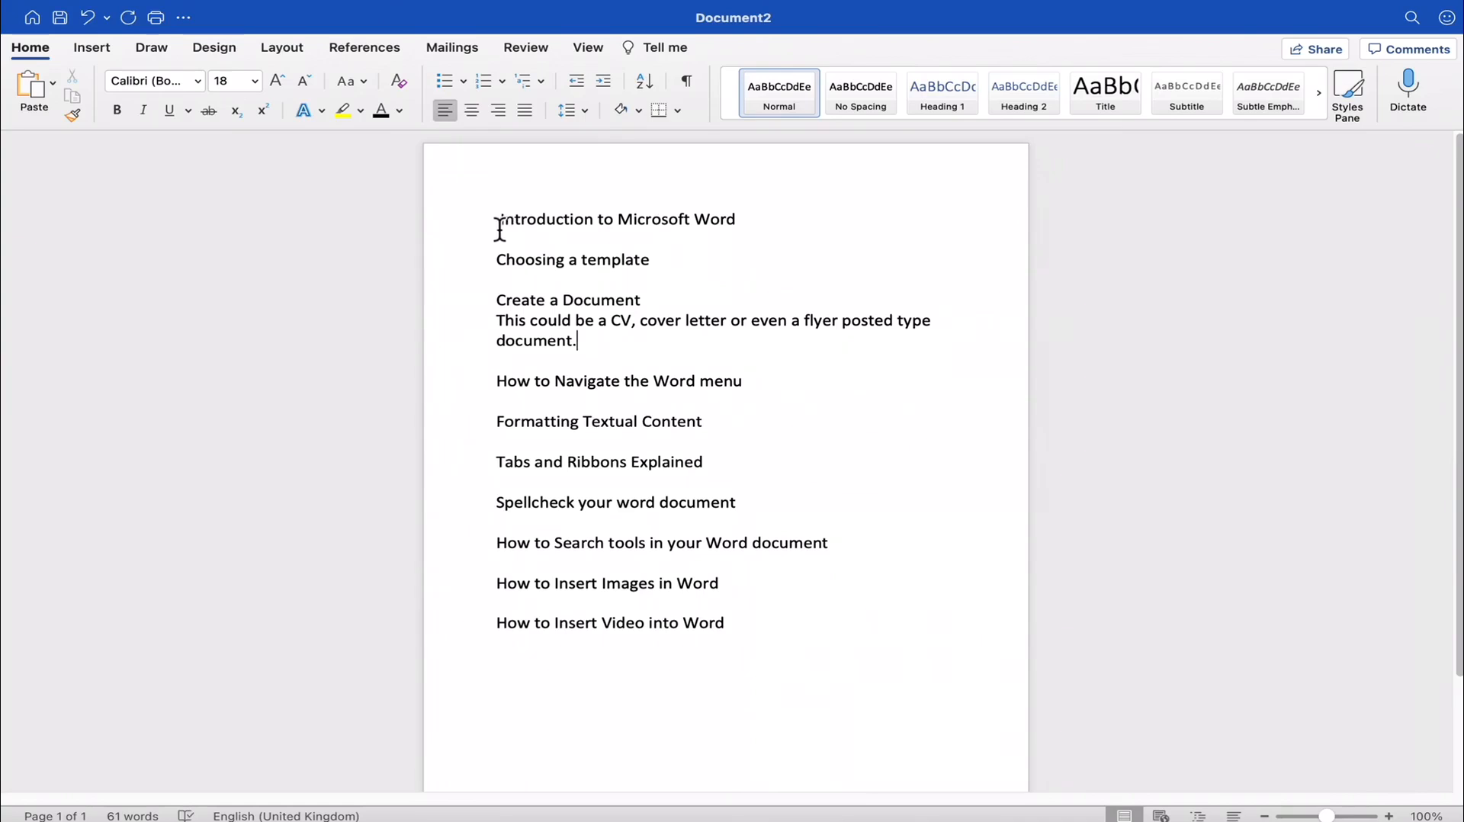
- Examine the course outline, especially the introduction topic and the Create a Document entry with its CV, cover letter and flyer examples
{"action": "left_click_drag", "start_coordinate": [500, 229], "coordinate": [699, 648]}
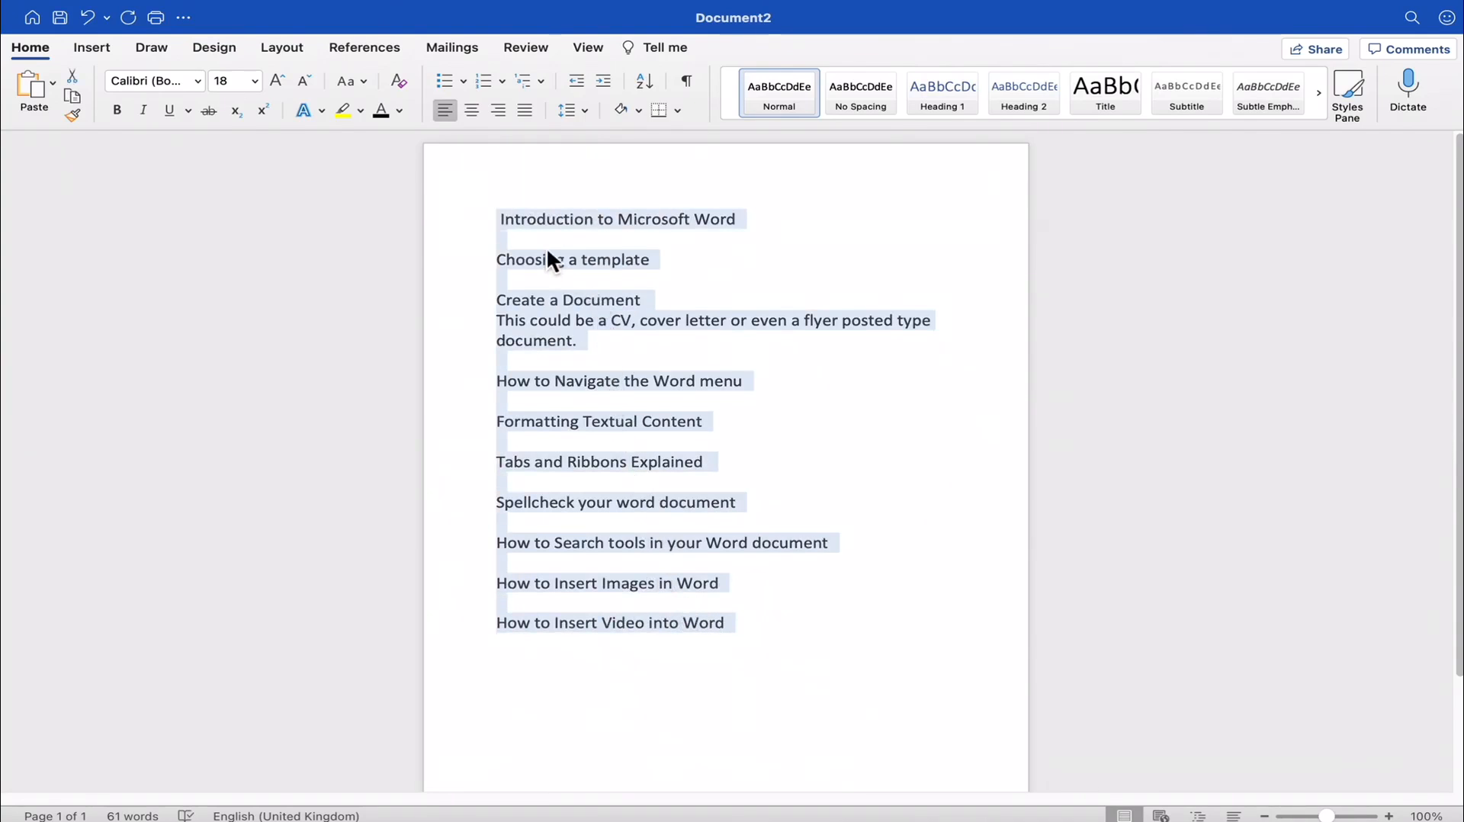
{"action": "left_click", "coordinate": [657, 525]}
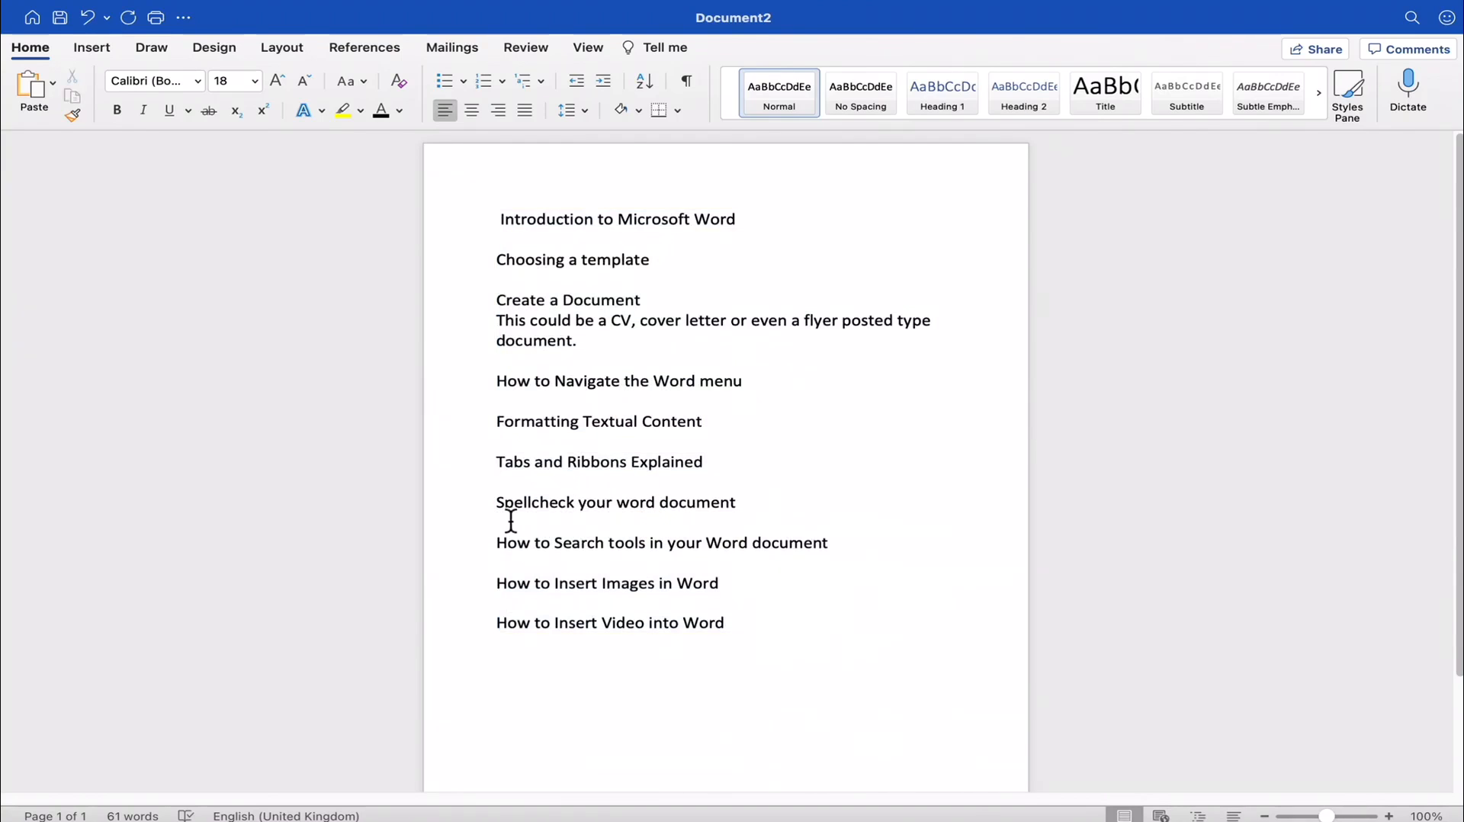
{"action": "left_click_drag", "start_coordinate": [499, 504], "coordinate": [657, 503]}
{"action": "left_click_drag", "start_coordinate": [576, 597], "coordinate": [683, 593]}
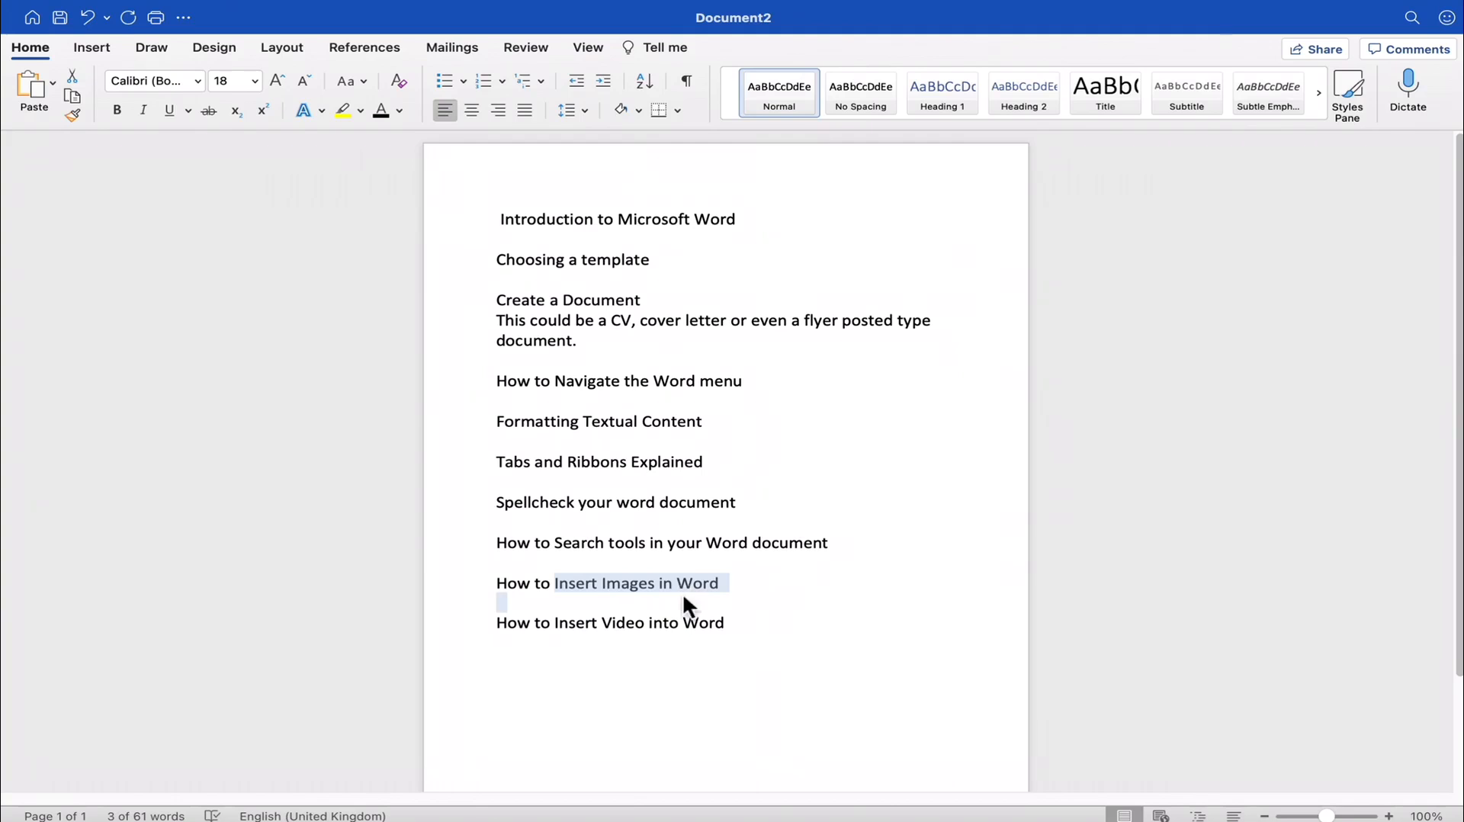
{"action": "left_click", "coordinate": [745, 602]}
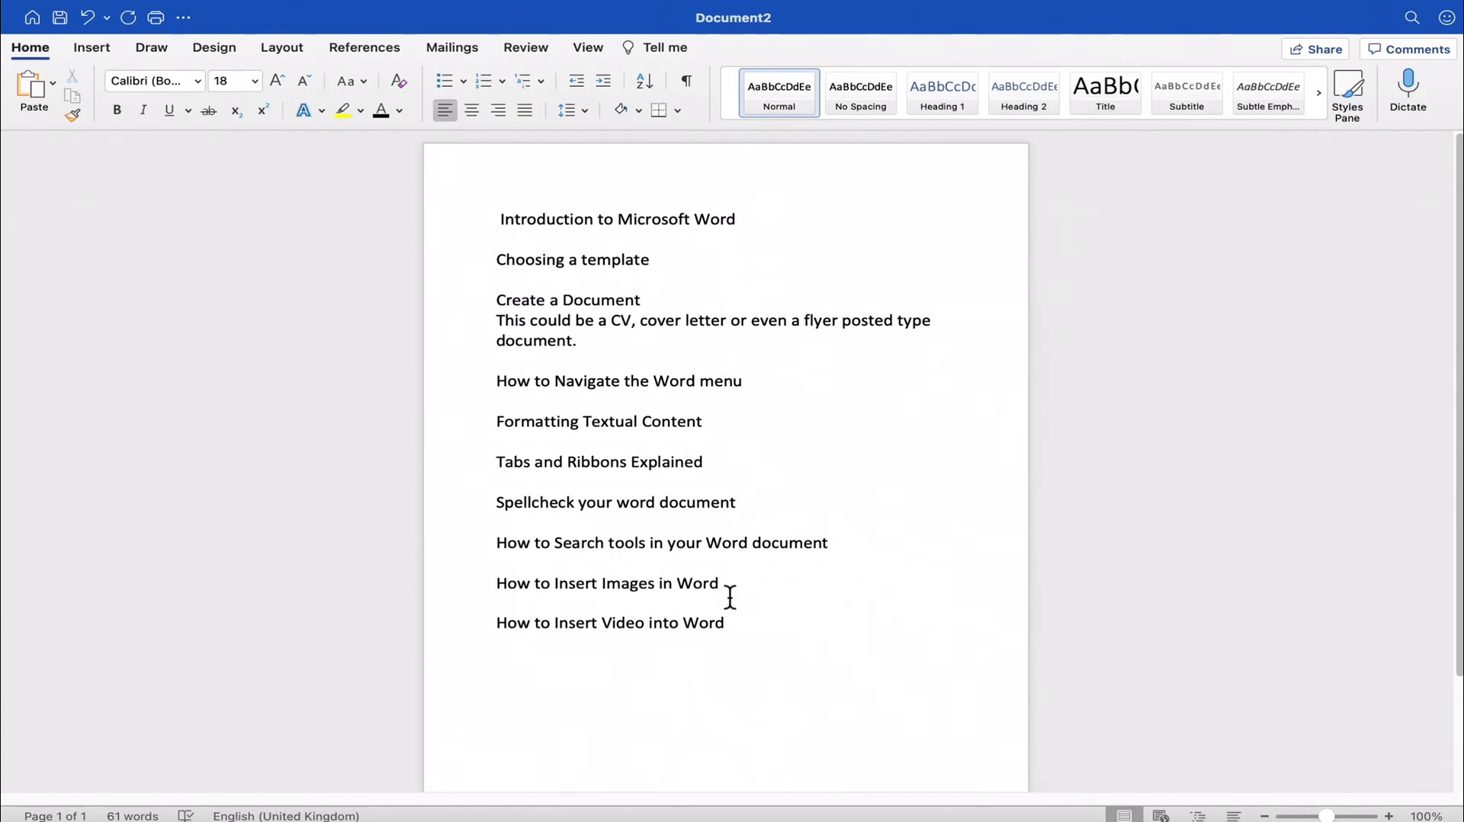
{"action": "left_click_drag", "start_coordinate": [496, 217], "coordinate": [730, 220]}
{"action": "left_click", "coordinate": [731, 220]}
{"action": "left_click_drag", "start_coordinate": [496, 302], "coordinate": [647, 303]}
{"action": "left_click", "coordinate": [661, 304]}
{"action": "left_click_drag", "start_coordinate": [641, 321], "coordinate": [728, 326]}
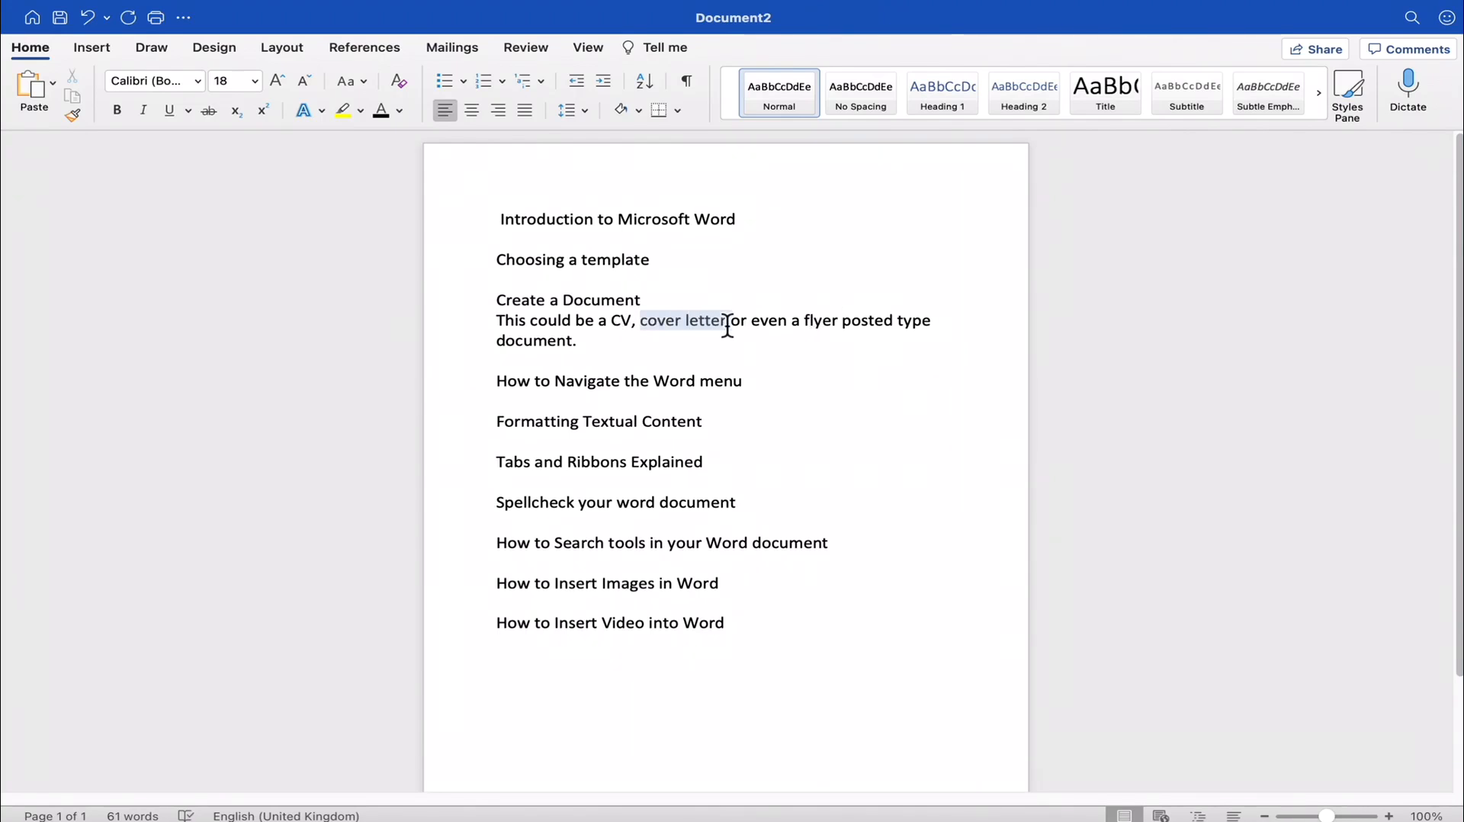
{"action": "double_click", "coordinate": [609, 320]}
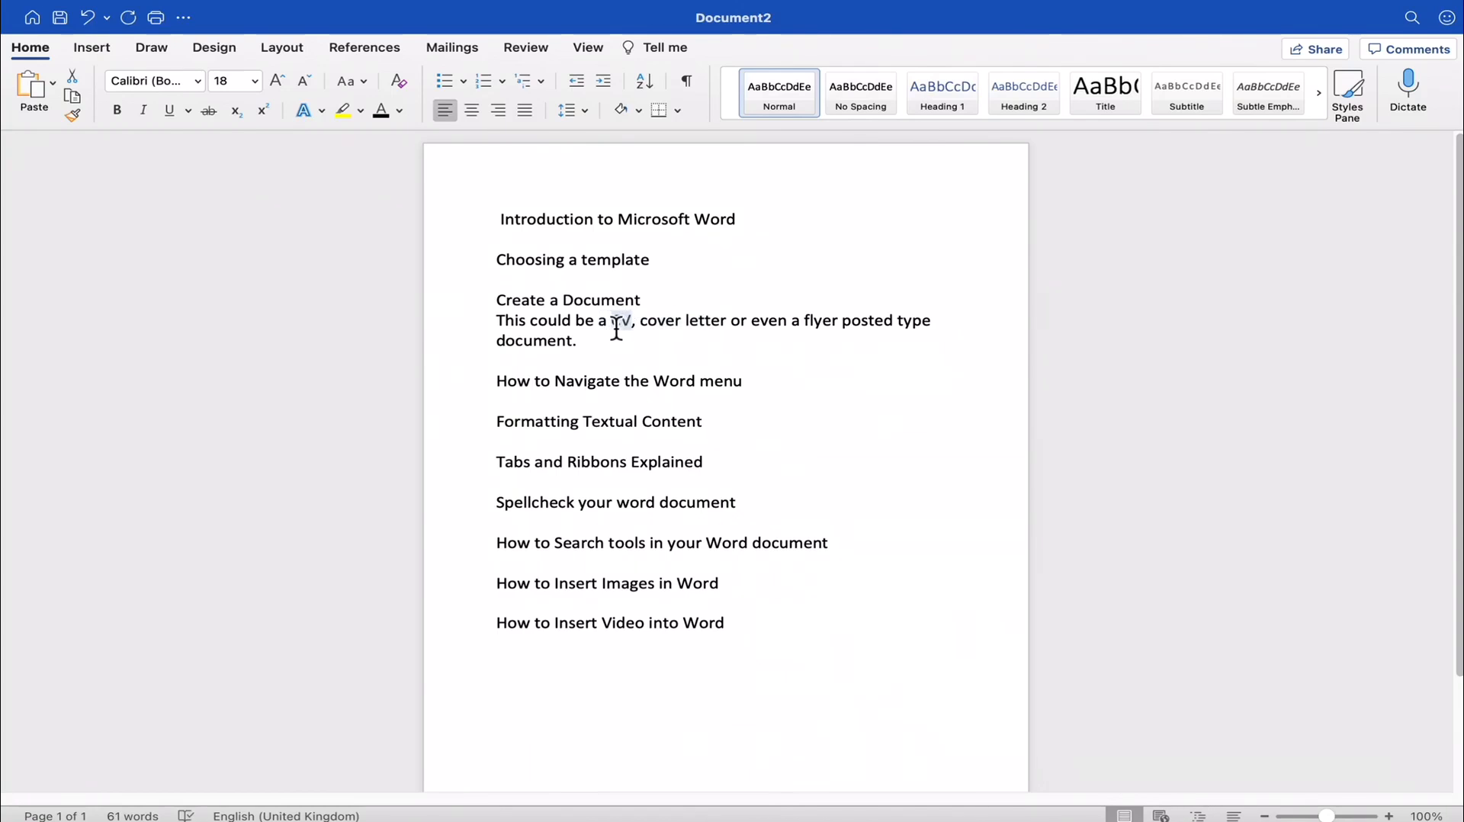
{"action": "left_click_drag", "start_coordinate": [565, 300], "coordinate": [711, 337]}
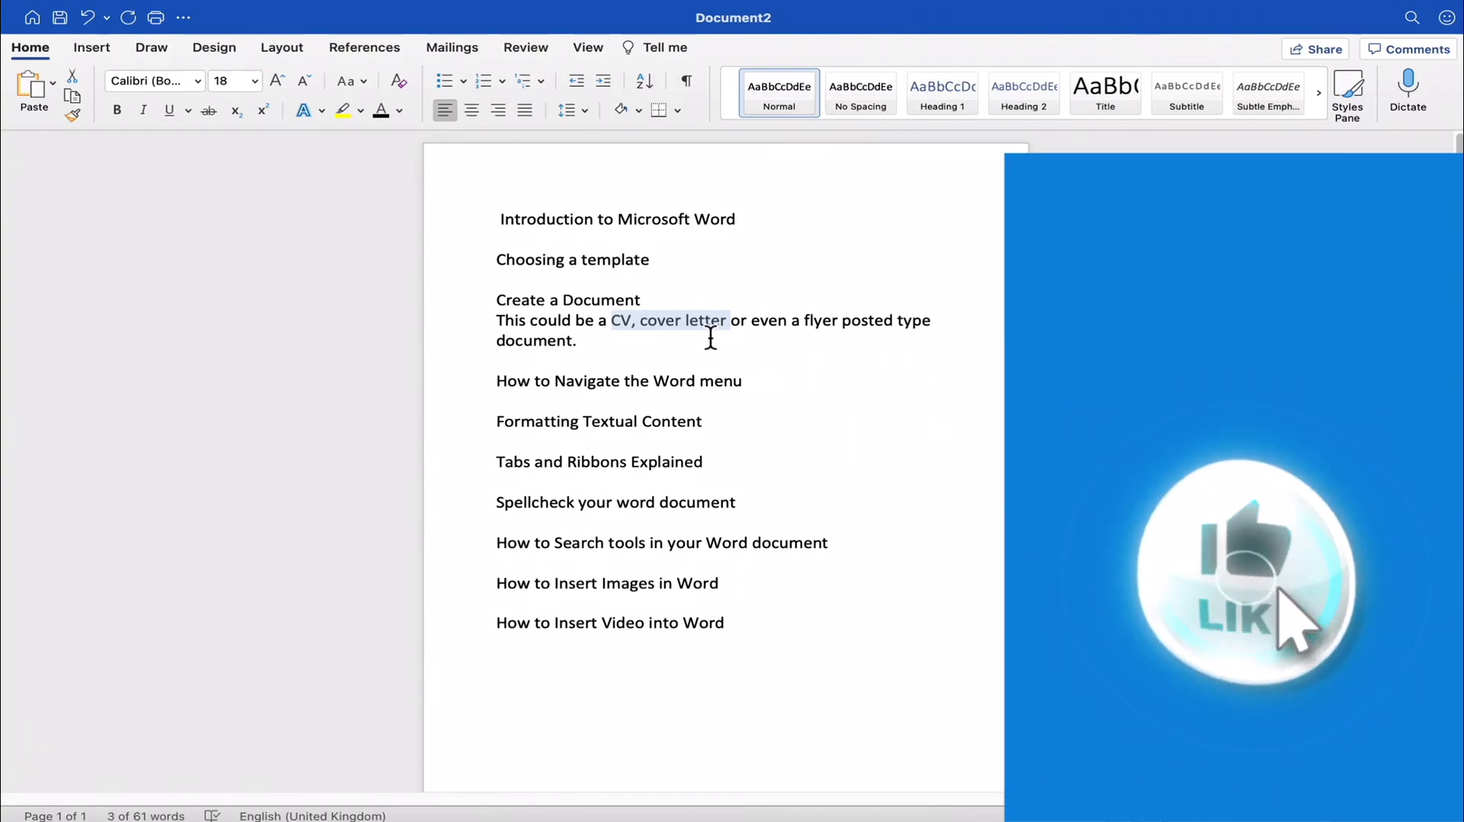
{"action": "left_click", "coordinate": [801, 329]}
{"action": "left_click_drag", "start_coordinate": [786, 330], "coordinate": [830, 330]}
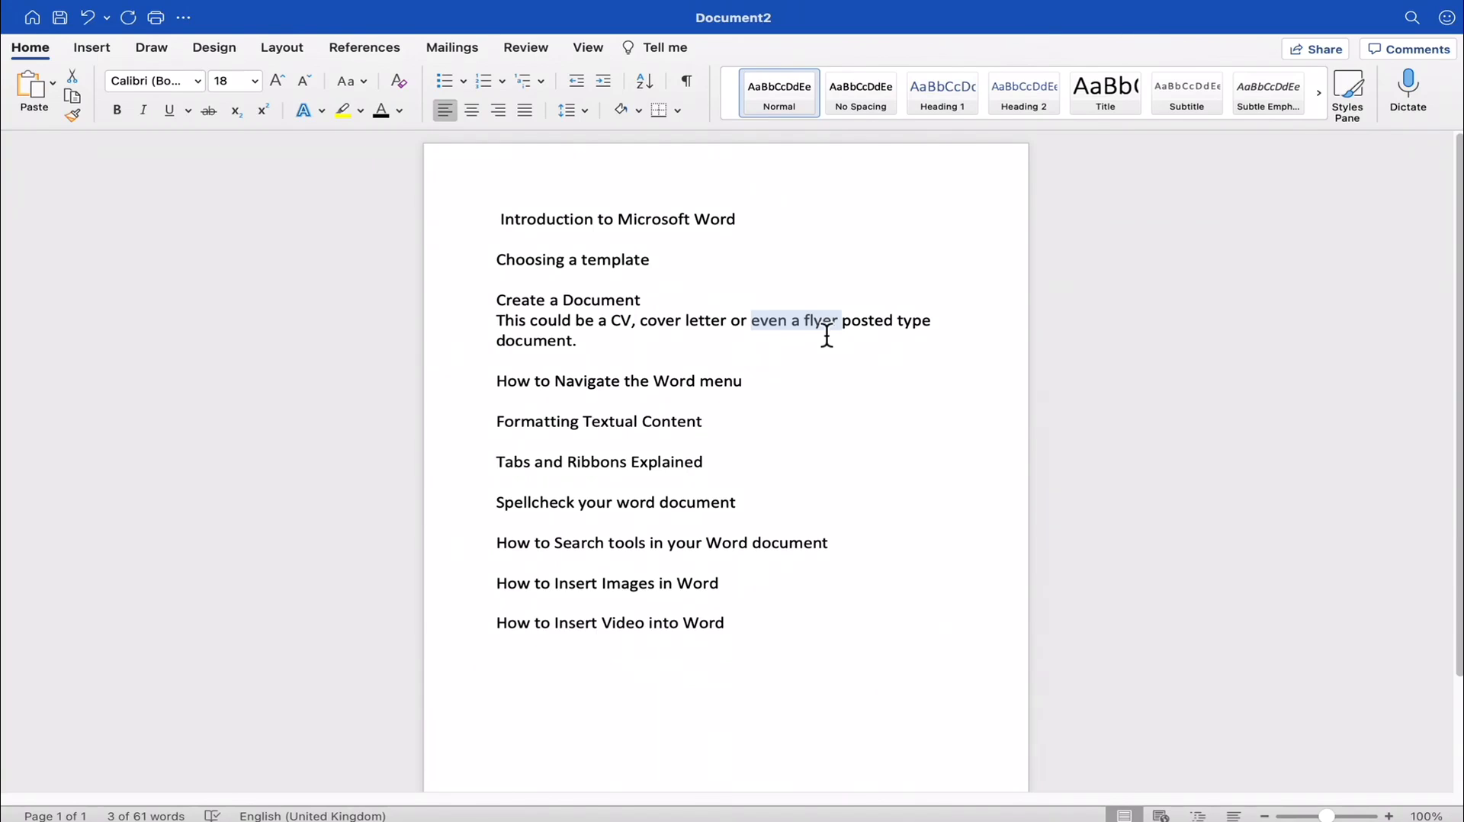
{"action": "left_click_drag", "start_coordinate": [875, 334], "coordinate": [512, 333]}
{"action": "left_click", "coordinate": [549, 341]}
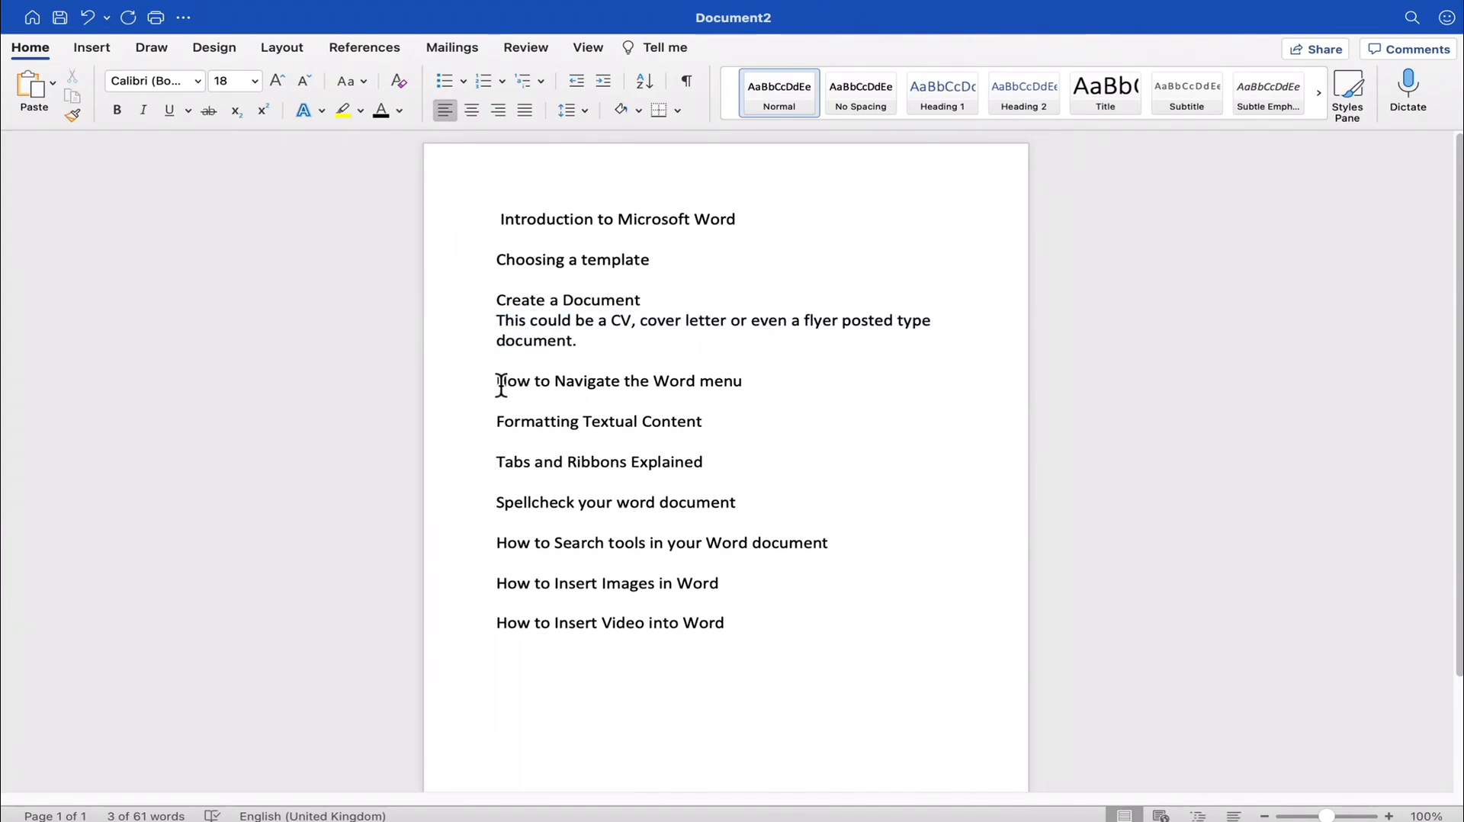
- Read through the remaining outline topics, from How to Navigate the Word menu to How to Insert Video into Word
{"action": "left_click_drag", "start_coordinate": [500, 384], "coordinate": [761, 393]}
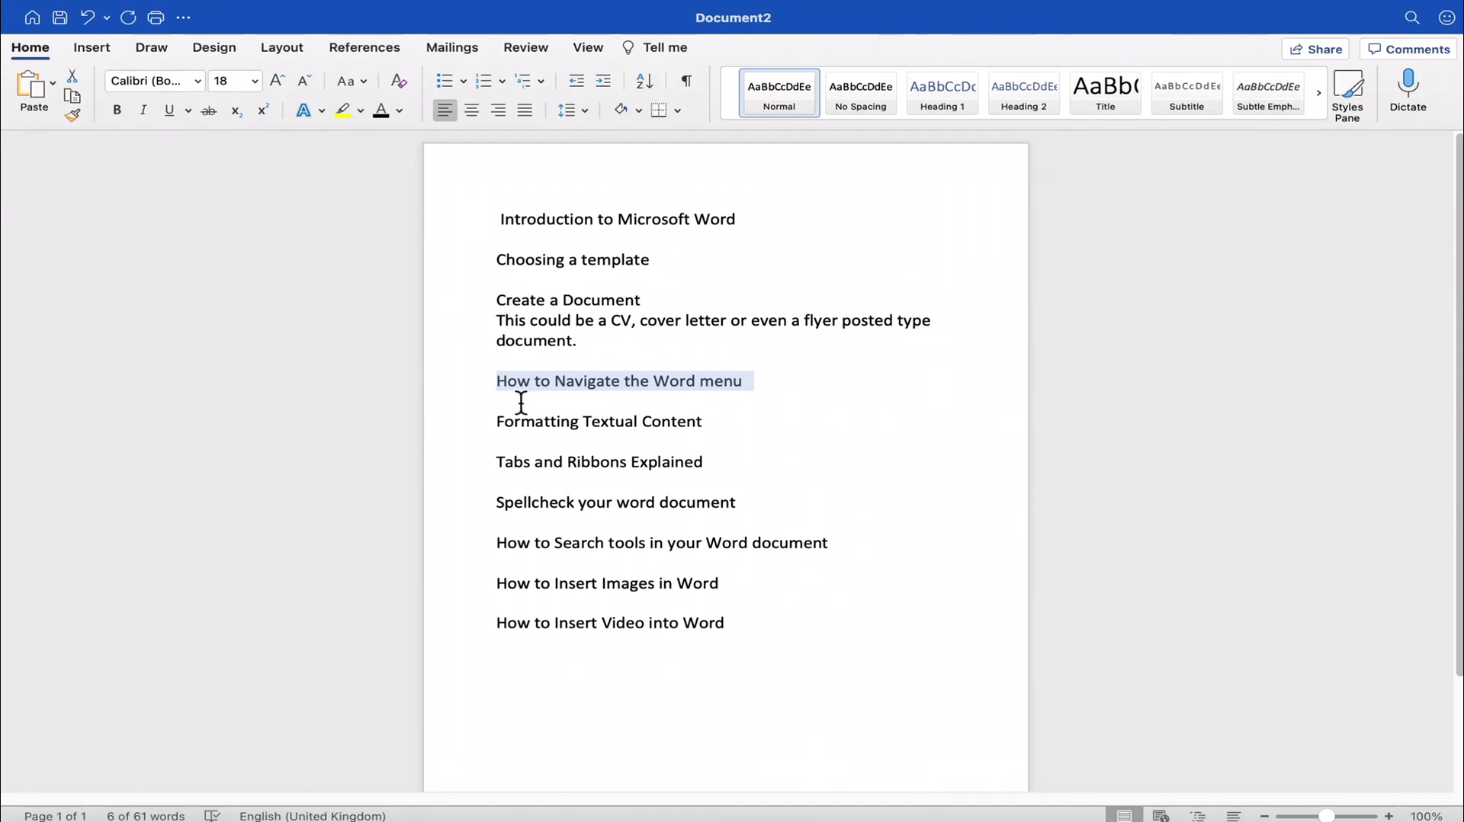
{"action": "left_click_drag", "start_coordinate": [500, 425], "coordinate": [662, 422]}
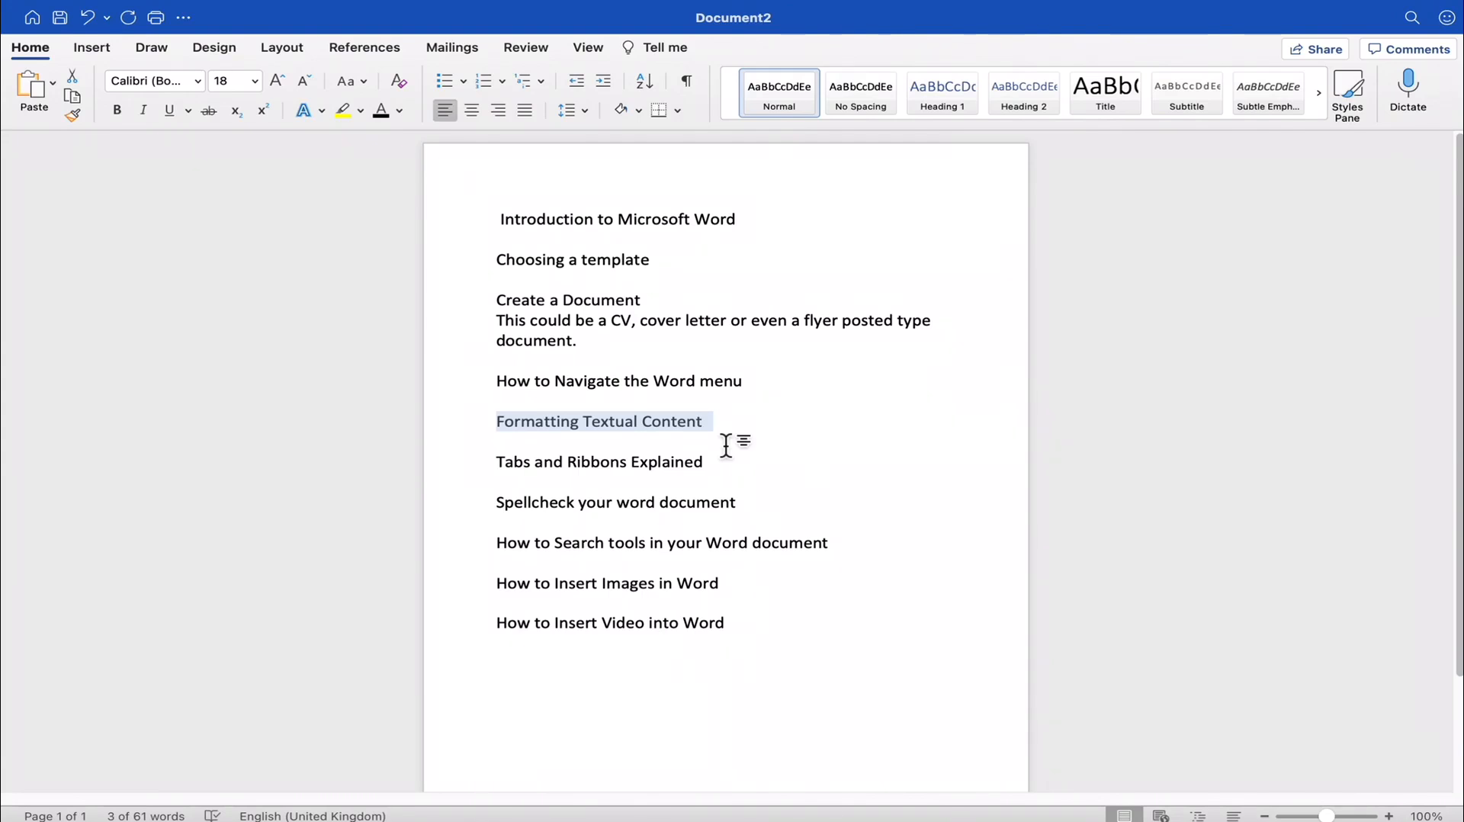
{"action": "left_click_drag", "start_coordinate": [523, 463], "coordinate": [640, 461]}
{"action": "left_click", "coordinate": [718, 483]}
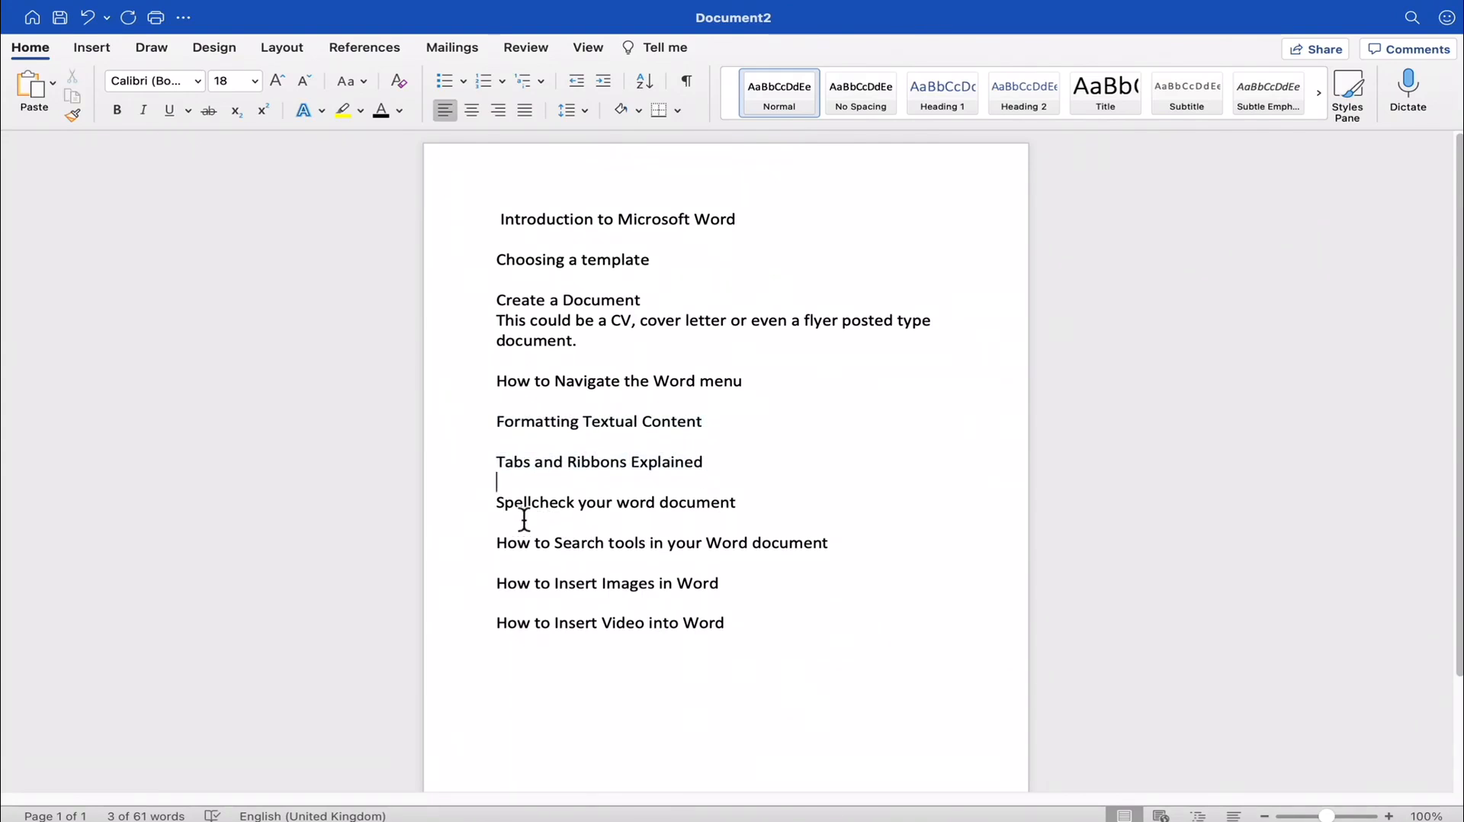
{"action": "mouse_move", "coordinate": [497, 510]}
{"action": "left_mouse_down"}
{"action": "mouse_move", "coordinate": [750, 509]}
{"action": "mouse_move", "coordinate": [506, 512]}
{"action": "left_mouse_up"}
{"action": "left_click", "coordinate": [750, 509]}
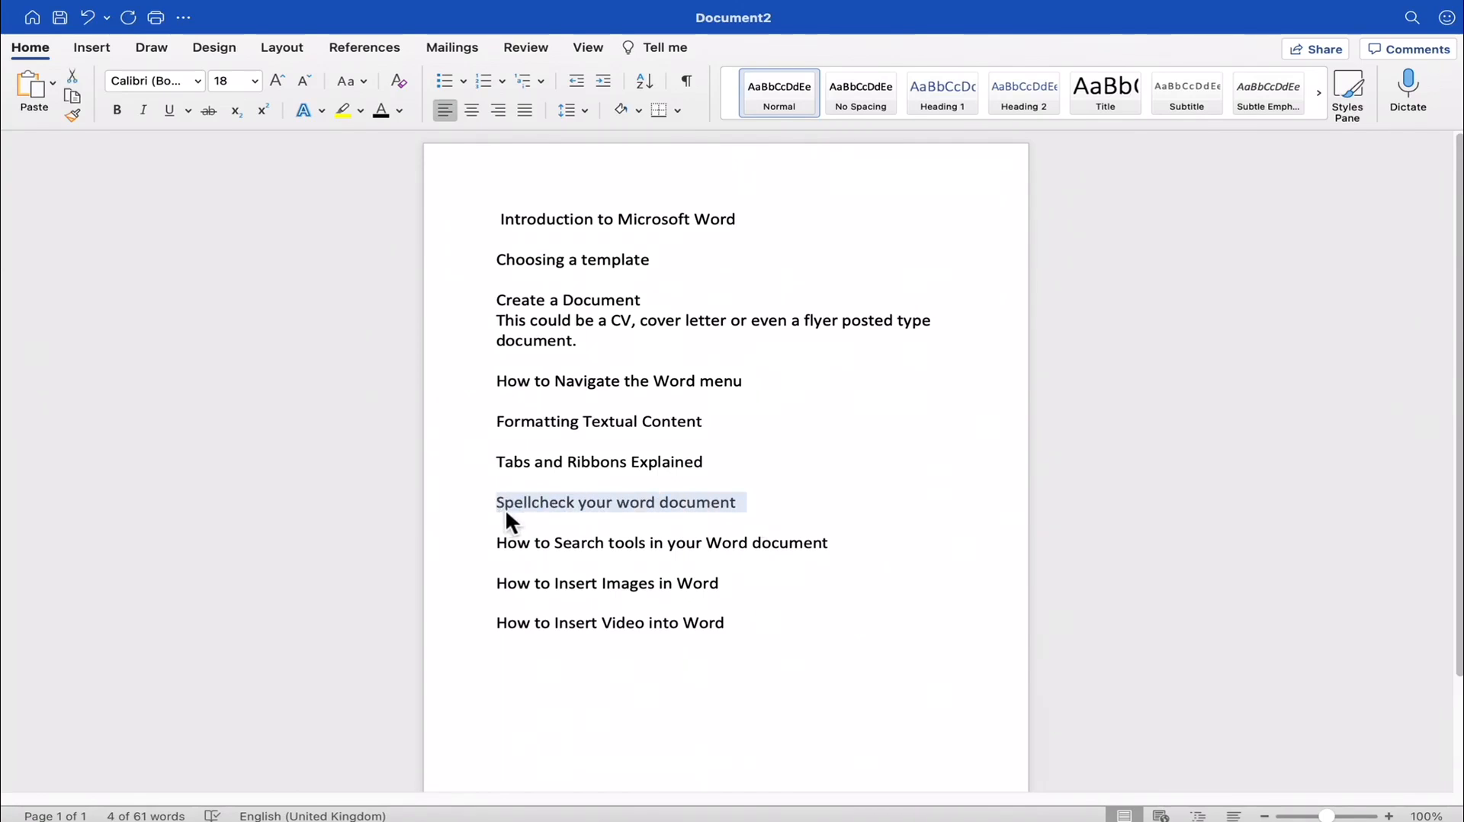
{"action": "left_click", "coordinate": [502, 502]}
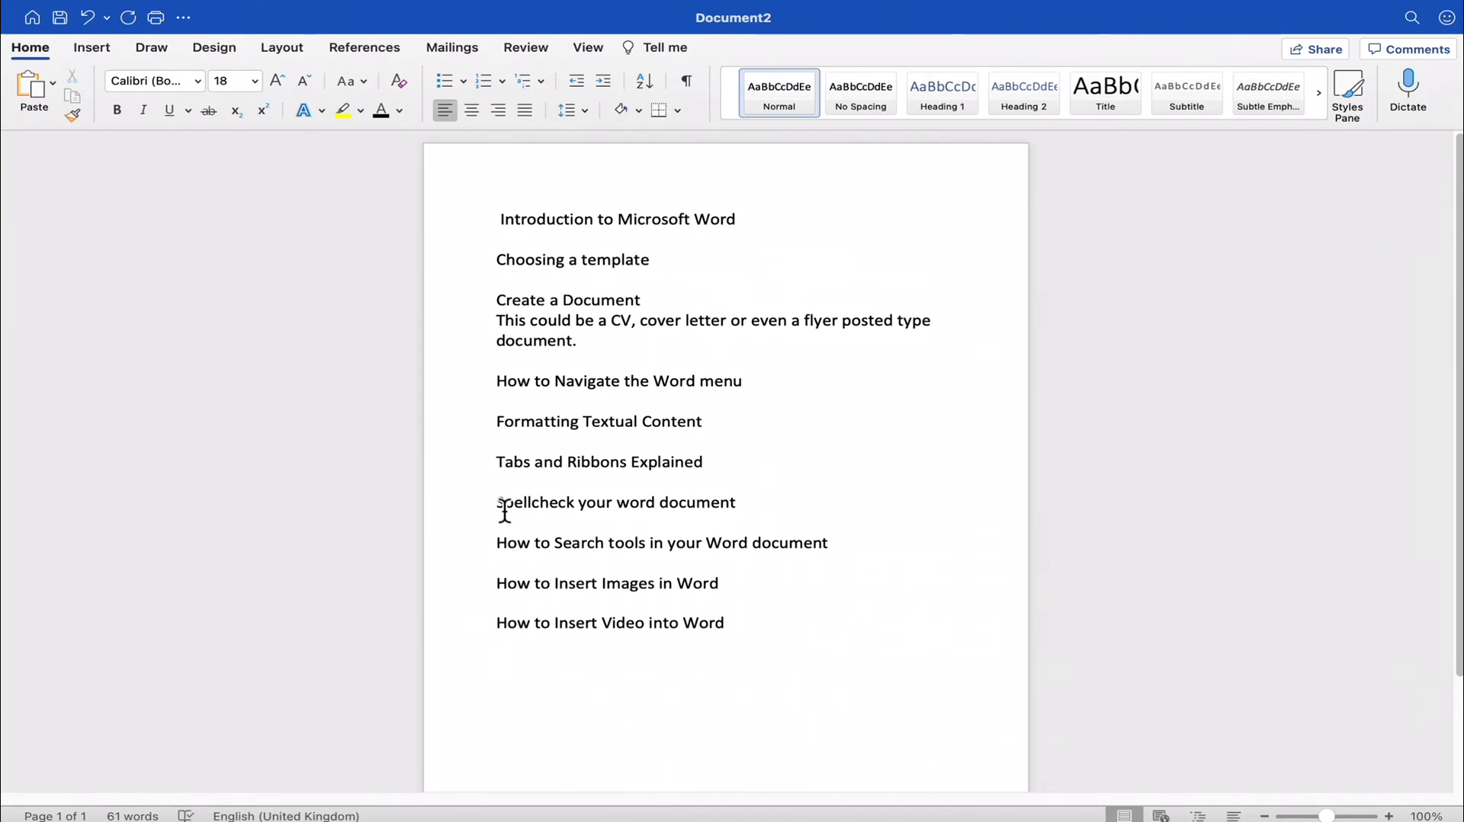
{"action": "left_click_drag", "start_coordinate": [609, 543], "coordinate": [820, 547]}
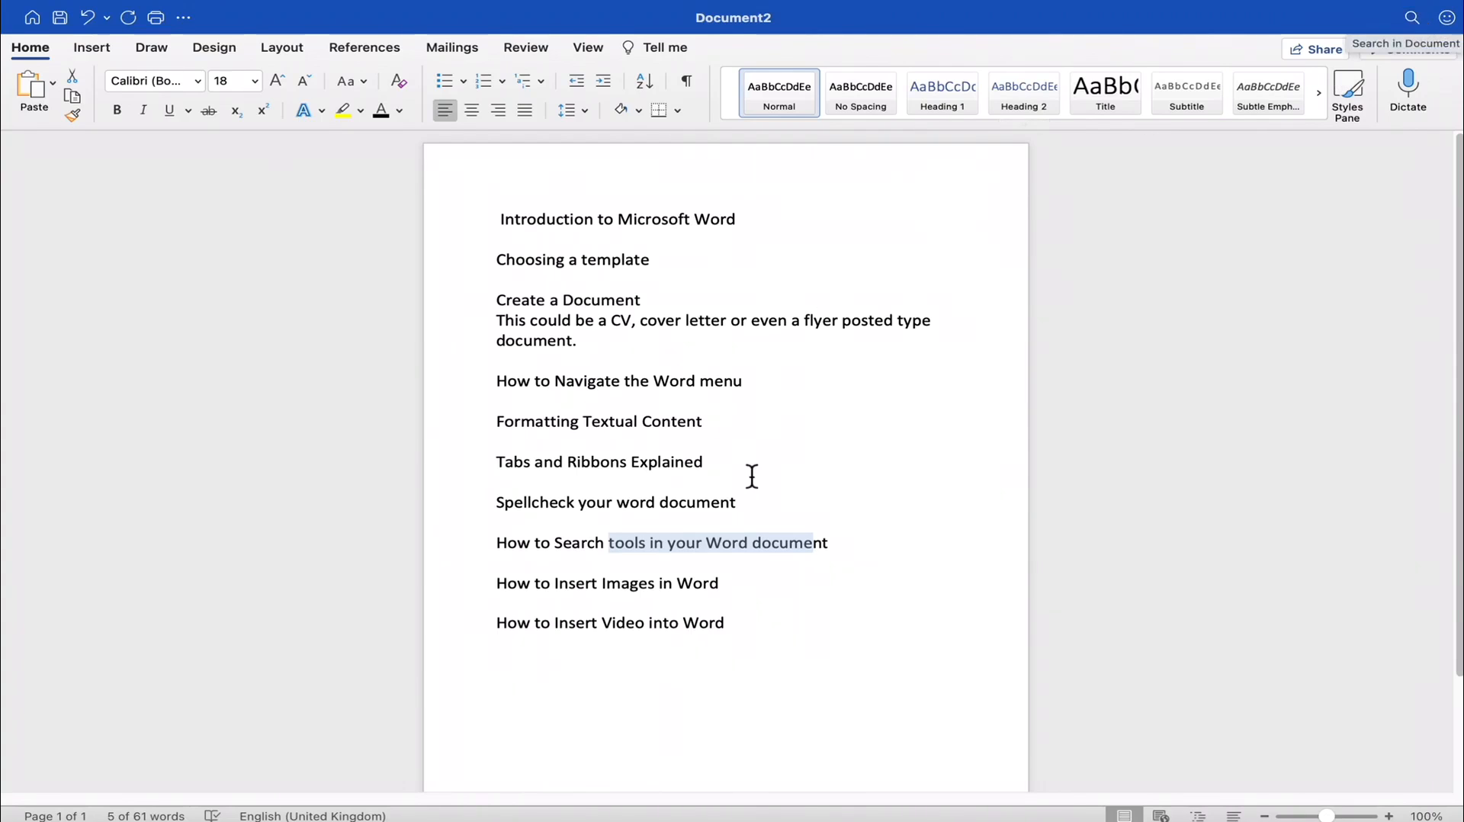
{"action": "left_click_drag", "start_coordinate": [496, 584], "coordinate": [712, 586]}
{"action": "left_click", "coordinate": [731, 584]}
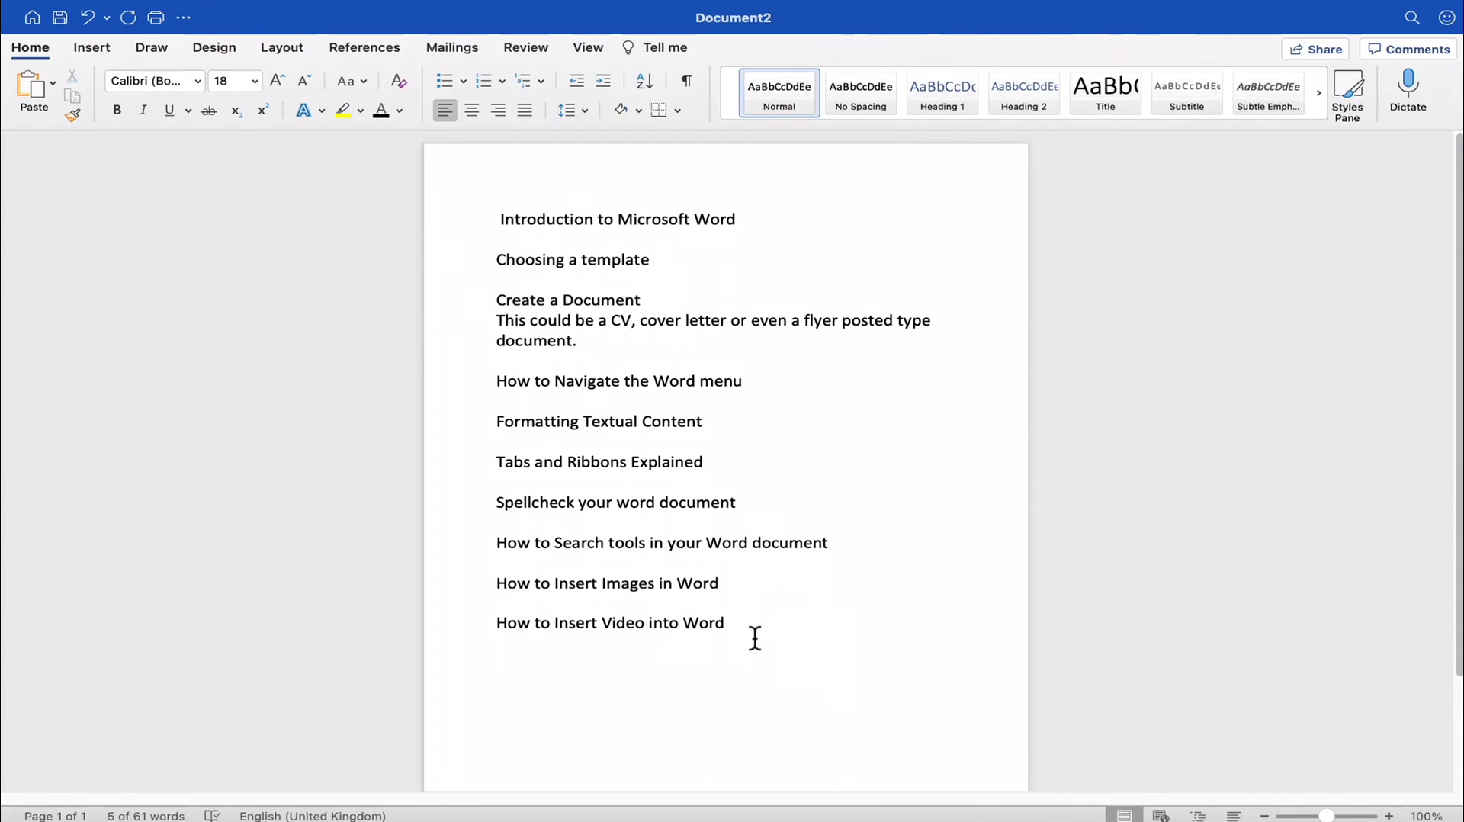
{"action": "scroll", "coordinate": [767, 595], "scroll_direction": "down", "scroll_amount": 2}
{"action": "left_click", "coordinate": [755, 574]}
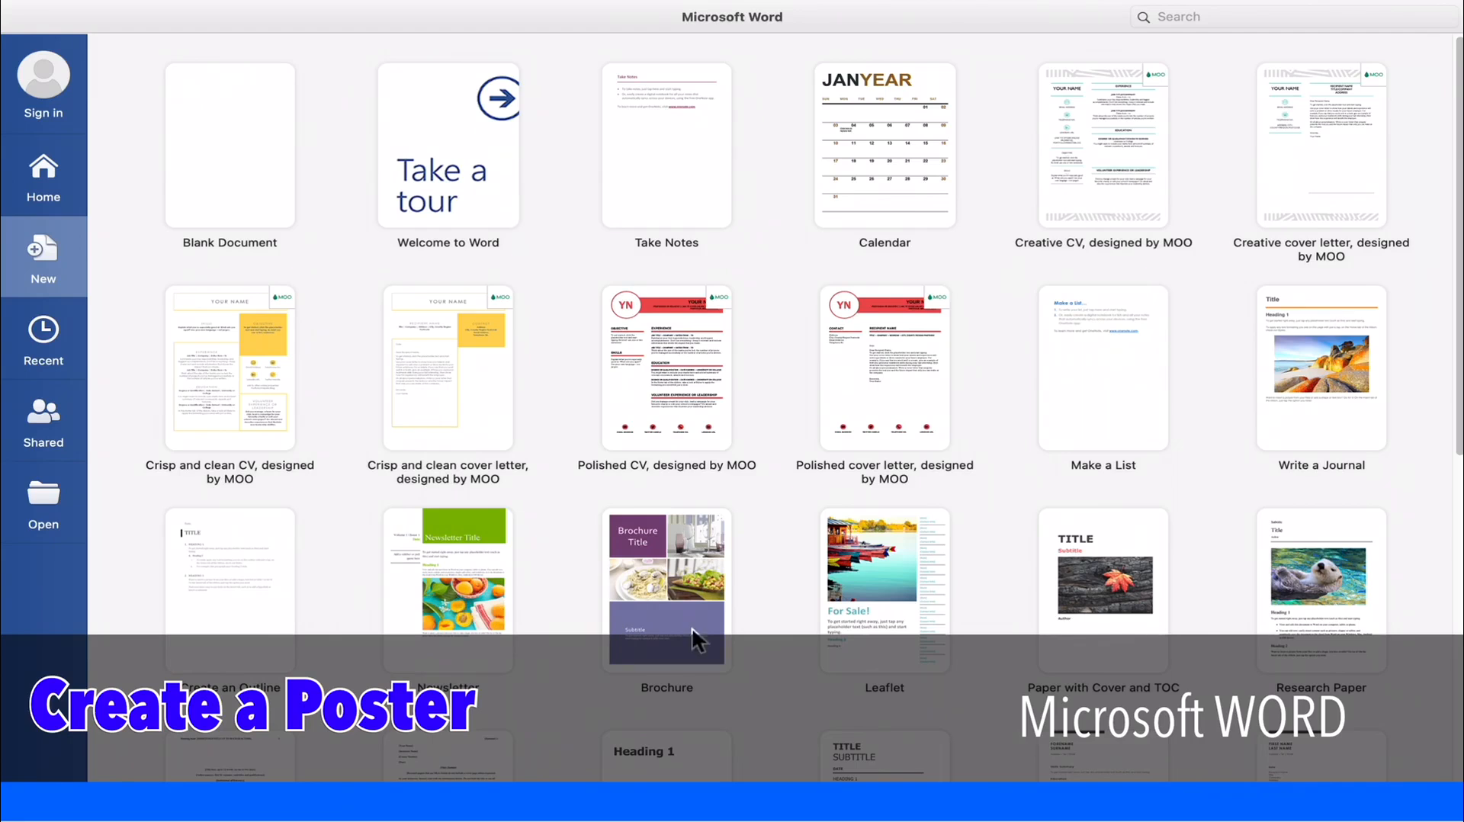
- Create a new document from the Research Paper template and look over its placeholder layout
{"action": "double_click", "coordinate": [1333, 583]}
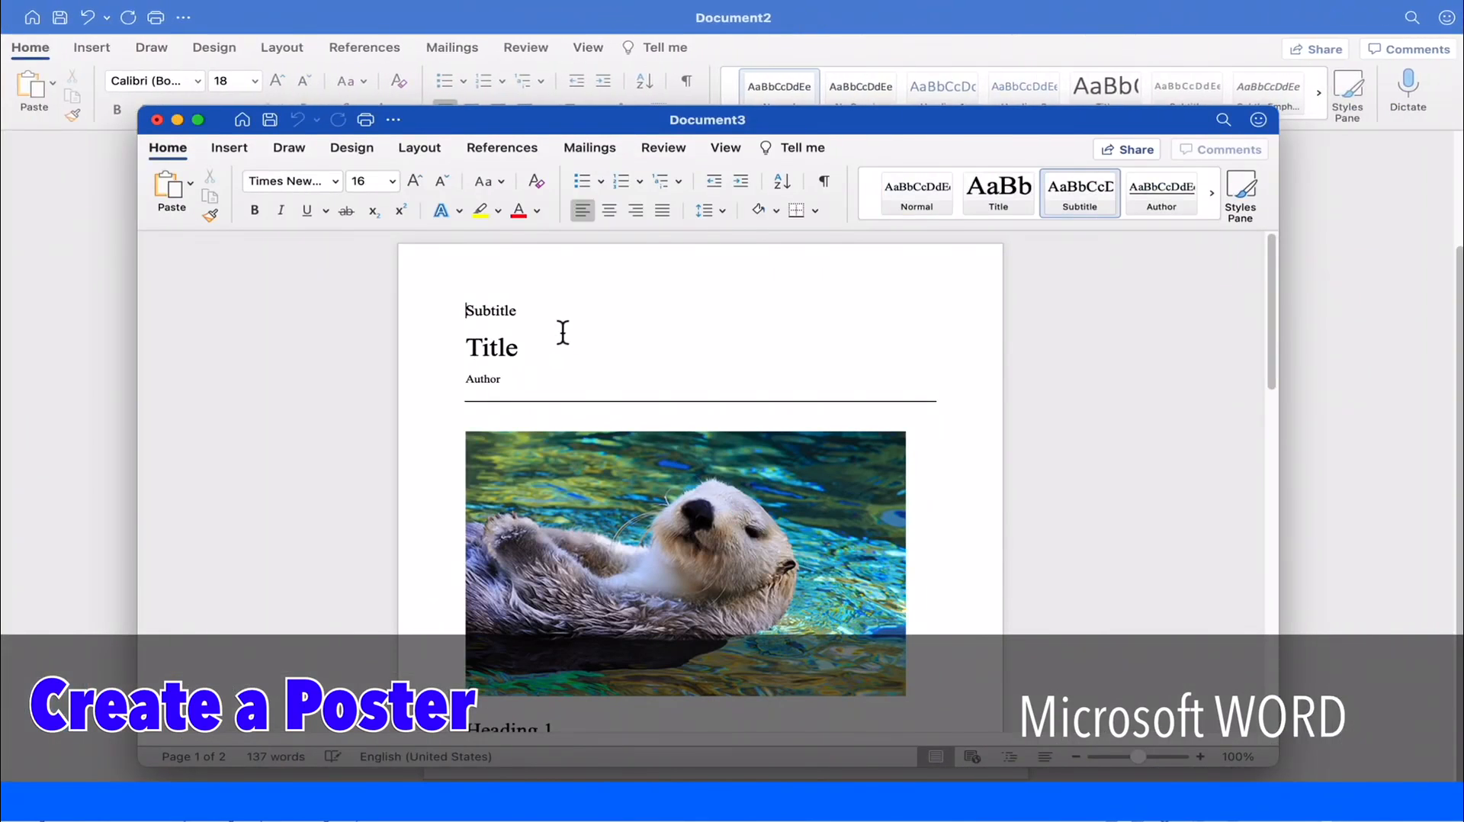
{"action": "scroll", "coordinate": [759, 543], "scroll_direction": "down", "scroll_amount": 2}
{"action": "scroll", "coordinate": [758, 543], "scroll_direction": "down", "scroll_amount": 3}
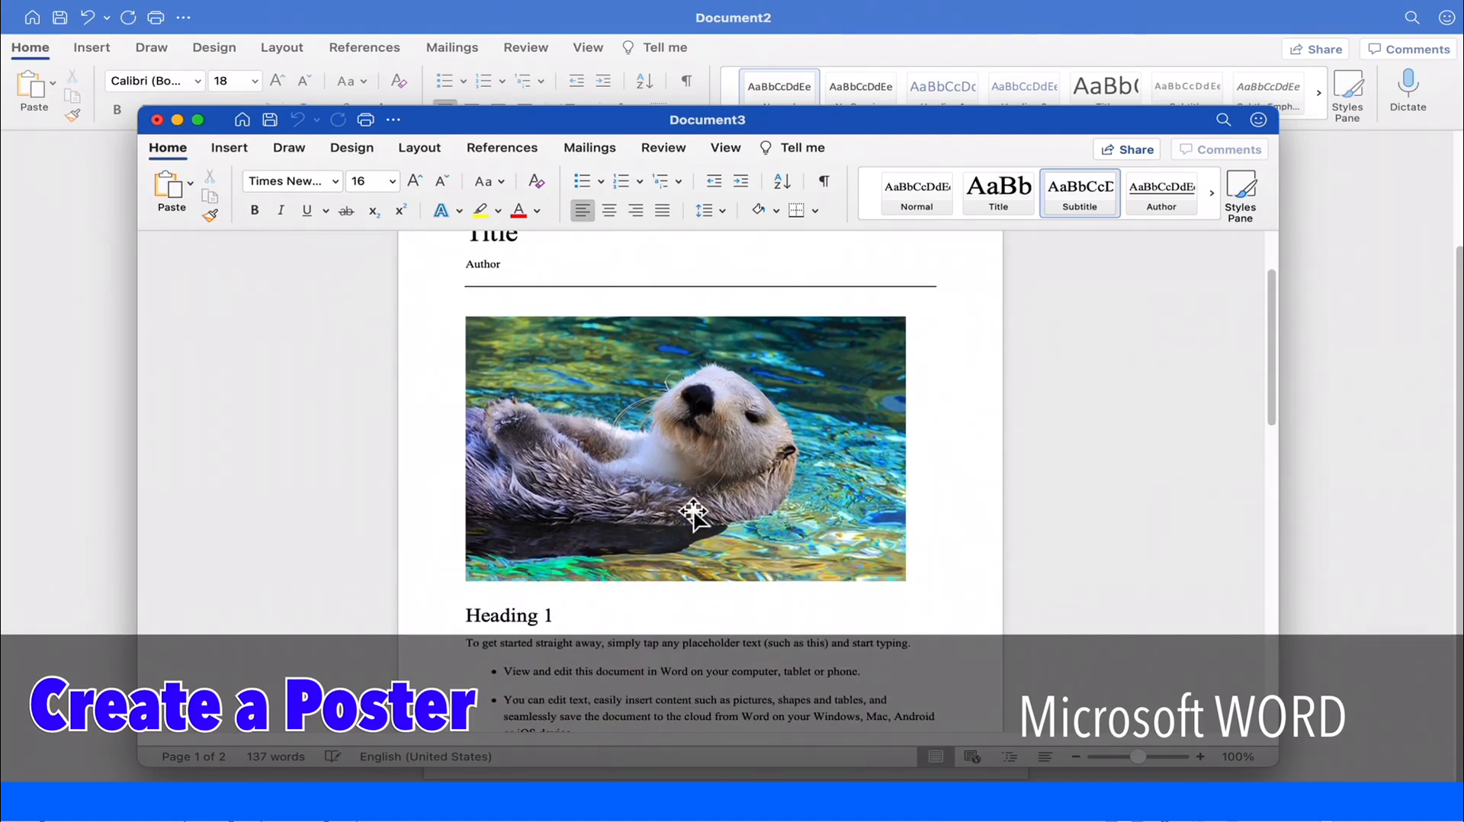
{"action": "scroll", "coordinate": [686, 523], "scroll_direction": "up", "scroll_amount": 5}
- Replace the template's title placeholder with "LOST DOG"
{"action": "double_click", "coordinate": [499, 352]}
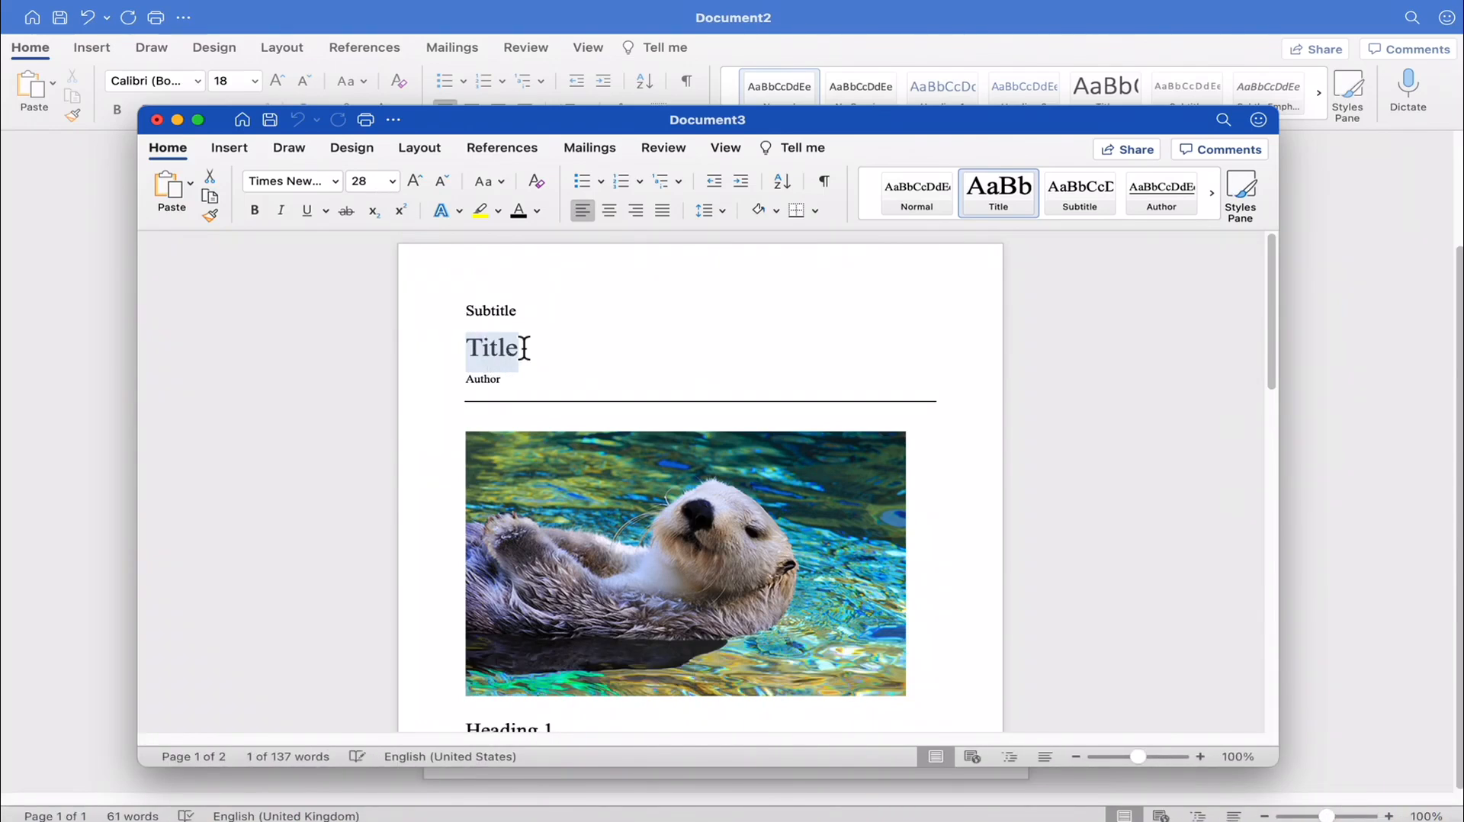
{"action": "type", "text": "LOST D"}
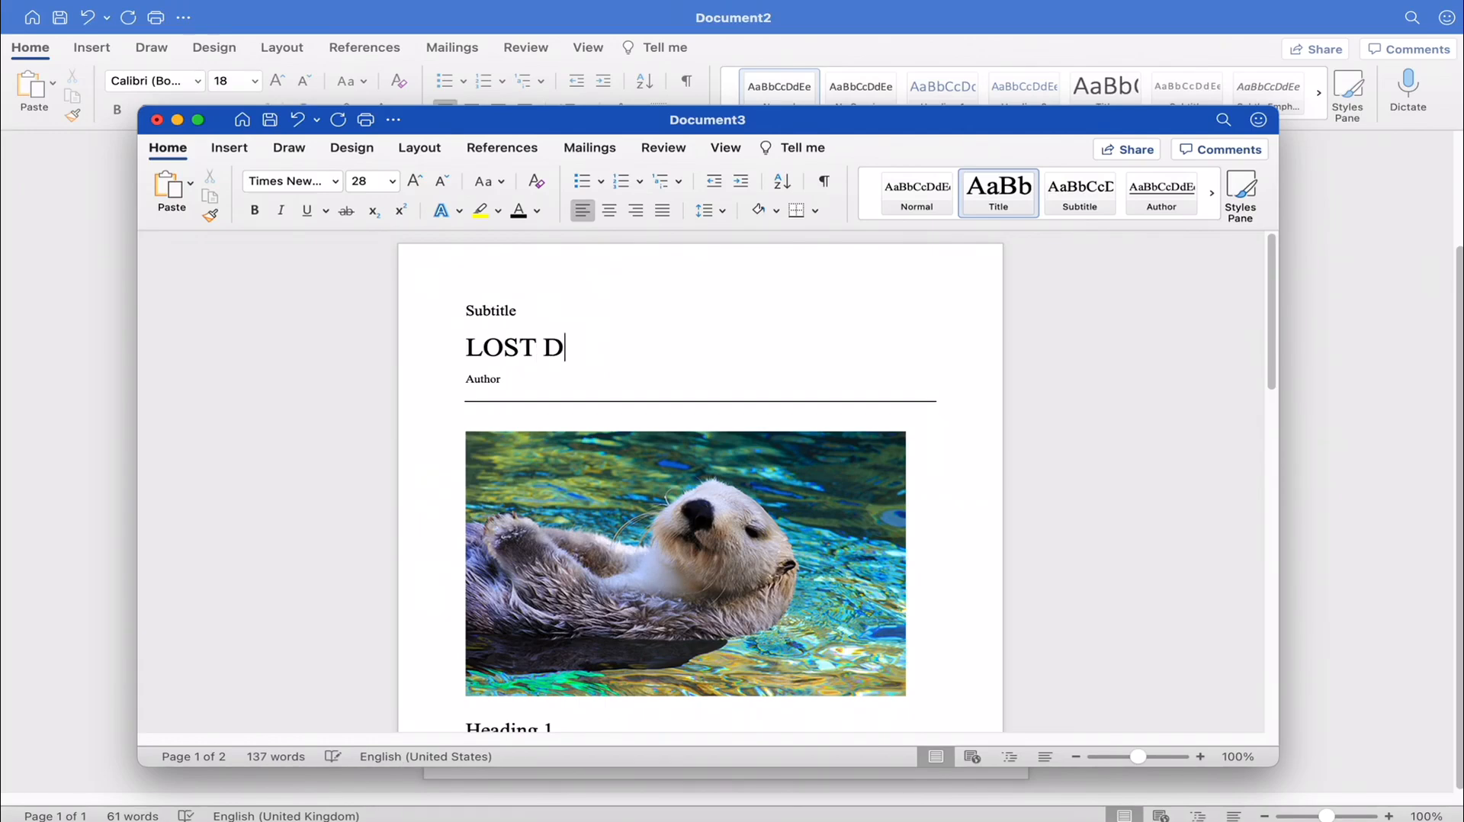
{"action": "type", "text": "OG"}
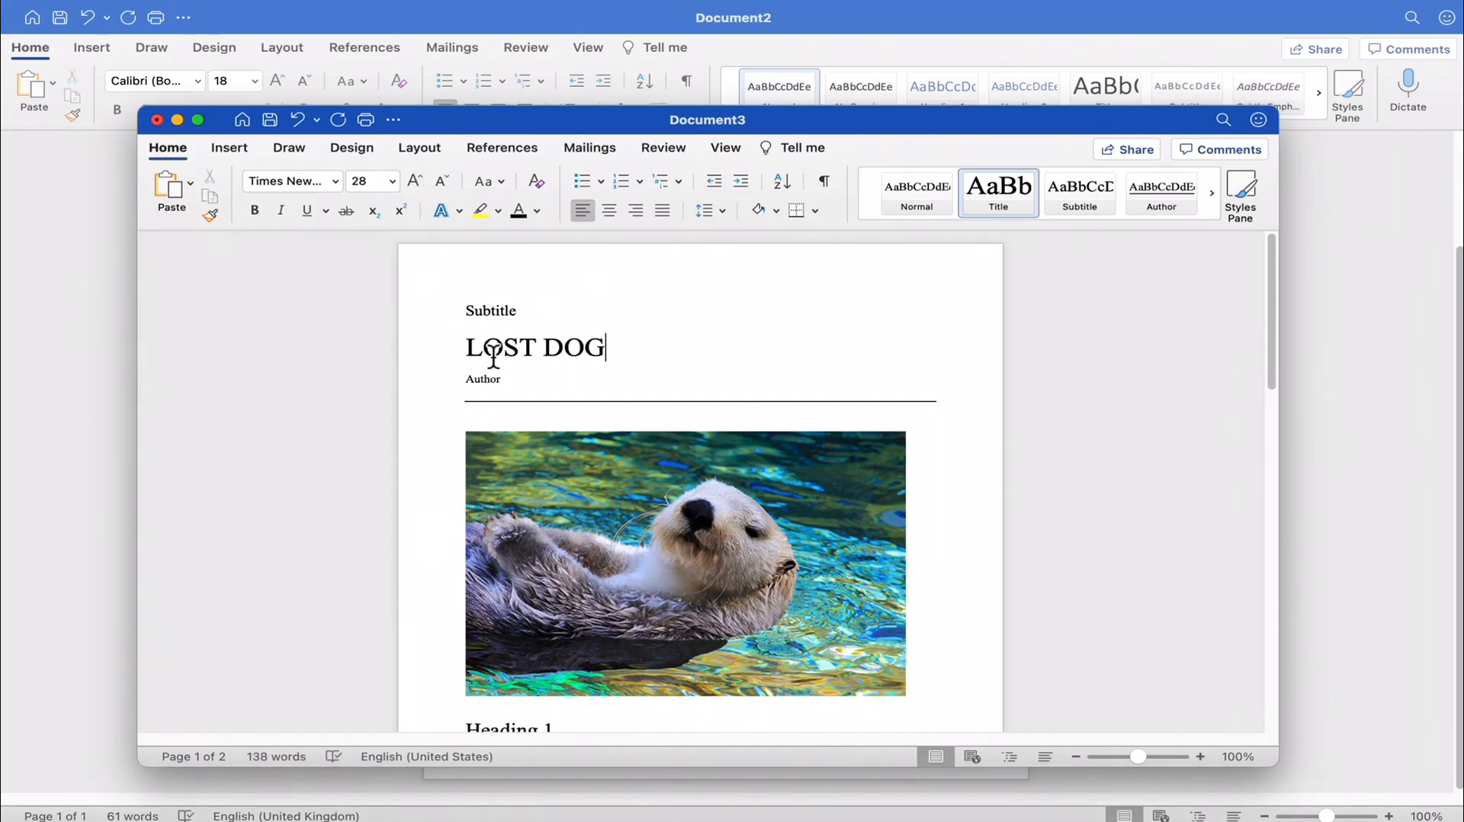
- Format the LOST DOG title as 48 pt bold text with yellow highlighting
{"action": "left_click_drag", "start_coordinate": [468, 347], "coordinate": [663, 358]}
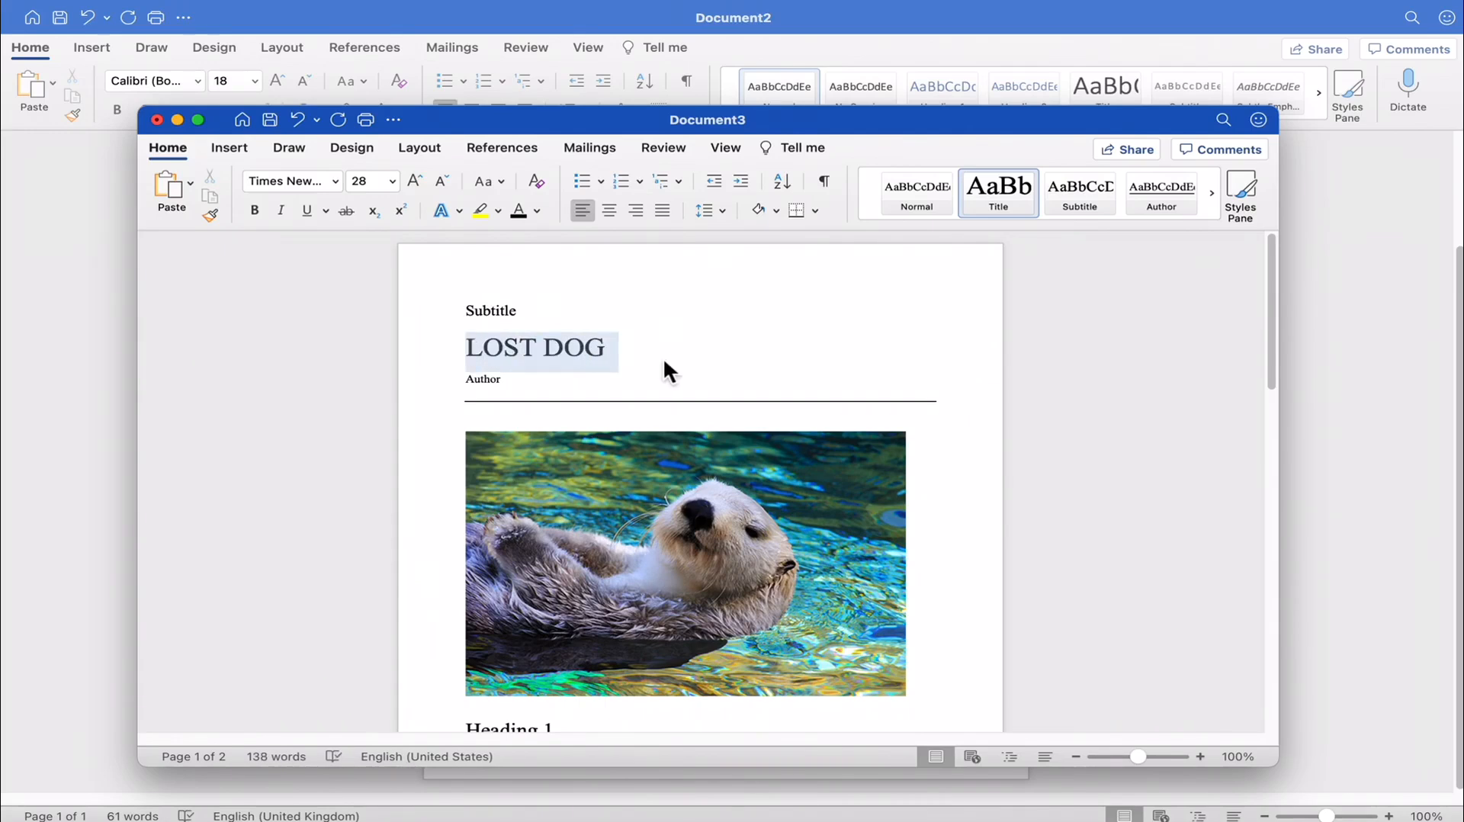
{"action": "left_click", "coordinate": [392, 181]}
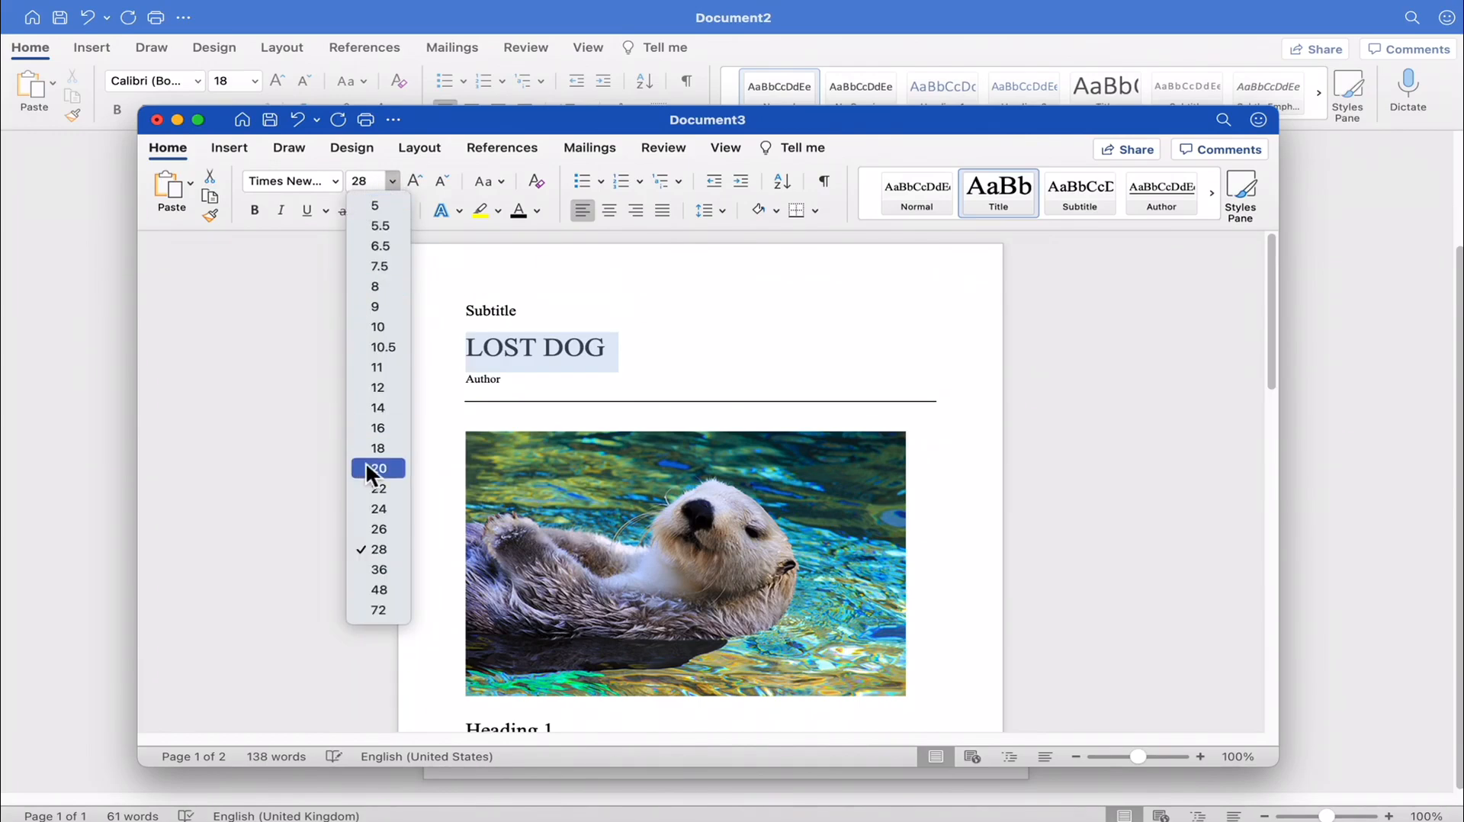
{"action": "left_click", "coordinate": [379, 589]}
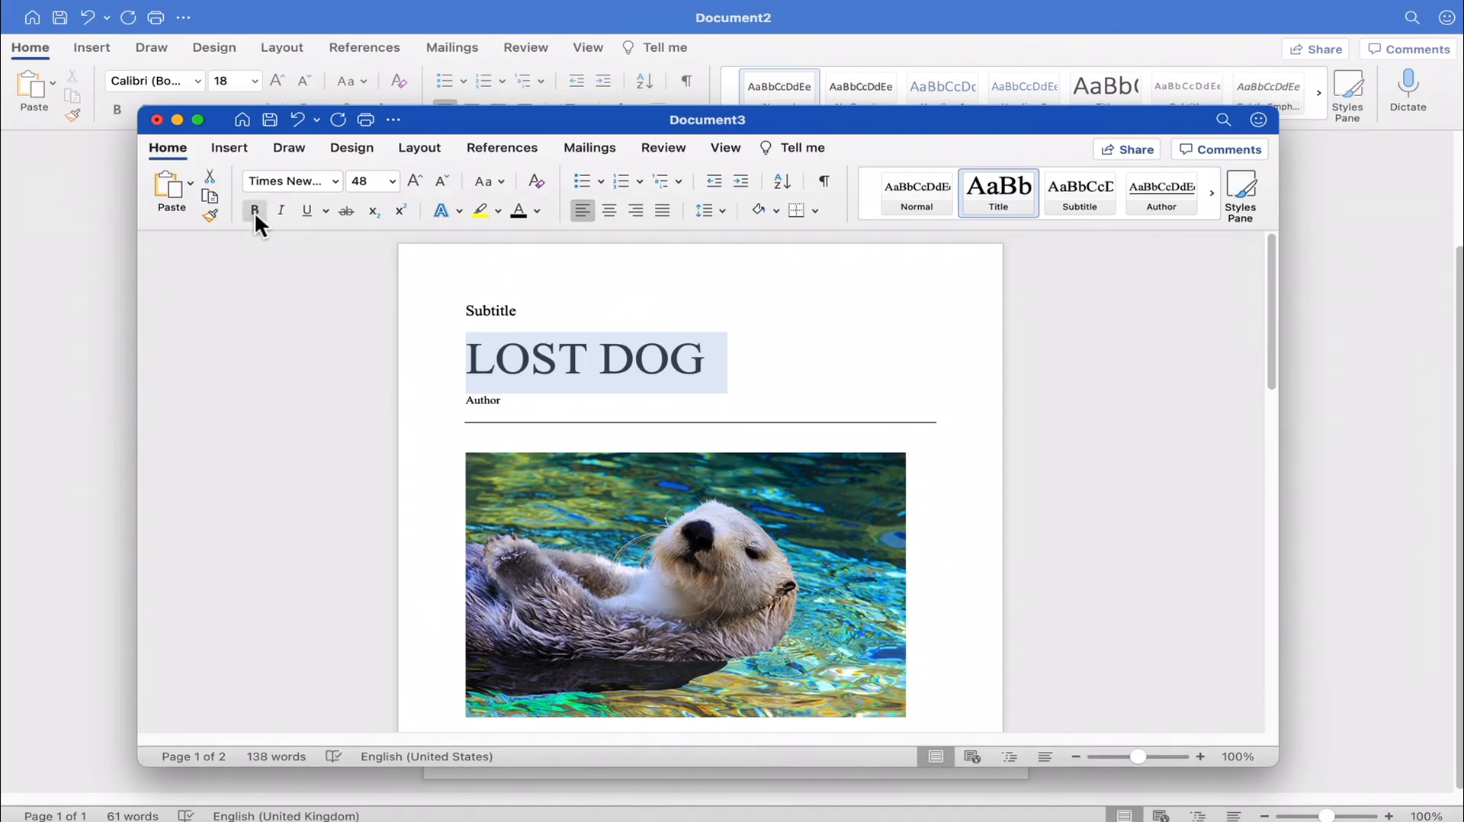
{"action": "left_click", "coordinate": [255, 210]}
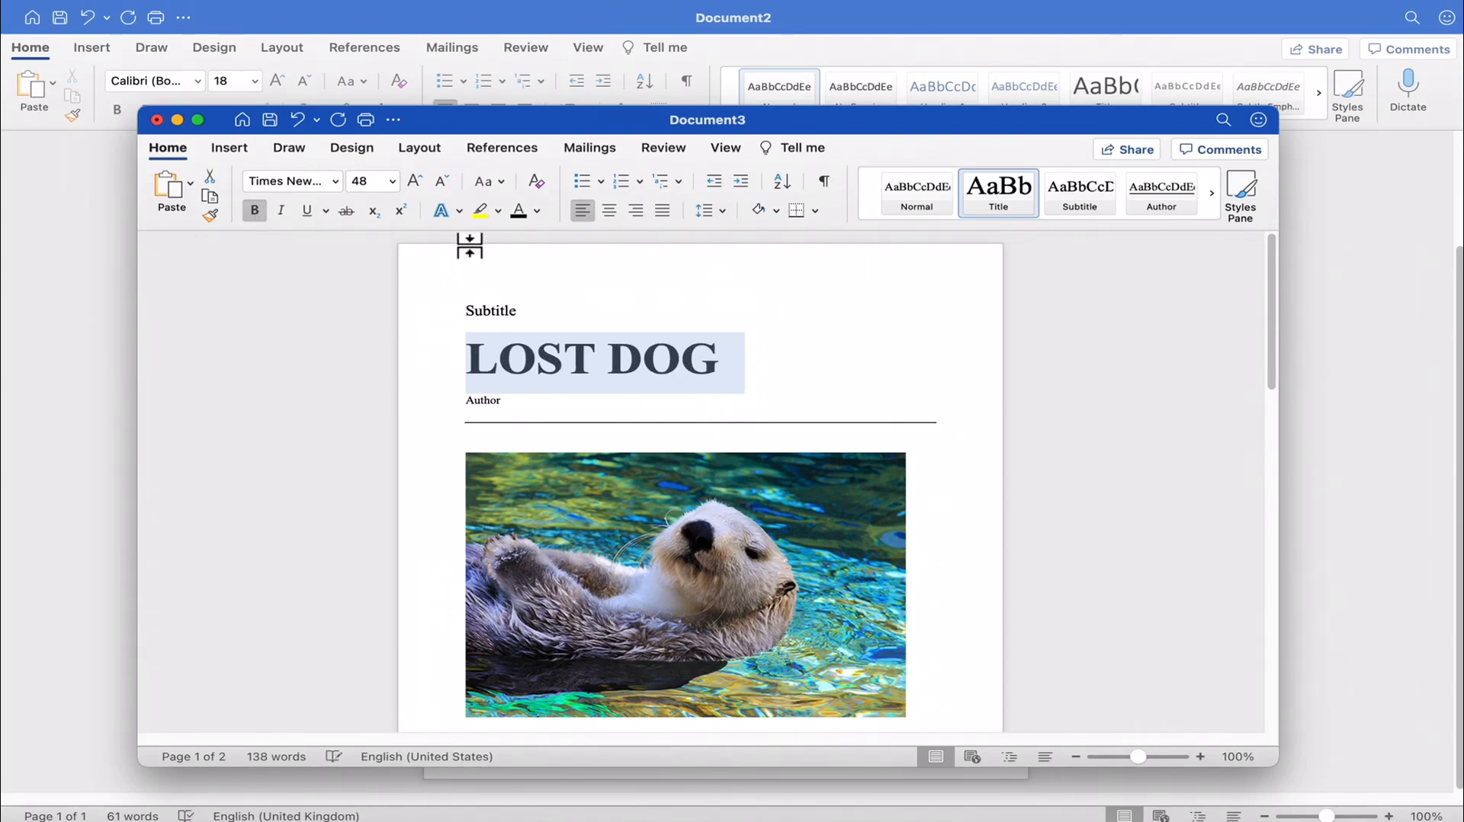
{"action": "left_click", "coordinate": [481, 209]}
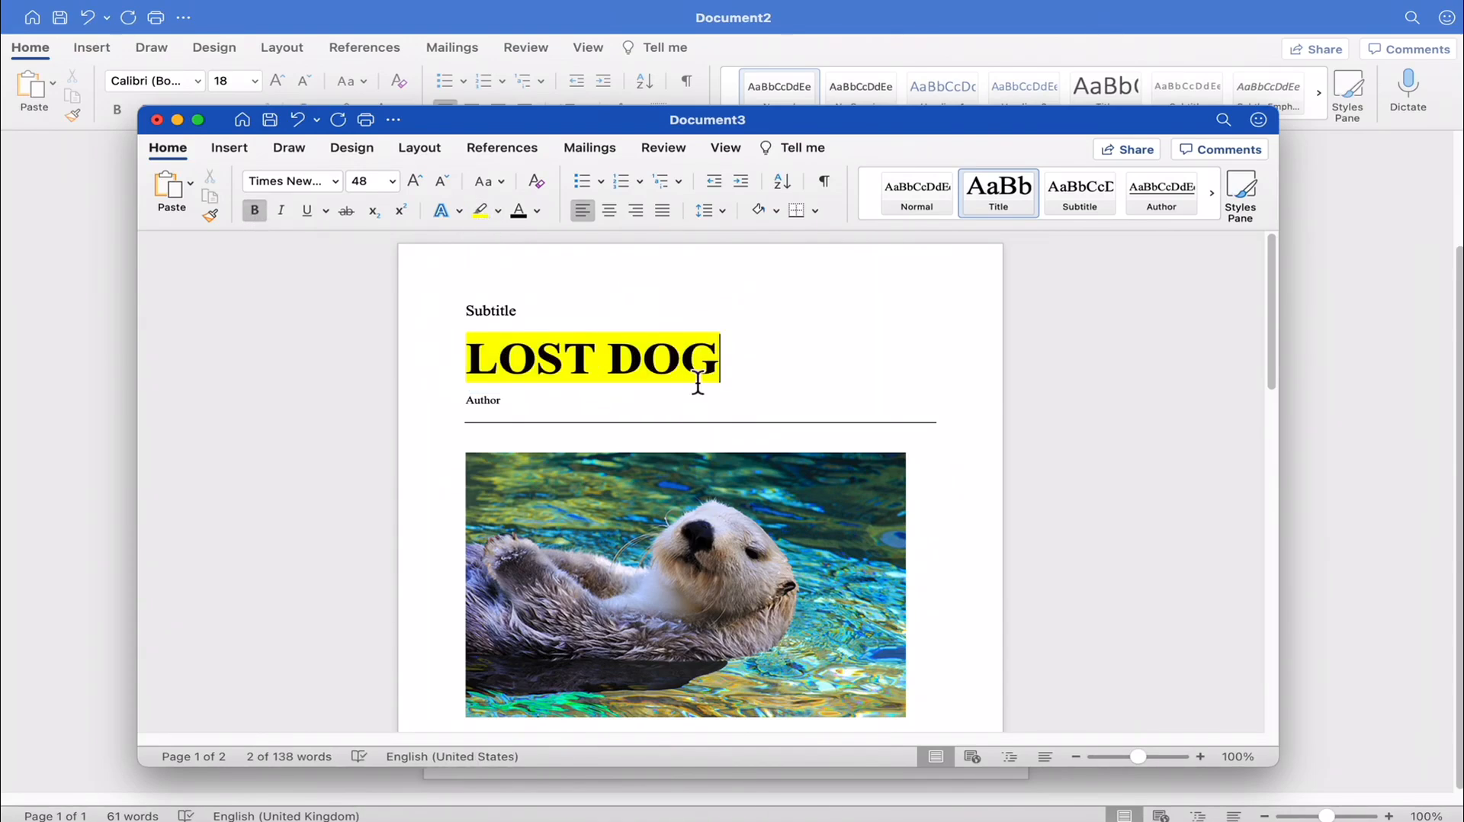
{"action": "left_click", "coordinate": [721, 374]}
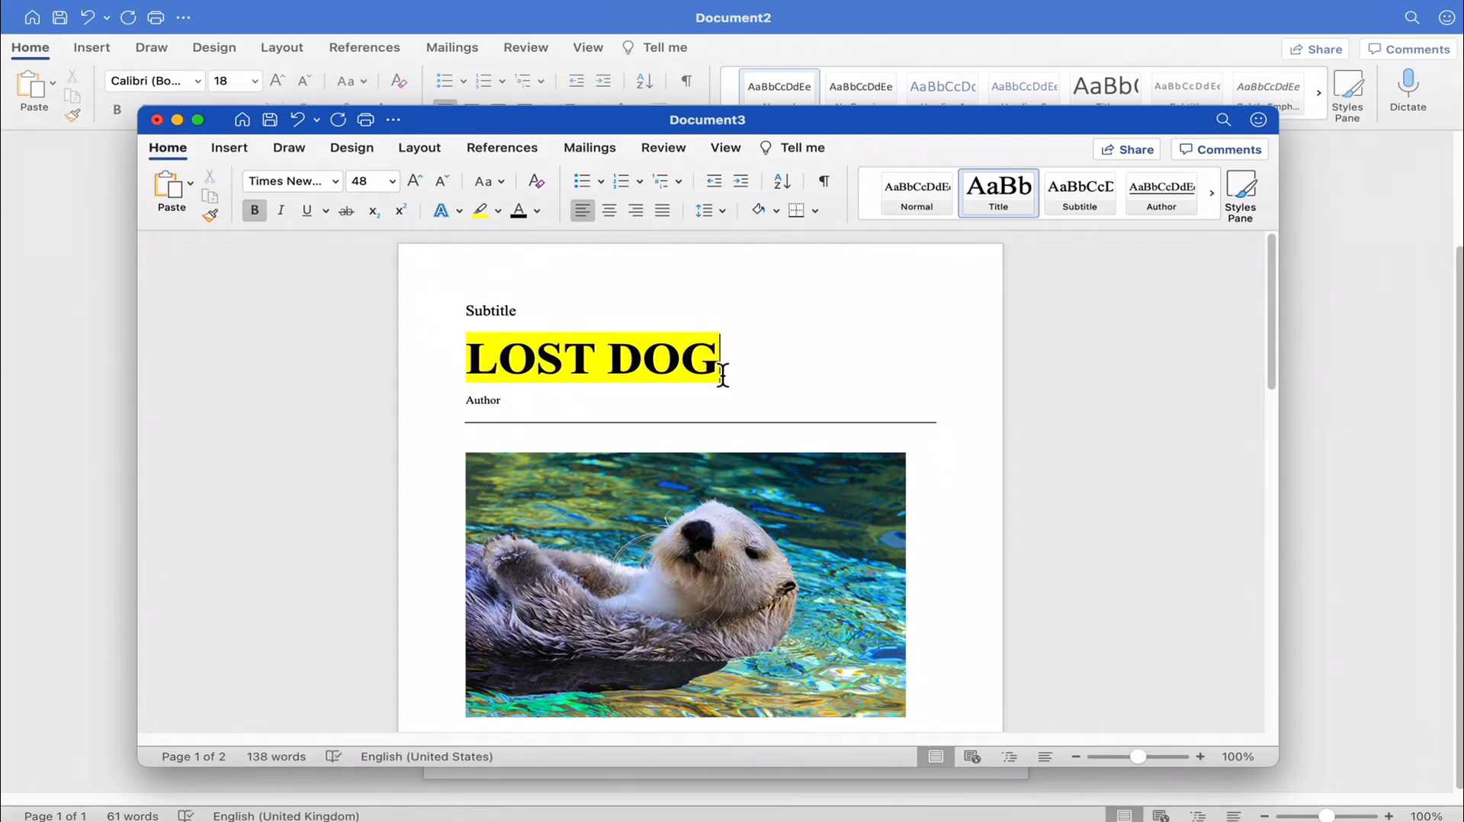
- Look over the poster's picture, Author line and placeholder headings, and close the document without saving it
{"action": "scroll", "coordinate": [717, 347], "scroll_direction": "down", "scroll_amount": 2}
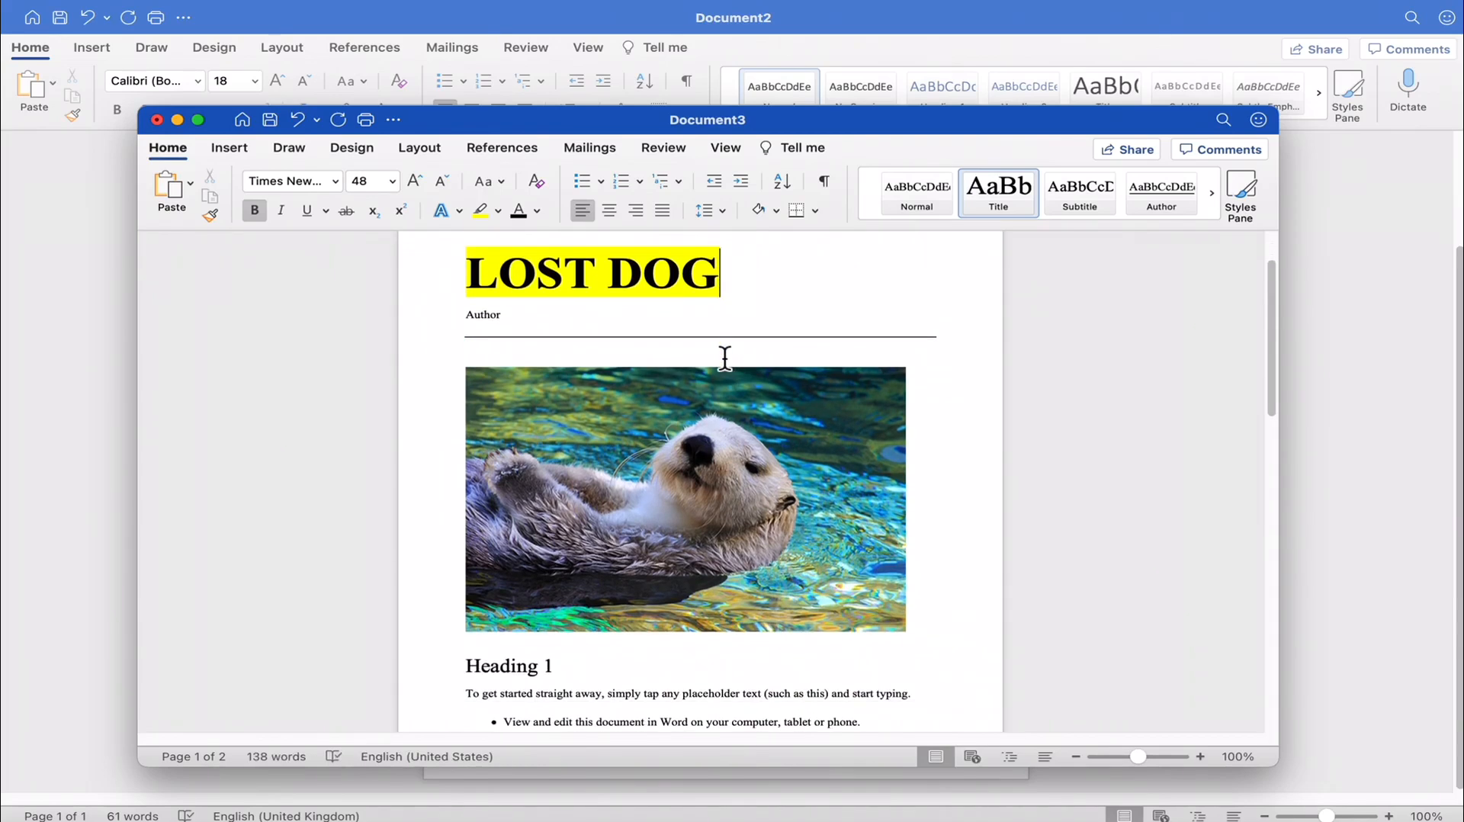
{"action": "scroll", "coordinate": [663, 373], "scroll_direction": "up", "scroll_amount": 2}
{"action": "left_click", "coordinate": [722, 575]}
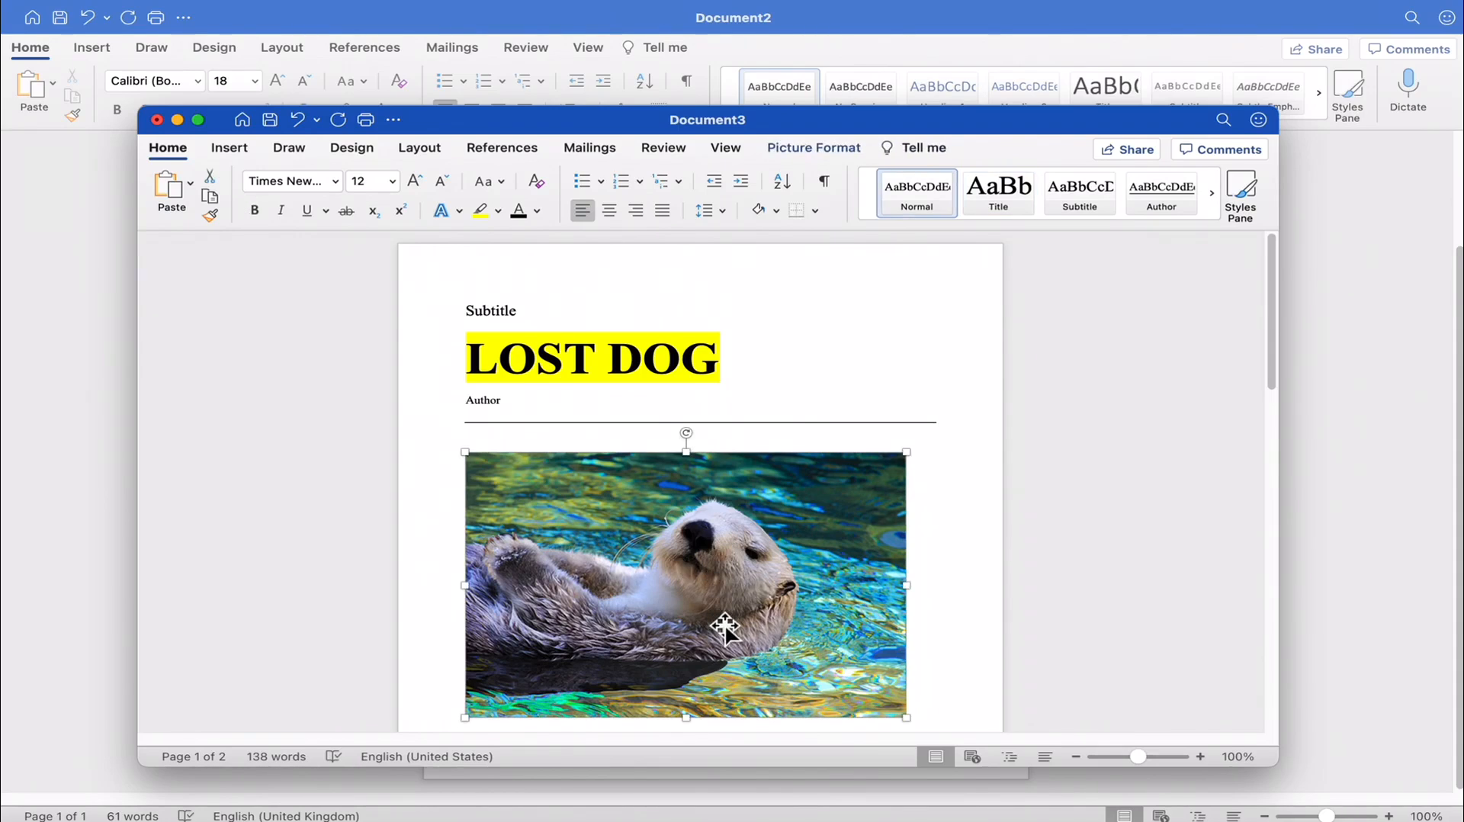
{"action": "left_click_drag", "start_coordinate": [481, 398], "coordinate": [536, 402]}
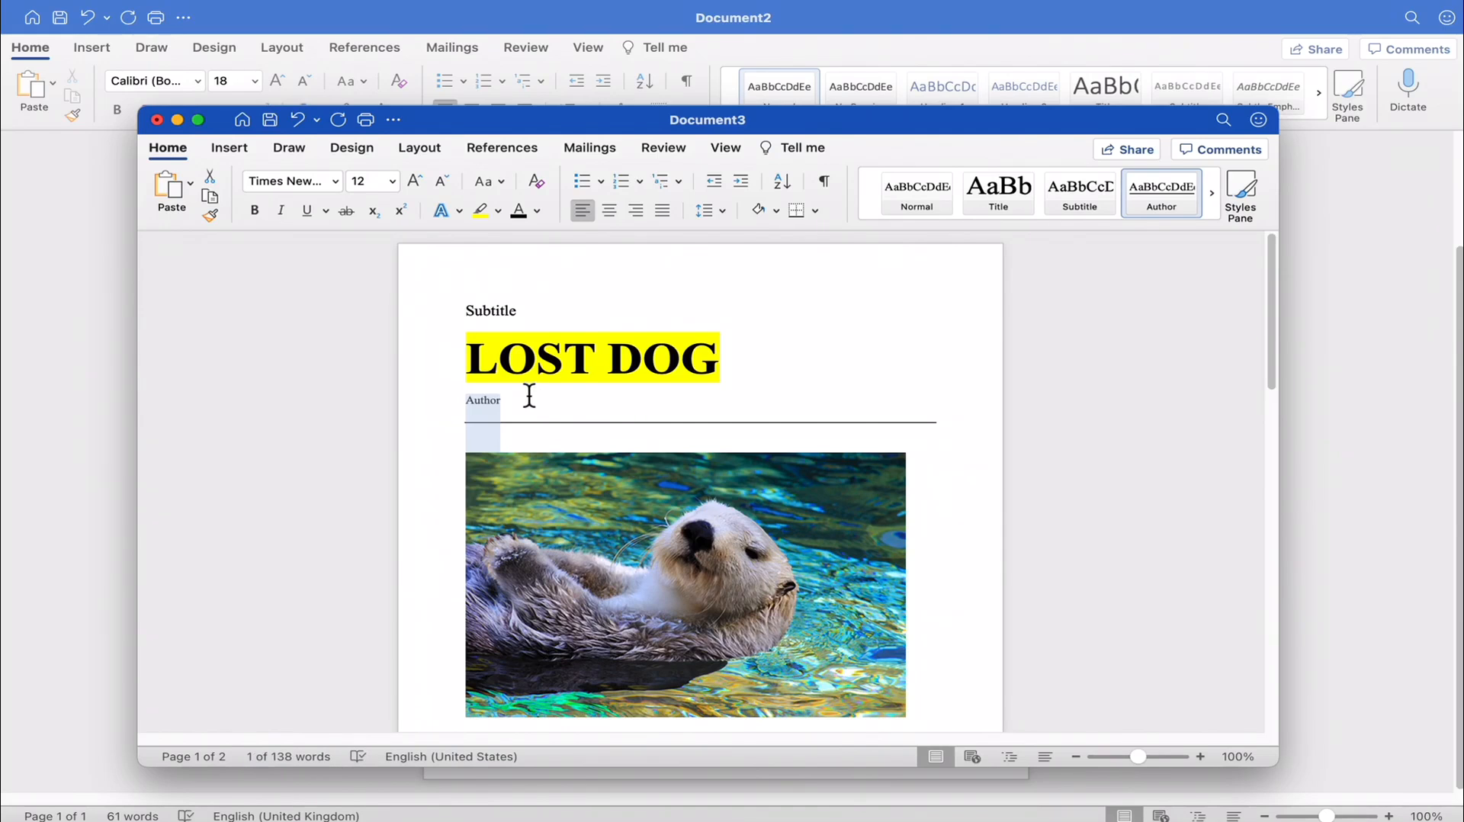
{"action": "scroll", "coordinate": [671, 517], "scroll_direction": "down", "scroll_amount": 10}
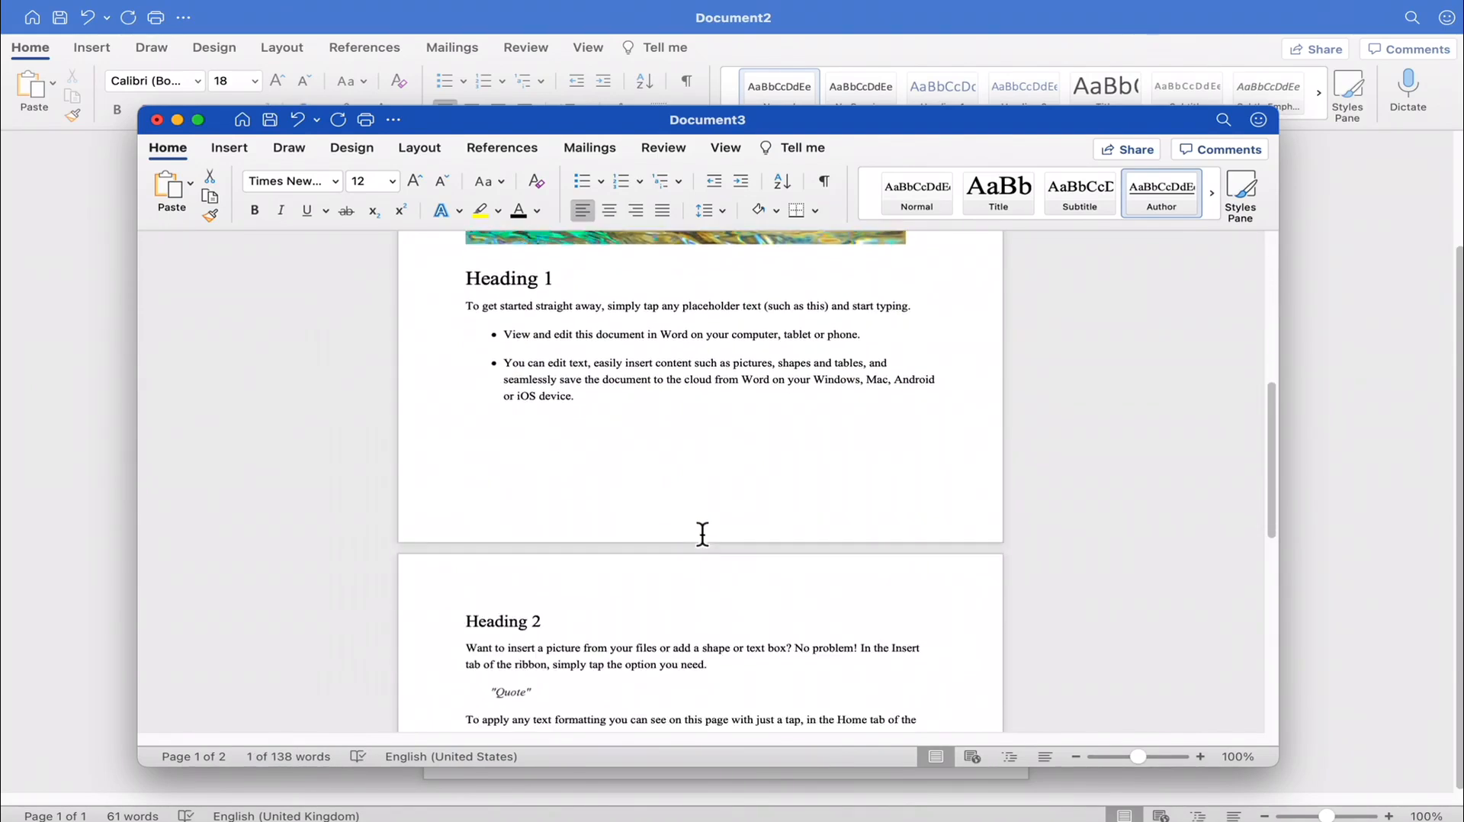
{"action": "scroll", "coordinate": [702, 534], "scroll_direction": "up", "scroll_amount": 10}
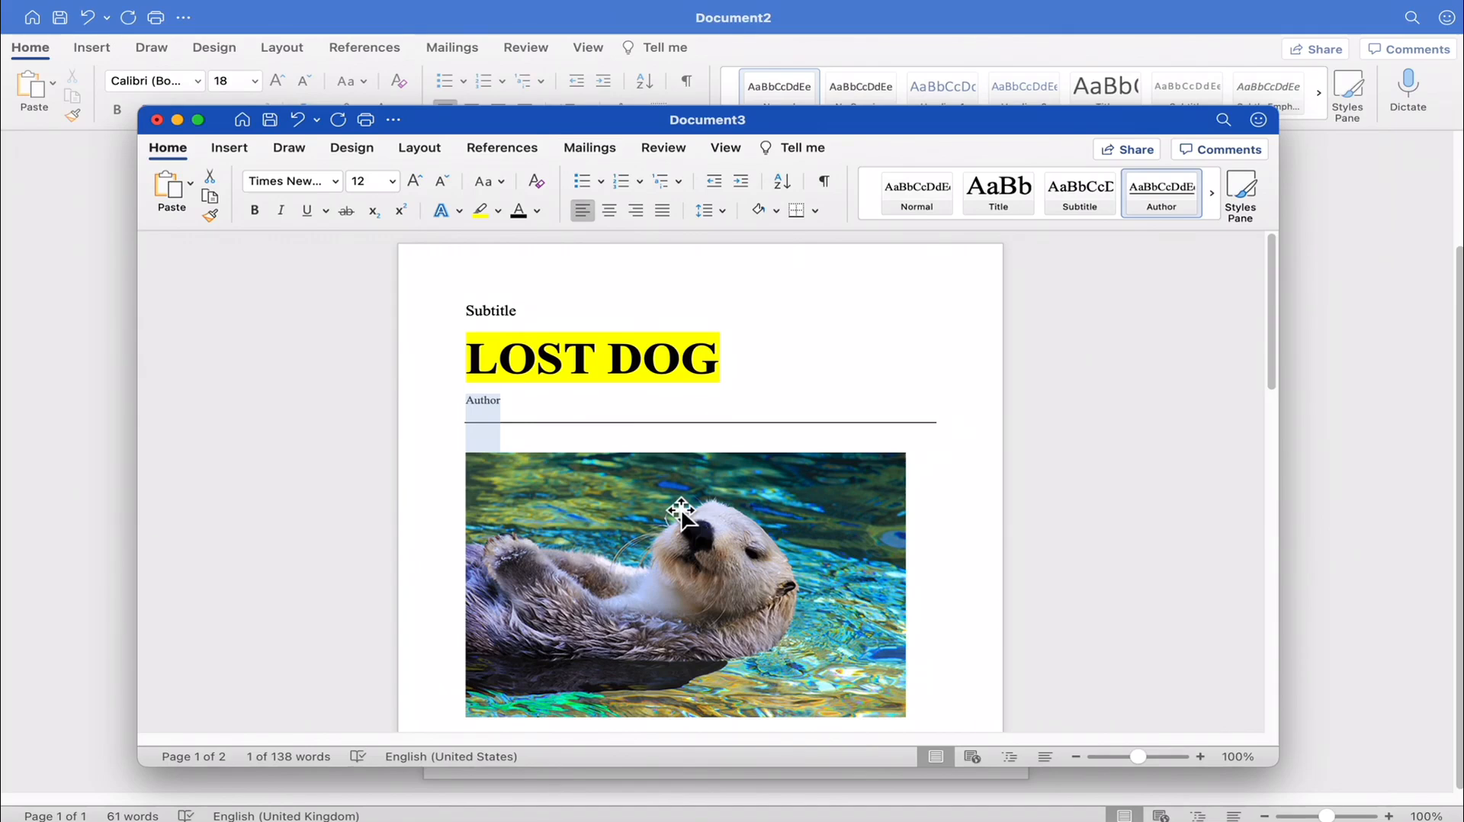
{"action": "left_click", "coordinate": [157, 120]}
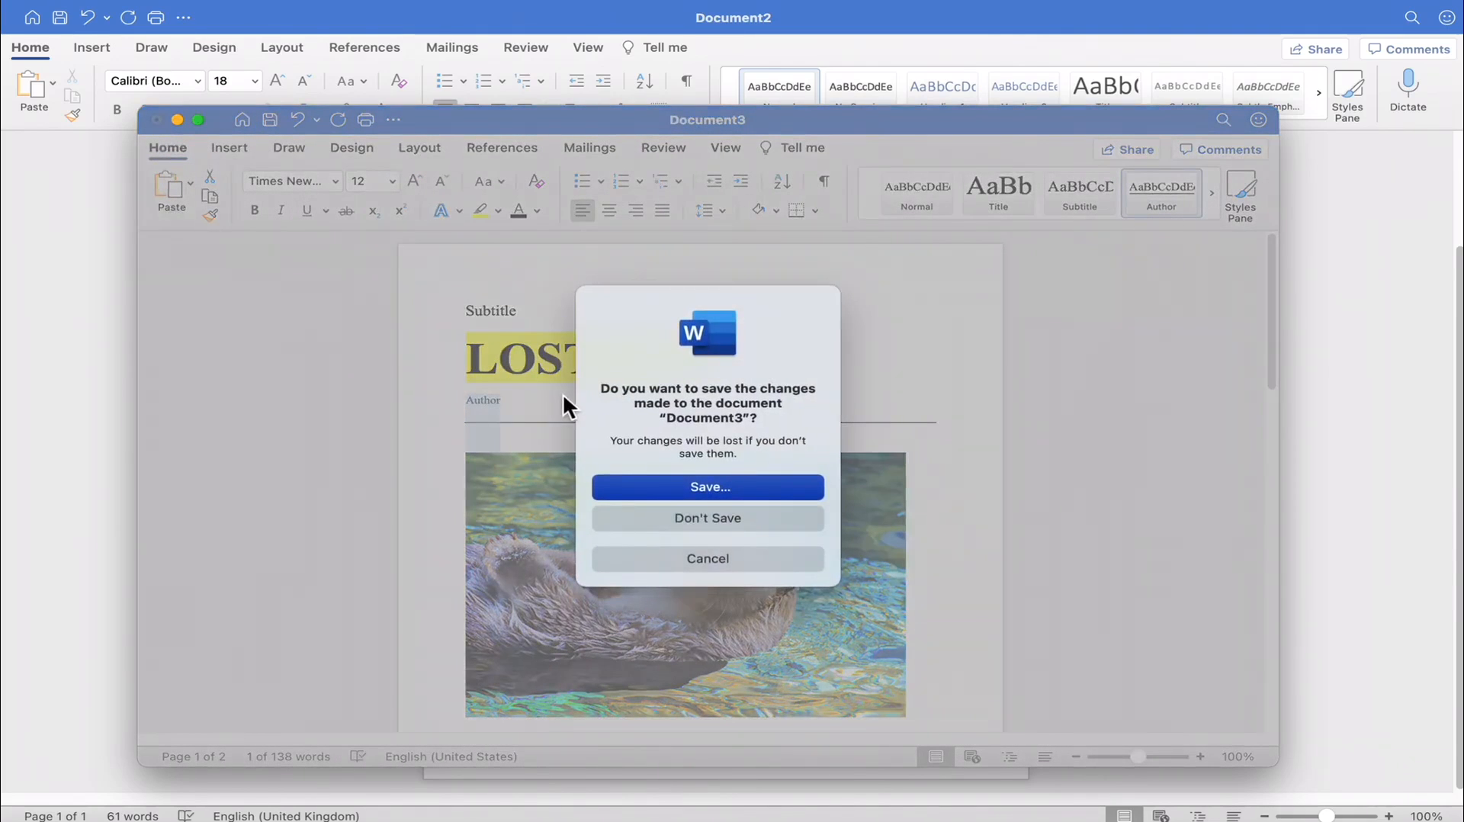
{"action": "left_click", "coordinate": [742, 515]}
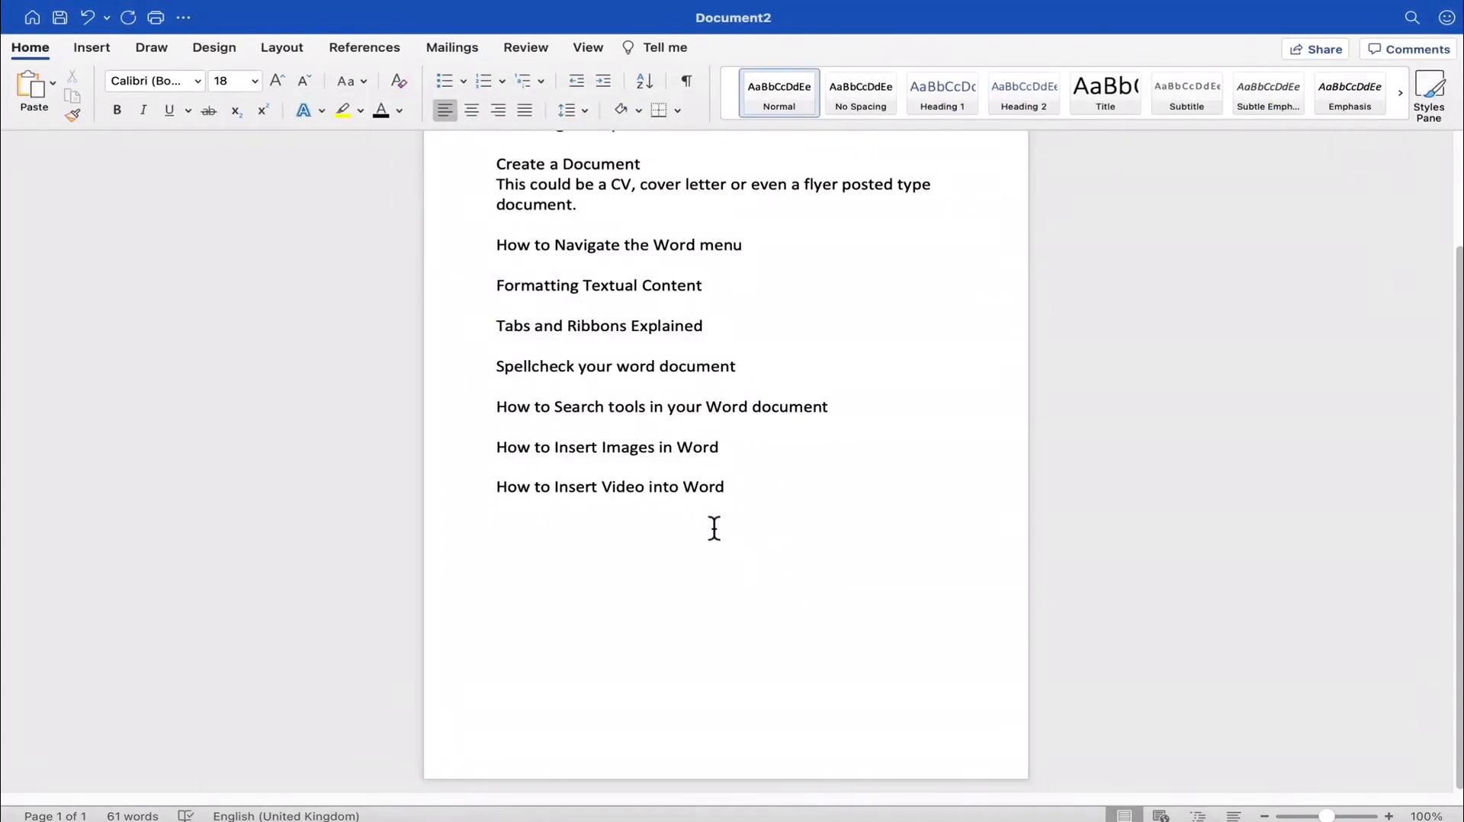
- Create a new document from the "Creative CV, designed by MOO" template, show it full screen and close the CV Assistant
{"action": "left_click", "coordinate": [32, 18]}
{"action": "scroll", "coordinate": [648, 229], "scroll_direction": "up", "scroll_amount": 10}
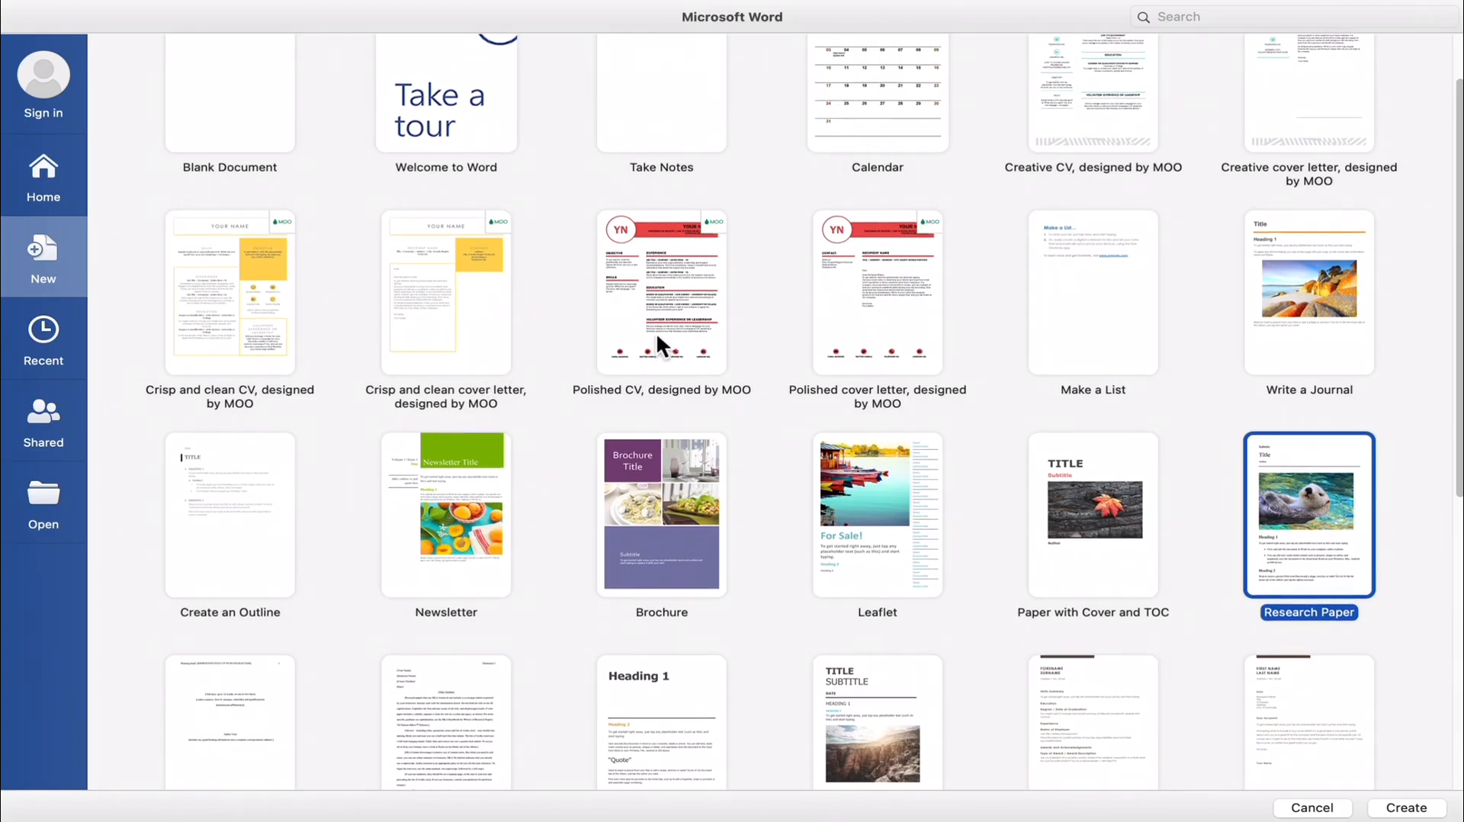
{"action": "scroll", "coordinate": [655, 334], "scroll_direction": "down", "scroll_amount": 1}
{"action": "scroll", "coordinate": [655, 337], "scroll_direction": "up", "scroll_amount": 1}
{"action": "scroll", "coordinate": [659, 382], "scroll_direction": "up", "scroll_amount": 2}
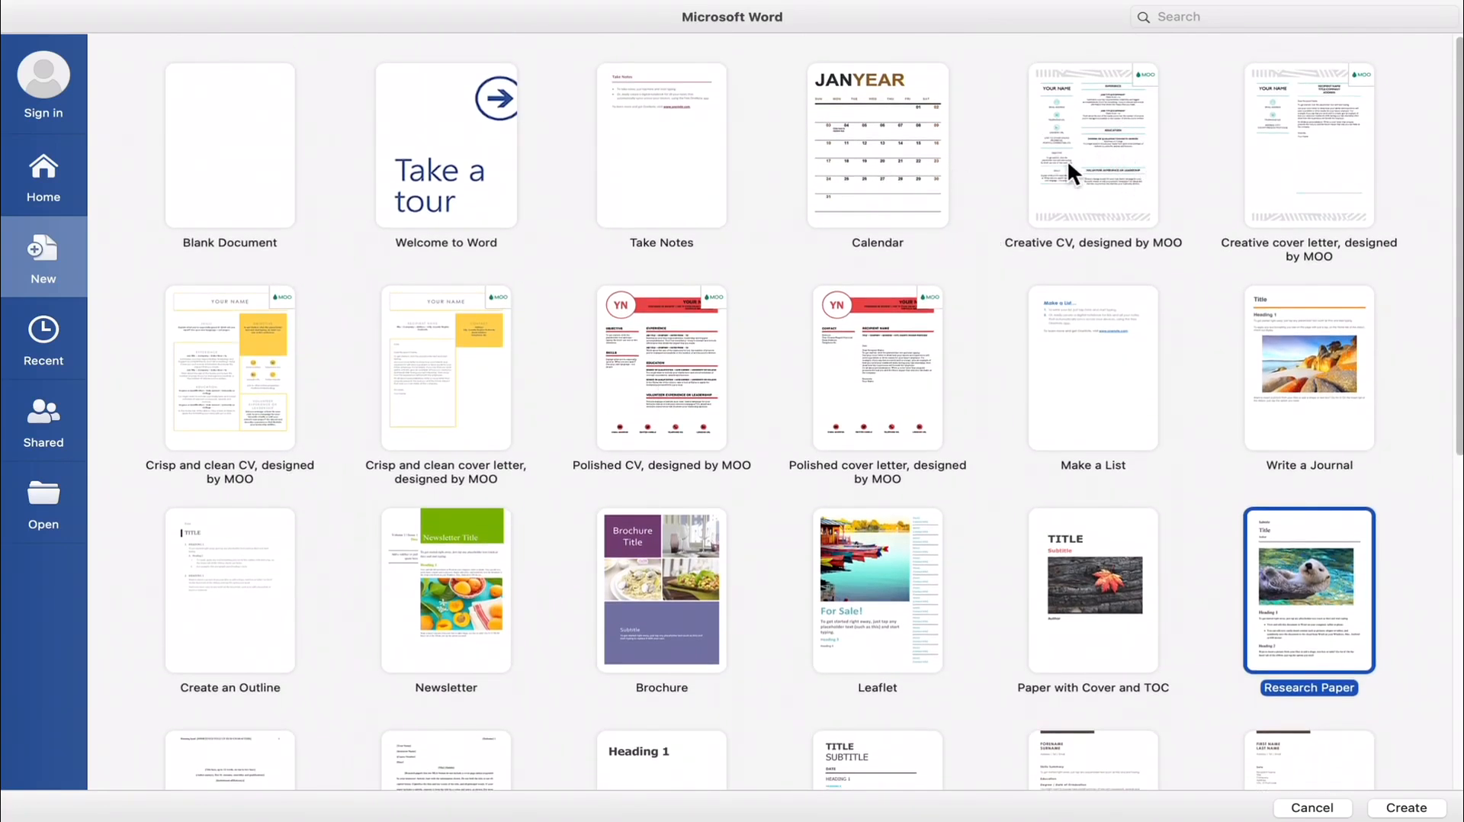
{"action": "double_click", "coordinate": [1095, 149]}
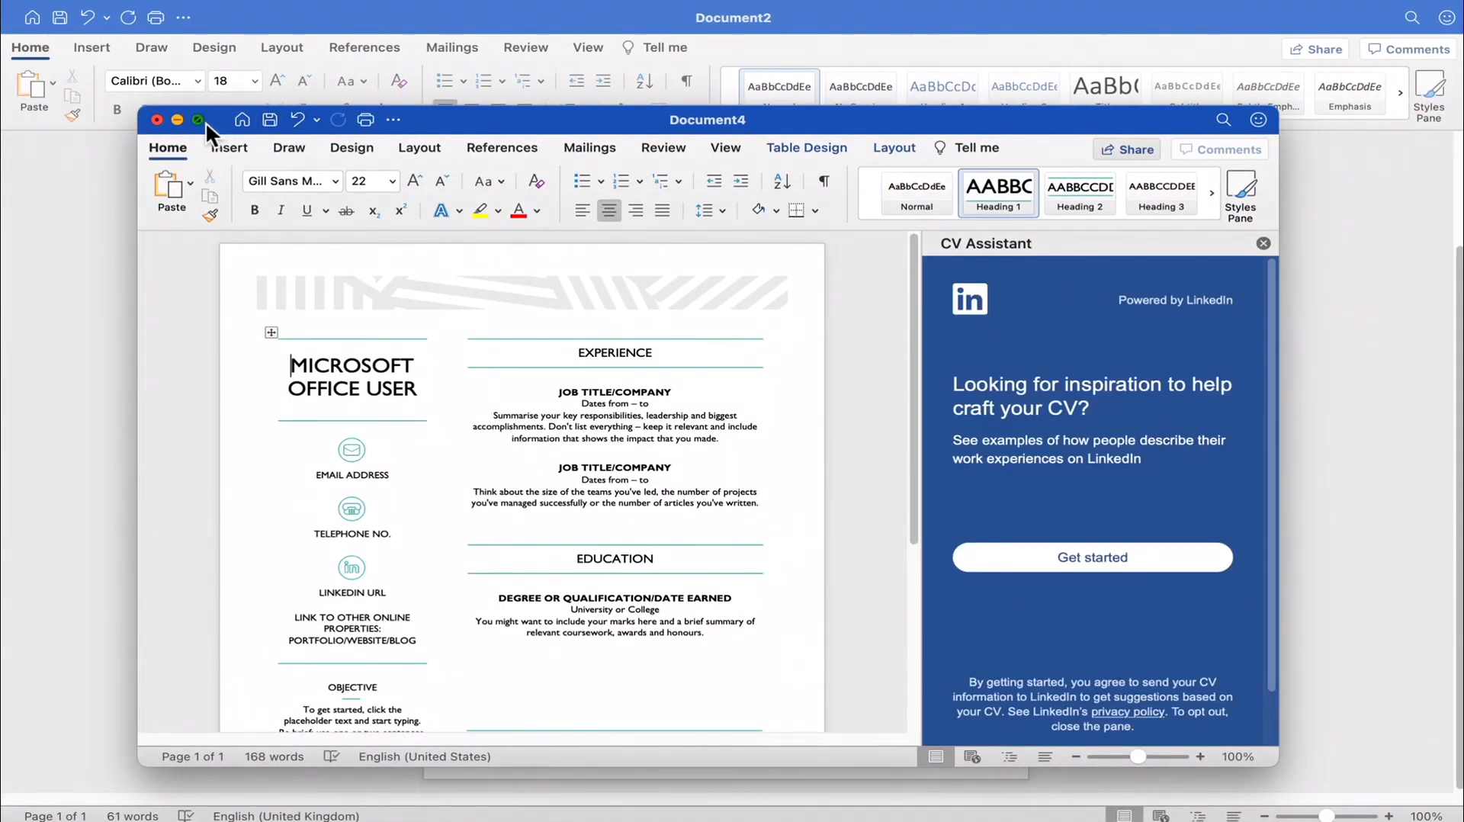
{"action": "left_click", "coordinate": [199, 120]}
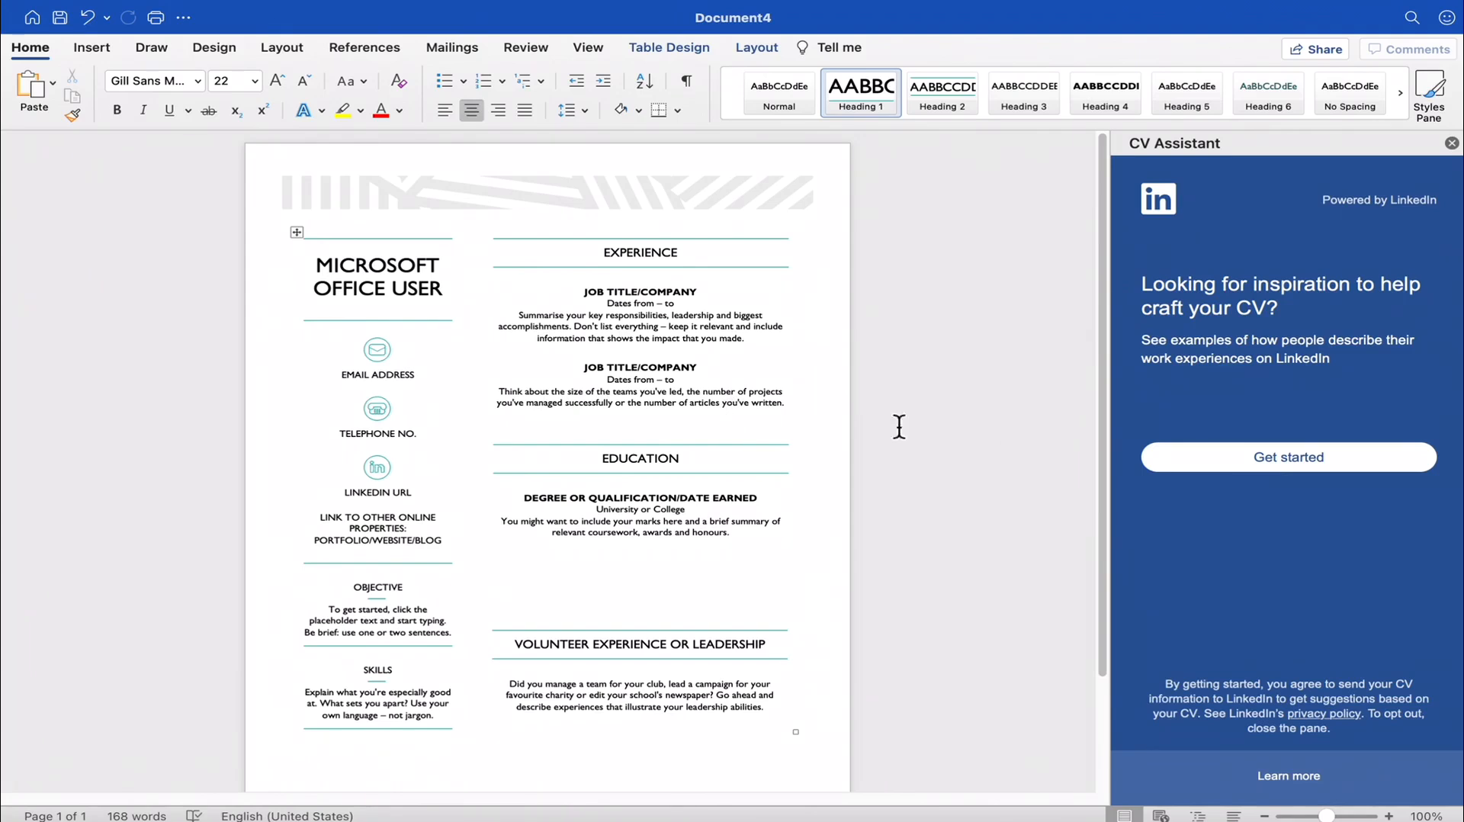
{"action": "left_click", "coordinate": [1450, 144]}
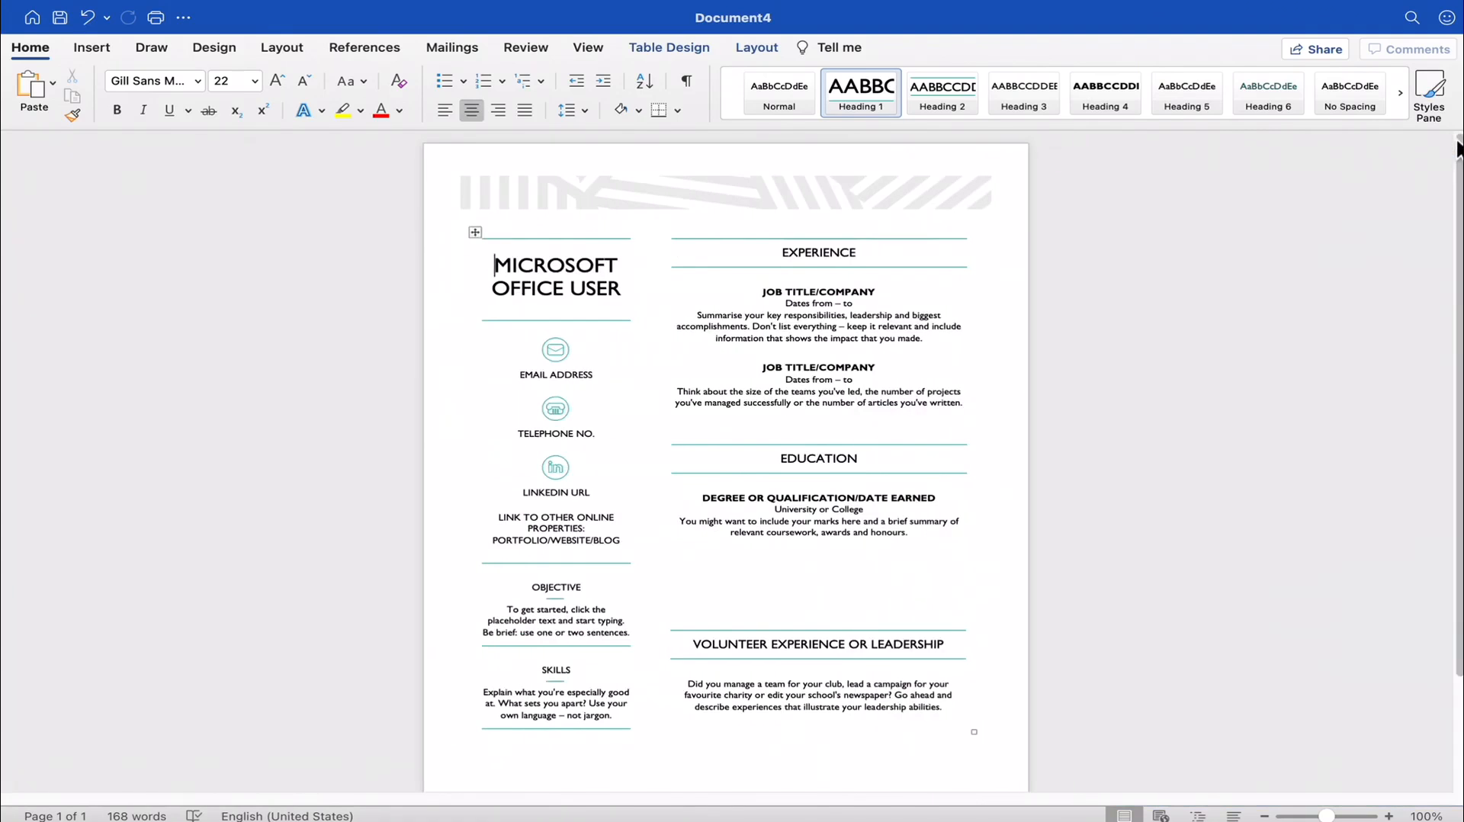
- Look over the creative CV's banner, name, contact icons and experience placeholders
{"action": "left_click", "coordinate": [789, 189]}
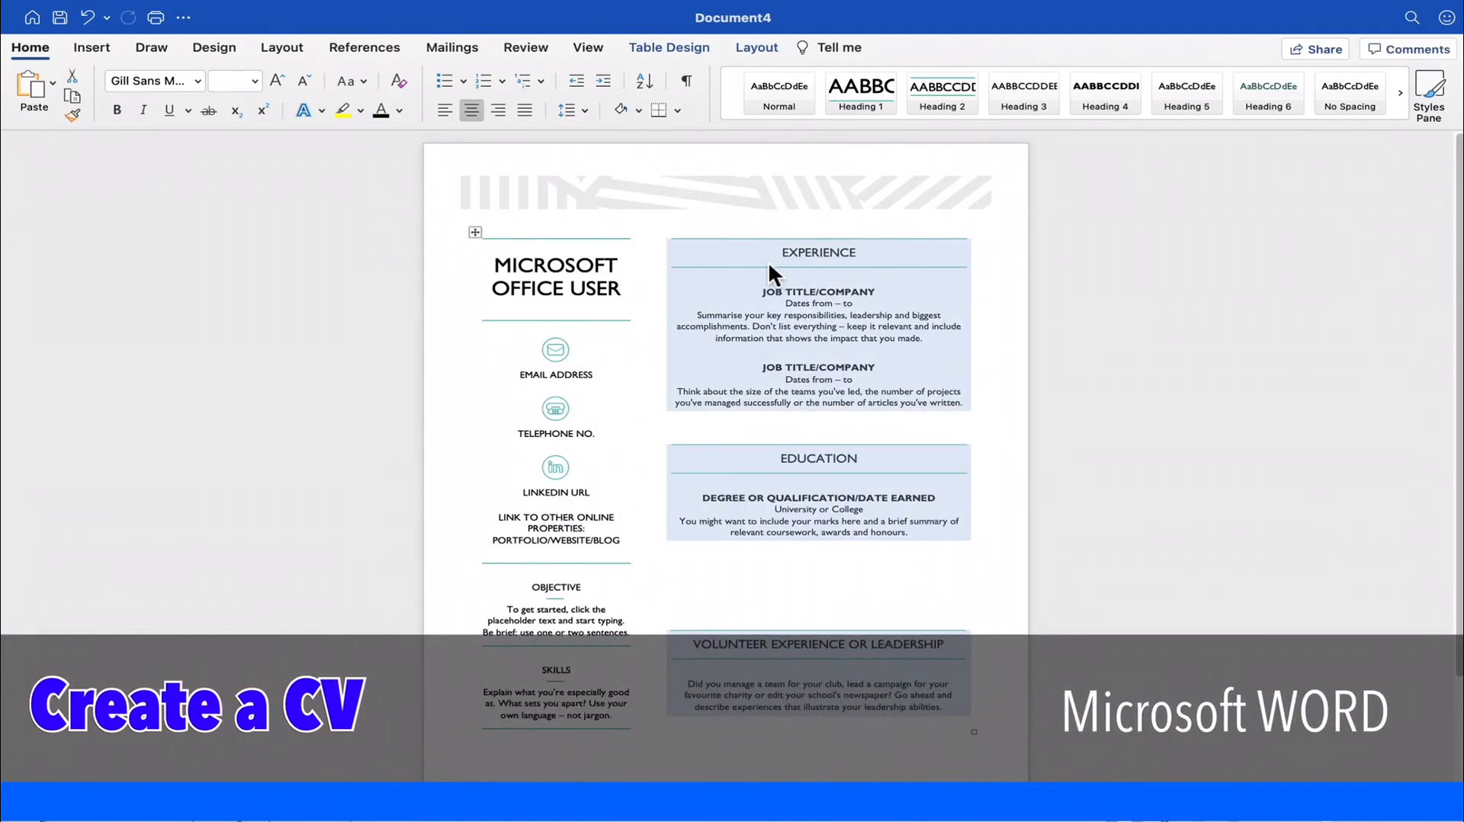
{"action": "scroll", "coordinate": [767, 261], "scroll_direction": "down", "scroll_amount": 4}
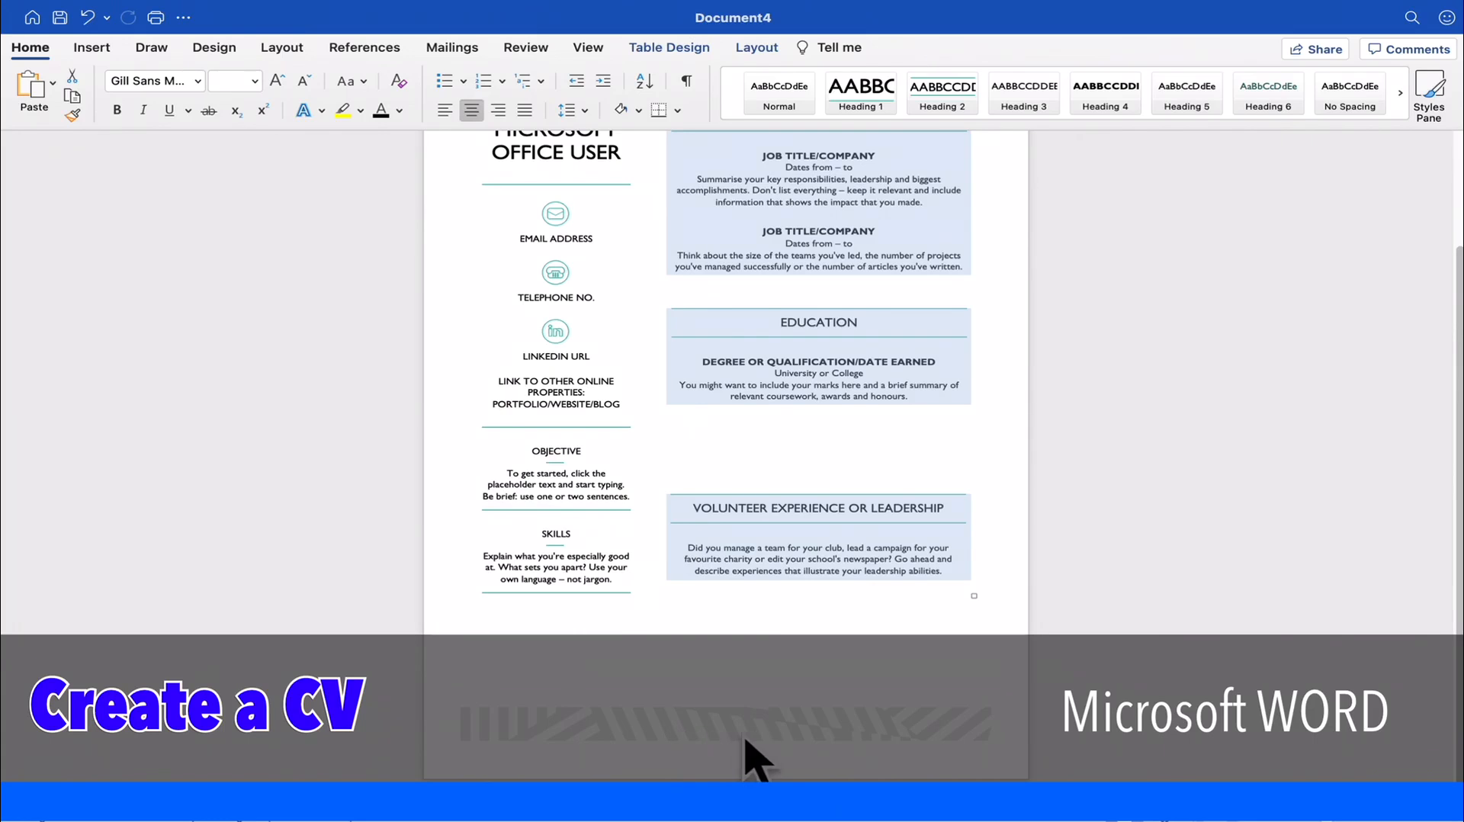
{"action": "scroll", "coordinate": [819, 700], "scroll_direction": "up", "scroll_amount": 4}
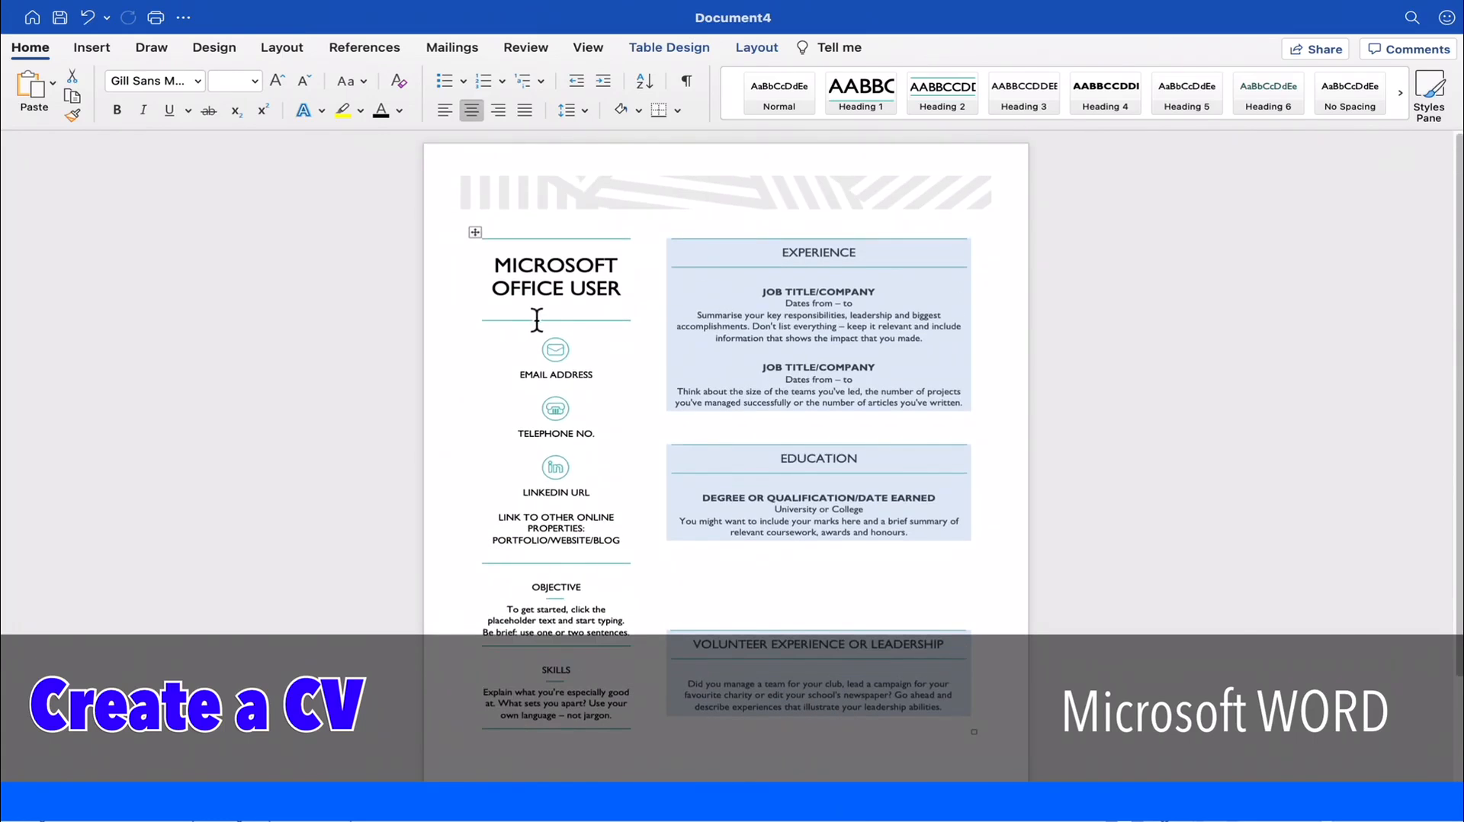
{"action": "left_click", "coordinate": [556, 352]}
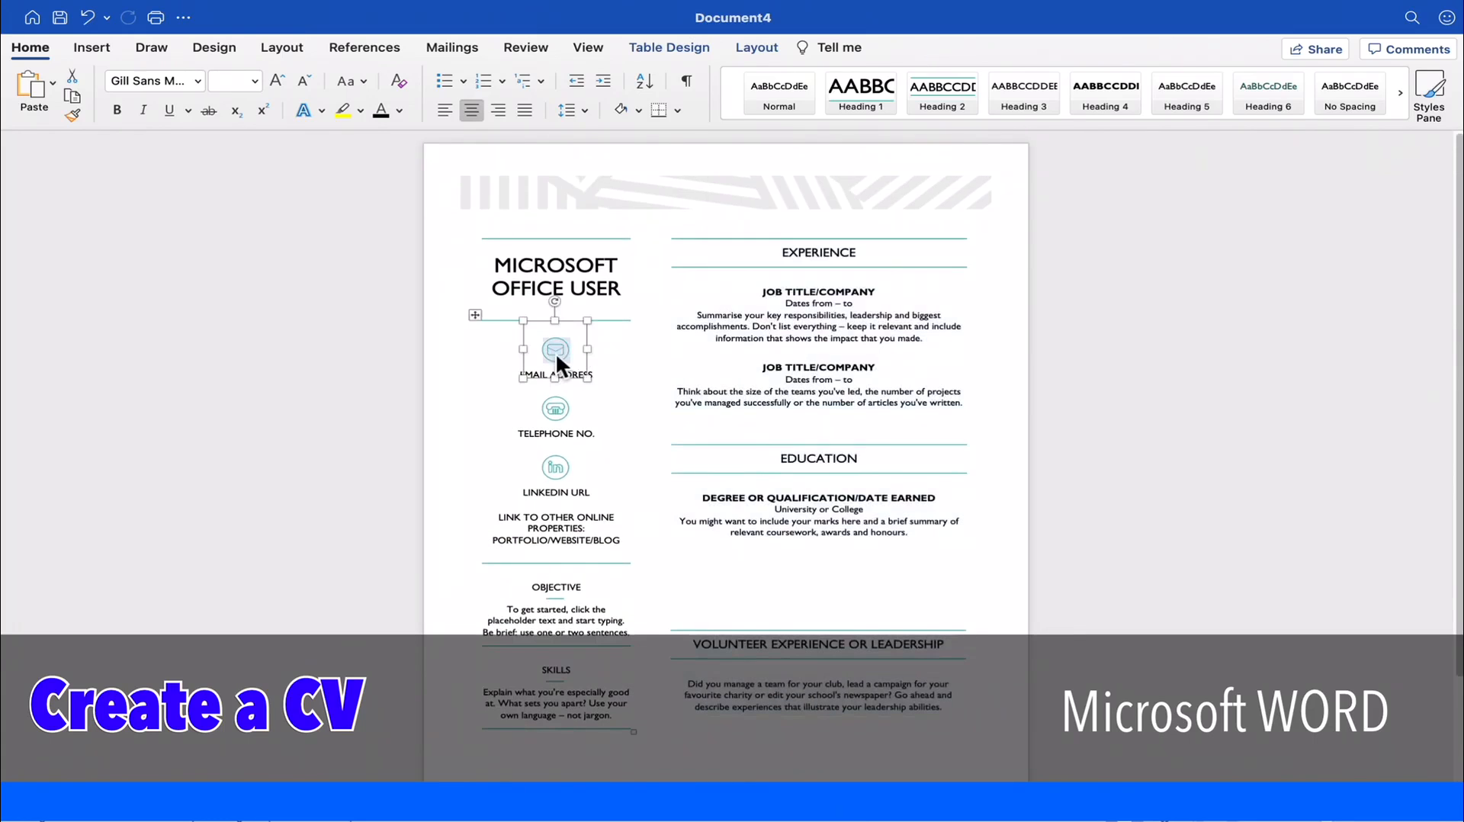
{"action": "left_click", "coordinate": [555, 409]}
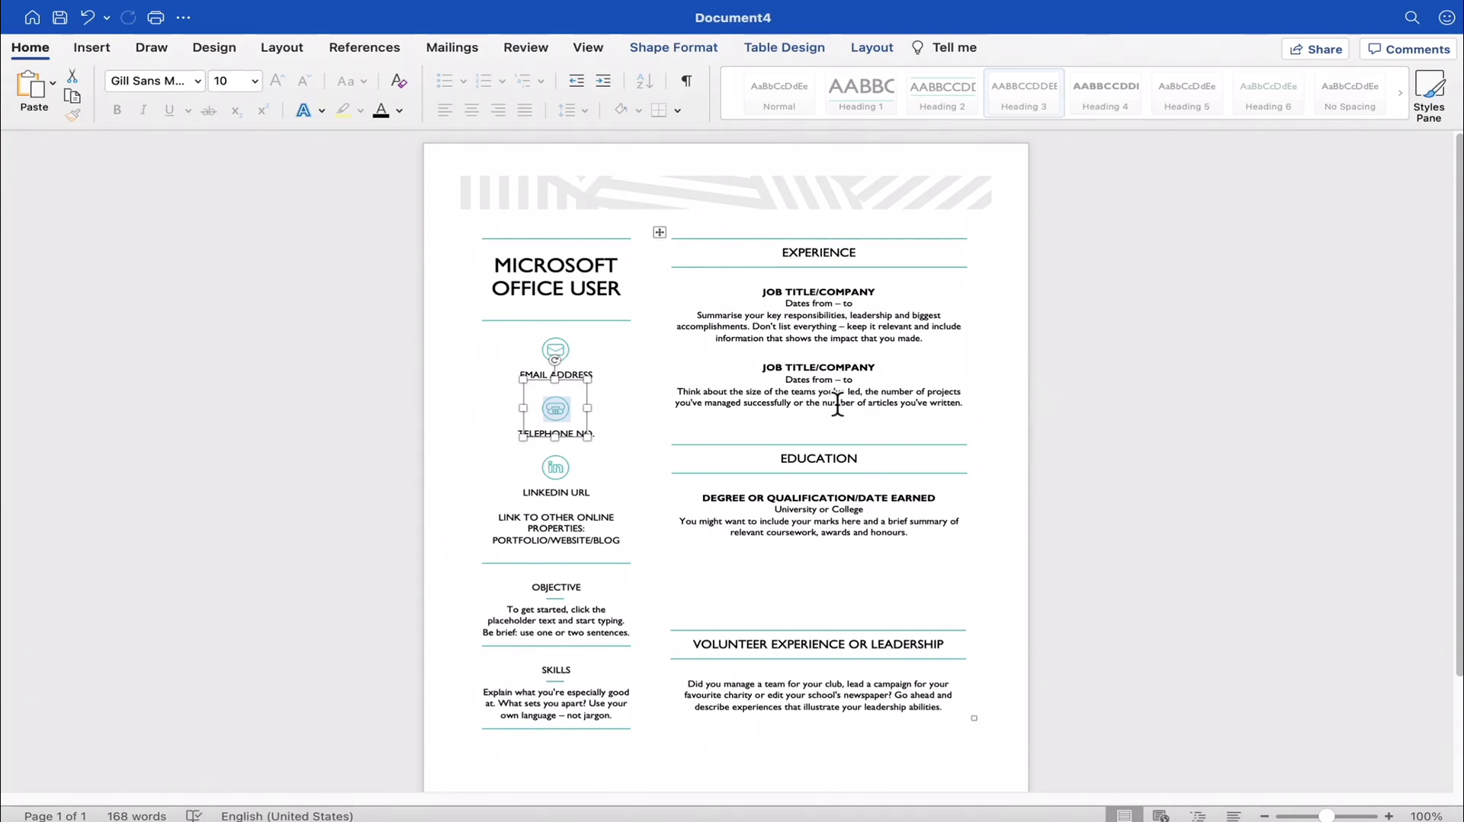
{"action": "left_click", "coordinate": [740, 224]}
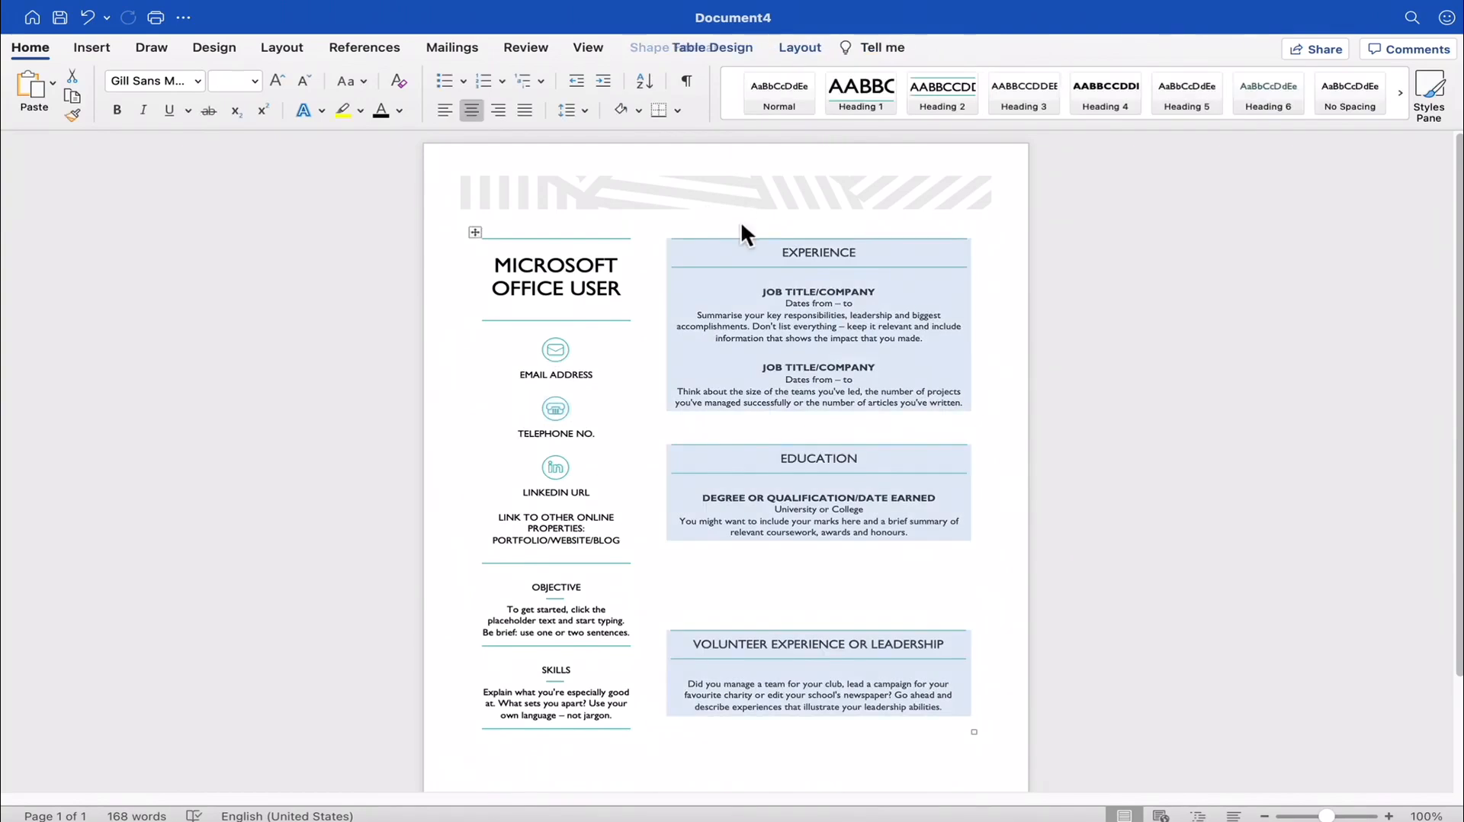
{"action": "triple_click", "coordinate": [822, 336]}
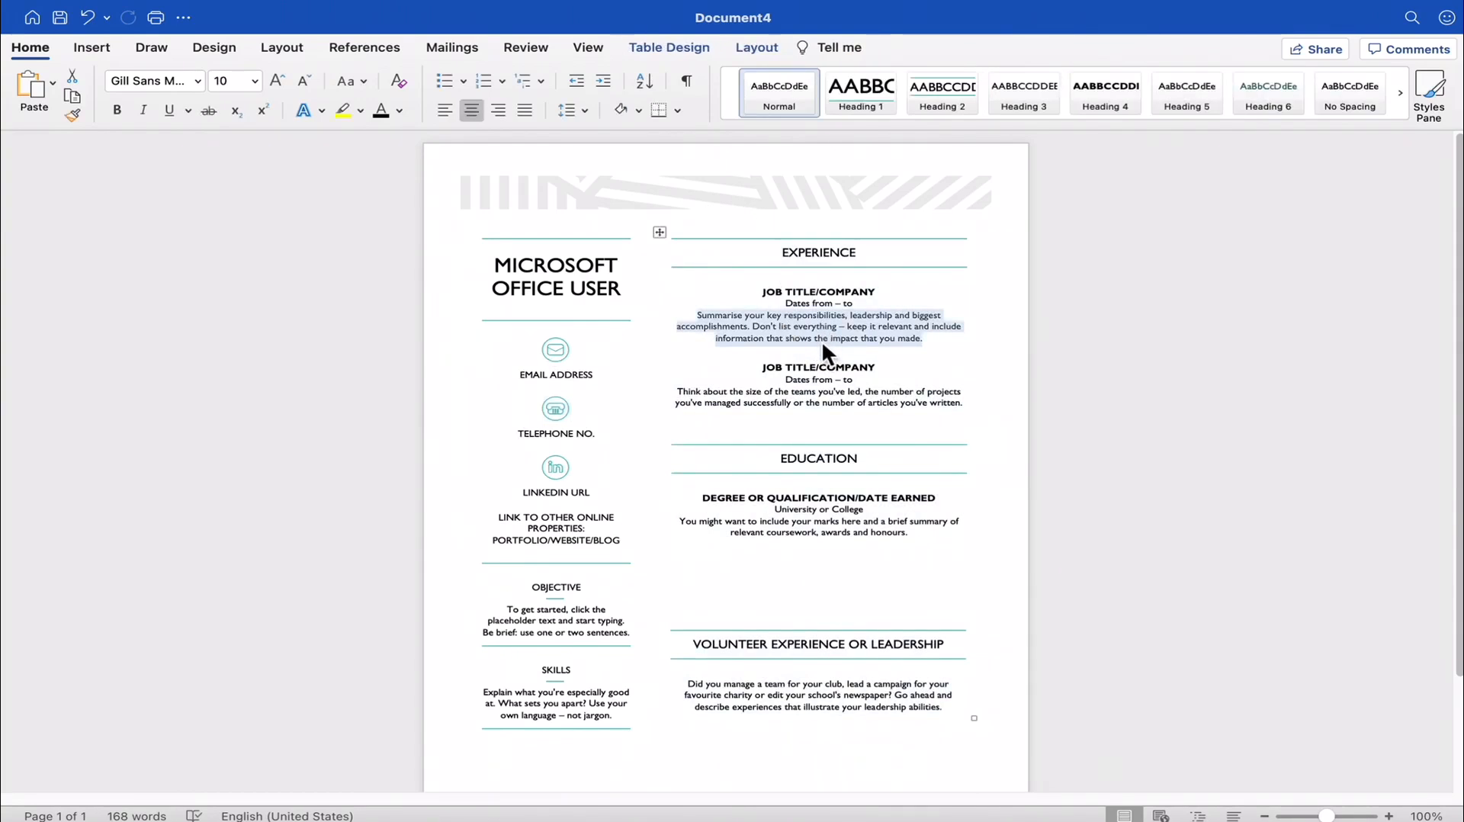
{"action": "left_click", "coordinate": [606, 269]}
{"action": "left_click", "coordinate": [558, 356]}
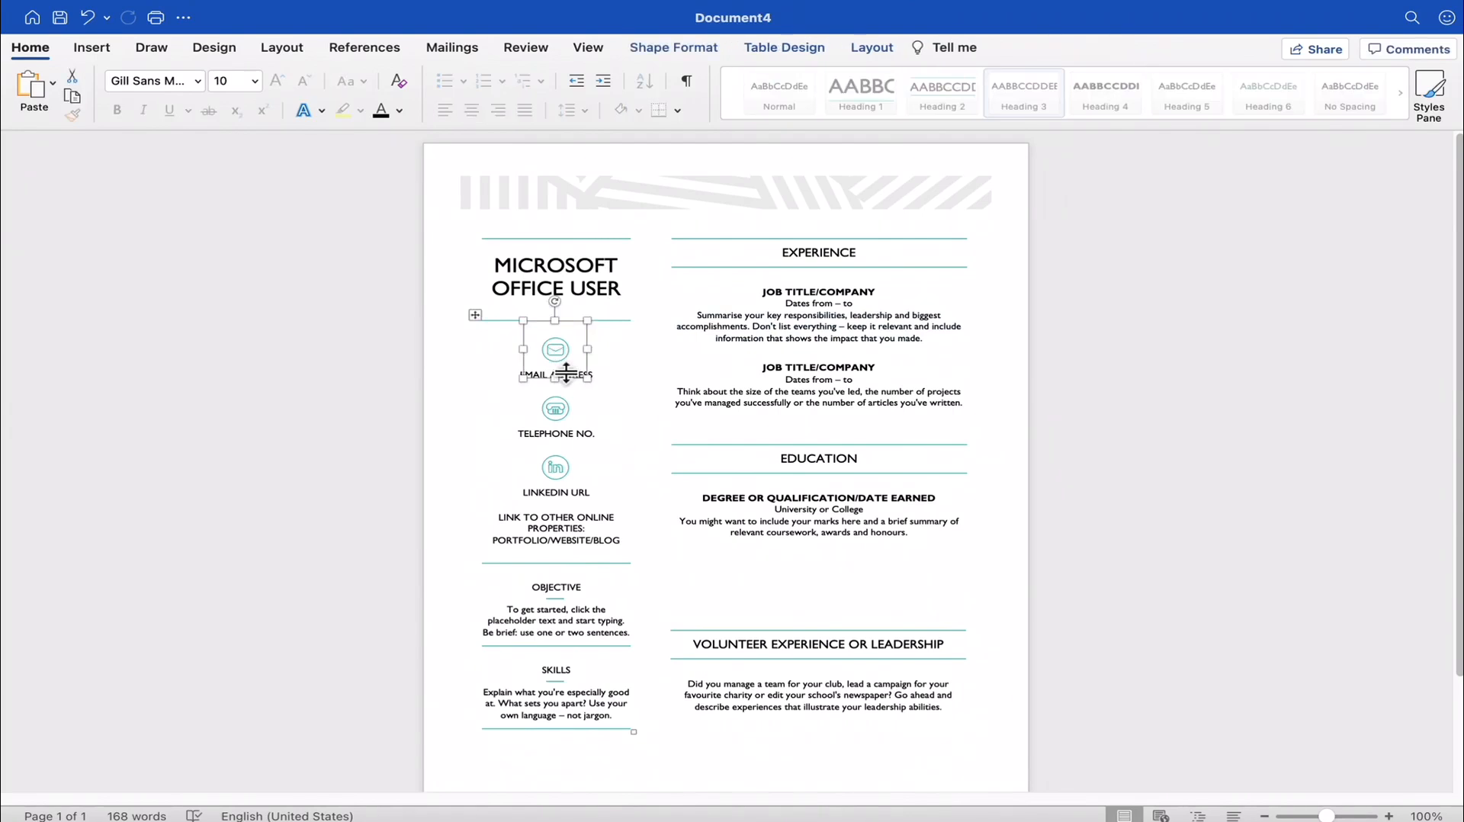
{"action": "left_click", "coordinate": [563, 419]}
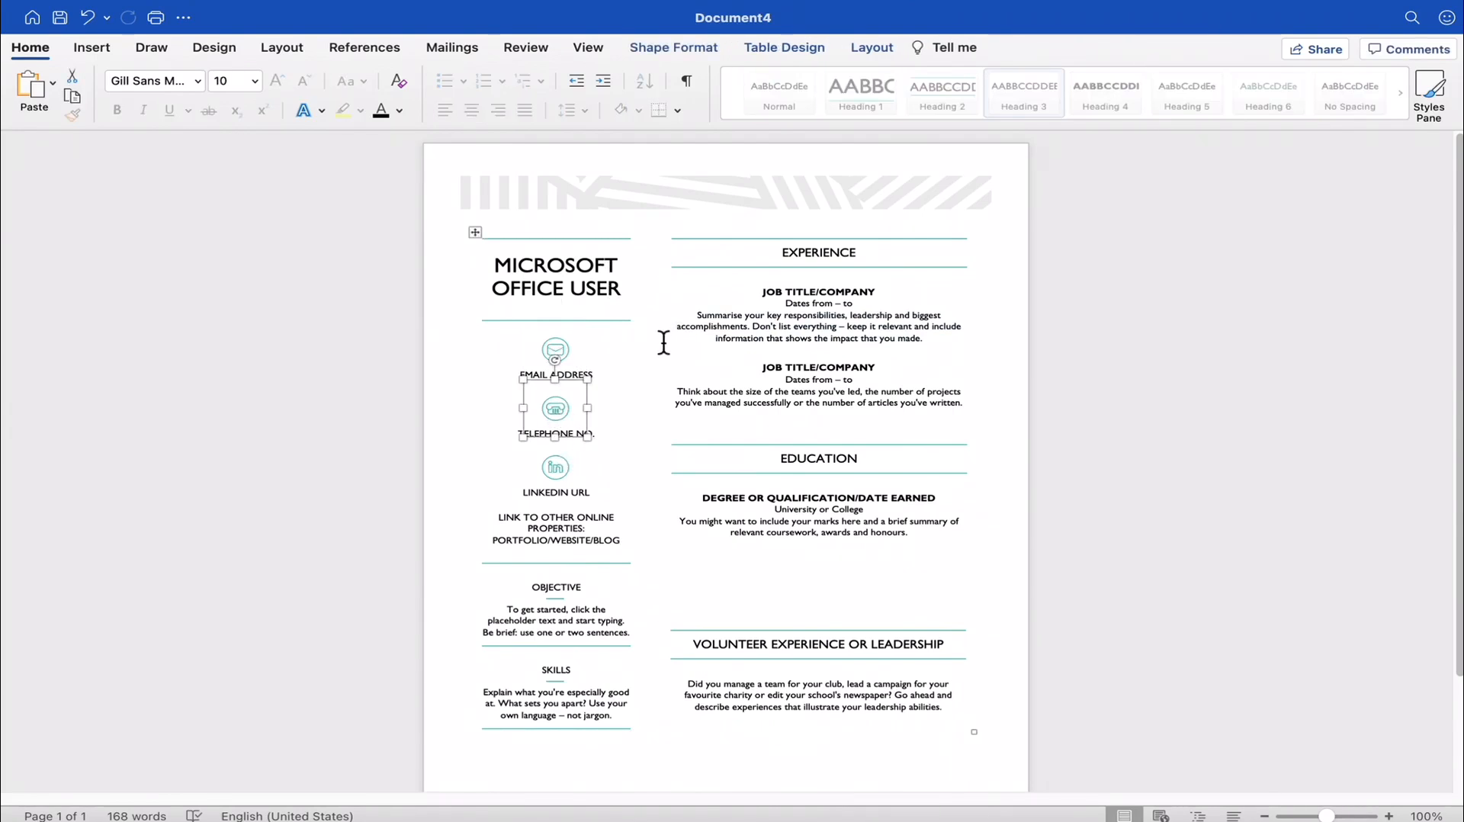
- Create a new document from the "Polished CV, designed by MOO" template, show it full screen and close the CV Assistant
{"action": "left_click", "coordinate": [34, 16]}
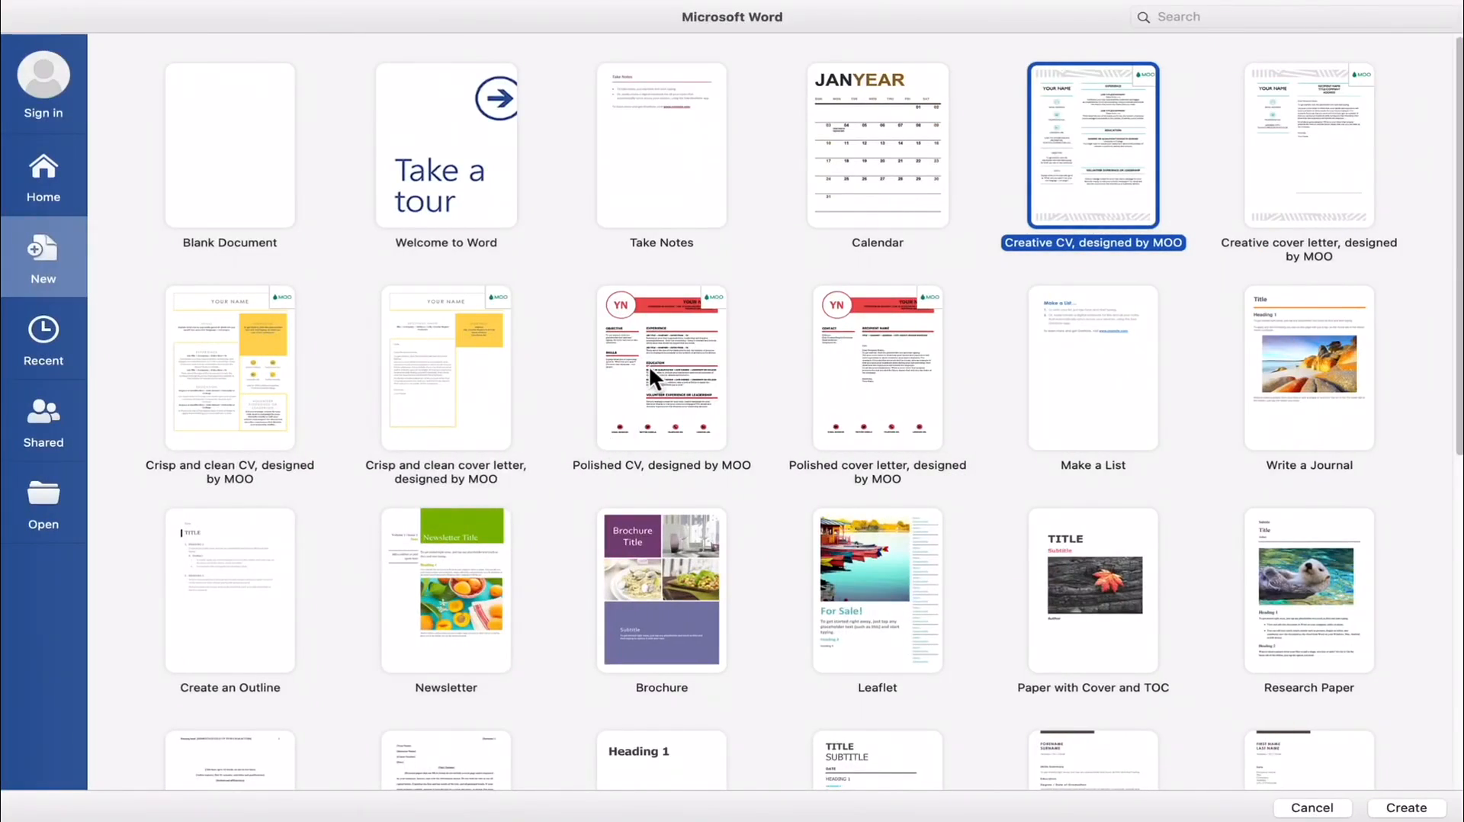
{"action": "double_click", "coordinate": [649, 366]}
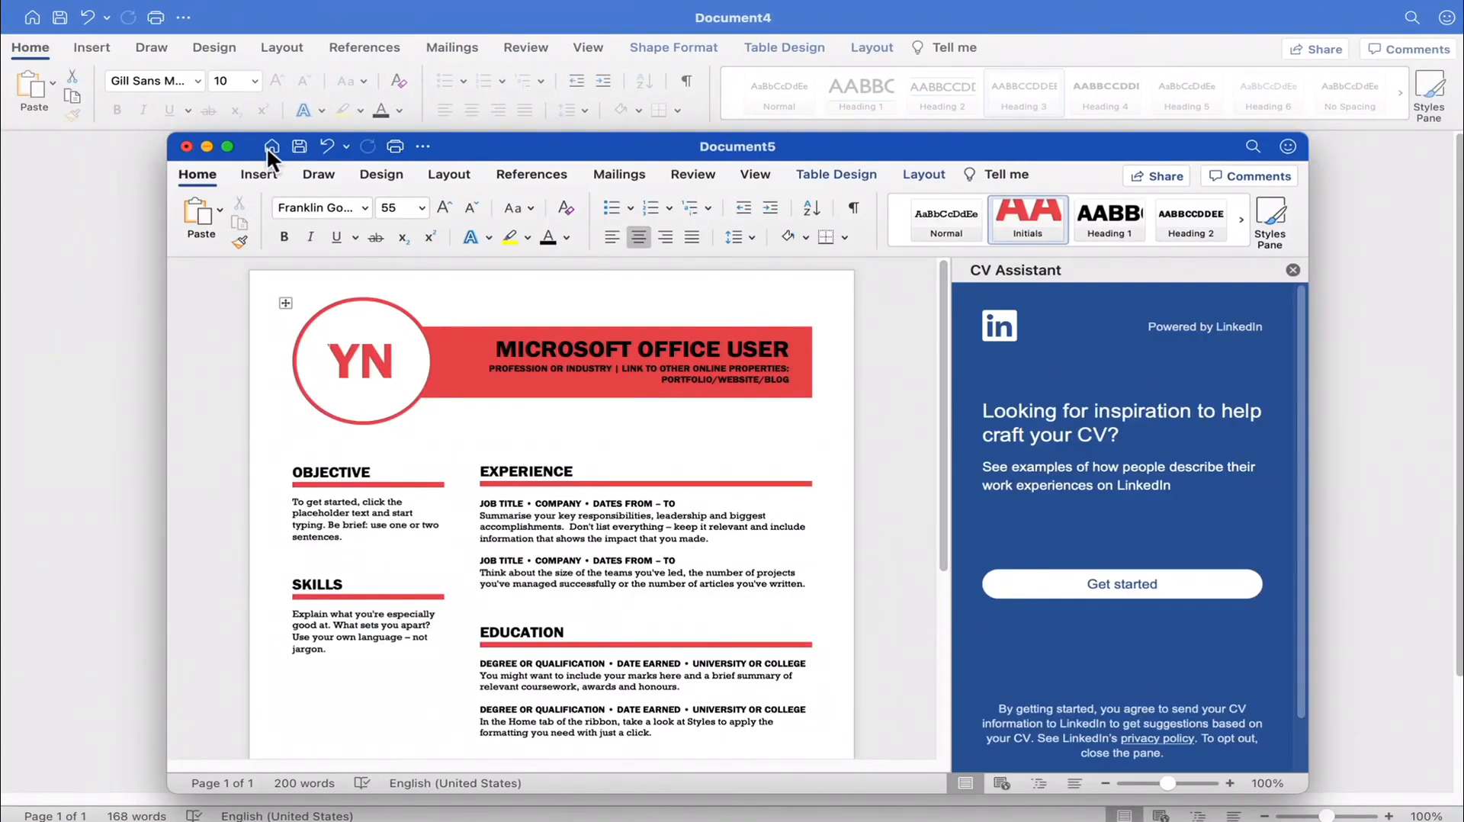
{"action": "left_click", "coordinate": [228, 147]}
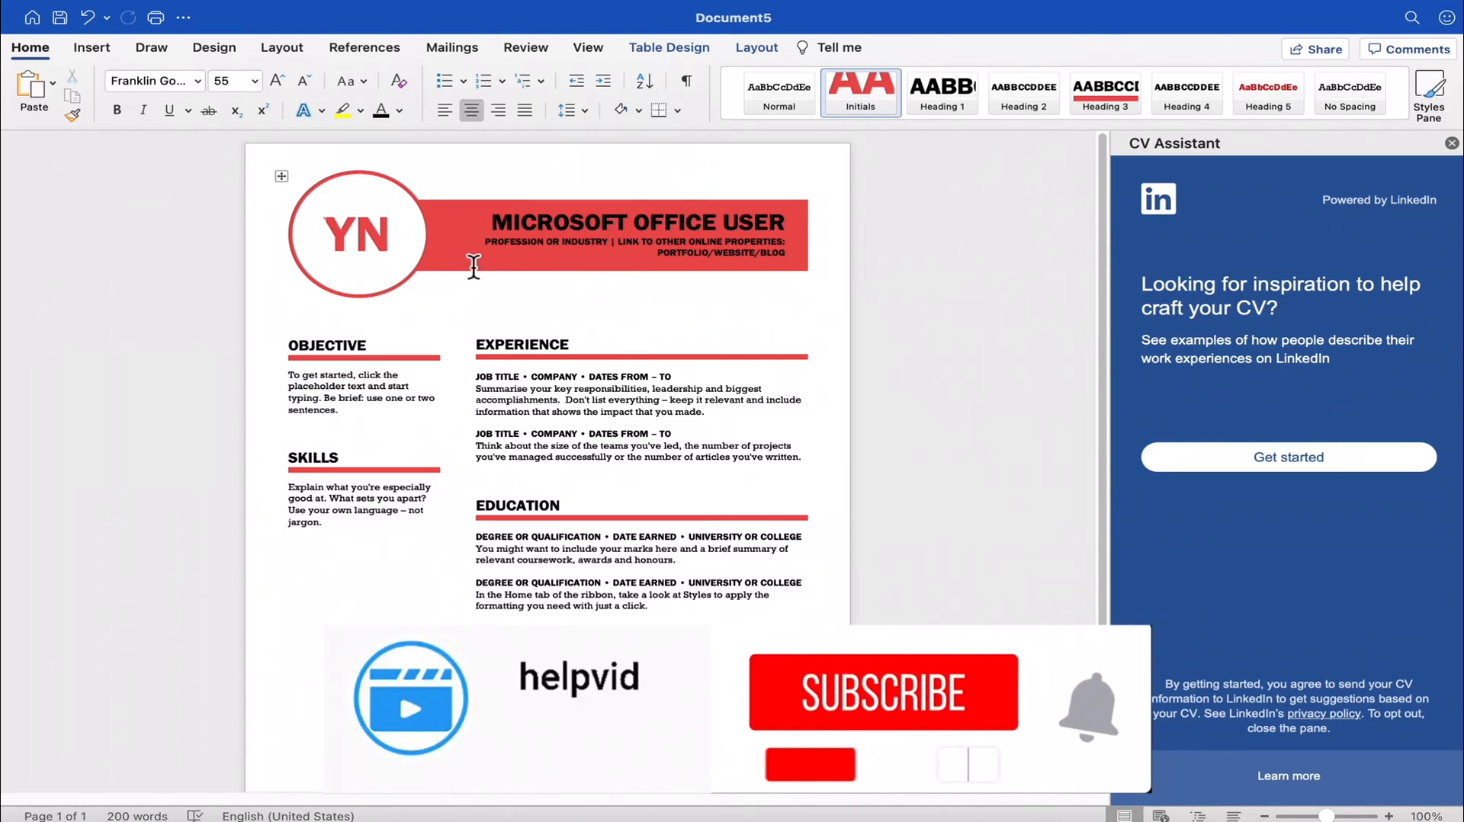
{"action": "left_click", "coordinate": [1451, 144]}
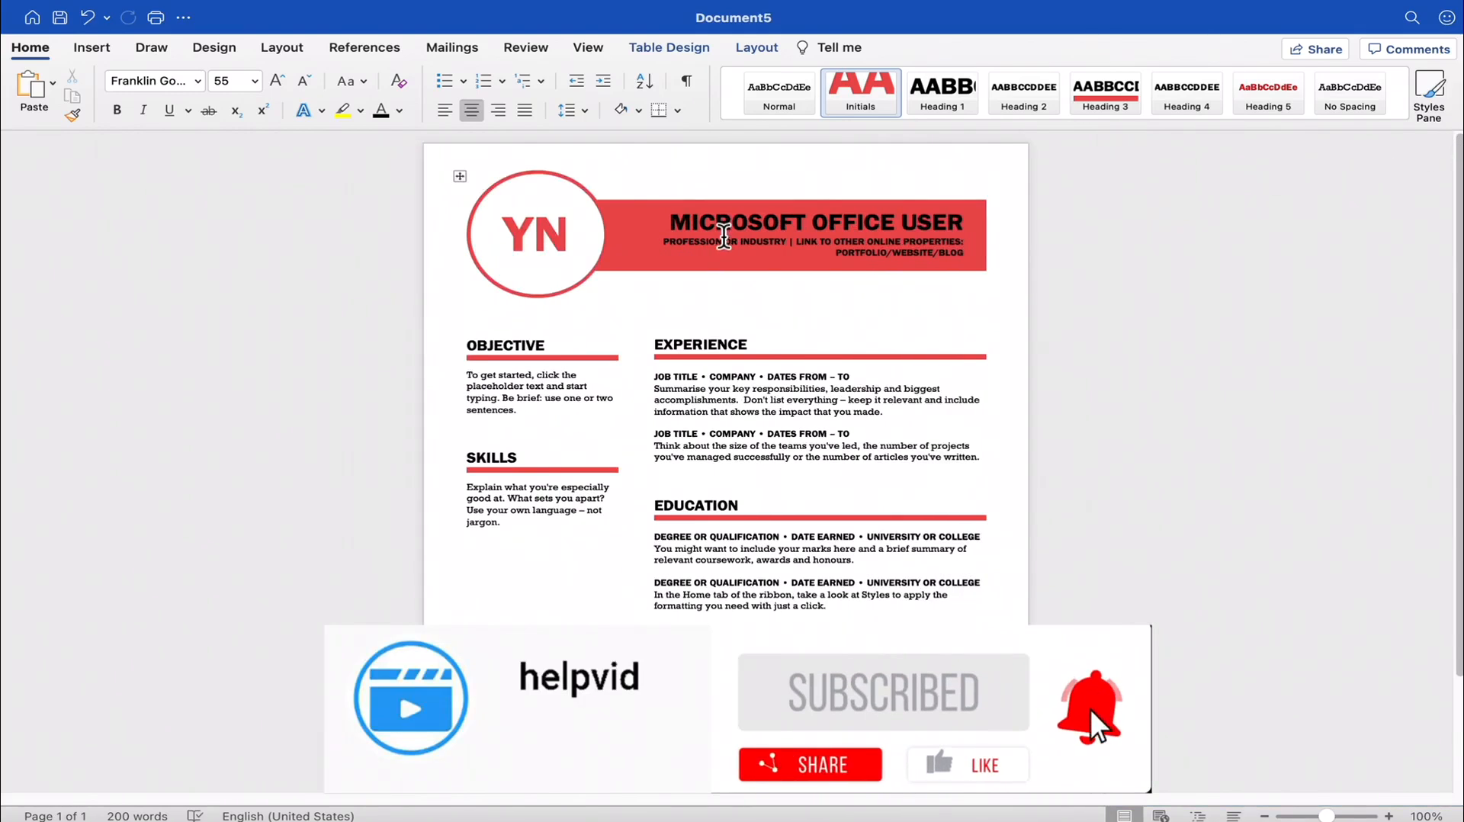
- Fill the polished cover letter's header banner shape with the blue theme colour
{"action": "left_click", "coordinate": [709, 229]}
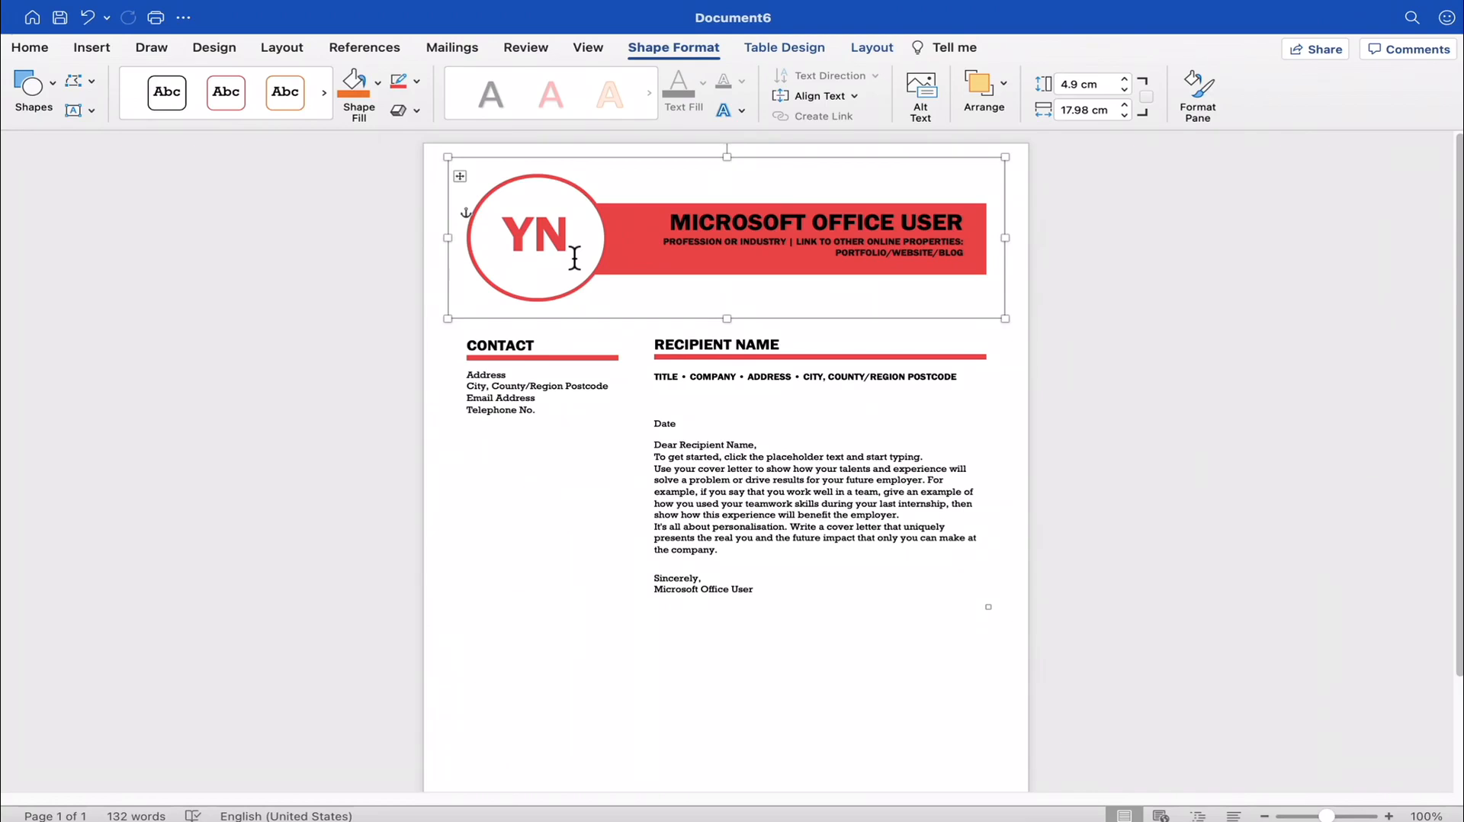
{"action": "left_click", "coordinate": [378, 82]}
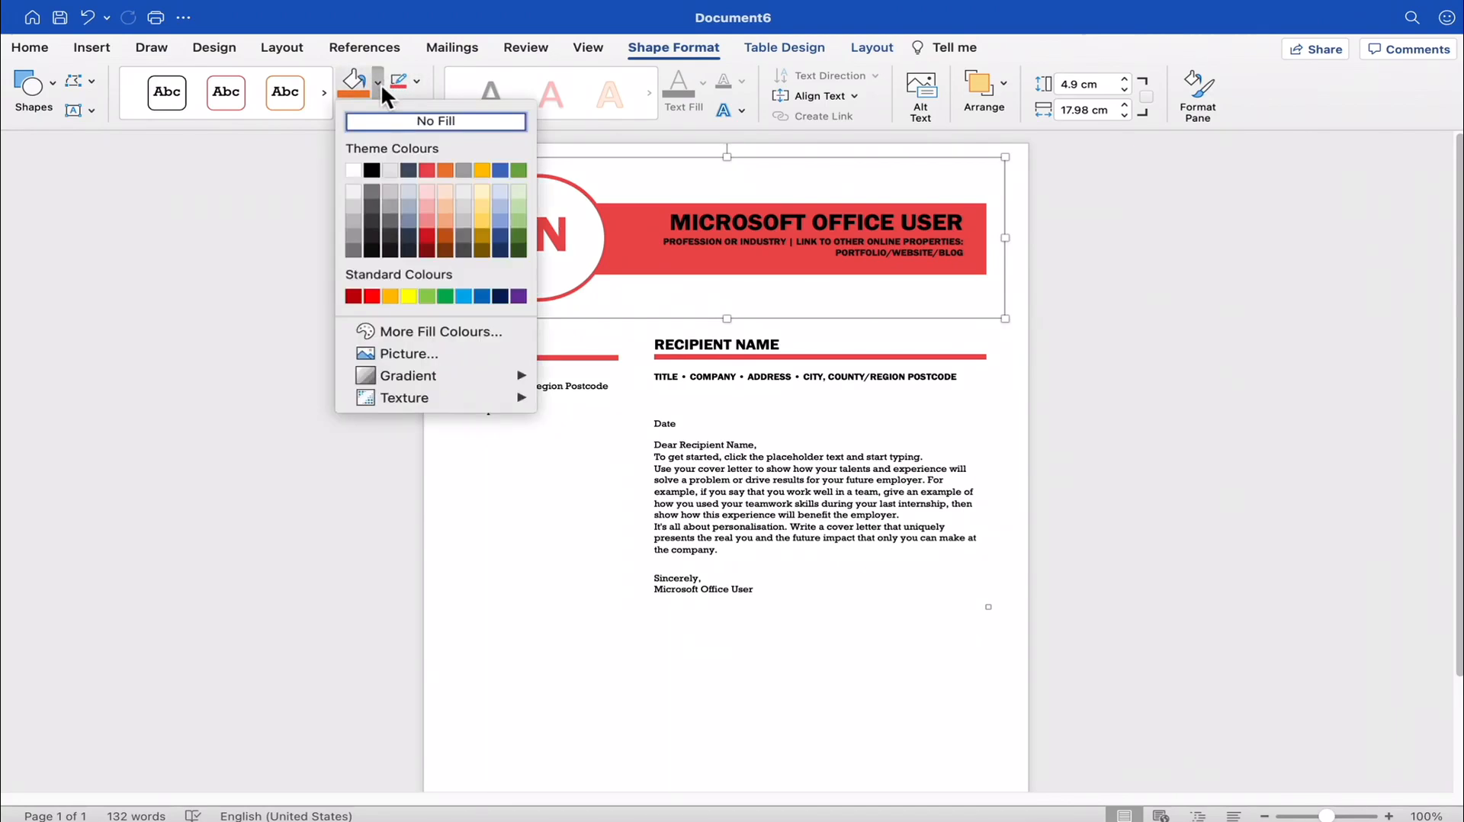
{"action": "left_click", "coordinate": [500, 170]}
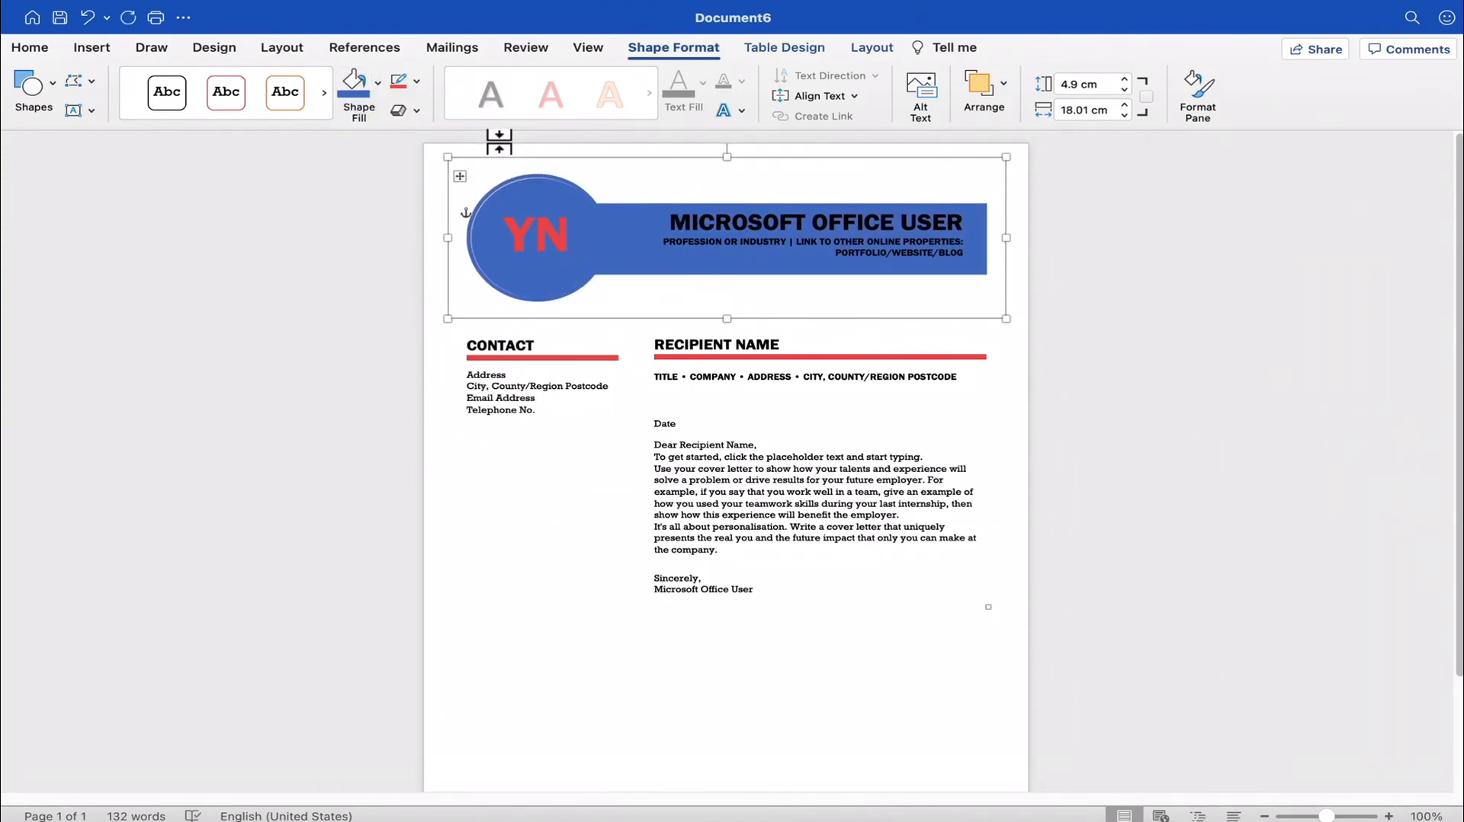
- Apply a dark-variation gradient fill, darkest at the top, to the header banner and select the YN initials
{"action": "left_click", "coordinate": [415, 79]}
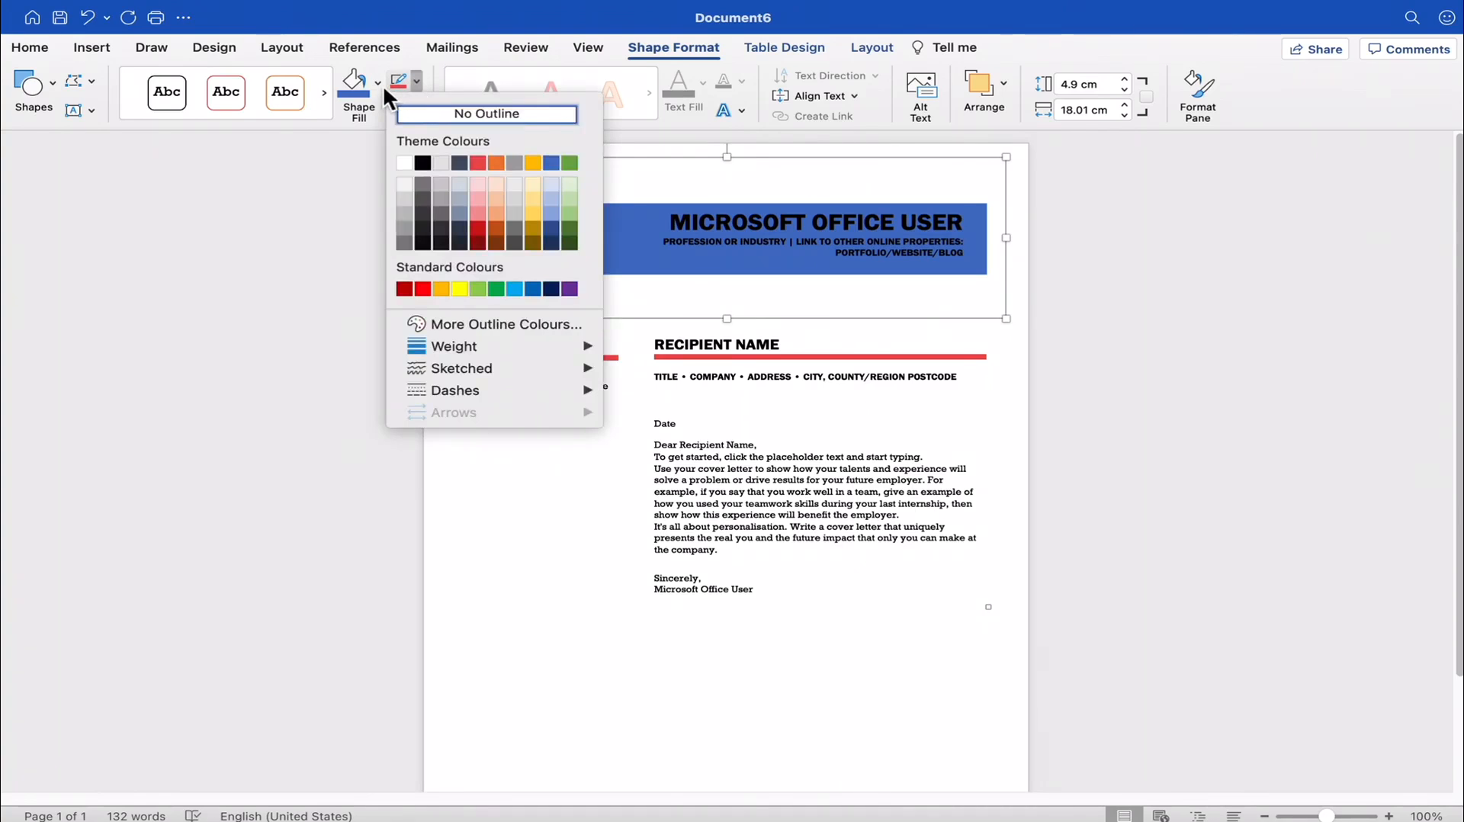
{"action": "left_click", "coordinate": [384, 81]}
{"action": "left_click", "coordinate": [379, 80]}
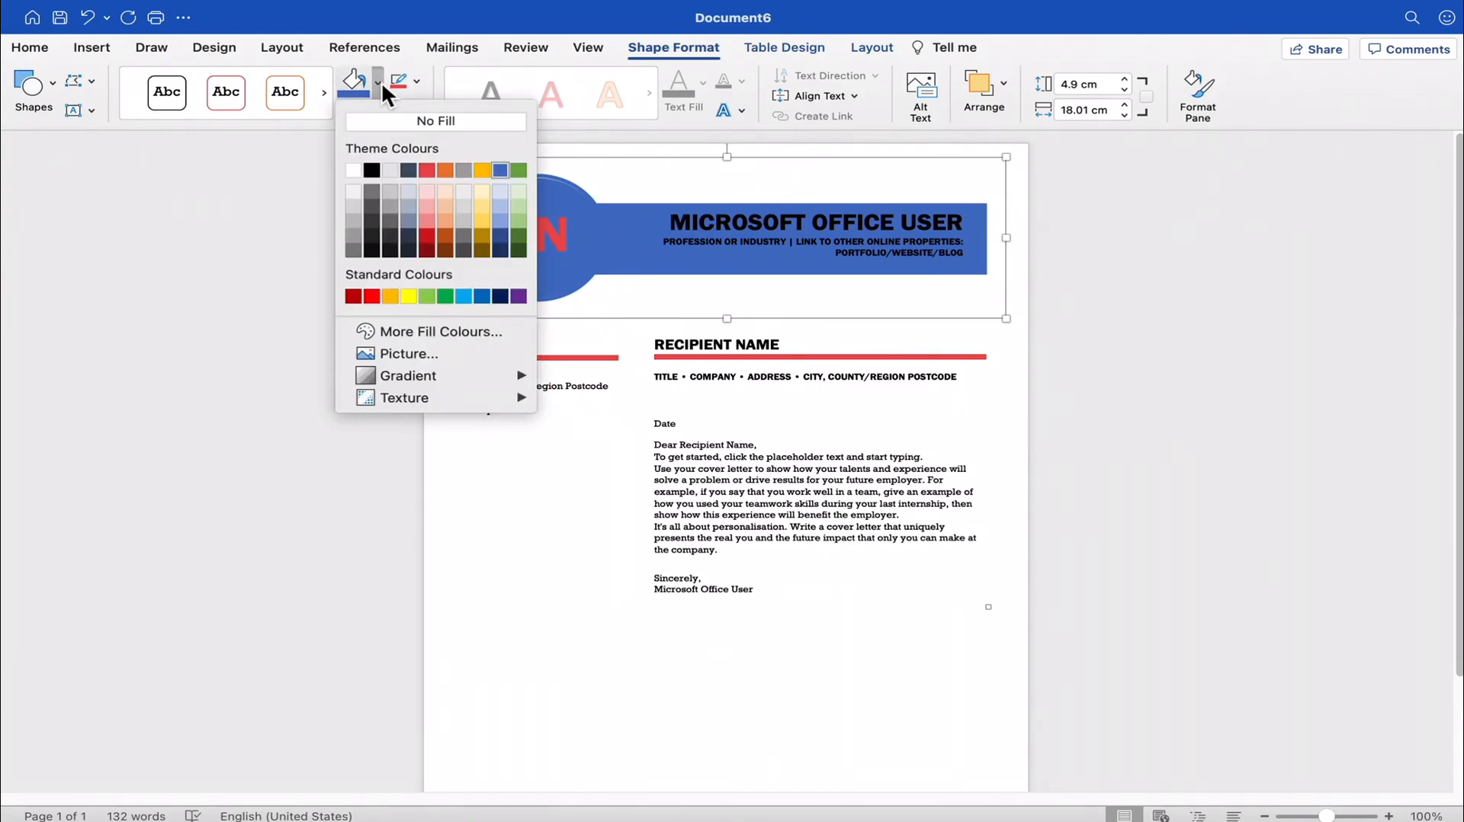
{"action": "mouse_move", "coordinate": [424, 373]}
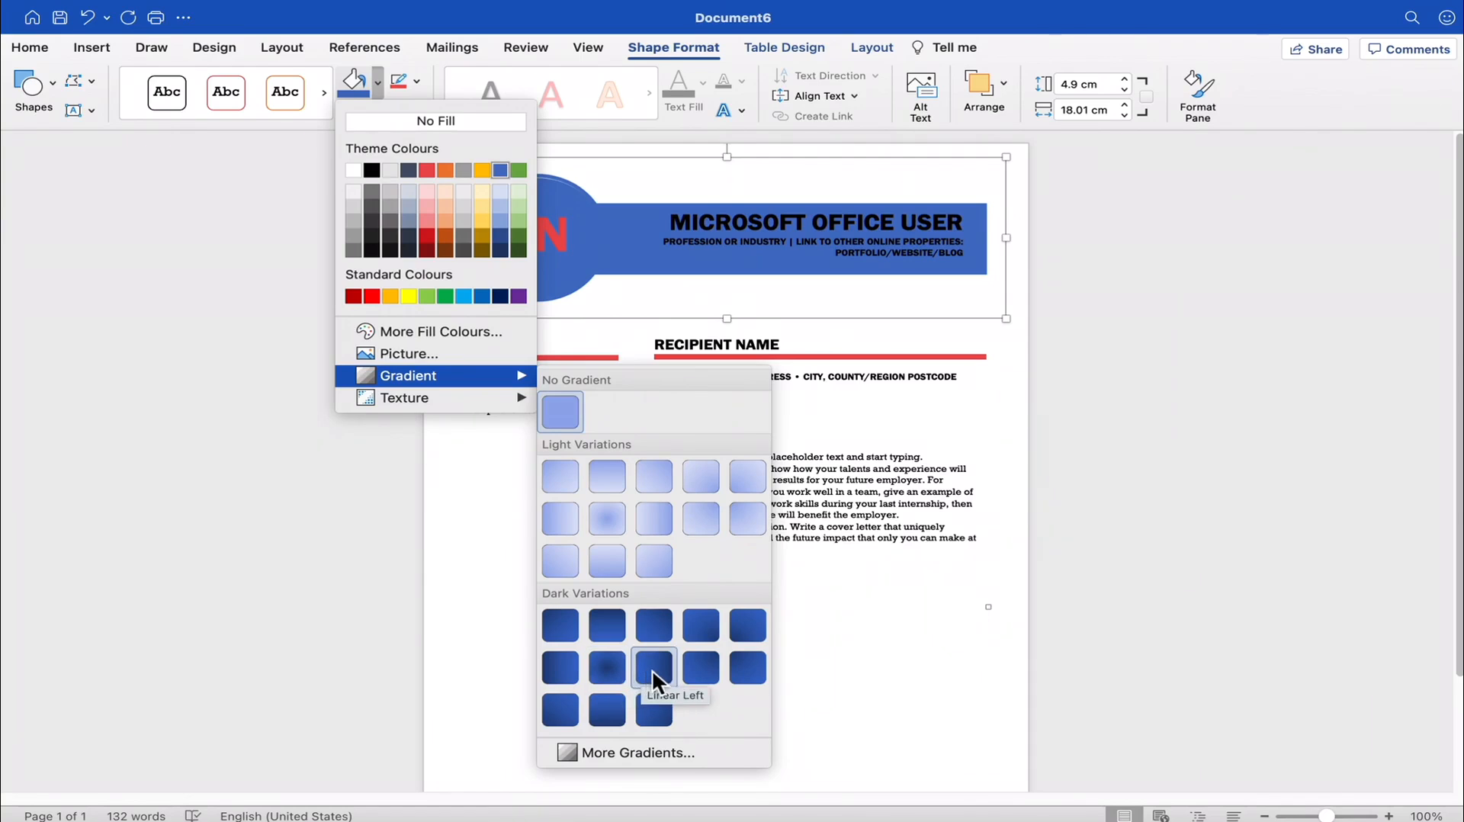
{"action": "left_click", "coordinate": [615, 629]}
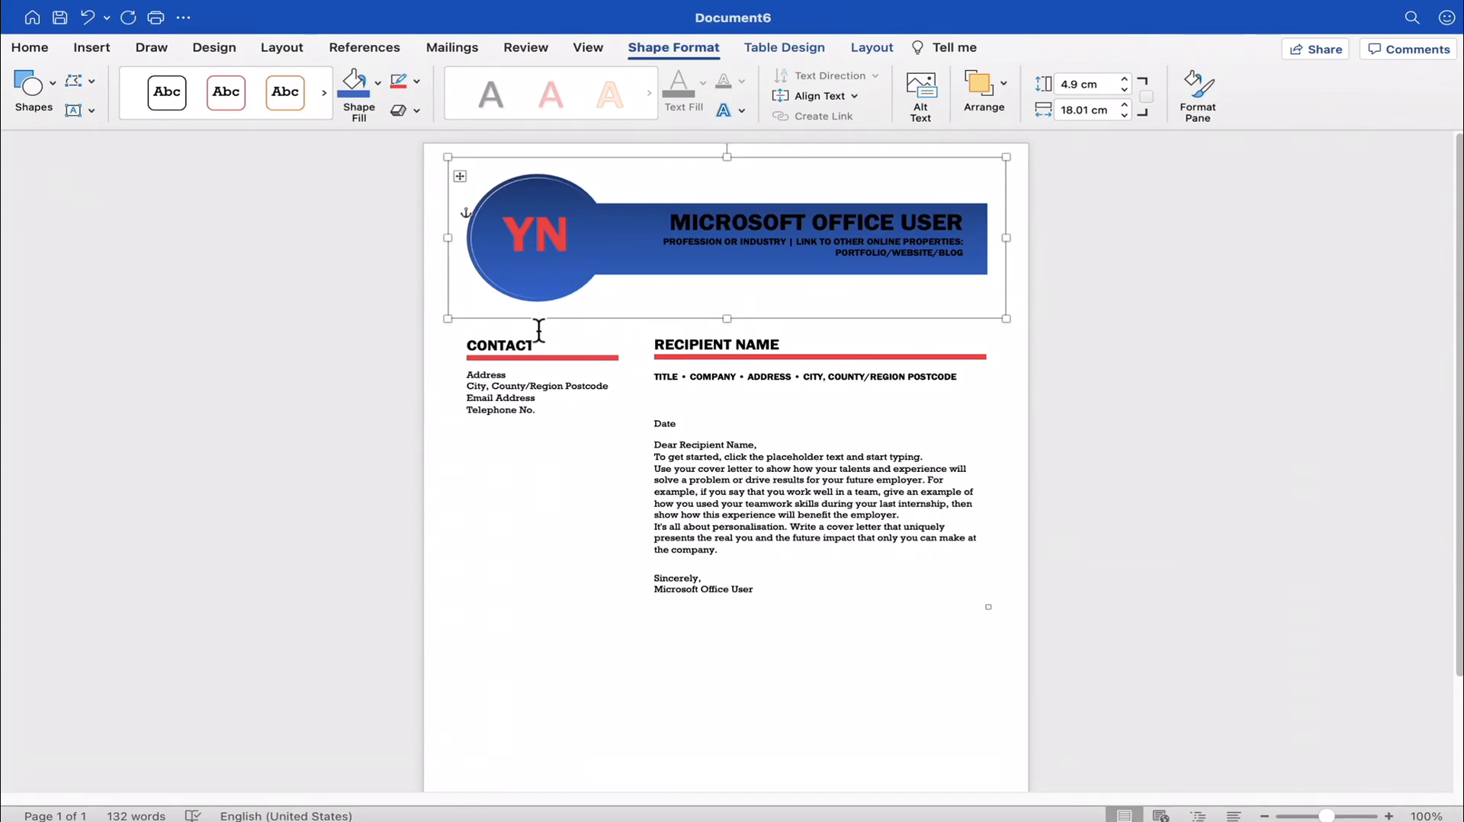
{"action": "double_click", "coordinate": [526, 245]}
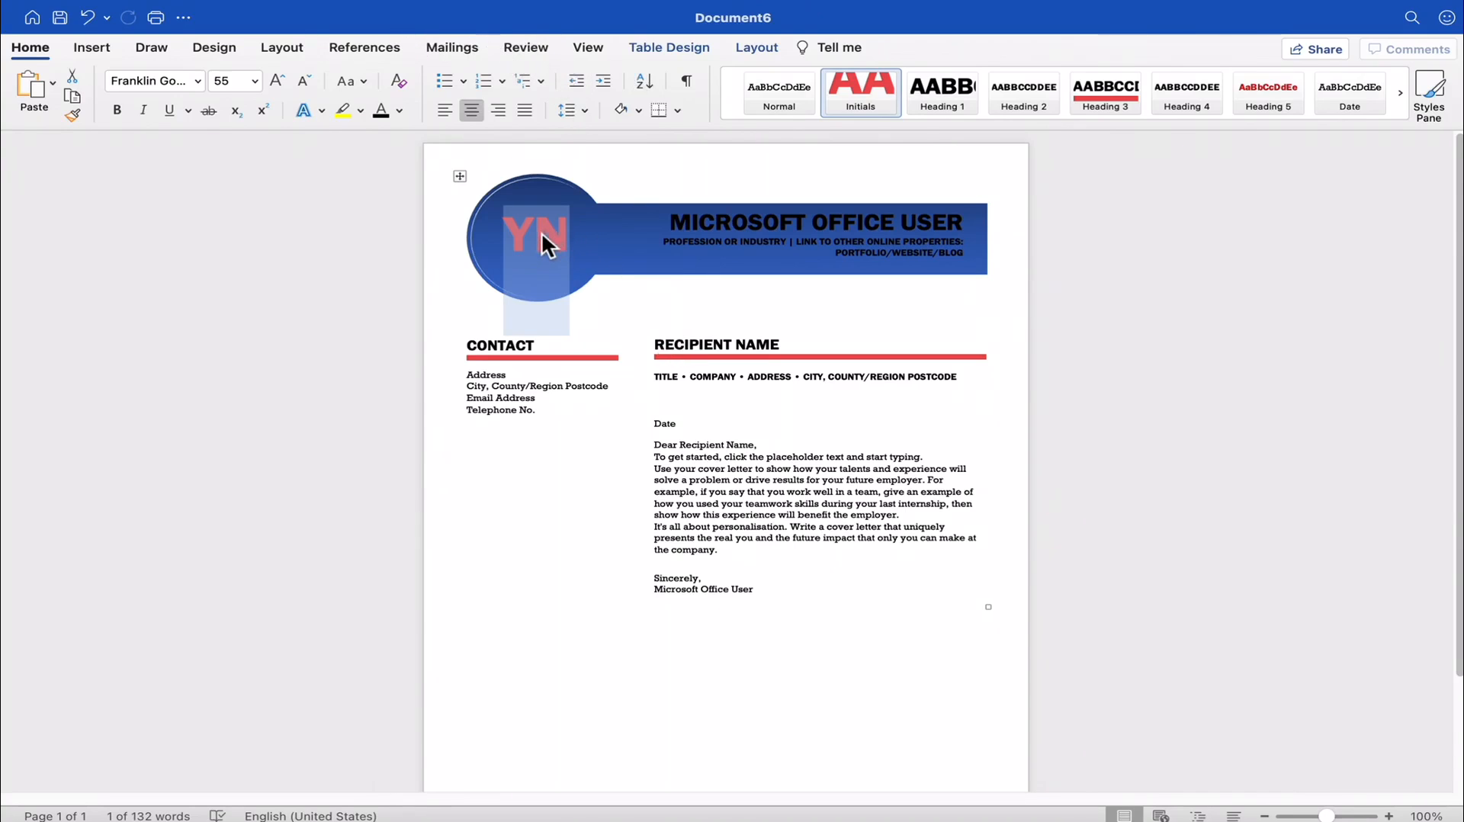
- Create a new document from the Menu template and show it full screen
{"action": "left_click", "coordinate": [36, 20]}
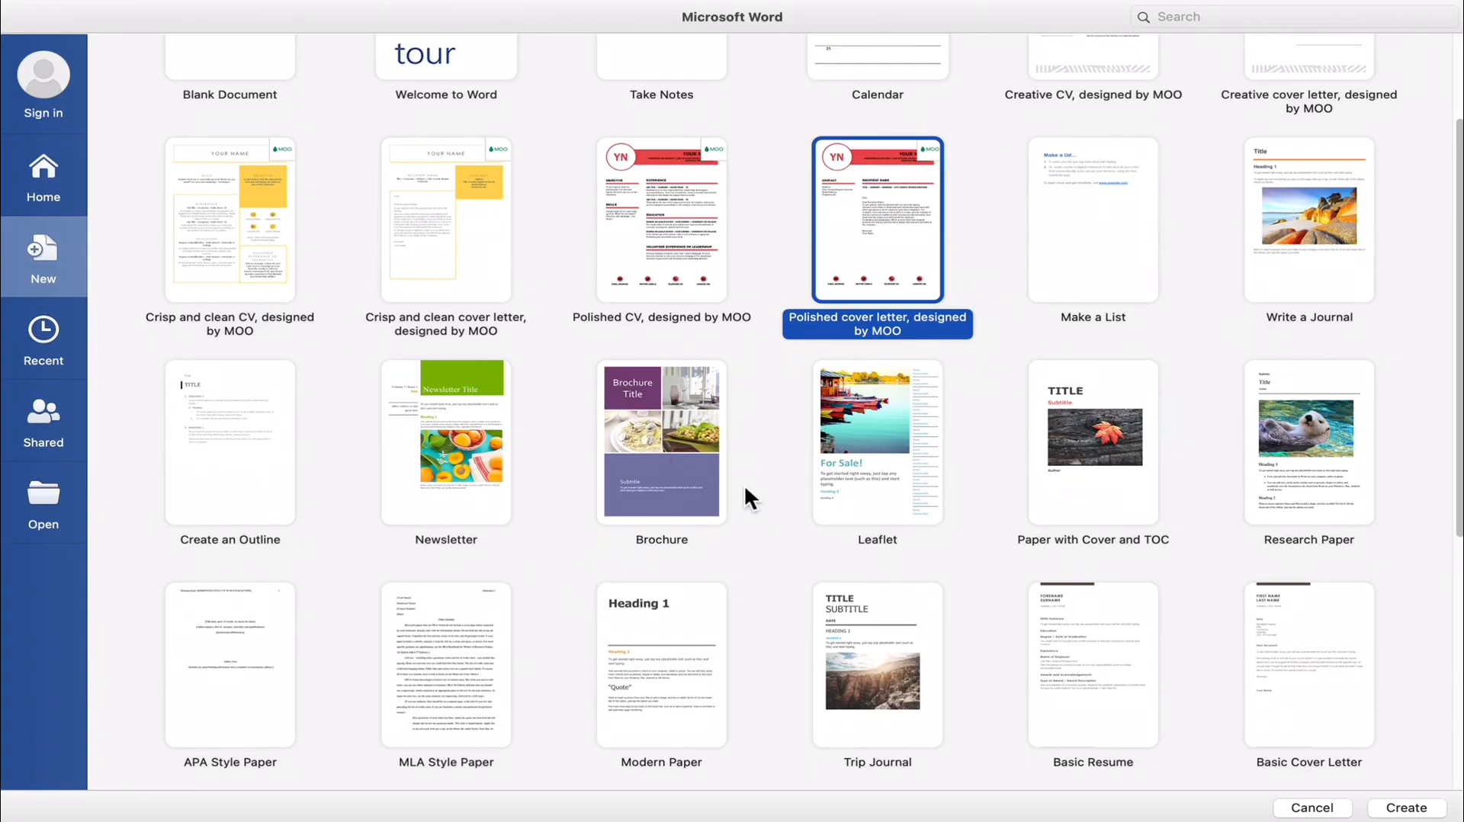
{"action": "scroll", "coordinate": [746, 489], "scroll_direction": "up", "scroll_amount": 3}
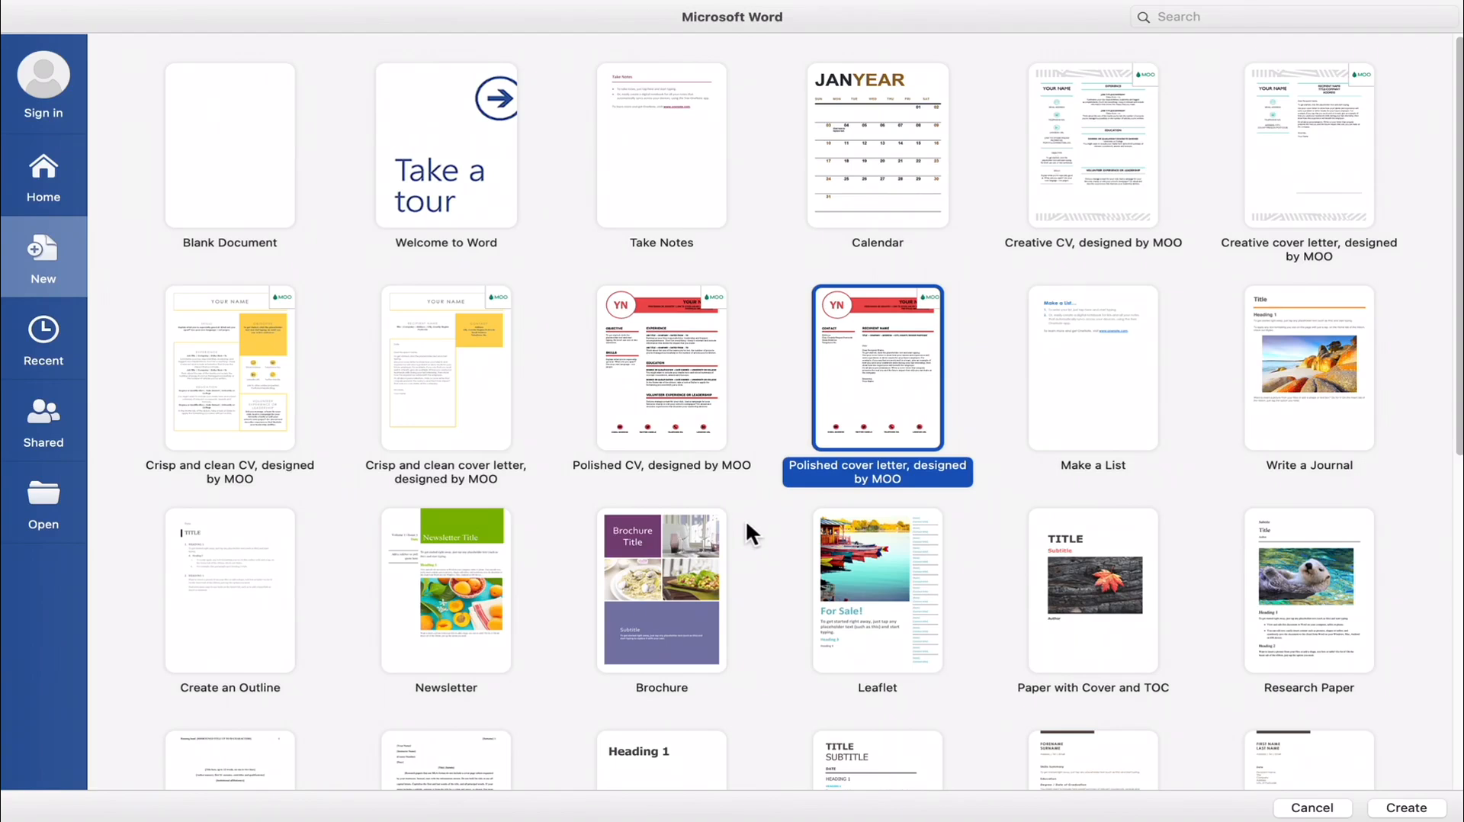
{"action": "scroll", "coordinate": [747, 523], "scroll_direction": "down", "scroll_amount": 10}
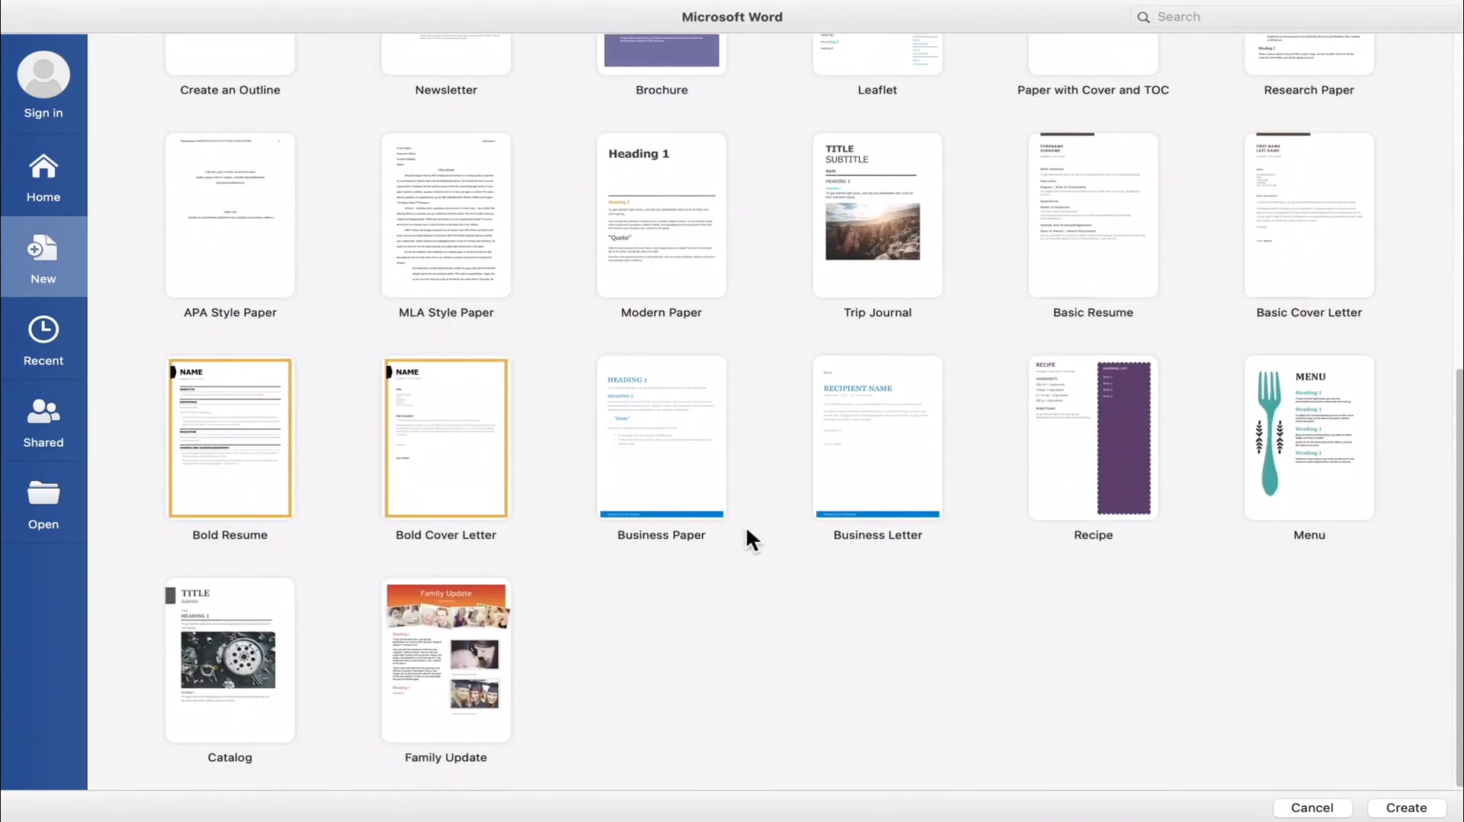
{"action": "double_click", "coordinate": [1321, 430]}
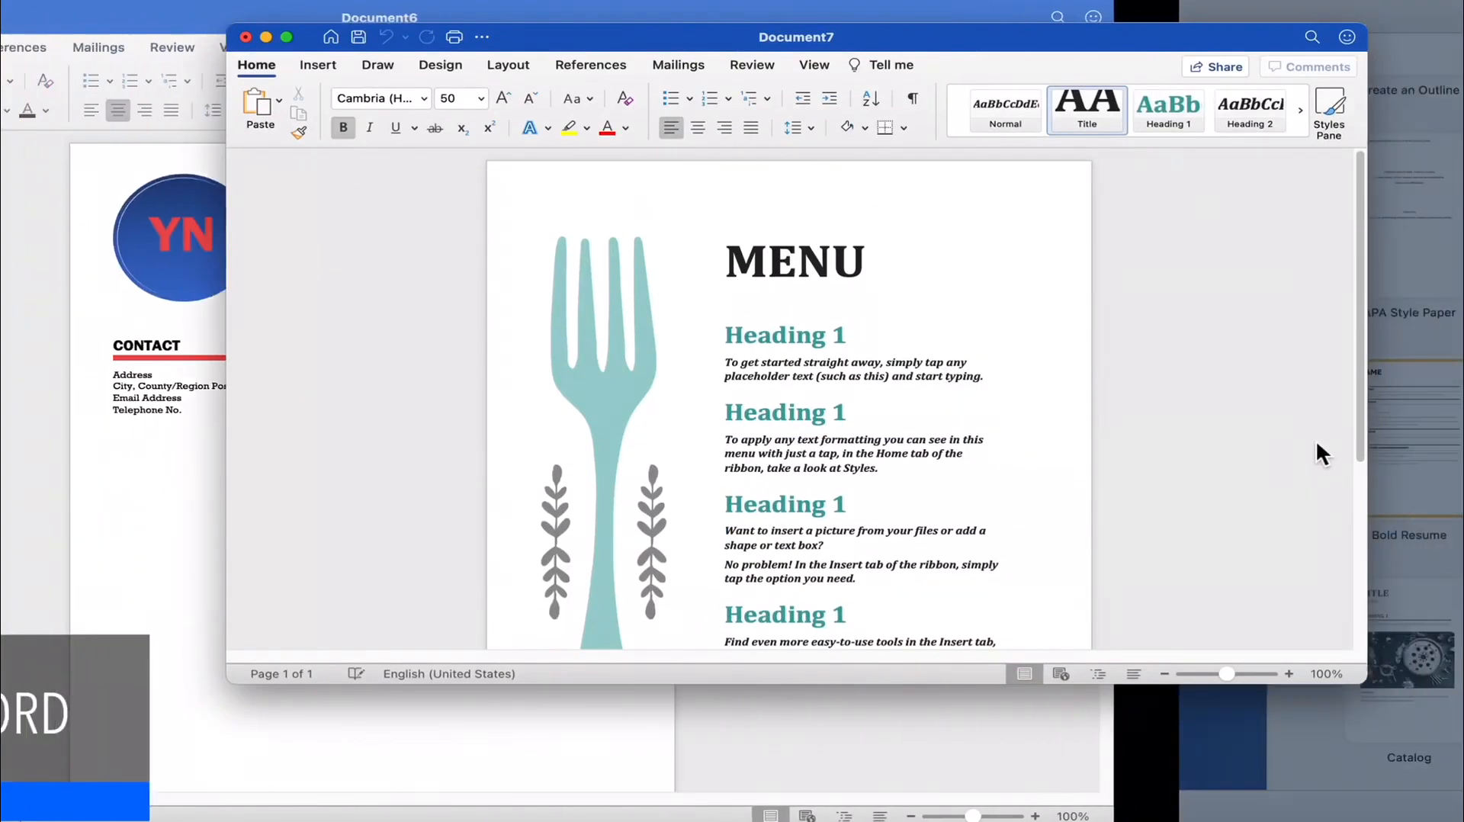
{"action": "left_click", "coordinate": [287, 38]}
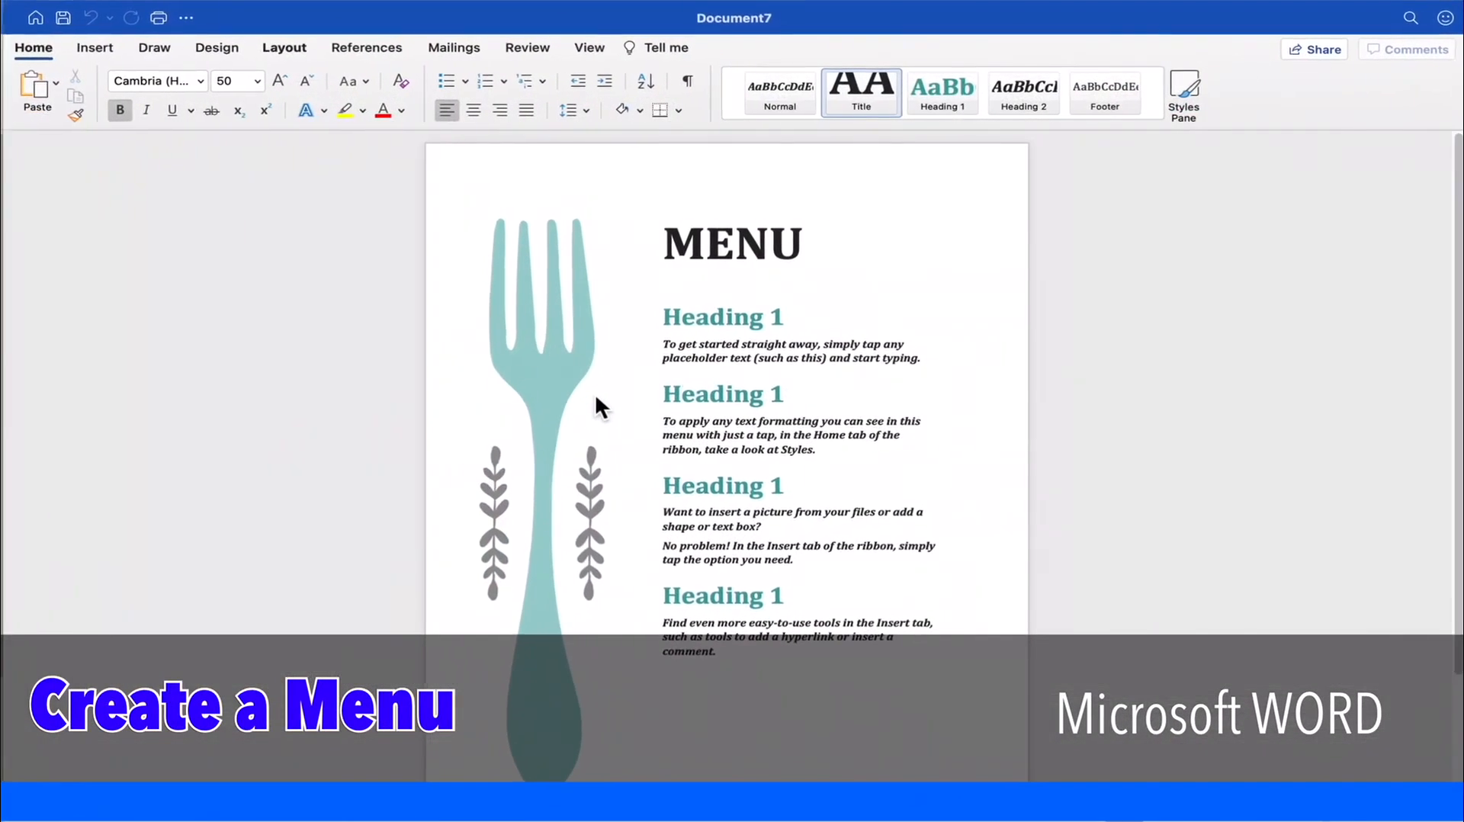
- Look over the four Heading 1 placeholders under the MENU title by selecting them in turn
{"action": "left_click", "coordinate": [702, 320]}
{"action": "left_click", "coordinate": [713, 396]}
{"action": "left_click", "coordinate": [723, 488]}
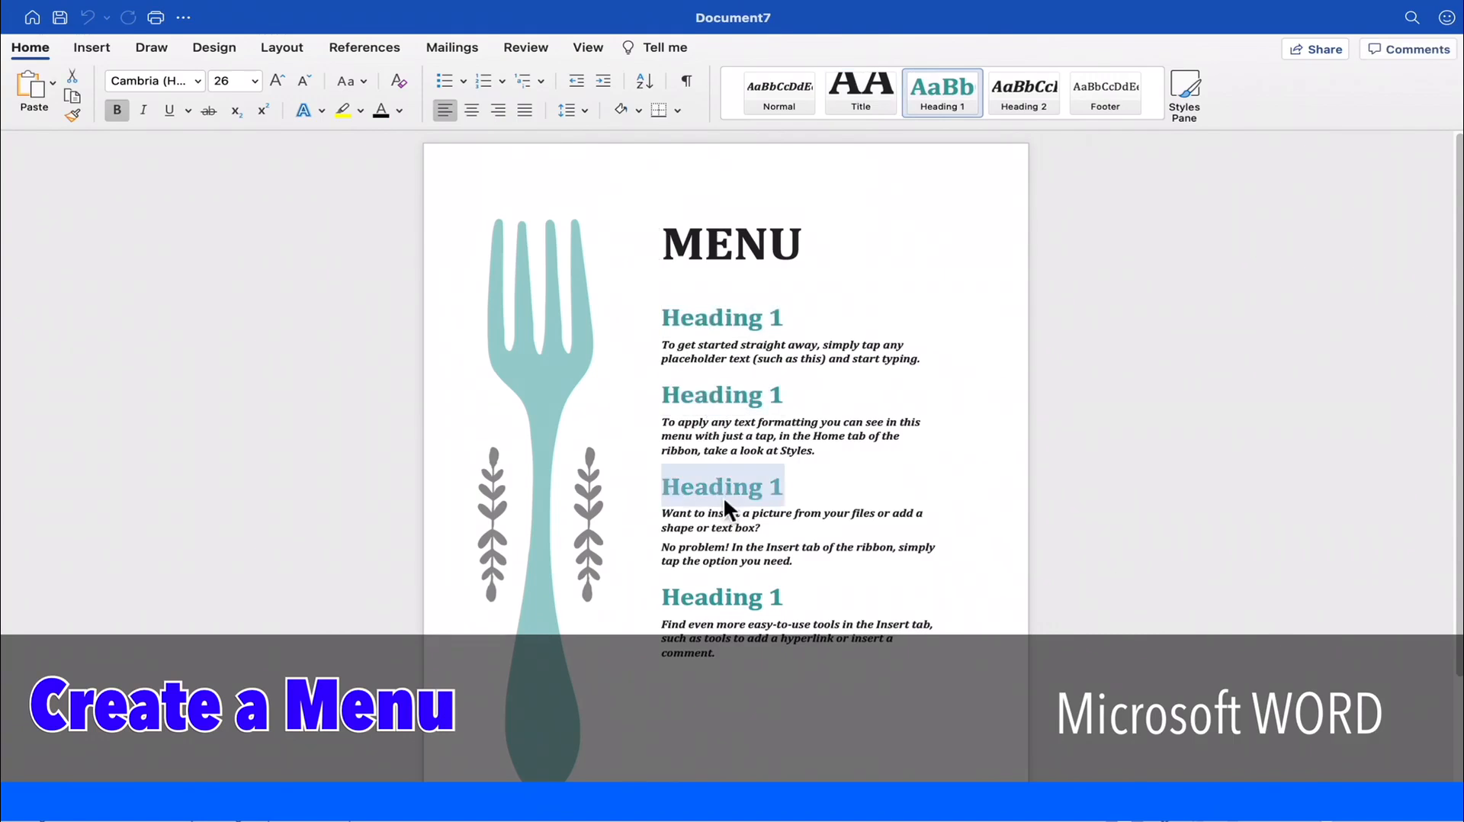
{"action": "left_click", "coordinate": [657, 328]}
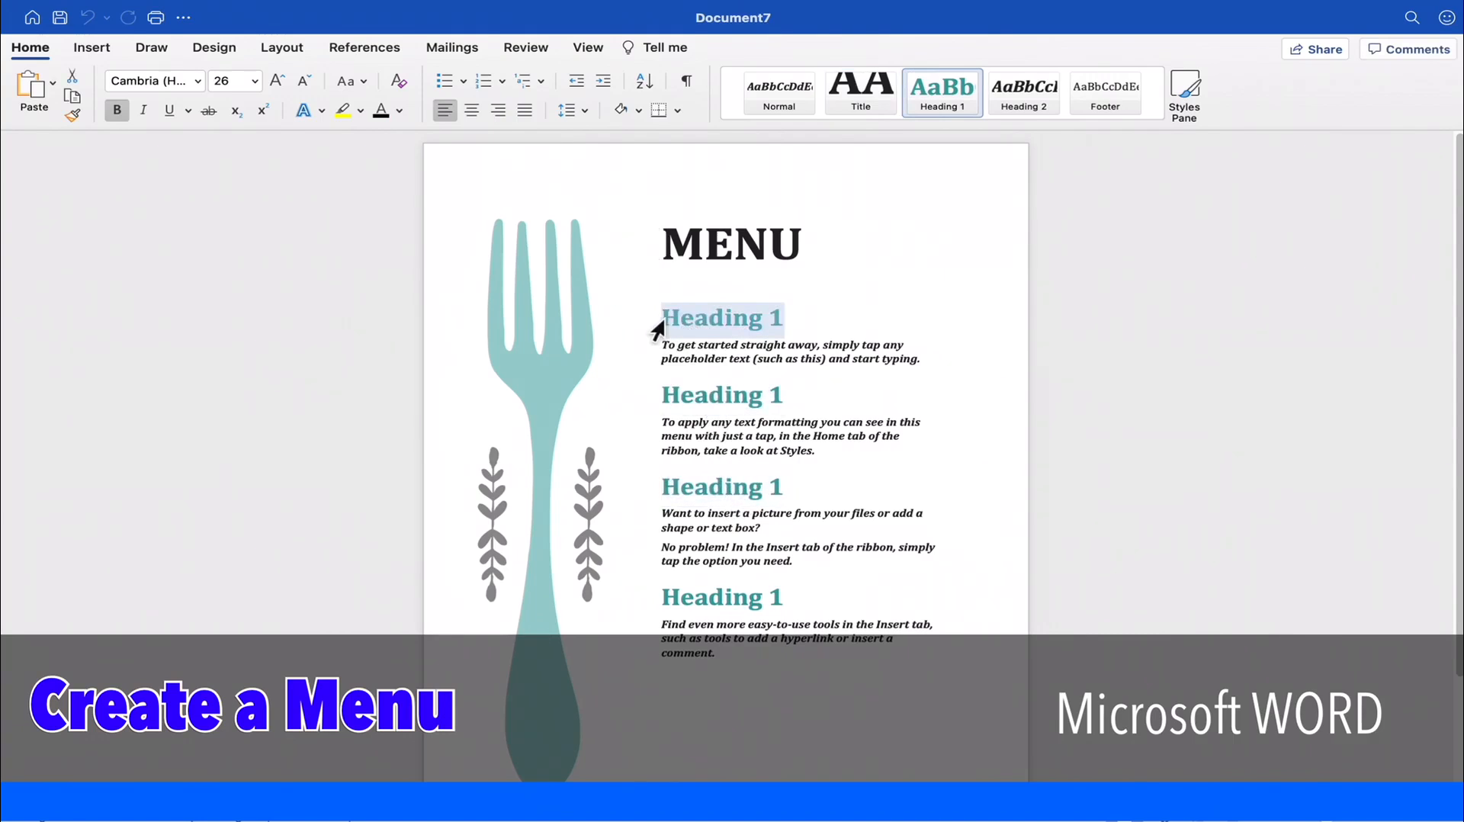
{"action": "left_click", "coordinate": [715, 387]}
{"action": "left_click", "coordinate": [746, 491]}
{"action": "left_click", "coordinate": [729, 392]}
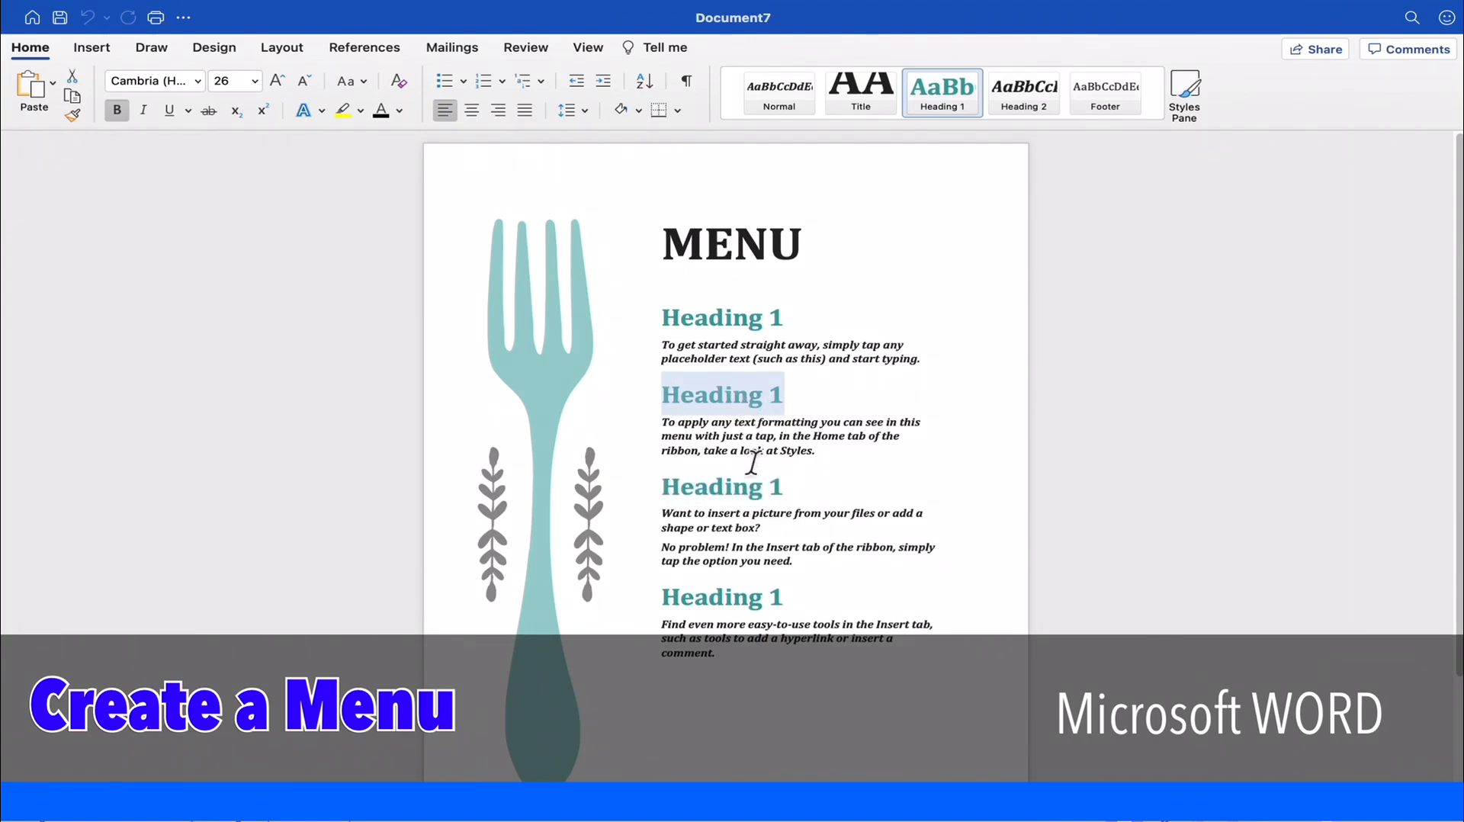
{"action": "left_click", "coordinate": [745, 485]}
{"action": "left_click", "coordinate": [756, 597]}
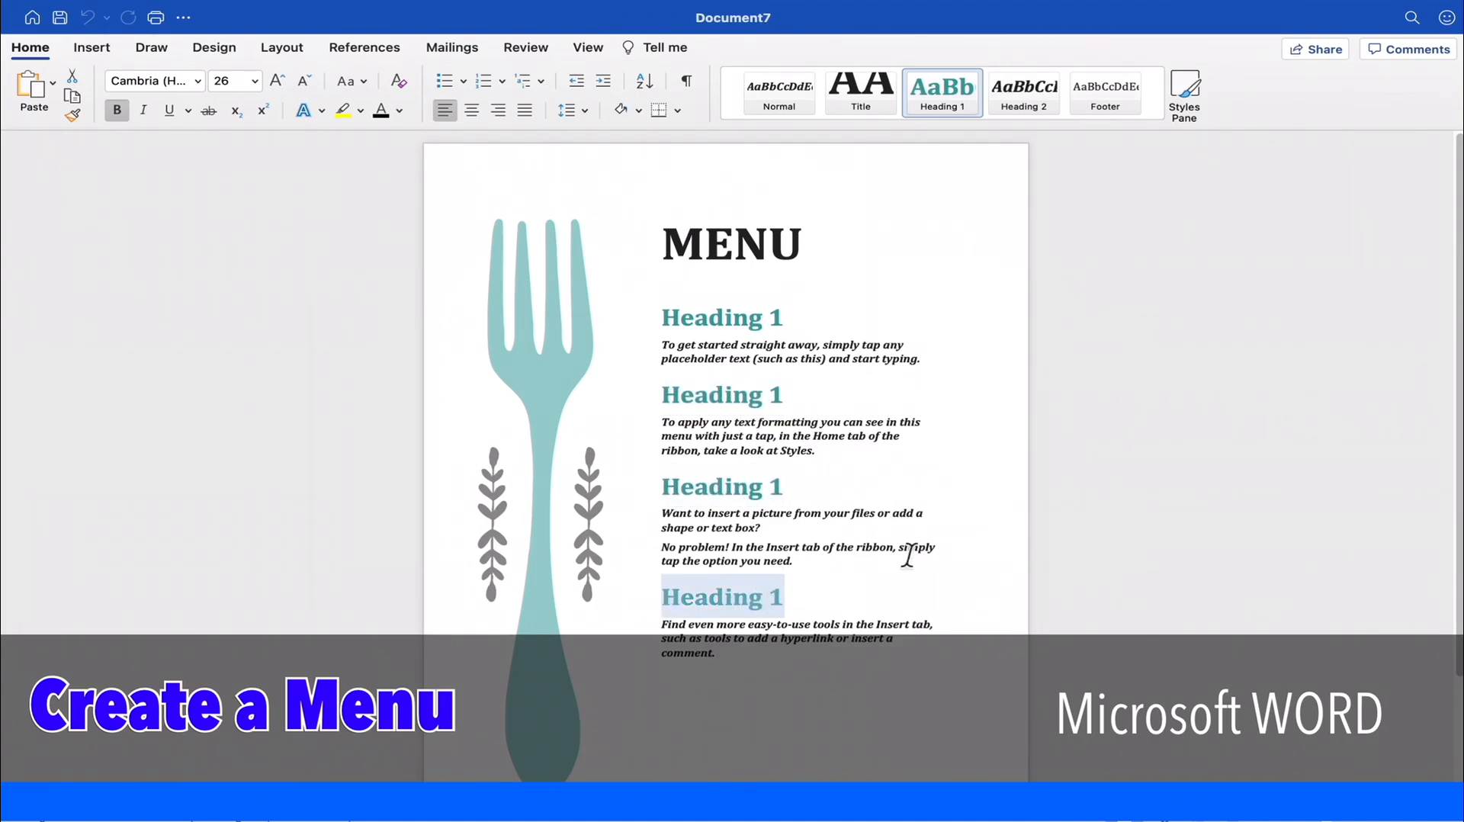
- Create a new document from the Family Update template and show it full screen
{"action": "scroll", "coordinate": [763, 436], "scroll_direction": "down", "scroll_amount": 1}
{"action": "scroll", "coordinate": [764, 433], "scroll_direction": "down", "scroll_amount": 3}
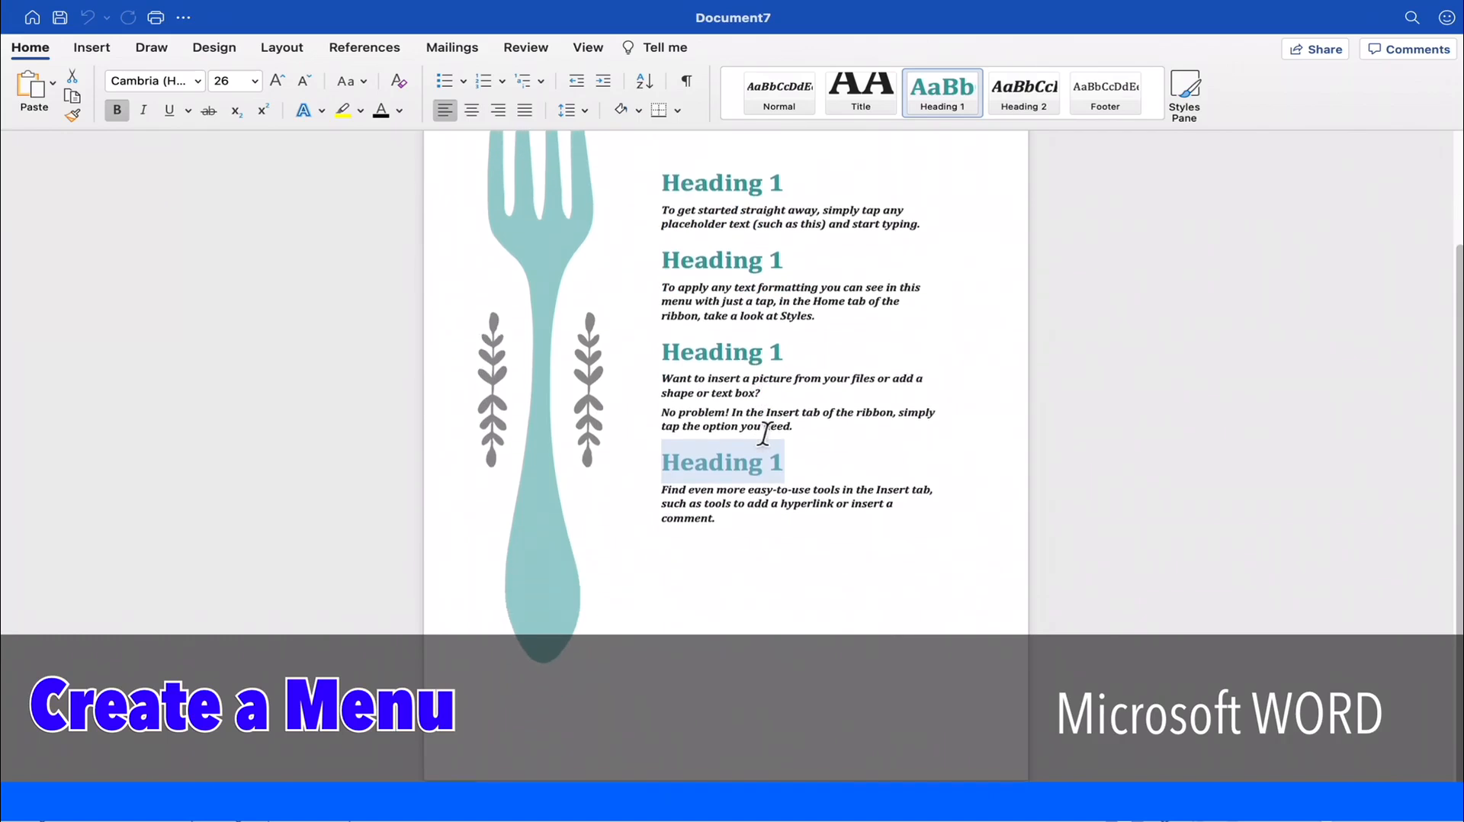
{"action": "scroll", "coordinate": [764, 433], "scroll_direction": "up", "scroll_amount": 3}
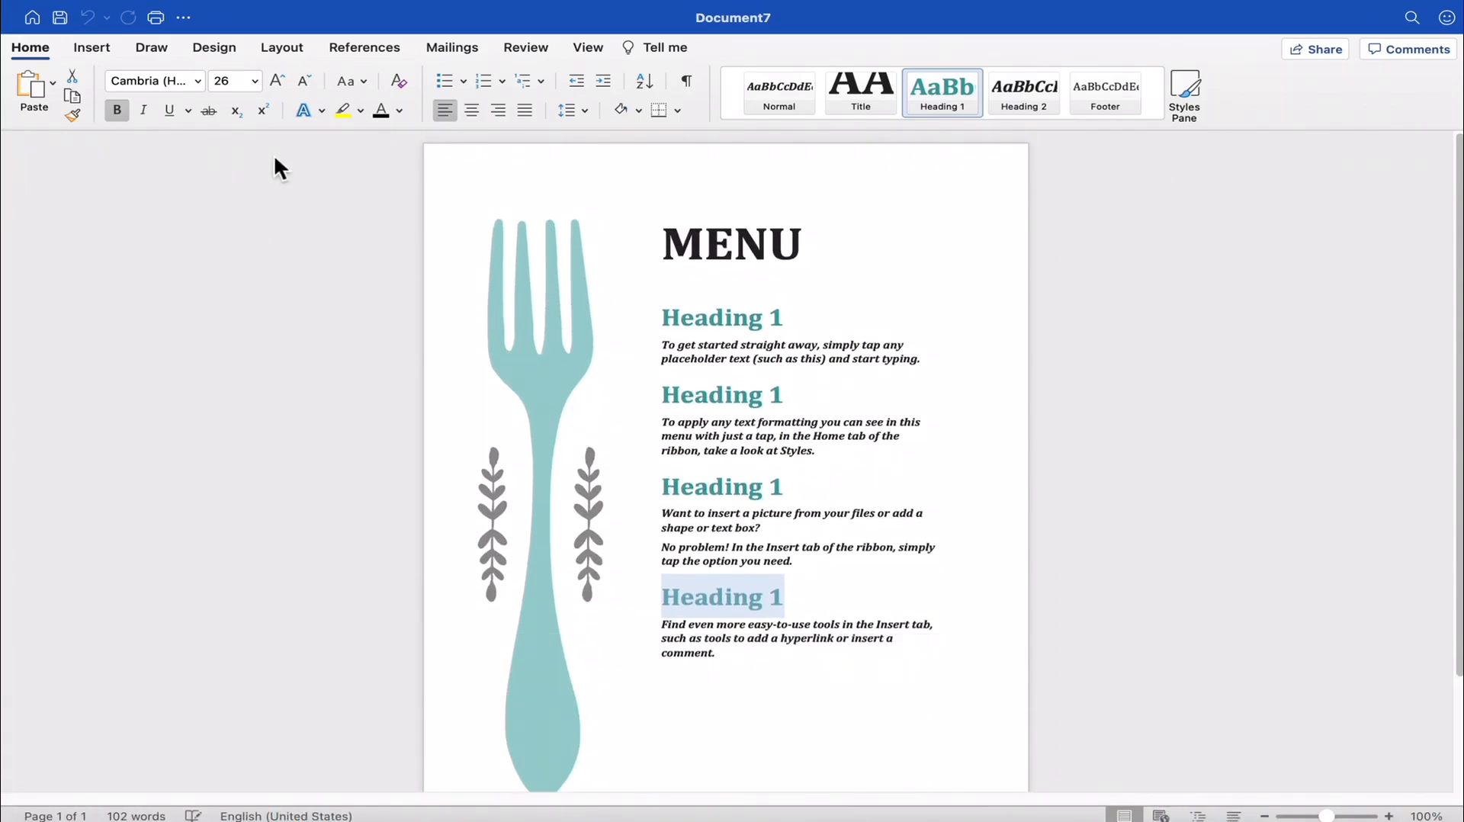
{"action": "left_click", "coordinate": [32, 17]}
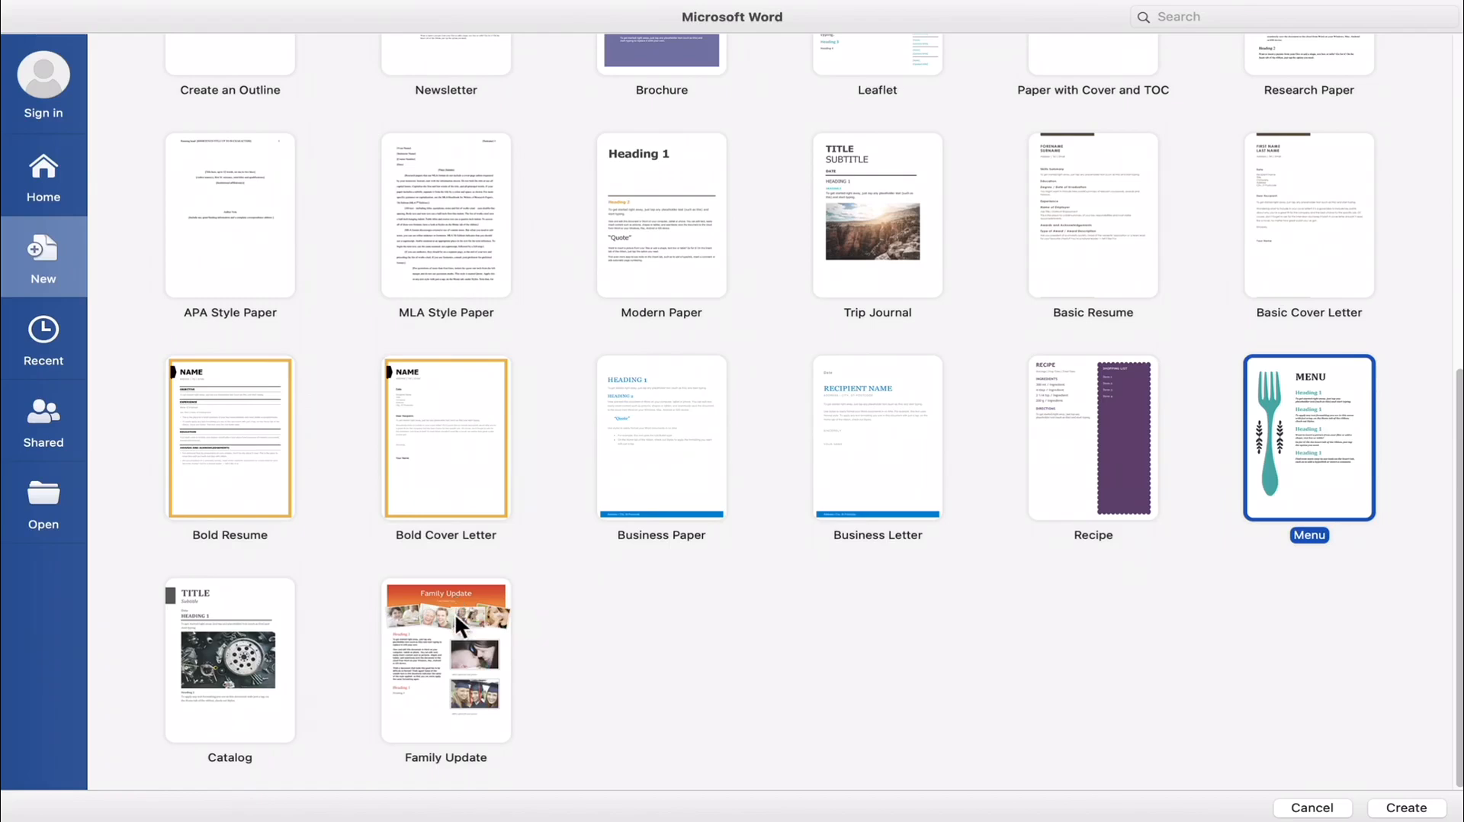
{"action": "double_click", "coordinate": [465, 679]}
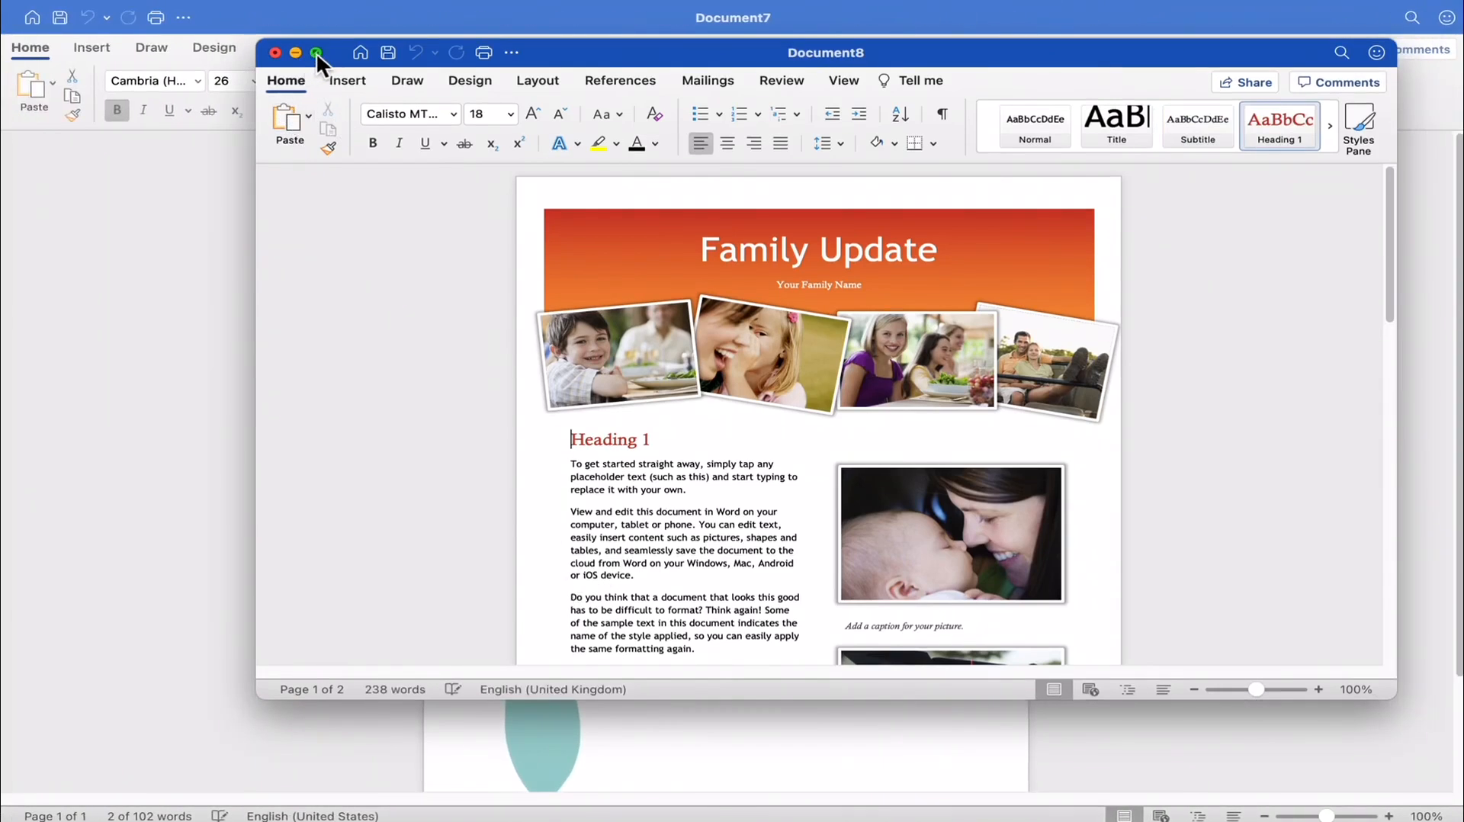
{"action": "left_click", "coordinate": [316, 52]}
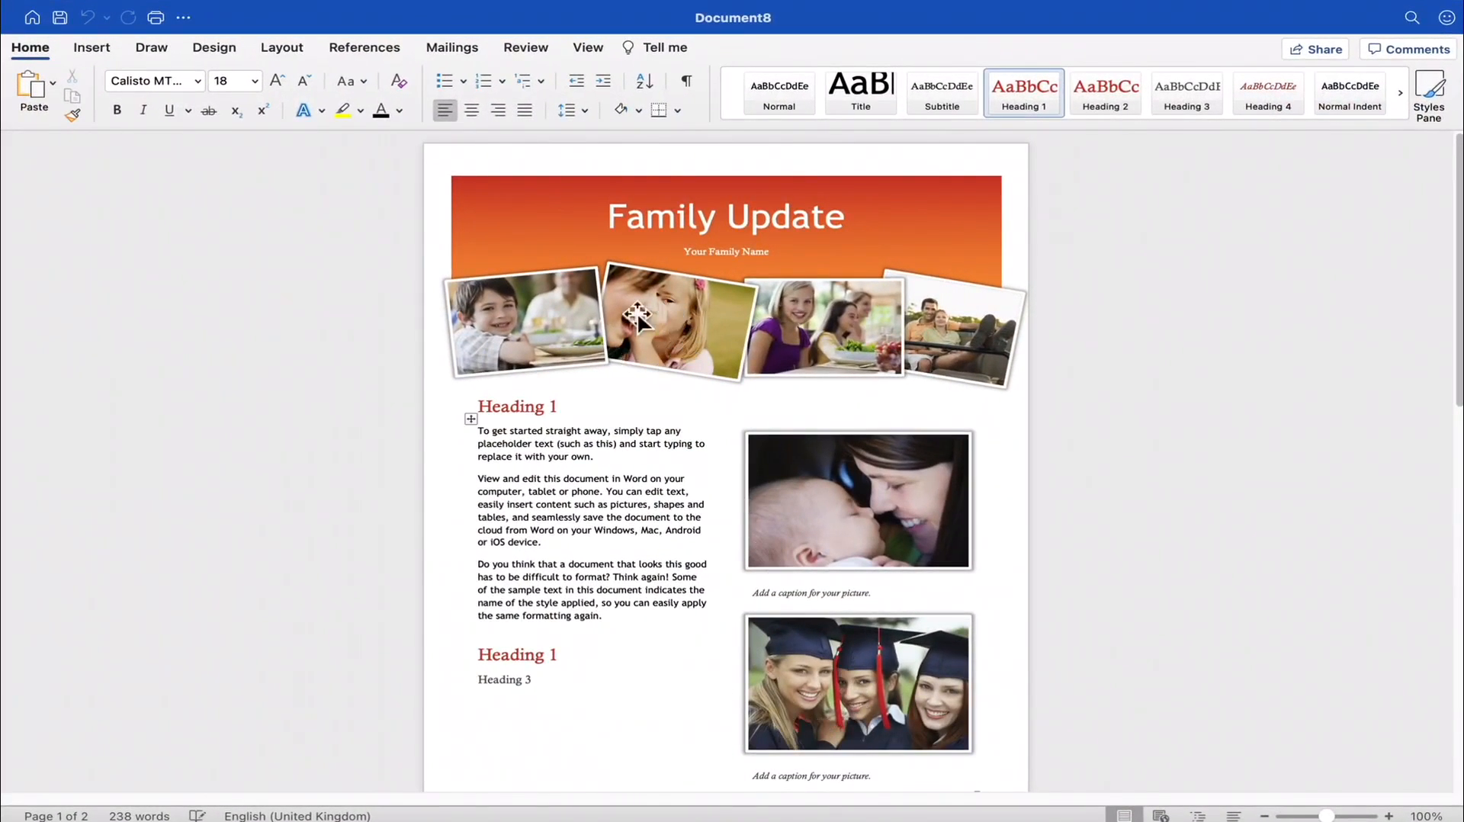
- Fill the Family Update banner shape behind the title with the standard light blue colour
{"action": "left_click", "coordinate": [564, 314]}
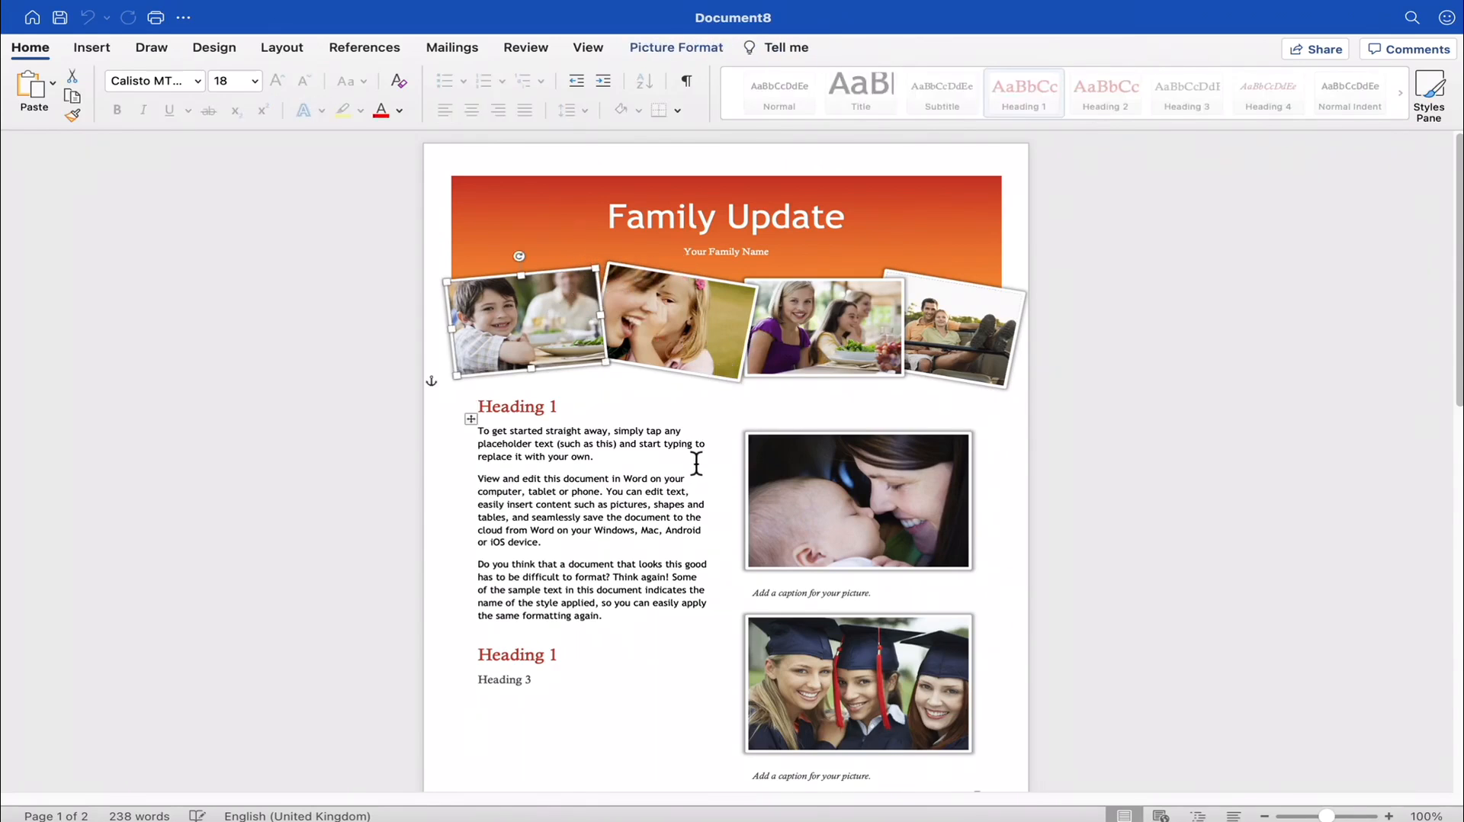
{"action": "left_click", "coordinate": [753, 202]}
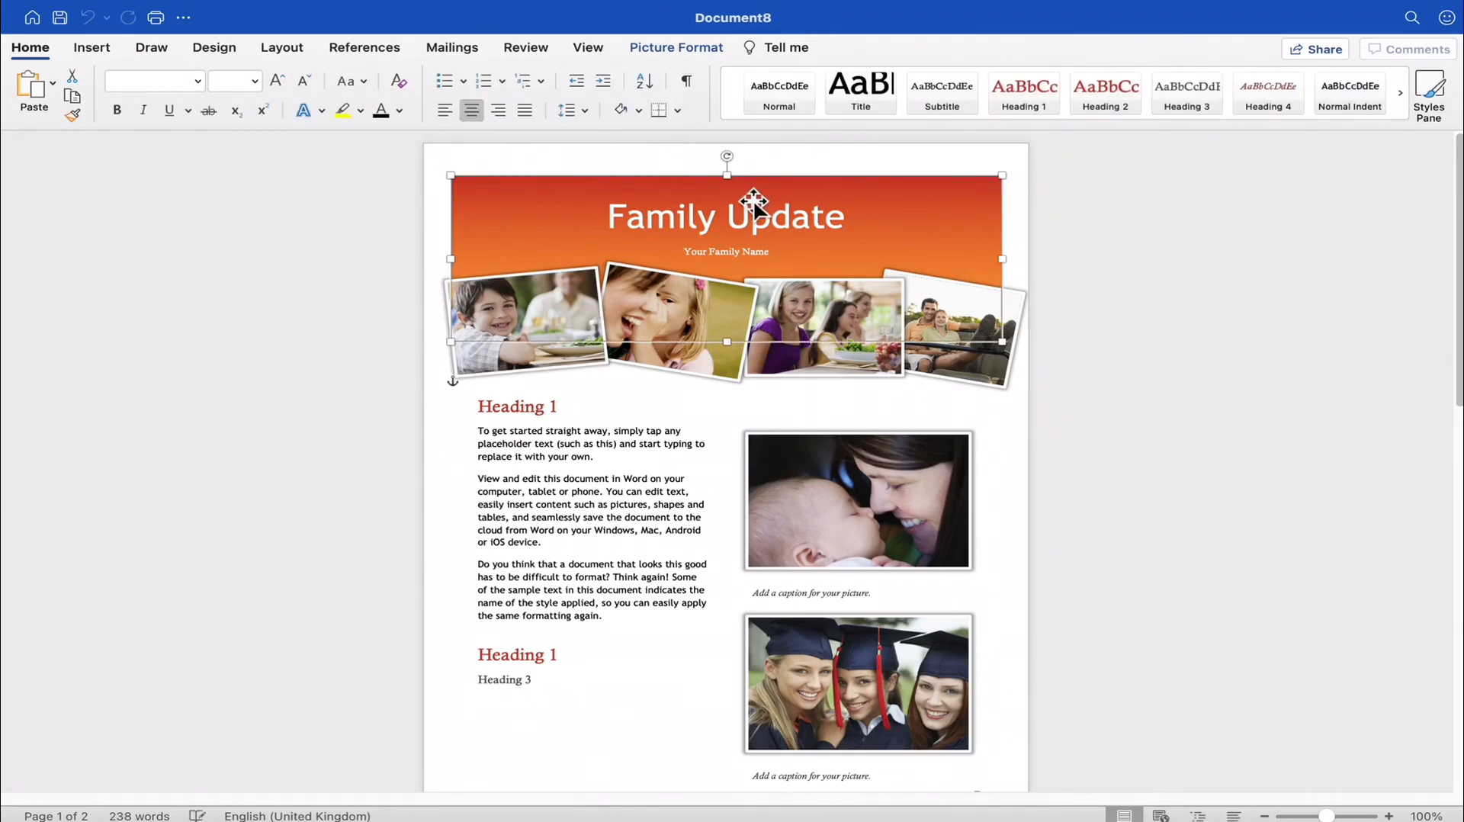
{"action": "double_click", "coordinate": [754, 202]}
{"action": "triple_click", "coordinate": [753, 206]}
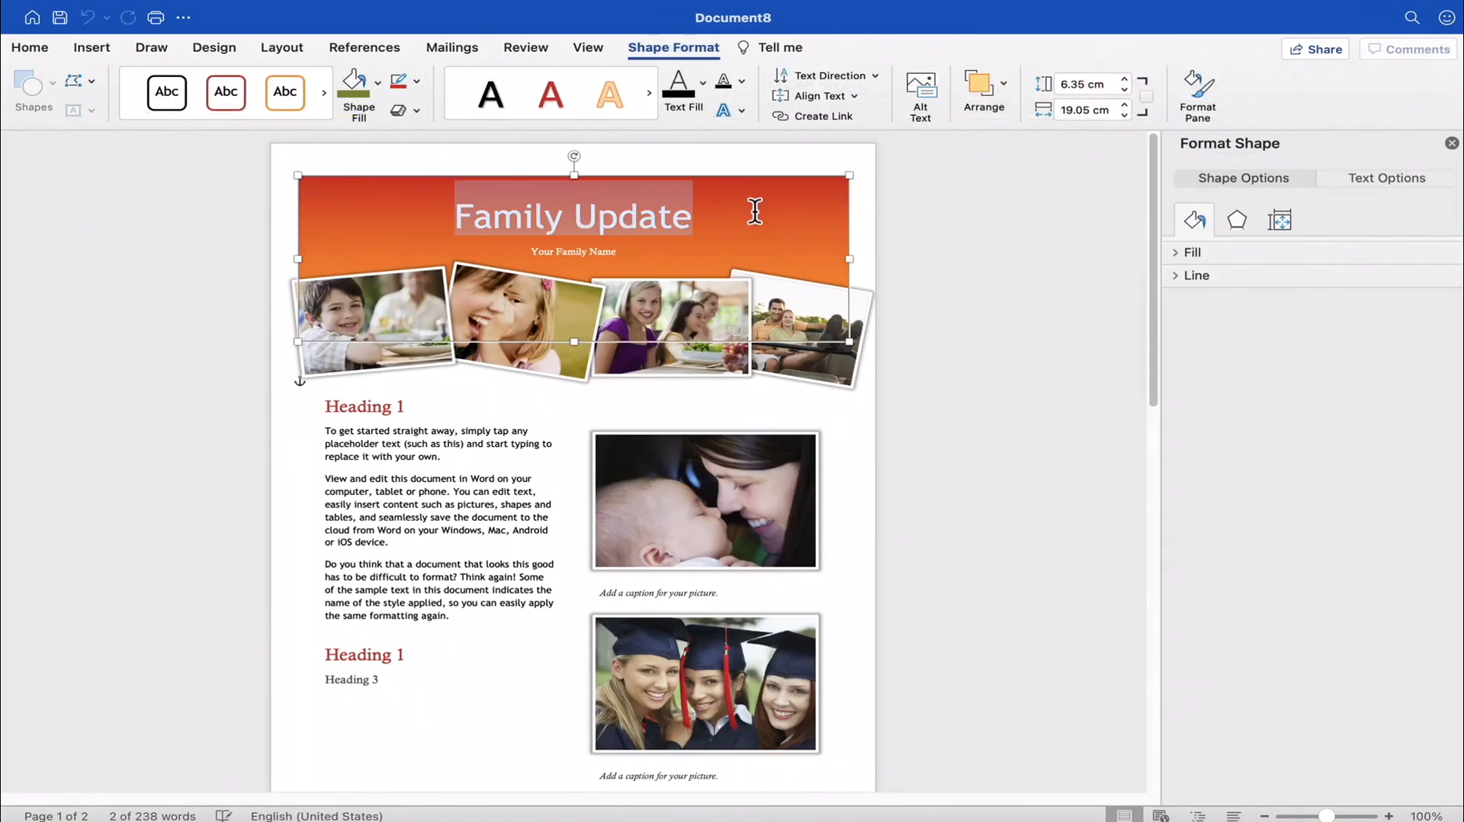
{"action": "left_click", "coordinate": [379, 81]}
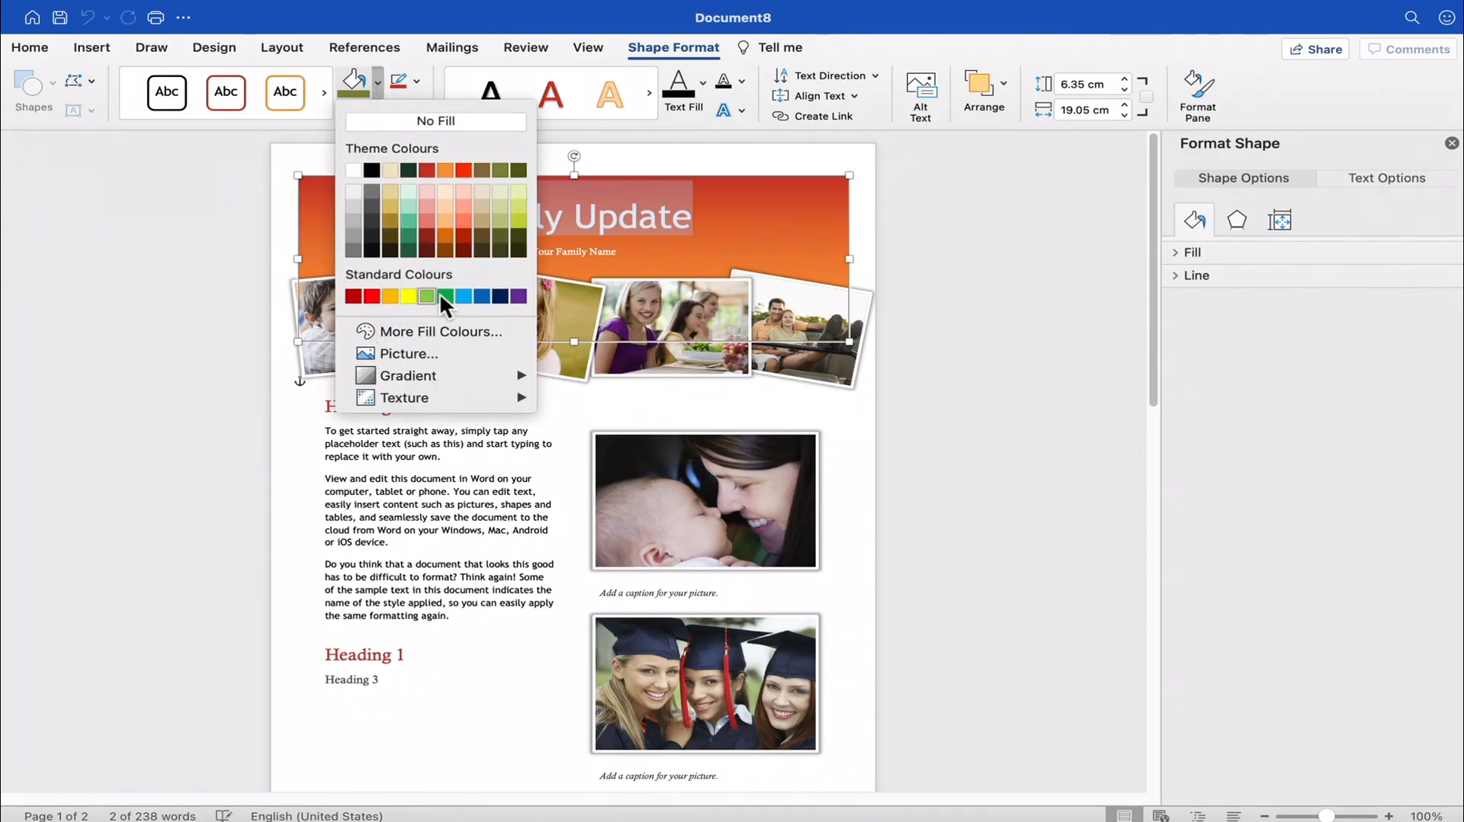
{"action": "left_click", "coordinate": [462, 296]}
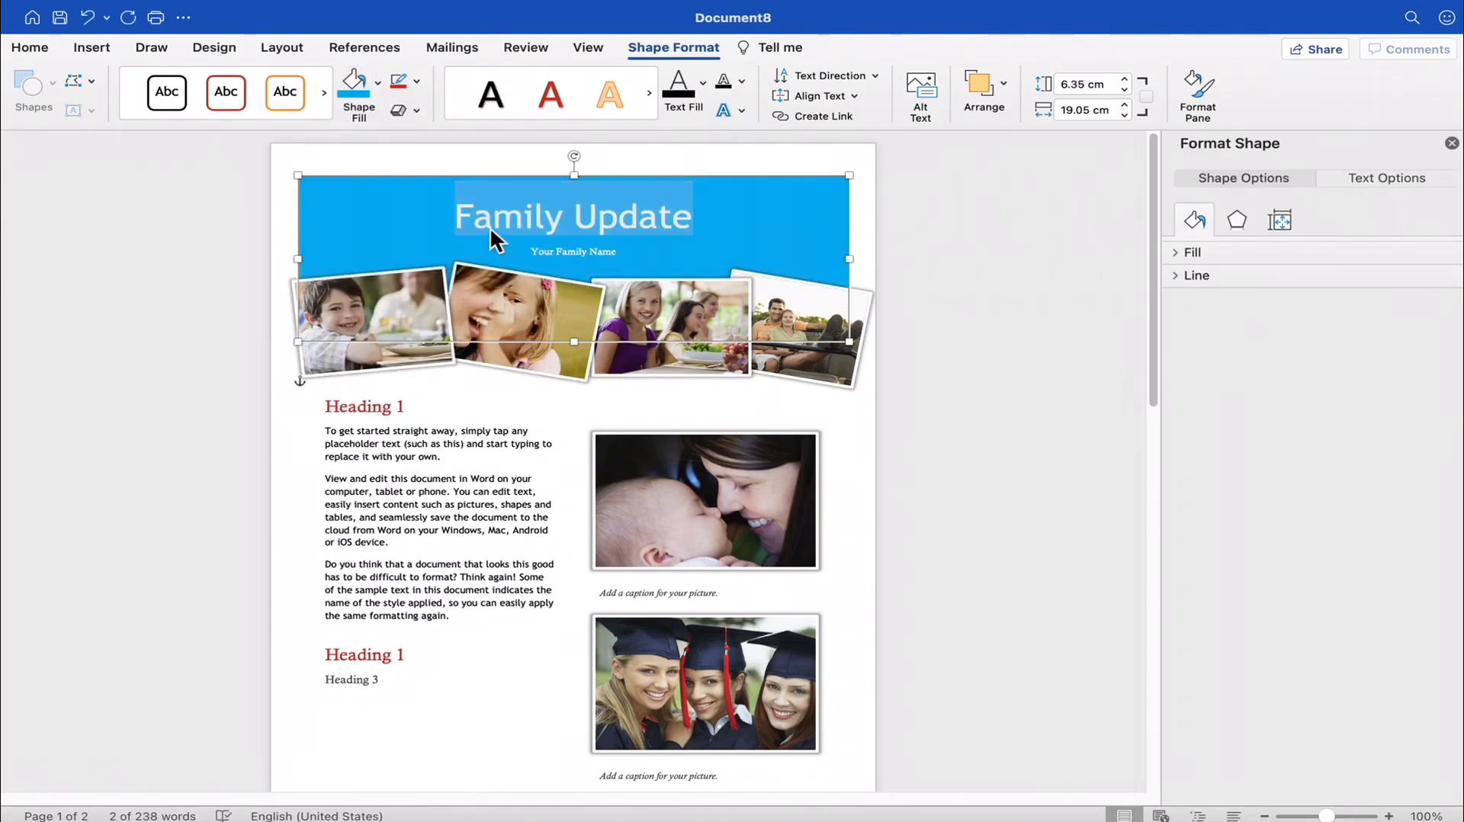
- Apply a dark-variation gradient fill, darkest at the centre, to the Family Update banner
{"action": "left_click", "coordinate": [378, 82]}
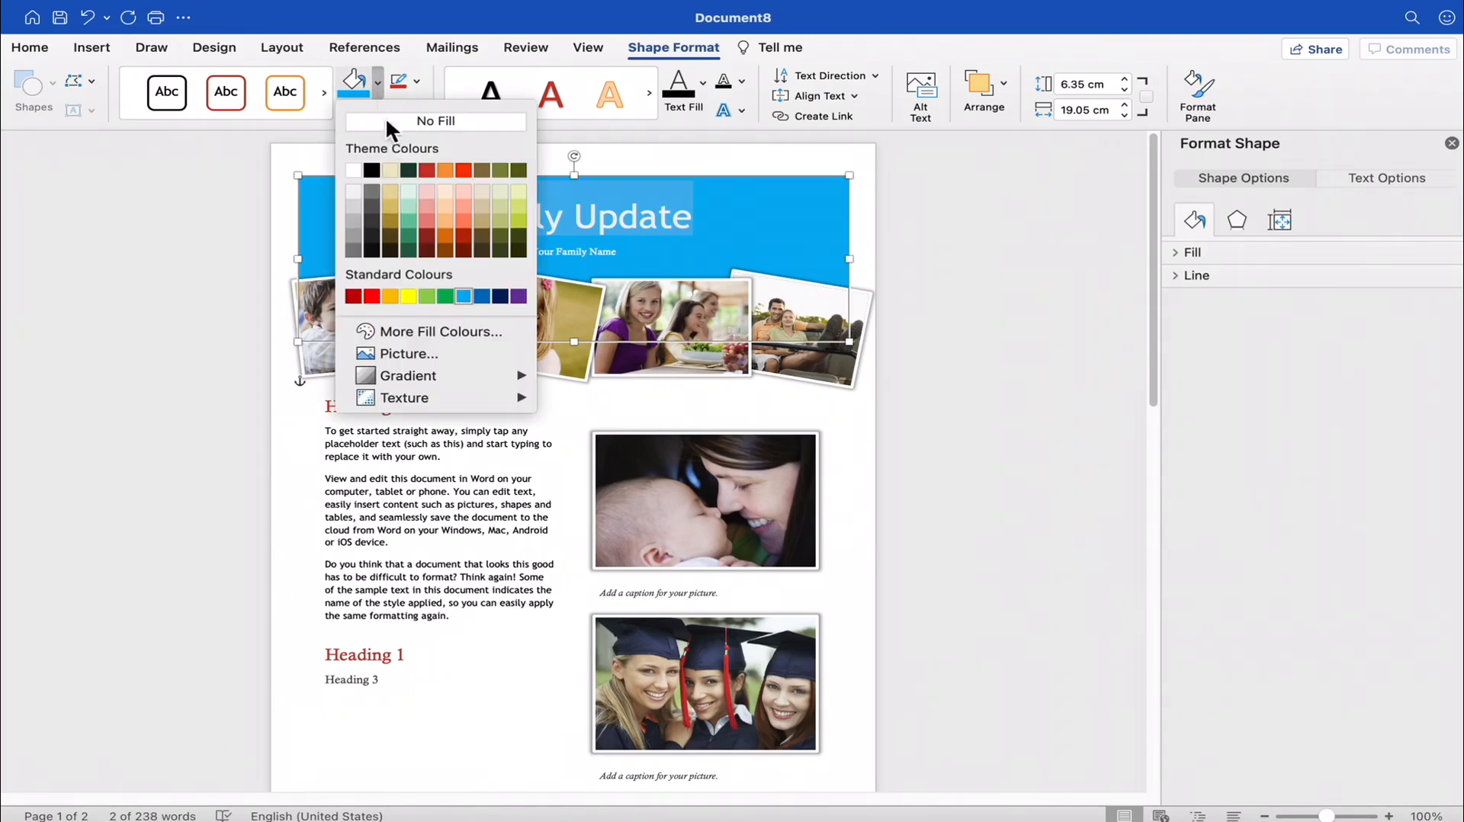
{"action": "mouse_move", "coordinate": [405, 372]}
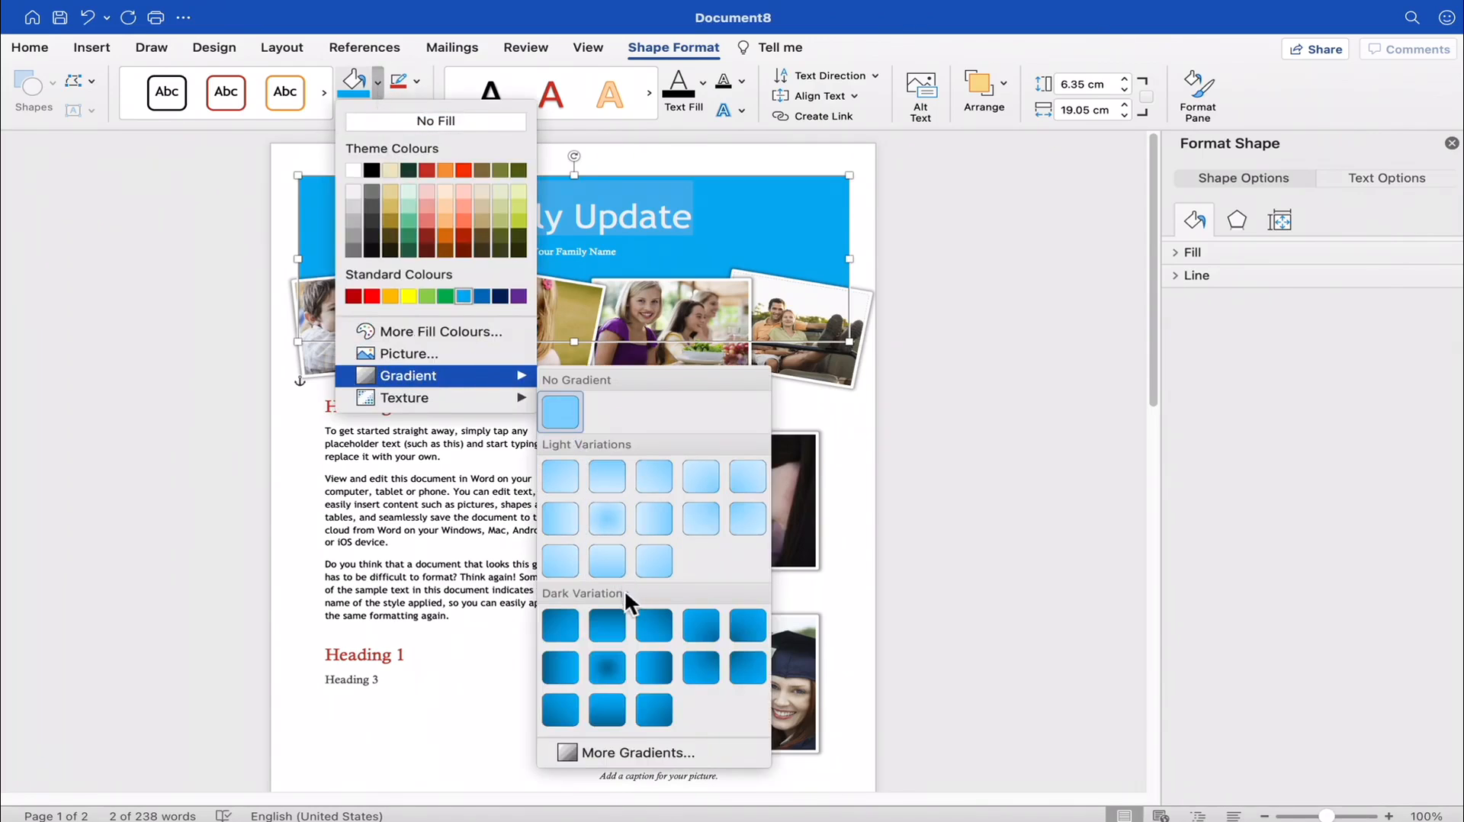
{"action": "left_click", "coordinate": [608, 667]}
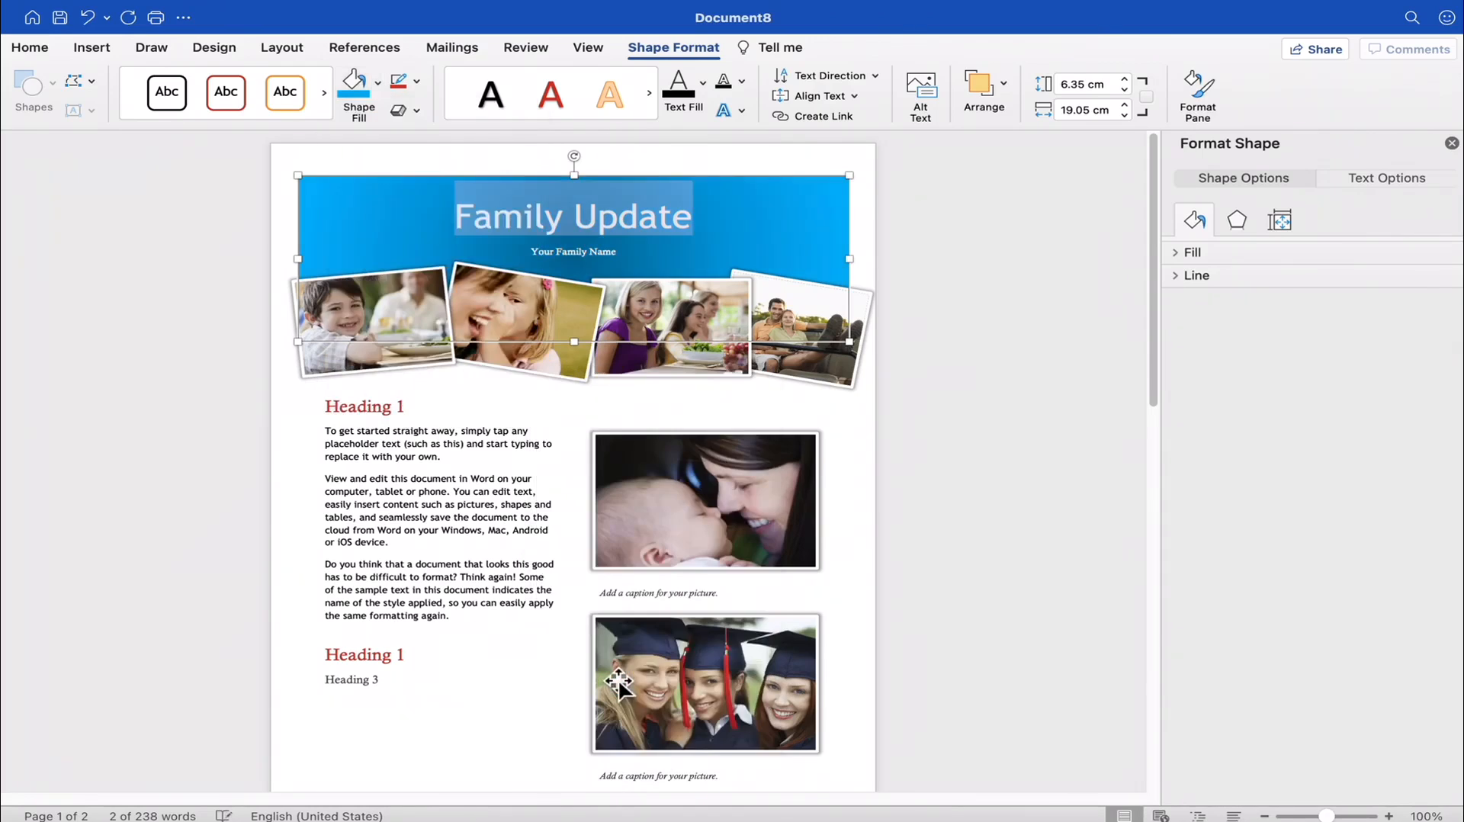
- Look over the Your Family Name and body text placeholders and the pictures and headings on the second page
{"action": "left_click", "coordinate": [662, 249]}
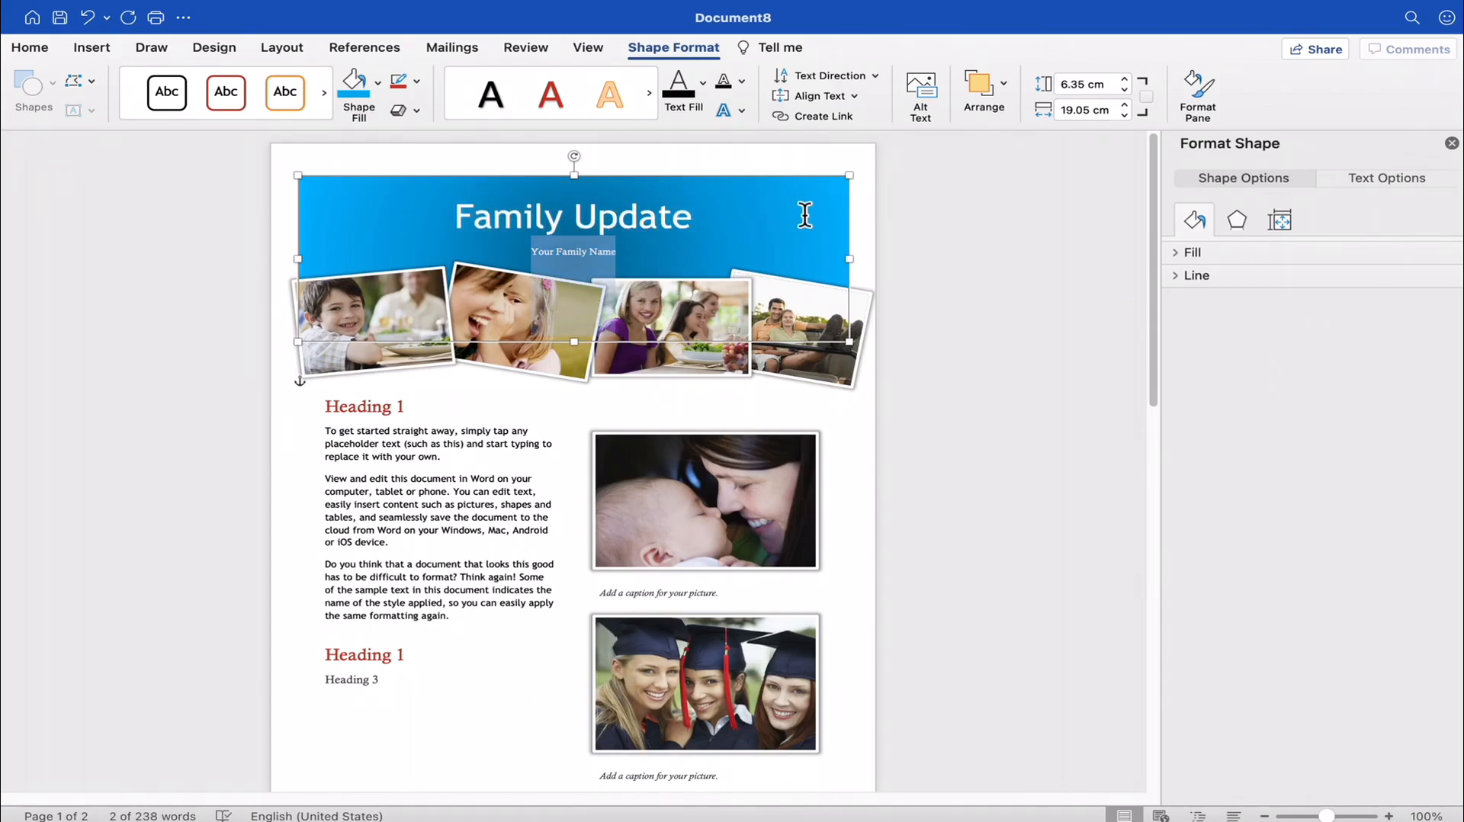
{"action": "left_click", "coordinate": [447, 470]}
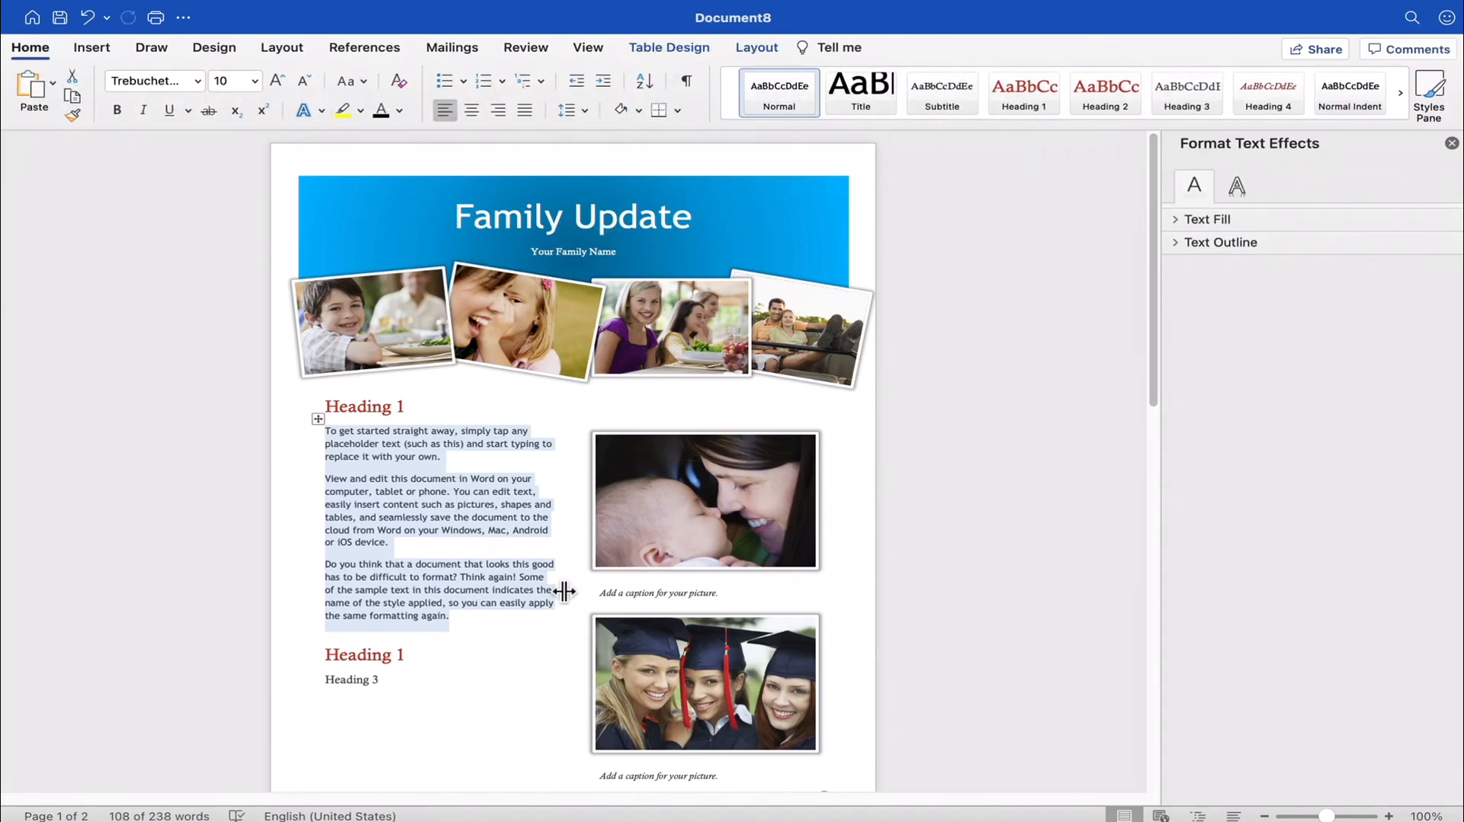
{"action": "scroll", "coordinate": [549, 580], "scroll_direction": "down", "scroll_amount": 10}
{"action": "scroll", "coordinate": [542, 565], "scroll_direction": "down", "scroll_amount": 6}
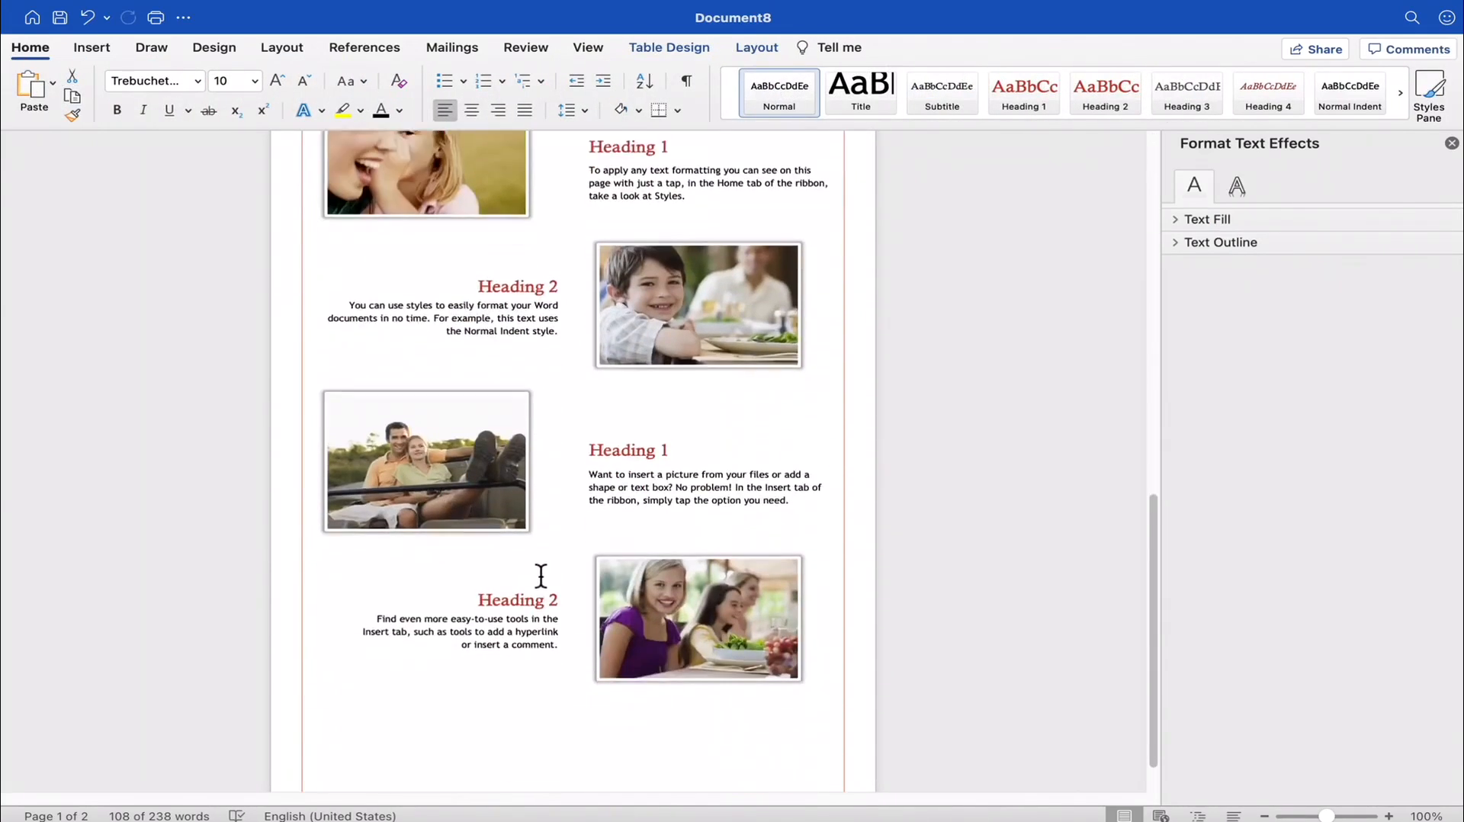
{"action": "scroll", "coordinate": [534, 583], "scroll_direction": "up", "scroll_amount": 4}
{"action": "scroll", "coordinate": [541, 595], "scroll_direction": "up", "scroll_amount": 15}
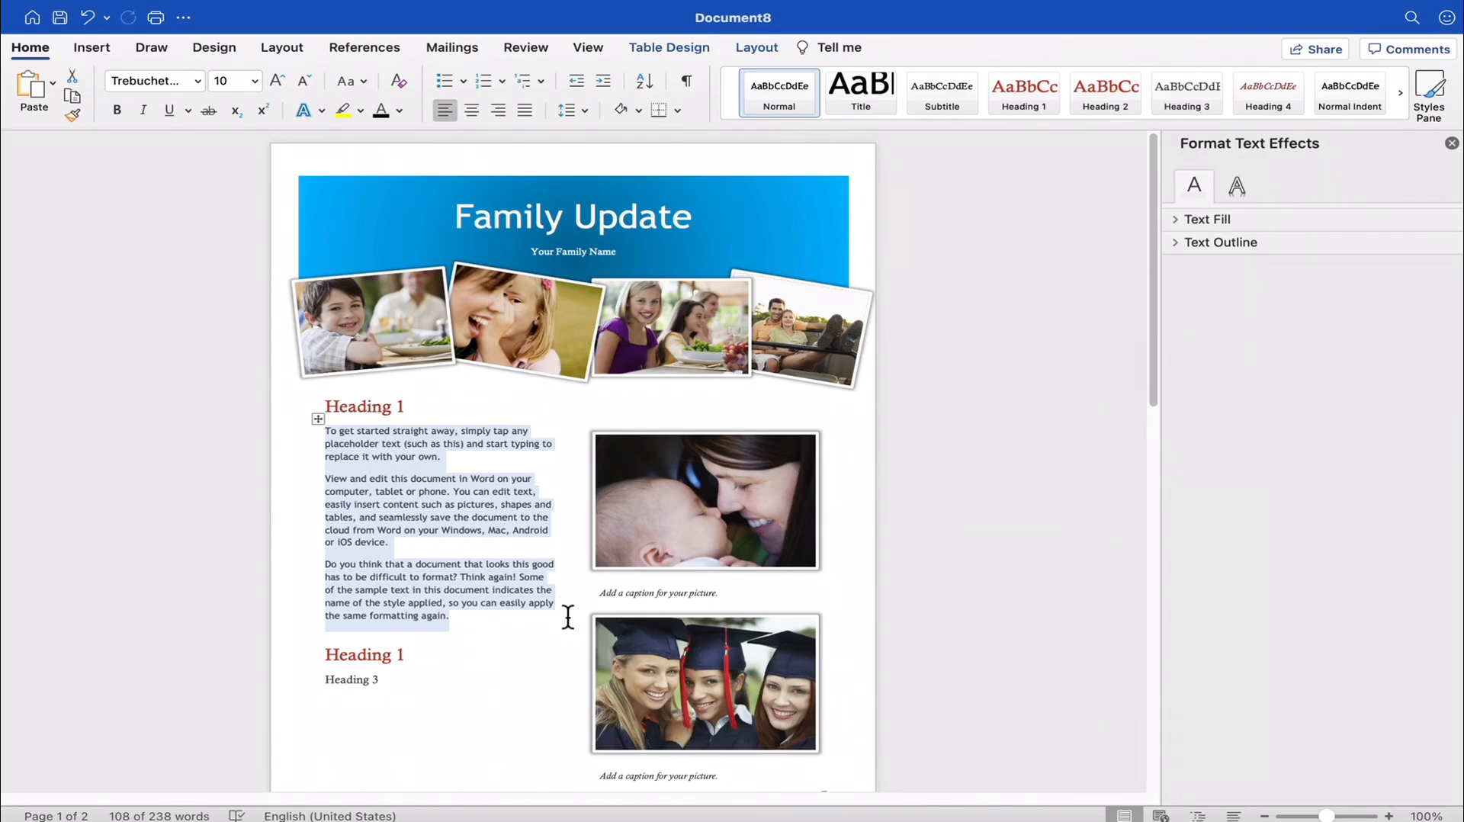
- Create a new blank document and show it full screen
{"action": "mouse_move", "coordinate": [28, 16]}
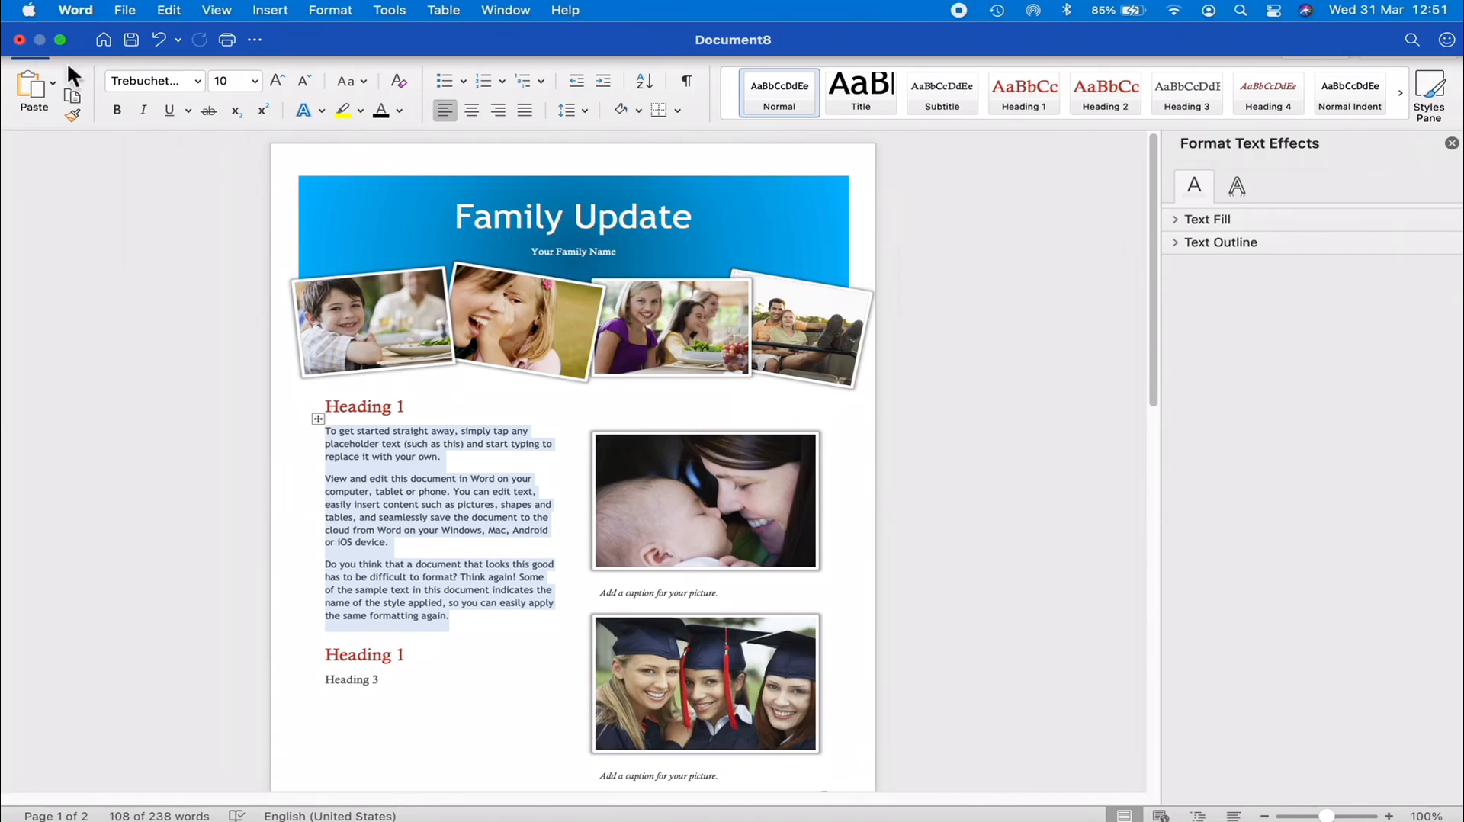
{"action": "left_click", "coordinate": [34, 23]}
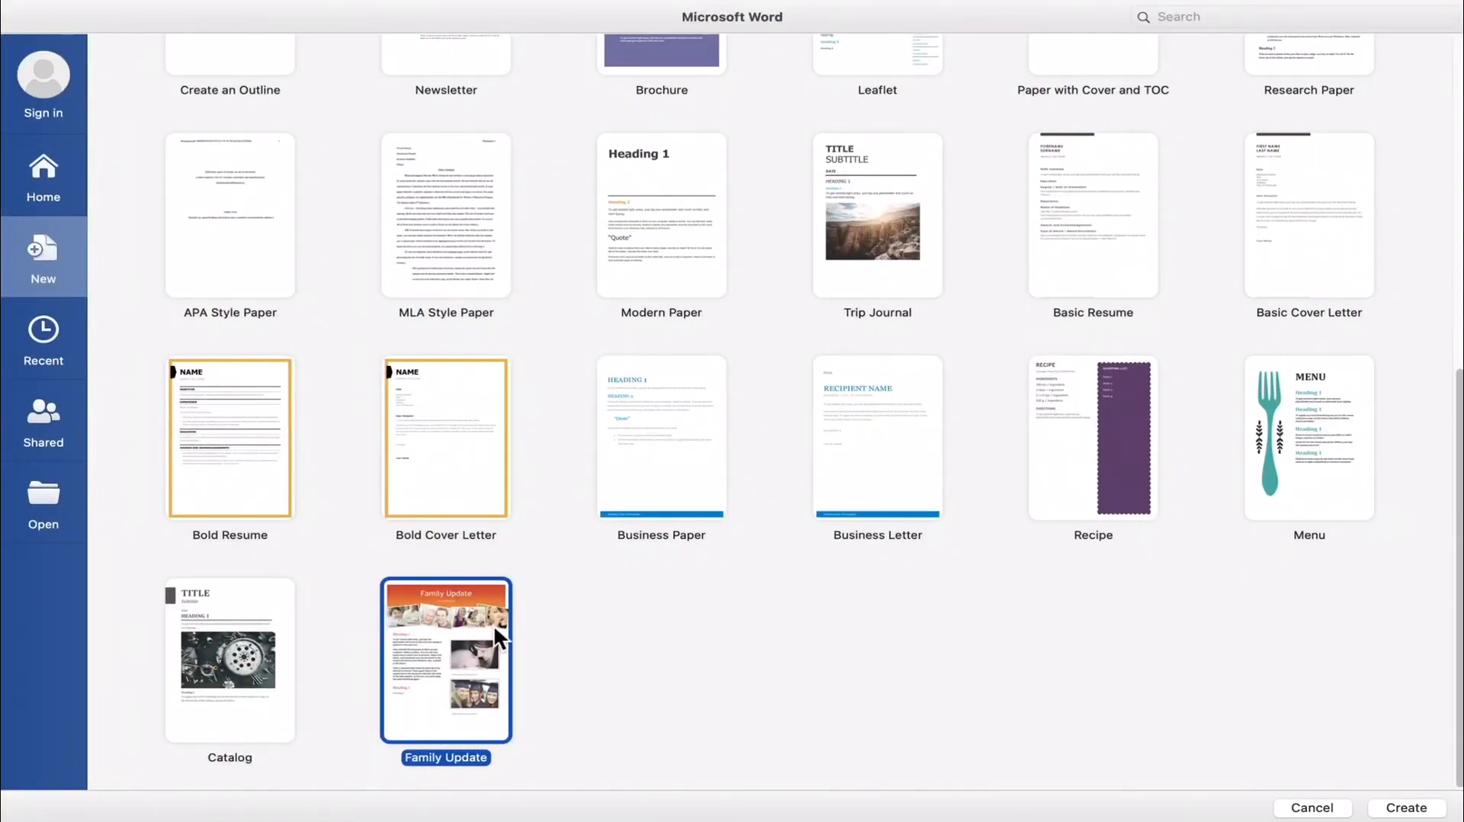
{"action": "scroll", "coordinate": [493, 624], "scroll_direction": "up", "scroll_amount": 10}
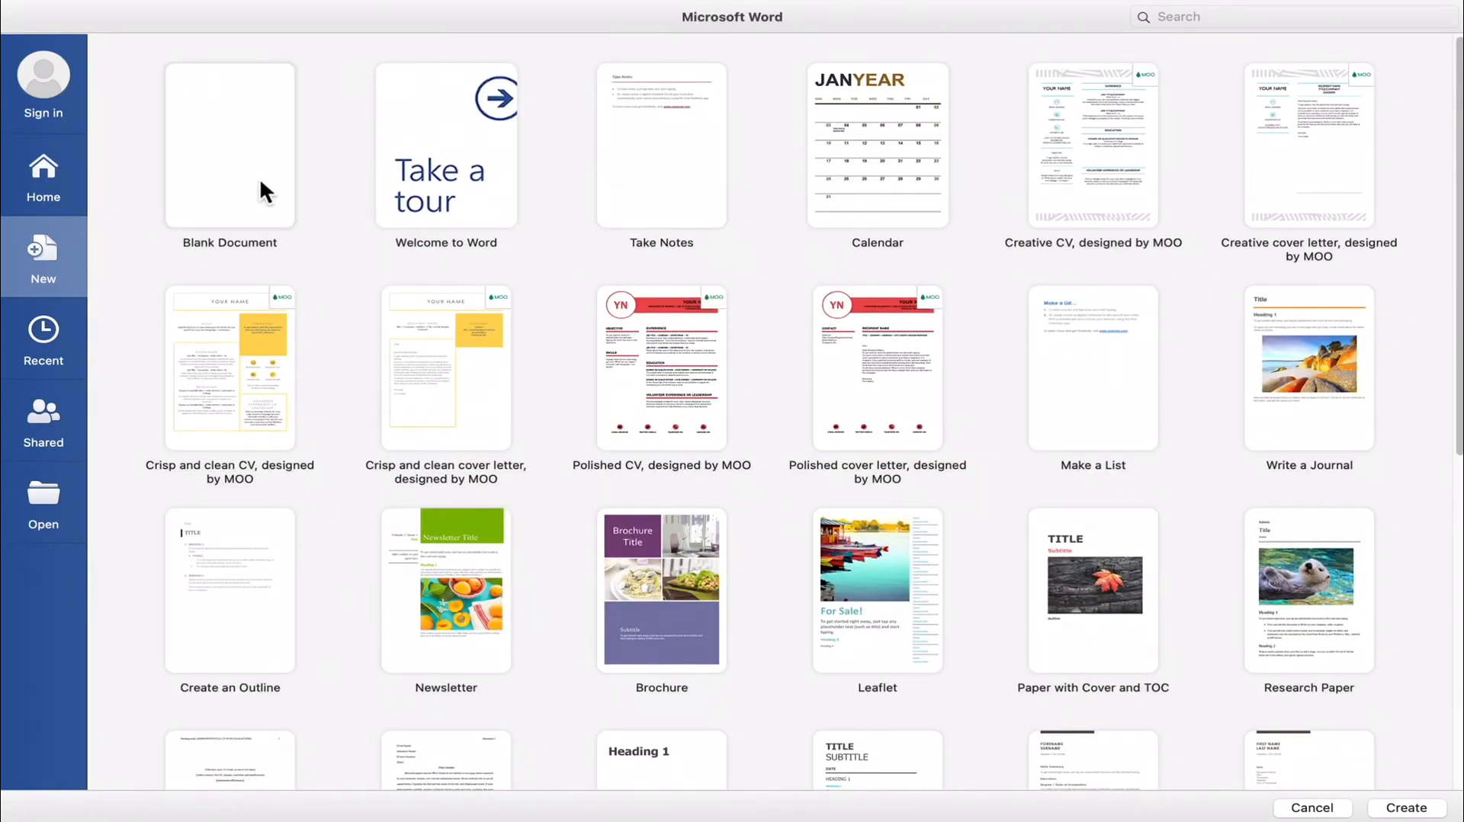
{"action": "double_click", "coordinate": [261, 185]}
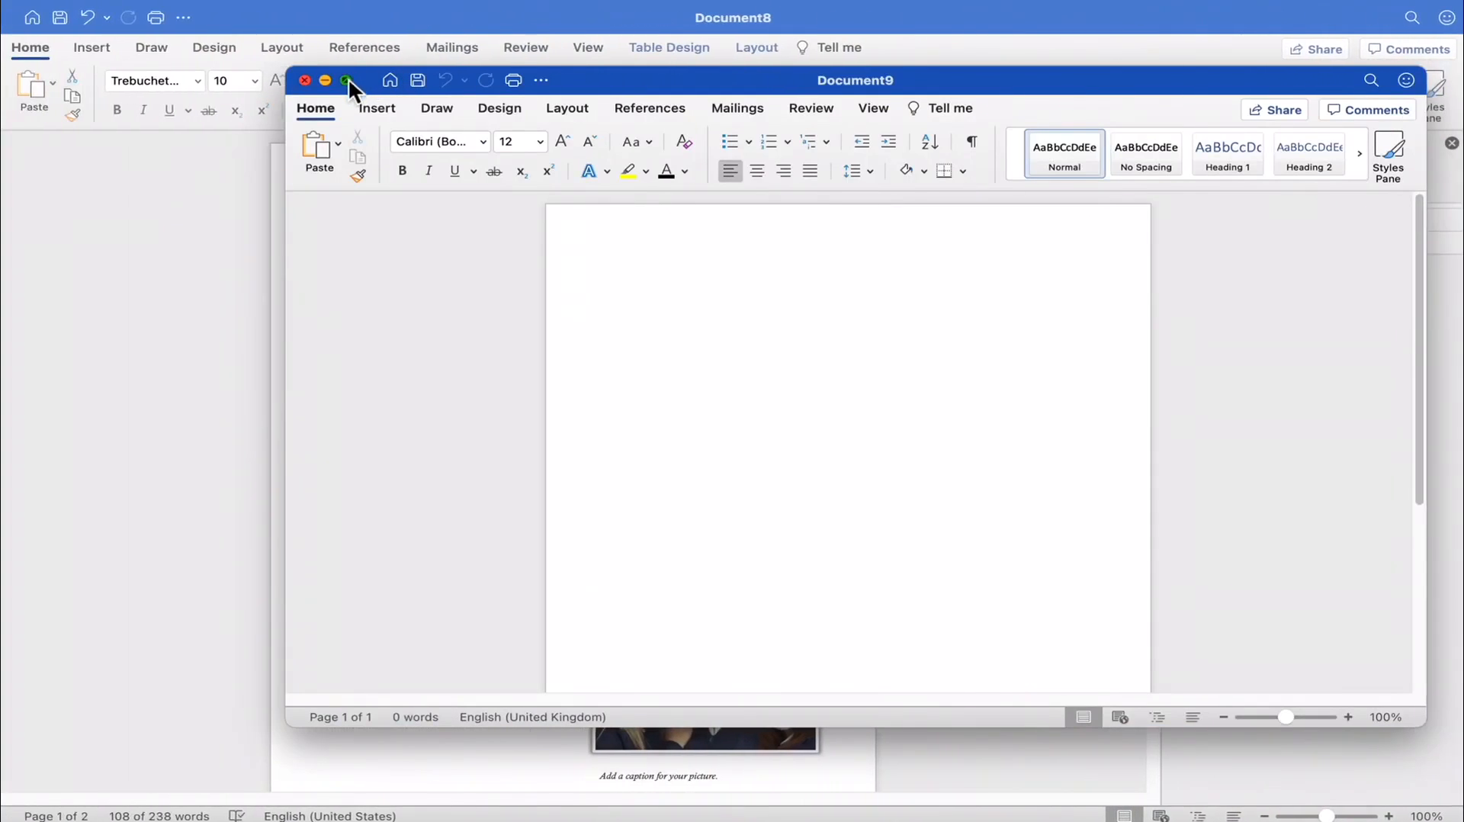
{"action": "left_click", "coordinate": [350, 78]}
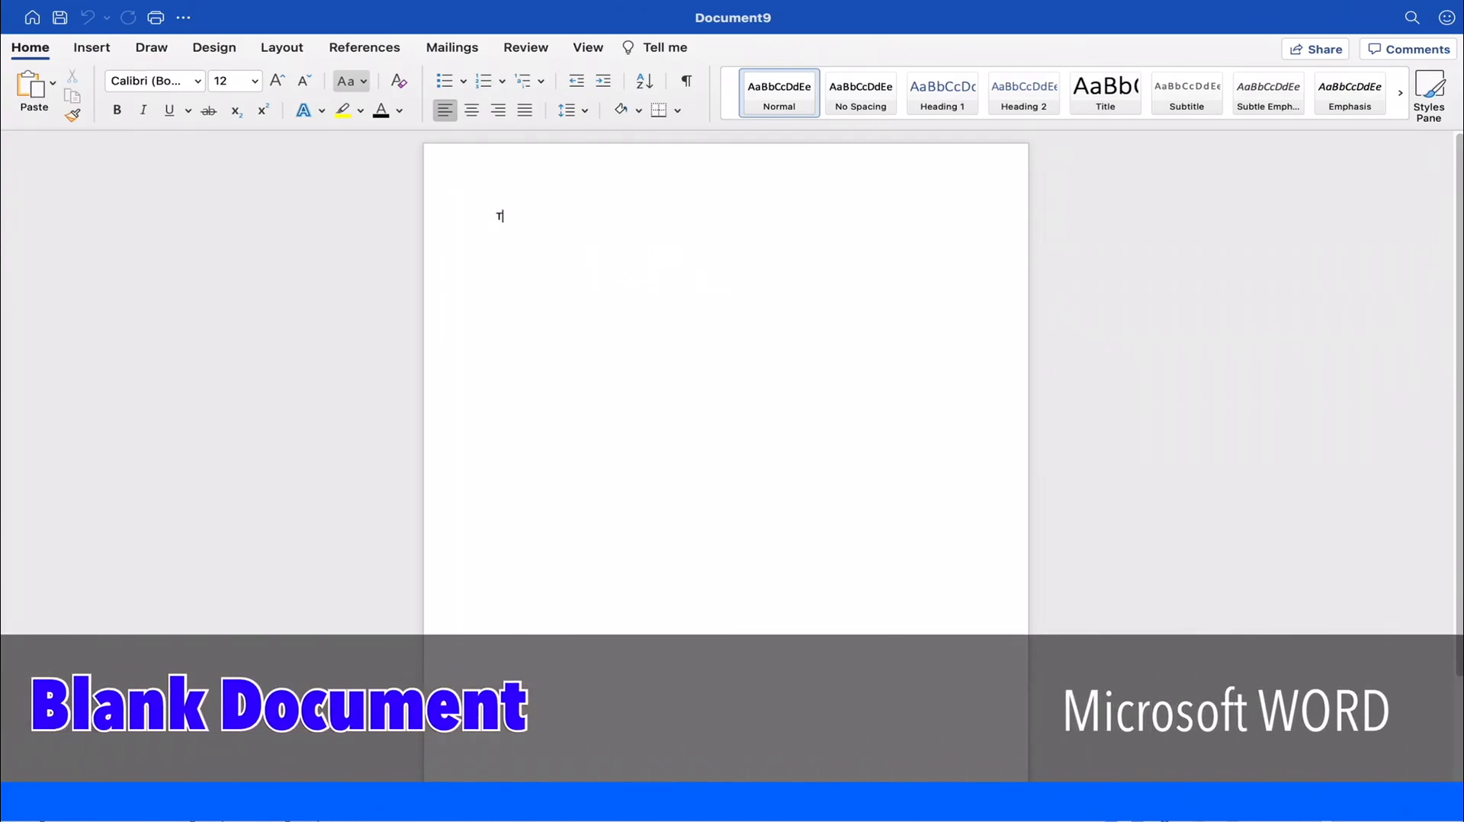
- Write "This is a Microsoft Word tutorial from helpvid" on the first line of the blank document
{"action": "type", "text": "This is a microsoft Word "}
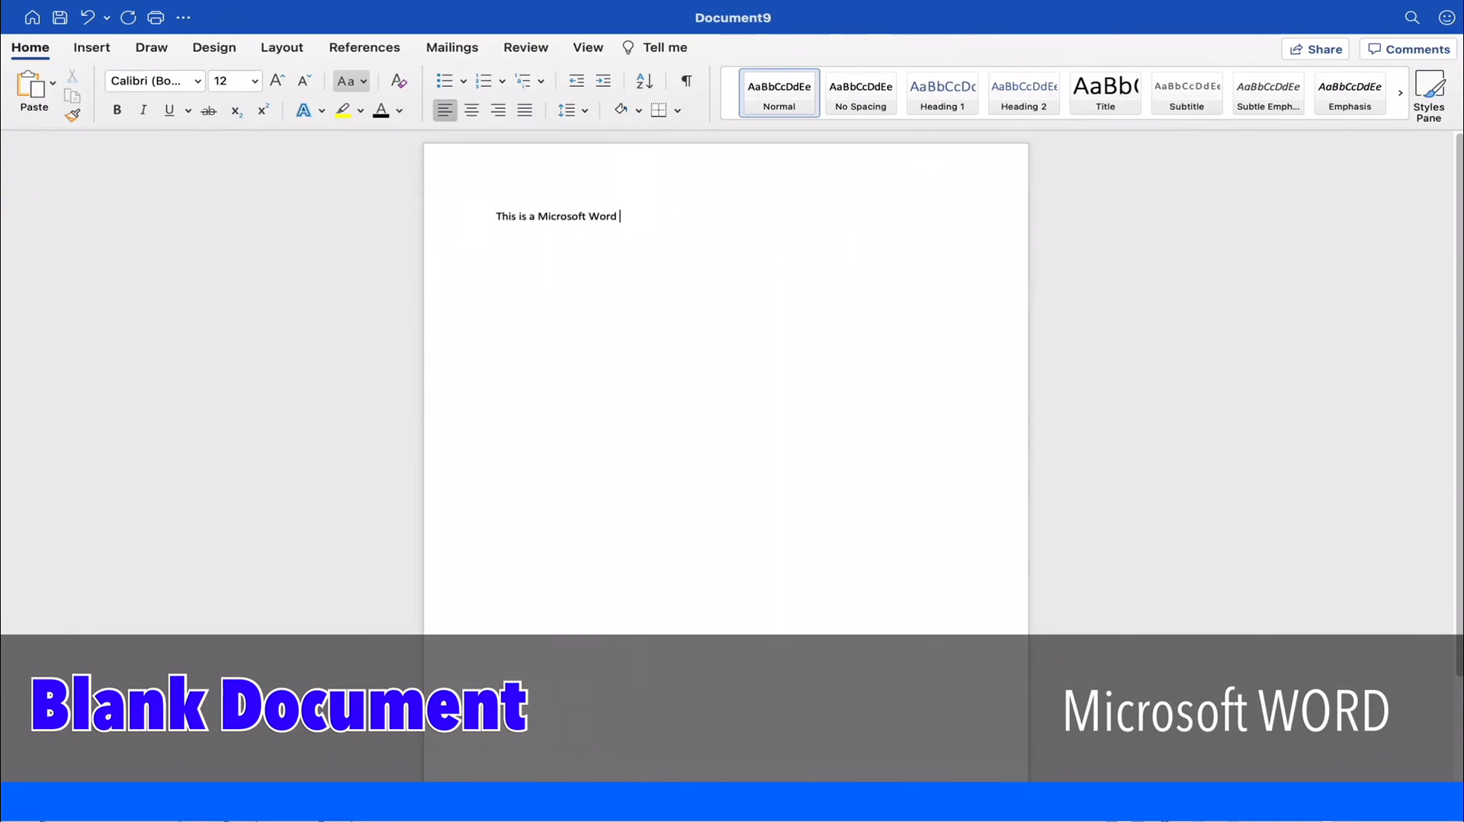
{"action": "type", "text": "tutorial from h"}
{"action": "type", "text": "elpvi"}
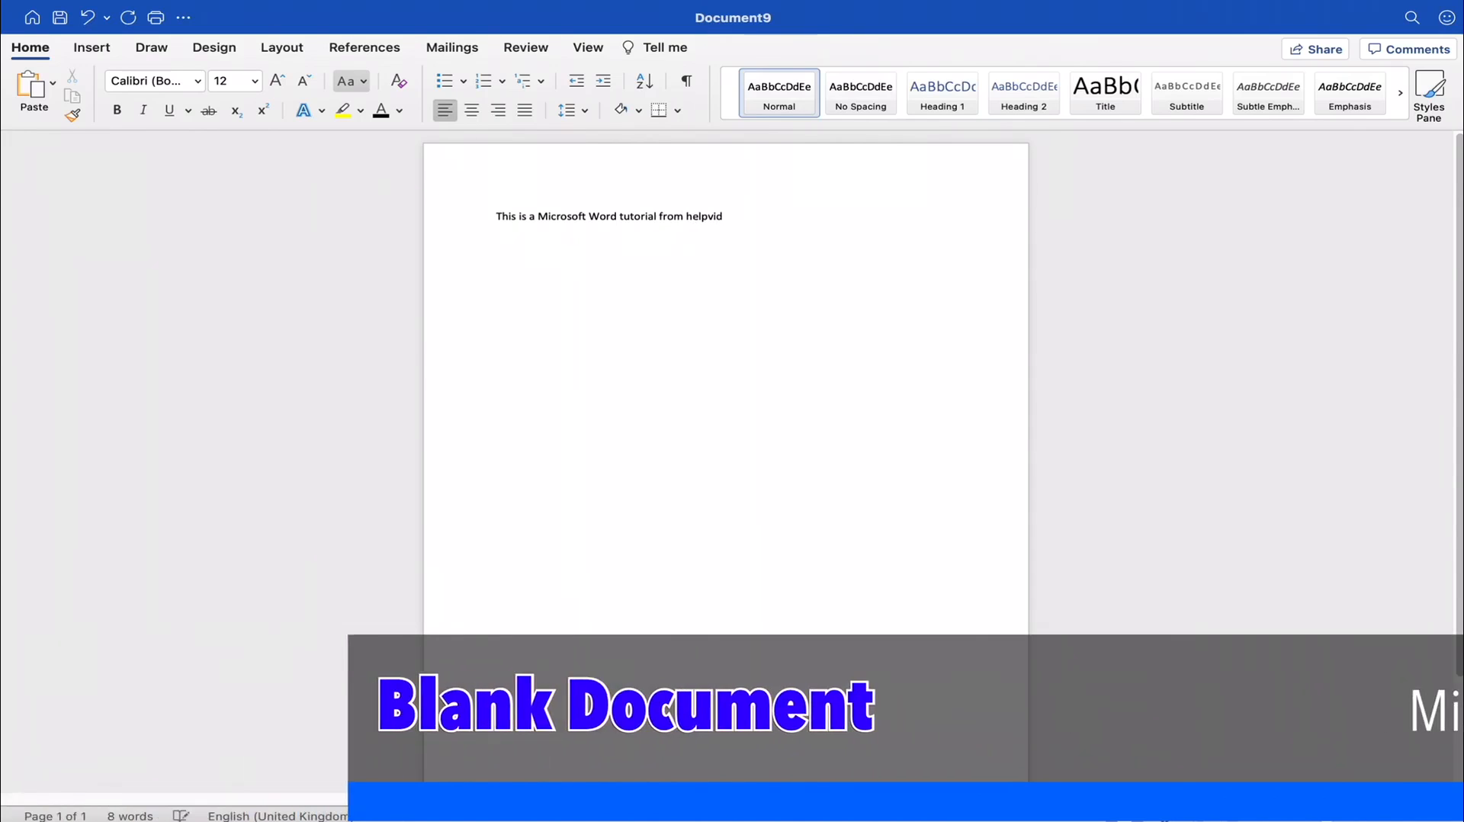
{"action": "type", "text": "d"}
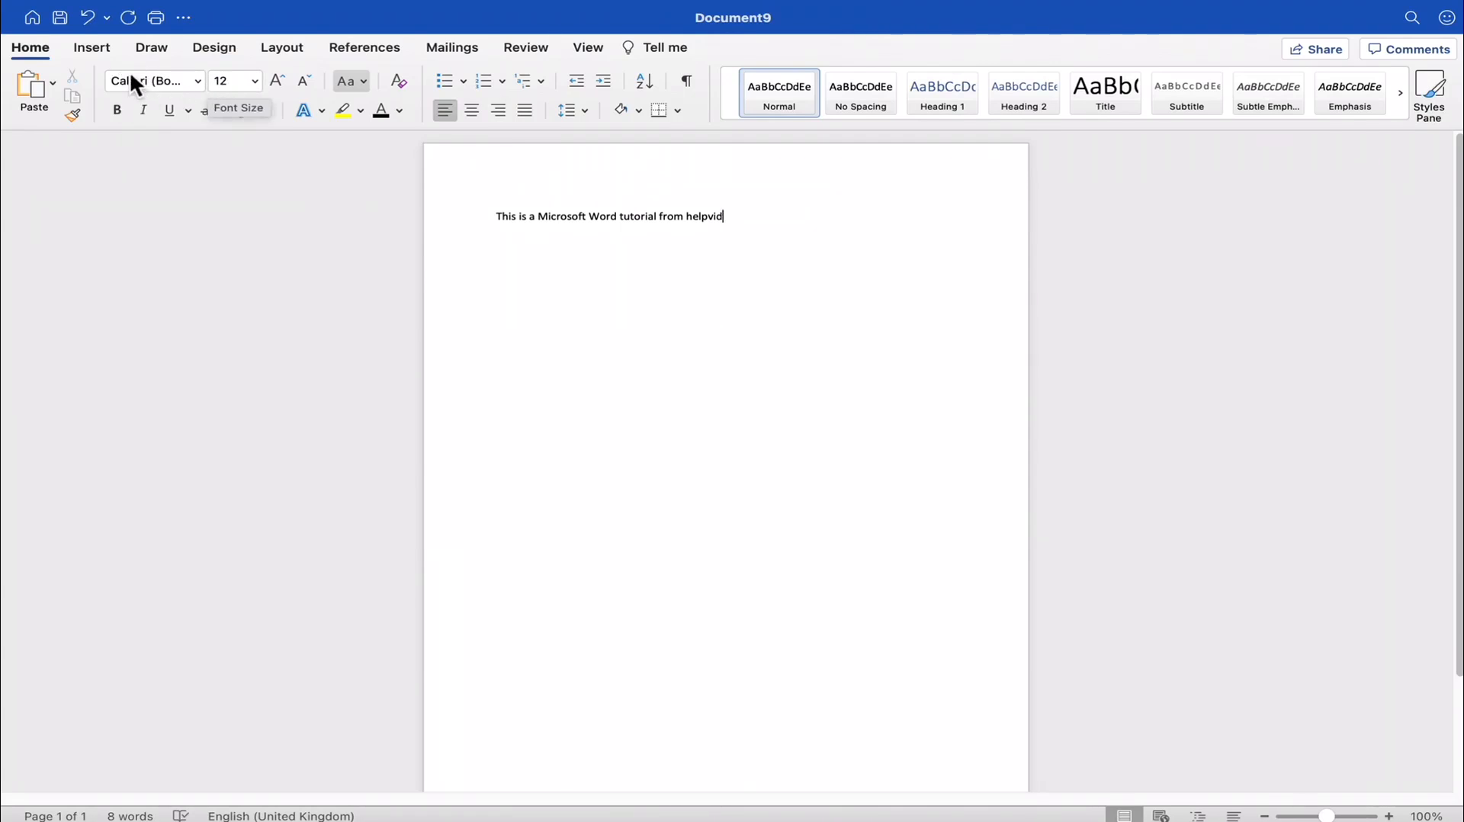
- Set the whole sentence's font size to 24 and its font to Helvetica
{"action": "left_click_drag", "start_coordinate": [739, 218], "coordinate": [350, 219]}
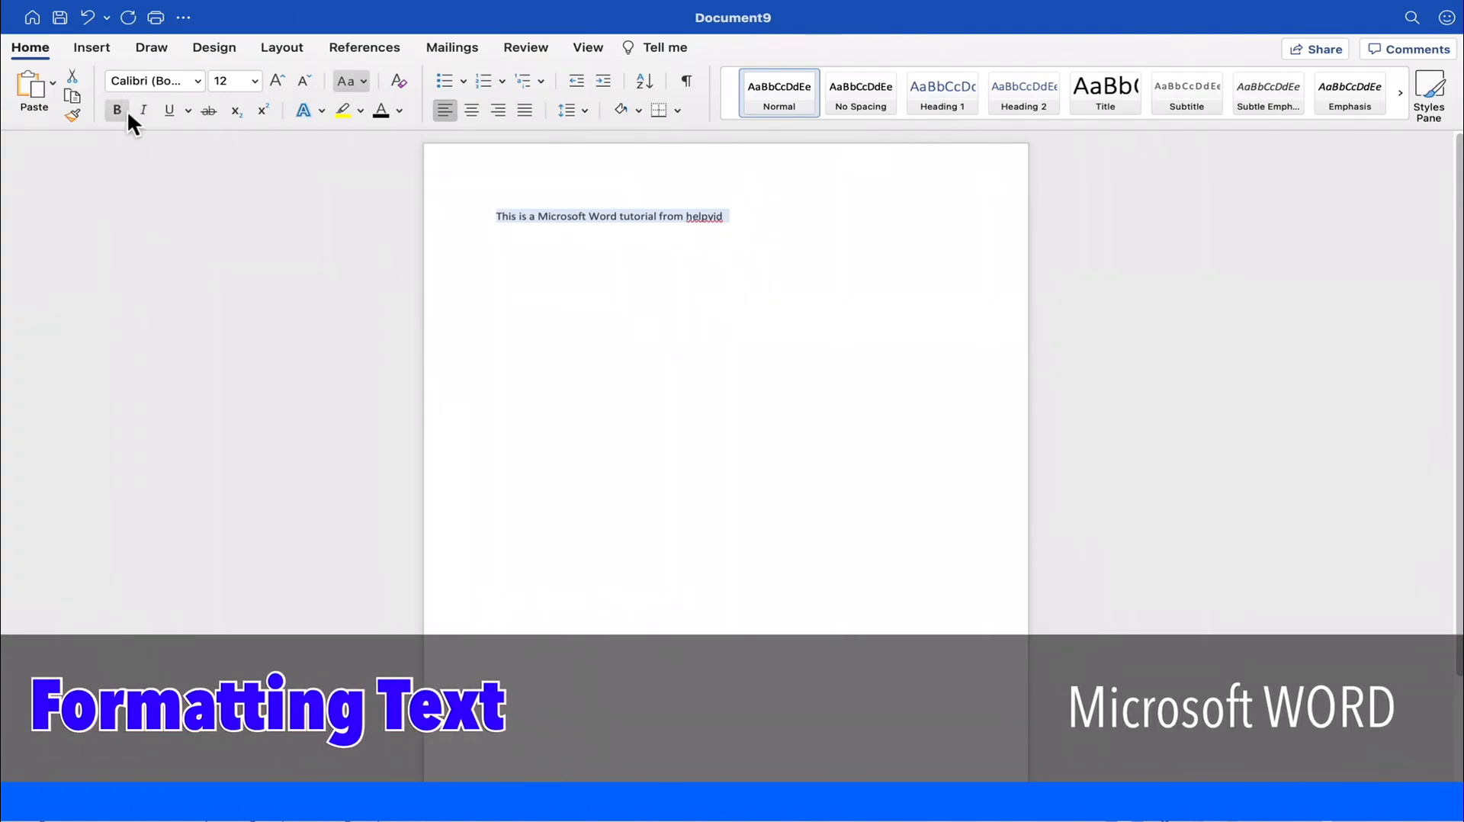
{"action": "left_click", "coordinate": [254, 82]}
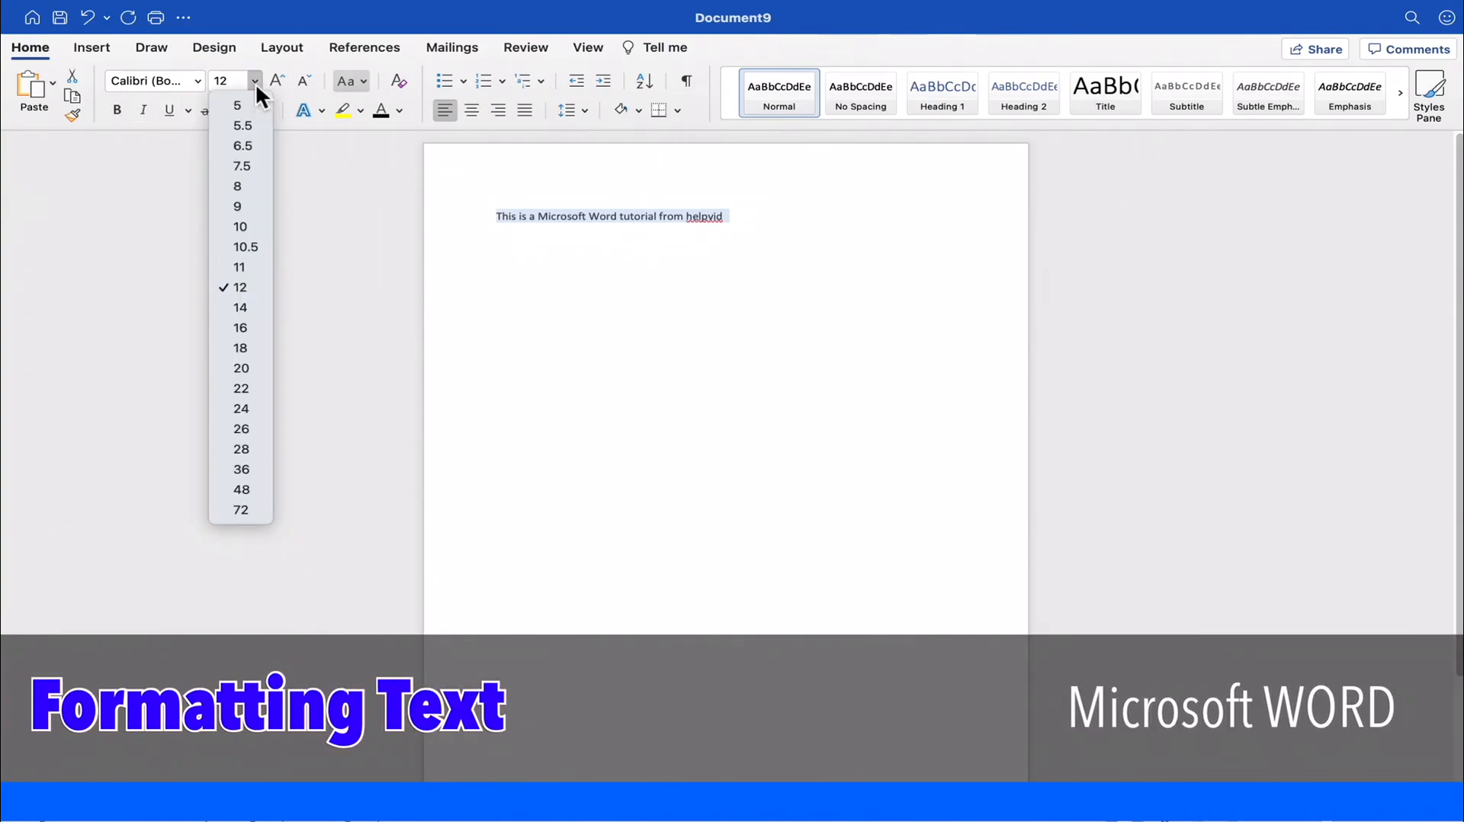
{"action": "left_click", "coordinate": [241, 408]}
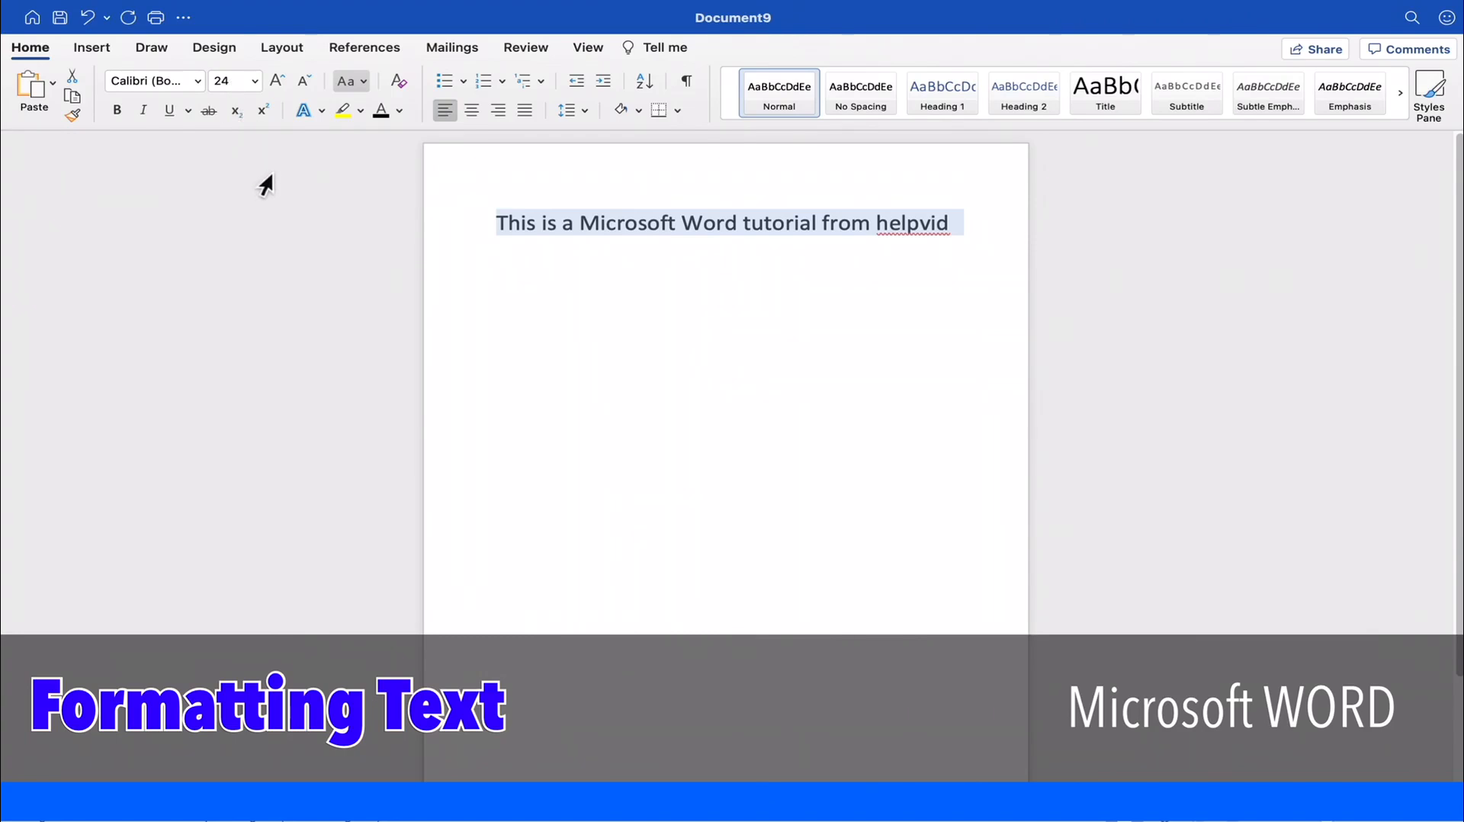
{"action": "left_click", "coordinate": [140, 82]}
{"action": "type", "text": "Helvetica"}
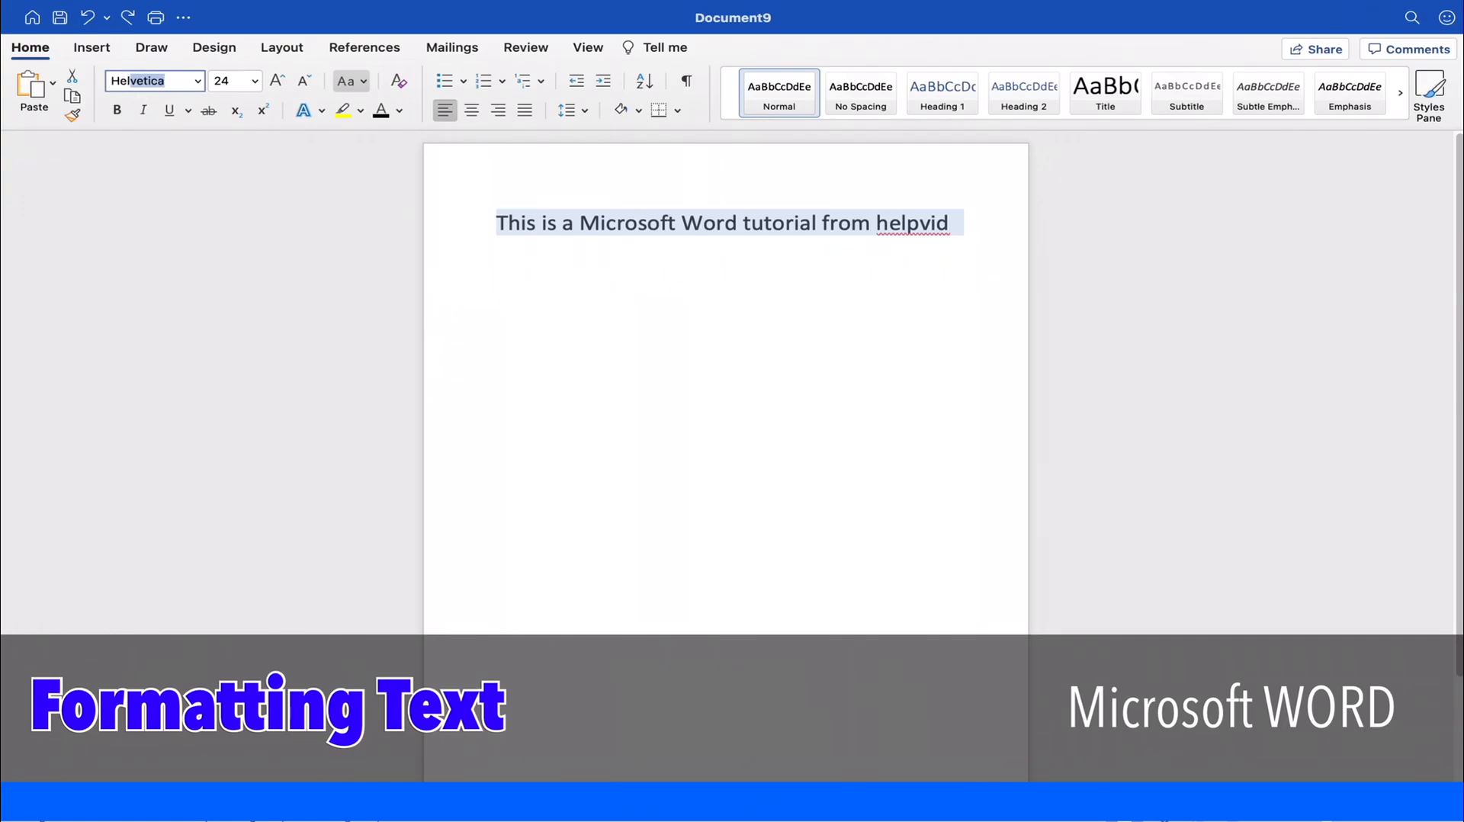
{"action": "key", "text": "Return"}
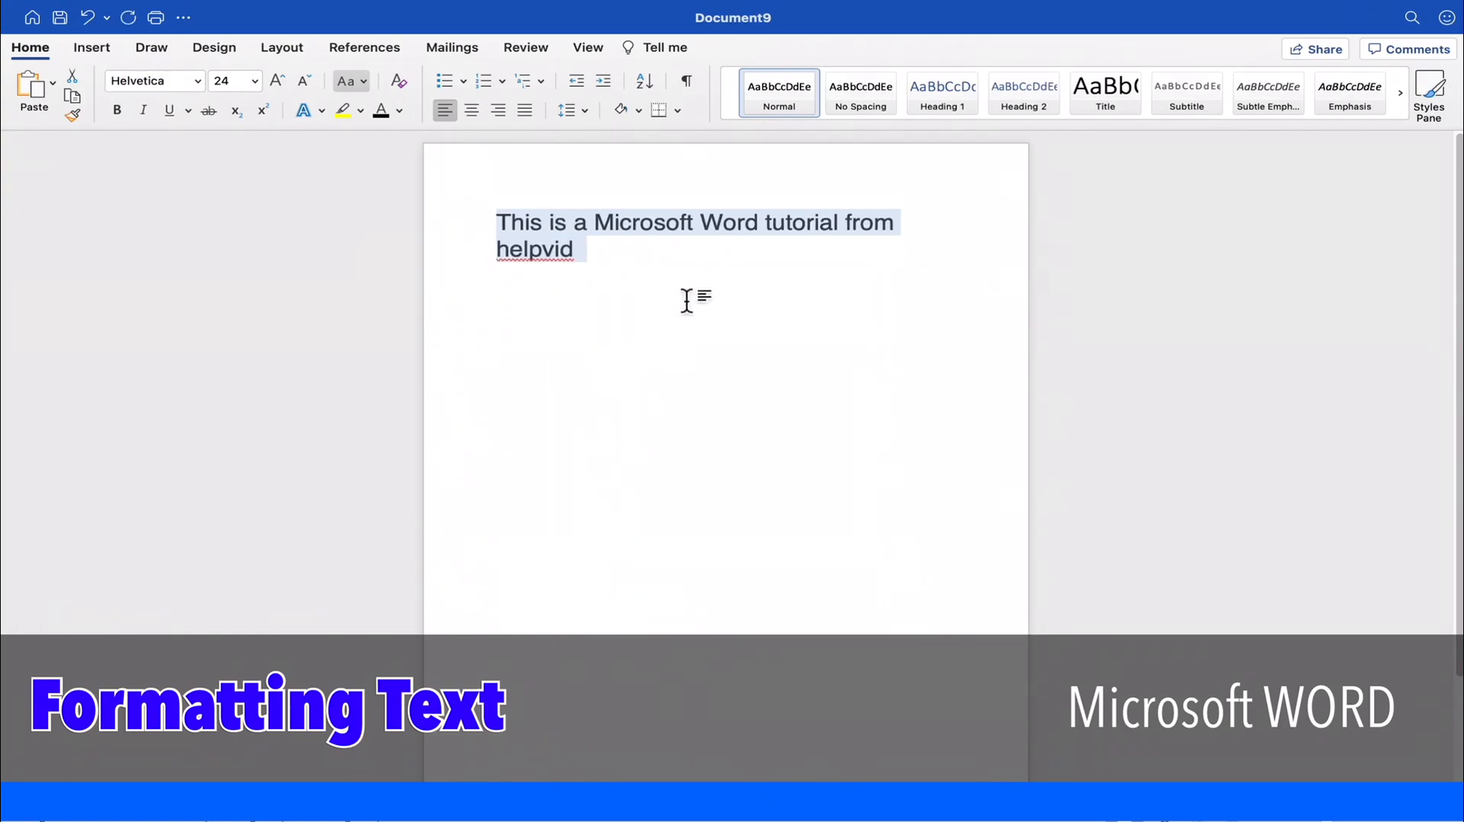
- Reselect the whole sentence and format it as bold, italic and underlined
{"action": "left_click", "coordinate": [734, 312]}
{"action": "left_click_drag", "start_coordinate": [594, 278], "coordinate": [478, 225]}
{"action": "left_click", "coordinate": [613, 272]}
{"action": "left_click_drag", "start_coordinate": [613, 272], "coordinate": [473, 218]}
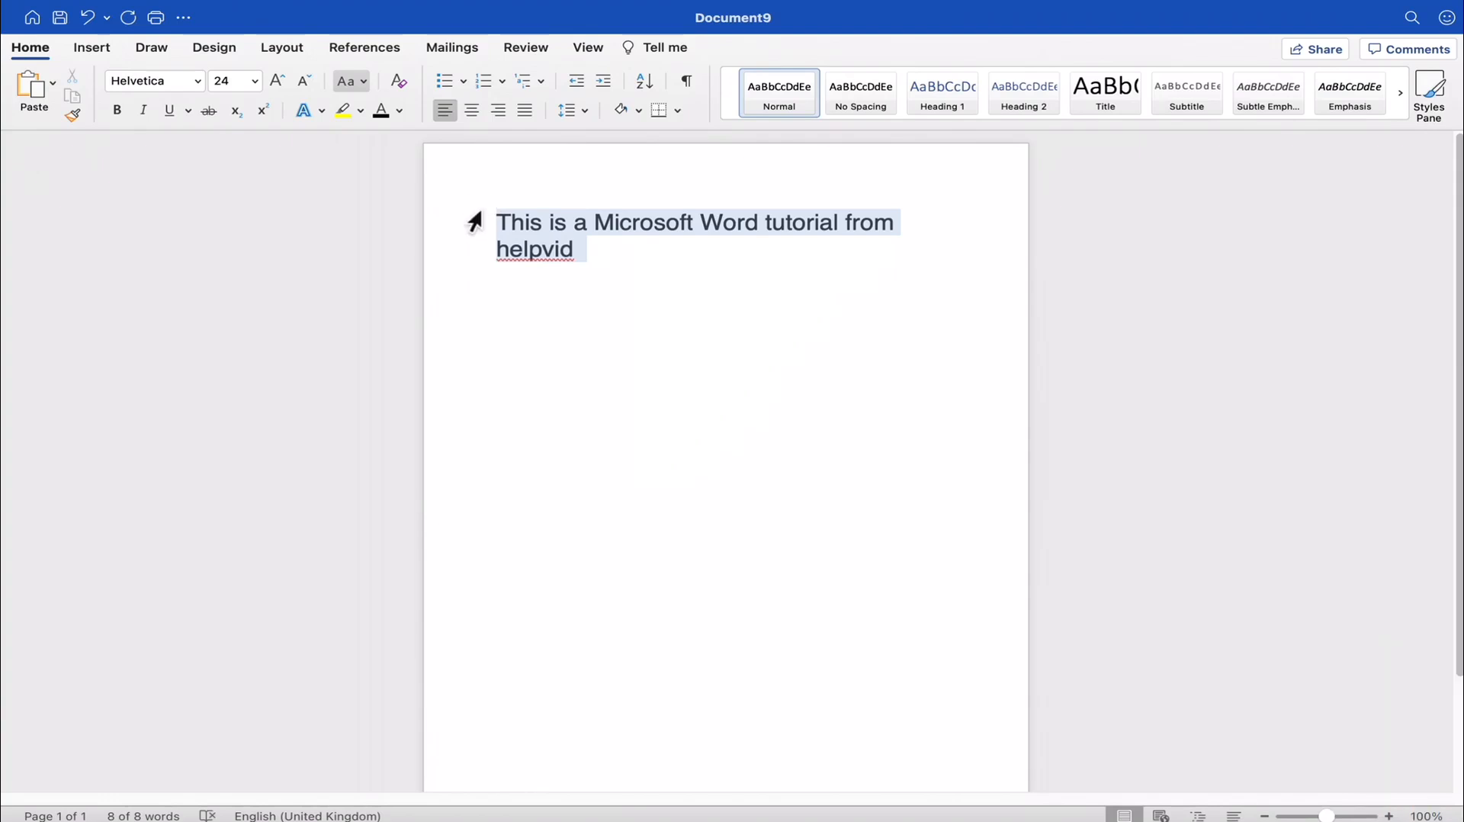
{"action": "left_click", "coordinate": [120, 113]}
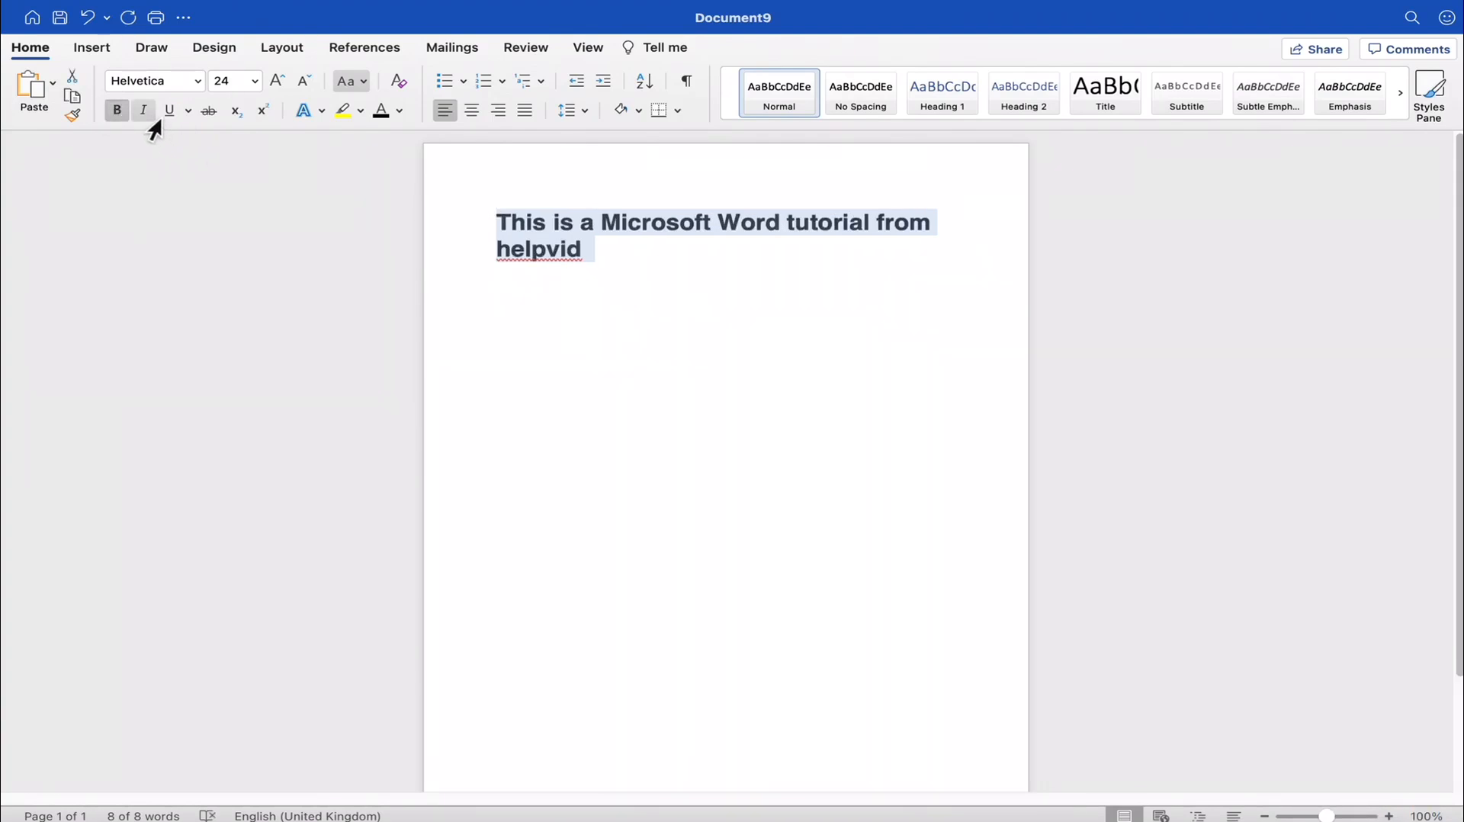
{"action": "left_click", "coordinate": [145, 112]}
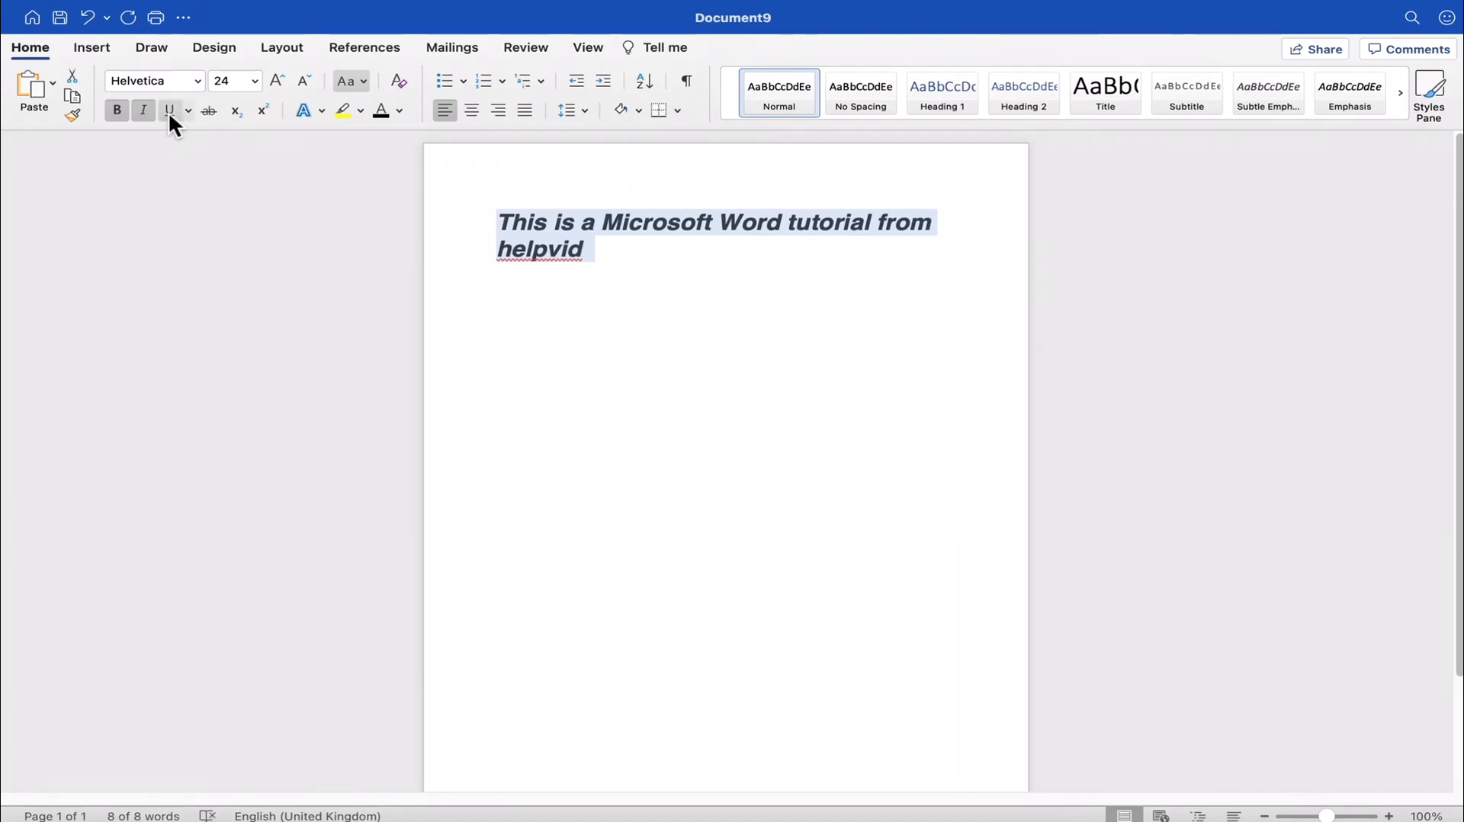
{"action": "left_click", "coordinate": [169, 112]}
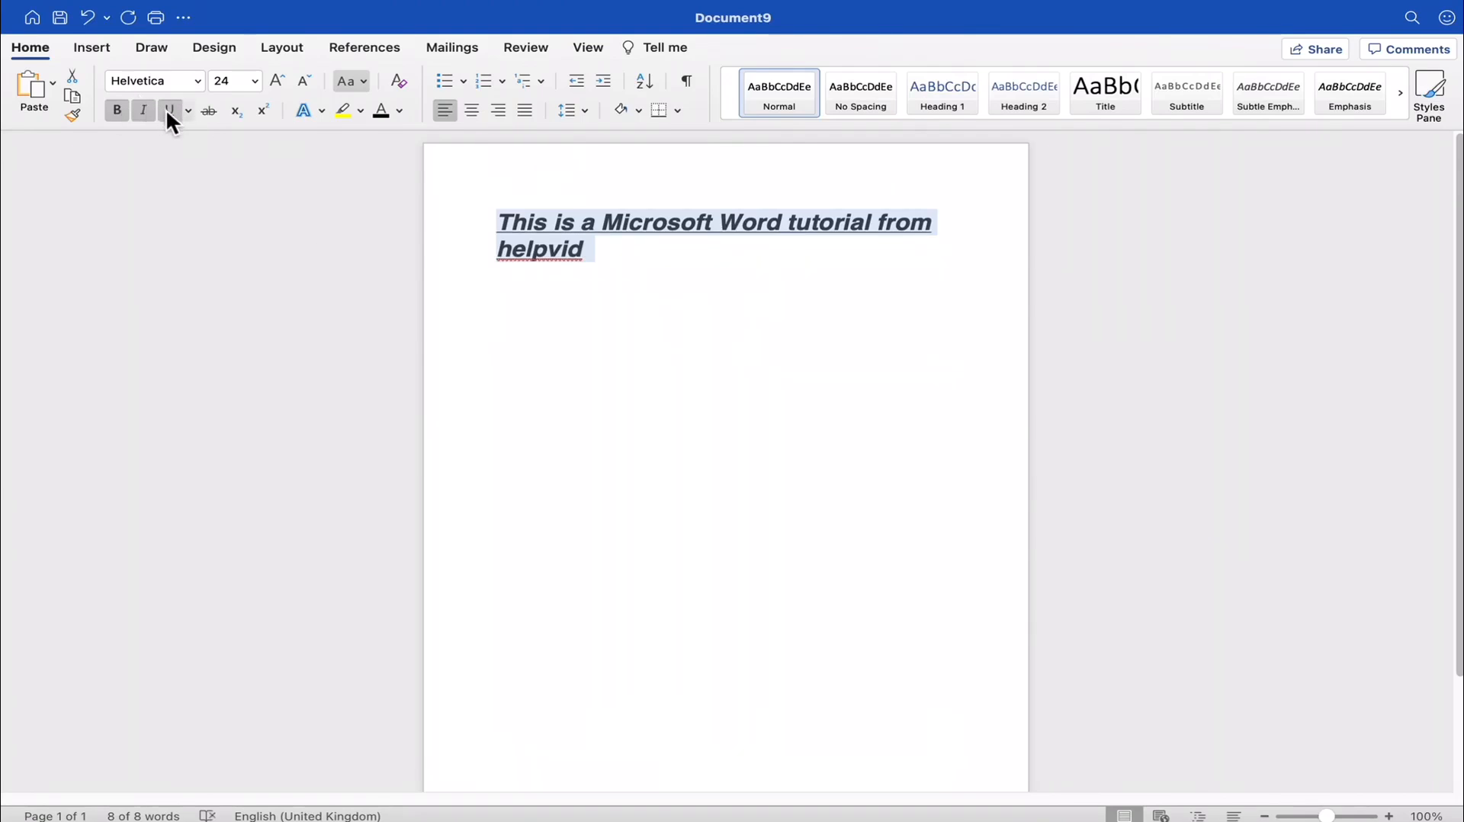
- Remove the underline, italic and bold formatting from the sentence
{"action": "left_click", "coordinate": [169, 111]}
{"action": "left_click", "coordinate": [143, 111]}
{"action": "left_click", "coordinate": [116, 110]}
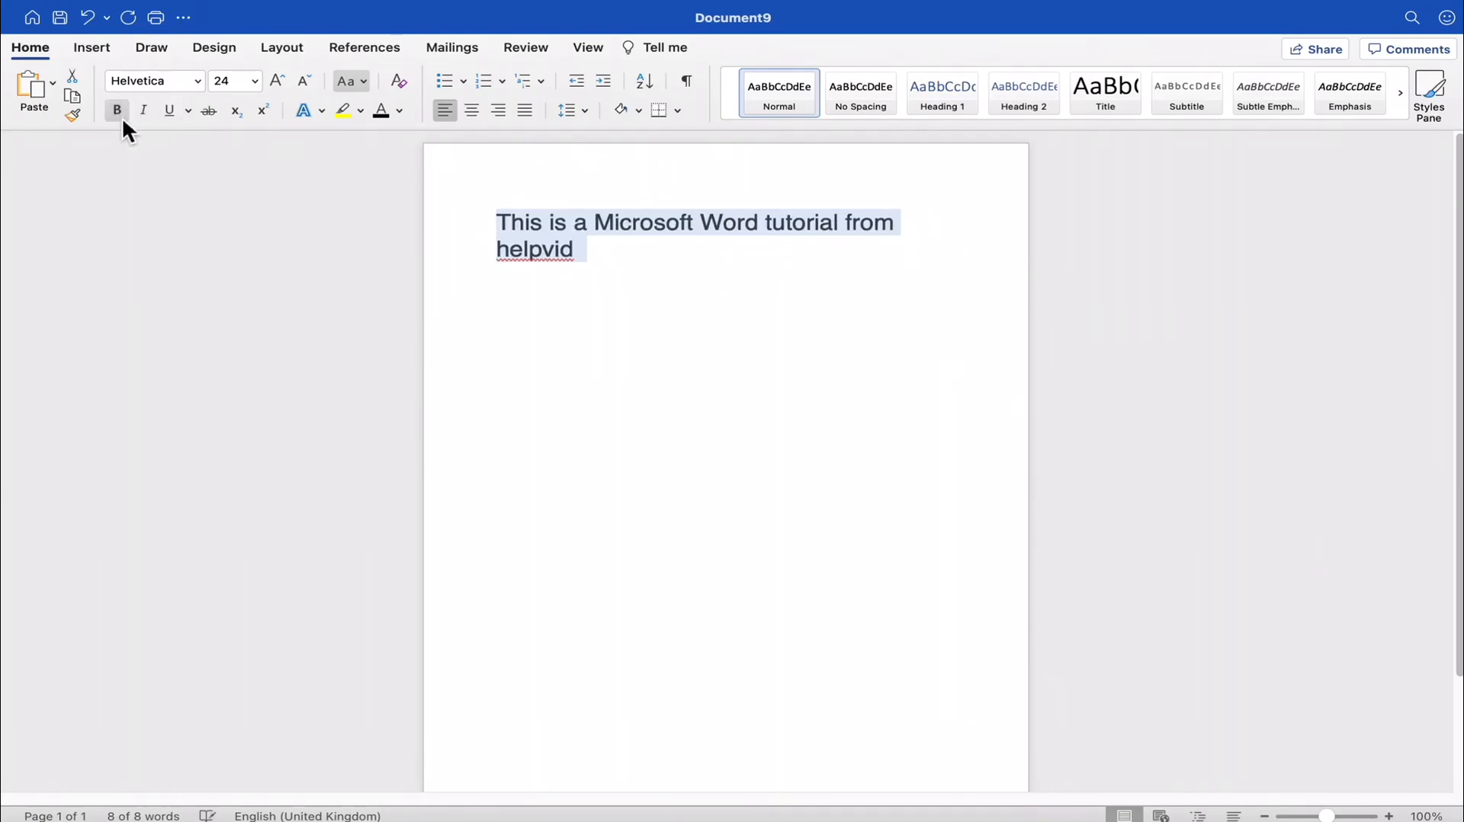
- Try yellow and pink highlighting on the whole sentence, finishing with the yellow highlight
{"action": "left_click", "coordinate": [362, 110]}
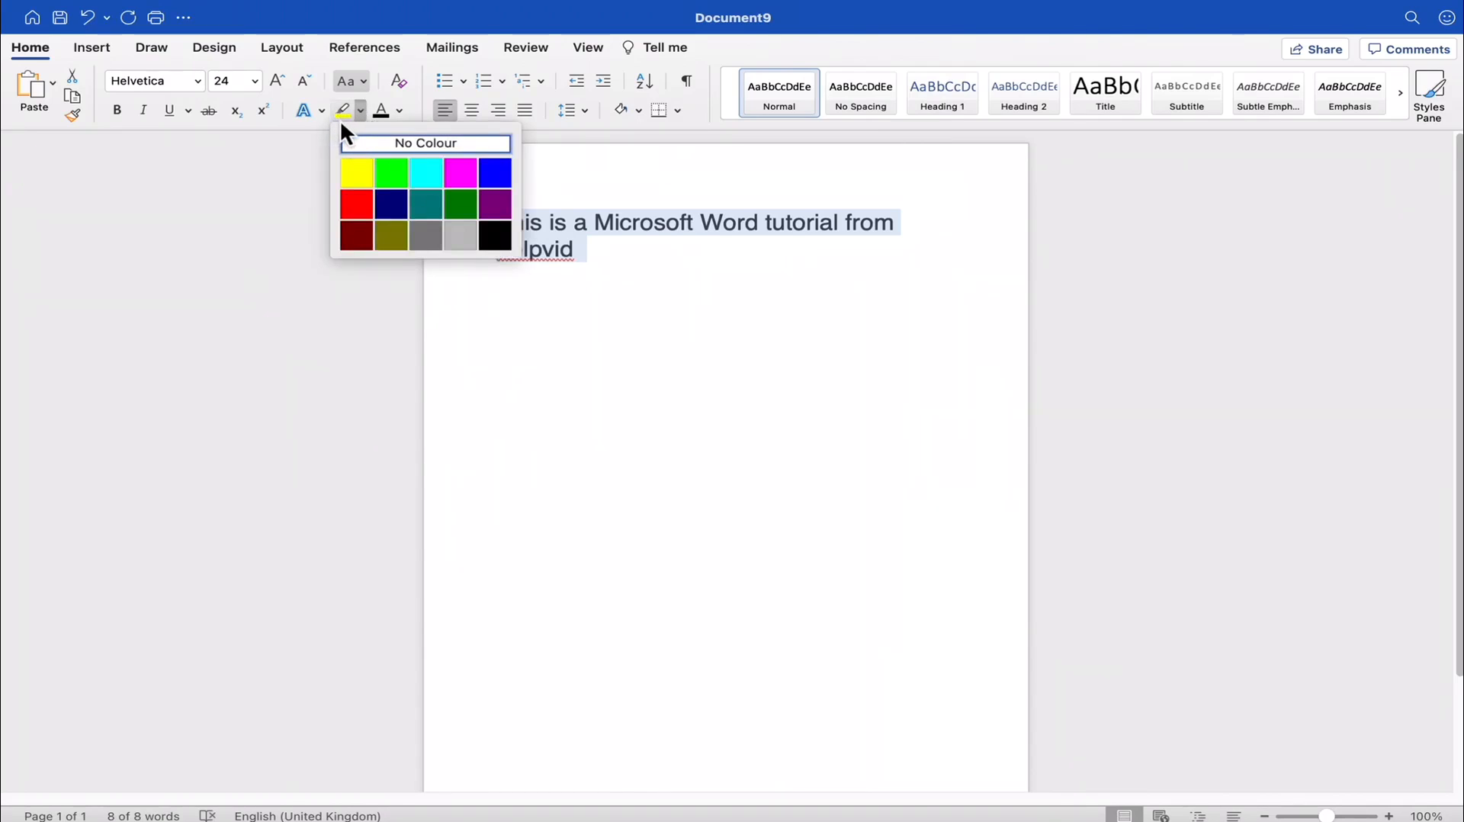
{"action": "left_click", "coordinate": [360, 164]}
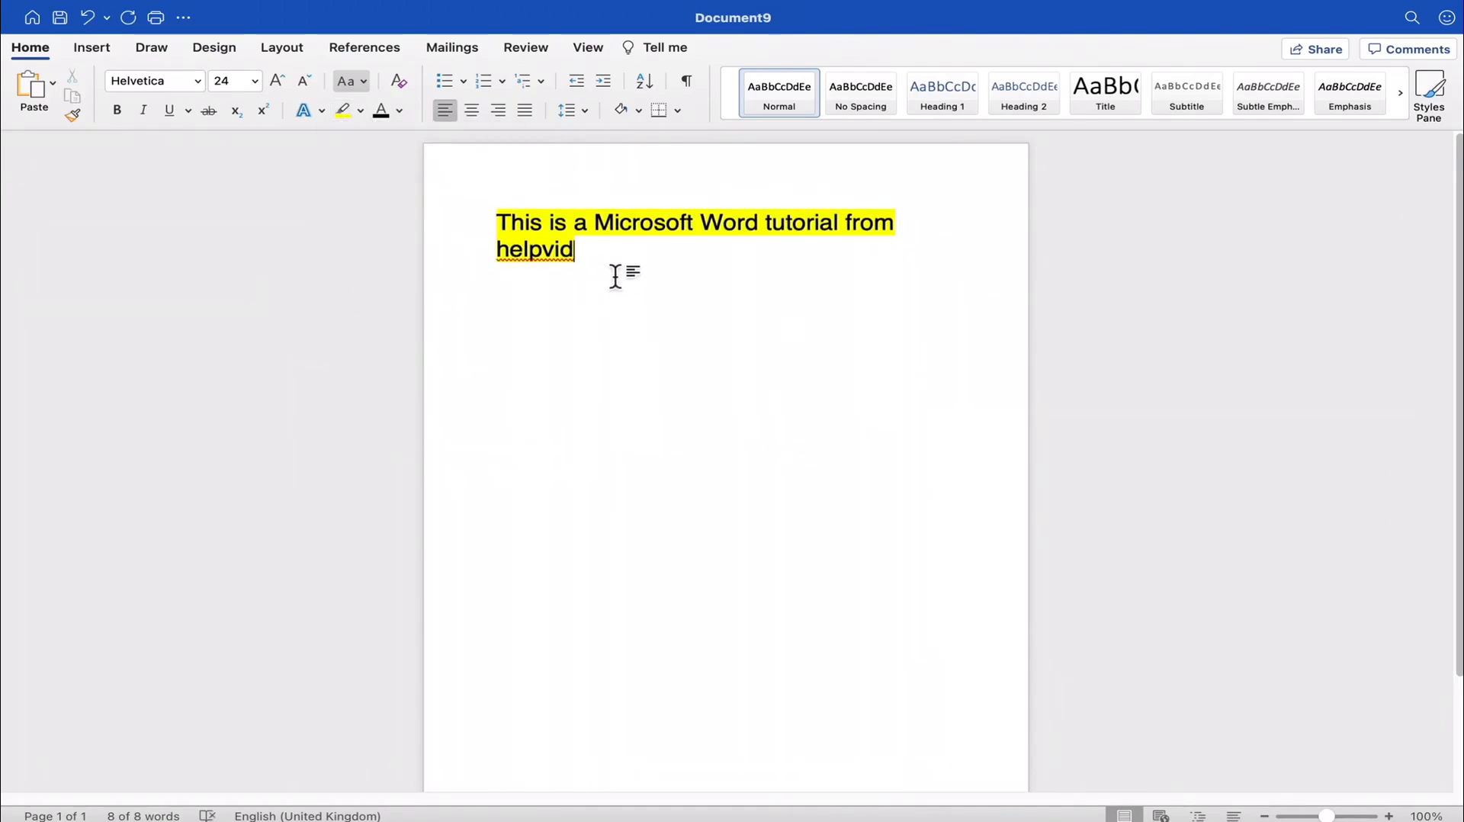
{"action": "left_click_drag", "start_coordinate": [551, 255], "coordinate": [434, 189]}
{"action": "left_click", "coordinate": [362, 119]}
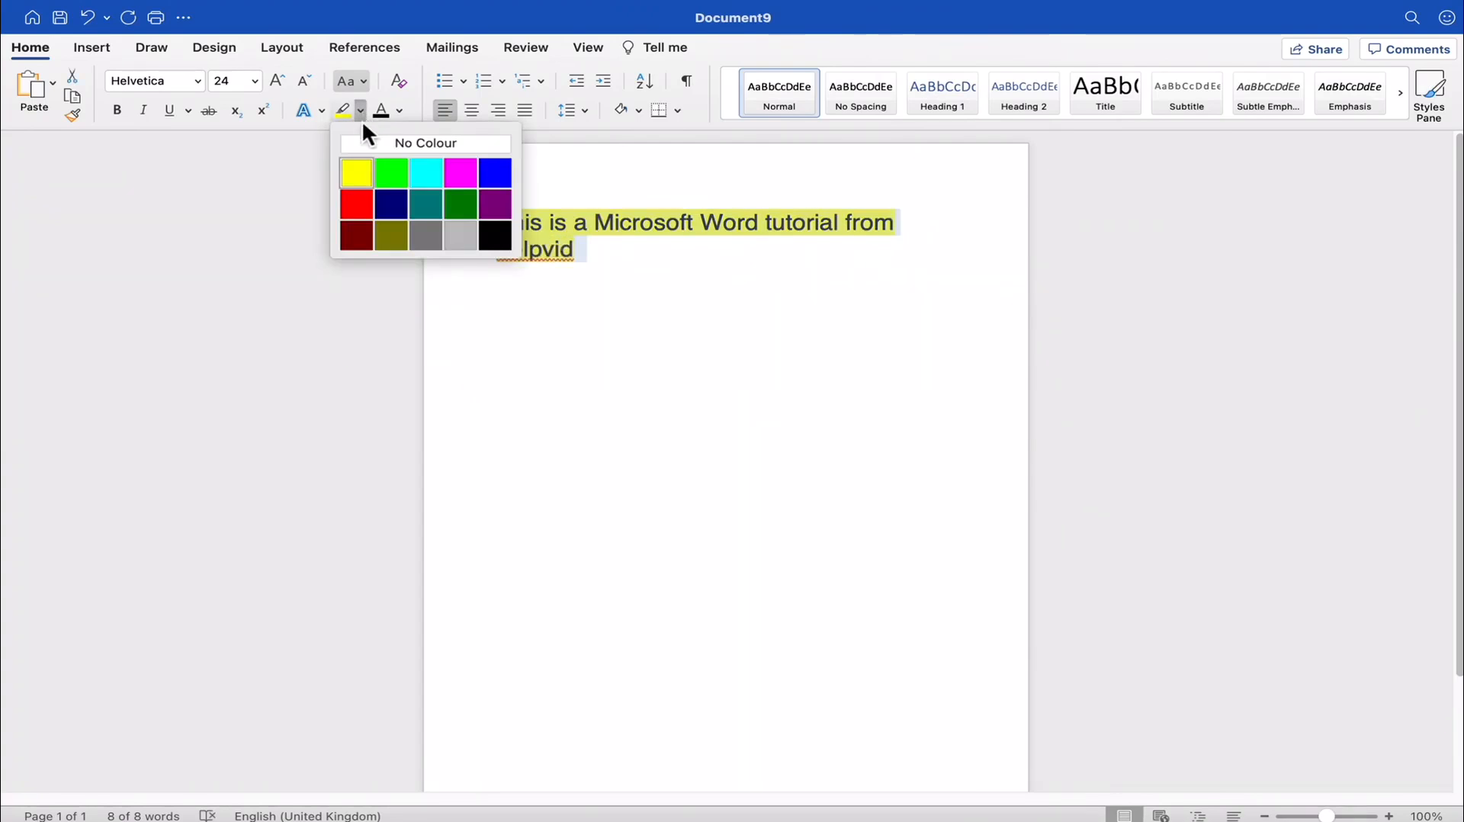
{"action": "left_click", "coordinate": [457, 174]}
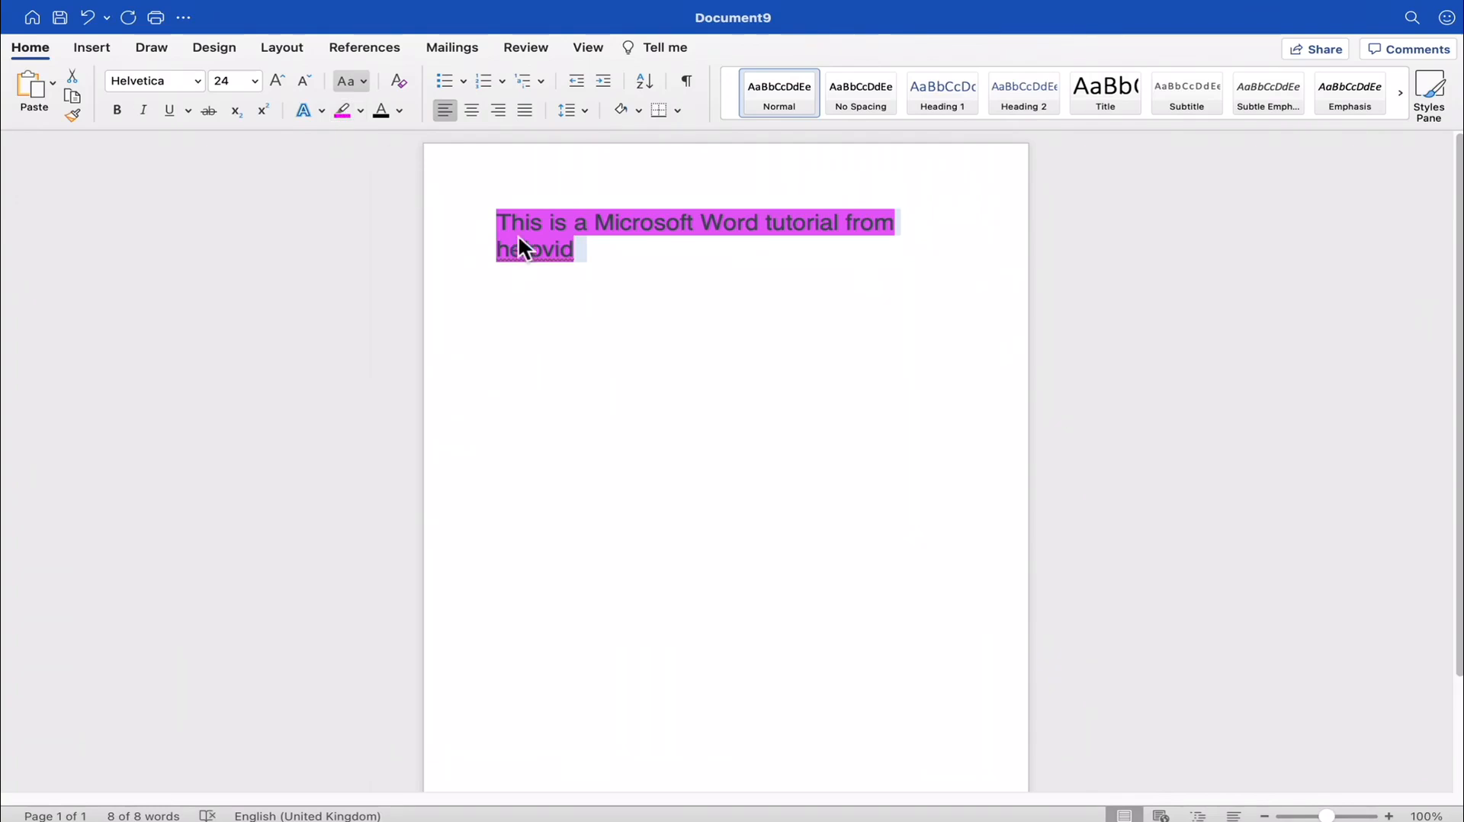
{"action": "left_click", "coordinate": [361, 112]}
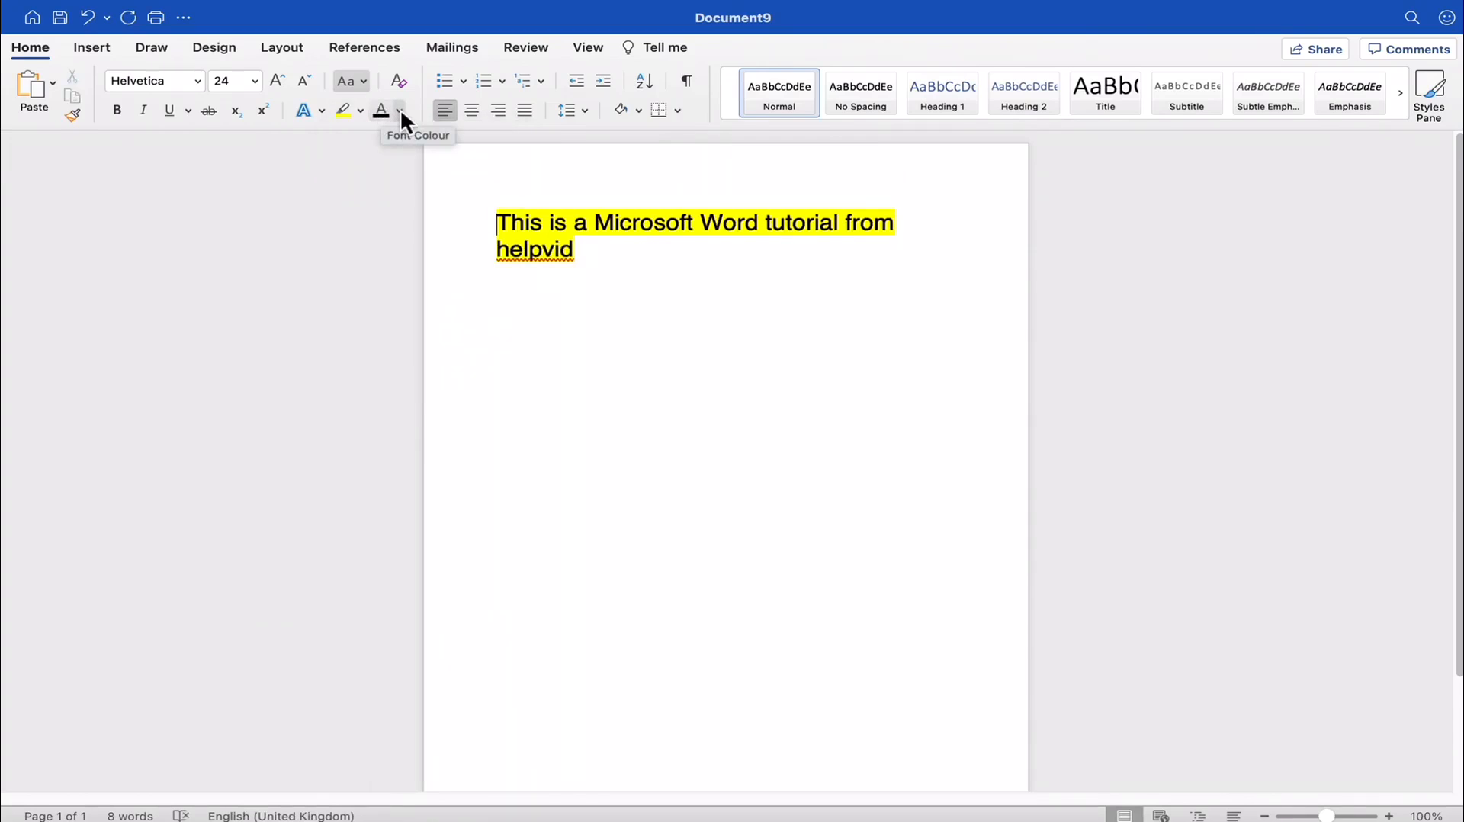
- Reselect the highlighted sentence and set its font colour to the standard red
{"action": "left_click", "coordinate": [403, 110]}
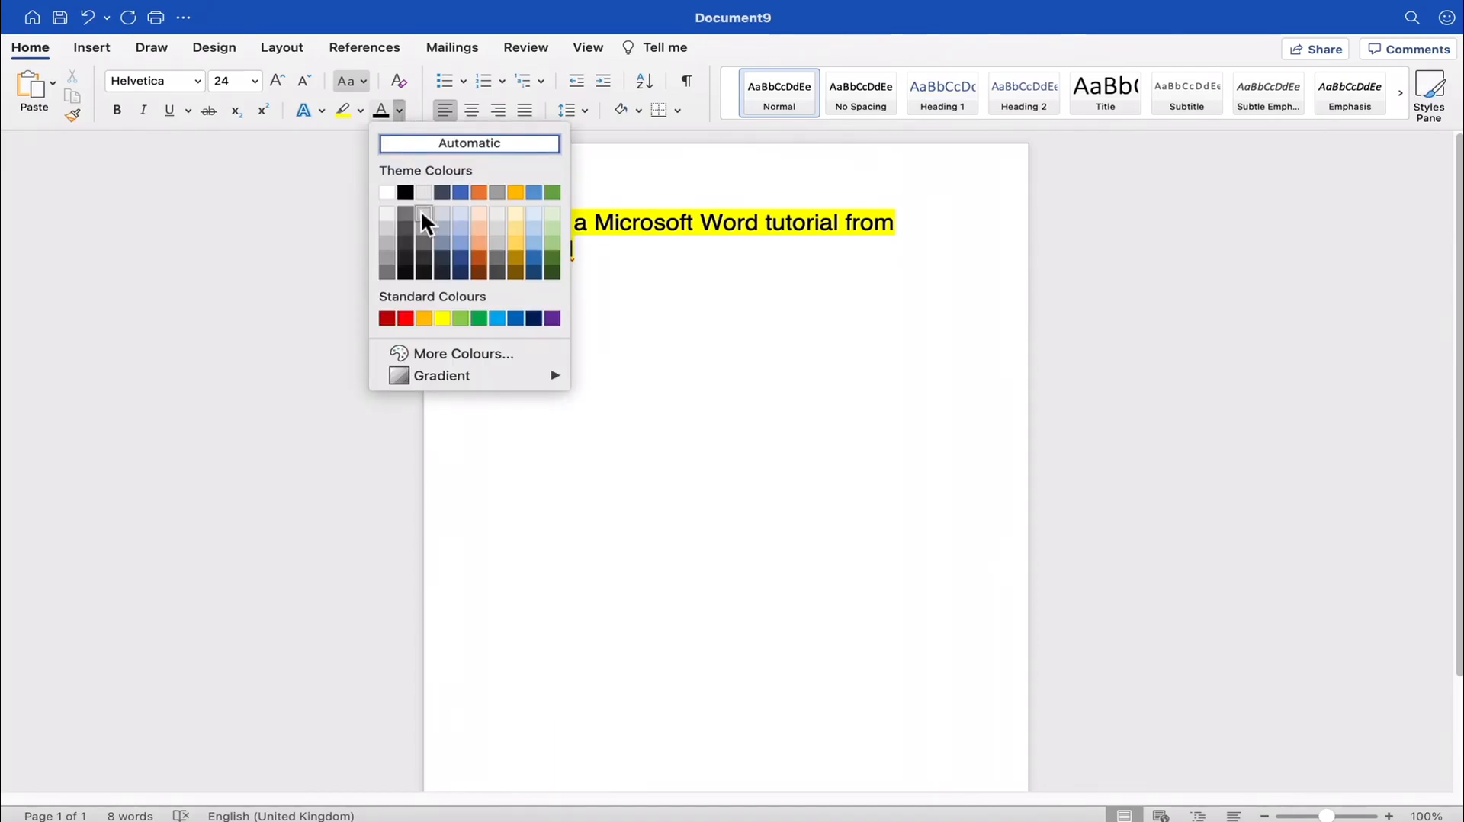
{"action": "left_click", "coordinate": [410, 316]}
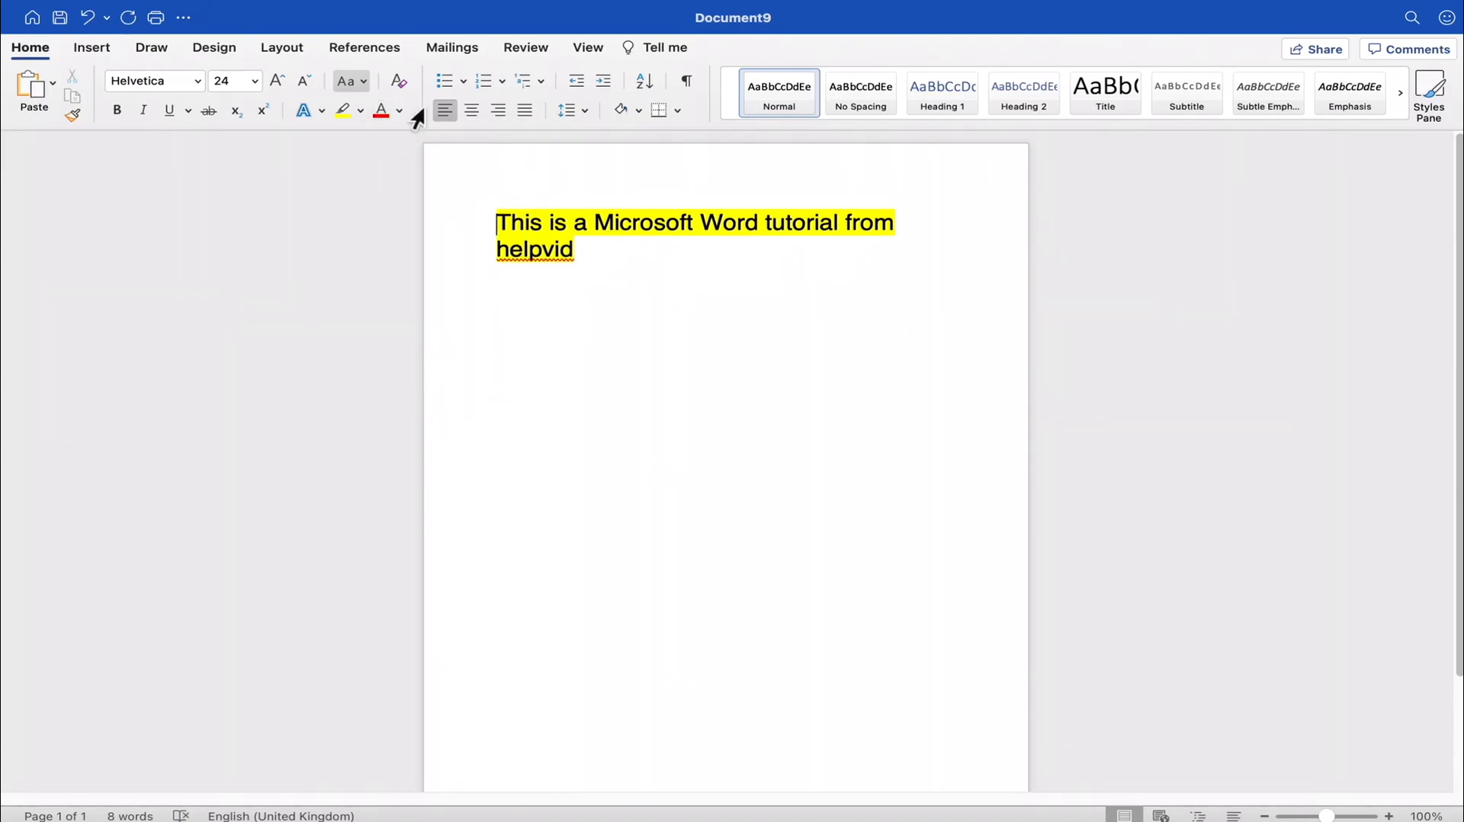
{"action": "left_click_drag", "start_coordinate": [582, 257], "coordinate": [427, 186]}
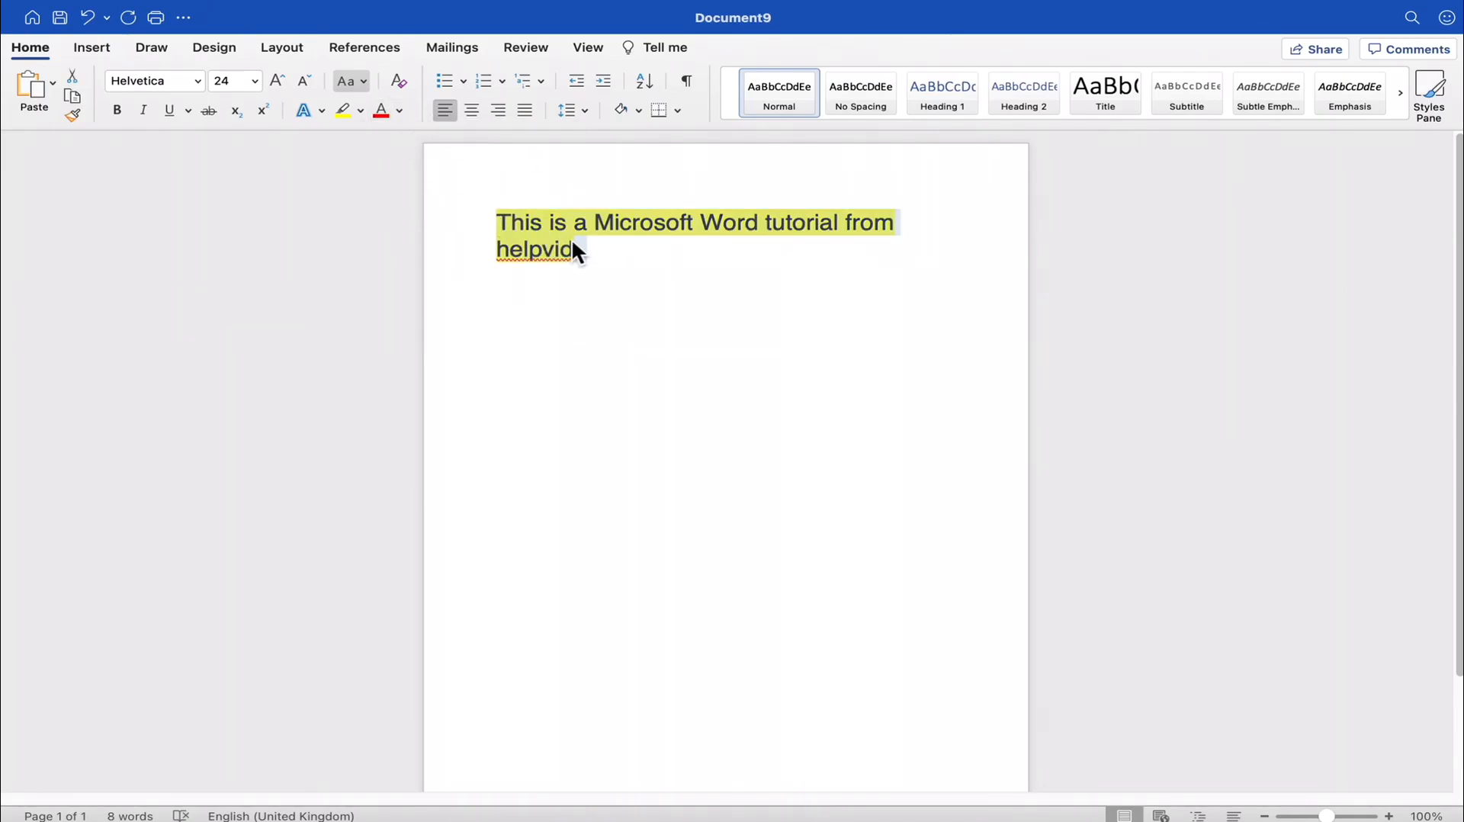
{"action": "left_click", "coordinate": [400, 110]}
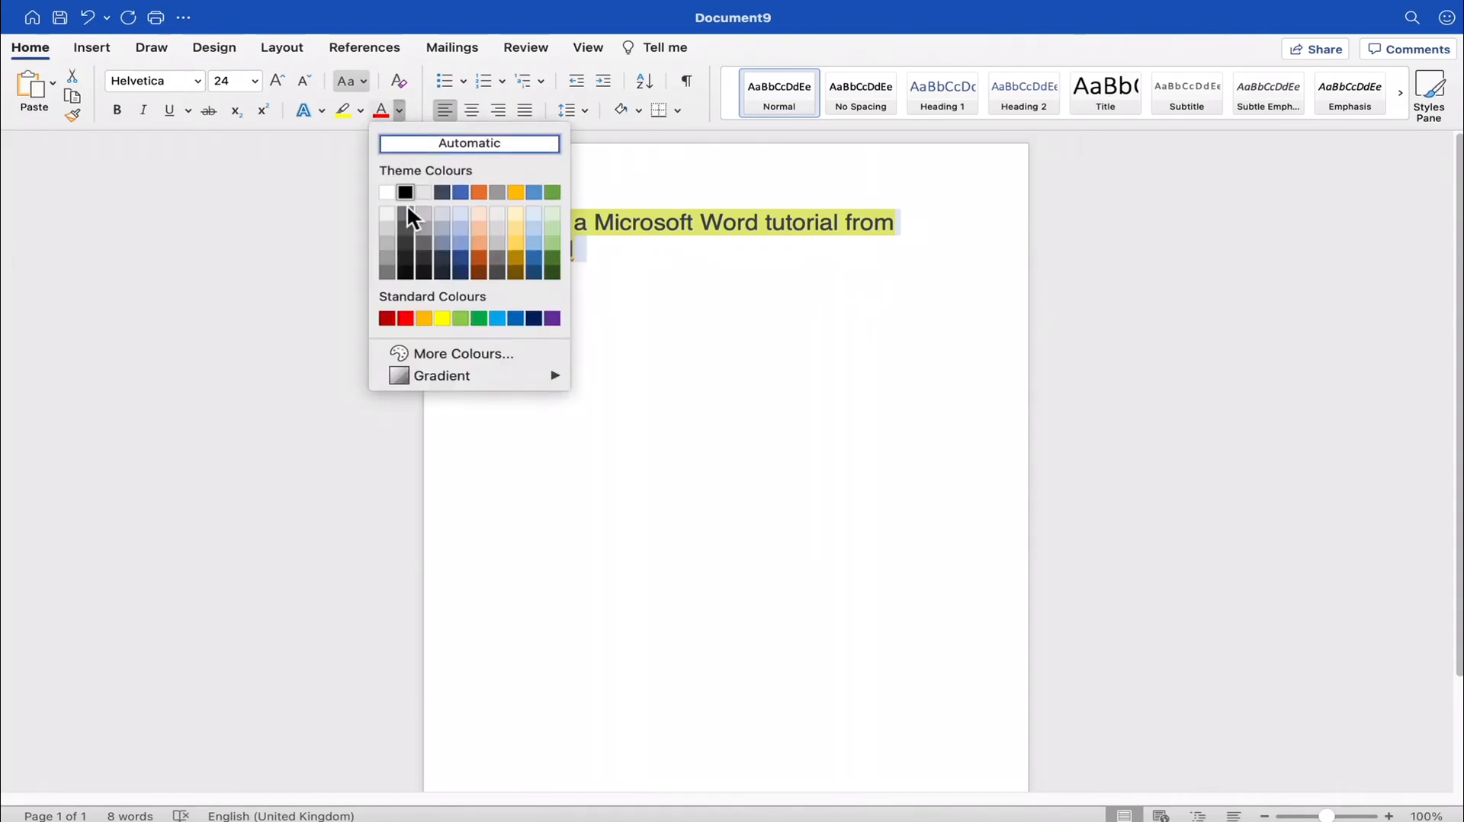
{"action": "left_click", "coordinate": [404, 317]}
{"action": "left_click", "coordinate": [525, 250]}
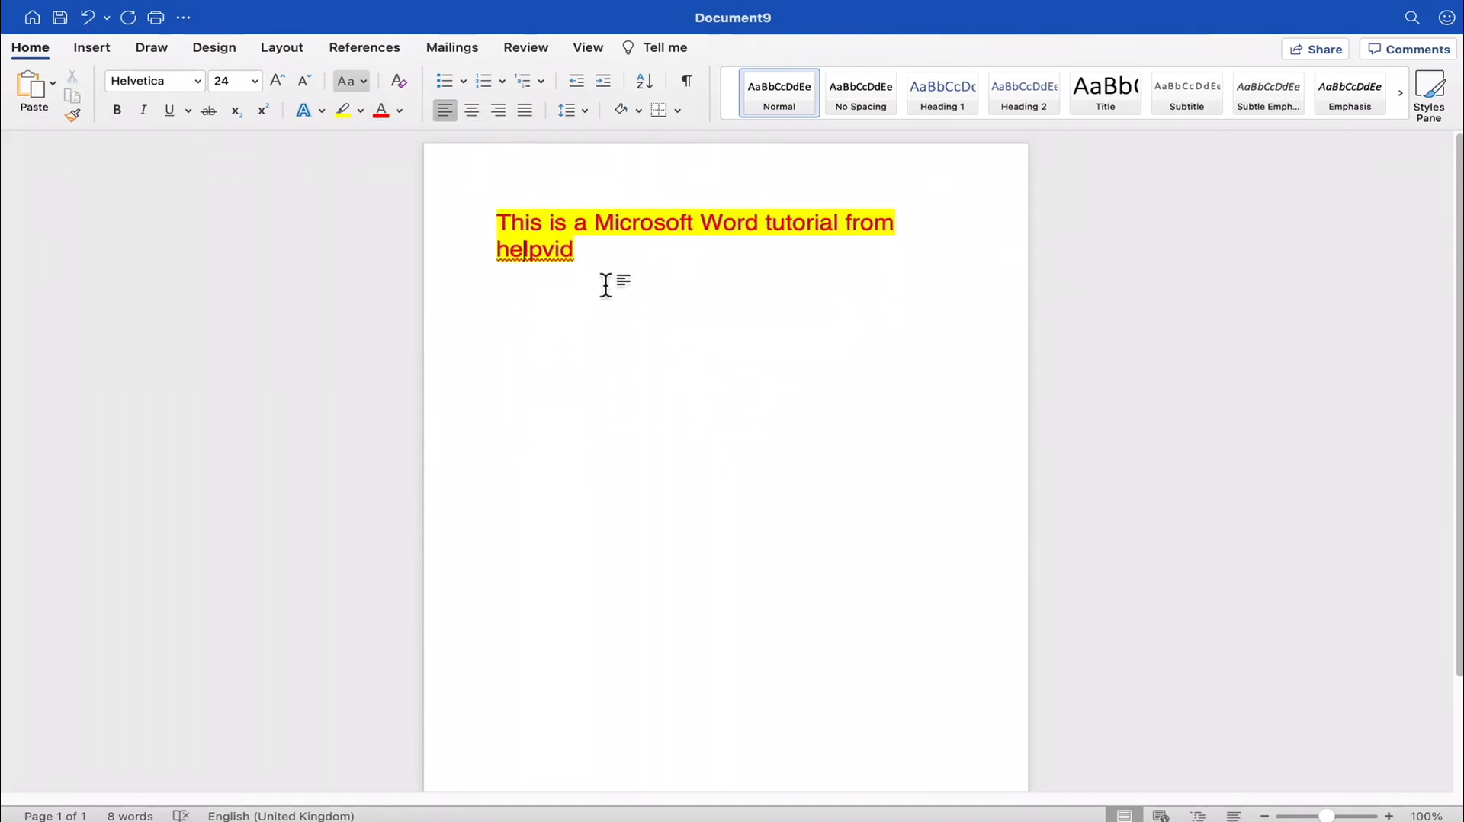
- Set the whole sentence's font colour back to black and remove its highlight with No Colour
{"action": "left_click_drag", "start_coordinate": [603, 273], "coordinate": [503, 233]}
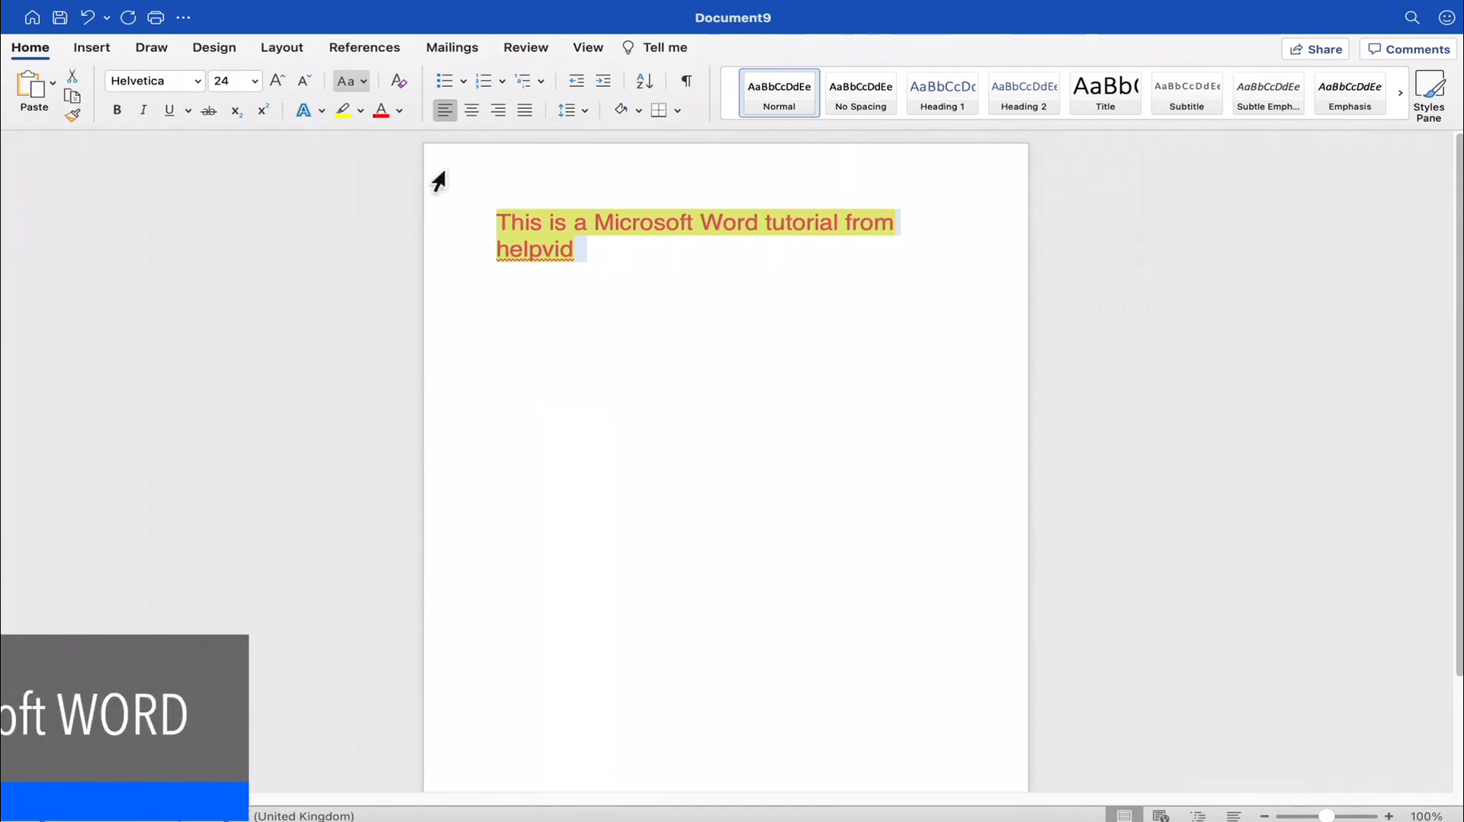
{"action": "left_click", "coordinate": [399, 111]}
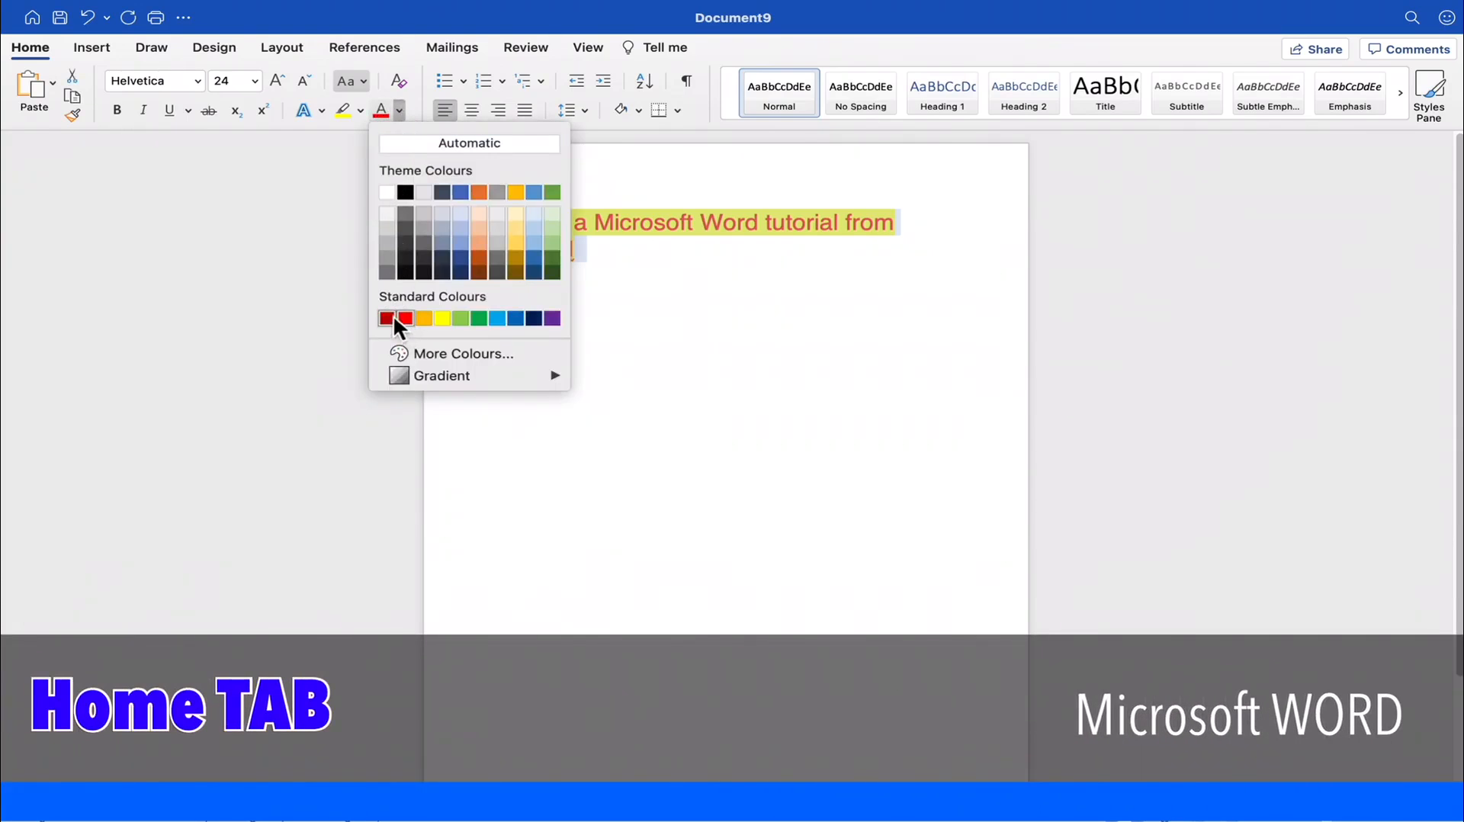
{"action": "left_click", "coordinate": [406, 192]}
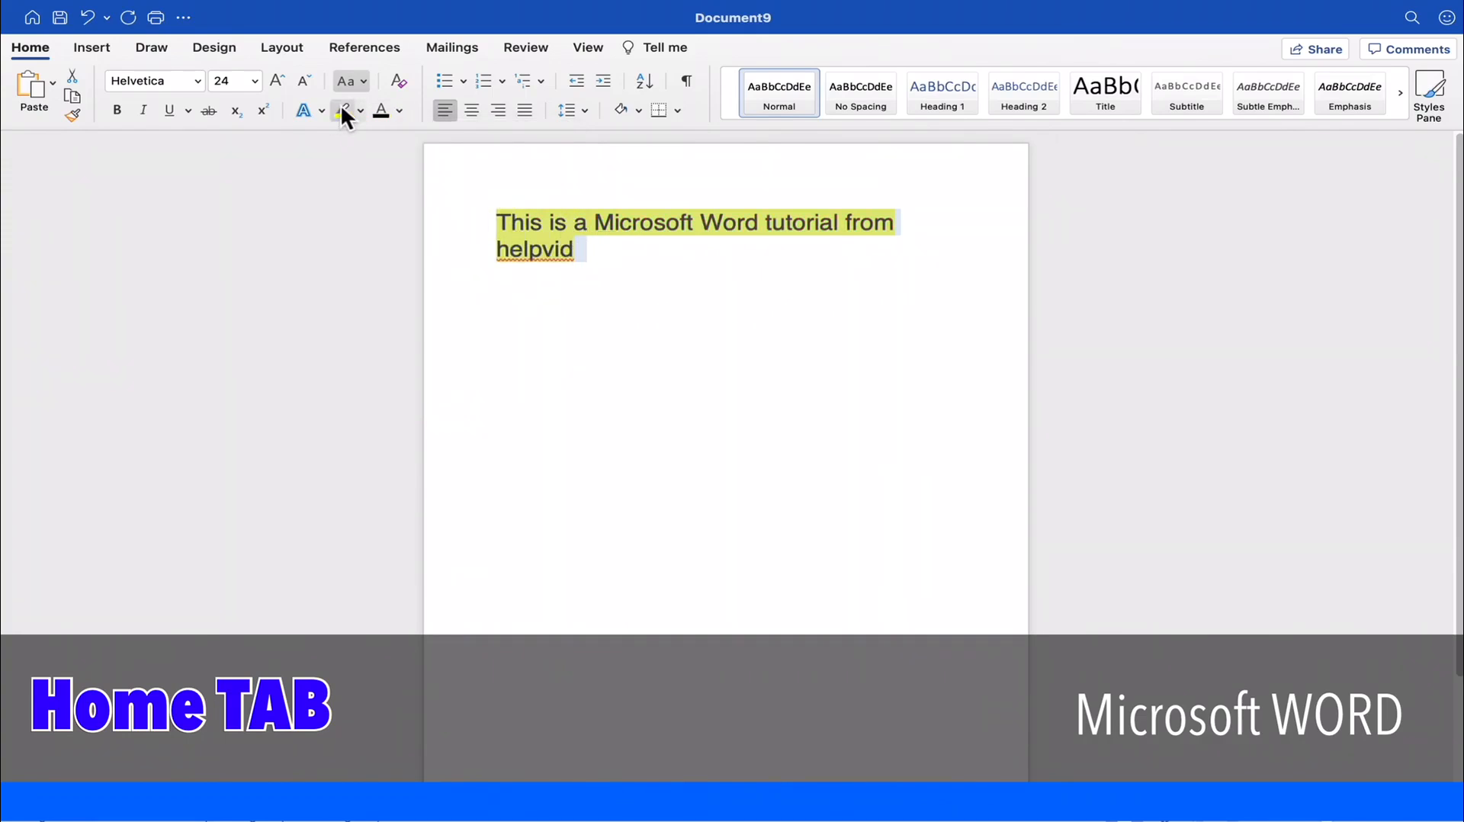
{"action": "left_click", "coordinate": [359, 110]}
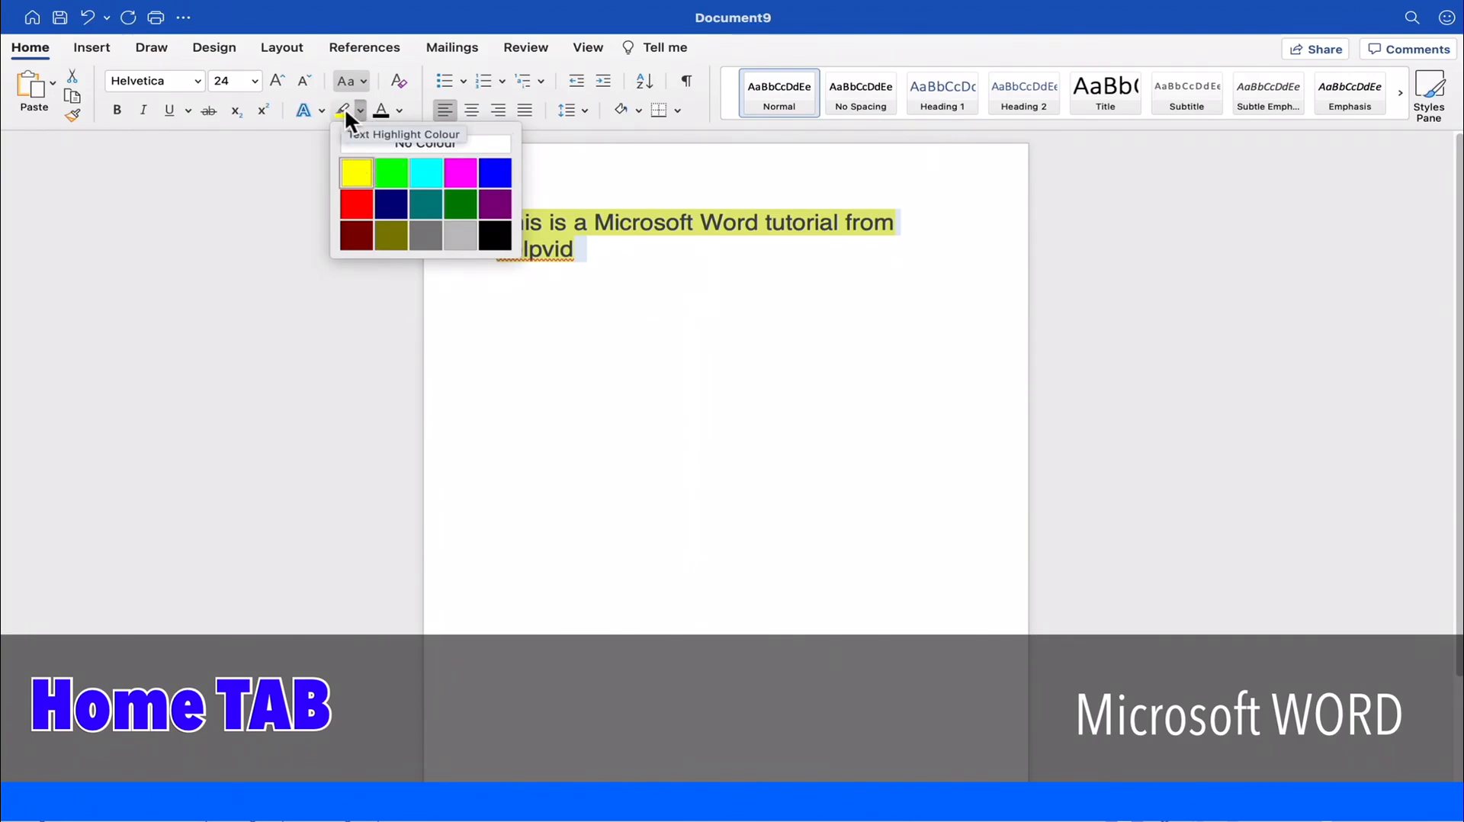
{"action": "left_click", "coordinate": [415, 145]}
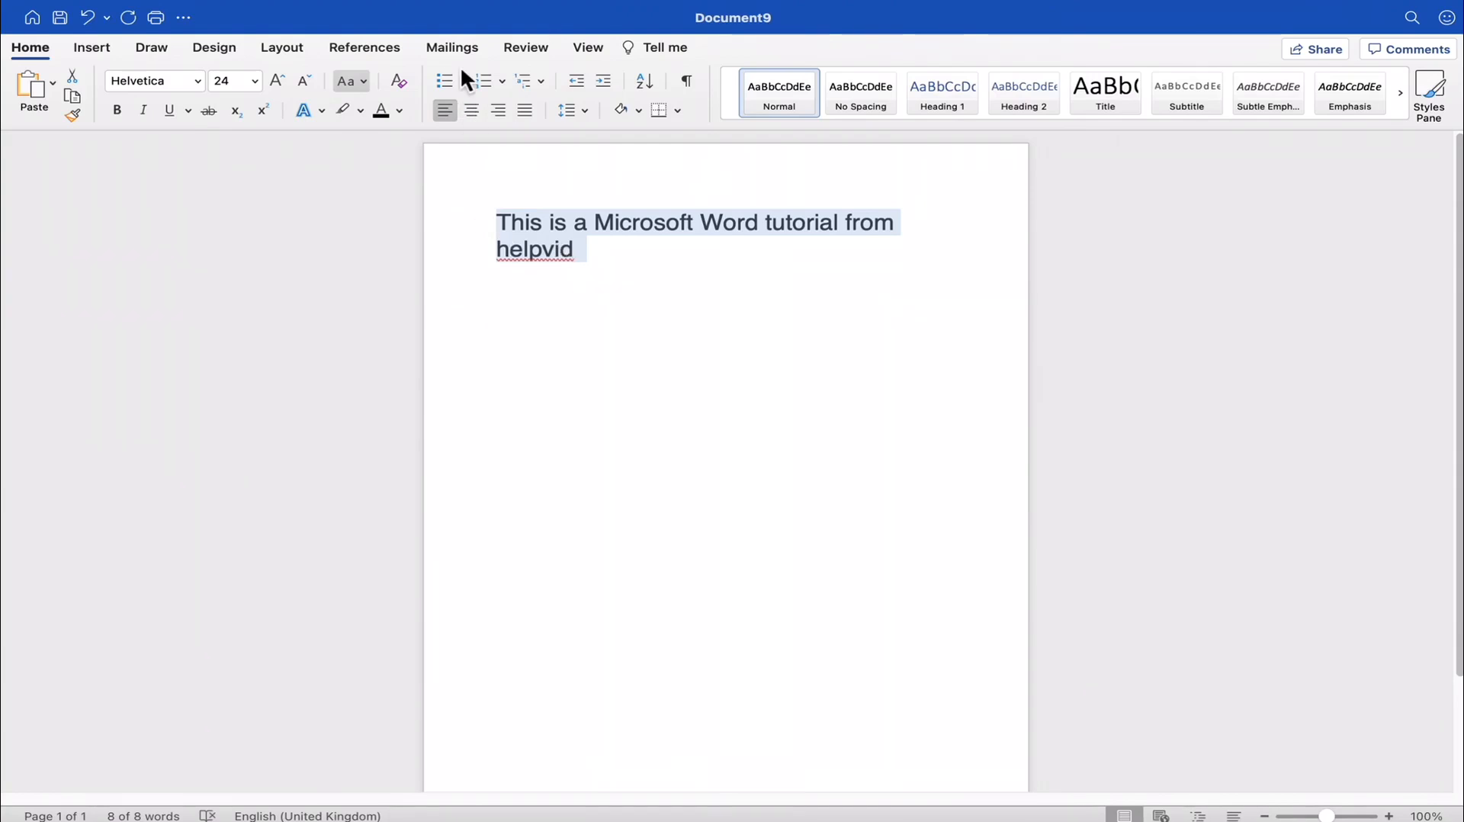
- Switch the selected sentence's case through lowercase and UPPERCASE to Capitalise Each Word
{"action": "left_click", "coordinate": [362, 79]}
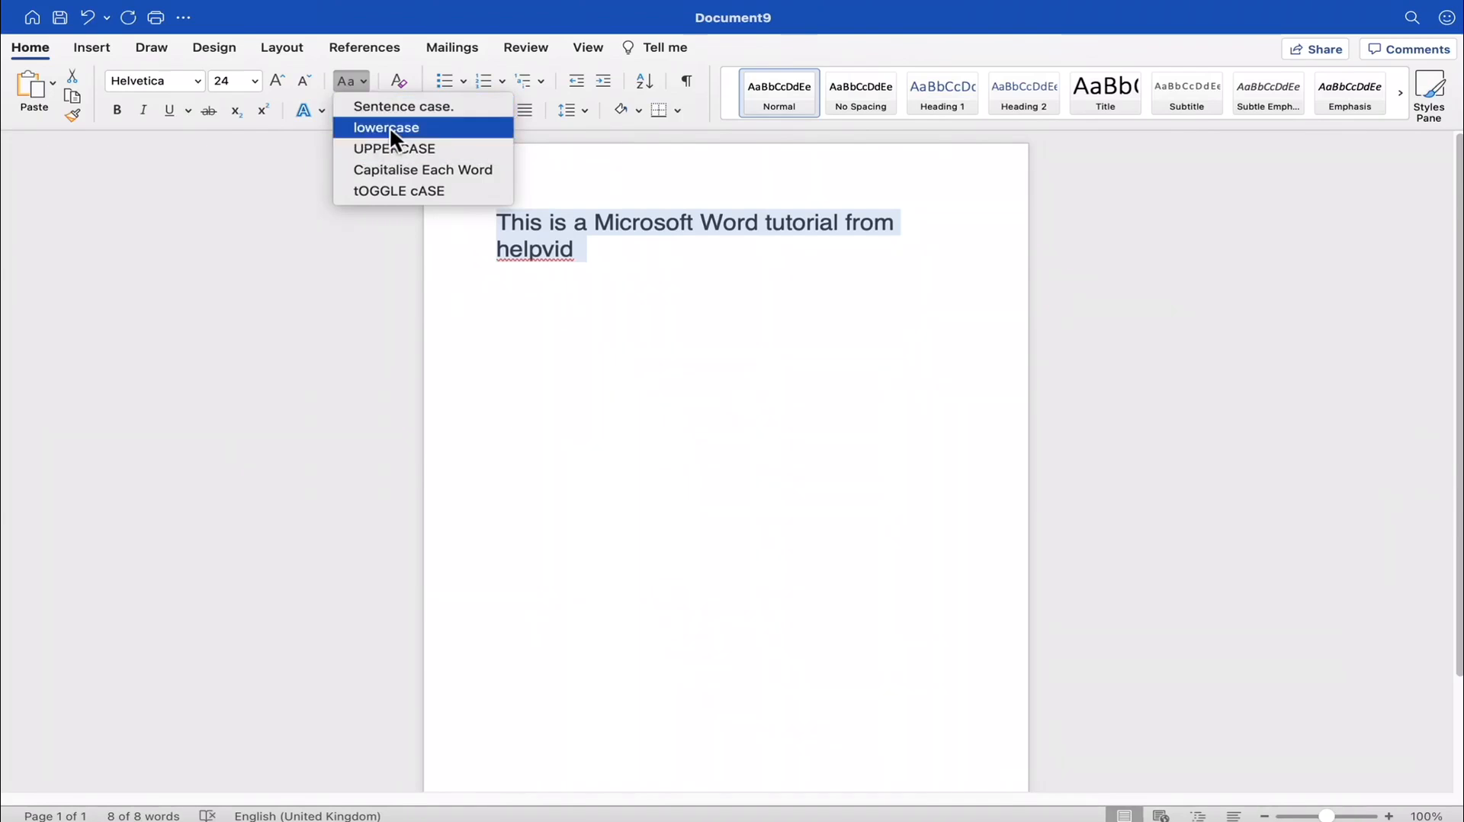
{"action": "left_click", "coordinate": [391, 128]}
{"action": "left_click", "coordinate": [368, 82]}
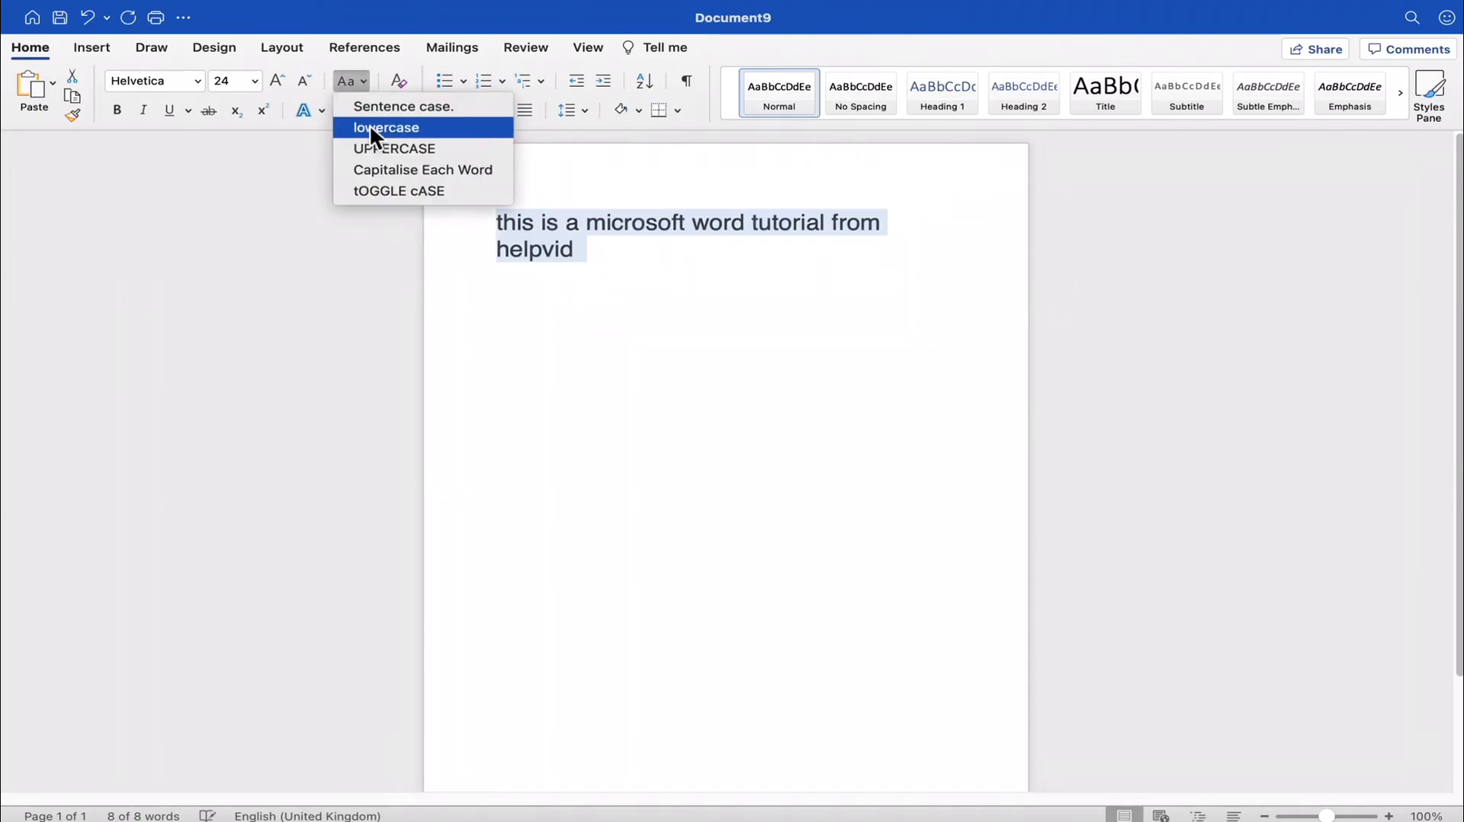
{"action": "left_click", "coordinate": [378, 145]}
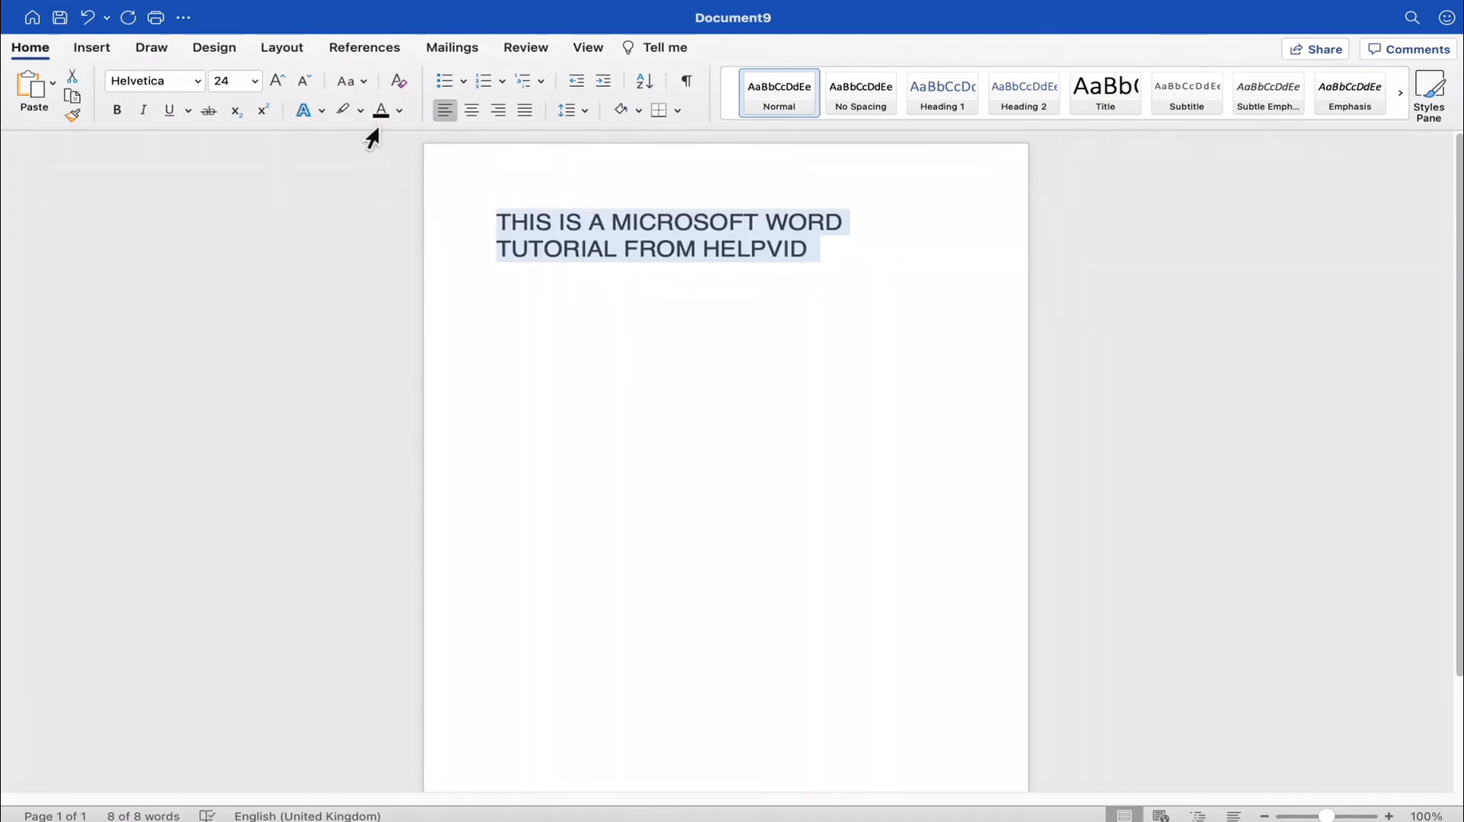
{"action": "left_click", "coordinate": [358, 81]}
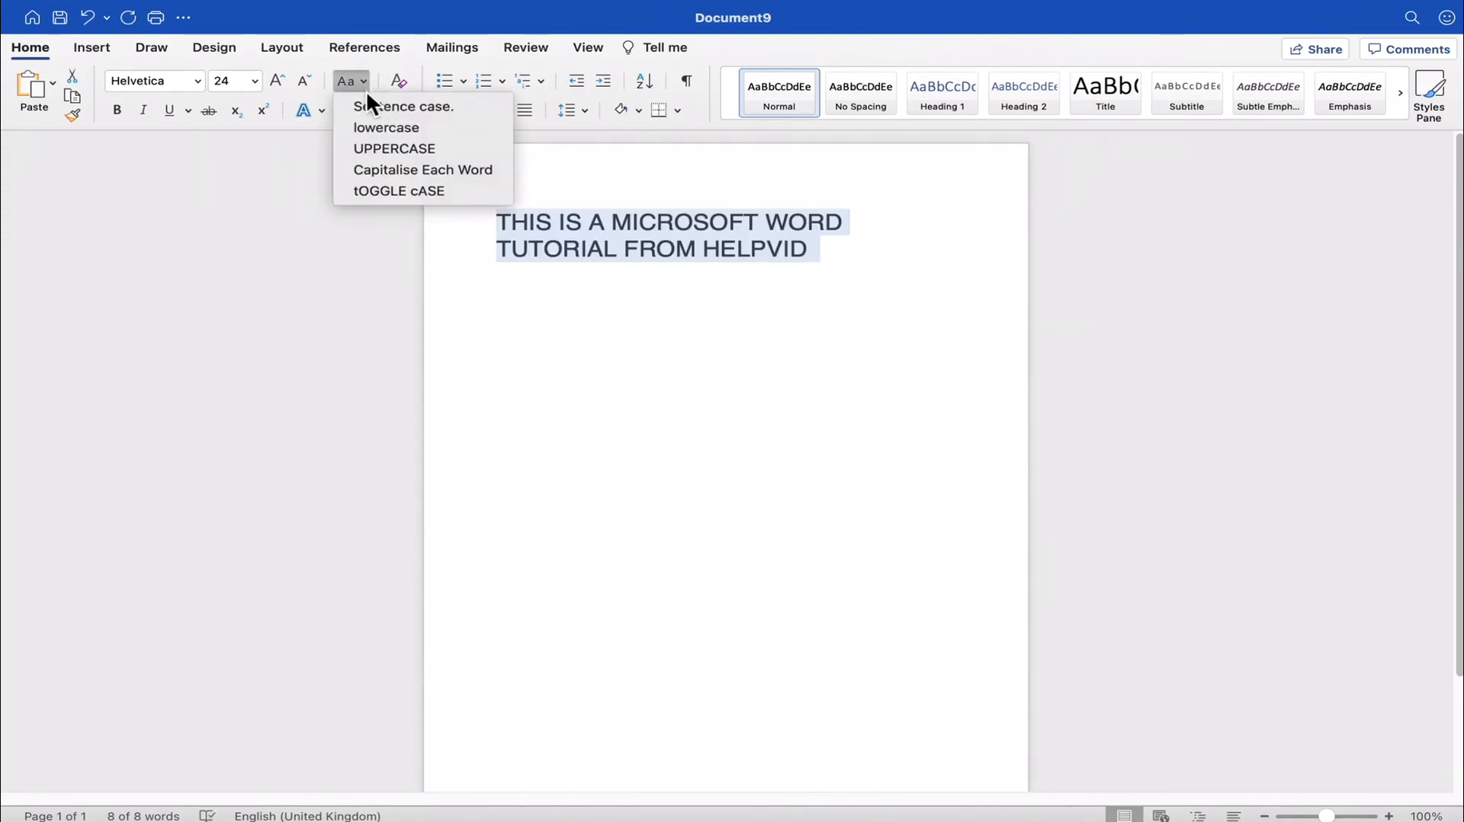
{"action": "left_click", "coordinate": [393, 171]}
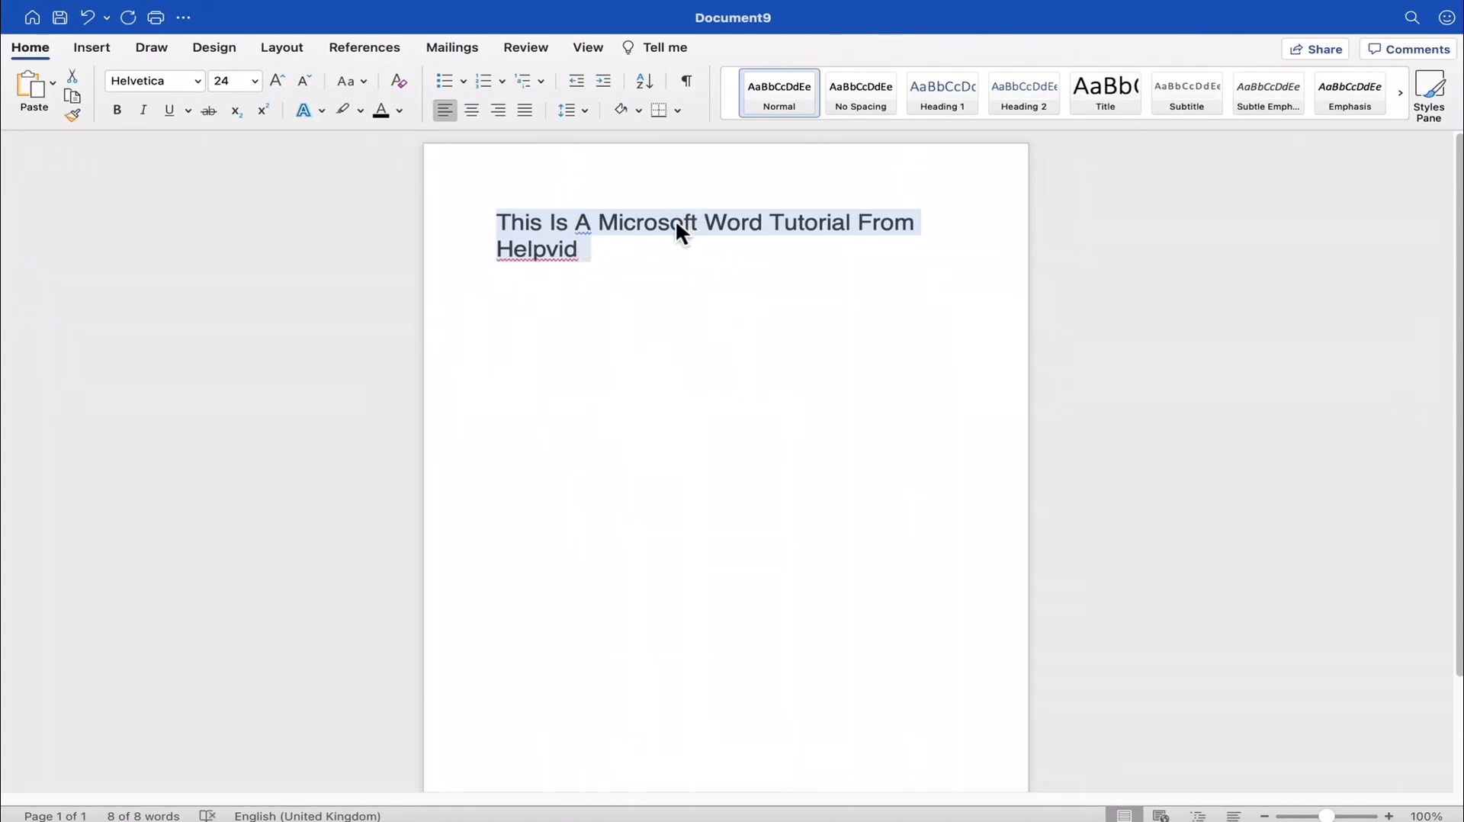
- Reselect the whole sentence and change its case to UPPERCASE
{"action": "left_click", "coordinate": [617, 257]}
{"action": "left_click_drag", "start_coordinate": [604, 262], "coordinate": [364, 125]}
{"action": "left_click", "coordinate": [367, 83]}
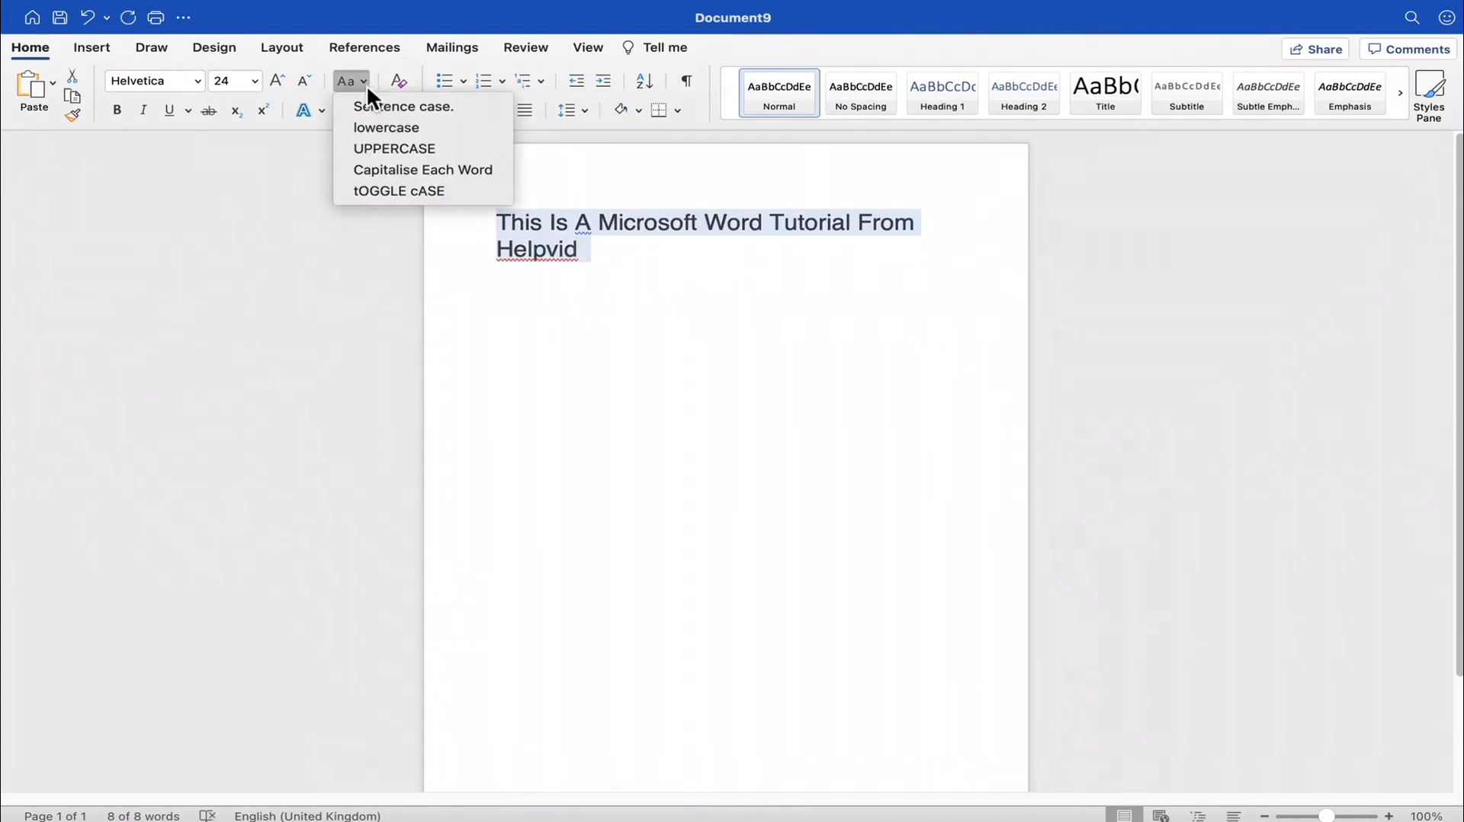
{"action": "left_click", "coordinate": [398, 147]}
{"action": "left_click", "coordinate": [653, 265]}
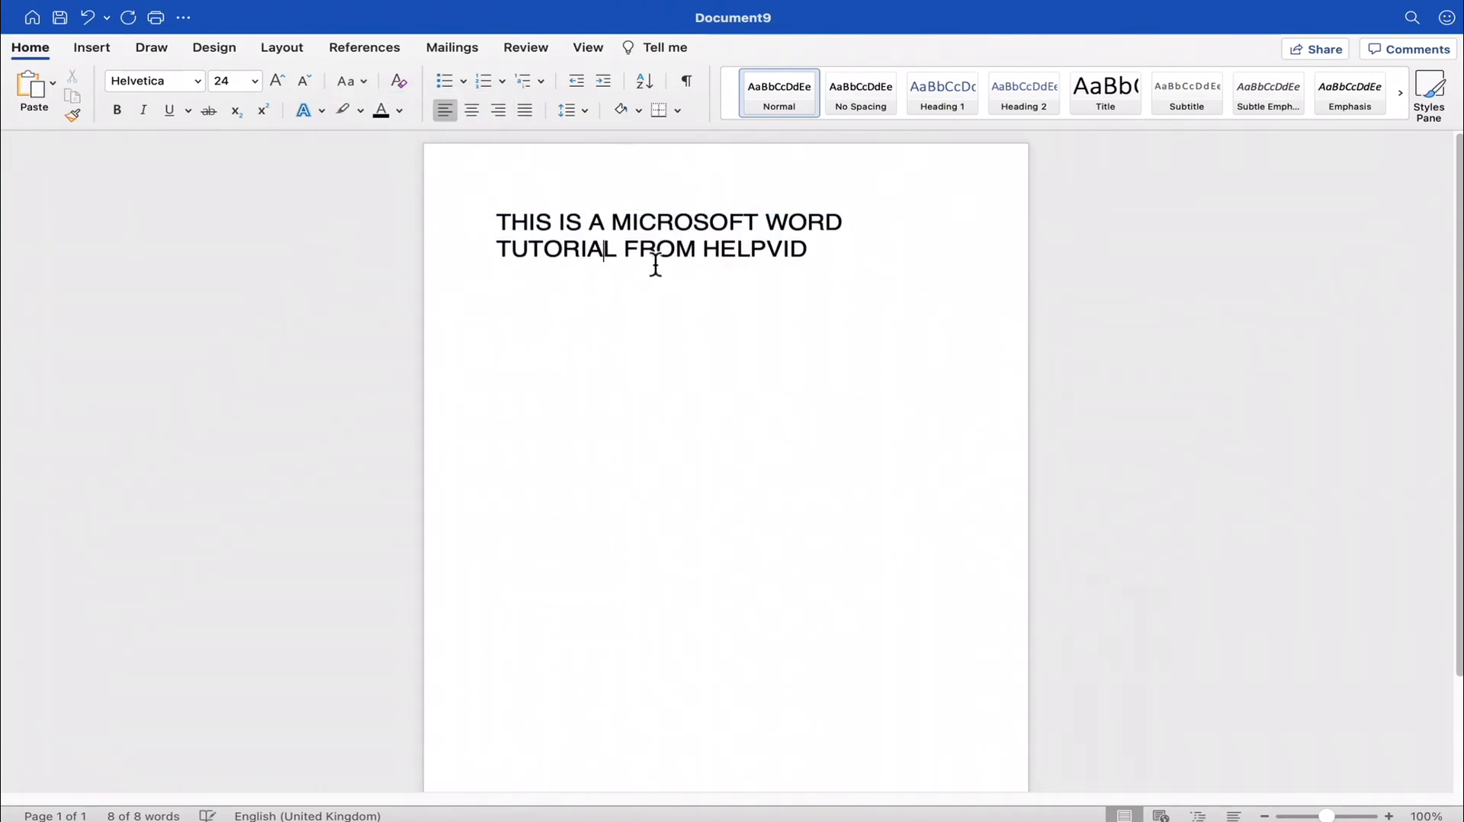
- Select the uppercase sentence and change its case to Capitalise Each Word
{"action": "left_click_drag", "start_coordinate": [839, 268], "coordinate": [479, 220]}
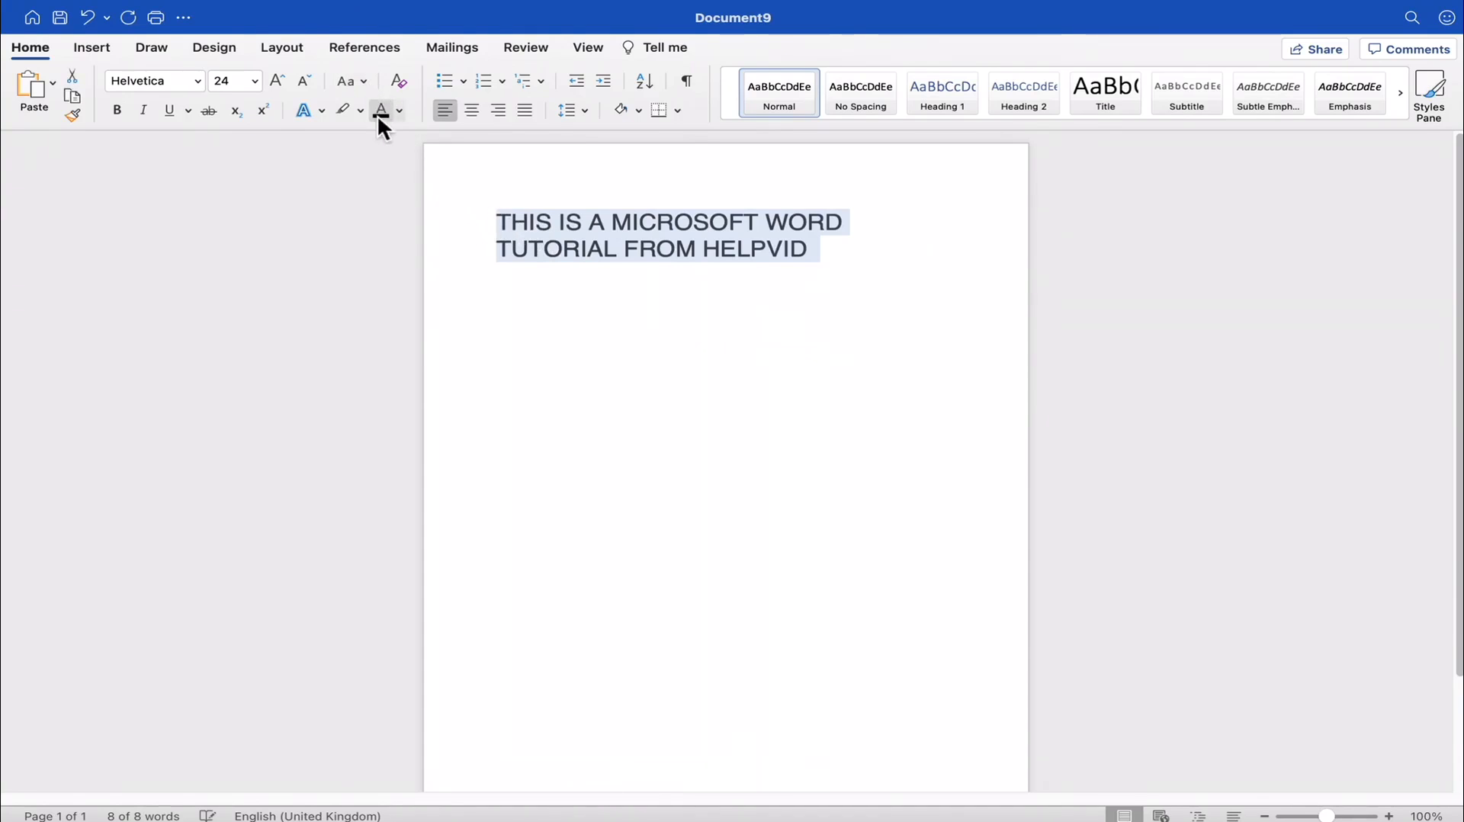
{"action": "left_click", "coordinate": [369, 76]}
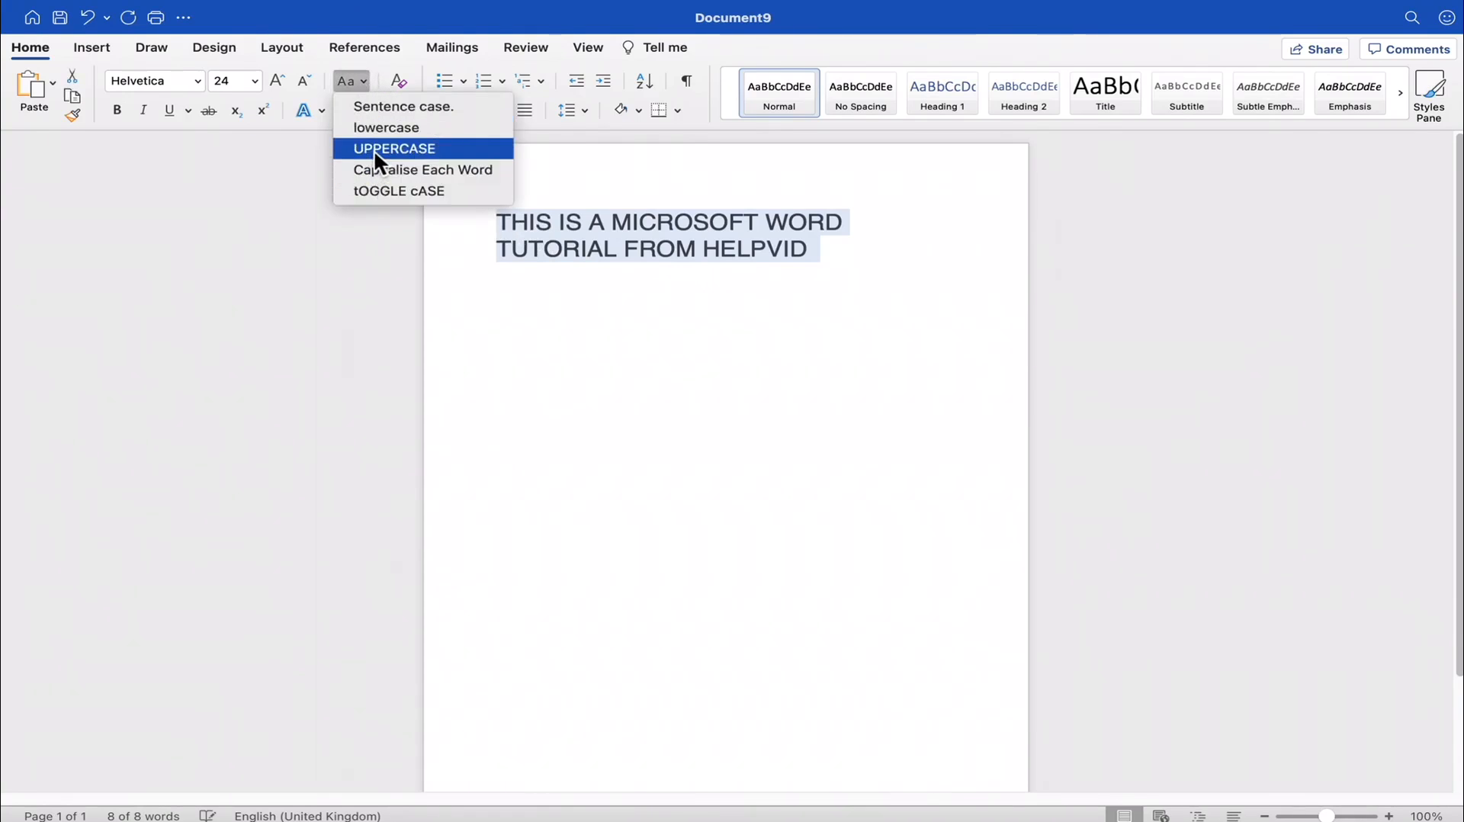
{"action": "left_click", "coordinate": [405, 170]}
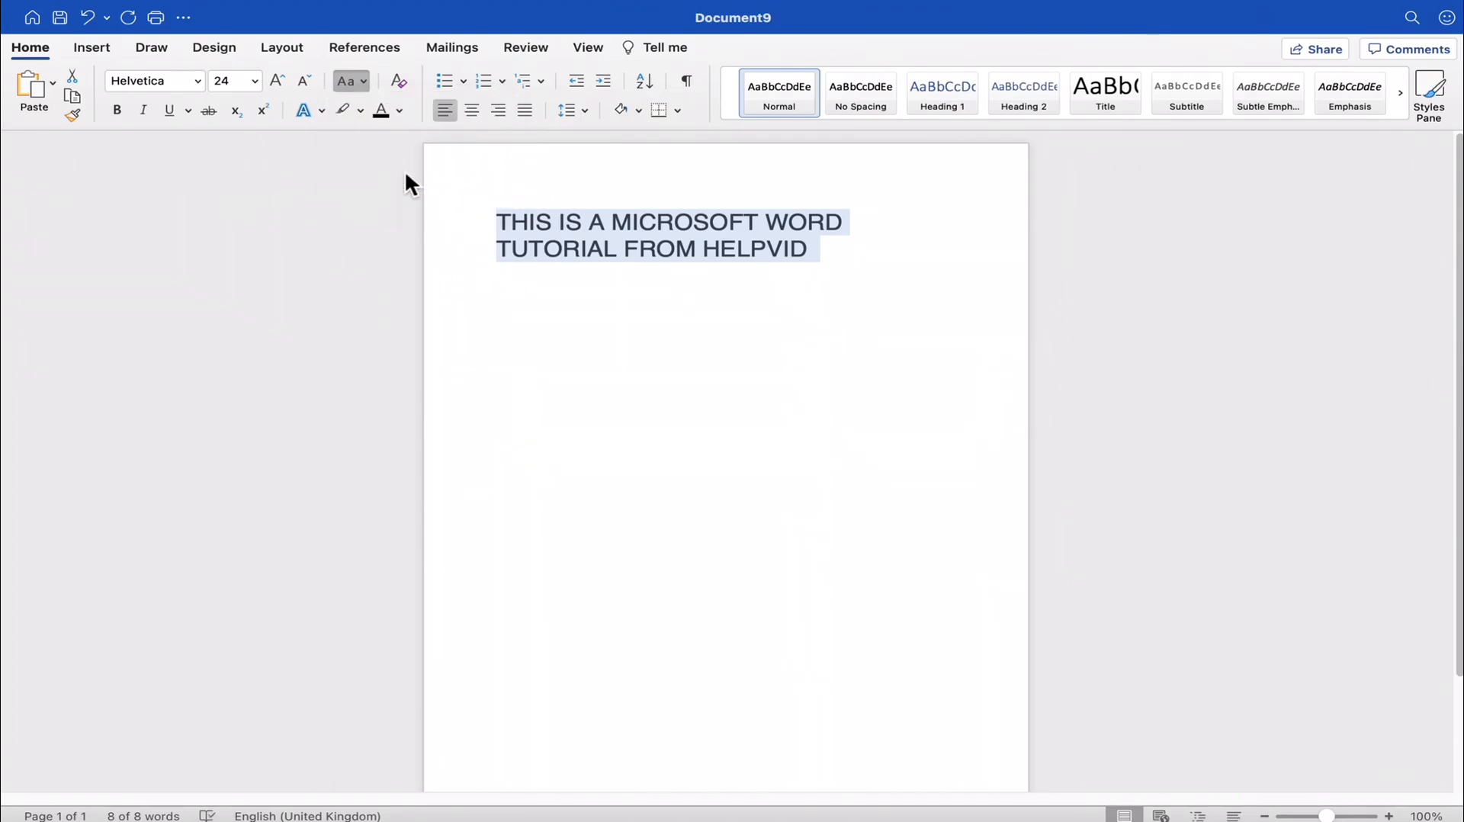
{"action": "left_click", "coordinate": [536, 237]}
{"action": "left_click_drag", "start_coordinate": [585, 247], "coordinate": [481, 235]}
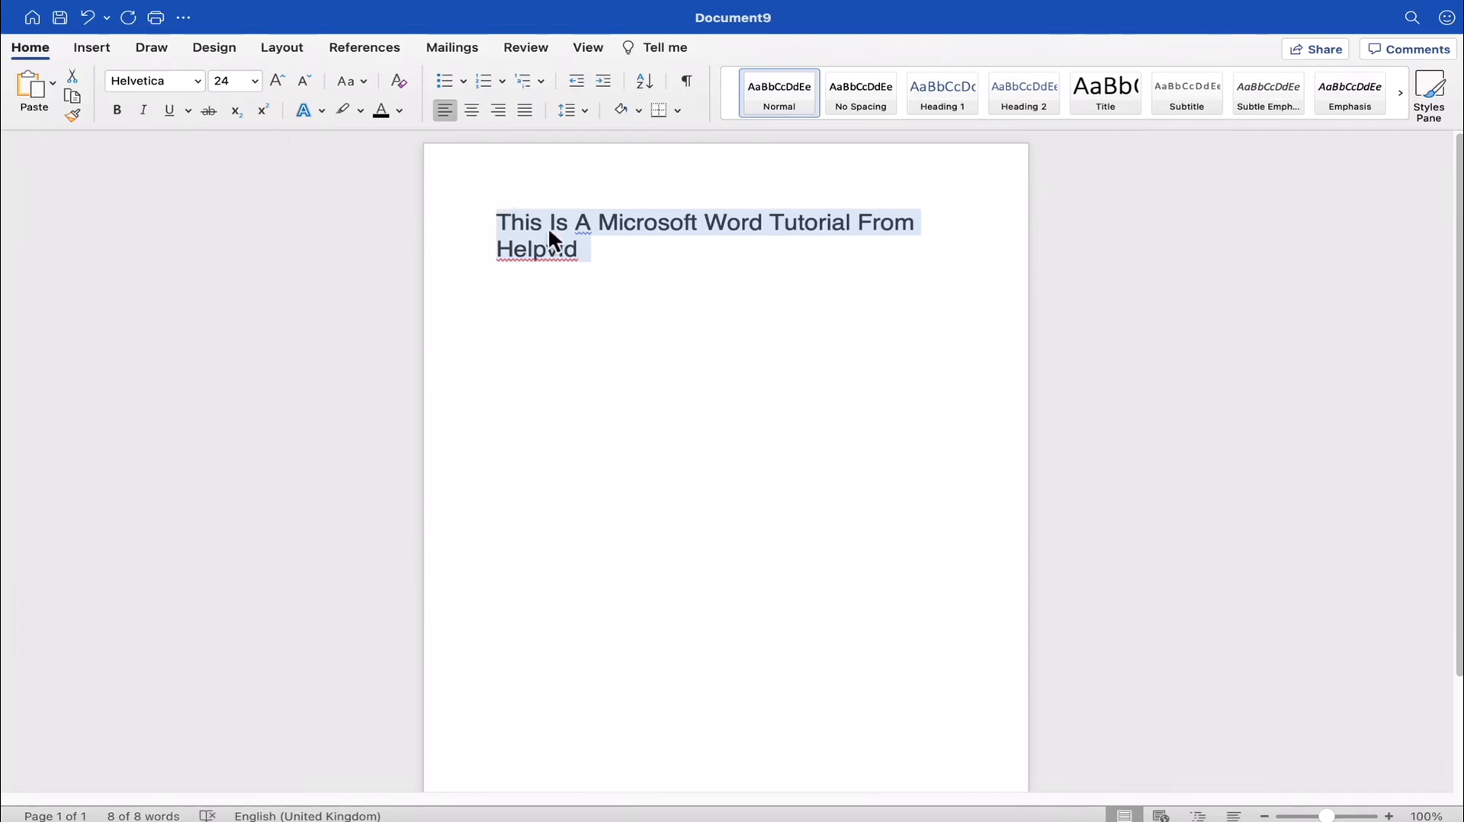
- Delete "Word Tutorial From Helpvid" from the end of the sentence, keeping "This Is A Microsoft"
{"action": "left_click", "coordinate": [646, 295]}
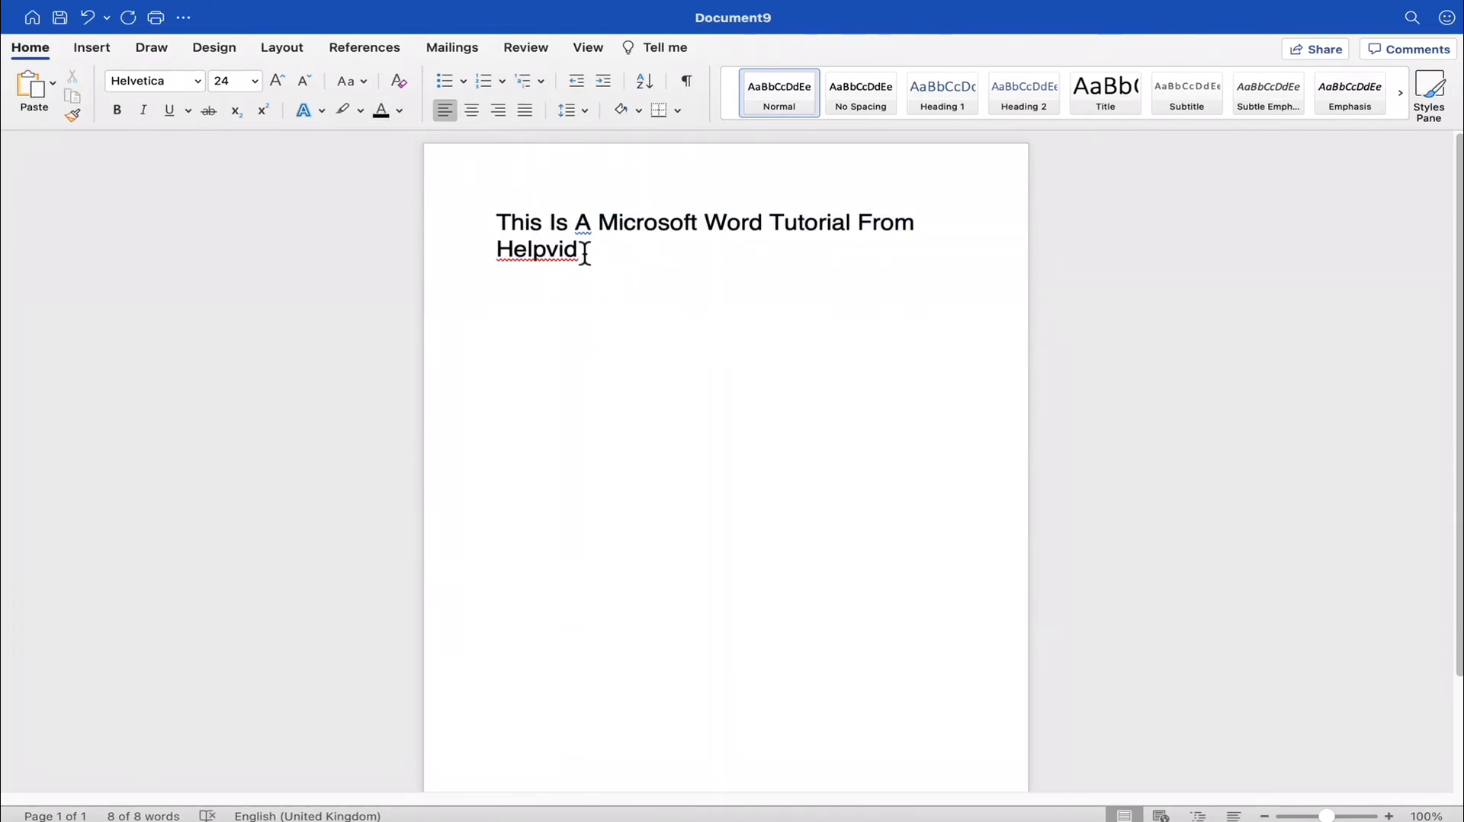
{"action": "left_click_drag", "start_coordinate": [598, 258], "coordinate": [714, 223]}
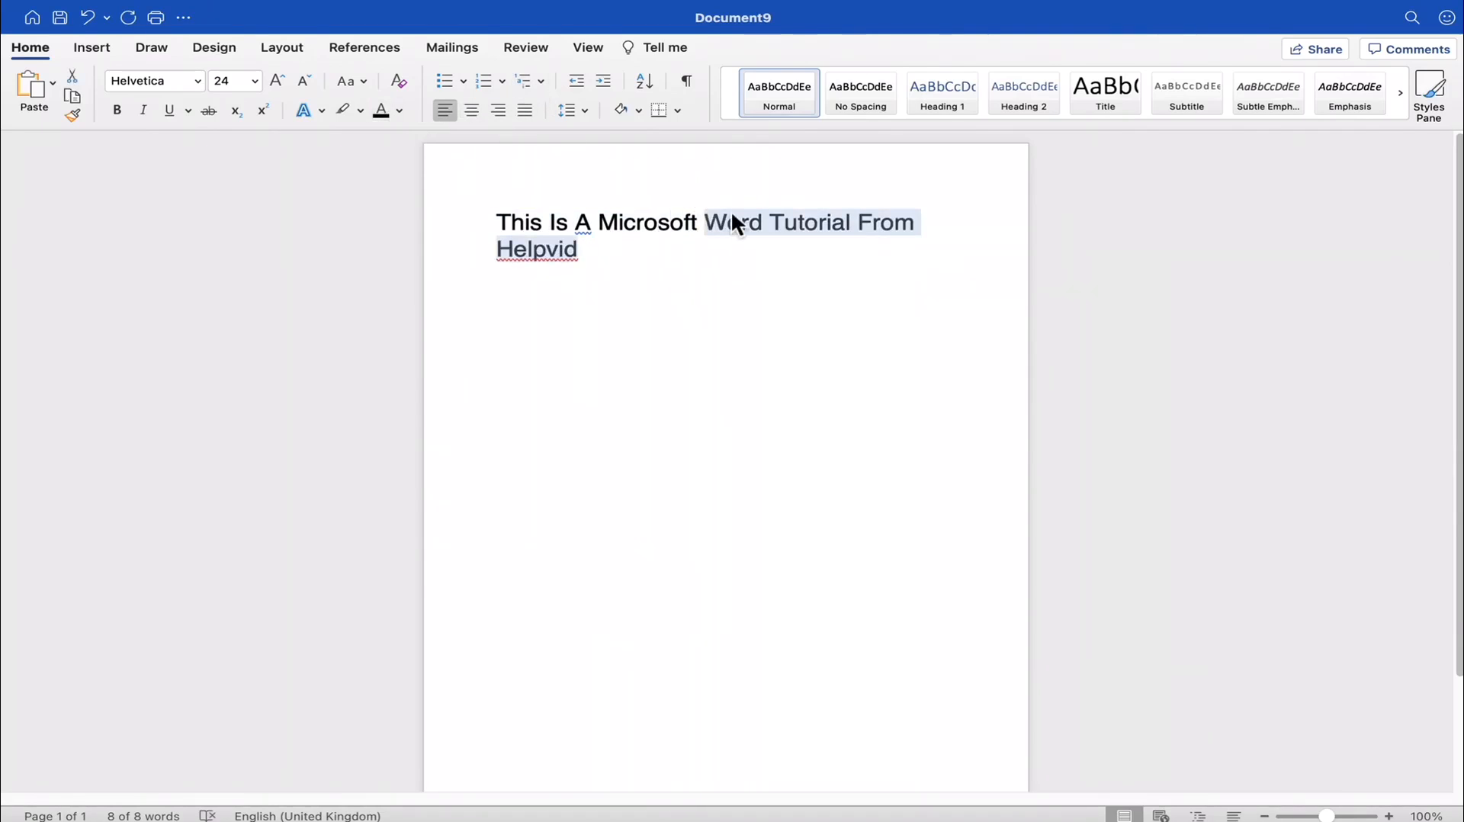
{"action": "key", "text": "BackSpace"}
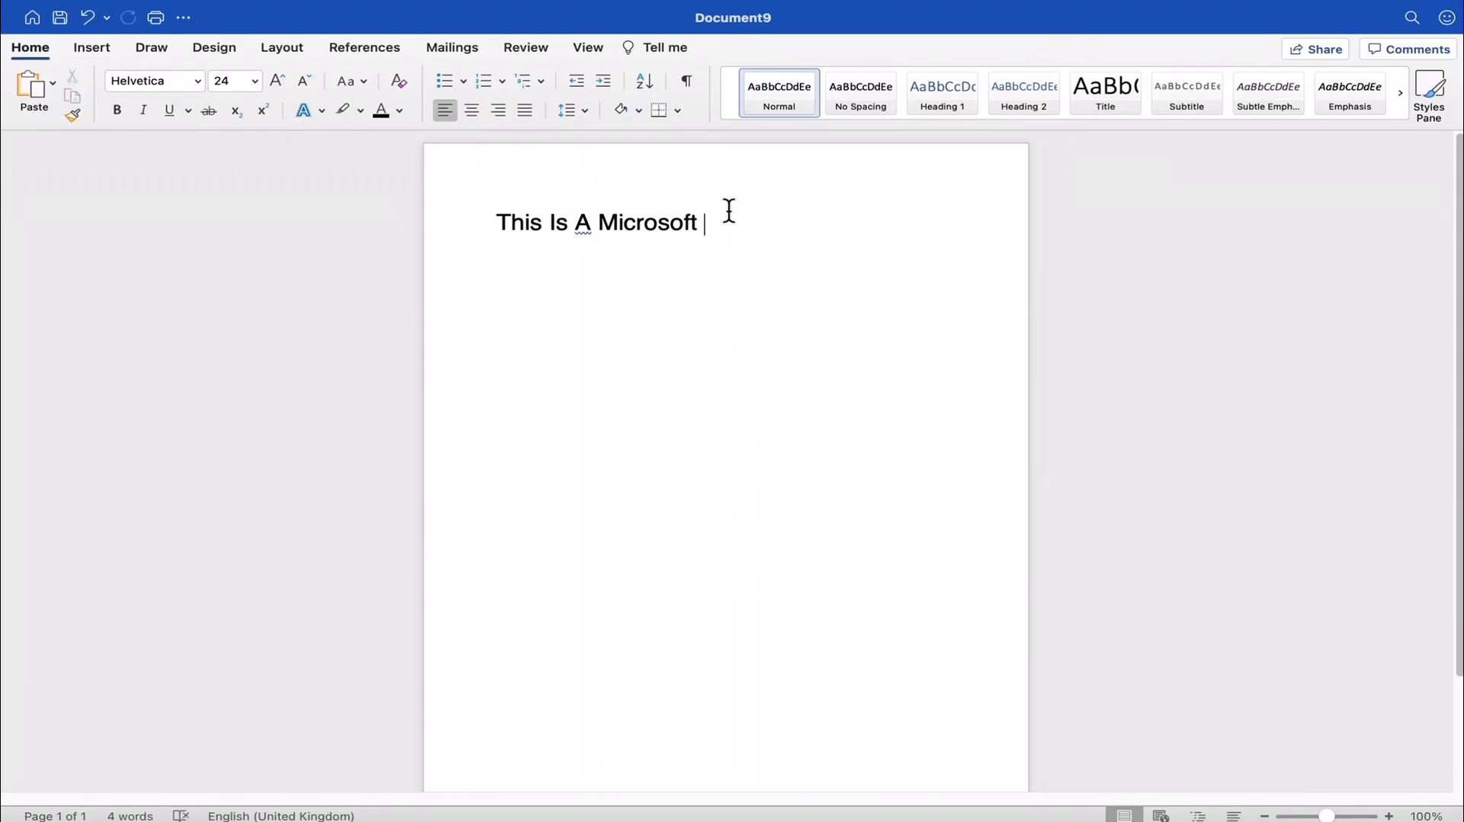
- Try right and left alignment on the "This Is A Microsoft" line and leave it centred
{"action": "left_click_drag", "start_coordinate": [785, 249], "coordinate": [363, 264]}
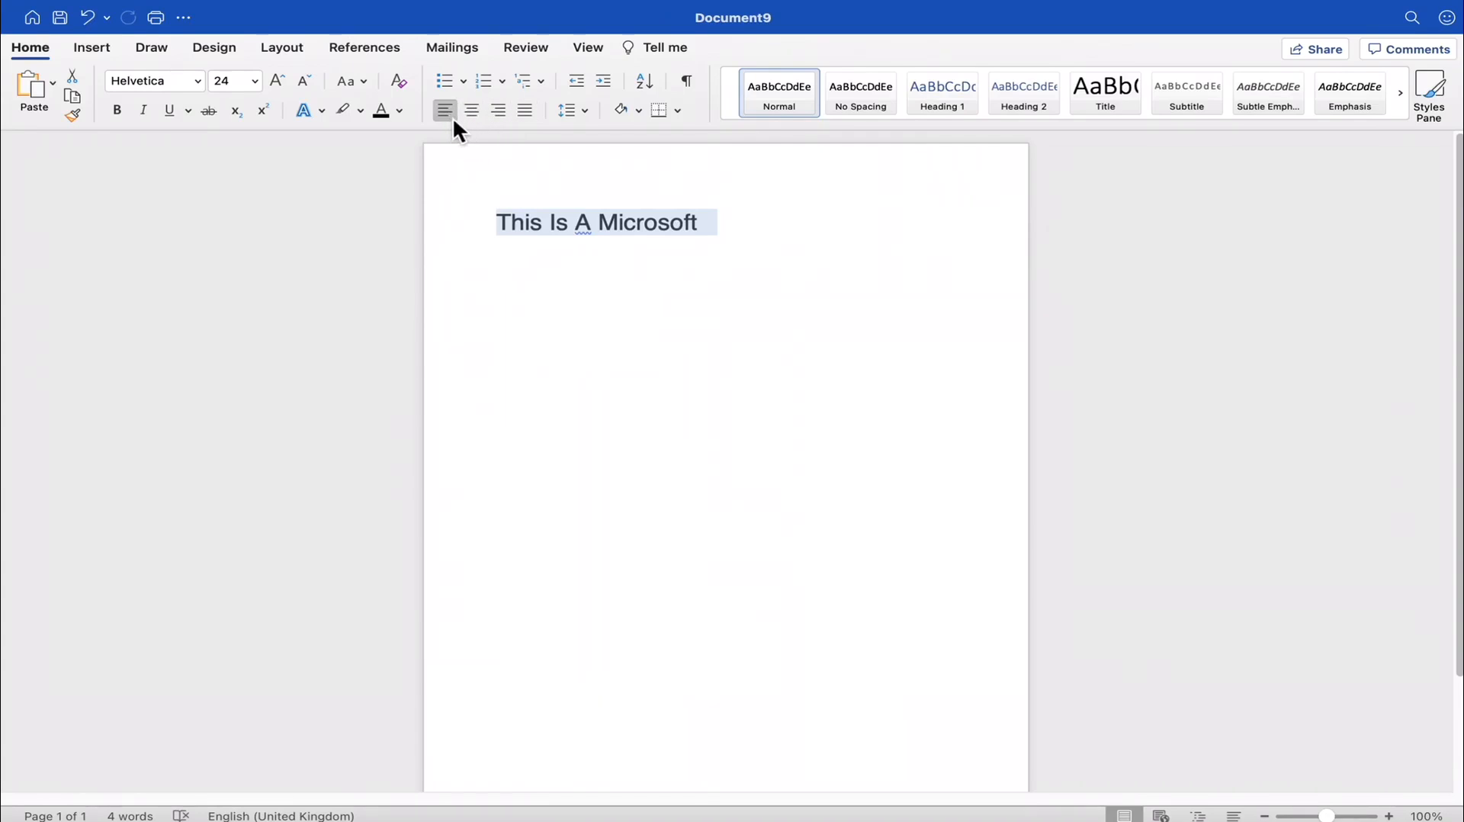
{"action": "left_click", "coordinate": [498, 113]}
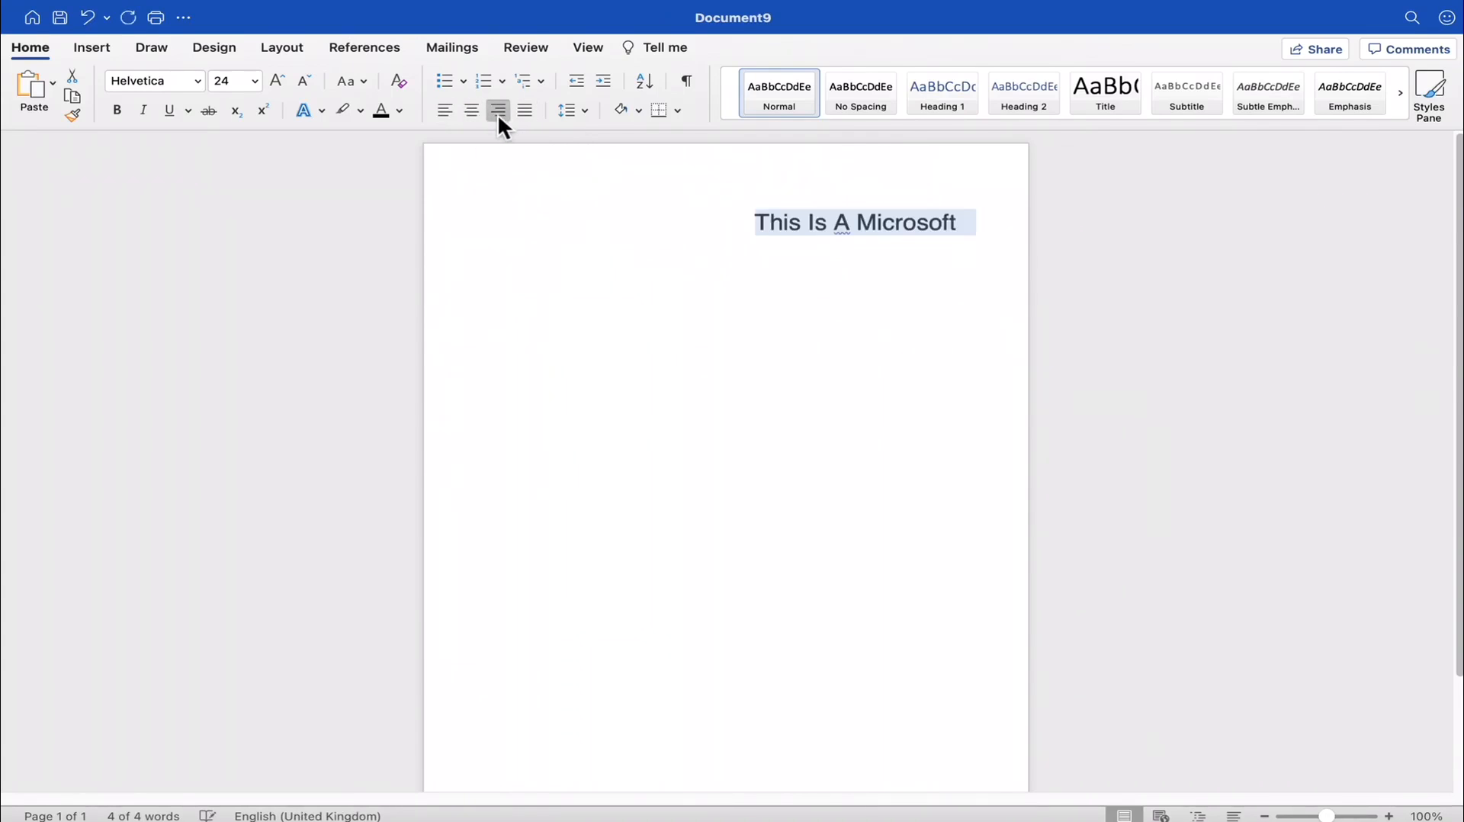
{"action": "left_click", "coordinate": [473, 112]}
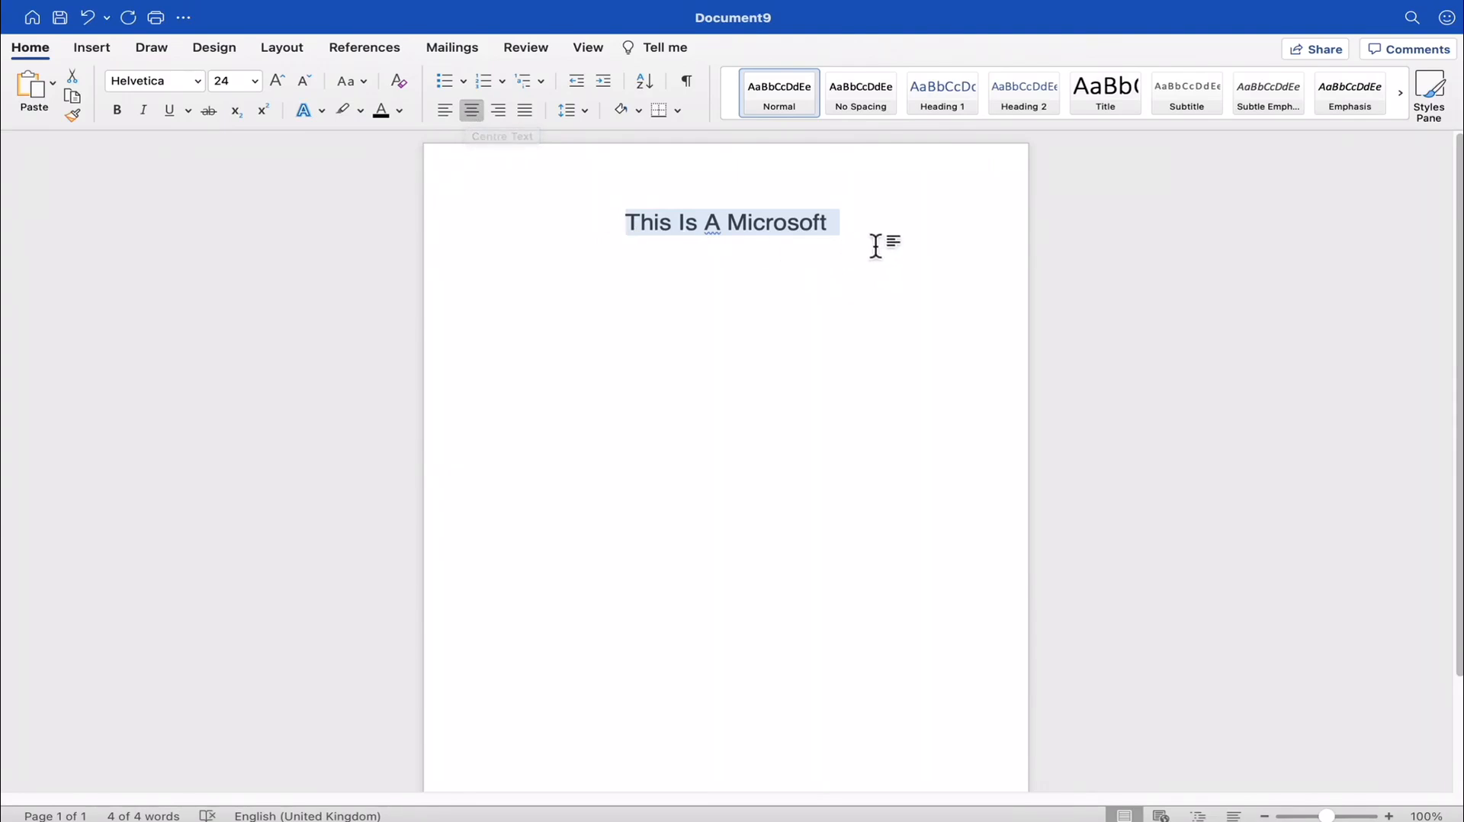
{"action": "left_click_drag", "start_coordinate": [848, 229], "coordinate": [564, 180]}
{"action": "left_click", "coordinate": [471, 108]}
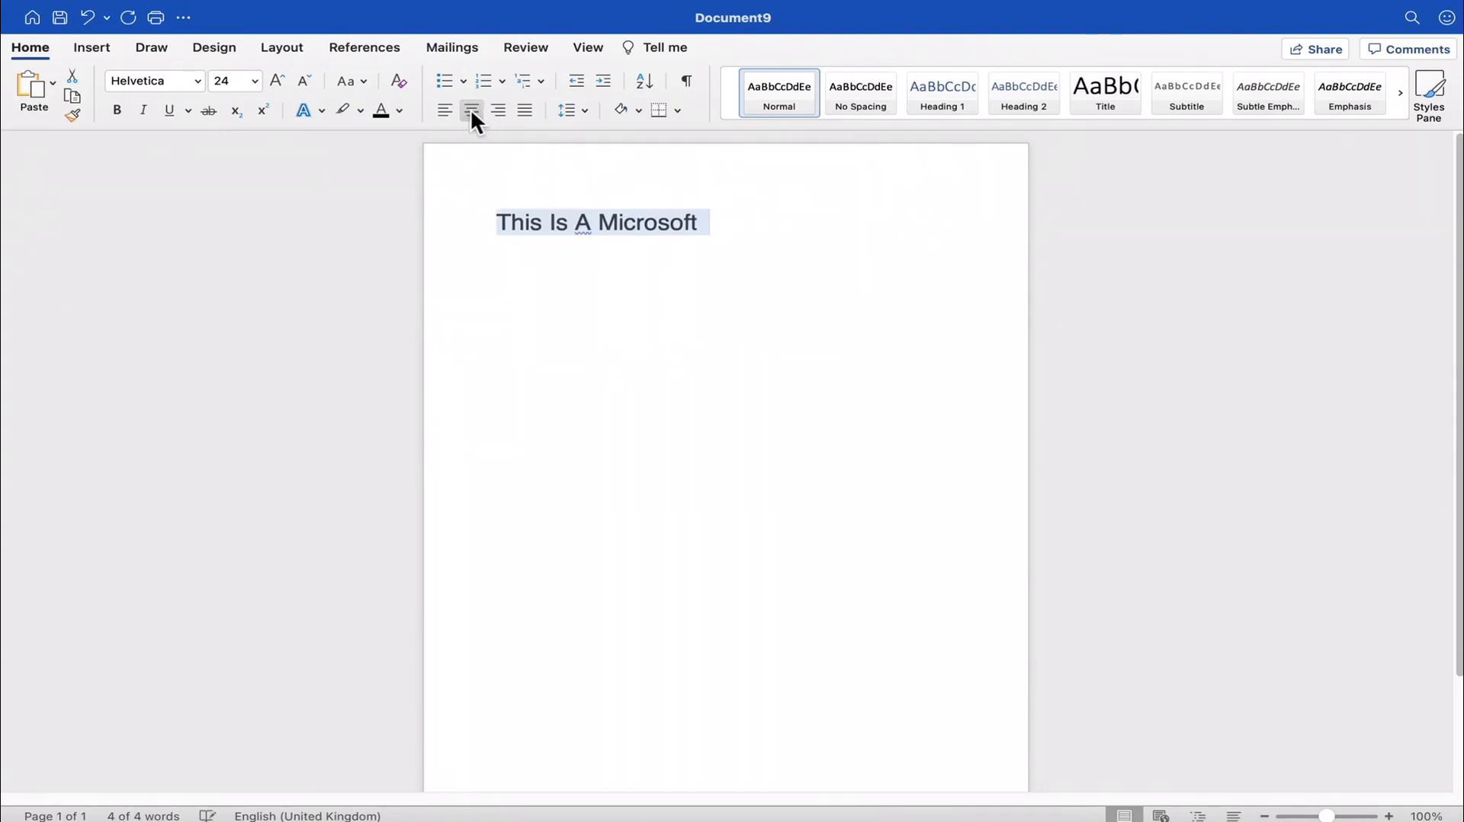
{"action": "left_click", "coordinate": [474, 114]}
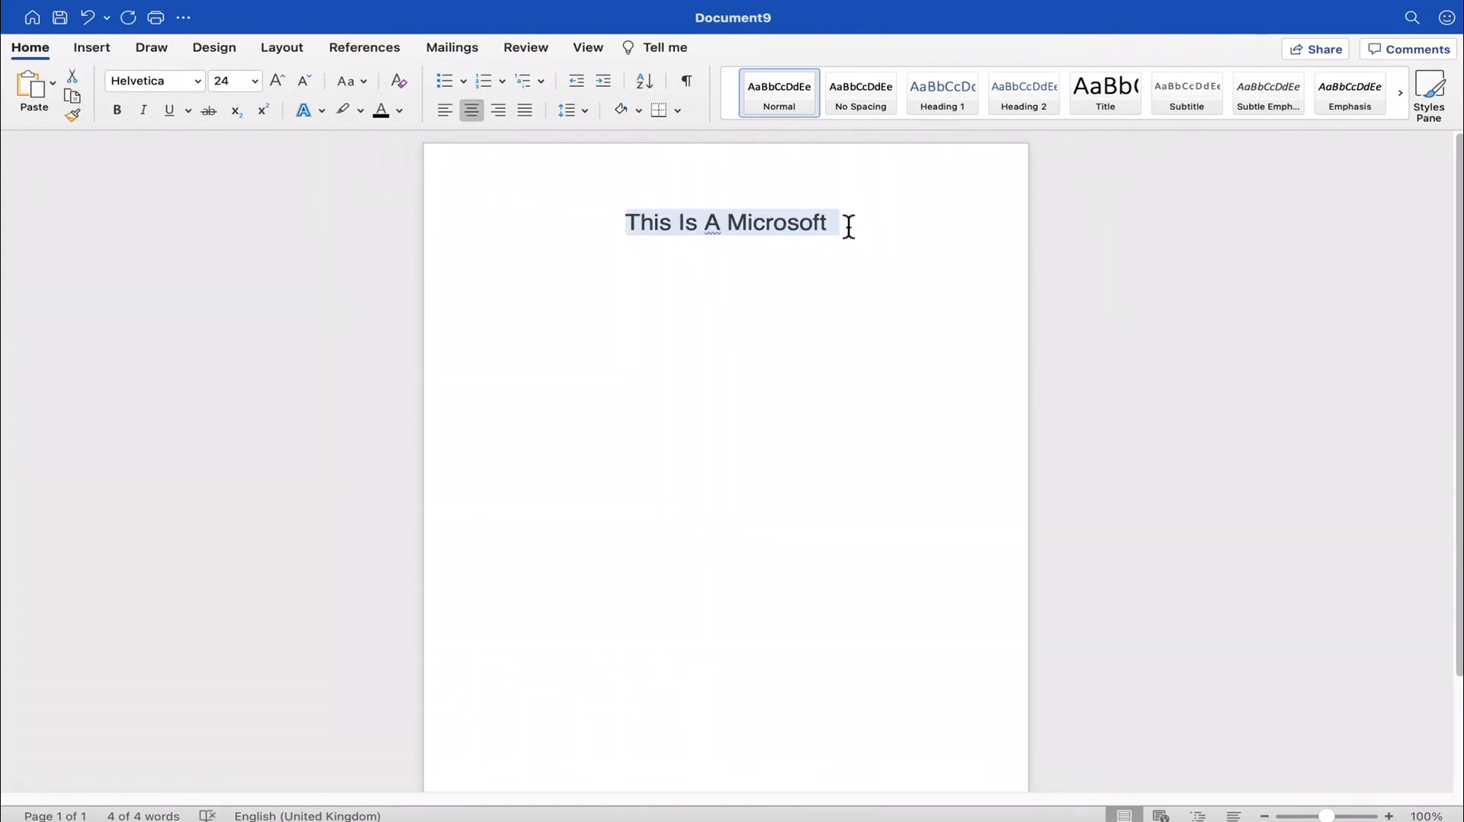
- Add a new line reading "Test for stoty" below "This Is A Microsoft"
{"action": "left_click", "coordinate": [925, 229]}
{"action": "key", "text": "Return"}
{"action": "type", "text": "test for "}
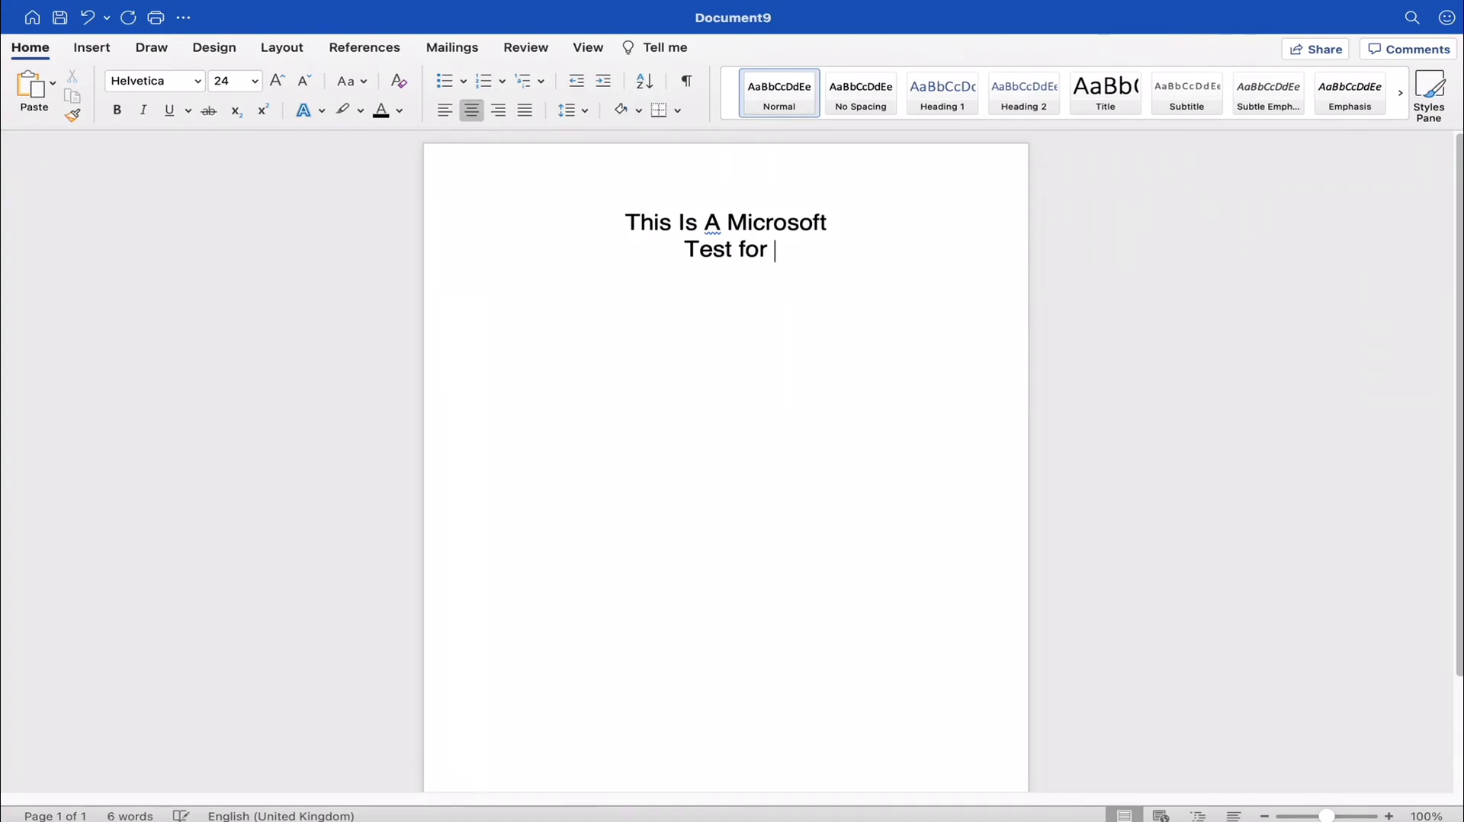
{"action": "type", "text": "stoty"}
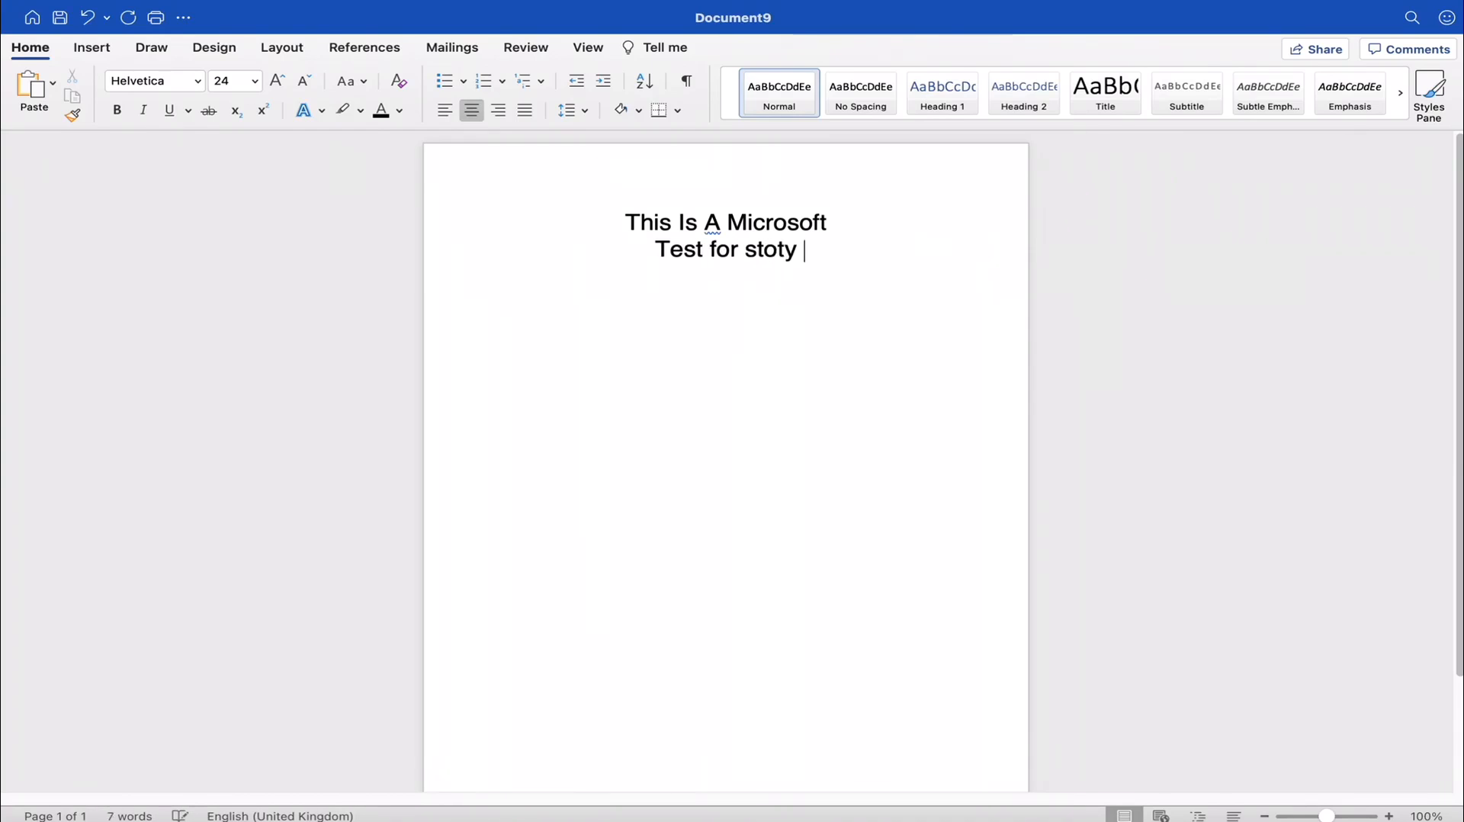
- Left-align the second line, "Test for stoty"
{"action": "triple_click", "coordinate": [828, 261]}
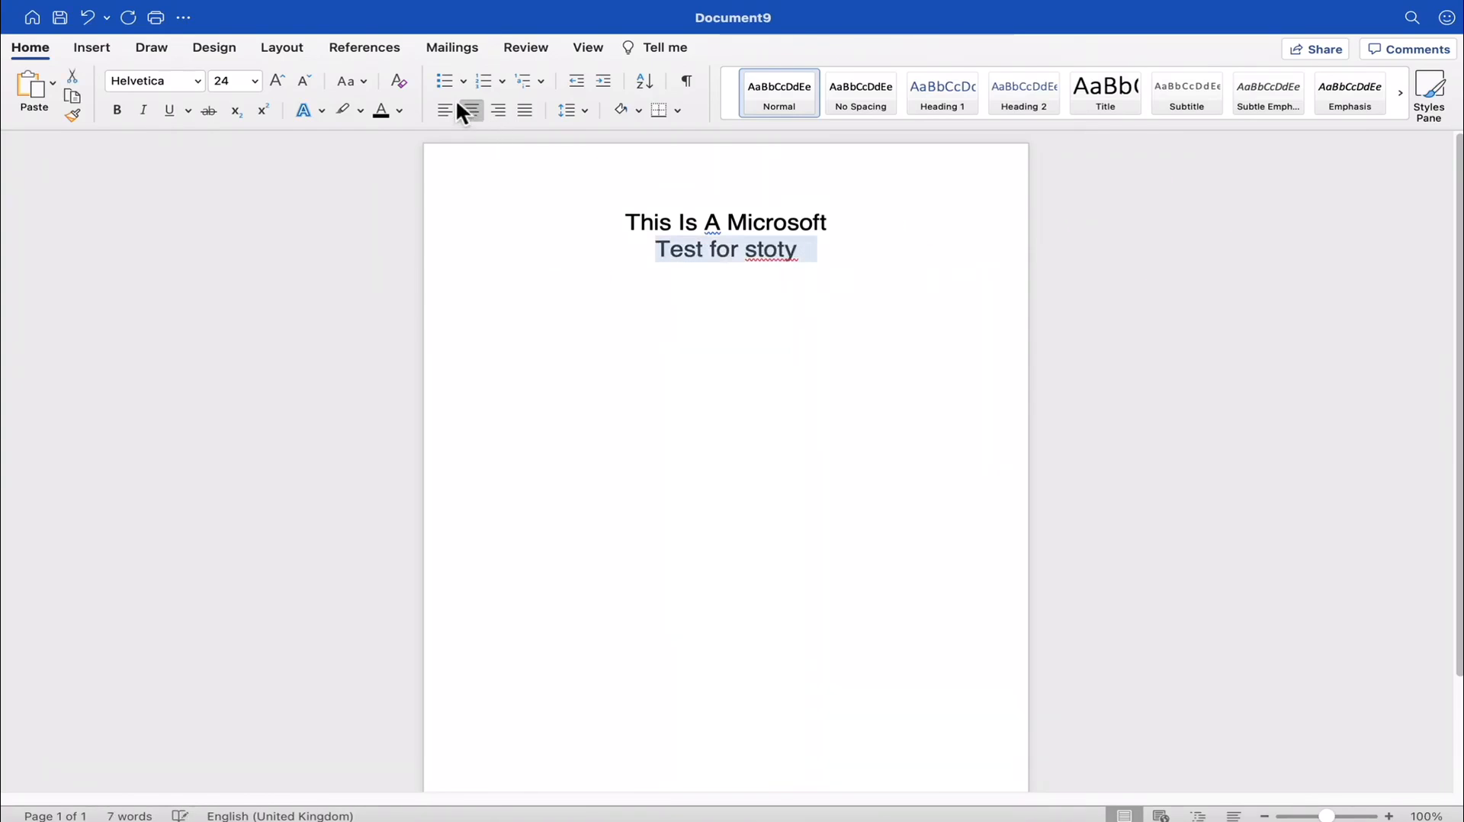
{"action": "left_click", "coordinate": [443, 110]}
{"action": "left_click", "coordinate": [682, 273]}
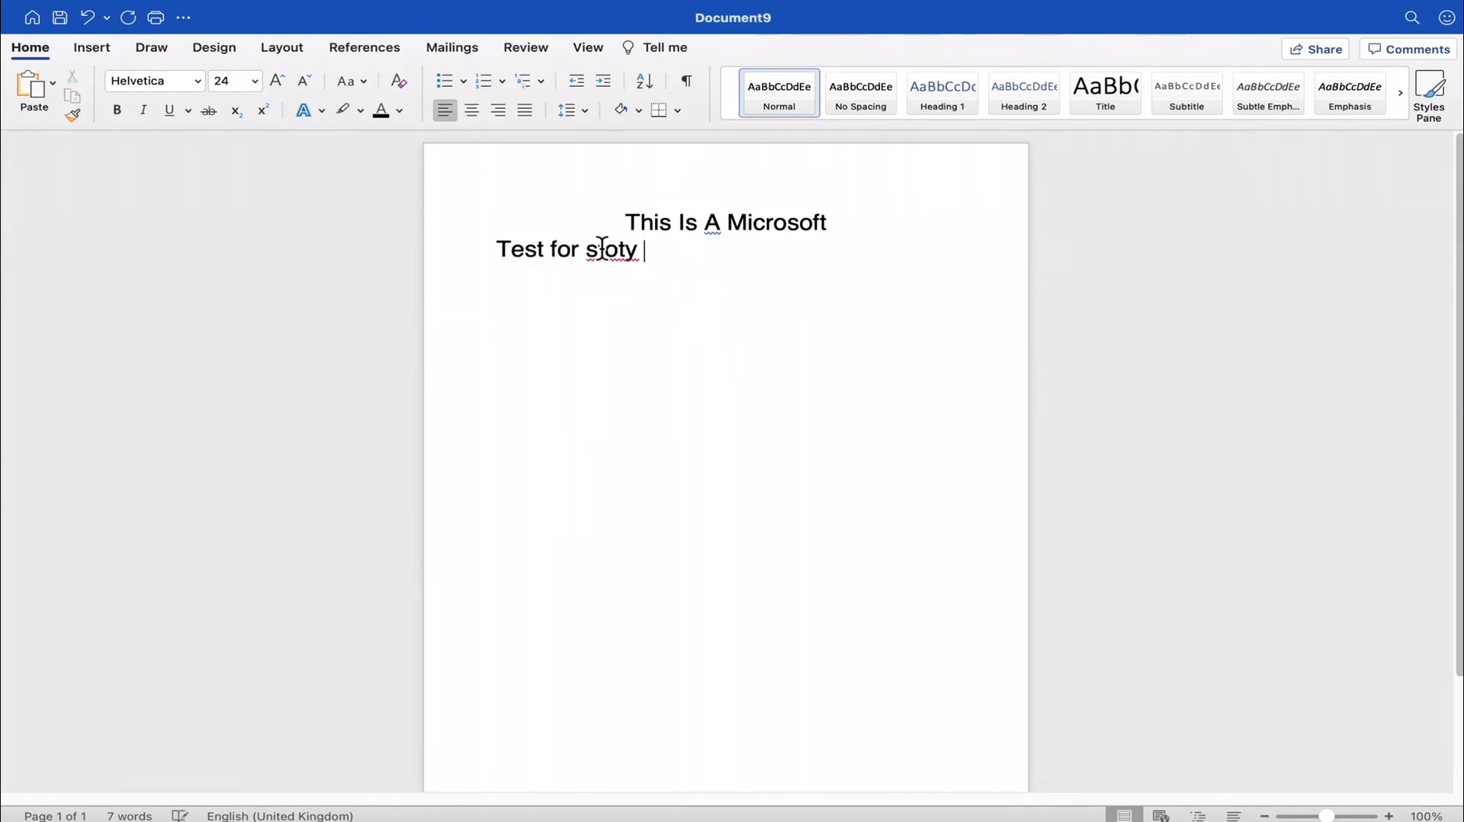
- Correct "stoty" to "story" and continue the second line with "this is a video from helpvid."
{"action": "right_click", "coordinate": [603, 251]}
{"action": "left_click", "coordinate": [659, 270]}
{"action": "type", "text": "this"}
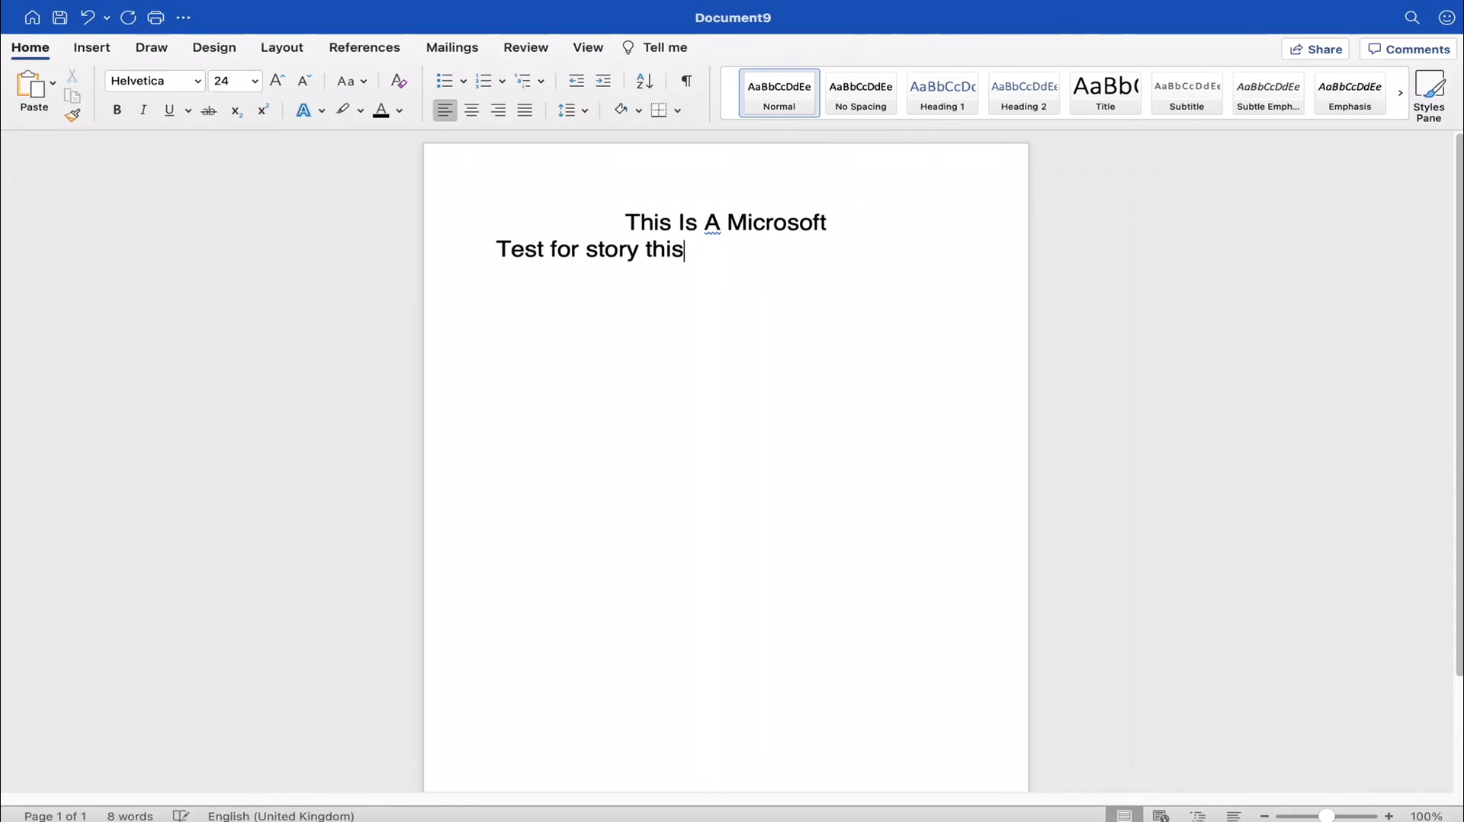
{"action": "type", "text": " is a vid"}
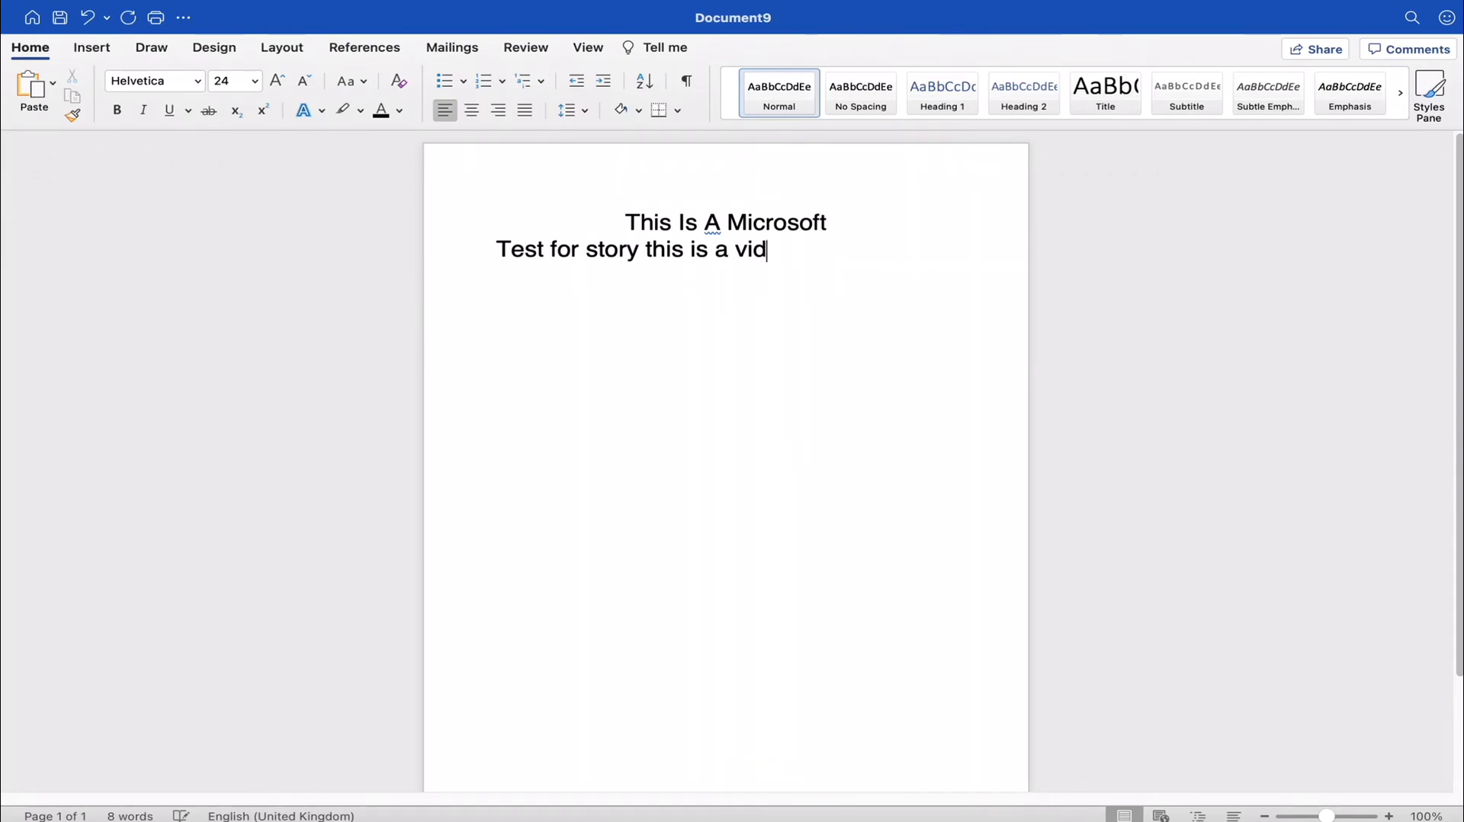
{"action": "type", "text": "eo from h"}
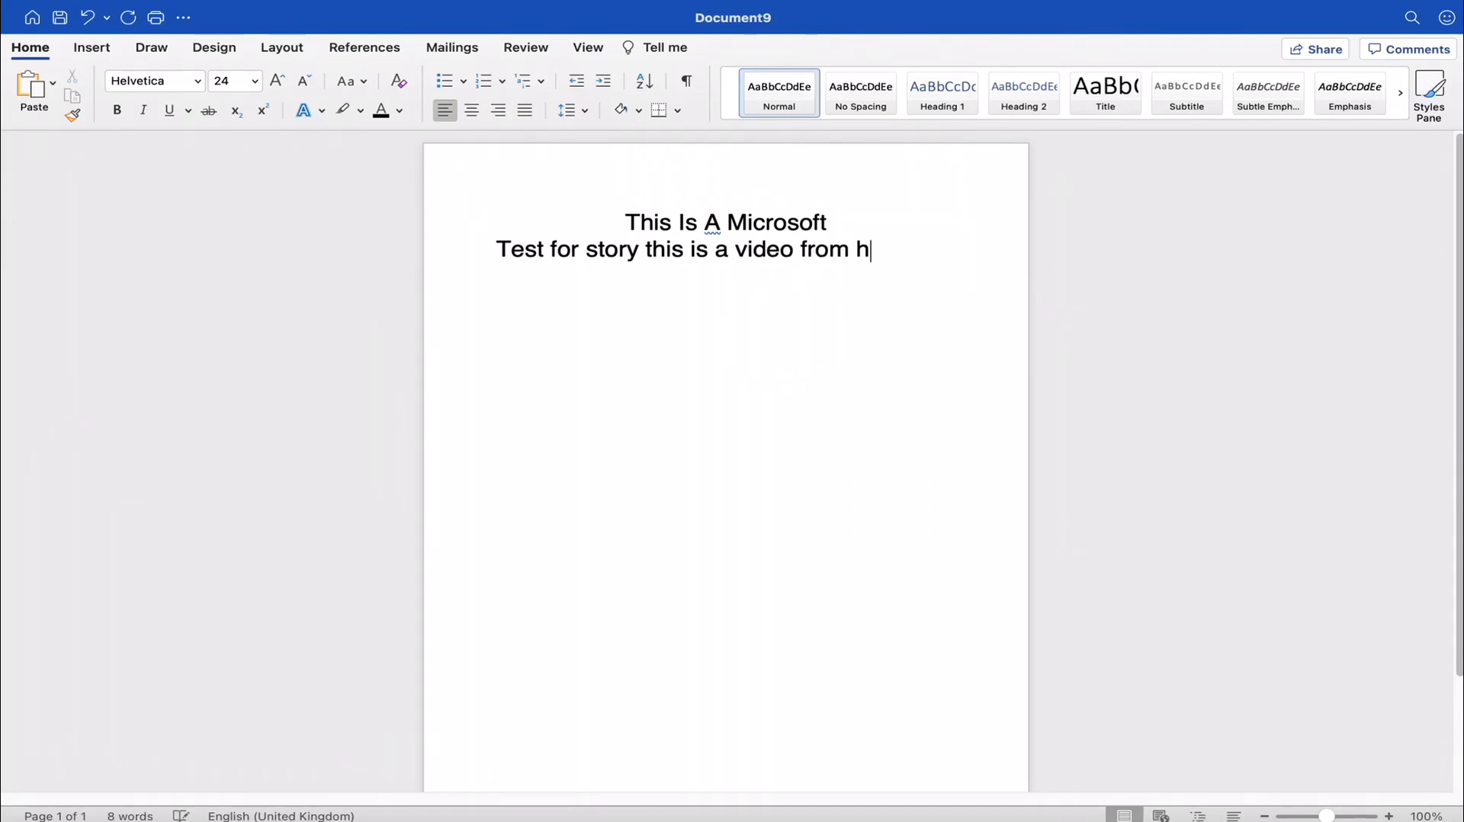
{"action": "type", "text": "elpvid."}
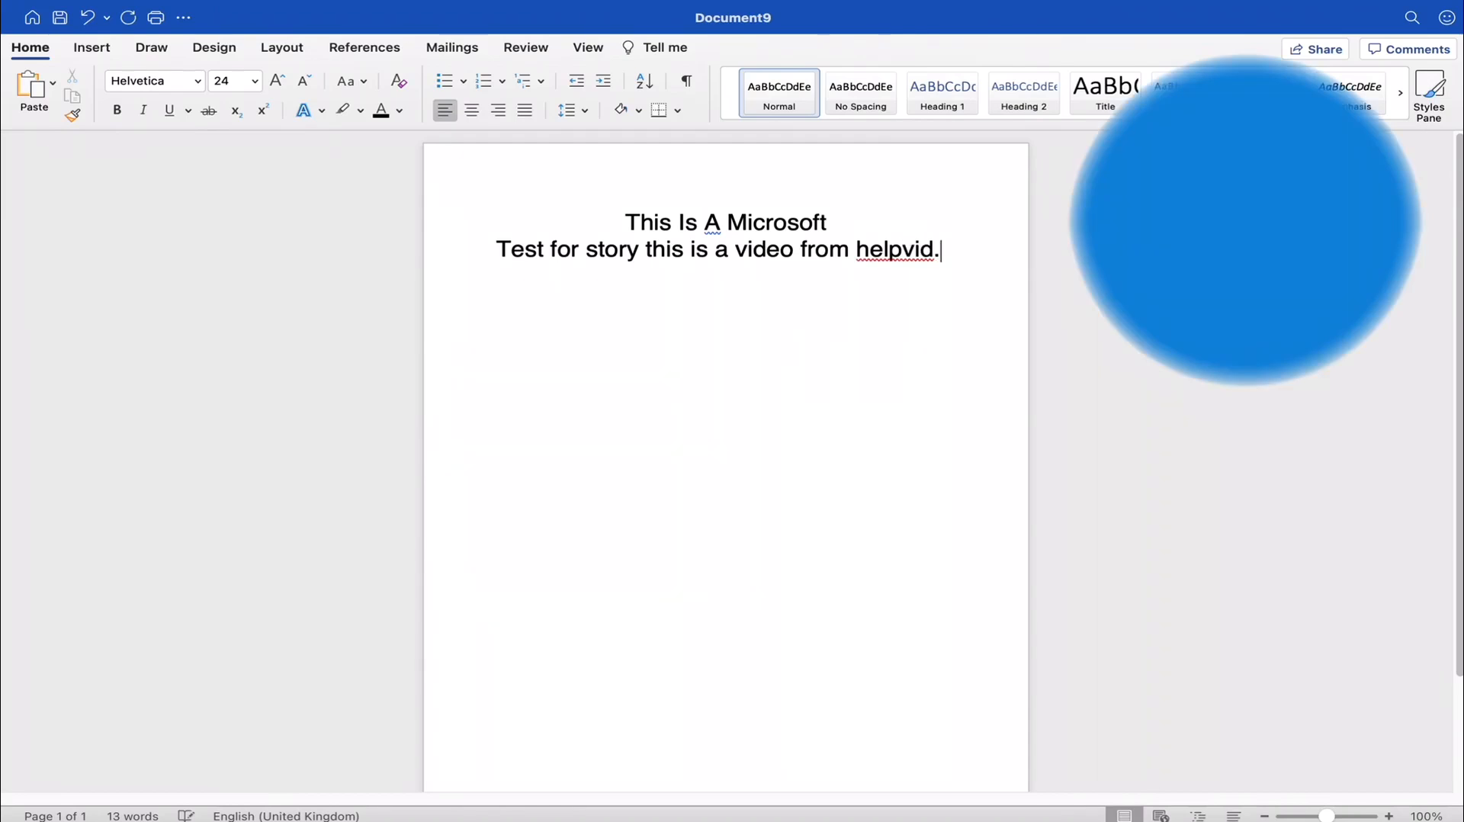
- Set the whole "Test for story this is a video from helpvid." line to font size 18
{"action": "left_click", "coordinate": [804, 310]}
{"action": "left_click_drag", "start_coordinate": [829, 223], "coordinate": [626, 225]}
{"action": "left_click", "coordinate": [757, 292]}
{"action": "left_click_drag", "start_coordinate": [924, 254], "coordinate": [506, 261]}
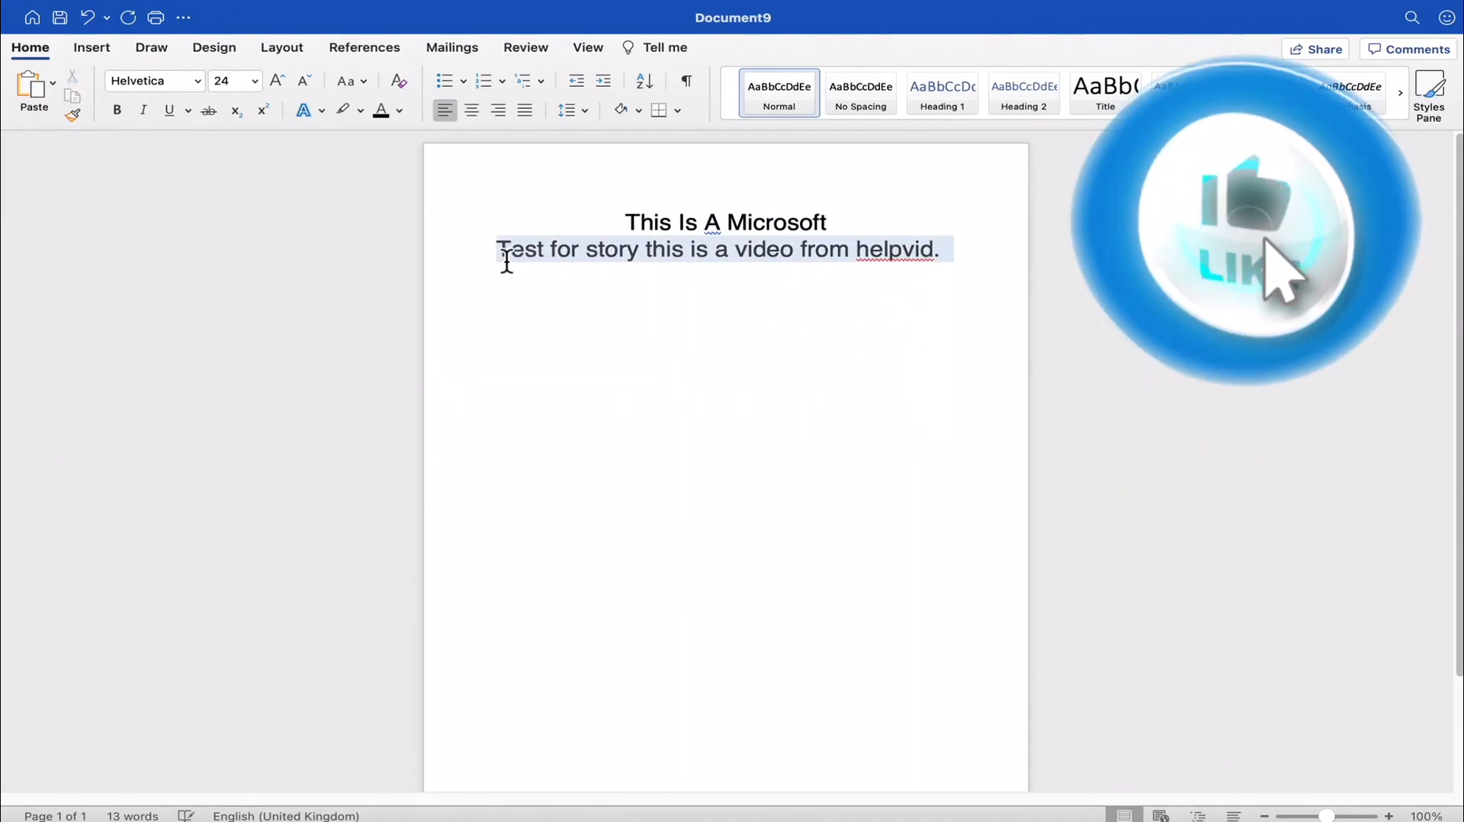
{"action": "left_click", "coordinate": [254, 81]}
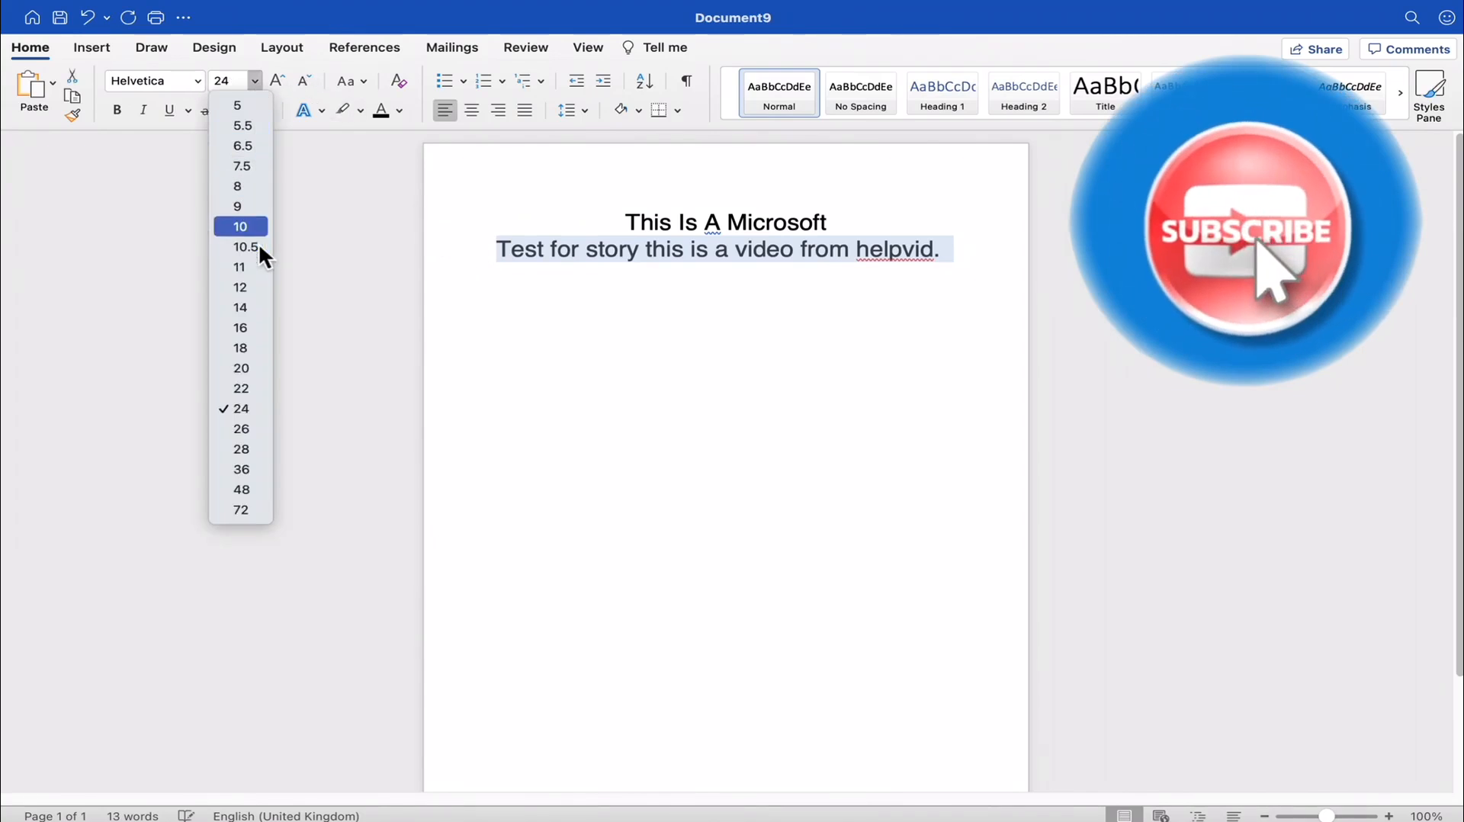
{"action": "key", "text": "Escape"}
{"action": "left_click", "coordinate": [732, 292]}
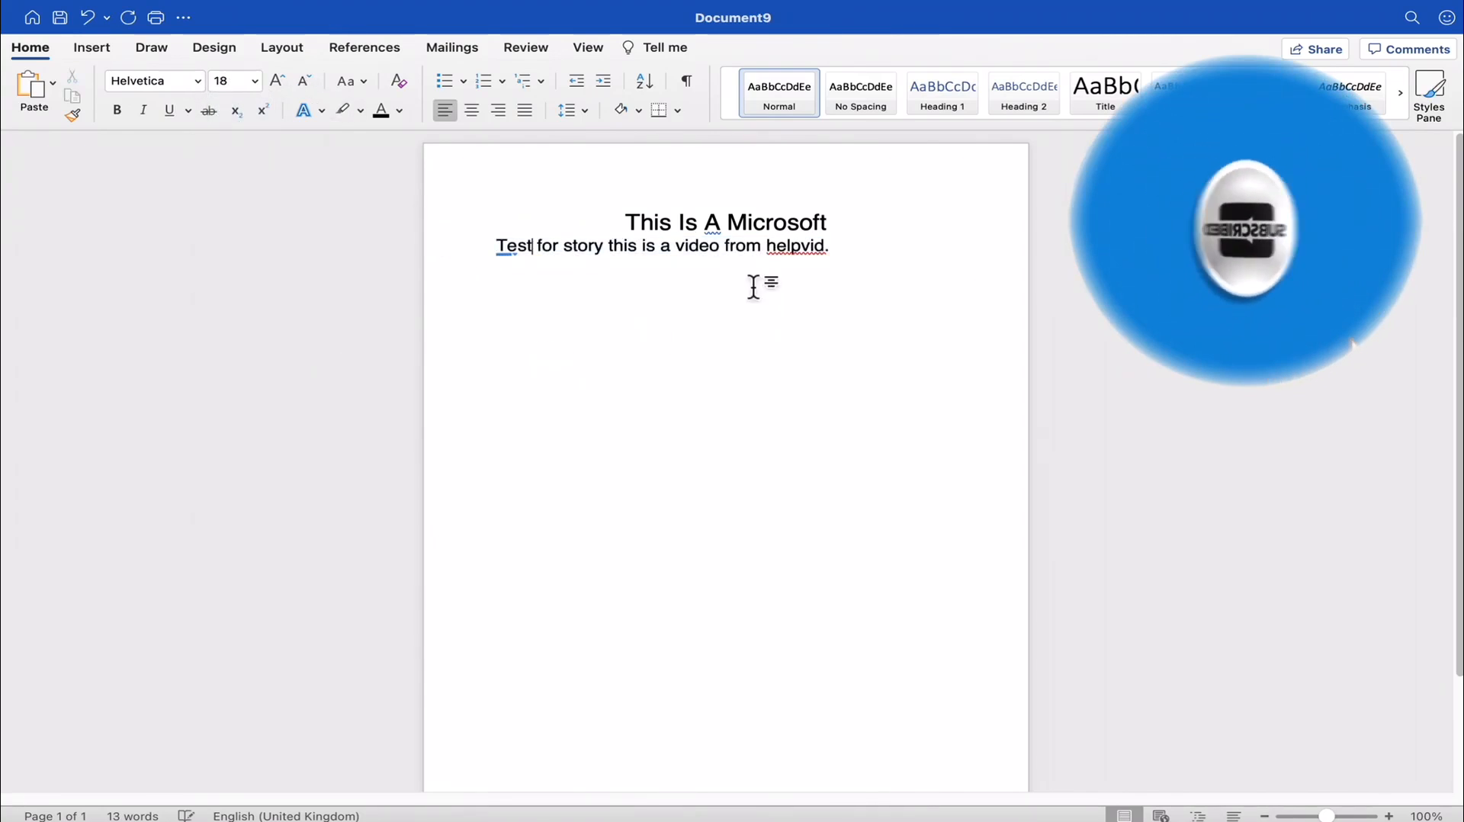
- Select both lines of text, try the No Spacing style on them and apply the Heading 1 style
{"action": "left_click_drag", "start_coordinate": [841, 227], "coordinate": [605, 219]}
{"action": "left_click", "coordinate": [702, 286]}
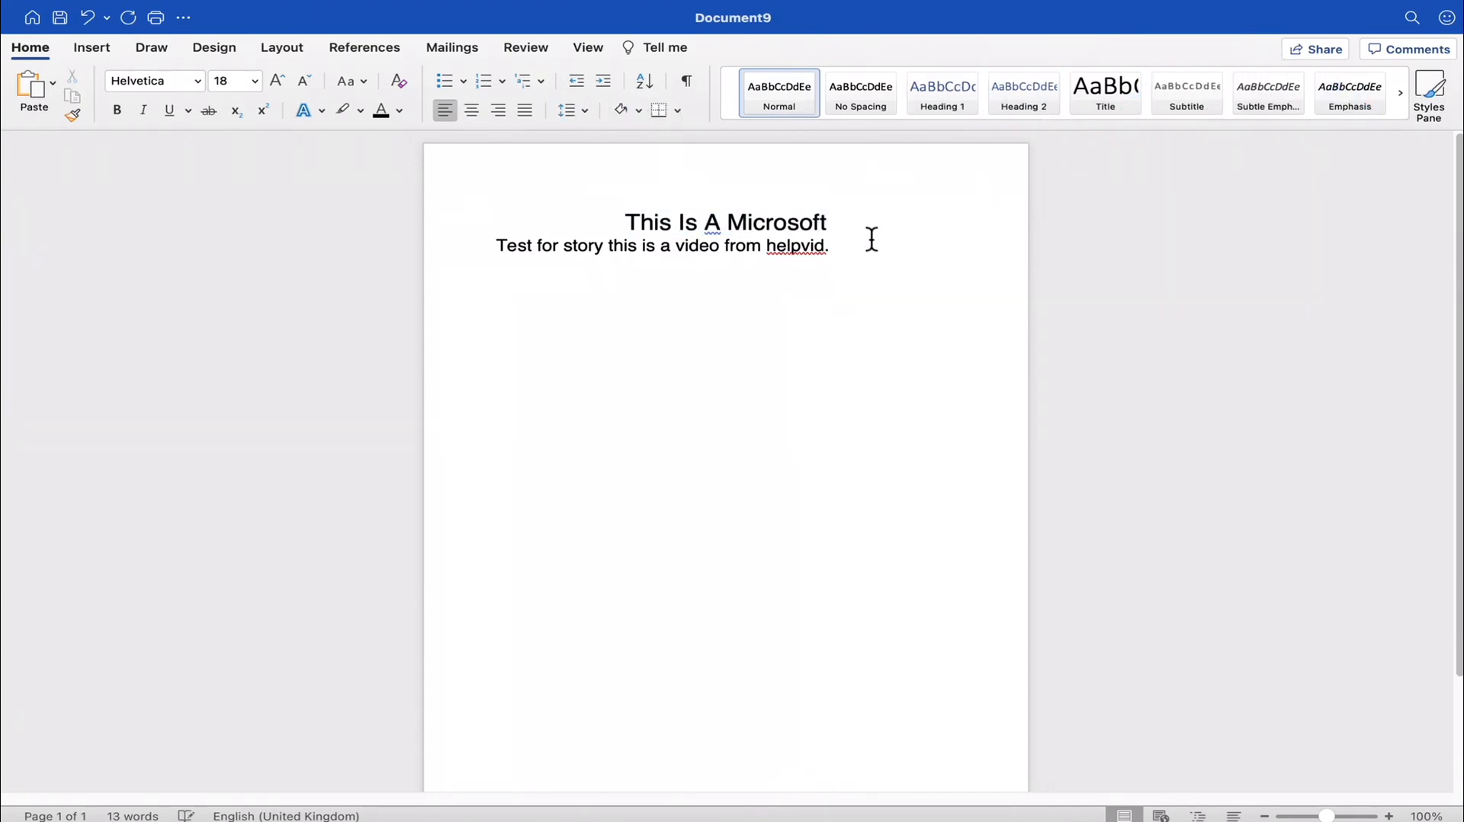
{"action": "left_click_drag", "start_coordinate": [831, 247], "coordinate": [483, 187]}
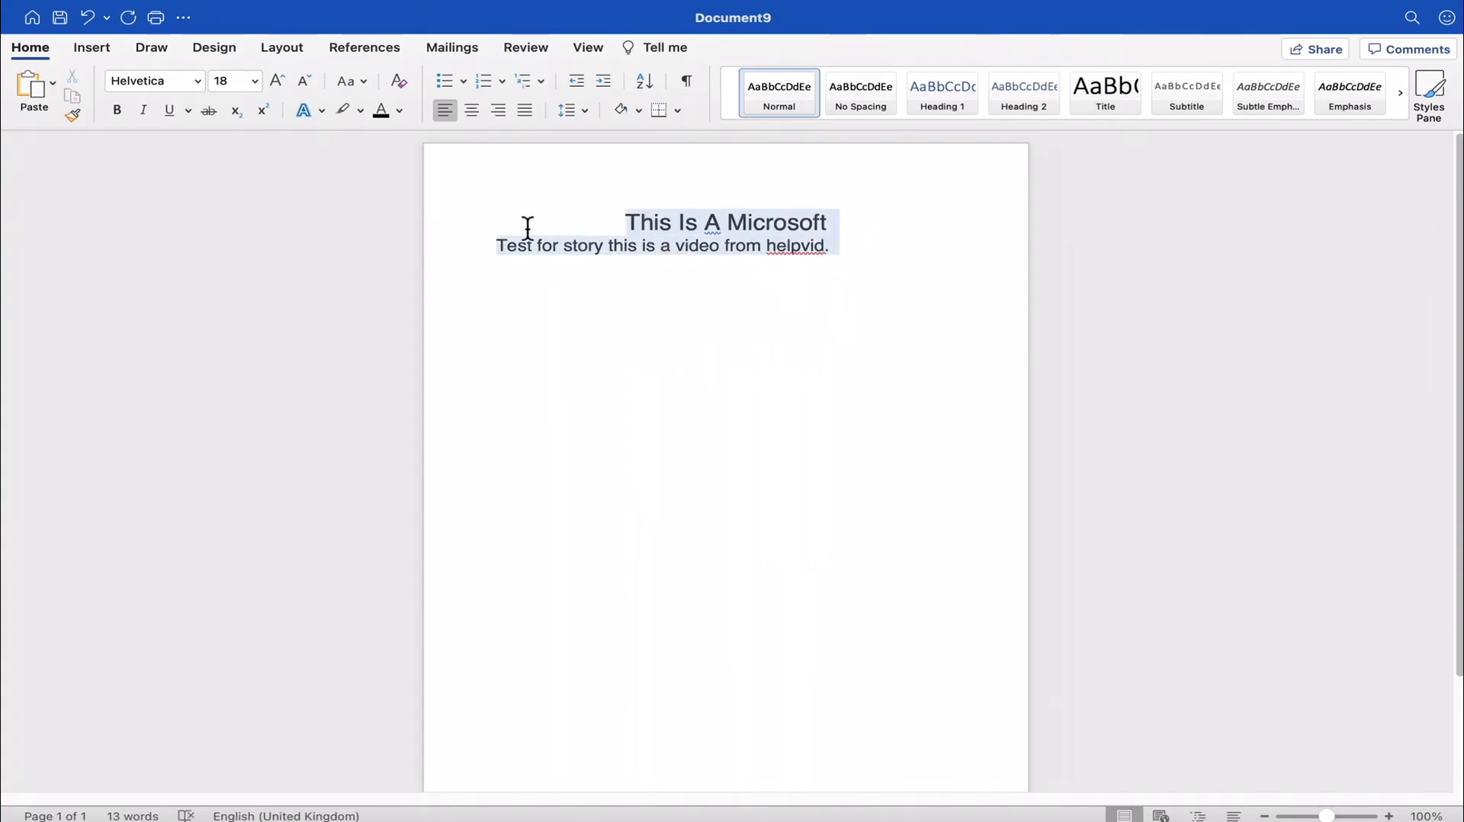
{"action": "left_click", "coordinate": [884, 101]}
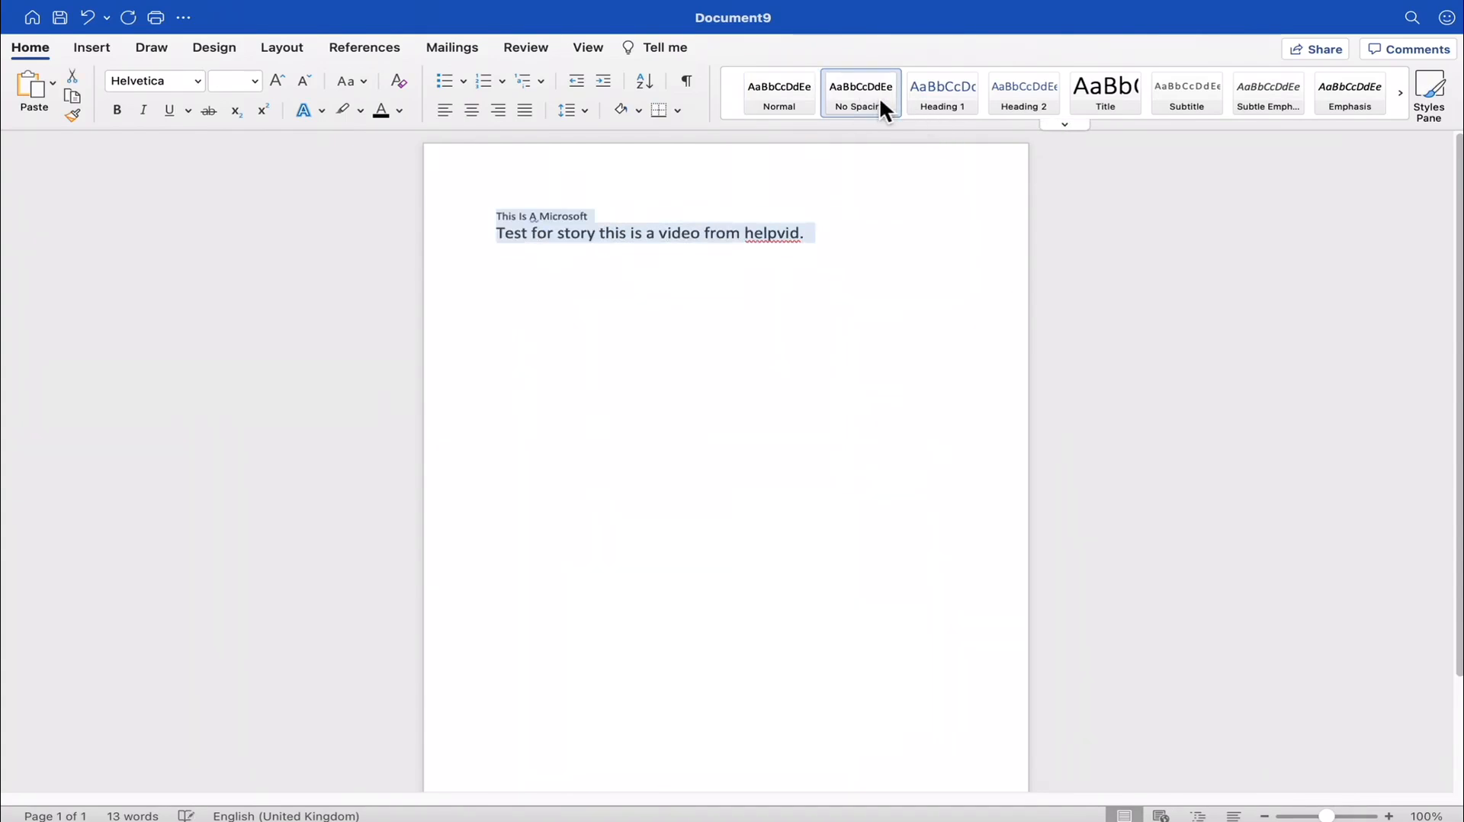
{"action": "left_click", "coordinate": [967, 93]}
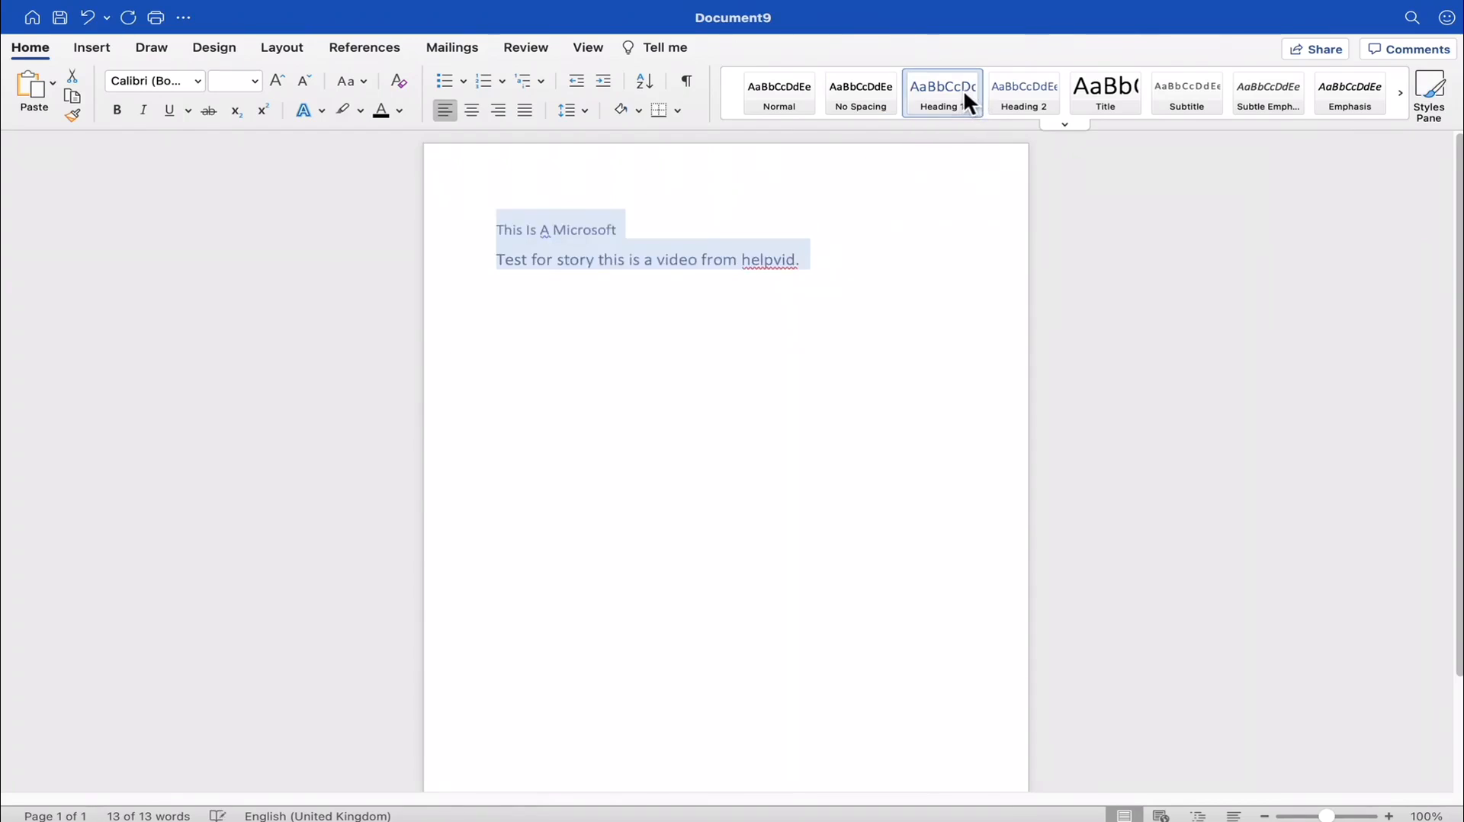
{"action": "left_click", "coordinate": [813, 230]}
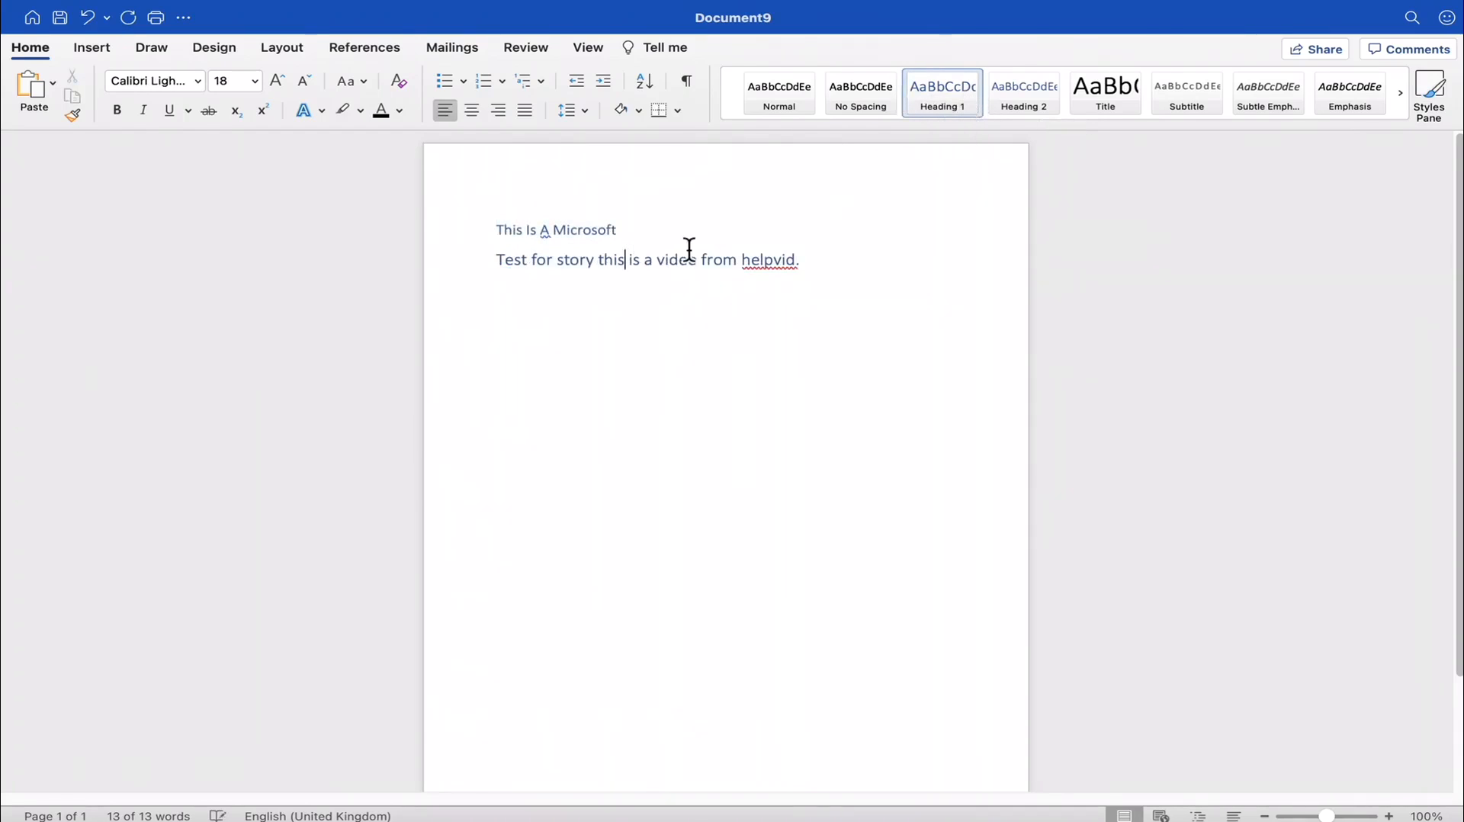
- Set the font size of the "This Is A Microsoft" line to 20
{"action": "left_click_drag", "start_coordinate": [631, 231], "coordinate": [495, 232]}
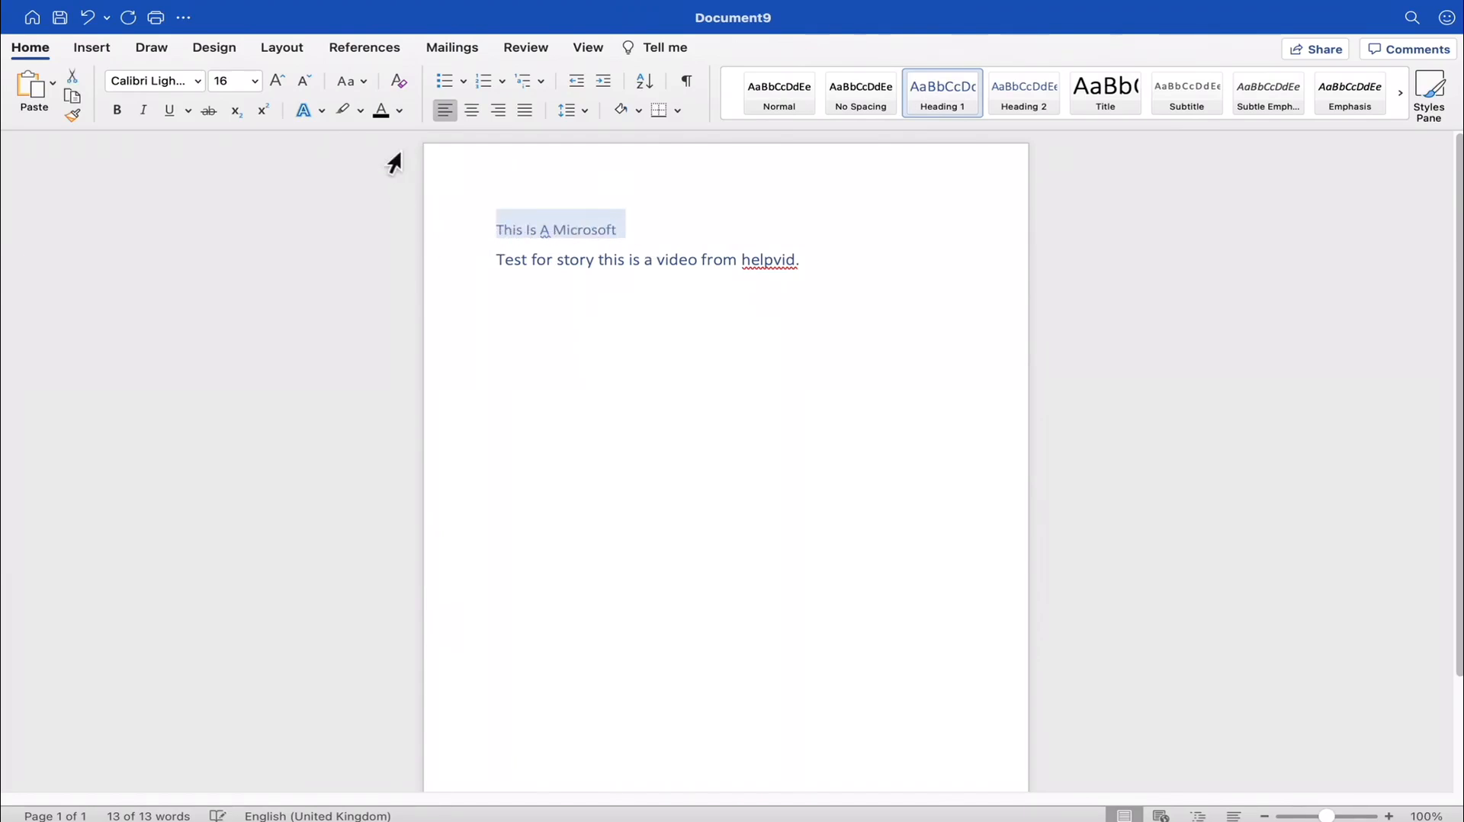
{"action": "left_click", "coordinate": [255, 82]}
{"action": "left_click", "coordinate": [247, 368]}
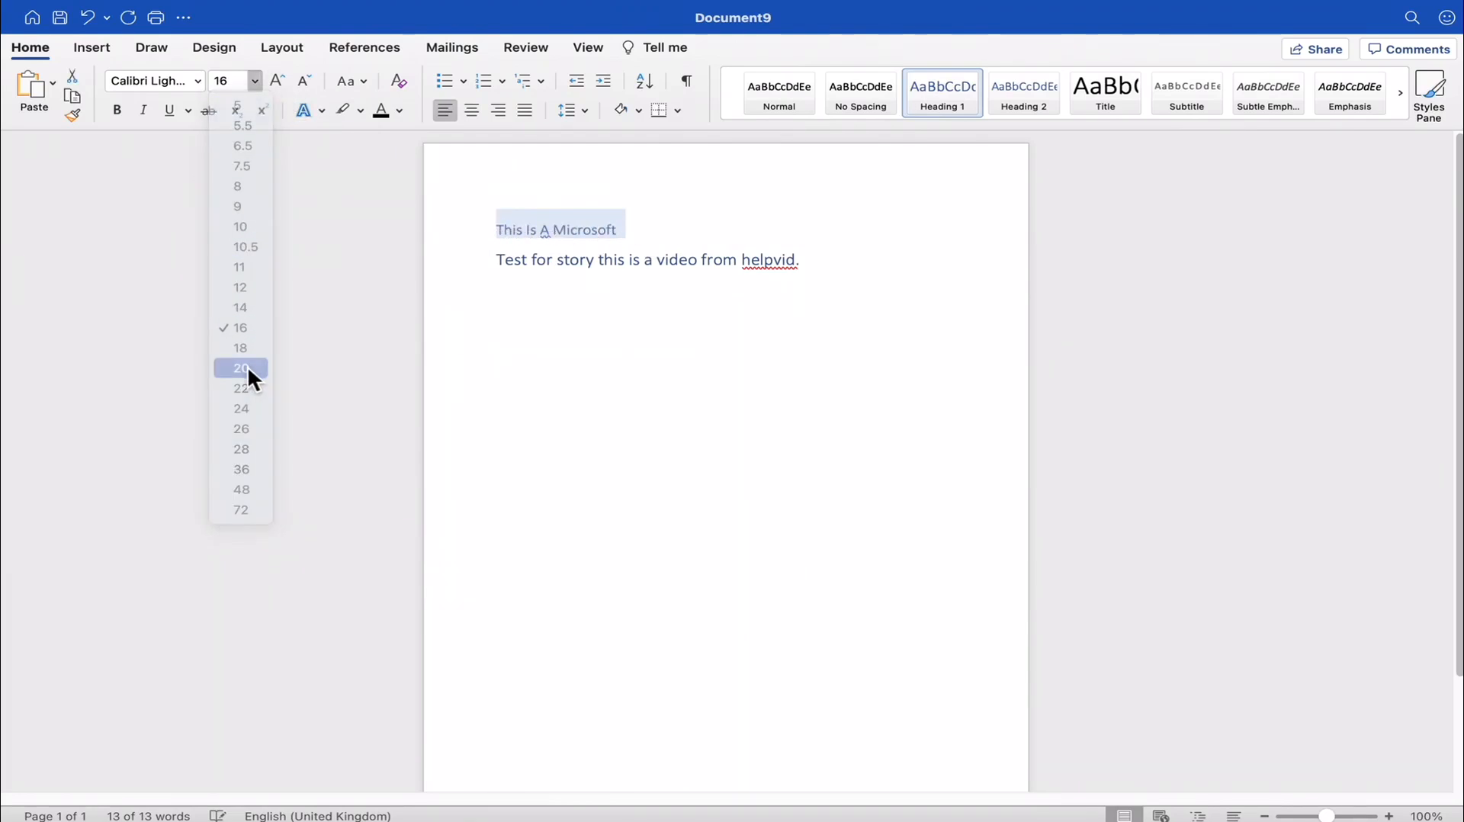
- Change the font of the "This Is A Microsoft" line to Helvetica
{"action": "left_click", "coordinate": [200, 80]}
{"action": "left_click", "coordinate": [166, 86]}
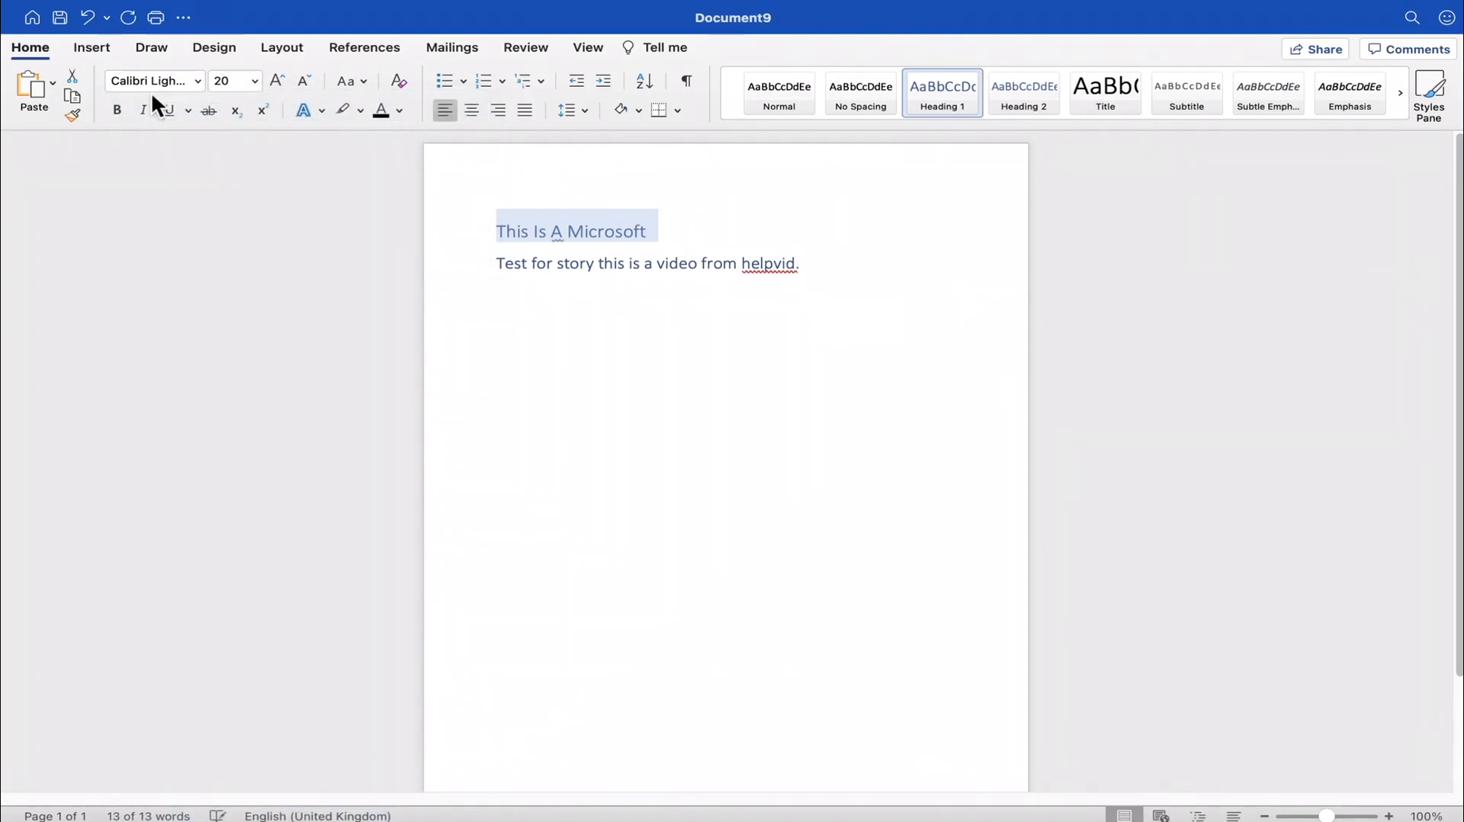
{"action": "left_click", "coordinate": [156, 80]}
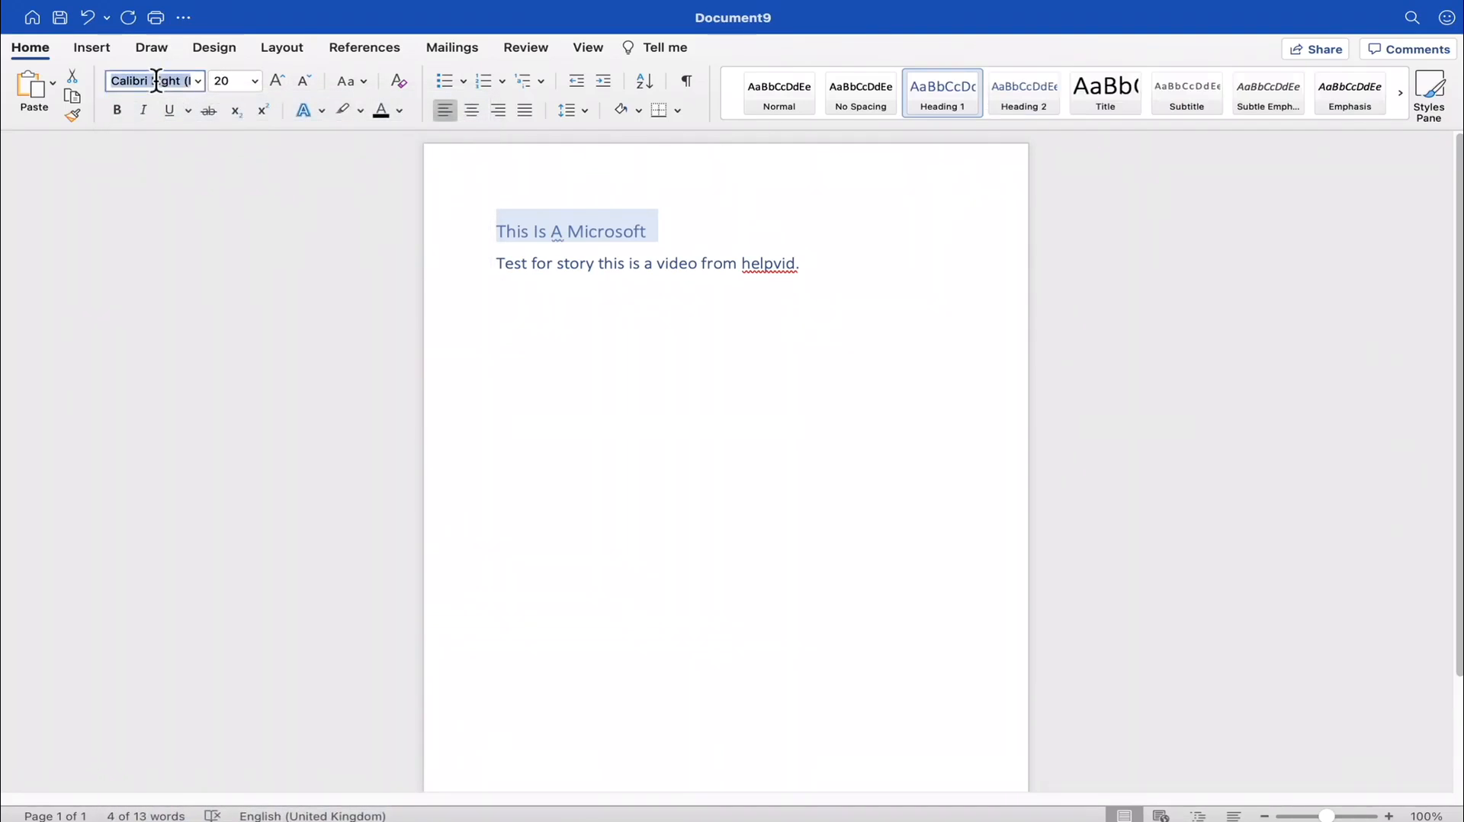
{"action": "type", "text": "Cal"}
{"action": "key", "text": "BackSpace"}
{"action": "key", "text": "BackSpace"}
{"action": "key", "text": "BackSpace"}
{"action": "key", "text": "BackSpace"}
{"action": "type", "text": "Hel"}
{"action": "key", "text": "Return"}
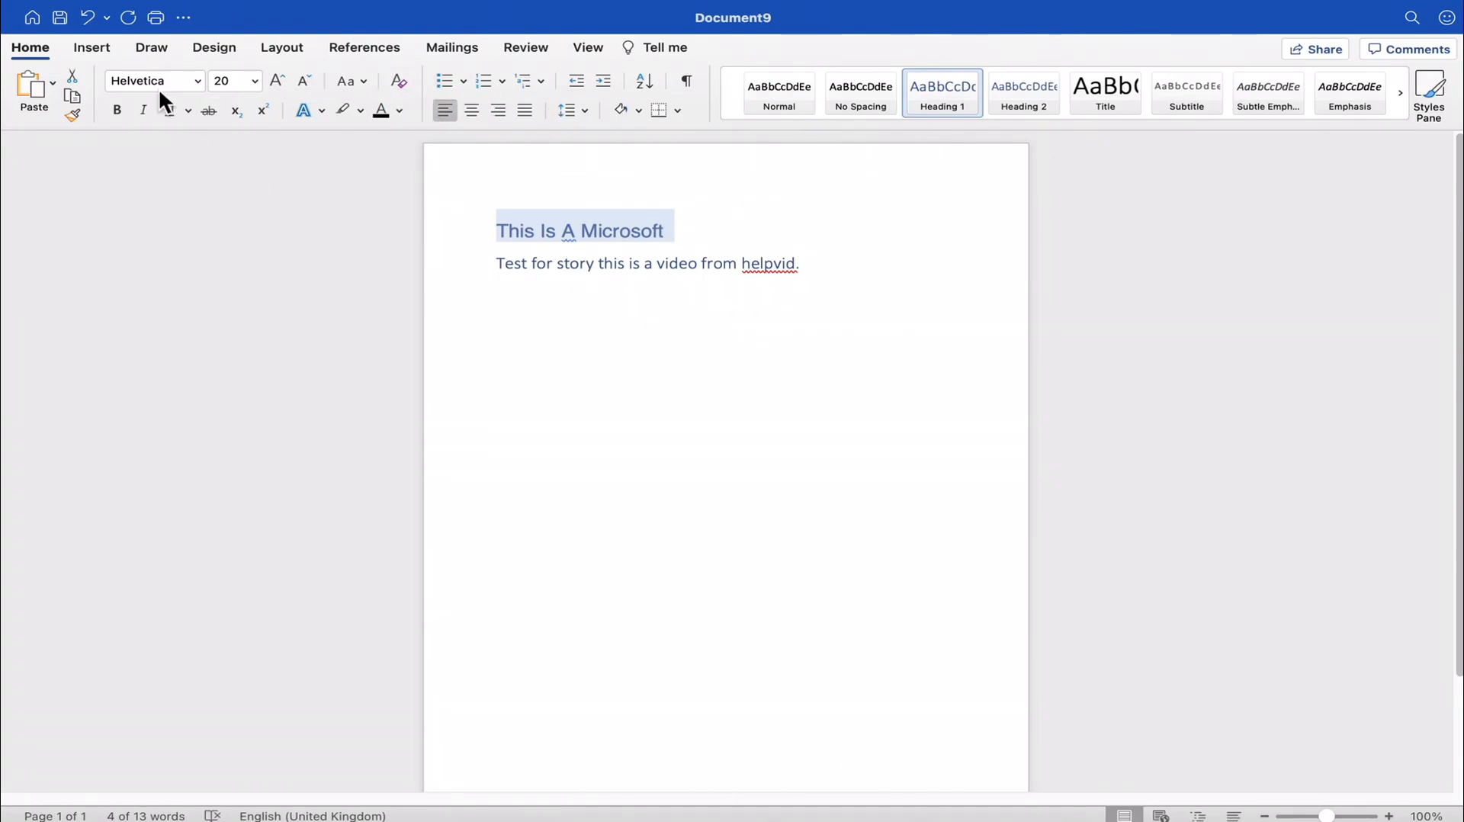
- Review the border options available for the "This Is A Microsoft" line without applying any
{"action": "left_click", "coordinate": [678, 109]}
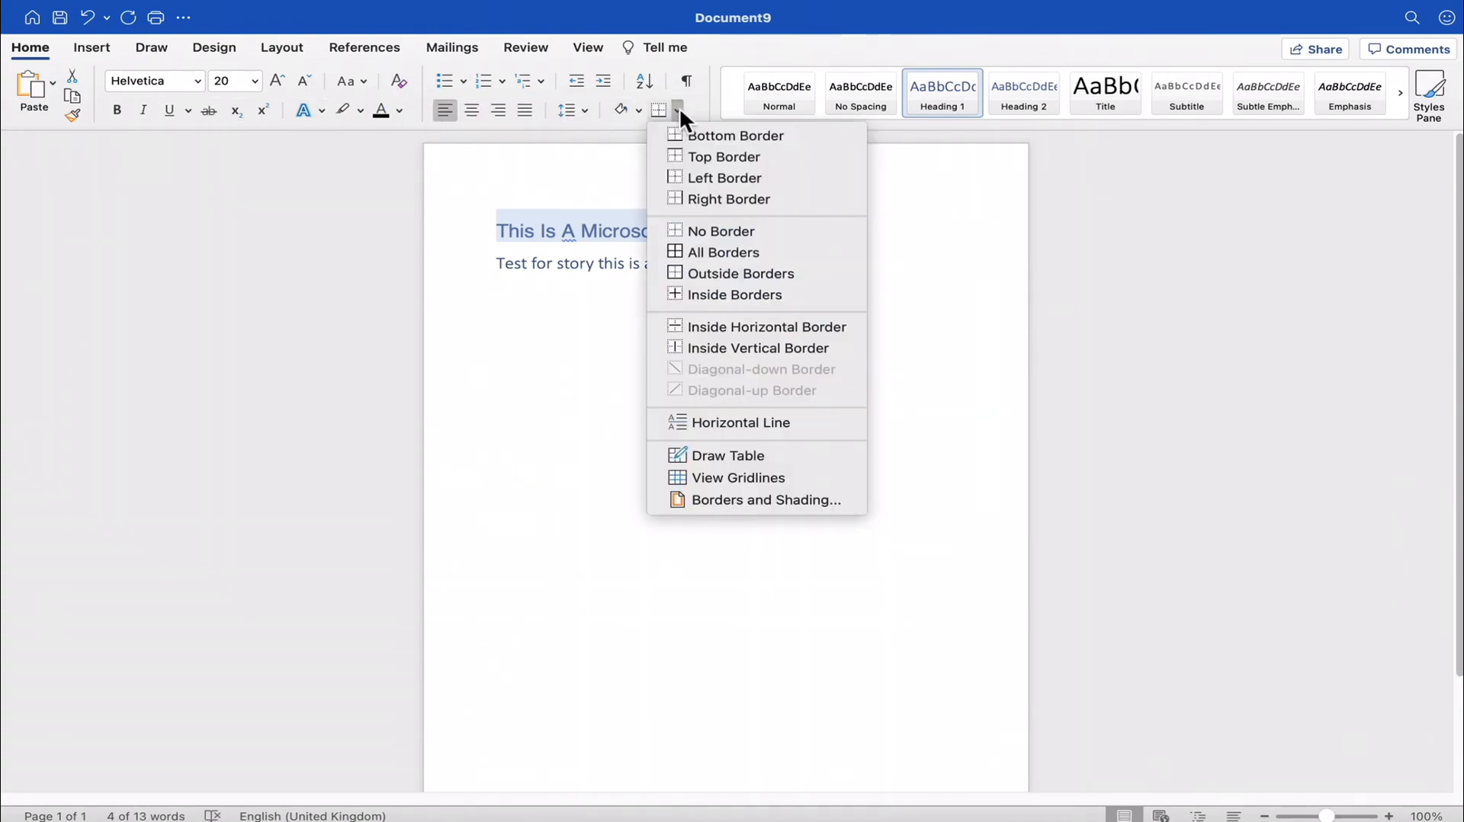
{"action": "left_click", "coordinate": [542, 226]}
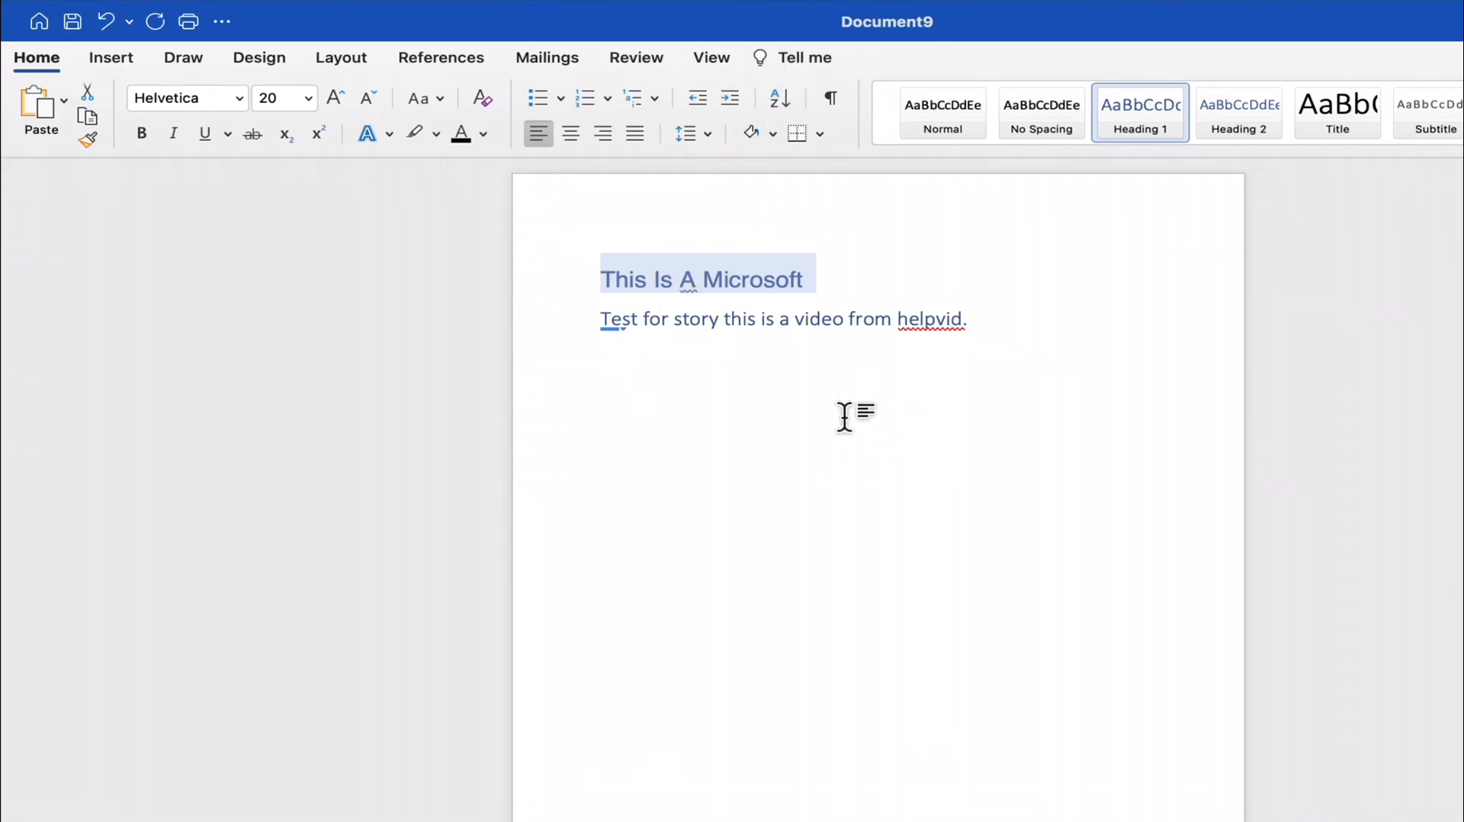
{"action": "left_click", "coordinate": [993, 331]}
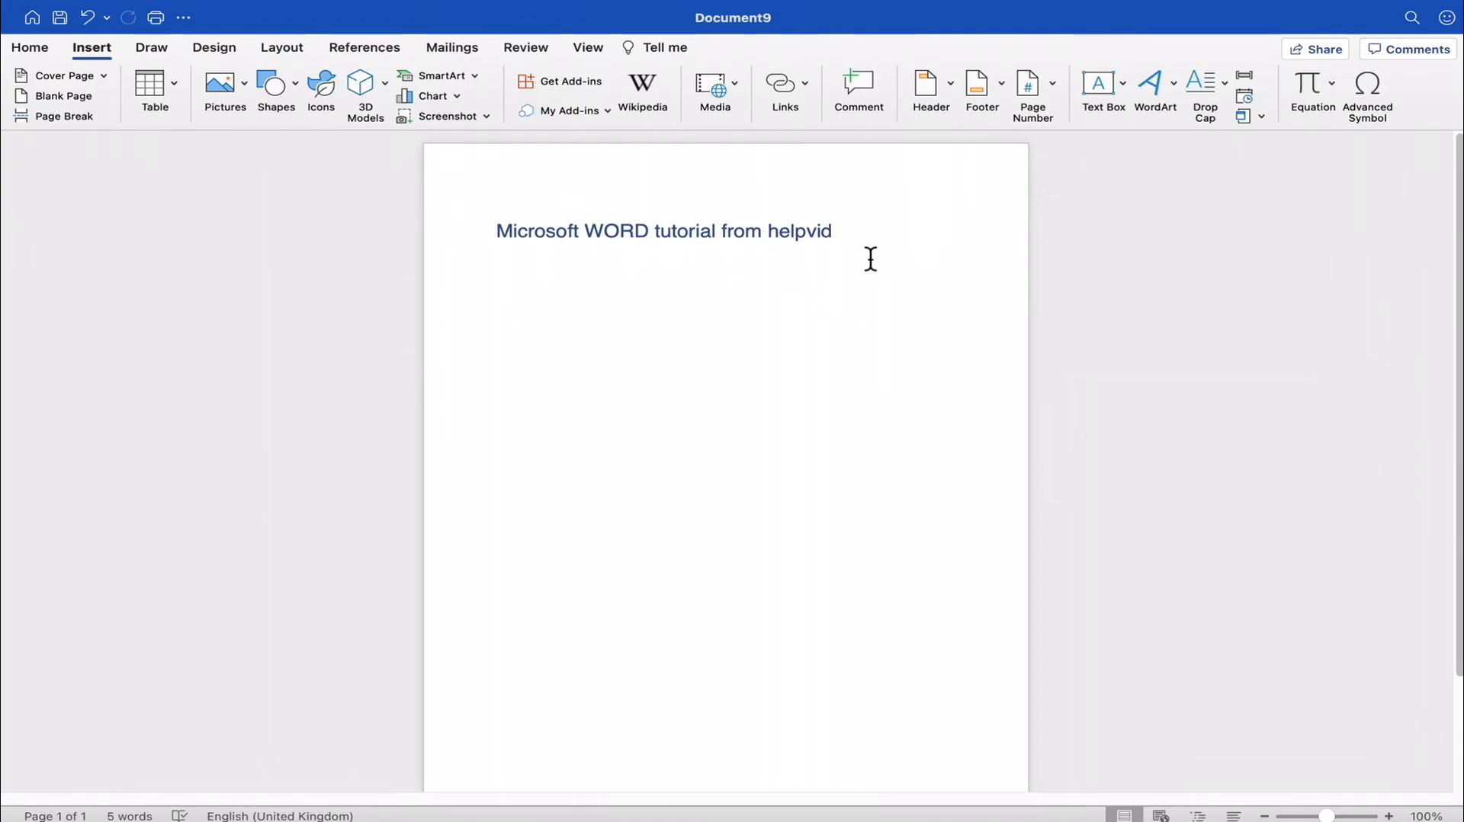
- Paste the copied lorem ipsum paragraphs on a new line below the "Microsoft WORD tutorial from helpvid" heading
{"action": "key", "text": "Return"}
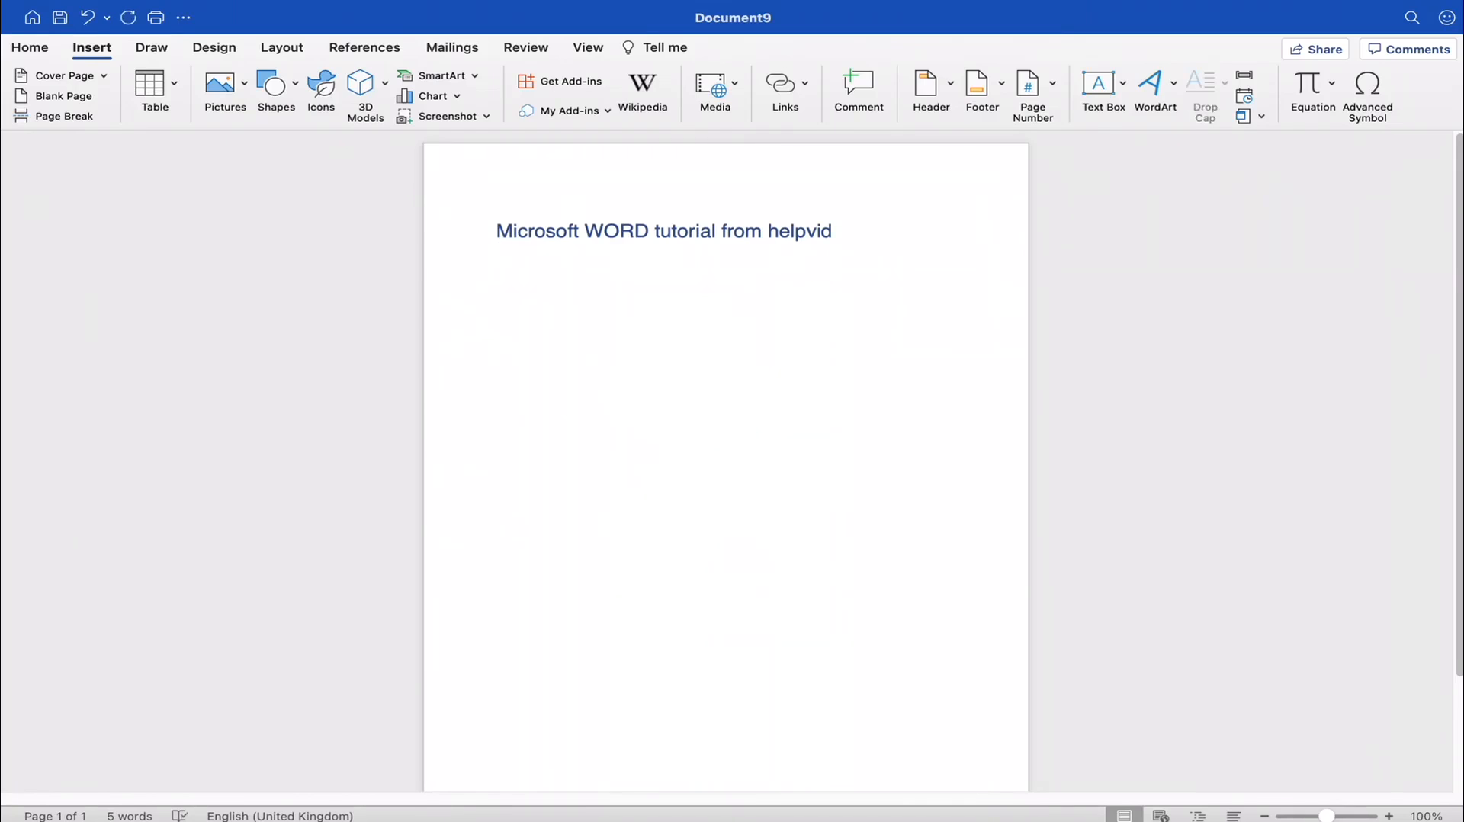
{"action": "key", "text": "super+v"}
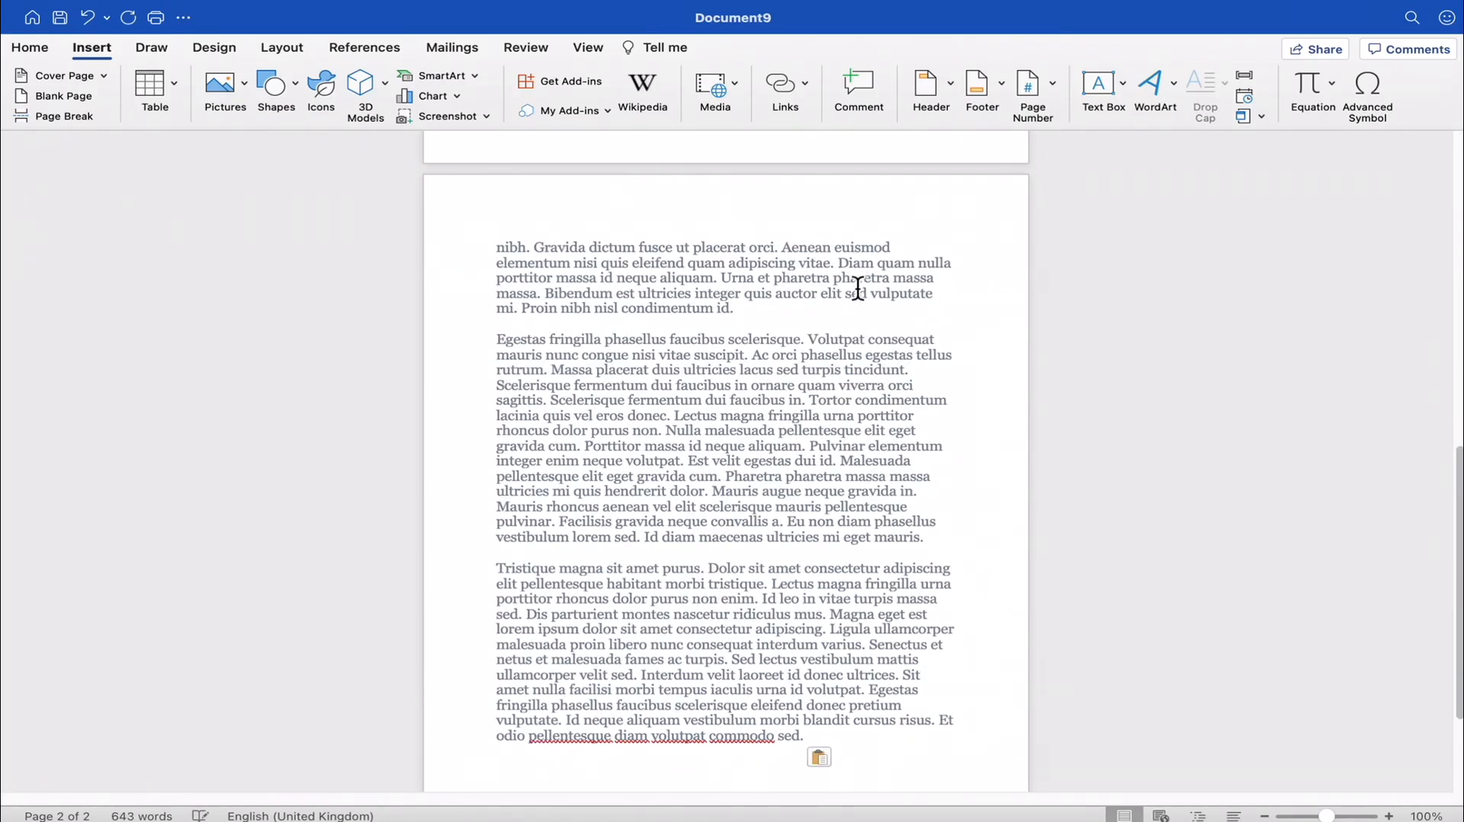
{"action": "scroll", "coordinate": [856, 288], "scroll_direction": "up", "scroll_amount": 10}
{"action": "scroll", "coordinate": [862, 381], "scroll_direction": "up", "scroll_amount": 10}
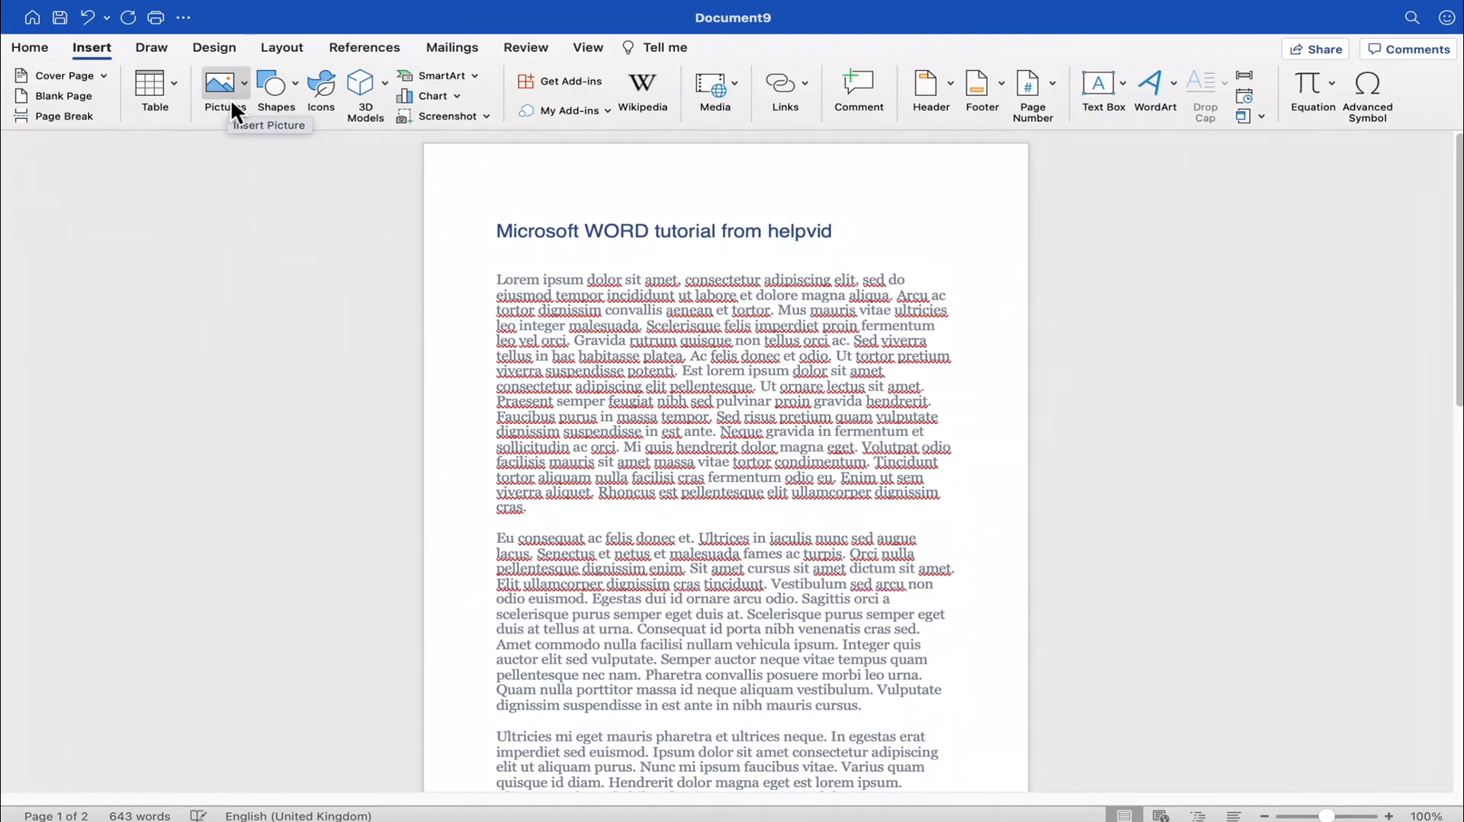
- Add blank space for a picture between the first and second lorem ipsum paragraphs
{"action": "left_click", "coordinate": [575, 505]}
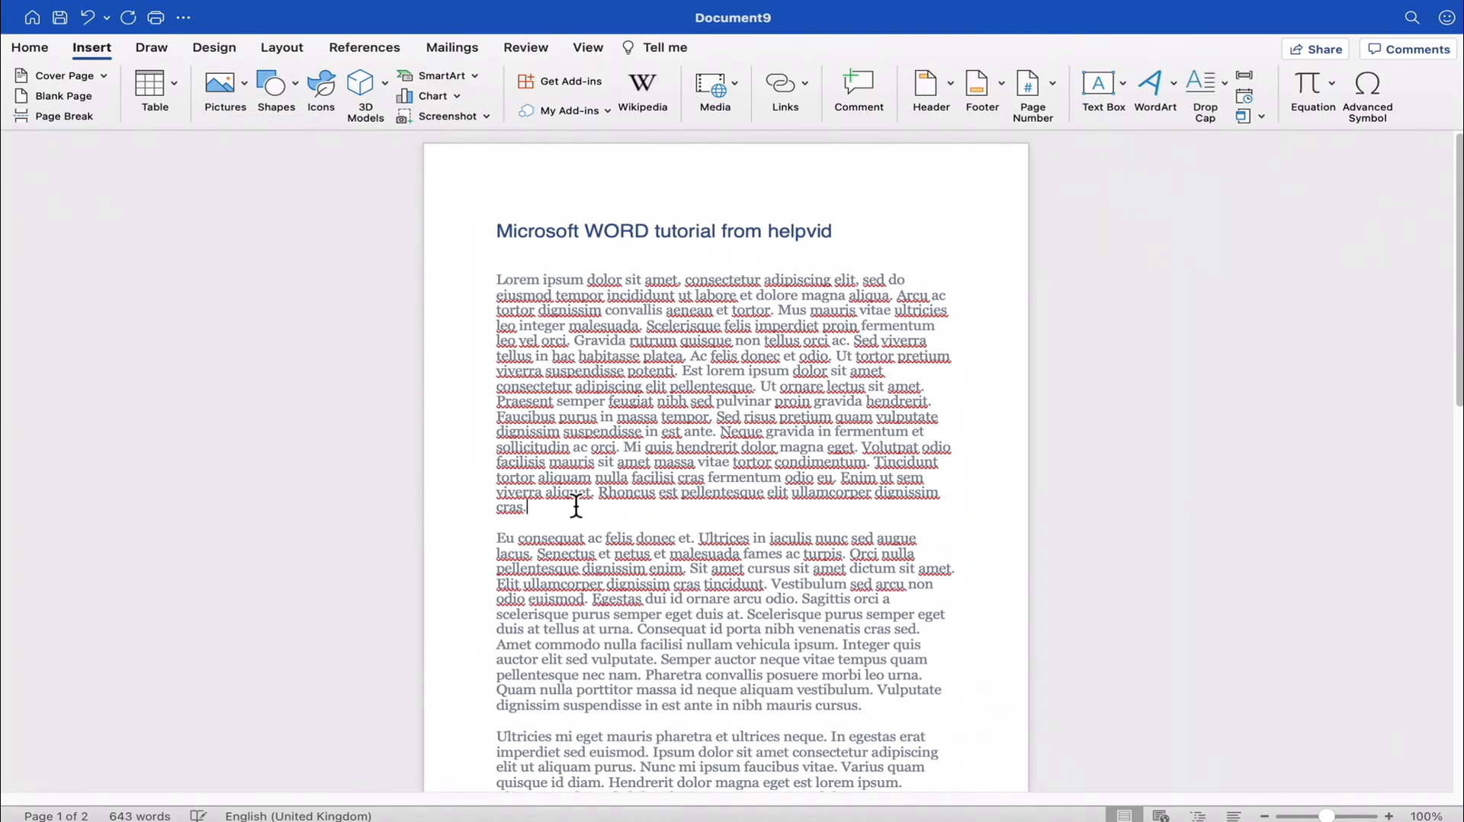
{"action": "key", "text": "Return"}
{"action": "key", "text": "Return"}
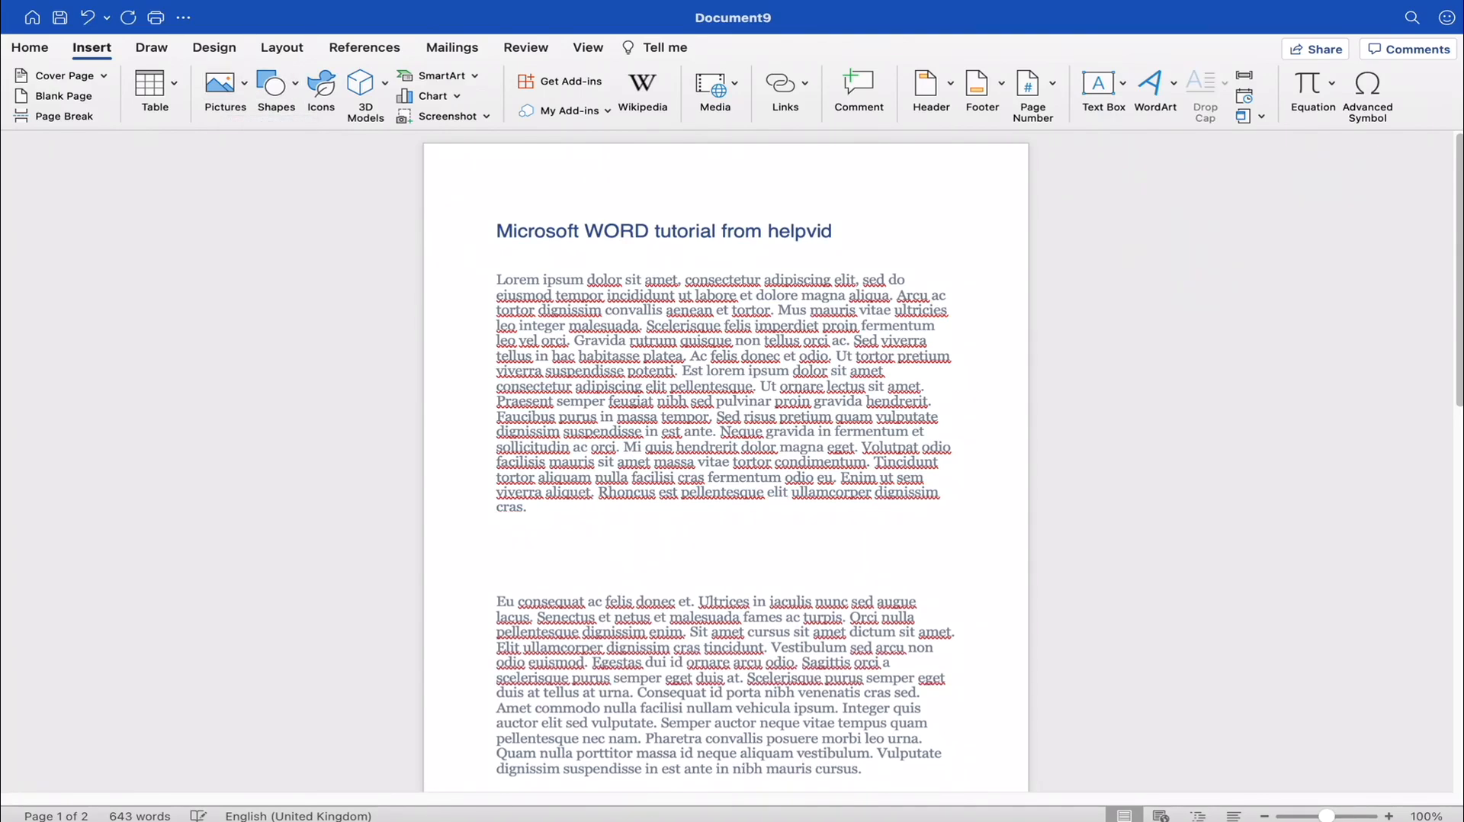
{"action": "key", "text": "BackSpace"}
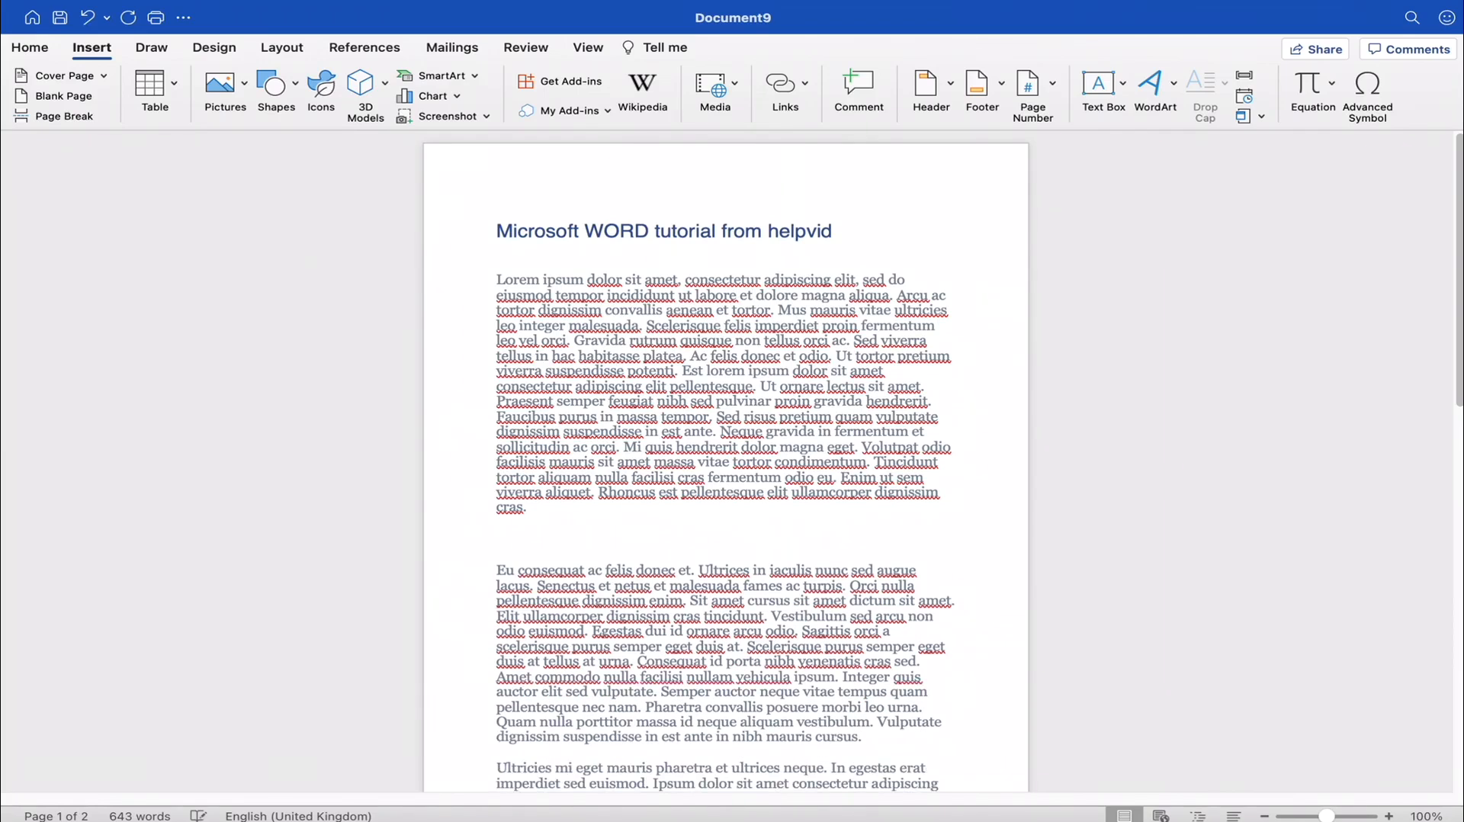
- Insert the picture file helpvid-logo.jpg from the Desktop between the first two paragraphs
{"action": "left_click", "coordinate": [241, 85]}
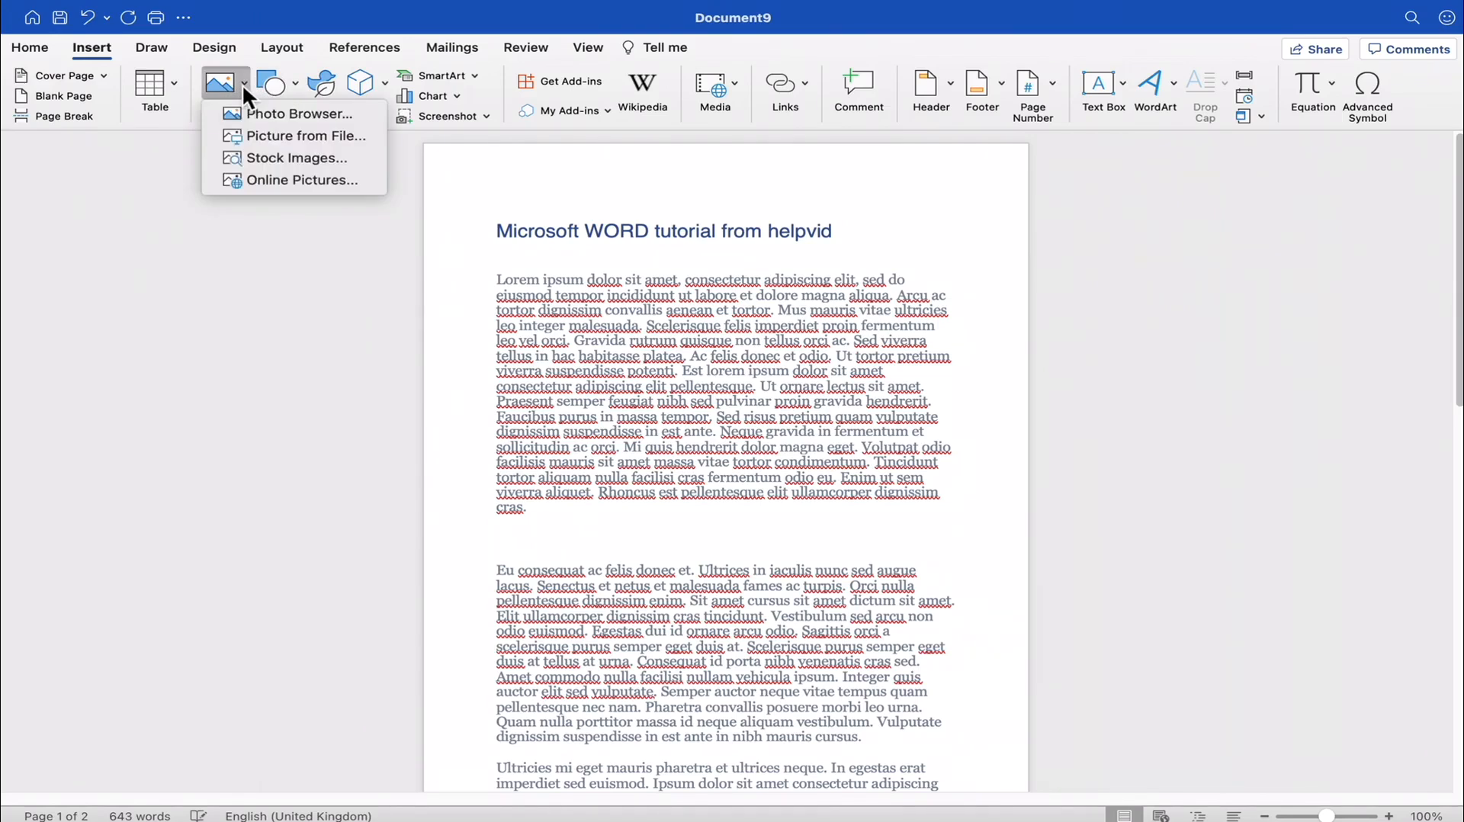
{"action": "left_click", "coordinate": [297, 139]}
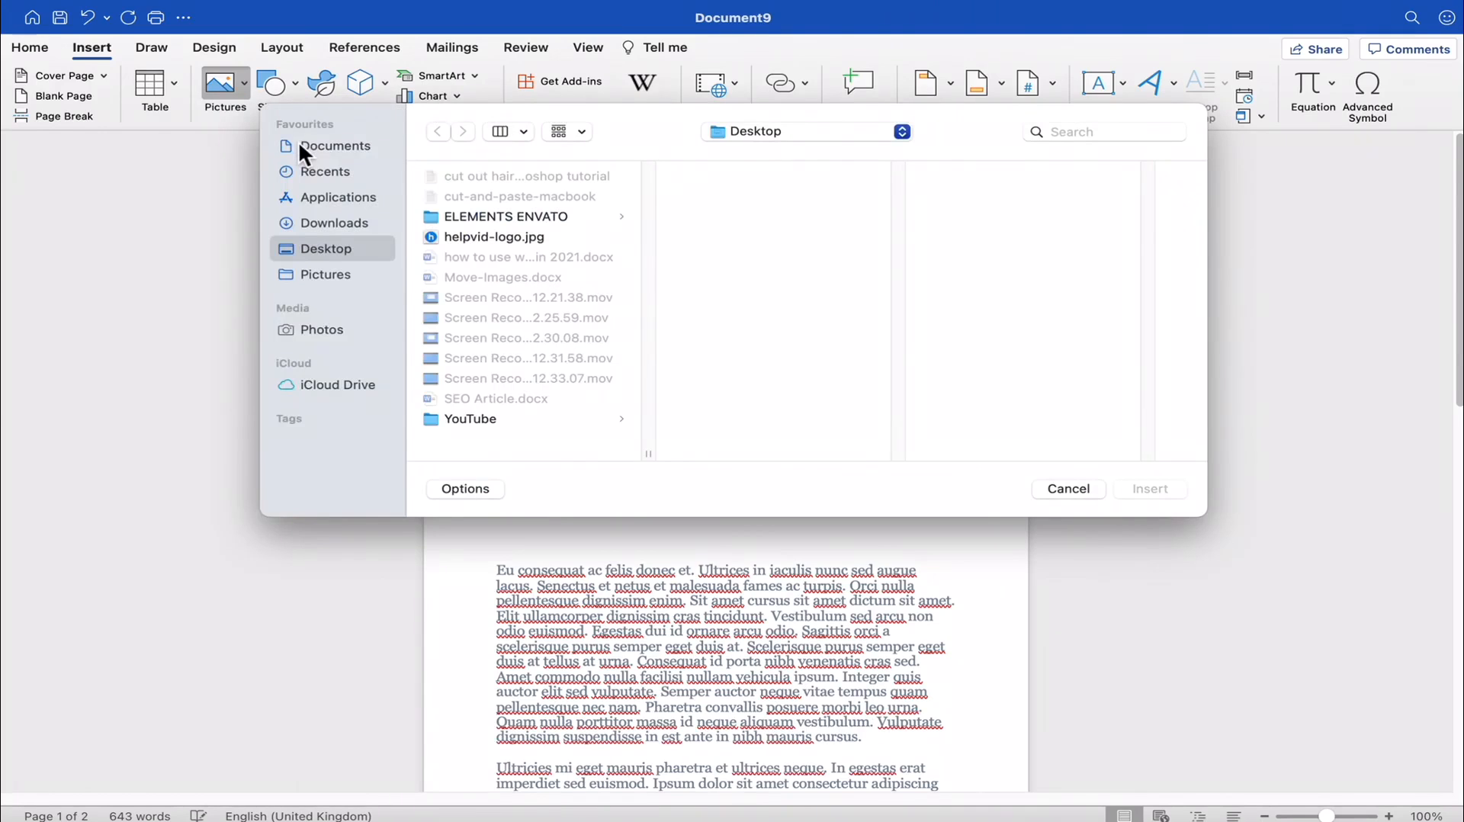
{"action": "left_click", "coordinate": [484, 237]}
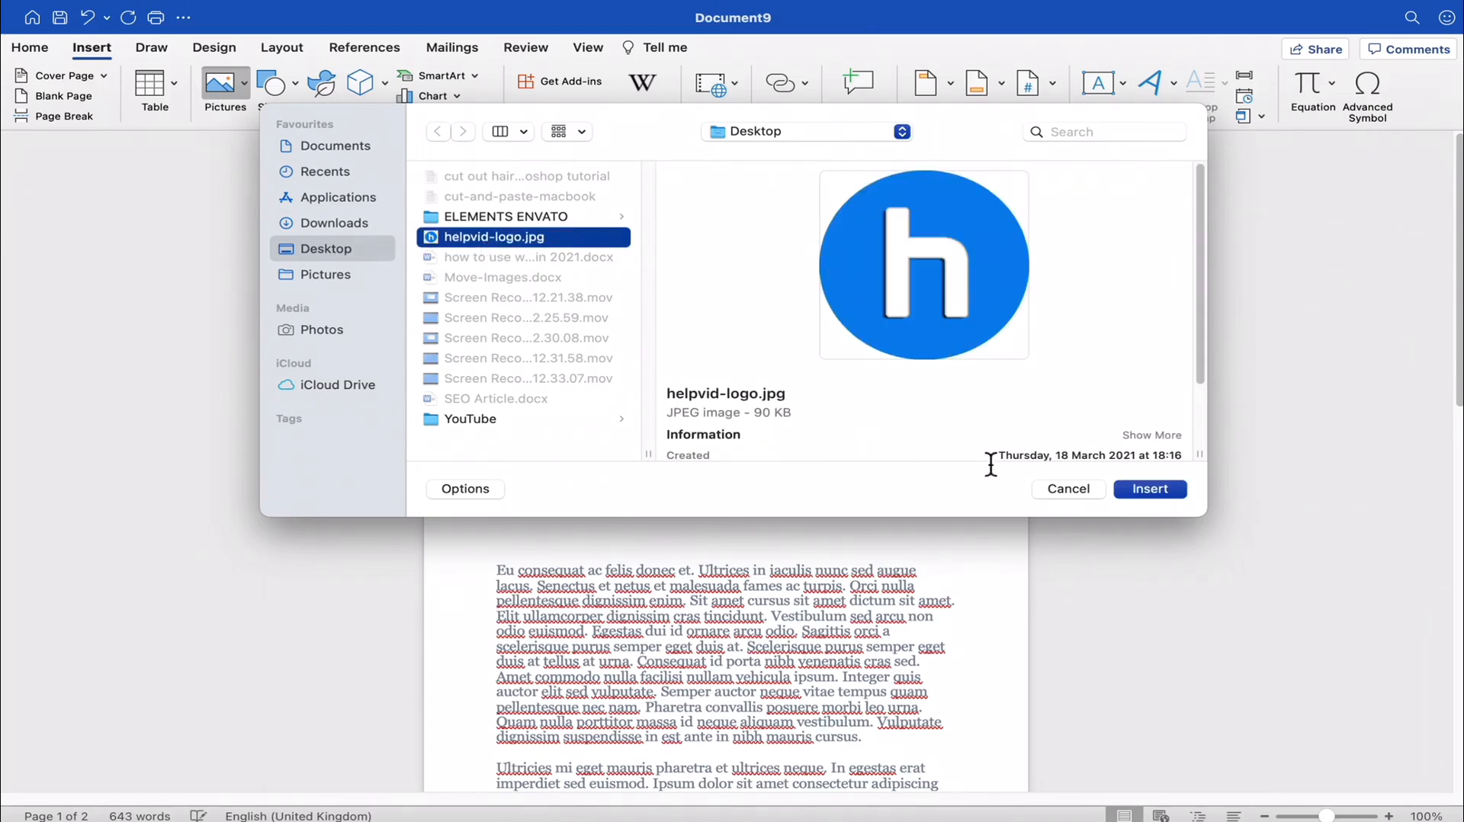
{"action": "left_click", "coordinate": [1149, 488]}
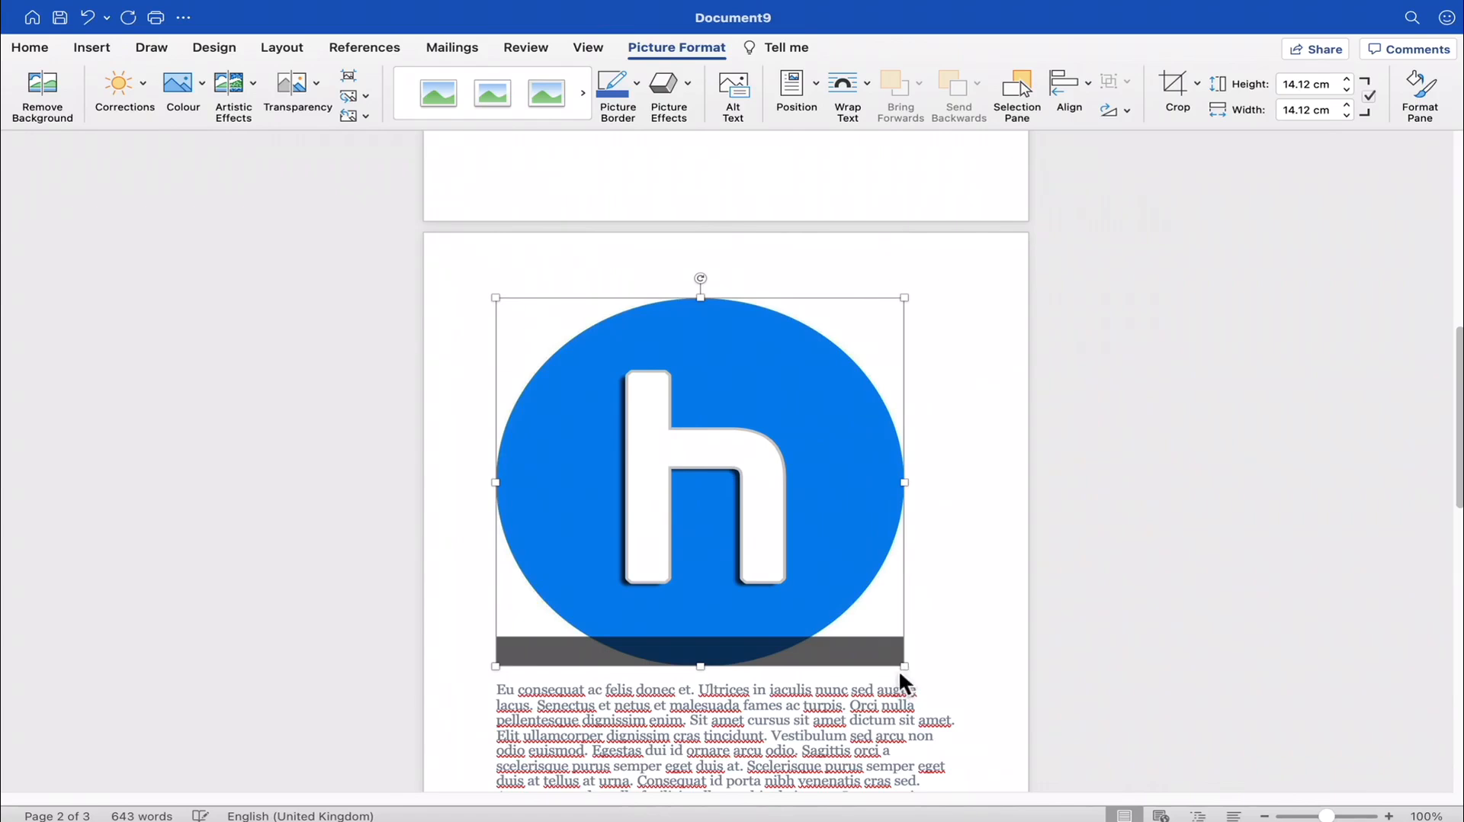
{"action": "scroll", "coordinate": [895, 572], "scroll_direction": "down", "scroll_amount": 3}
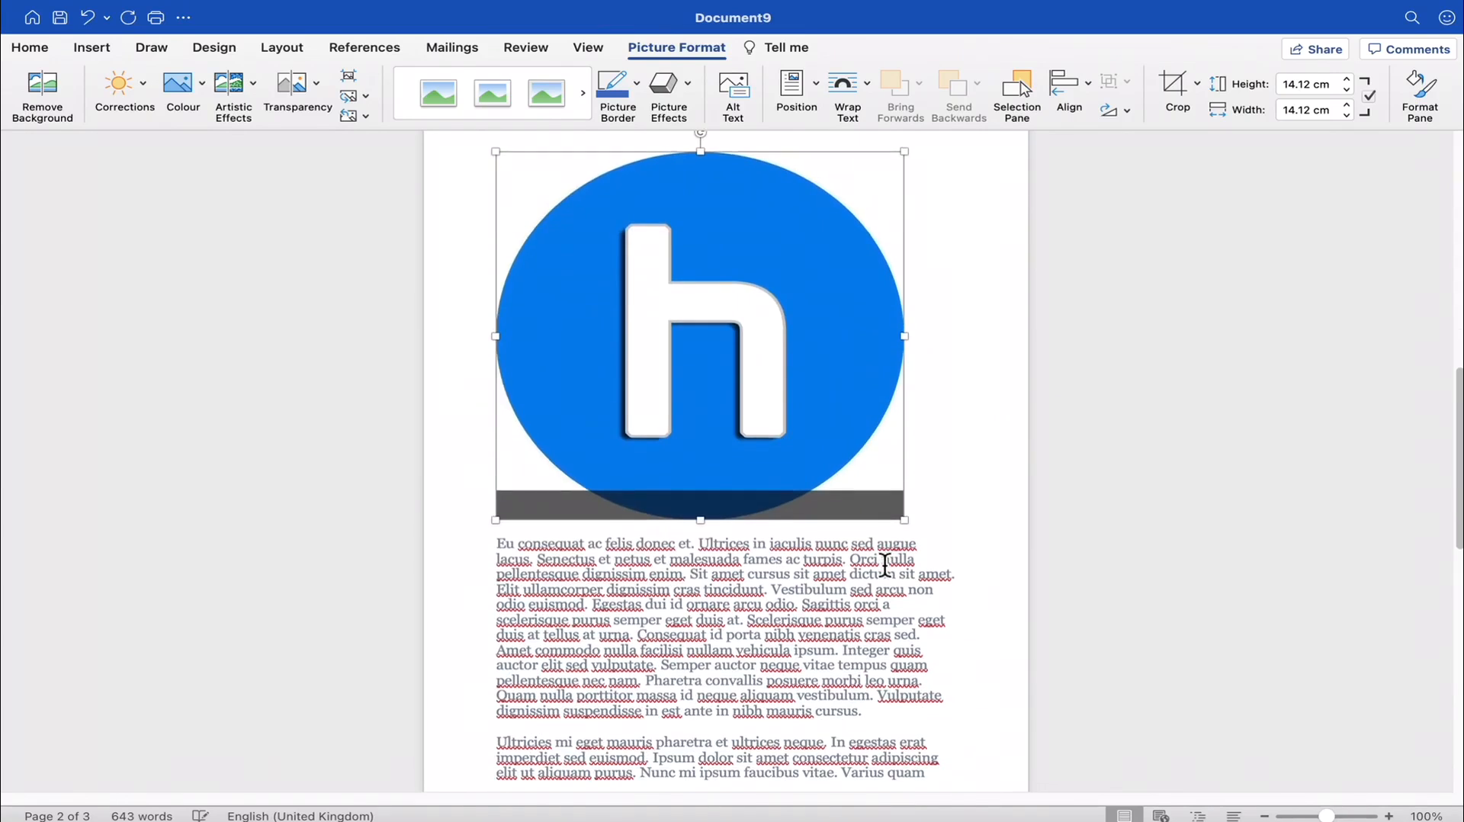
{"action": "scroll", "coordinate": [889, 572], "scroll_direction": "up", "scroll_amount": 15}
{"action": "scroll", "coordinate": [884, 576], "scroll_direction": "down", "scroll_amount": 15}
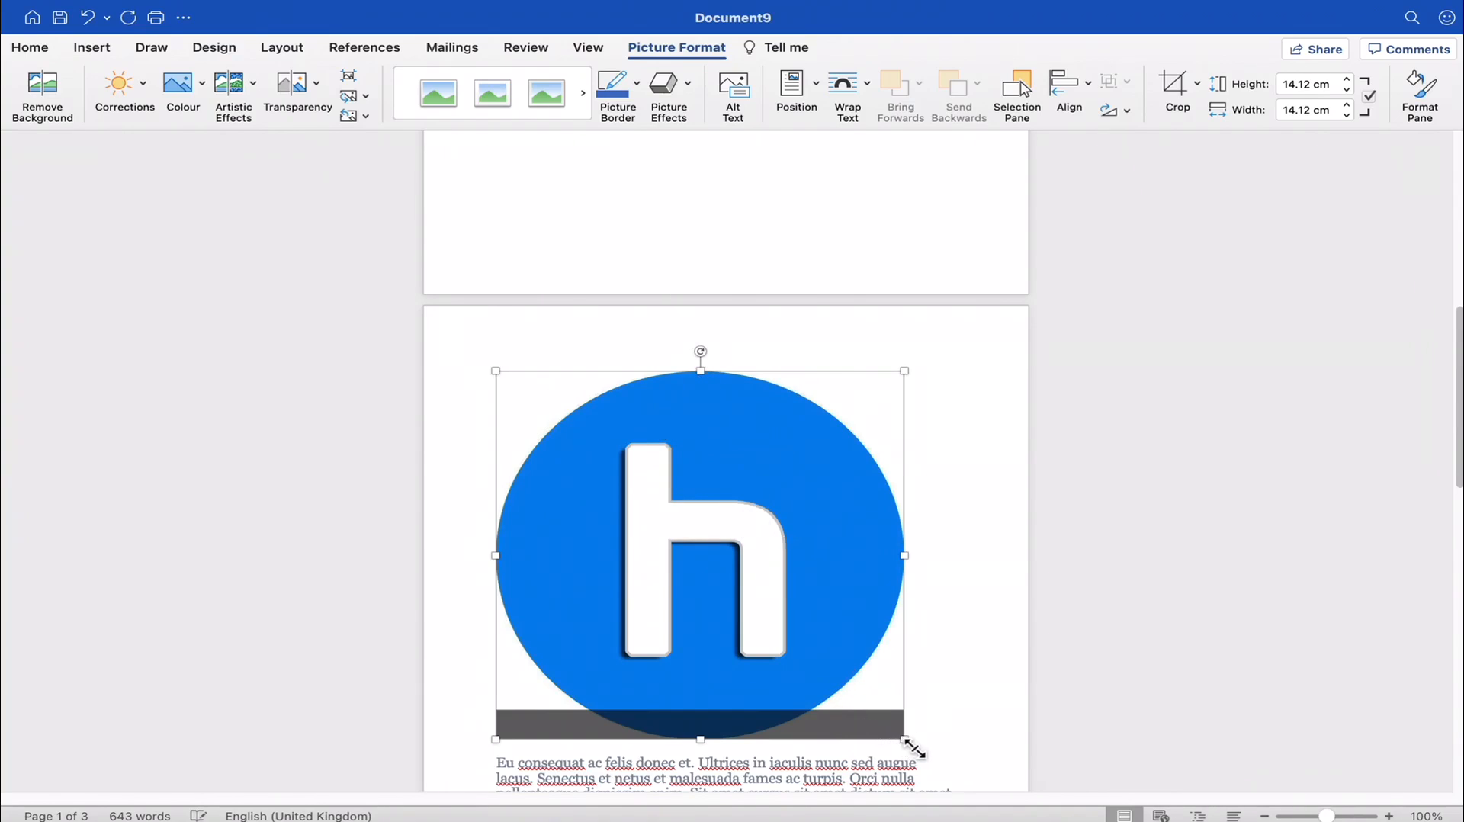
- Shrink the inserted helpvid logo picture proportionally to about 7.2 cm by 7.2 cm
{"action": "left_click_drag", "start_coordinate": [909, 744], "coordinate": [702, 565]}
{"action": "scroll", "coordinate": [702, 565], "scroll_direction": "down", "scroll_amount": 3}
{"action": "scroll", "coordinate": [675, 449], "scroll_direction": "down", "scroll_amount": 1}
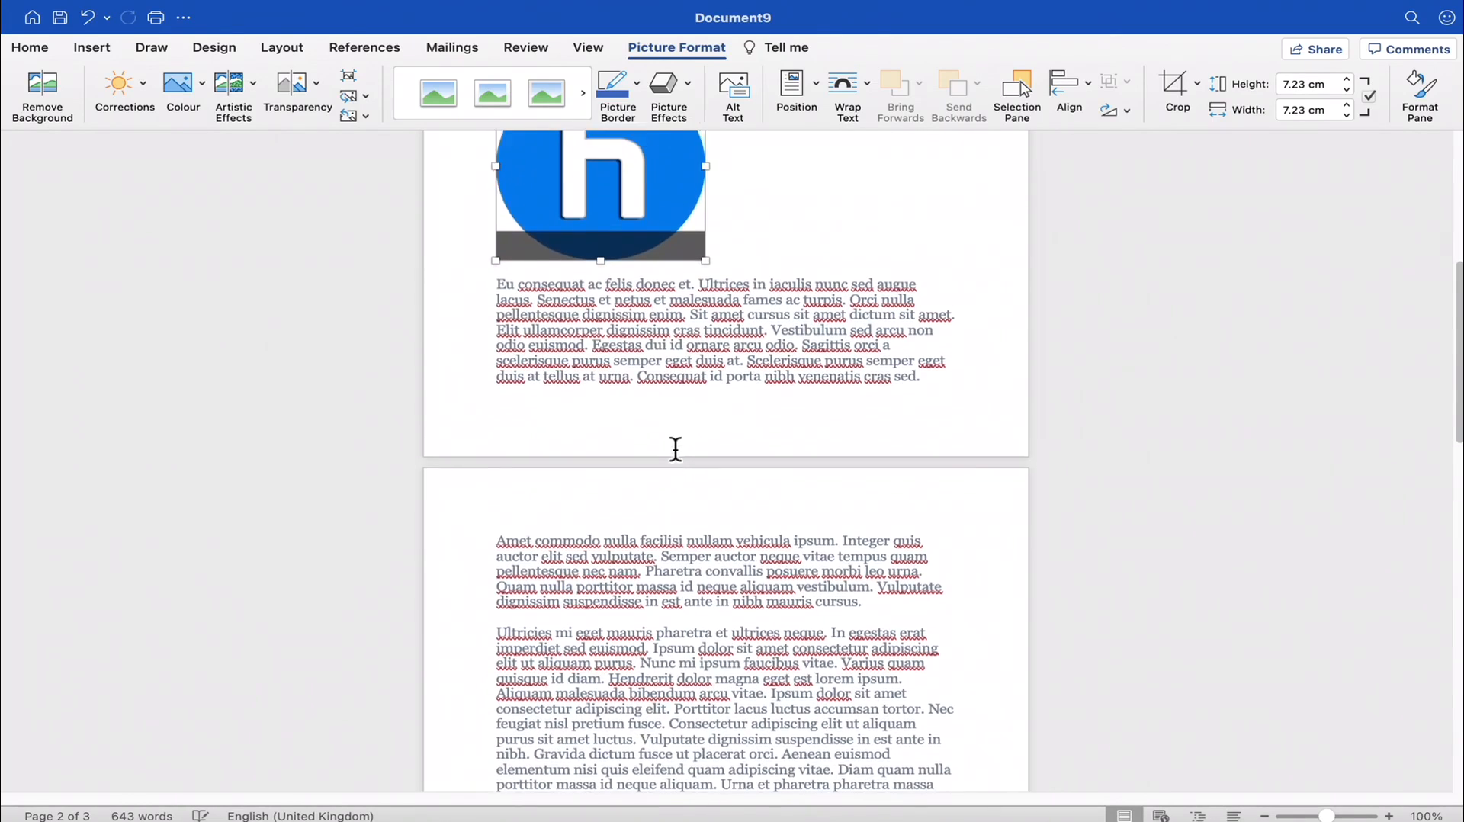
{"action": "scroll", "coordinate": [675, 449], "scroll_direction": "up", "scroll_amount": 4}
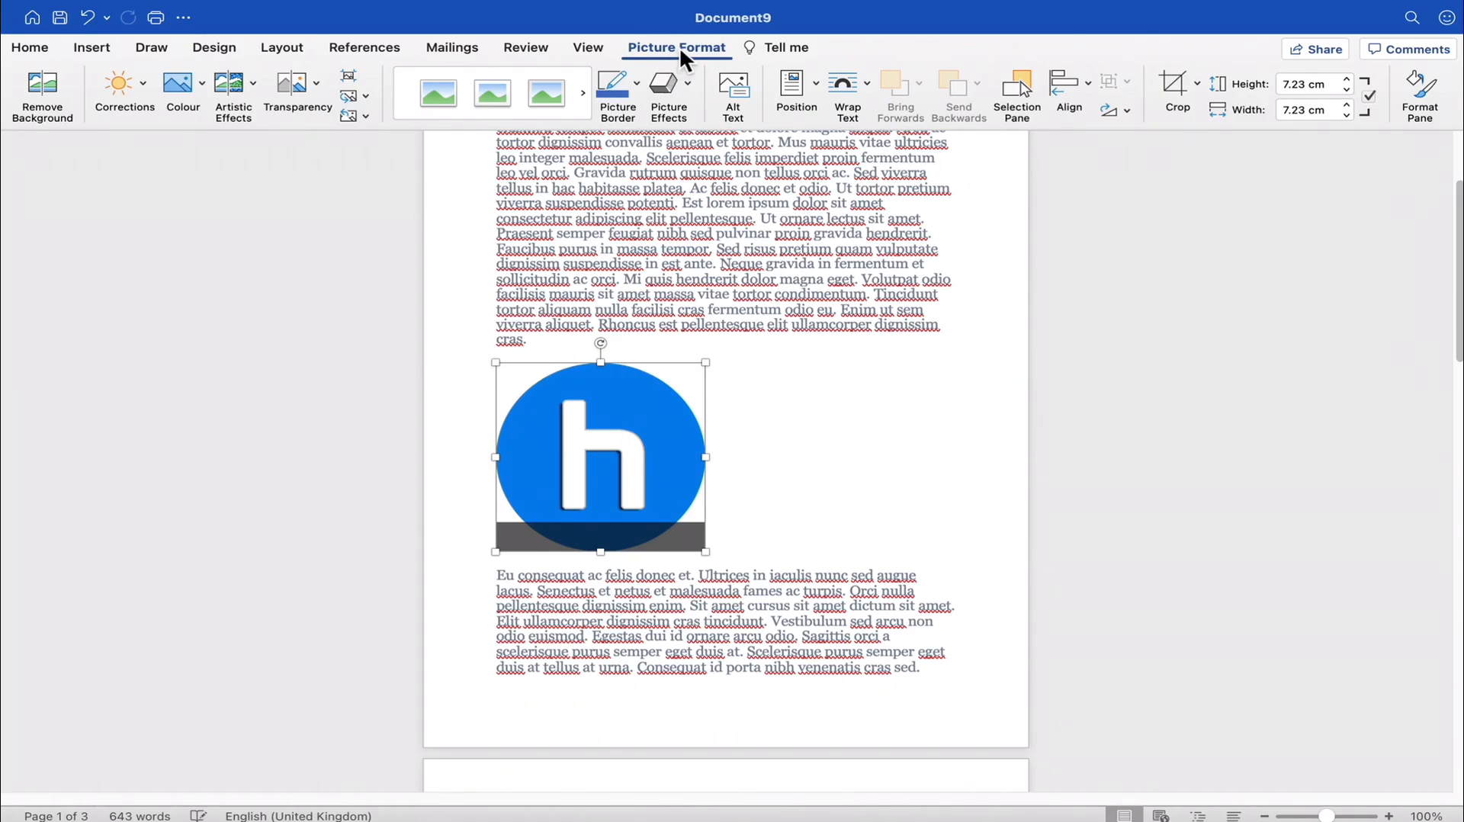
- Select the logo picture to view its formatting options, and deselect it without changing anything
{"action": "left_click", "coordinate": [736, 232]}
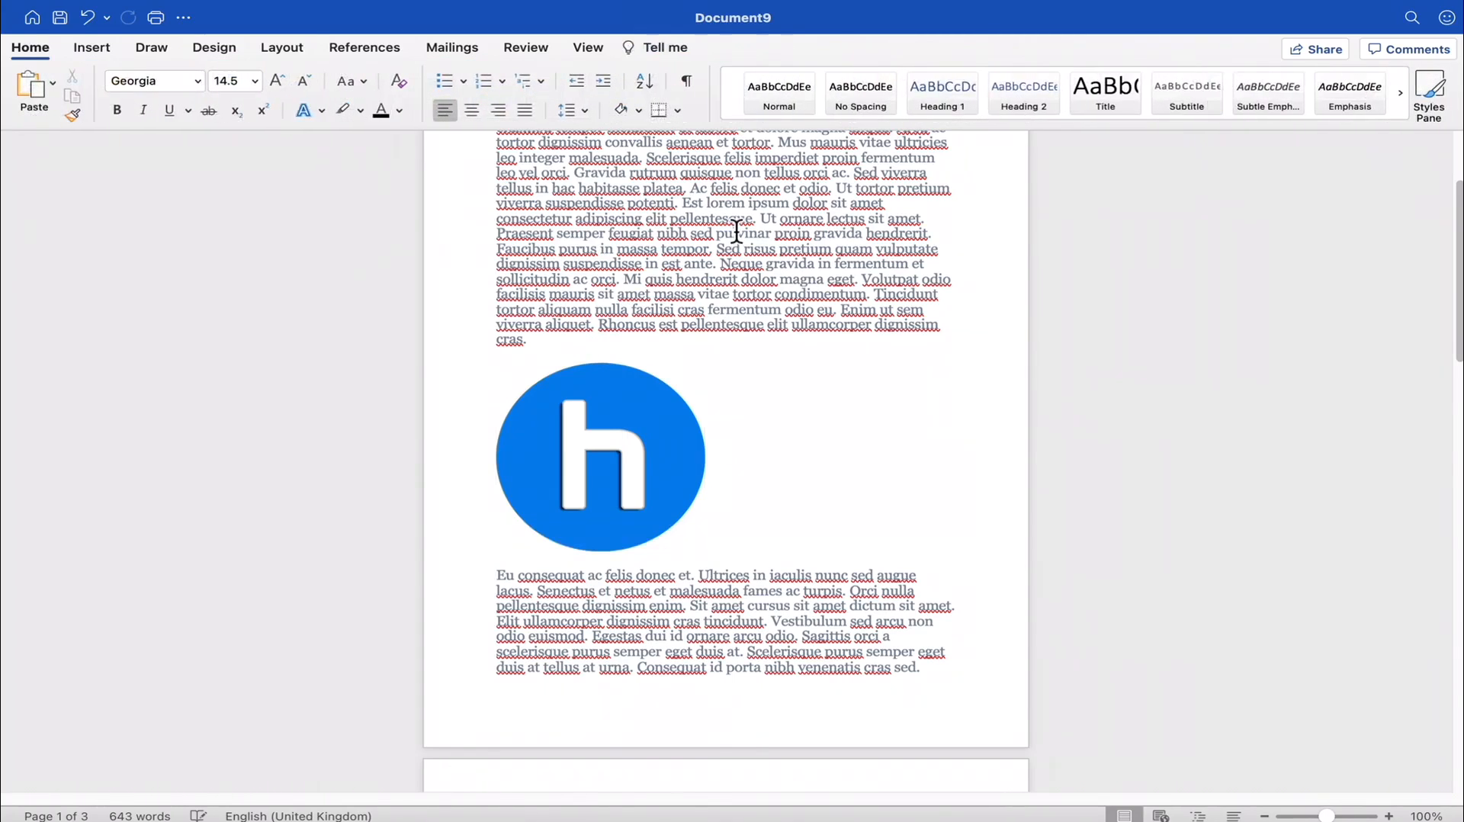
{"action": "left_click", "coordinate": [641, 496]}
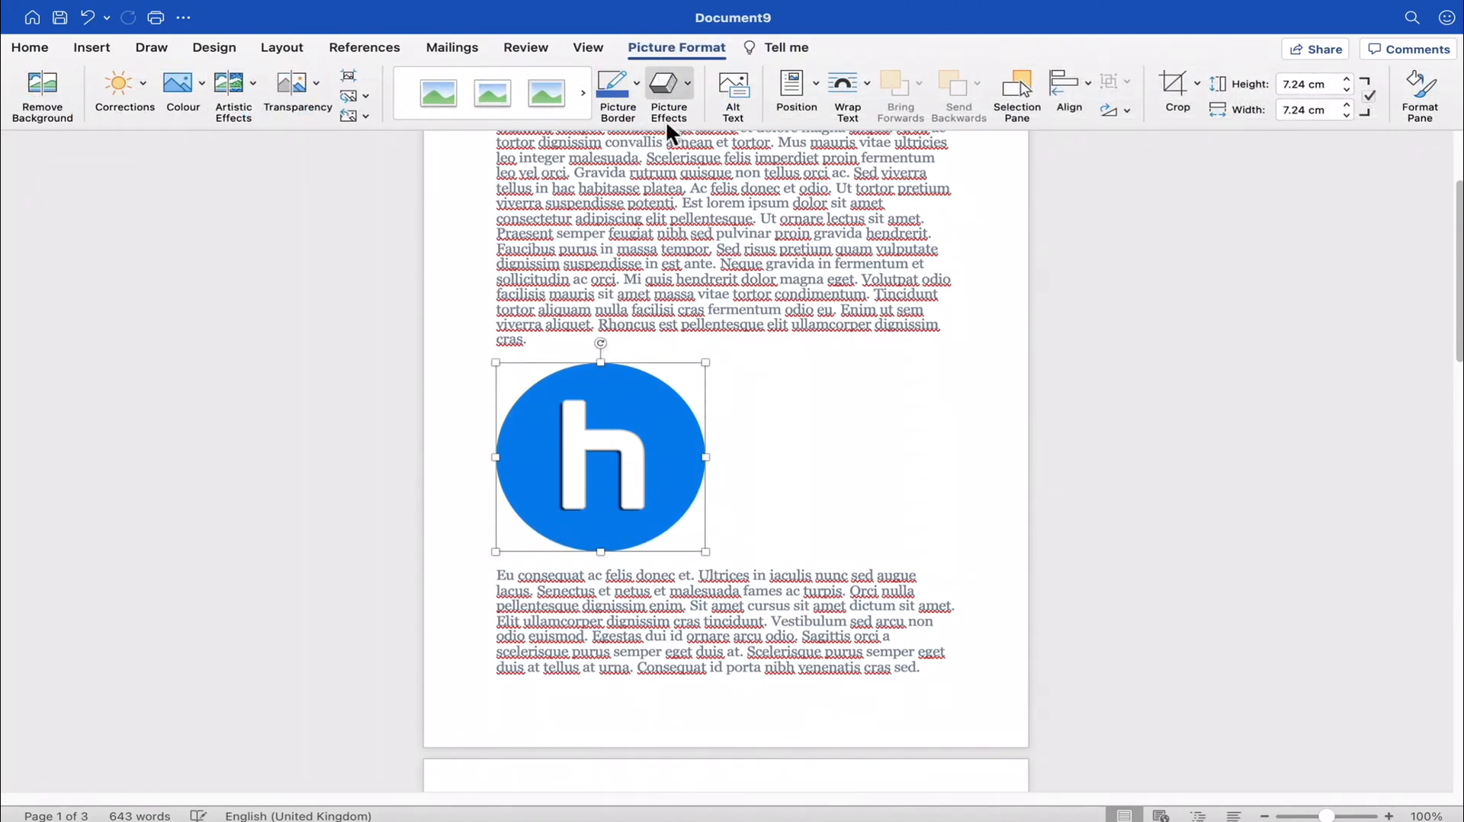
{"action": "left_click", "coordinate": [796, 268]}
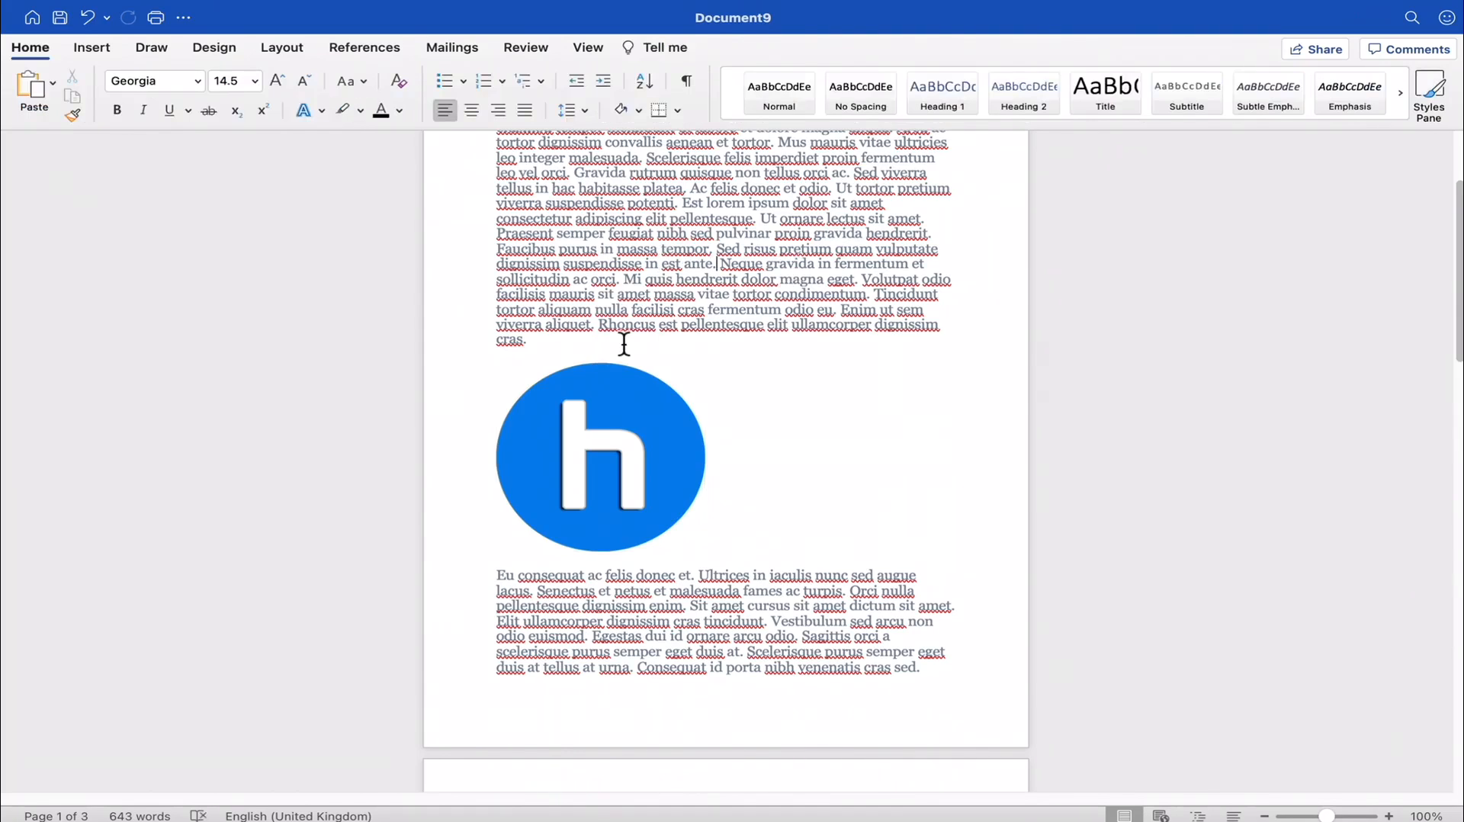
- Try to move the in-line logo picture to different spots within the first lorem ipsum paragraph
{"action": "left_click_drag", "start_coordinate": [629, 431], "coordinate": [880, 241]}
{"action": "left_click_drag", "start_coordinate": [671, 358], "coordinate": [905, 553]}
{"action": "left_click_drag", "start_coordinate": [610, 468], "coordinate": [899, 277]}
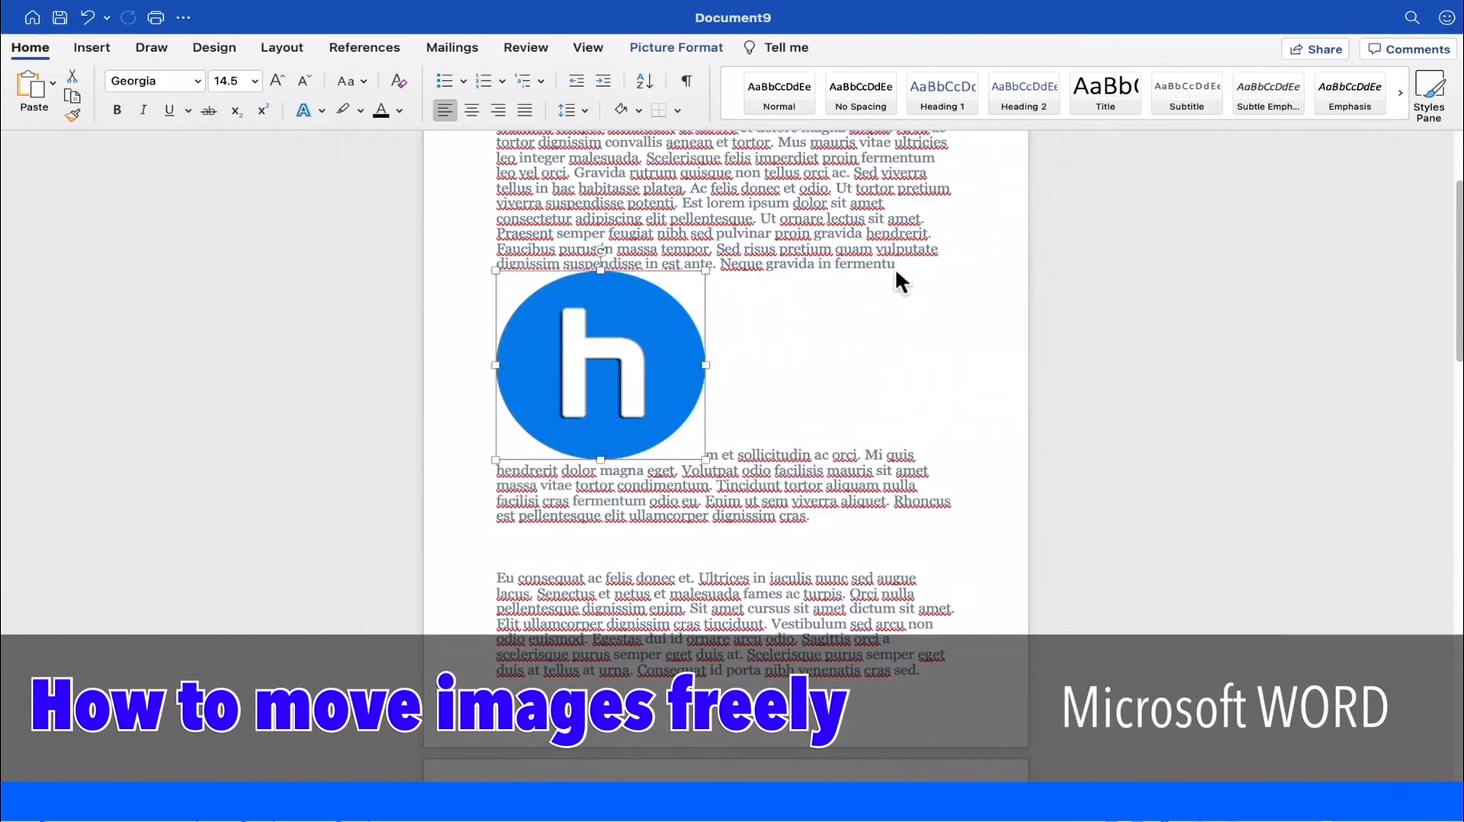
{"action": "left_click_drag", "start_coordinate": [672, 397], "coordinate": [928, 628]}
{"action": "left_click_drag", "start_coordinate": [651, 503], "coordinate": [556, 506]}
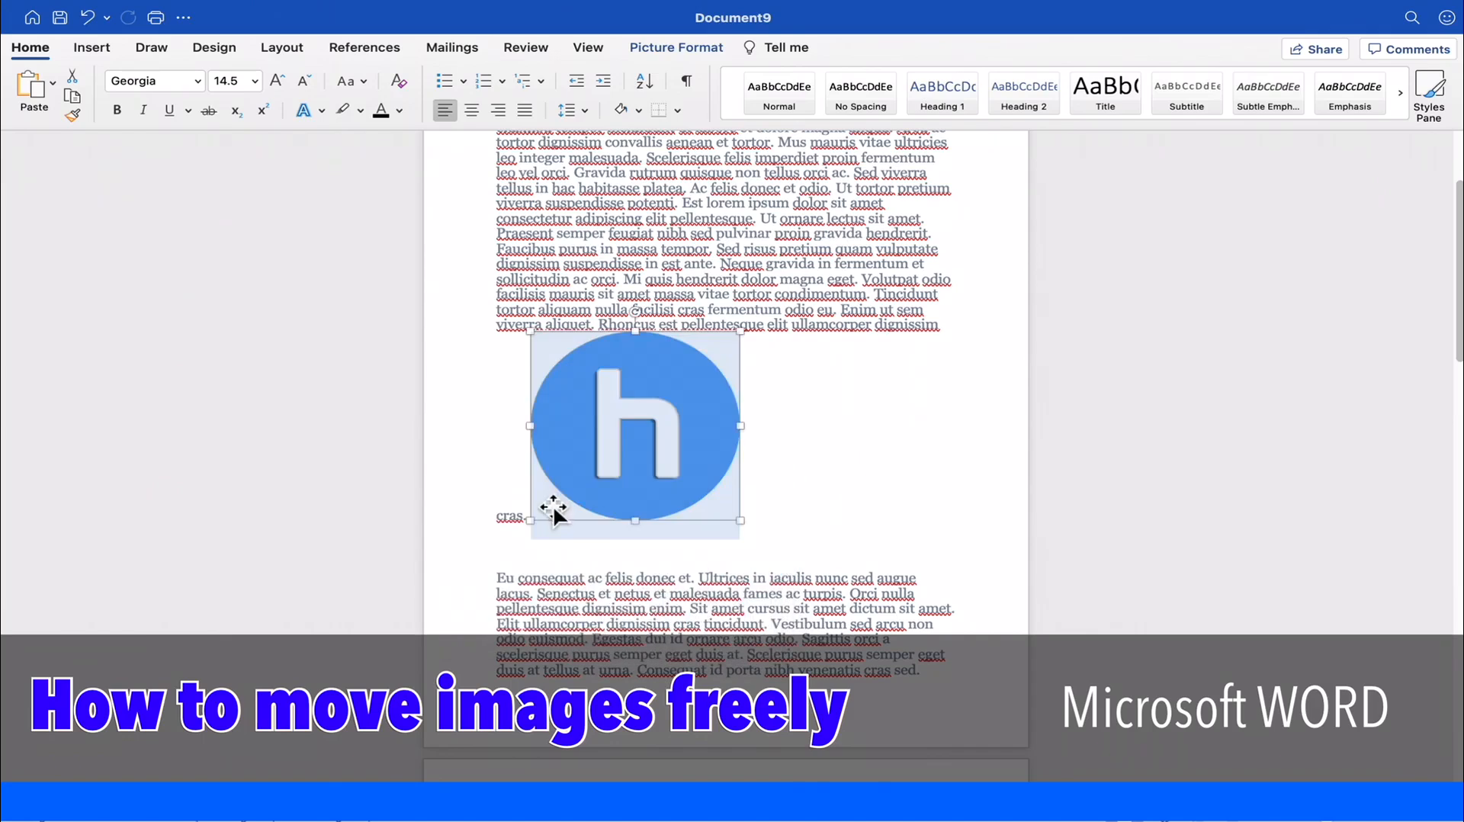
{"action": "left_click_drag", "start_coordinate": [618, 436], "coordinate": [583, 347]}
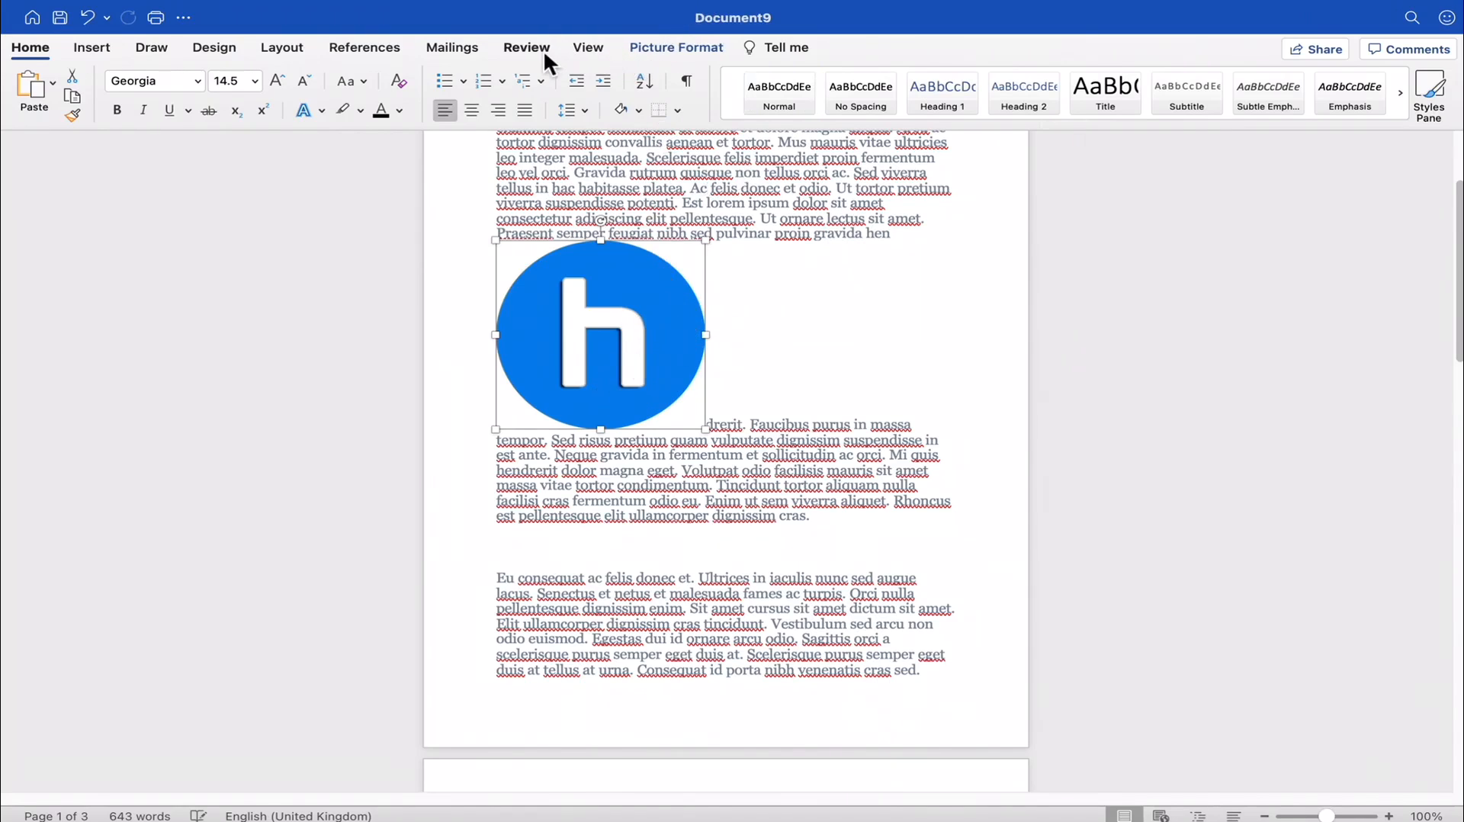
- Set the logo picture's text wrapping to Square
{"action": "left_click", "coordinate": [670, 48]}
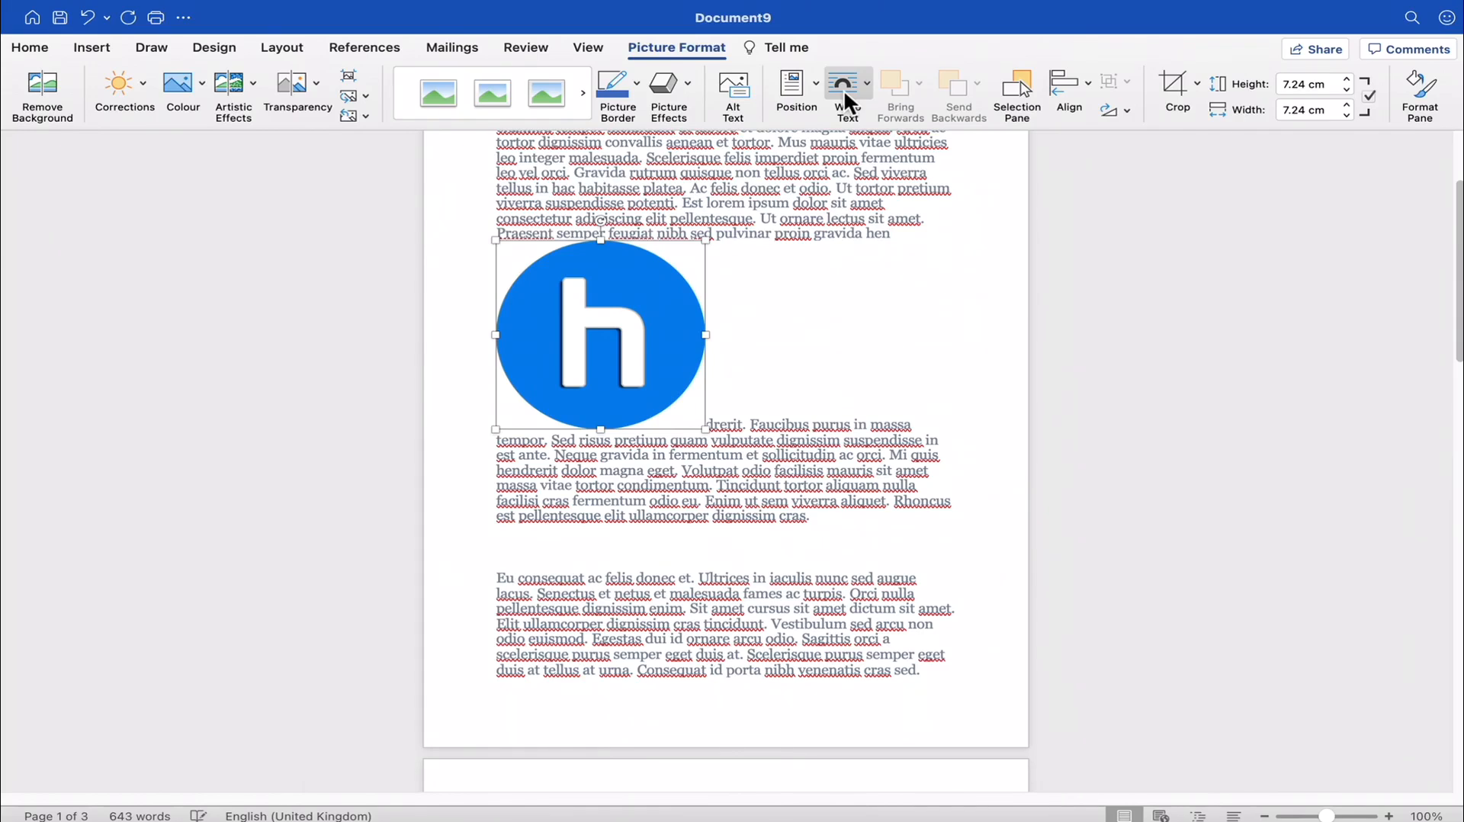
{"action": "left_click", "coordinate": [867, 78]}
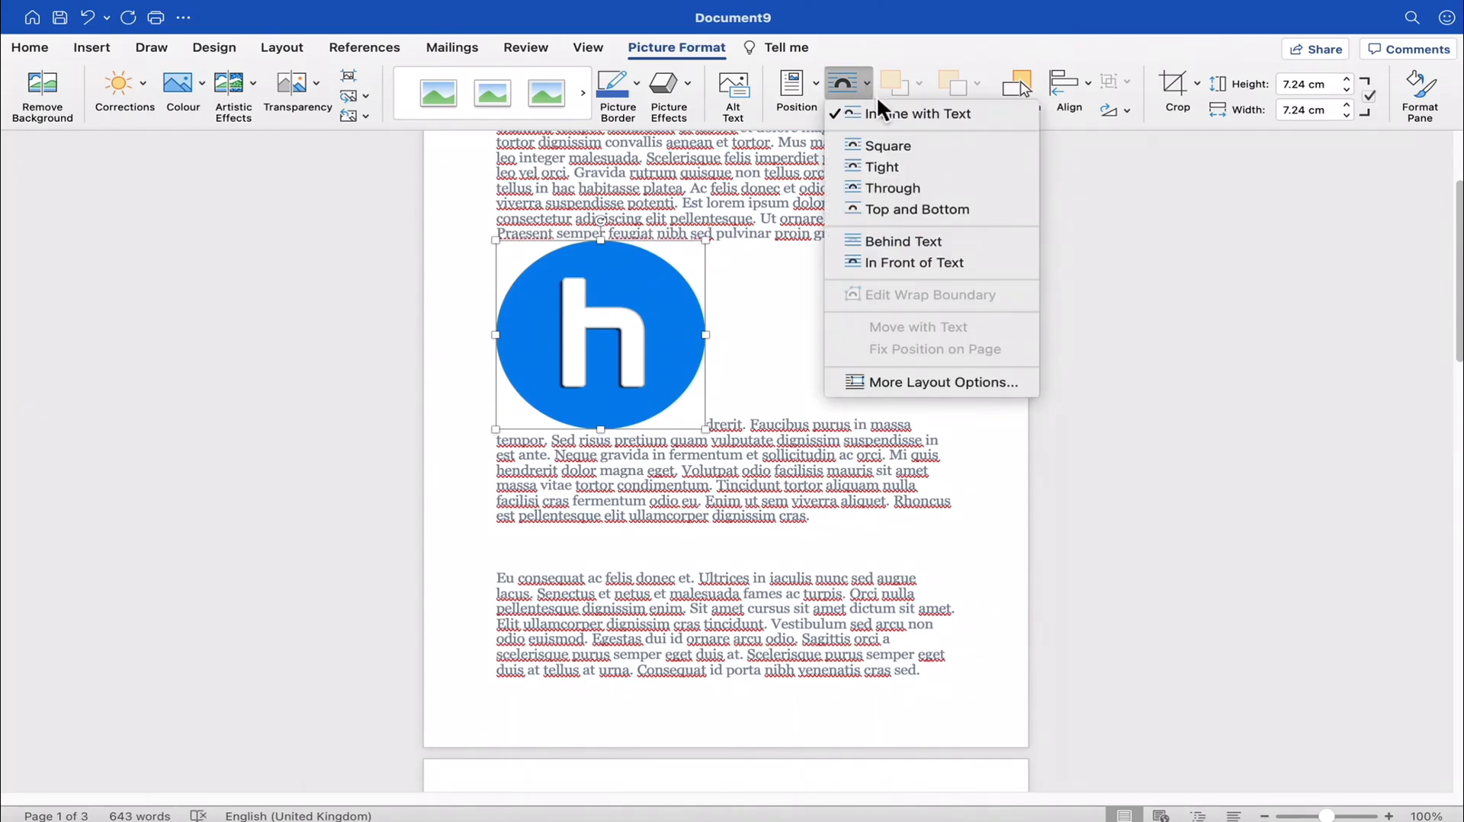
{"action": "left_click", "coordinate": [902, 145]}
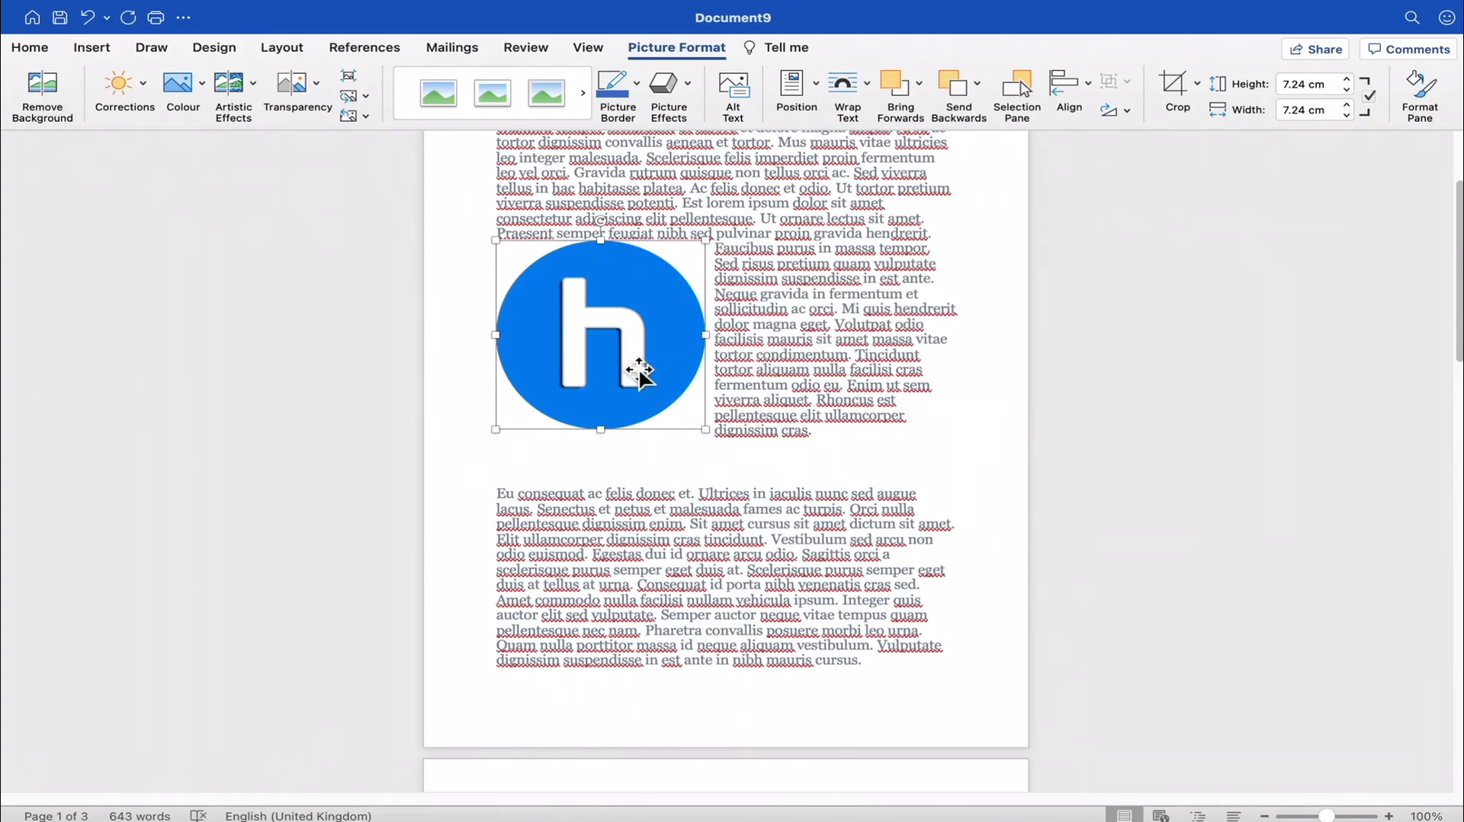
{"action": "left_click_drag", "start_coordinate": [718, 233], "coordinate": [763, 273]}
{"action": "left_click", "coordinate": [773, 421]}
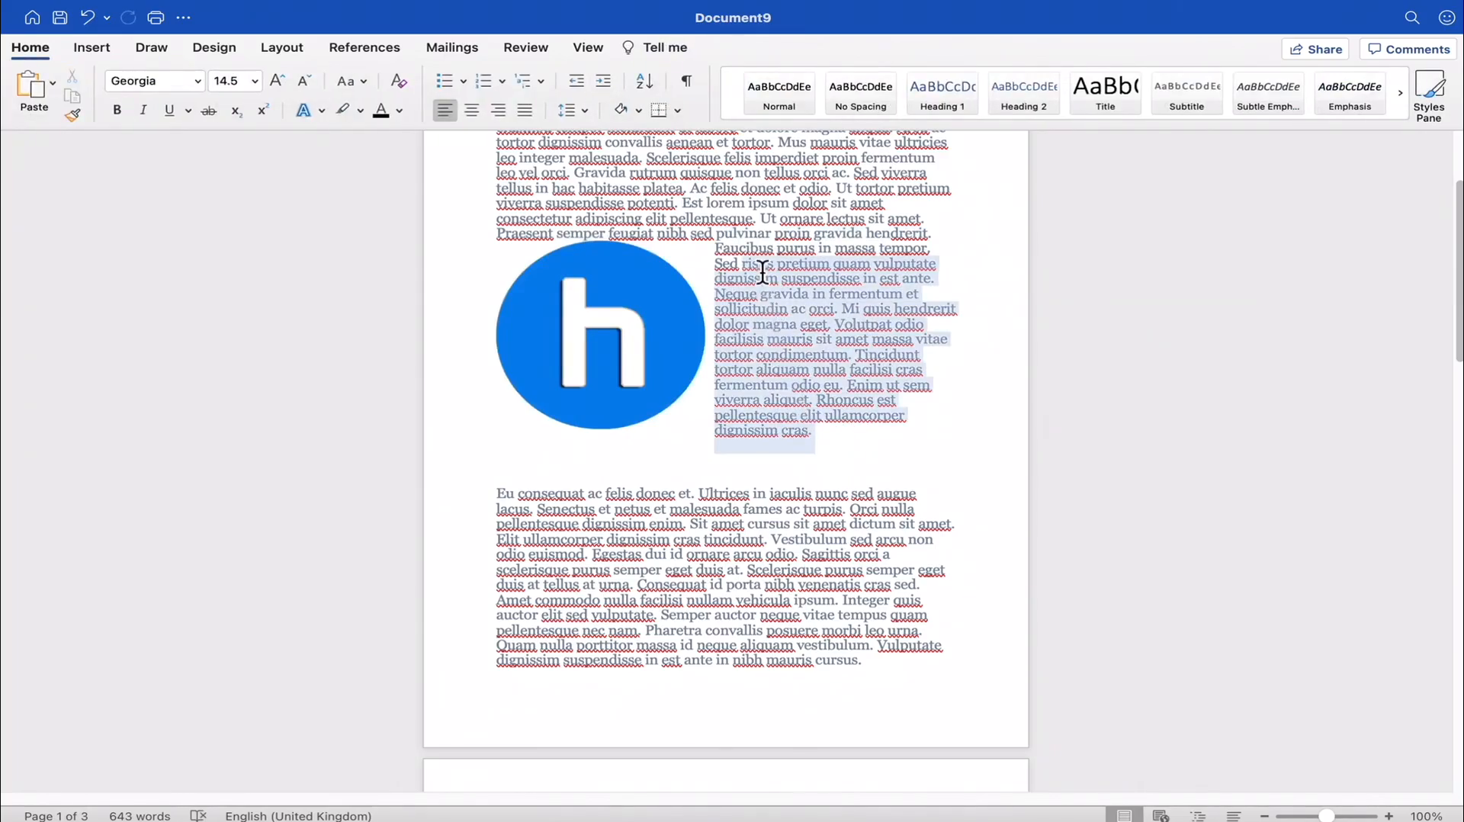
{"action": "left_click", "coordinate": [762, 272]}
- Move the logo picture down to the right-hand side of the second lorem ipsum paragraph
{"action": "scroll", "coordinate": [798, 369], "scroll_direction": "down", "scroll_amount": 2}
{"action": "scroll", "coordinate": [679, 399], "scroll_direction": "up", "scroll_amount": 4}
{"action": "left_click", "coordinate": [690, 408]}
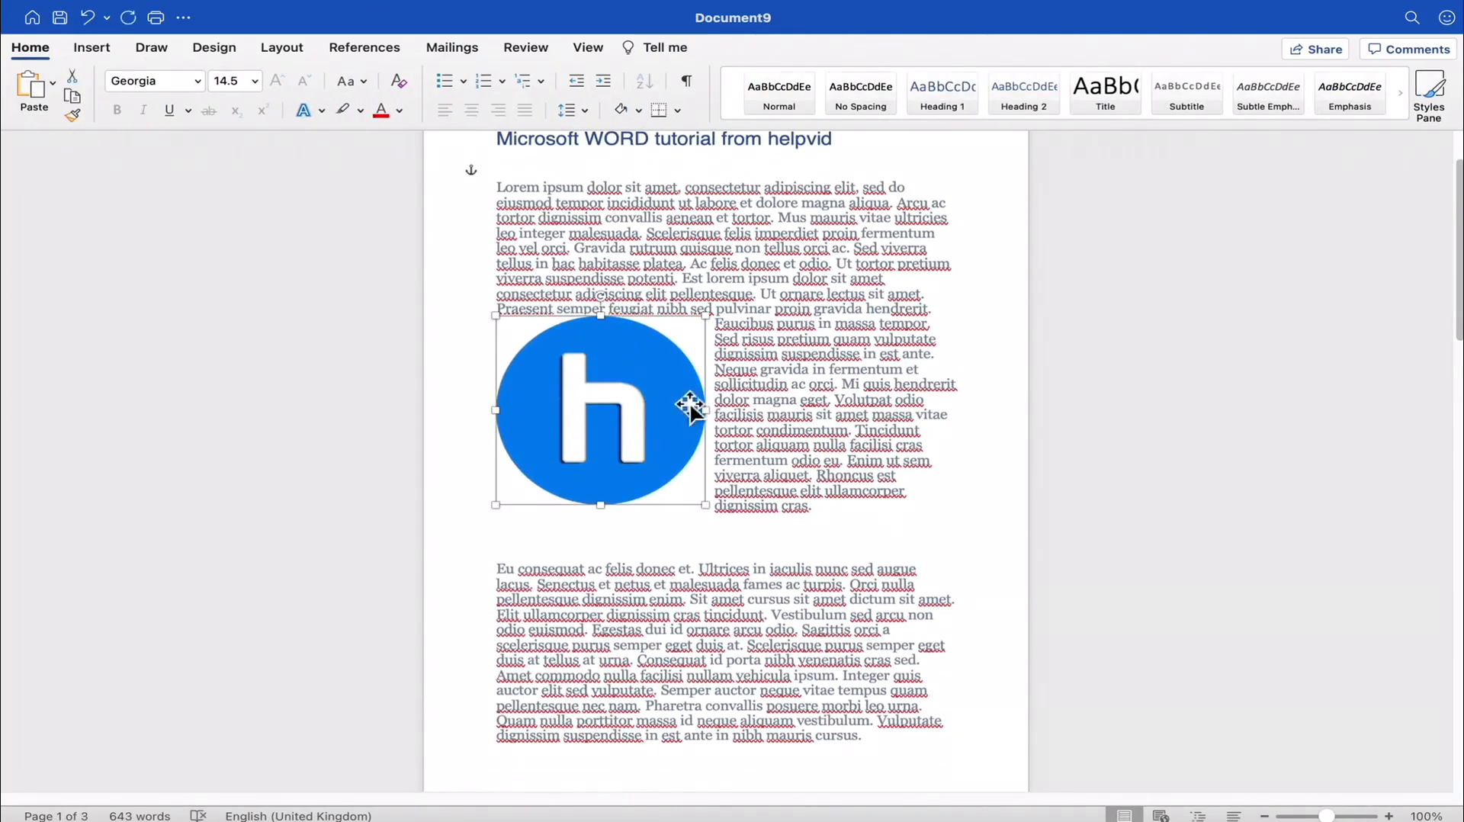
{"action": "left_click_drag", "start_coordinate": [690, 407], "coordinate": [934, 599]}
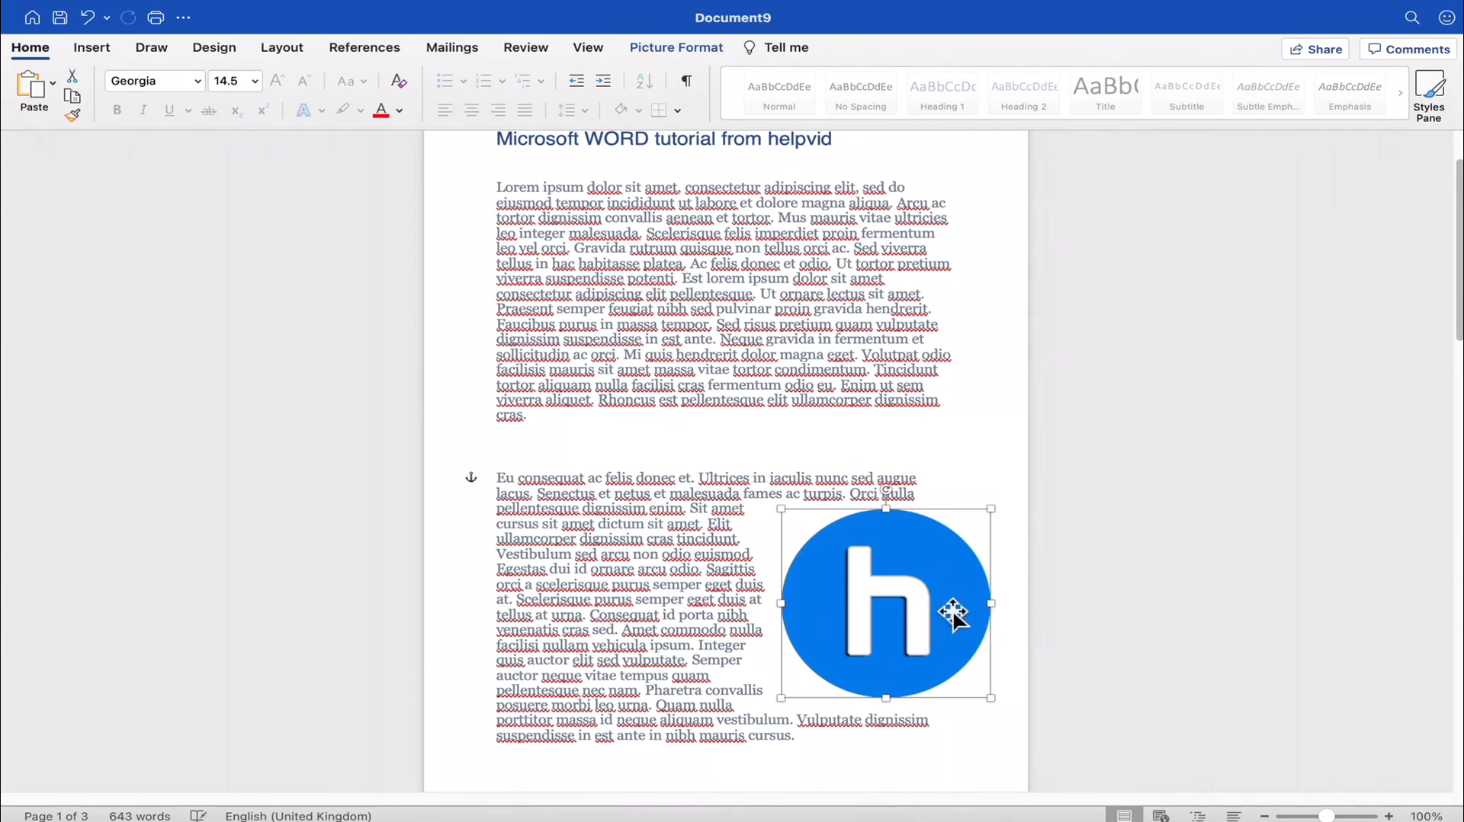
{"action": "left_click", "coordinate": [949, 498]}
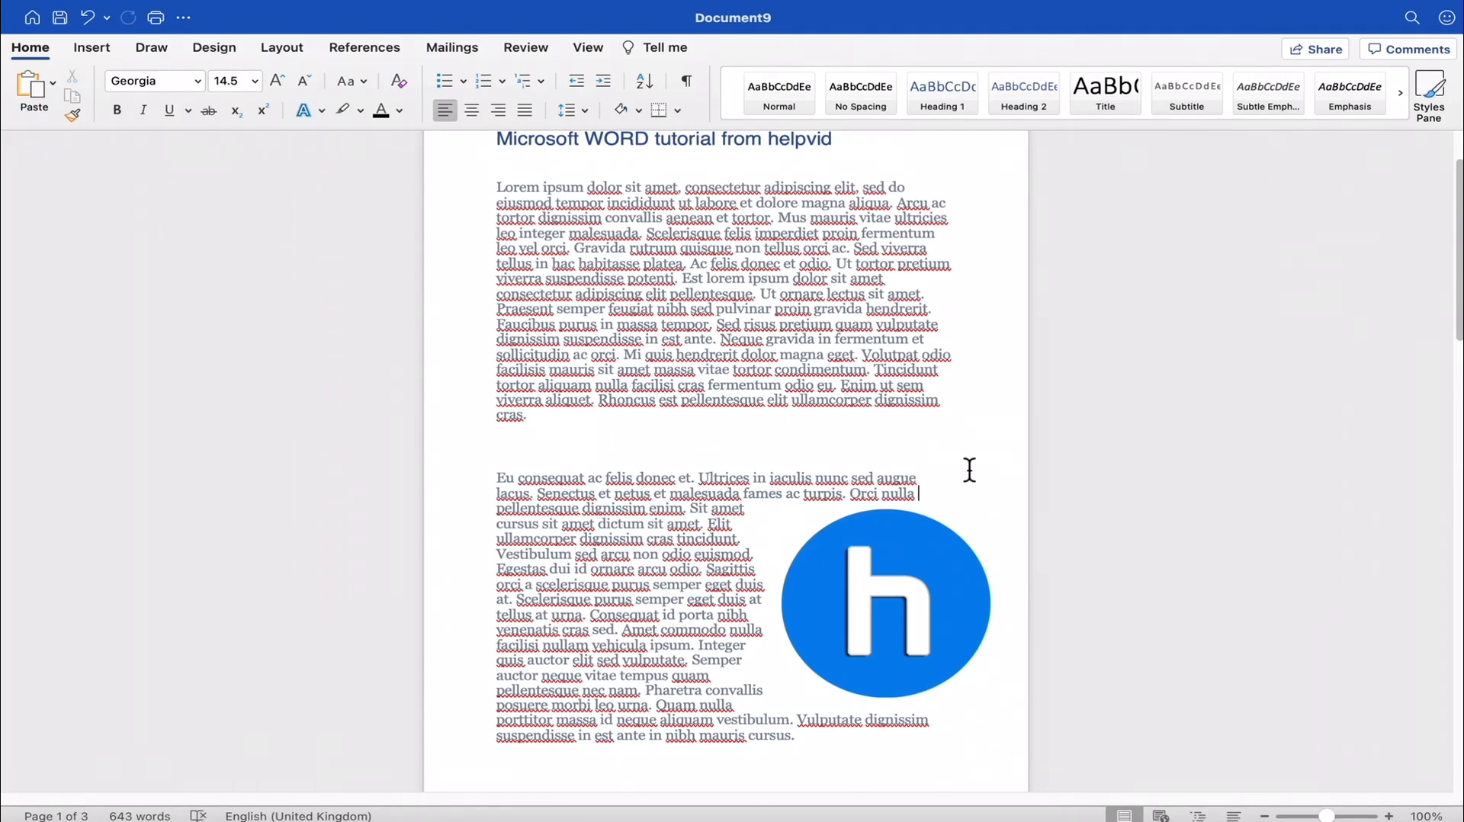
{"action": "left_click_drag", "start_coordinate": [850, 614], "coordinate": [816, 598]}
{"action": "left_click", "coordinate": [733, 544]}
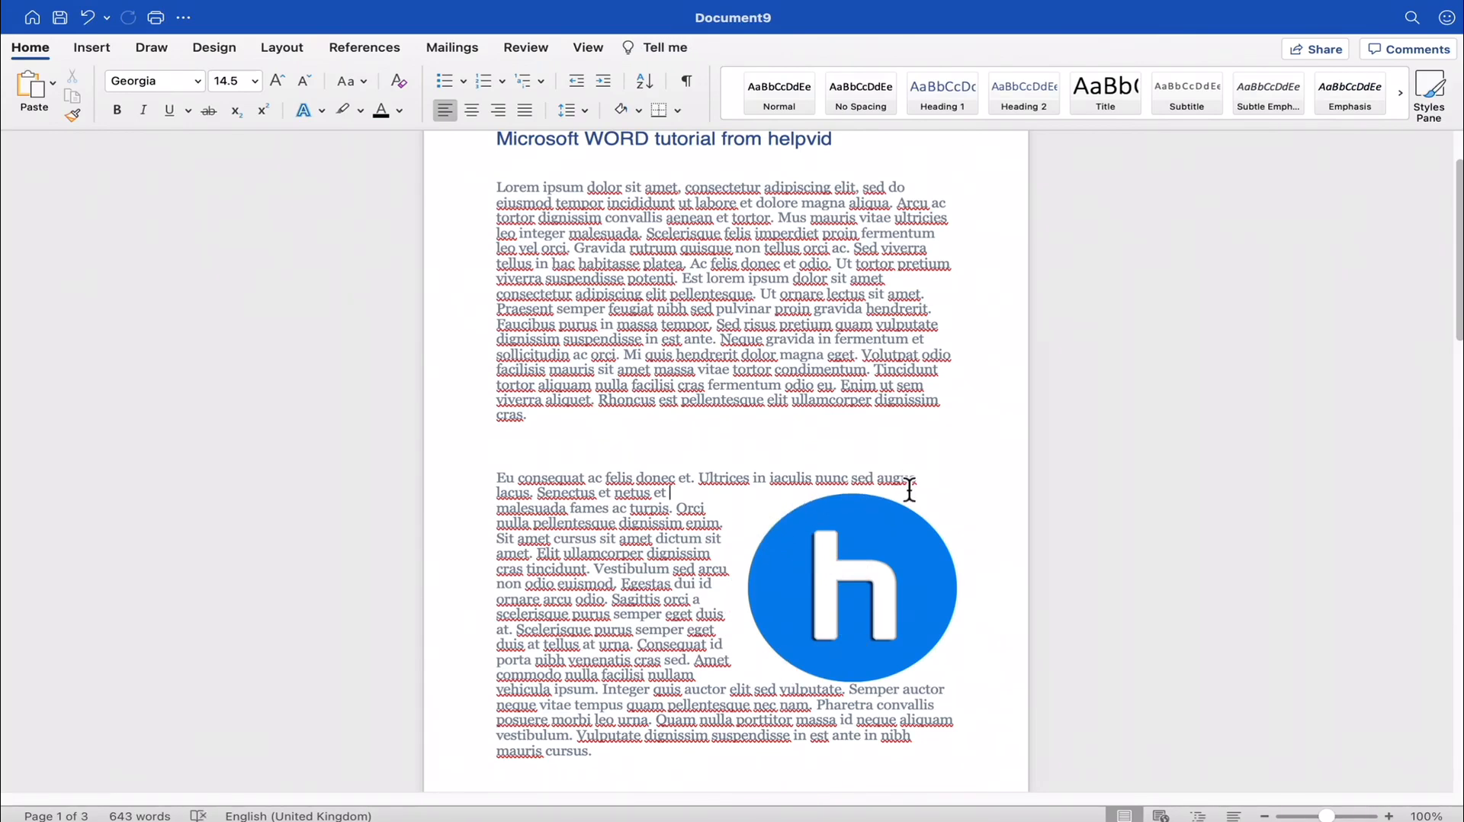
- Move the logo picture to the upper right of the first lorem ipsum paragraph, just below the heading
{"action": "left_click_drag", "start_coordinate": [856, 551], "coordinate": [879, 251]}
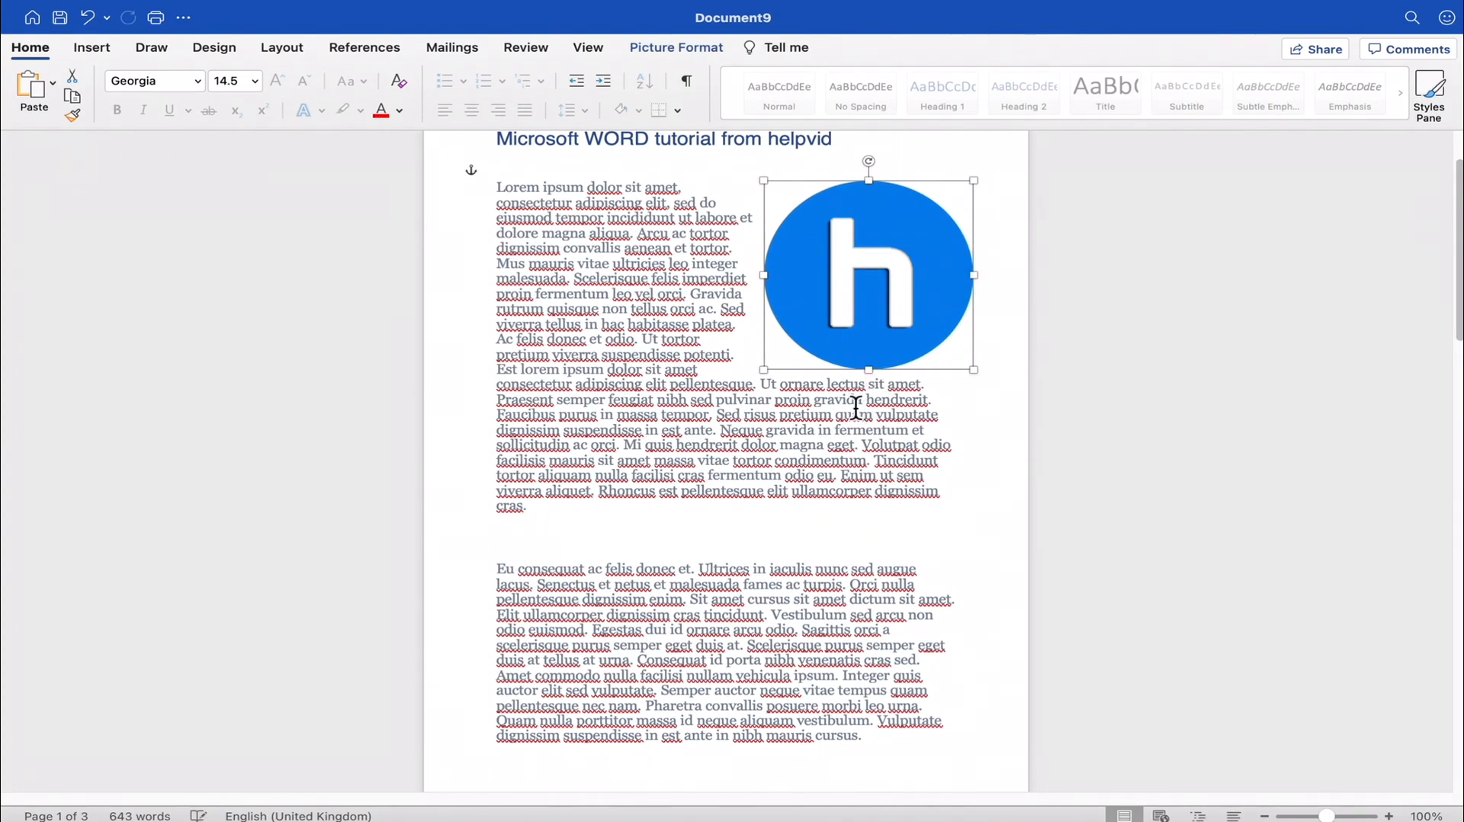
{"action": "scroll", "coordinate": [856, 424], "scroll_direction": "down", "scroll_amount": 5}
{"action": "scroll", "coordinate": [856, 431], "scroll_direction": "up", "scroll_amount": 6}
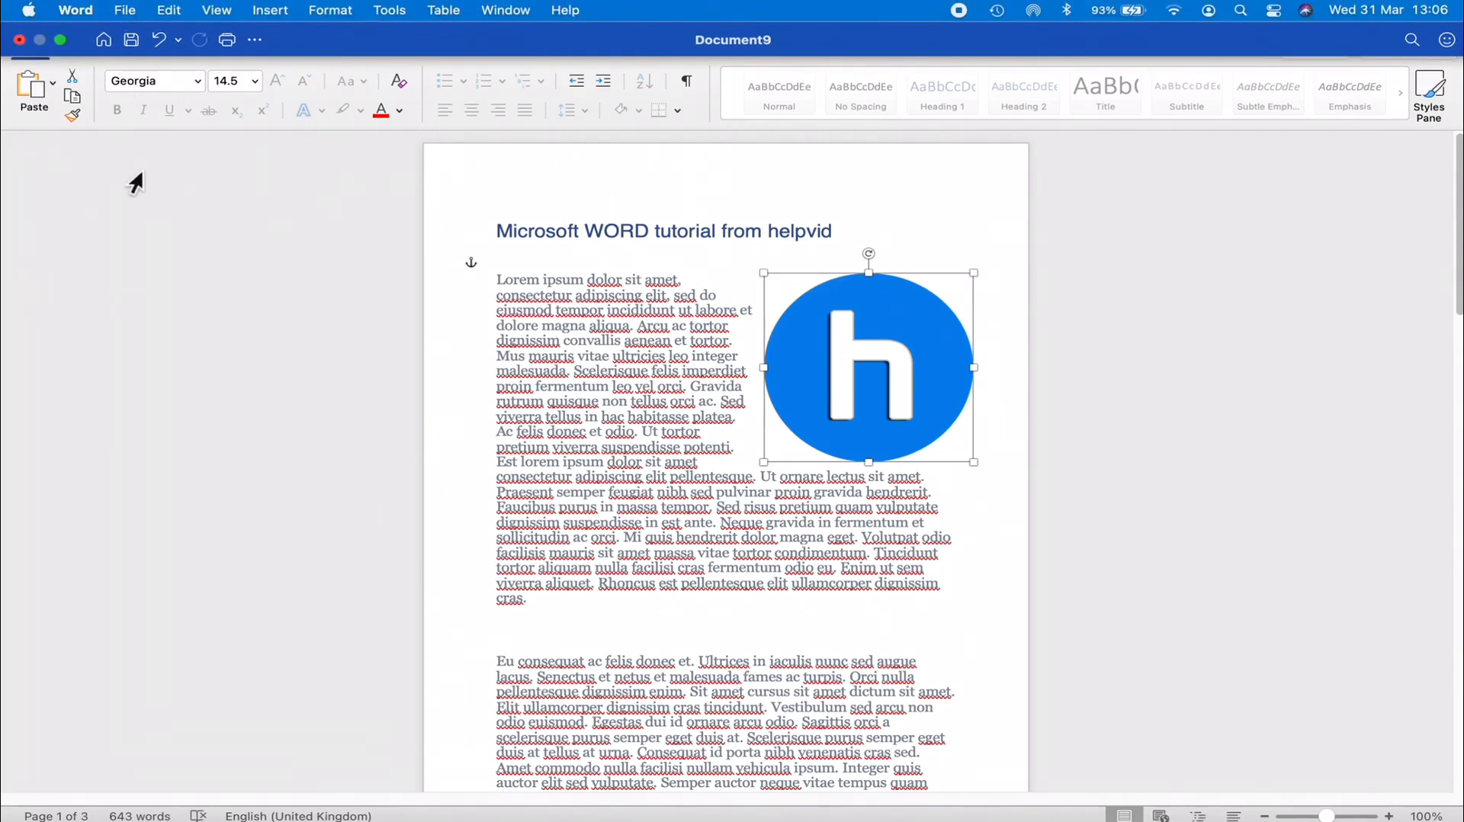
- Review the available sources for inserting pictures without inserting one
{"action": "left_click", "coordinate": [90, 49]}
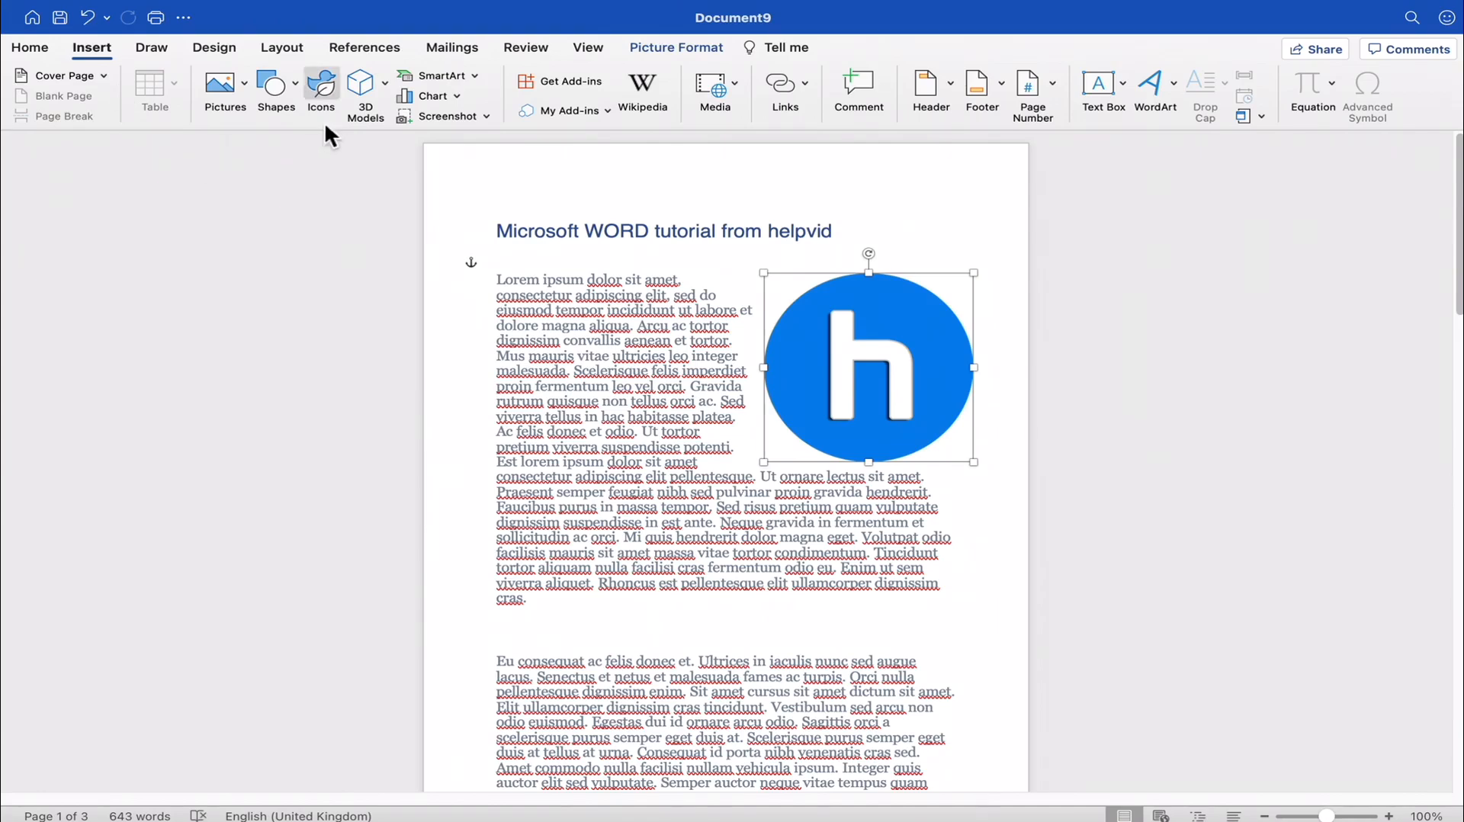
{"action": "left_click", "coordinate": [244, 84]}
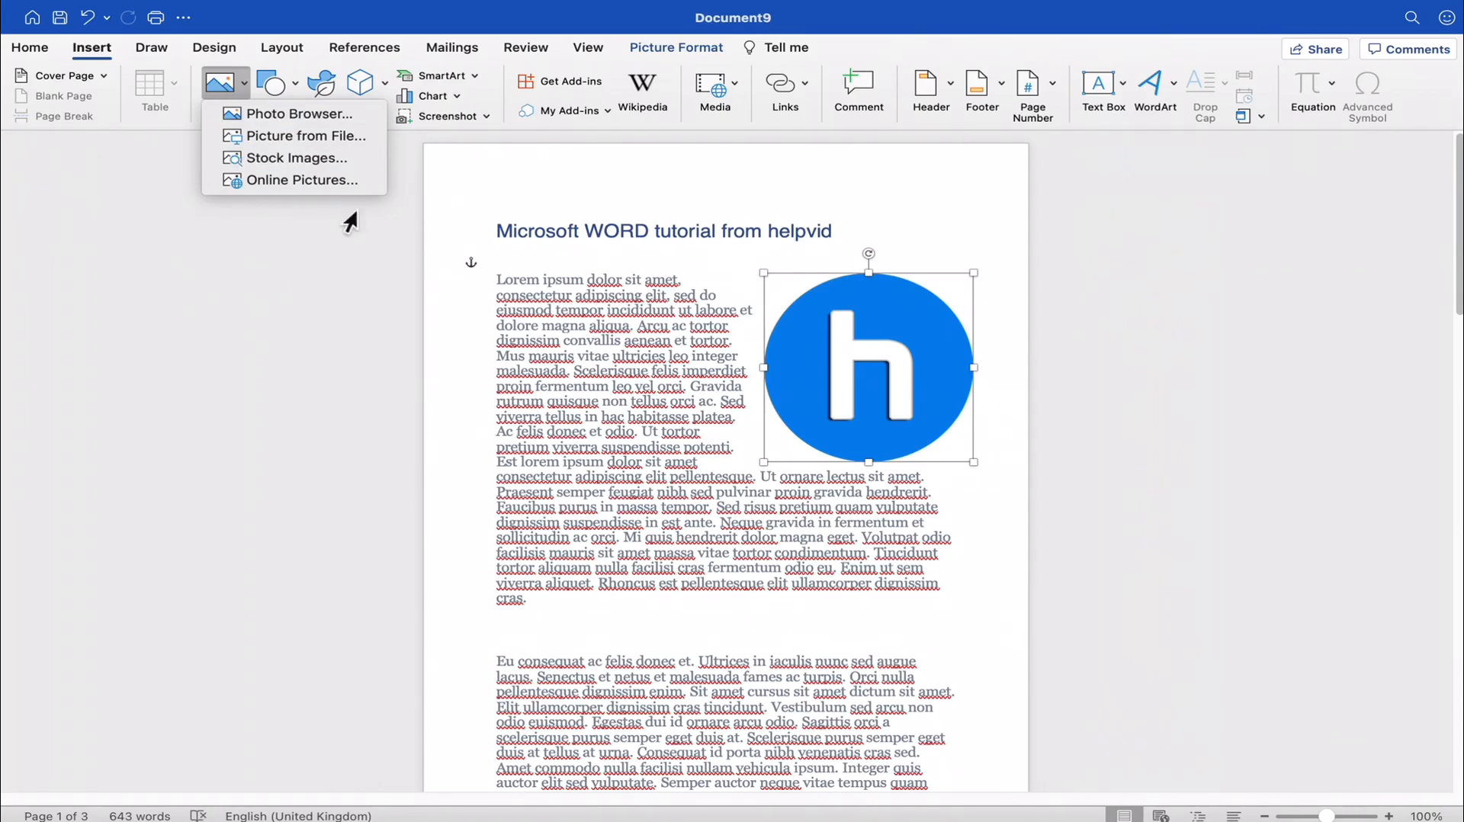
{"action": "left_click", "coordinate": [563, 317]}
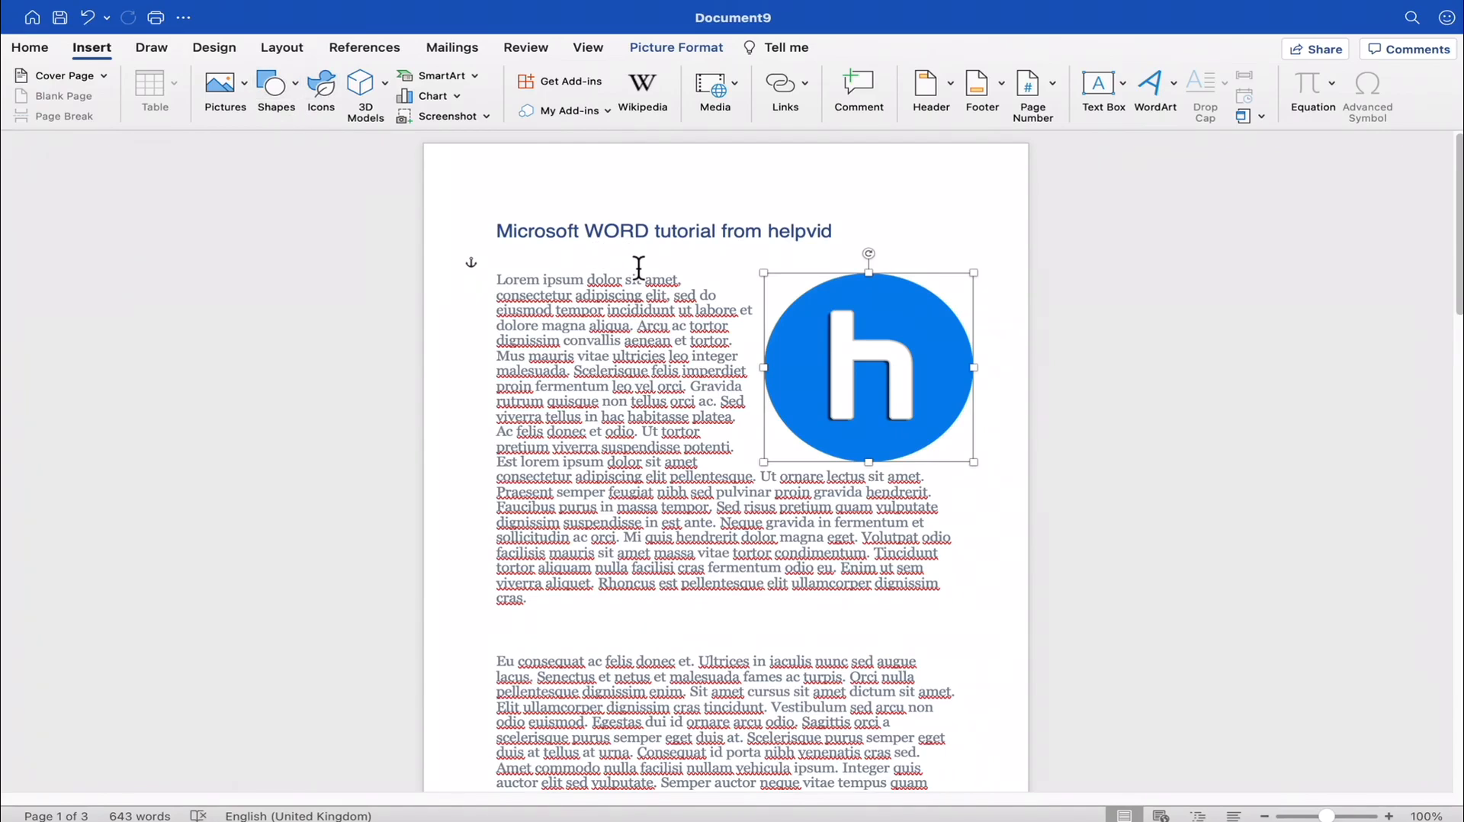
- Add two blank lines above the "Microsoft WORD tutorial from helpvid" heading
{"action": "left_click", "coordinate": [559, 273]}
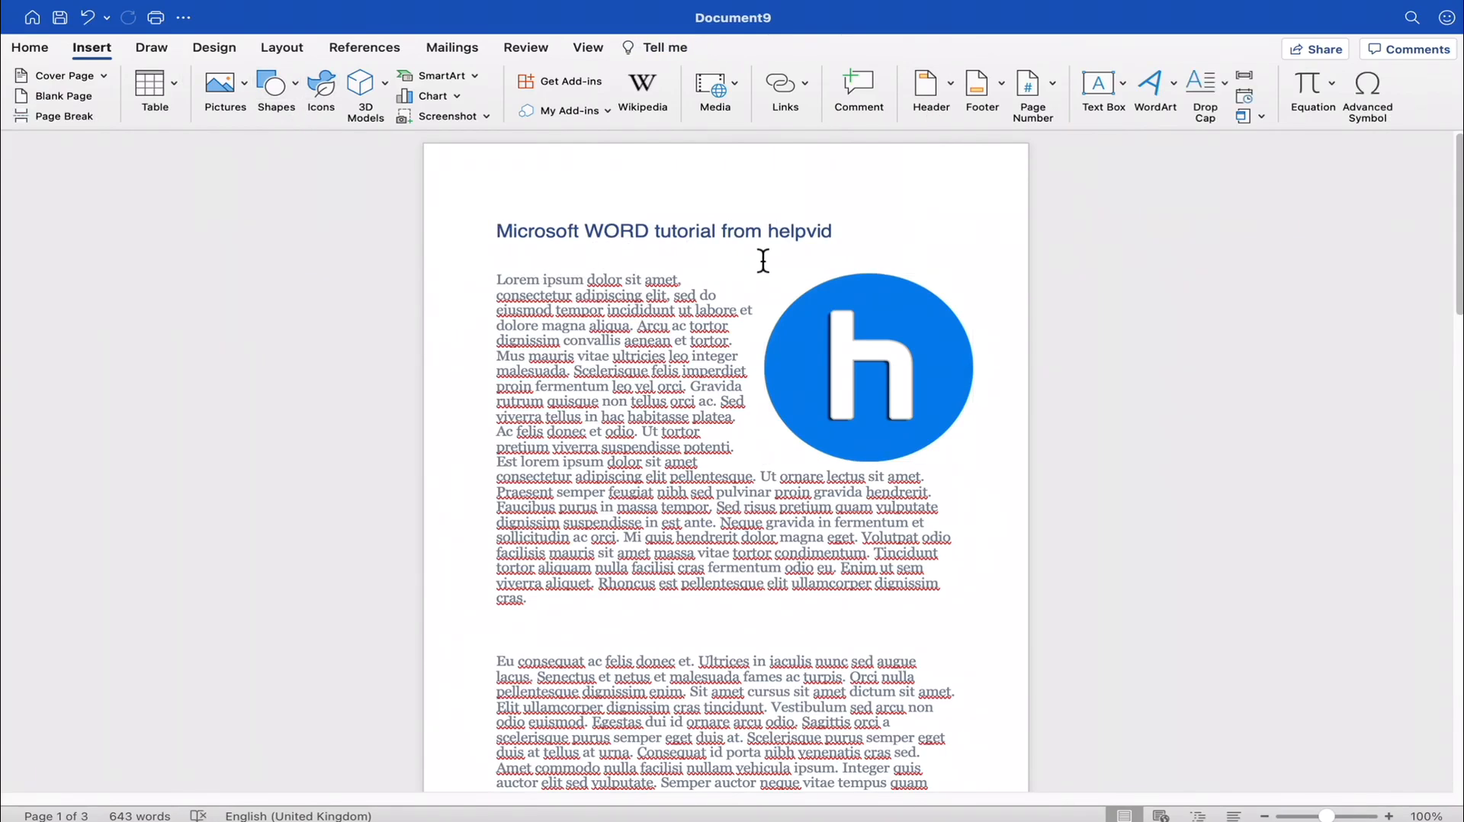
{"action": "key", "text": "Return"}
{"action": "key", "text": "Return"}
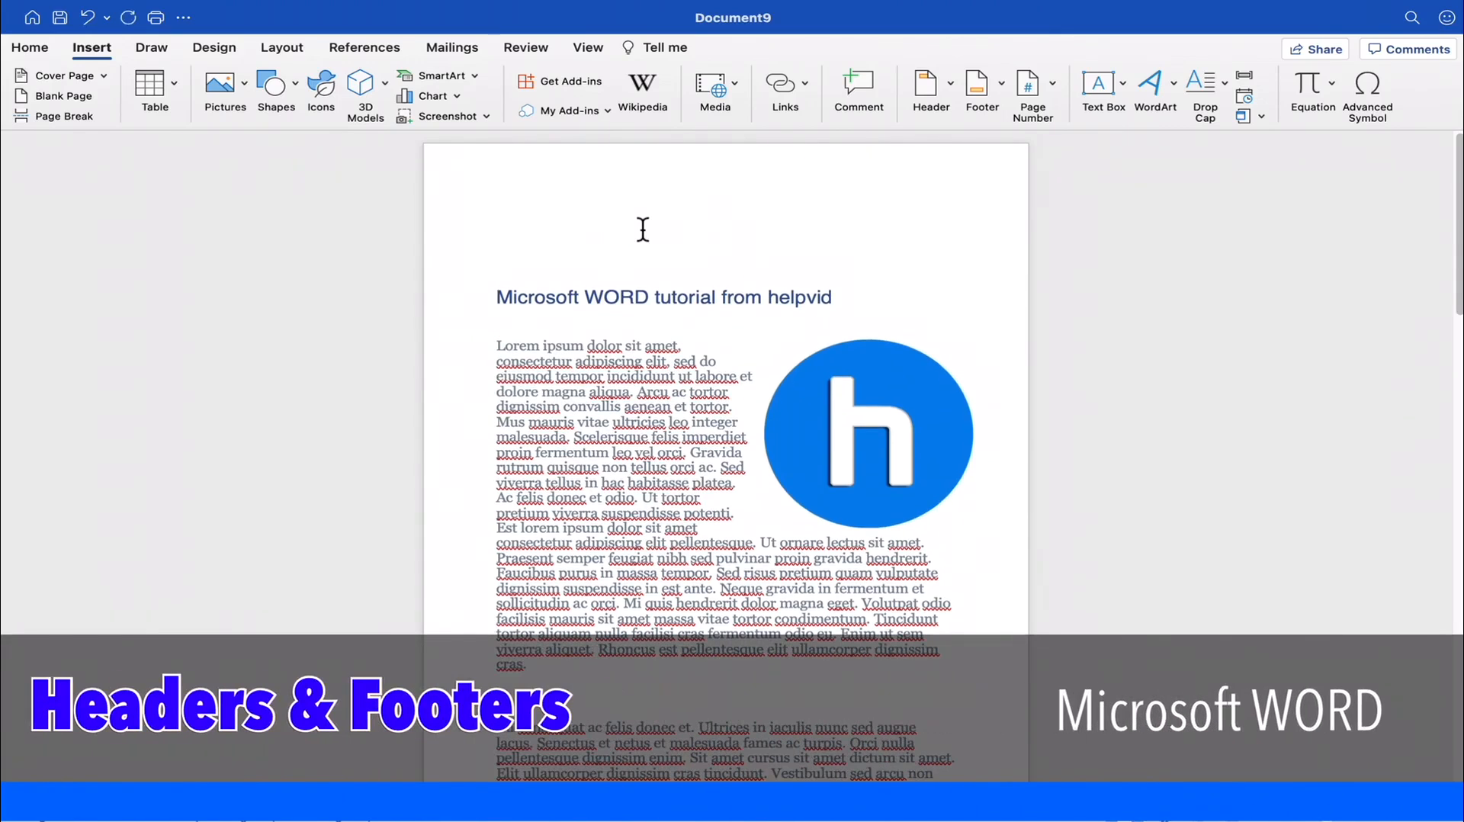
{"action": "left_click", "coordinate": [607, 241]}
- Browse the built-in header designs, including Facet (Even Page), without applying any
{"action": "left_click", "coordinate": [952, 84]}
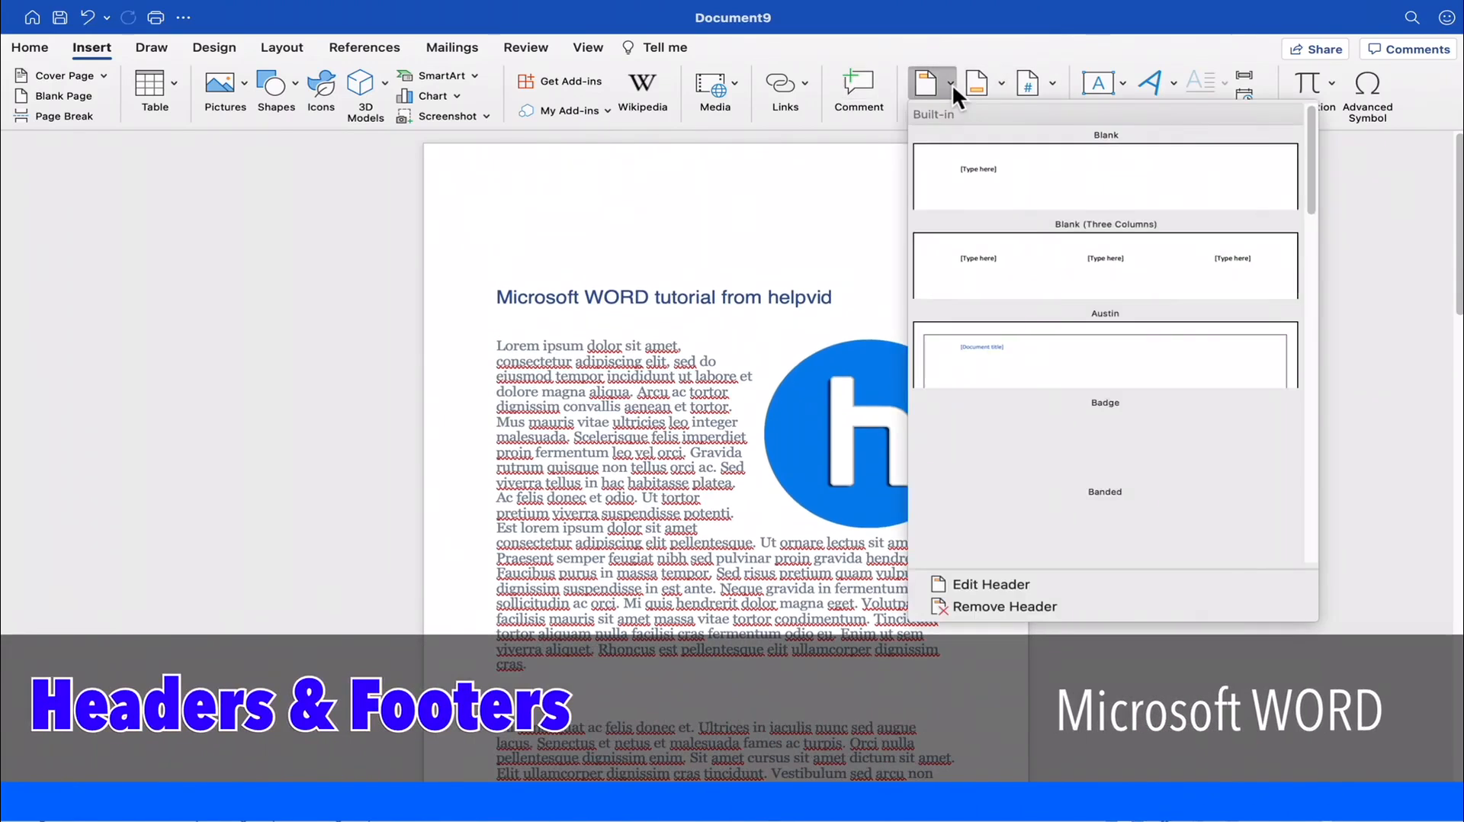
{"action": "mouse_move", "coordinate": [1315, 167]}
{"action": "left_mouse_down"}
{"action": "mouse_move", "coordinate": [1309, 459]}
{"action": "mouse_move", "coordinate": [1321, 158]}
{"action": "left_mouse_up"}
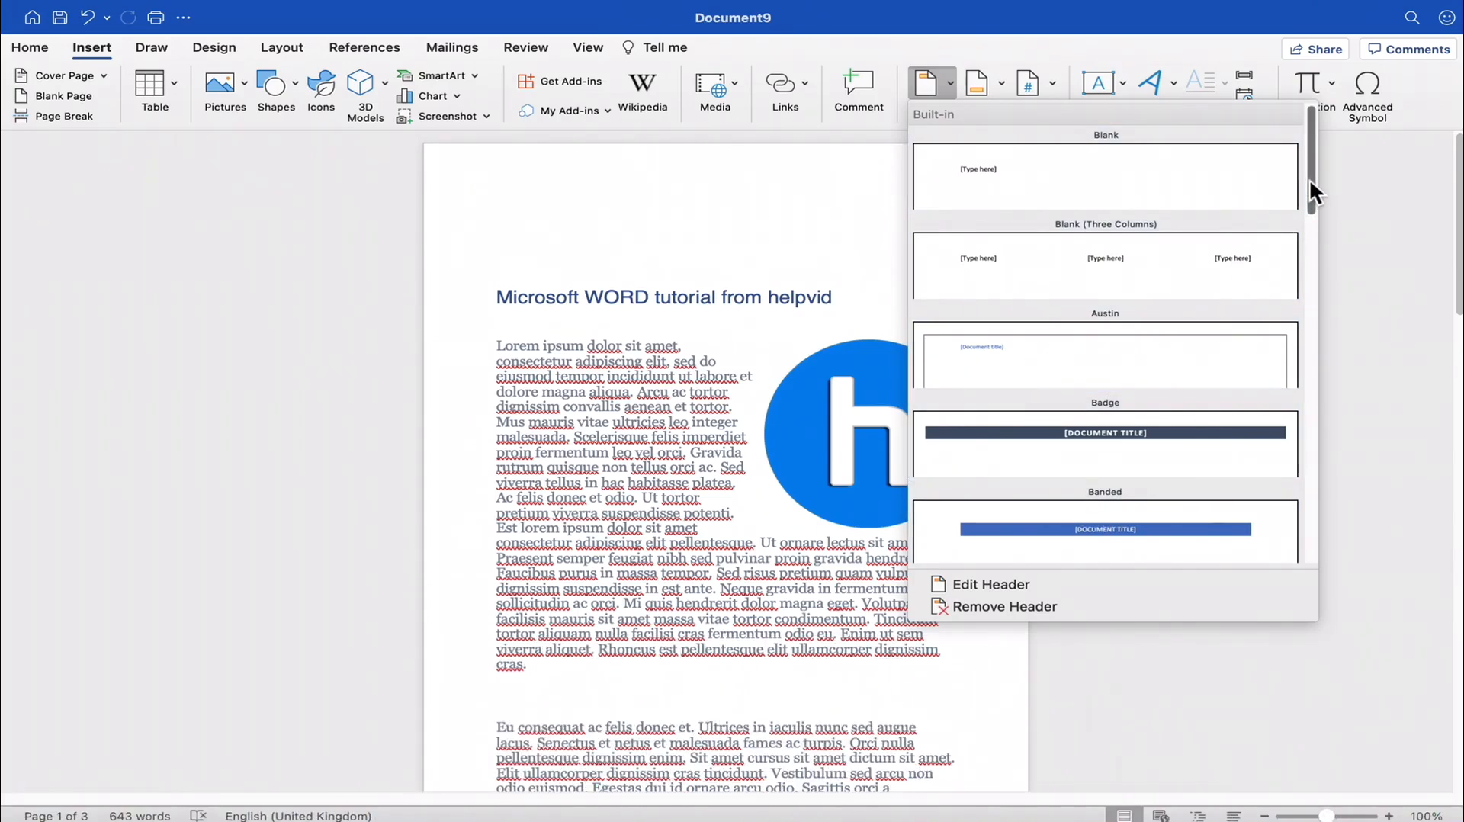
{"action": "left_click_drag", "start_coordinate": [1310, 178], "coordinate": [1310, 237]}
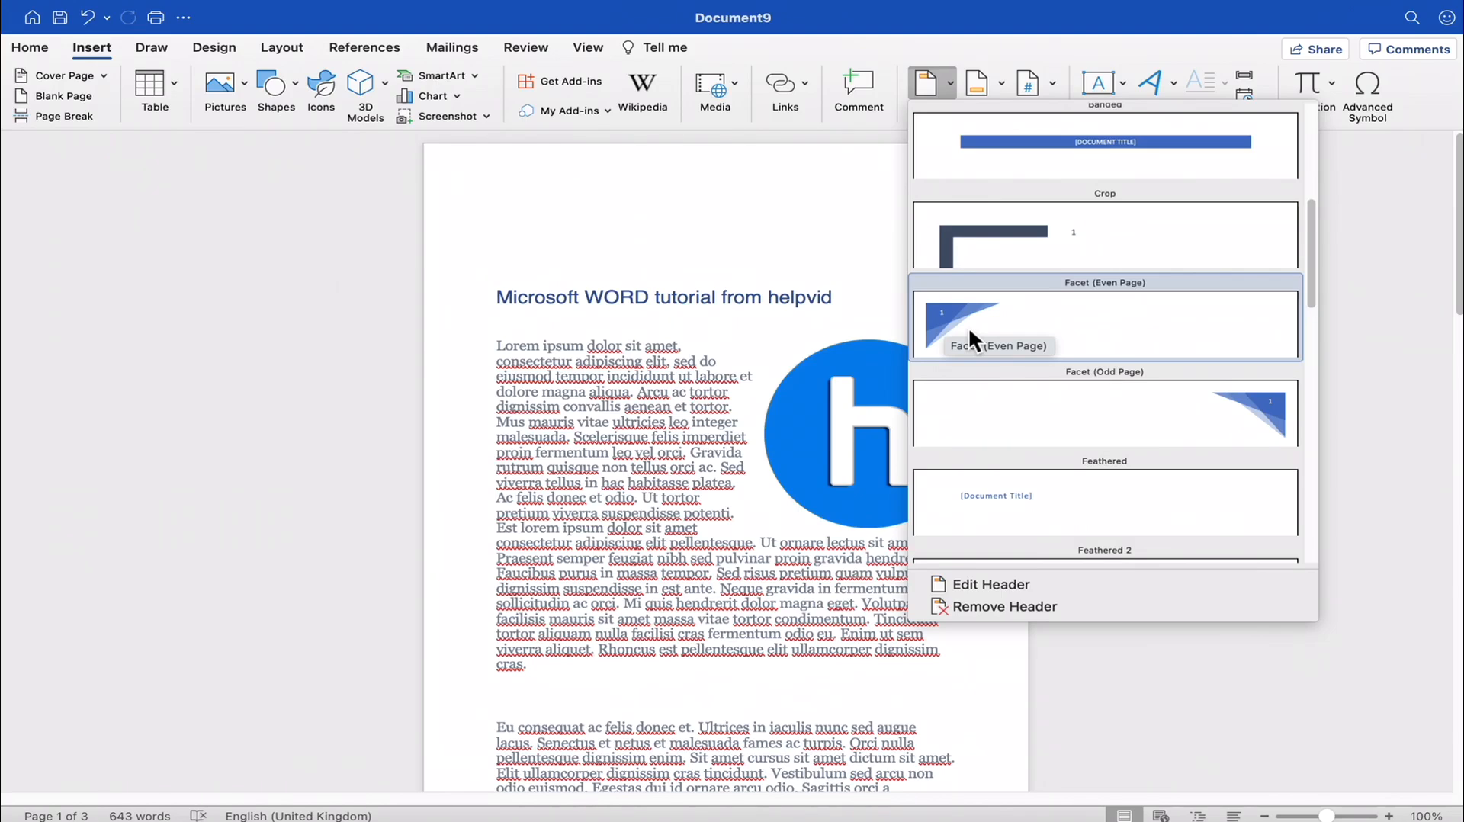
{"action": "left_click", "coordinate": [859, 297]}
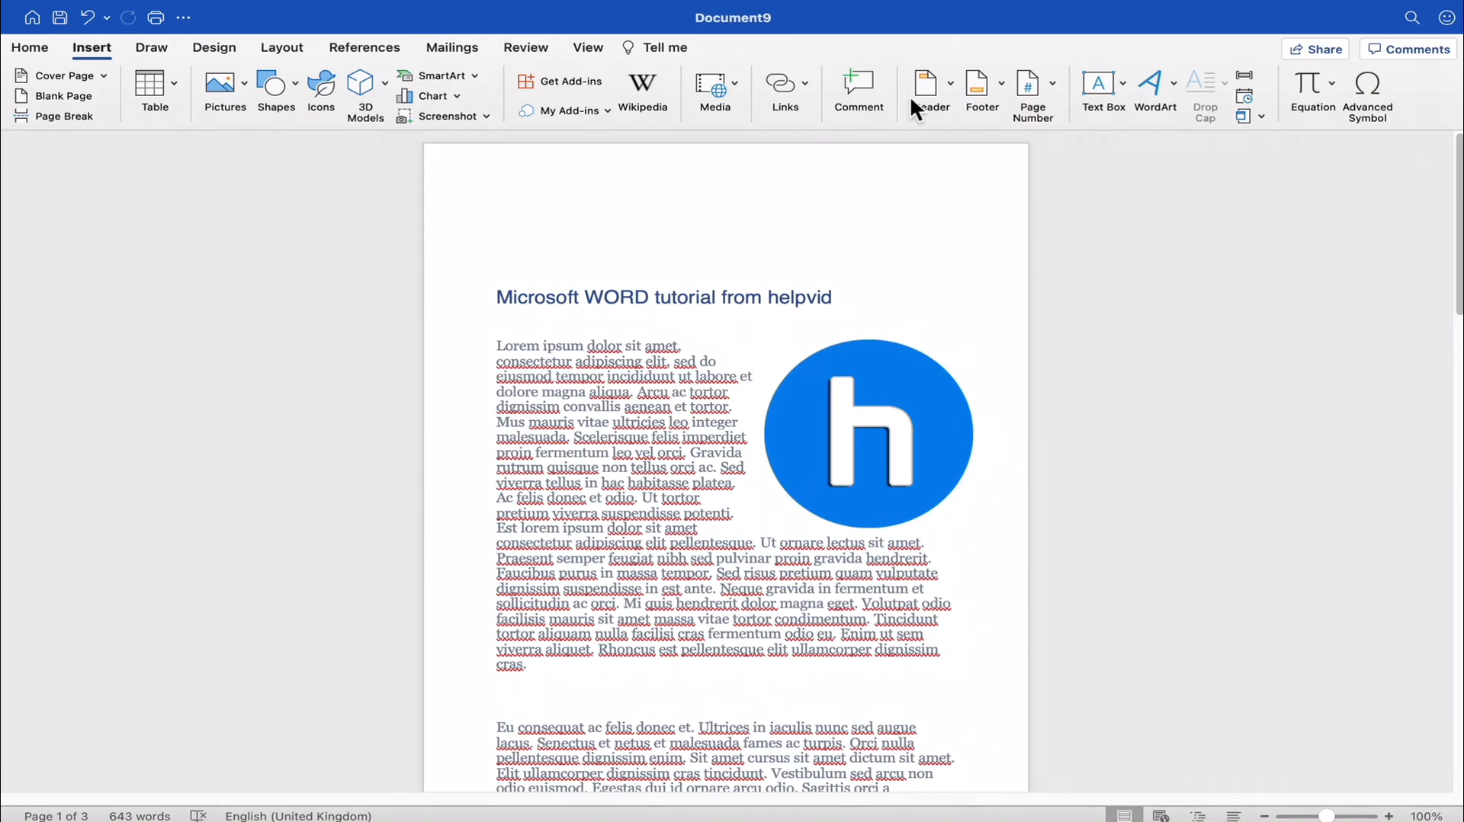
- Browse the built-in footer designs, including Ion (Dark), without applying any
{"action": "left_click", "coordinate": [994, 88]}
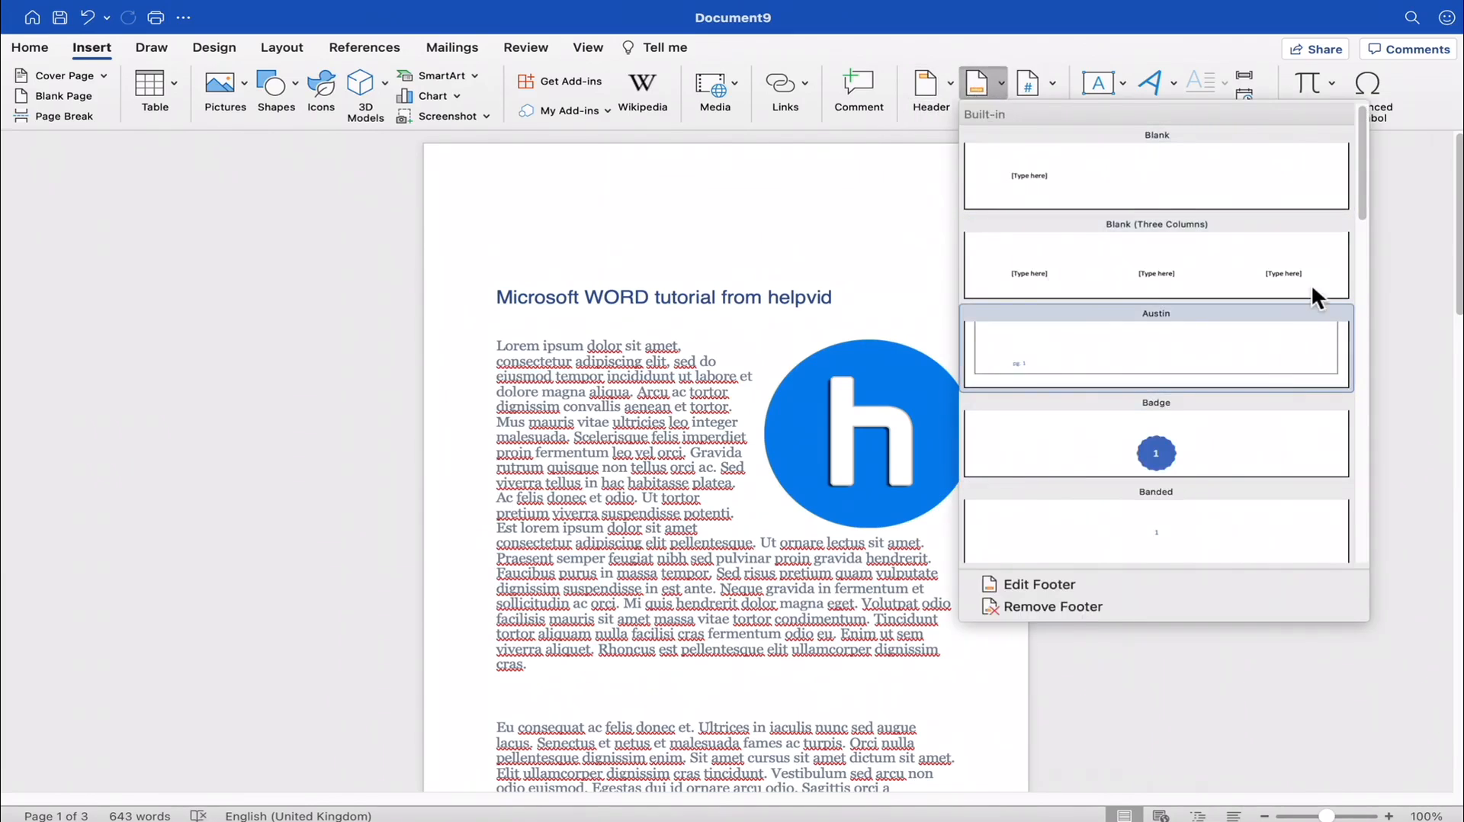
{"action": "left_click_drag", "start_coordinate": [1362, 204], "coordinate": [1330, 442]}
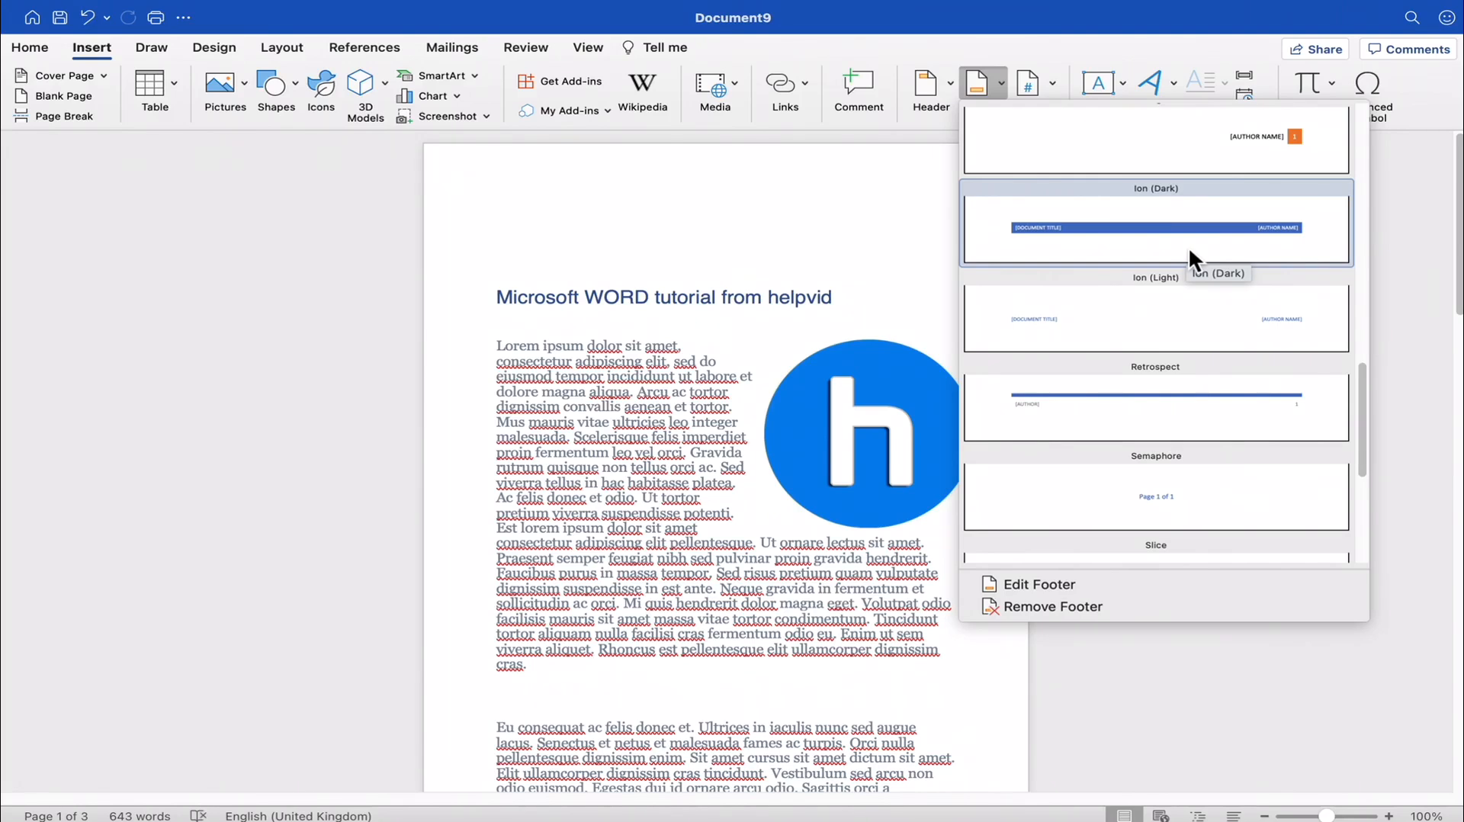
{"action": "left_click", "coordinate": [562, 429]}
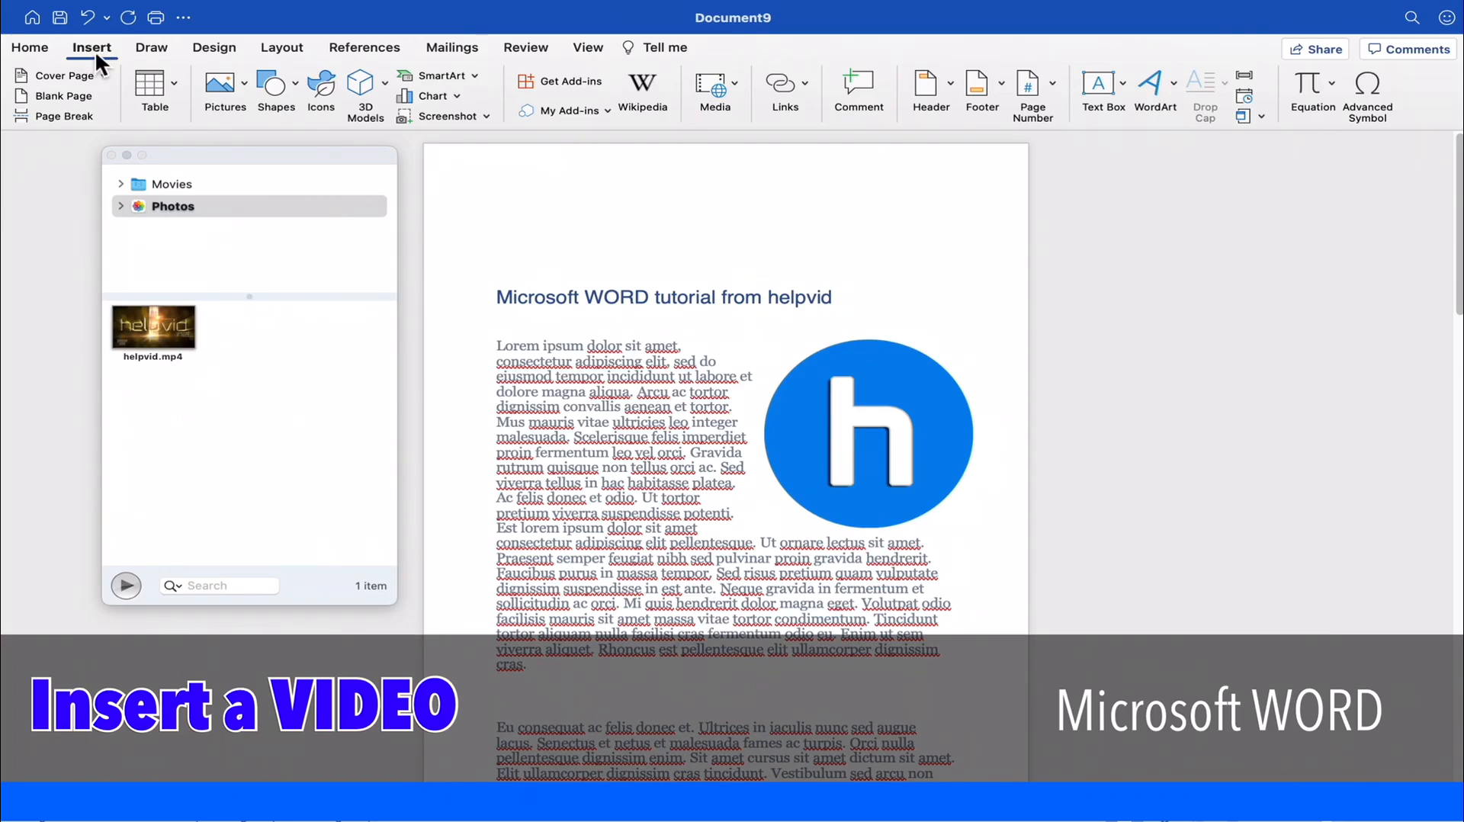
- Insert the video helpvid.mp4 from the Photos library into the paragraph at the start of page 2
{"action": "left_click", "coordinate": [735, 84]}
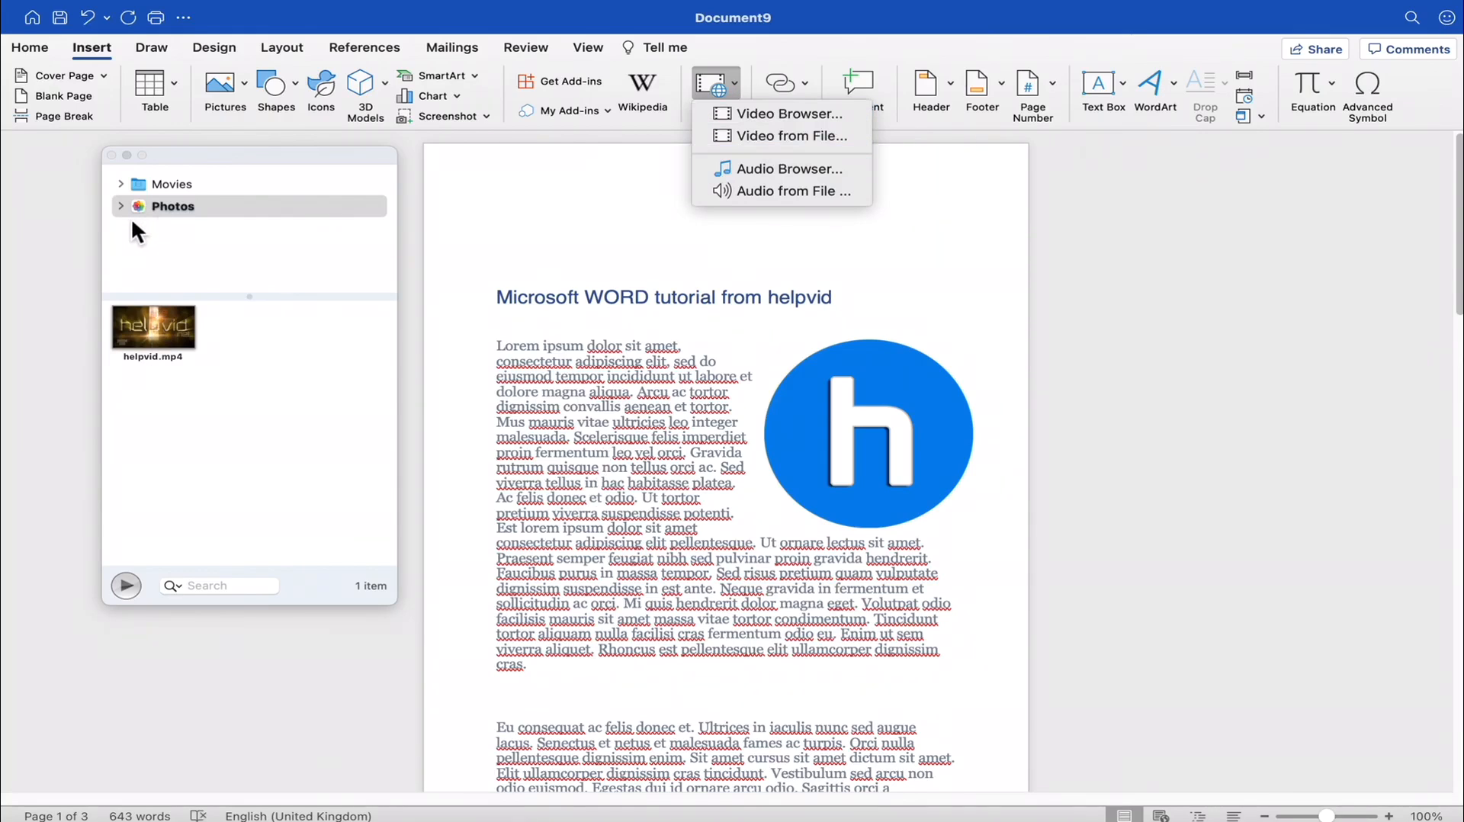
{"action": "left_click", "coordinate": [544, 435]}
{"action": "scroll", "coordinate": [683, 516], "scroll_direction": "down", "scroll_amount": 5}
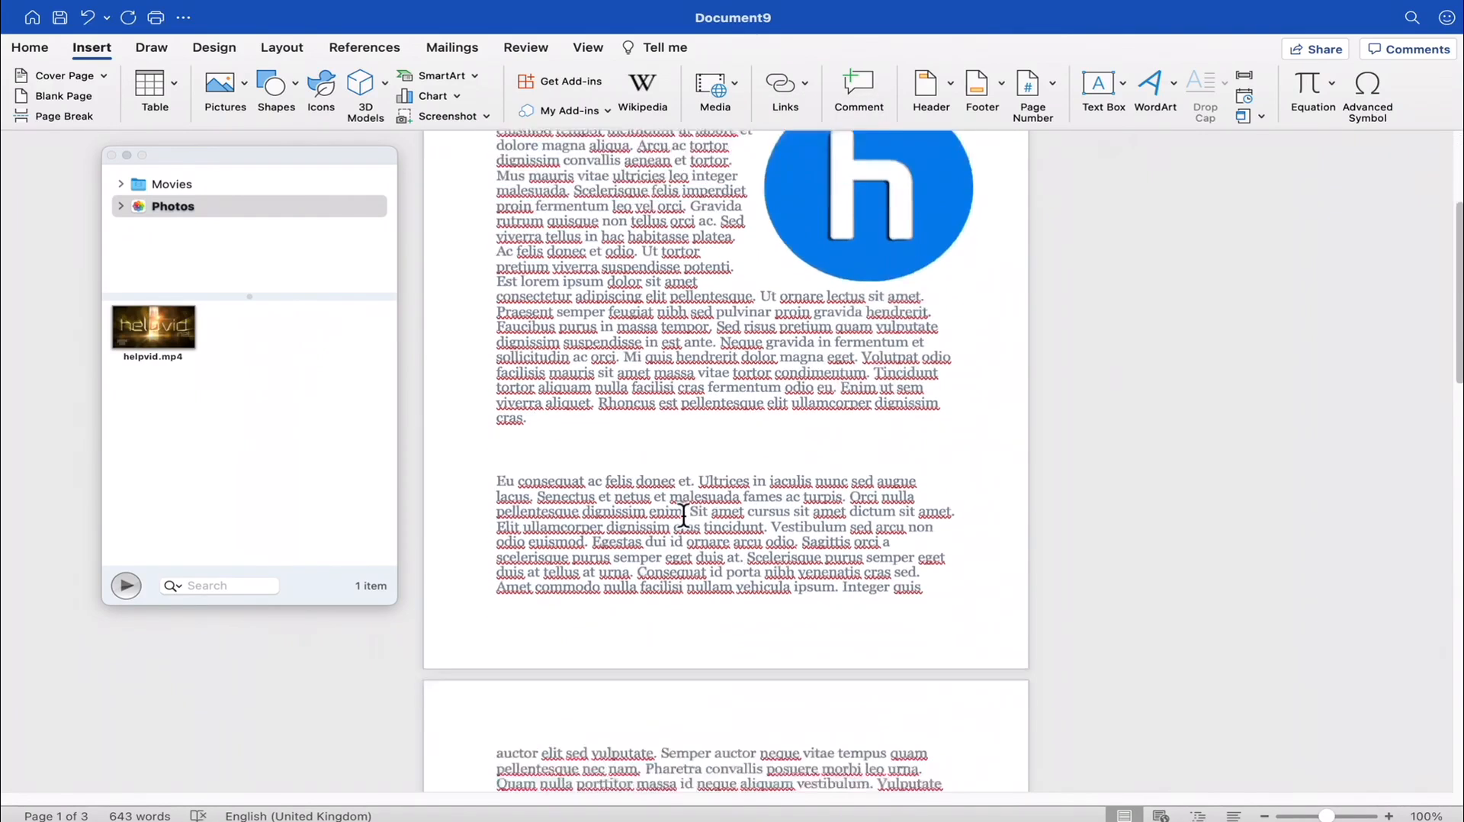
{"action": "scroll", "coordinate": [683, 516], "scroll_direction": "down", "scroll_amount": 6}
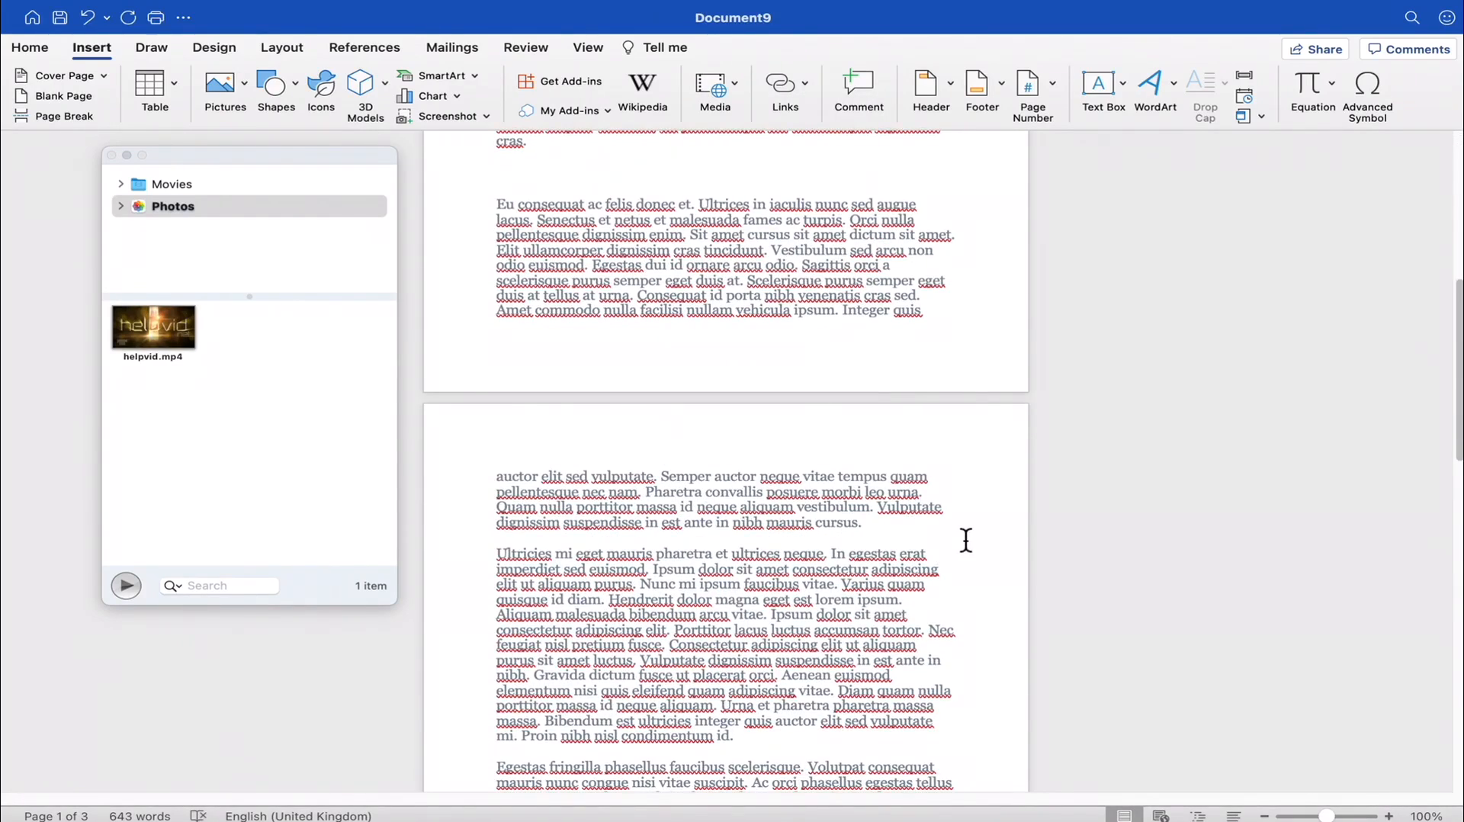
{"action": "left_click", "coordinate": [898, 529]}
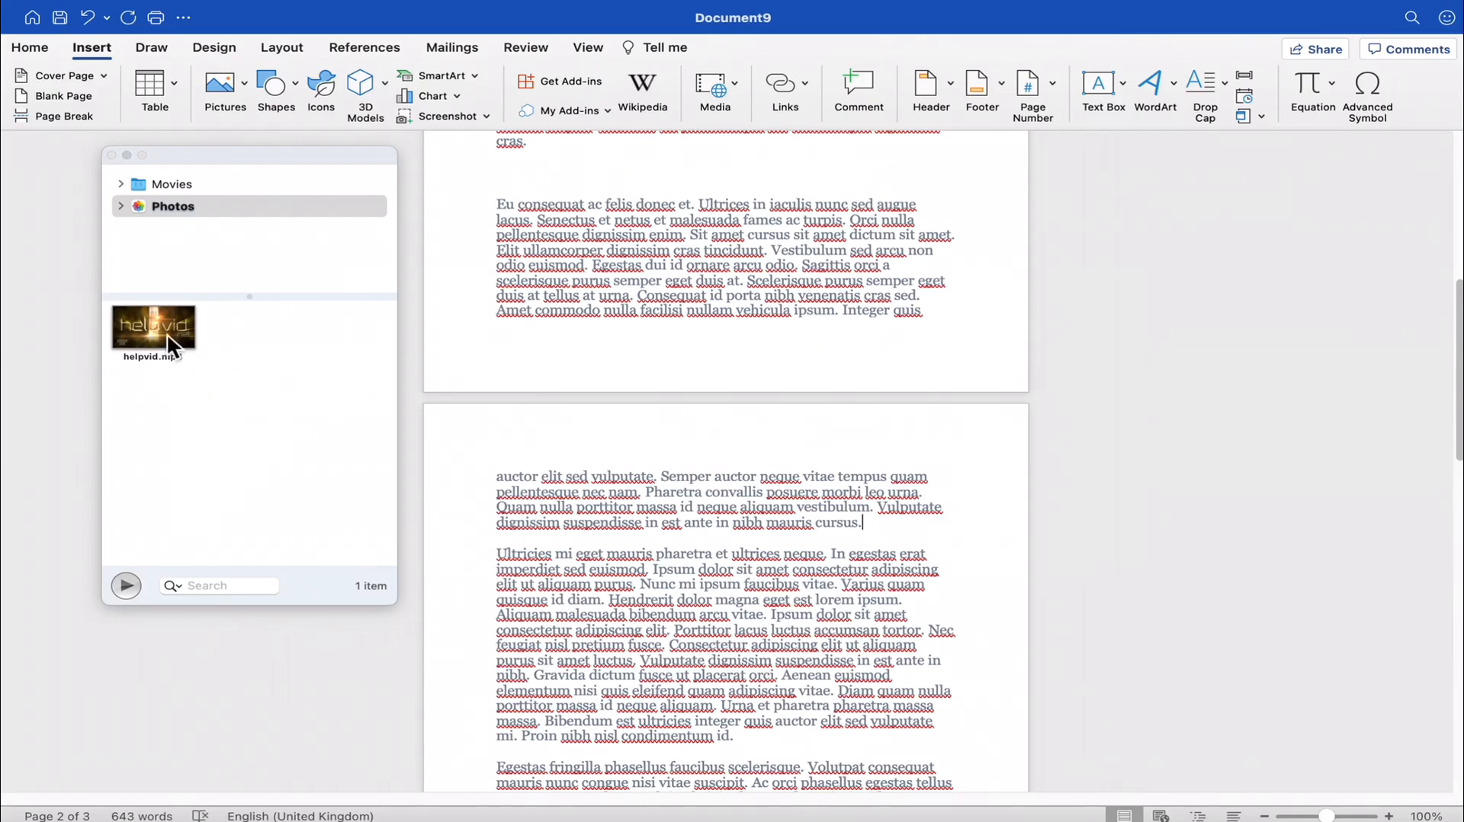
{"action": "left_click_drag", "start_coordinate": [167, 336], "coordinate": [900, 534]}
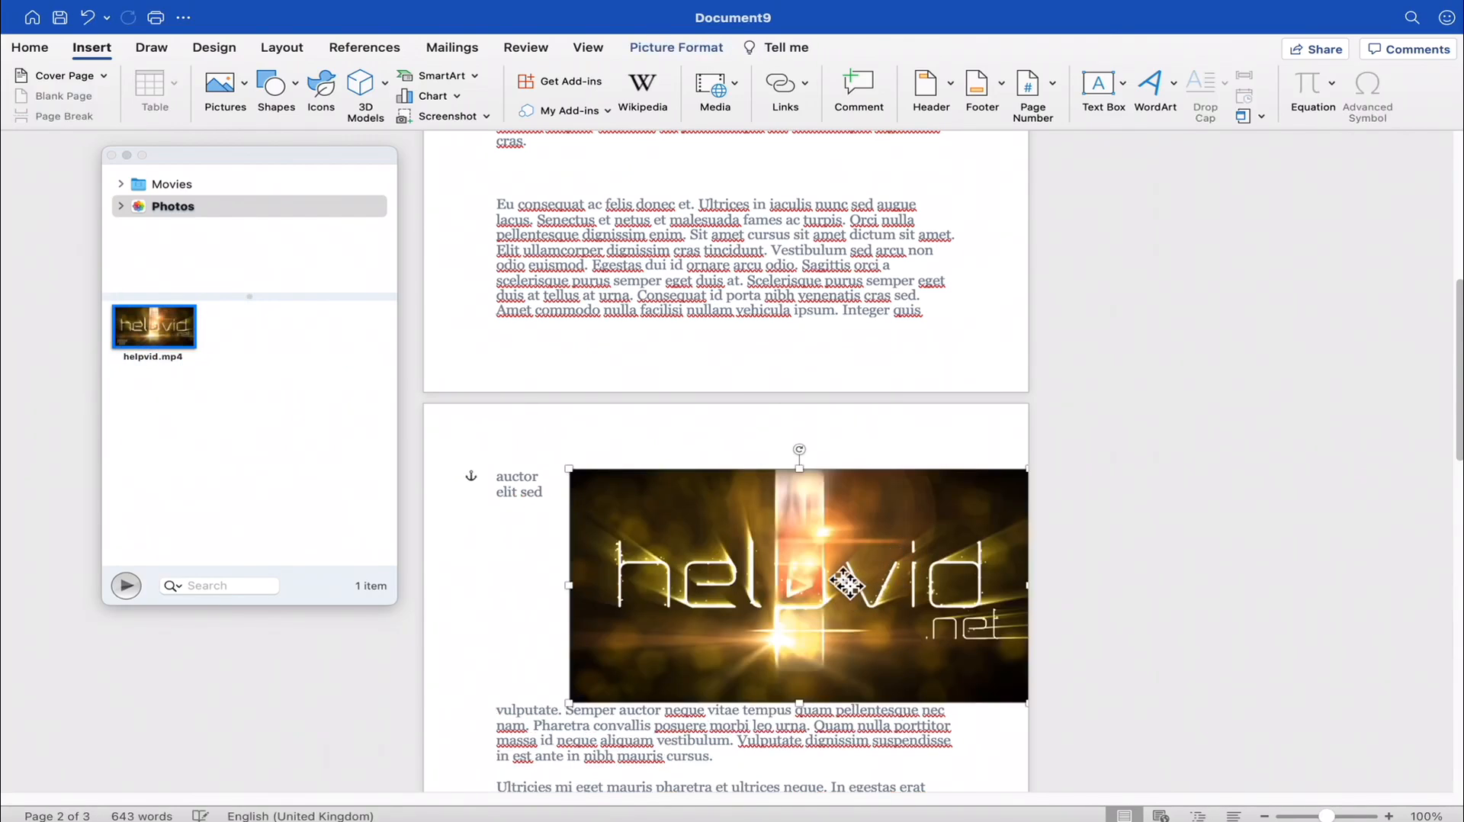
- Shrink the helpvid video and move it into the text near the start of page 2
{"action": "left_click_drag", "start_coordinate": [847, 584], "coordinate": [727, 586]}
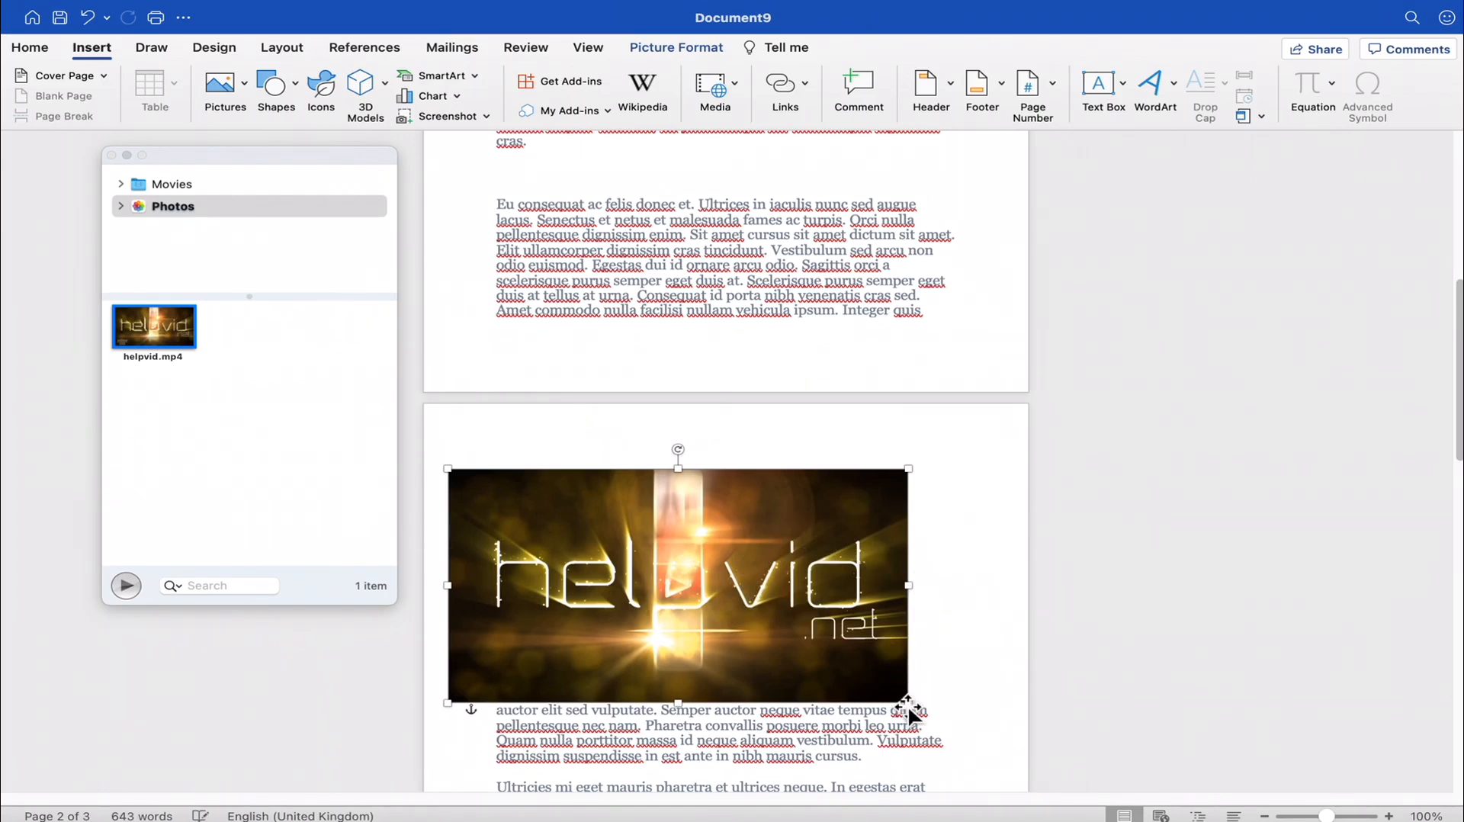
{"action": "left_click_drag", "start_coordinate": [907, 705], "coordinate": [780, 677]}
{"action": "scroll", "coordinate": [905, 582], "scroll_direction": "up", "scroll_amount": 3}
{"action": "scroll", "coordinate": [841, 516], "scroll_direction": "down", "scroll_amount": 4}
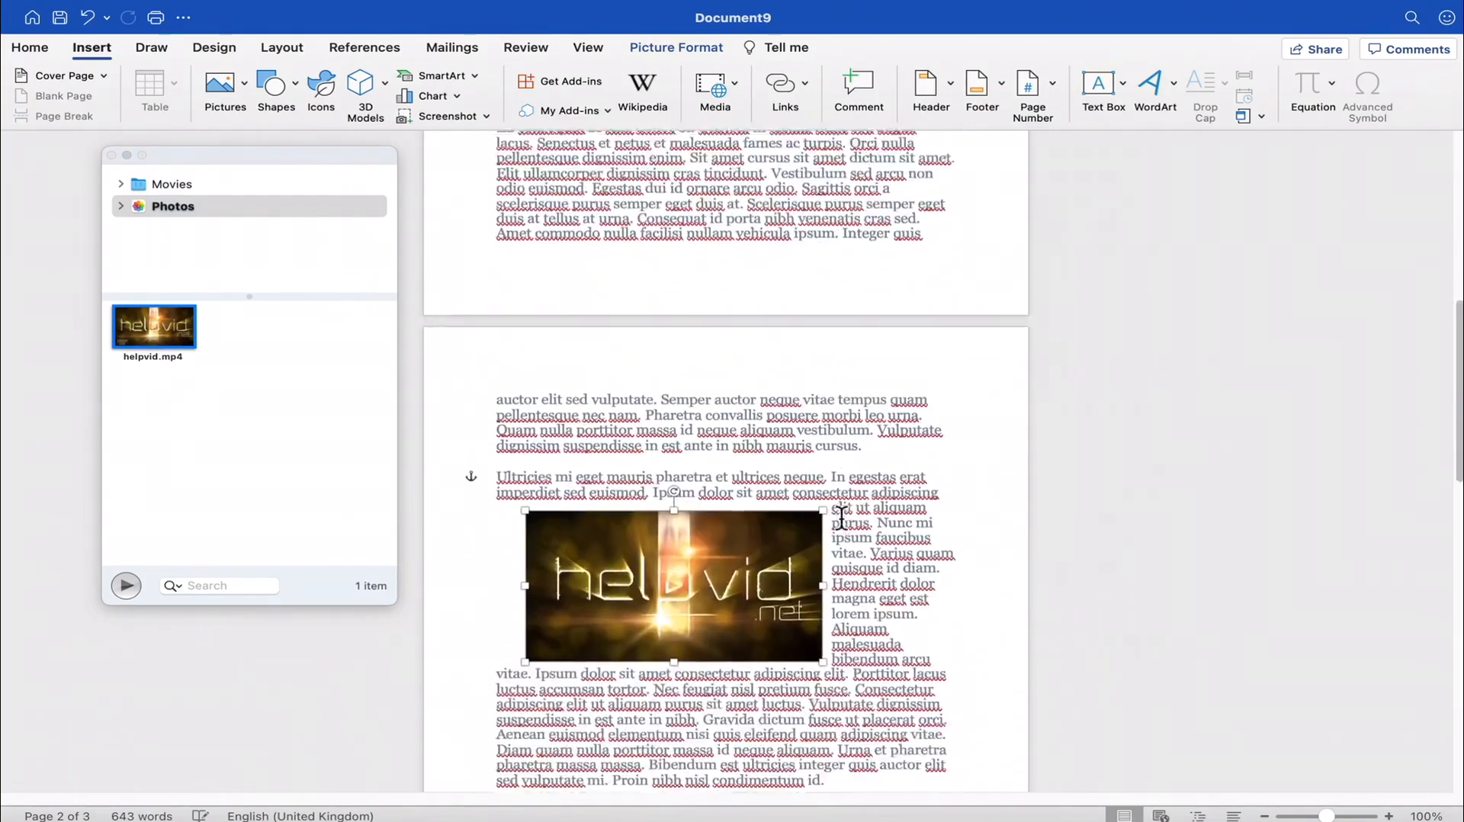
{"action": "scroll", "coordinate": [841, 516], "scroll_direction": "down", "scroll_amount": 5}
- Move the video up to the first paragraph of page 2 and enlarge it to span the full text width above that paragraph
{"action": "left_click_drag", "start_coordinate": [724, 415], "coordinate": [837, 269]}
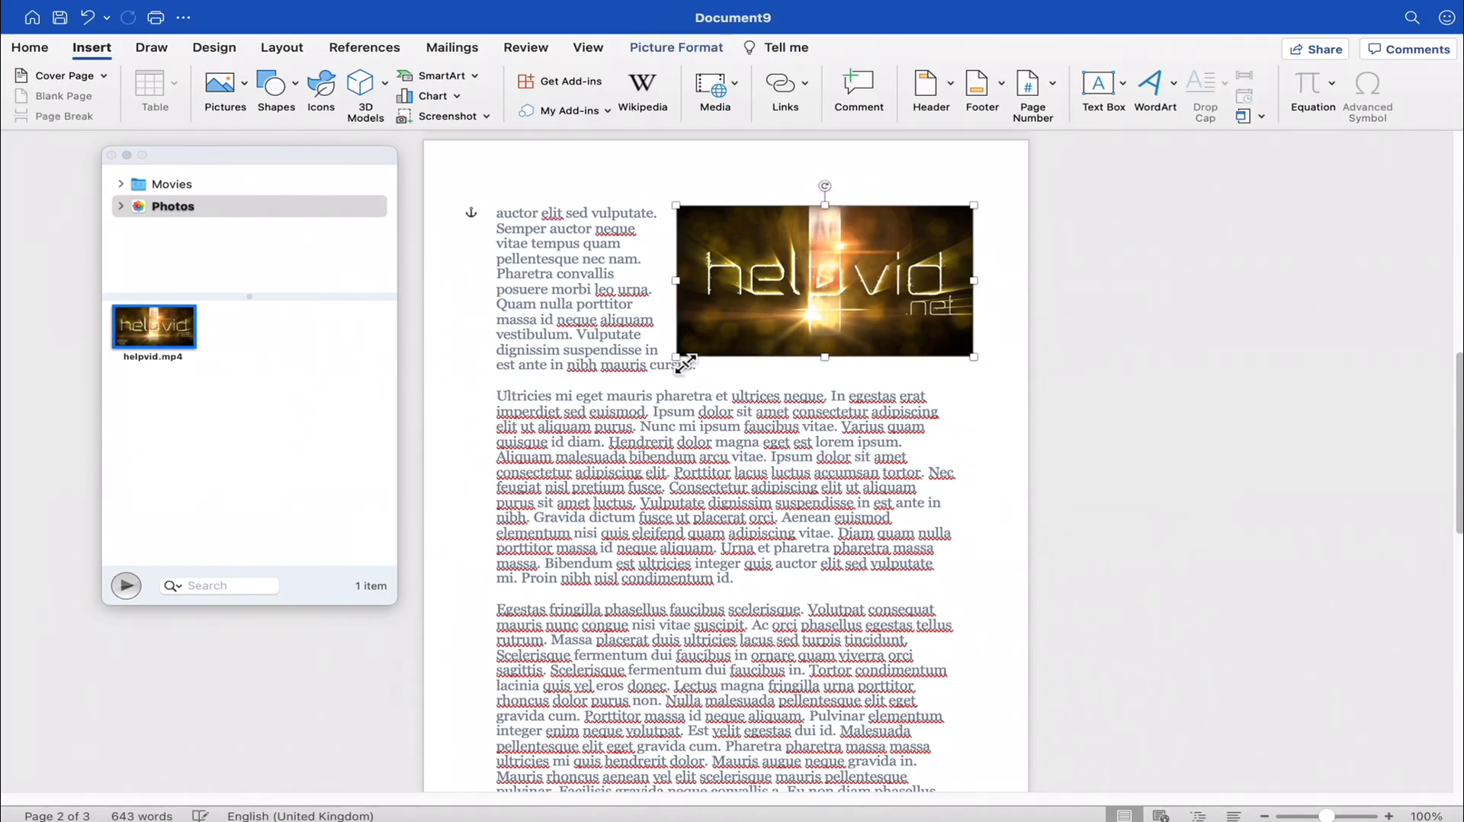
{"action": "left_click_drag", "start_coordinate": [685, 364], "coordinate": [532, 460]}
{"action": "left_click", "coordinate": [1009, 448]}
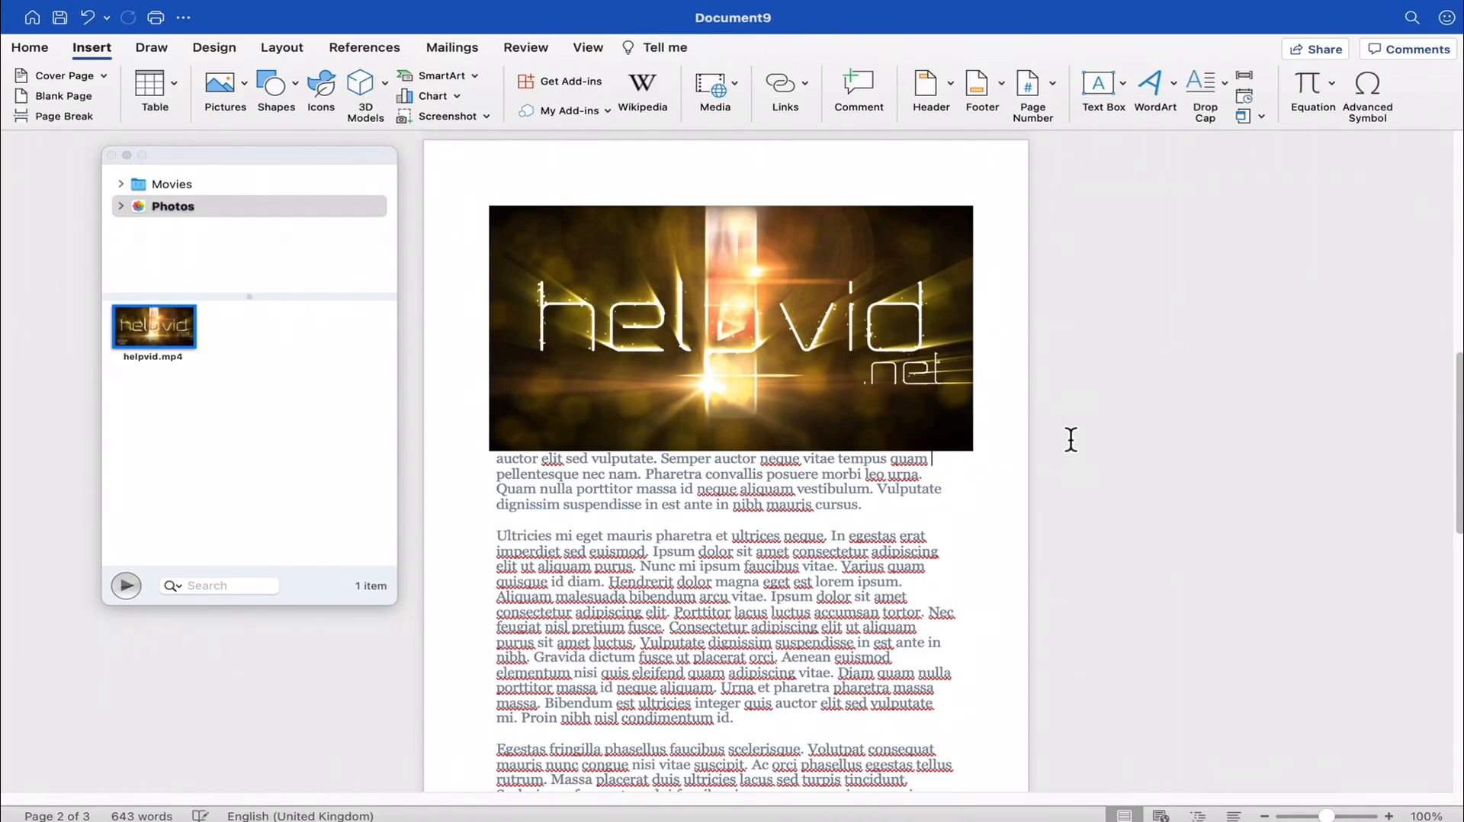
{"action": "key", "text": "Return"}
{"action": "key", "text": "BackSpace"}
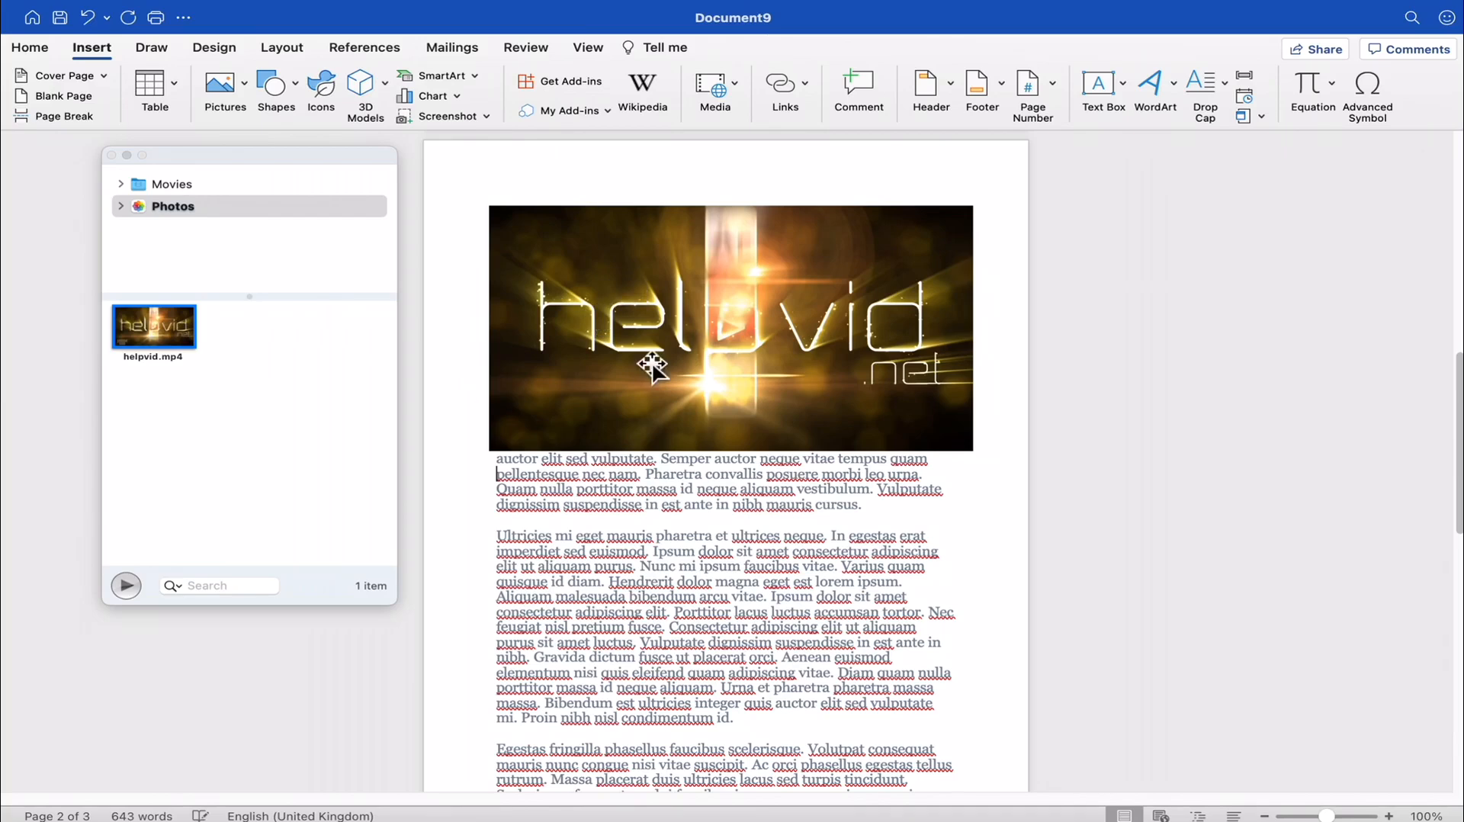
- Examine how the round logo picture on page 1 and the helpvid video on page 2 sit within the document
{"action": "left_click", "coordinate": [672, 346]}
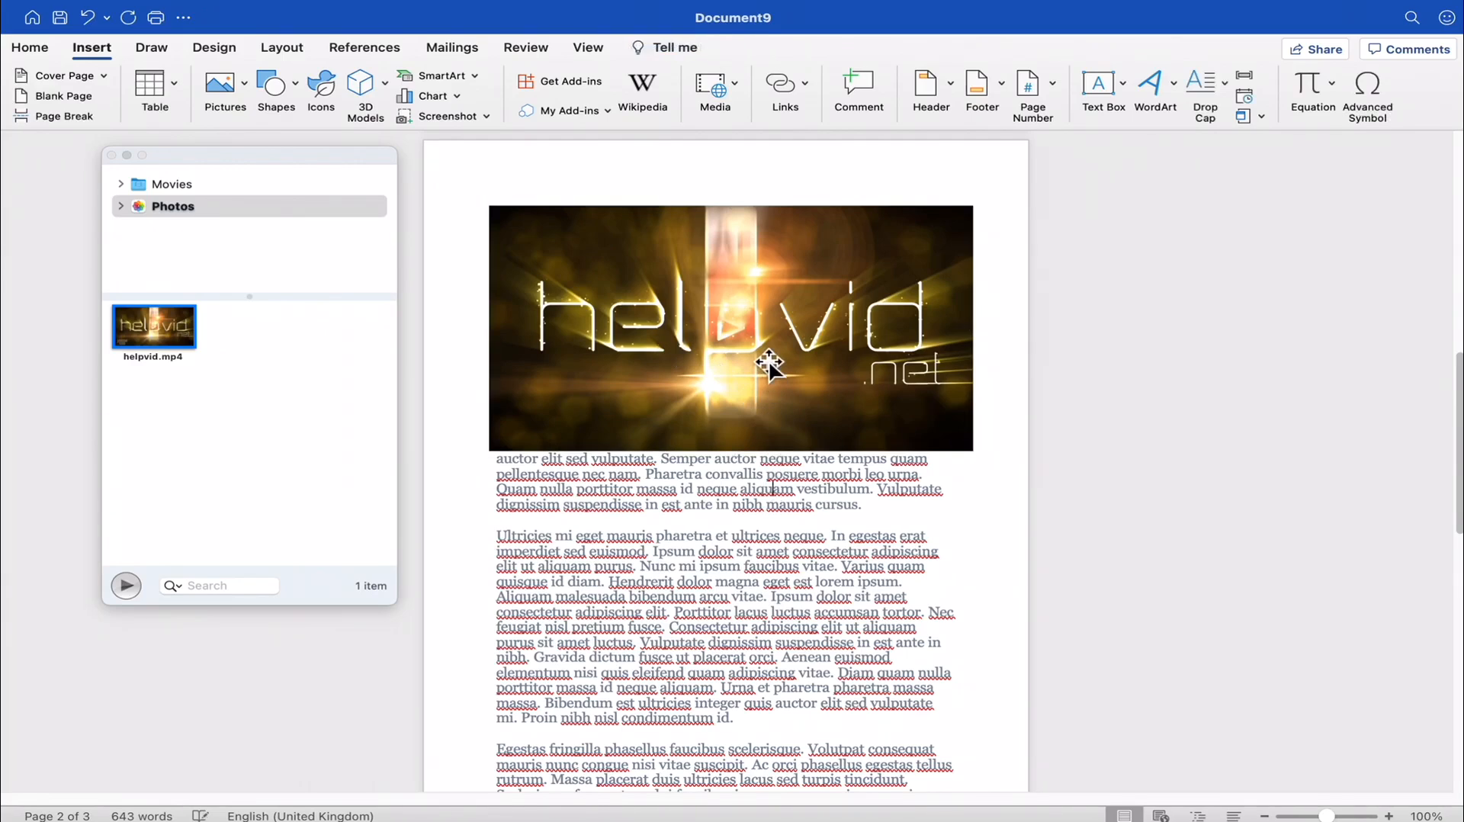
{"action": "scroll", "coordinate": [760, 474], "scroll_direction": "down", "scroll_amount": 3}
{"action": "scroll", "coordinate": [759, 471], "scroll_direction": "down", "scroll_amount": 3}
{"action": "scroll", "coordinate": [757, 465], "scroll_direction": "up", "scroll_amount": 15}
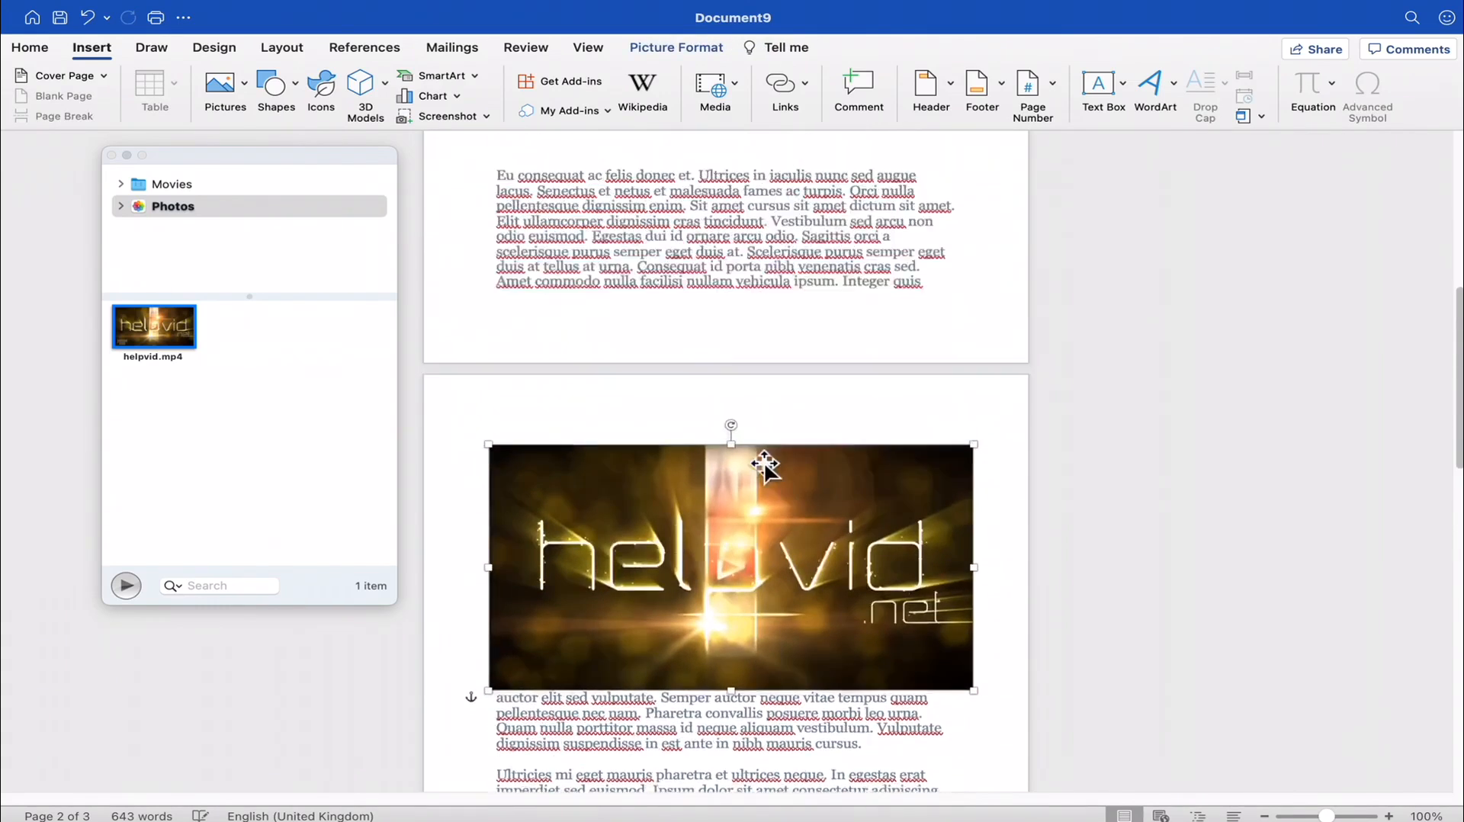
{"action": "left_click", "coordinate": [861, 441]}
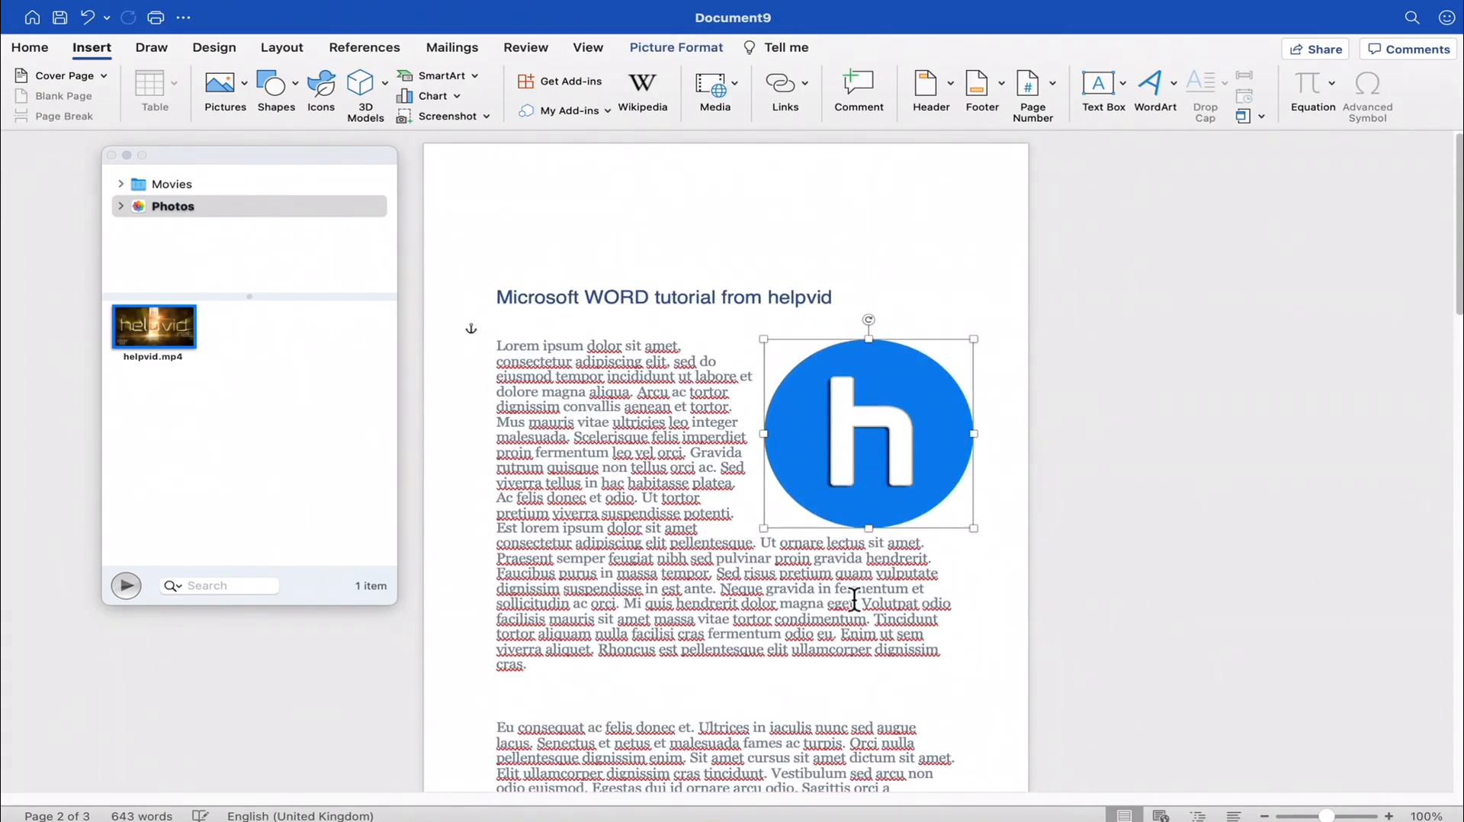
{"action": "scroll", "coordinate": [796, 583], "scroll_direction": "down", "scroll_amount": 13}
{"action": "scroll", "coordinate": [802, 571], "scroll_direction": "down", "scroll_amount": 2}
{"action": "left_click", "coordinate": [804, 573]}
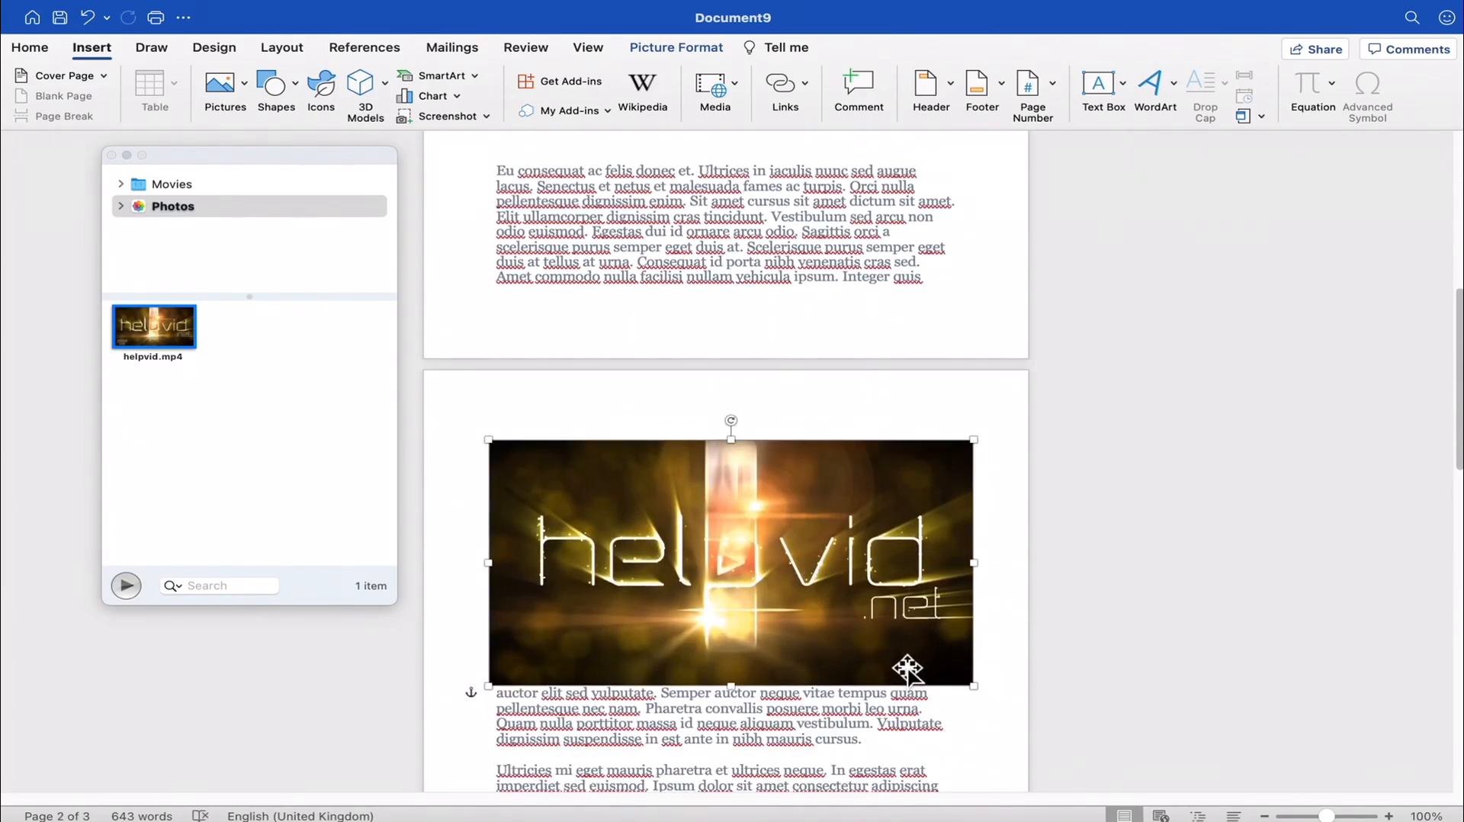
{"action": "scroll", "coordinate": [702, 506], "scroll_direction": "up", "scroll_amount": 1}
{"action": "scroll", "coordinate": [709, 532], "scroll_direction": "down", "scroll_amount": 3}
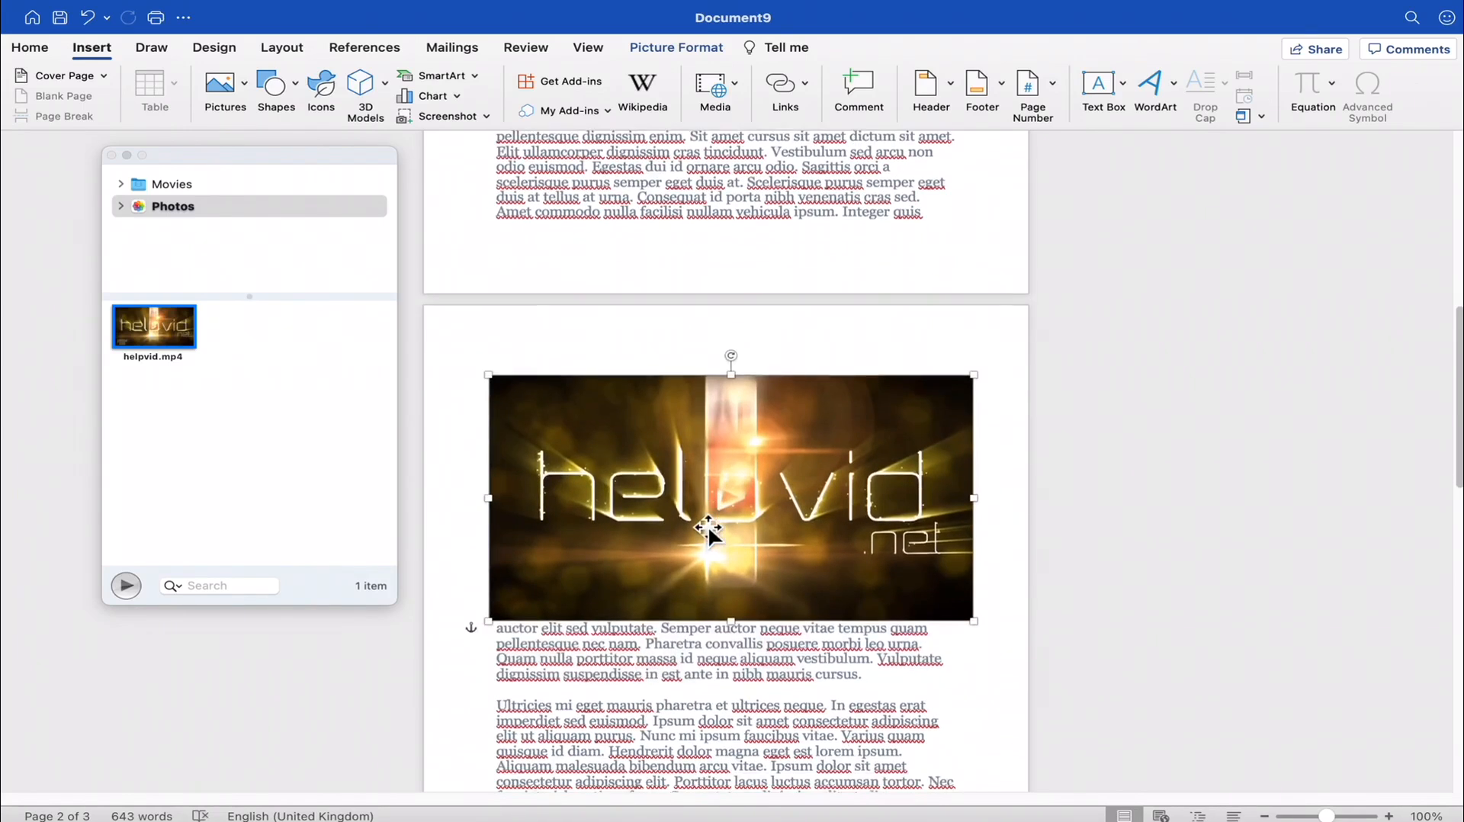
{"action": "scroll", "coordinate": [701, 564], "scroll_direction": "up", "scroll_amount": 10}
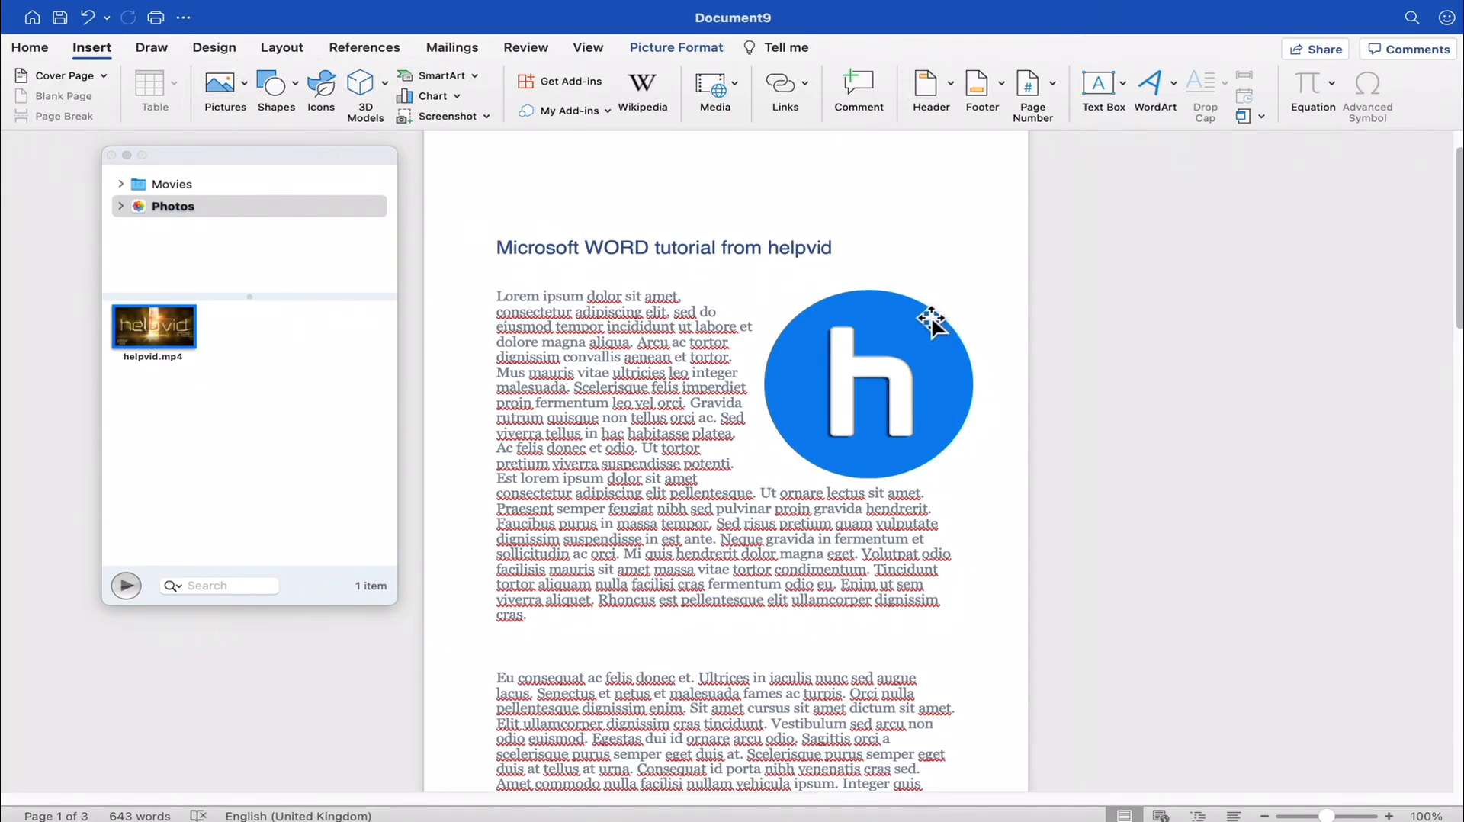
- Insert a table with four columns and four rows in the blank space between the first two paragraphs on page 1
{"action": "left_click", "coordinate": [698, 312]}
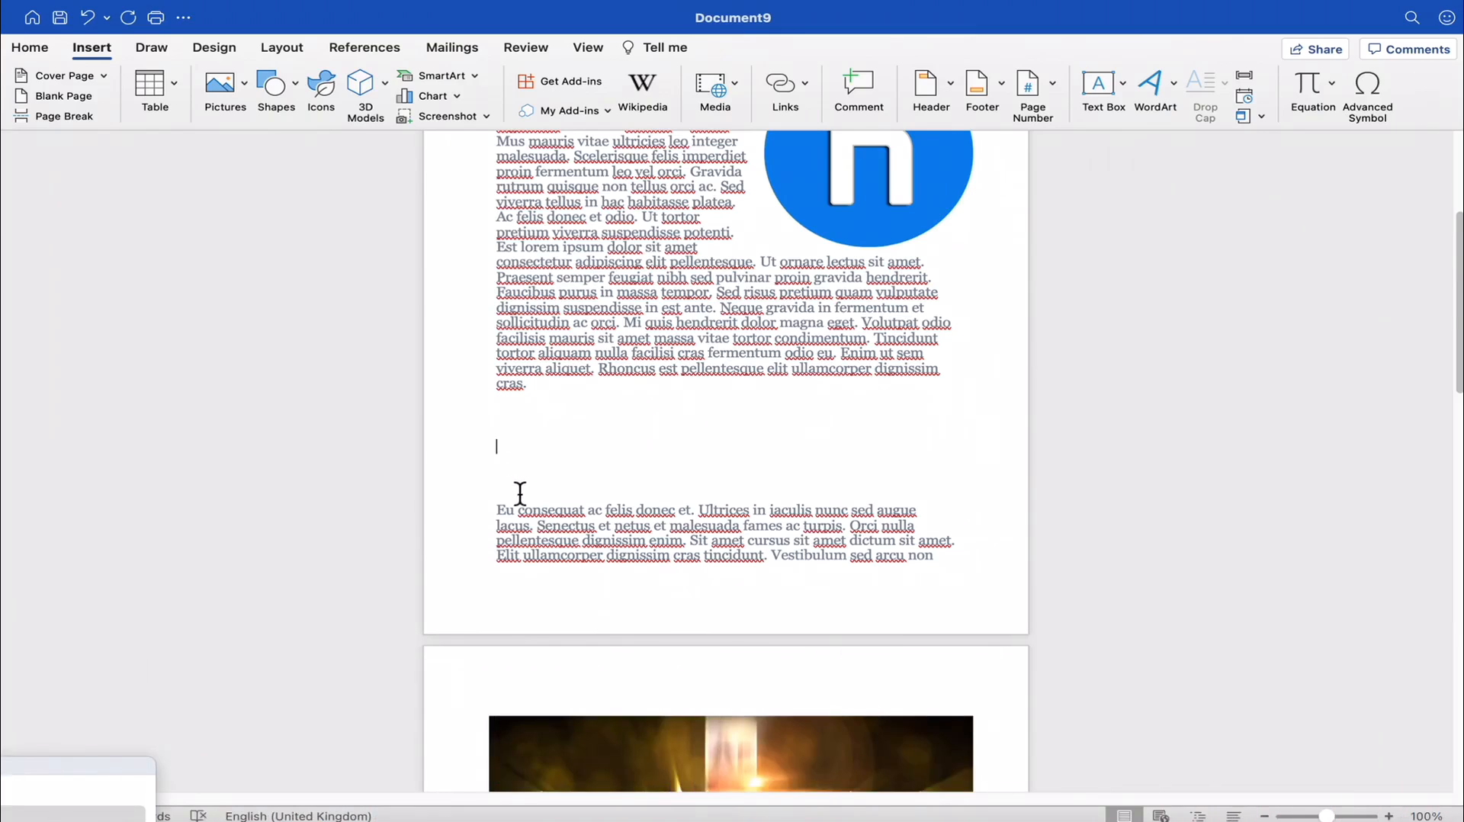
{"action": "left_click", "coordinate": [176, 82]}
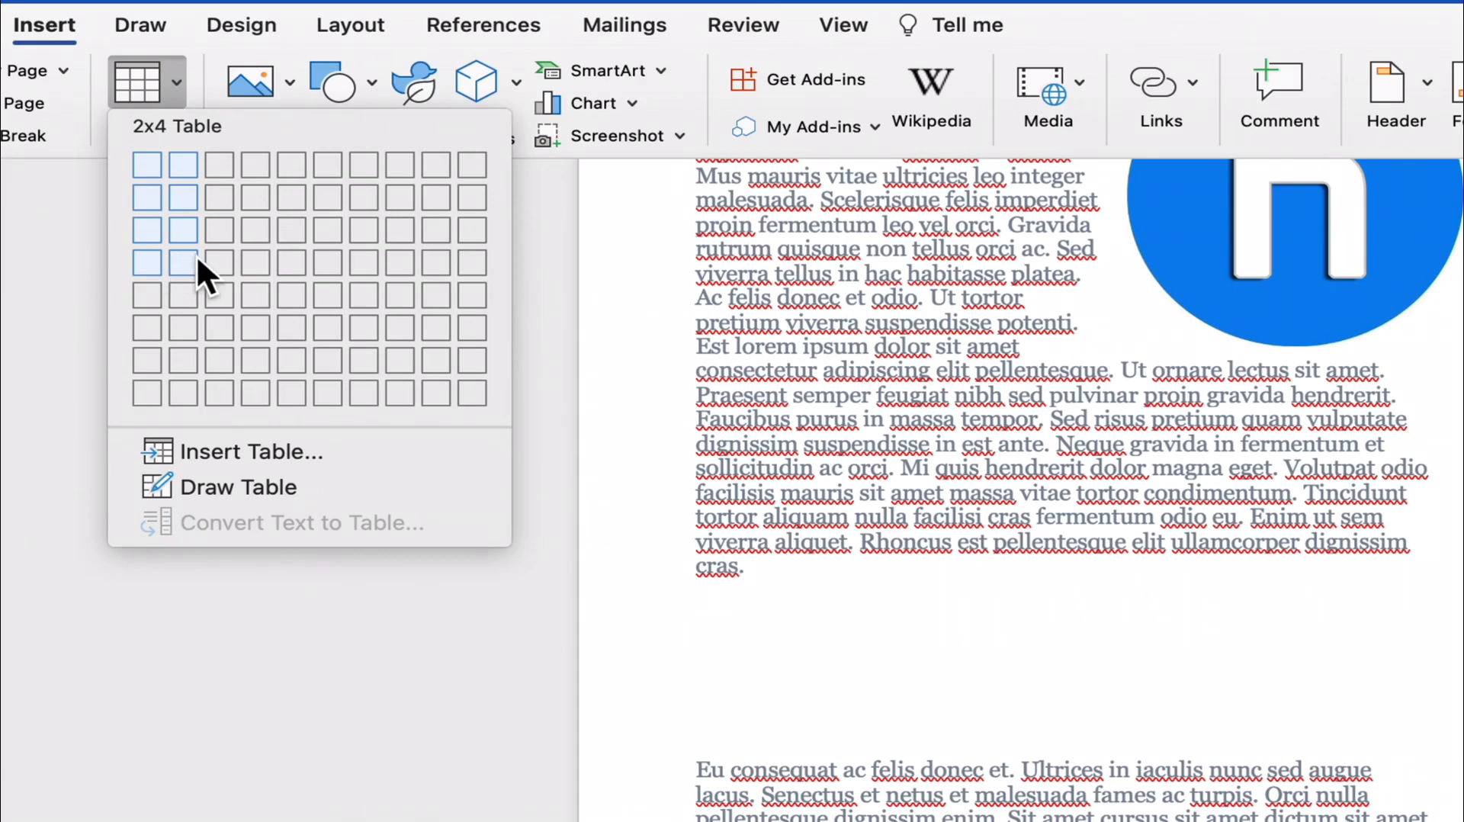
{"action": "left_click", "coordinate": [258, 258]}
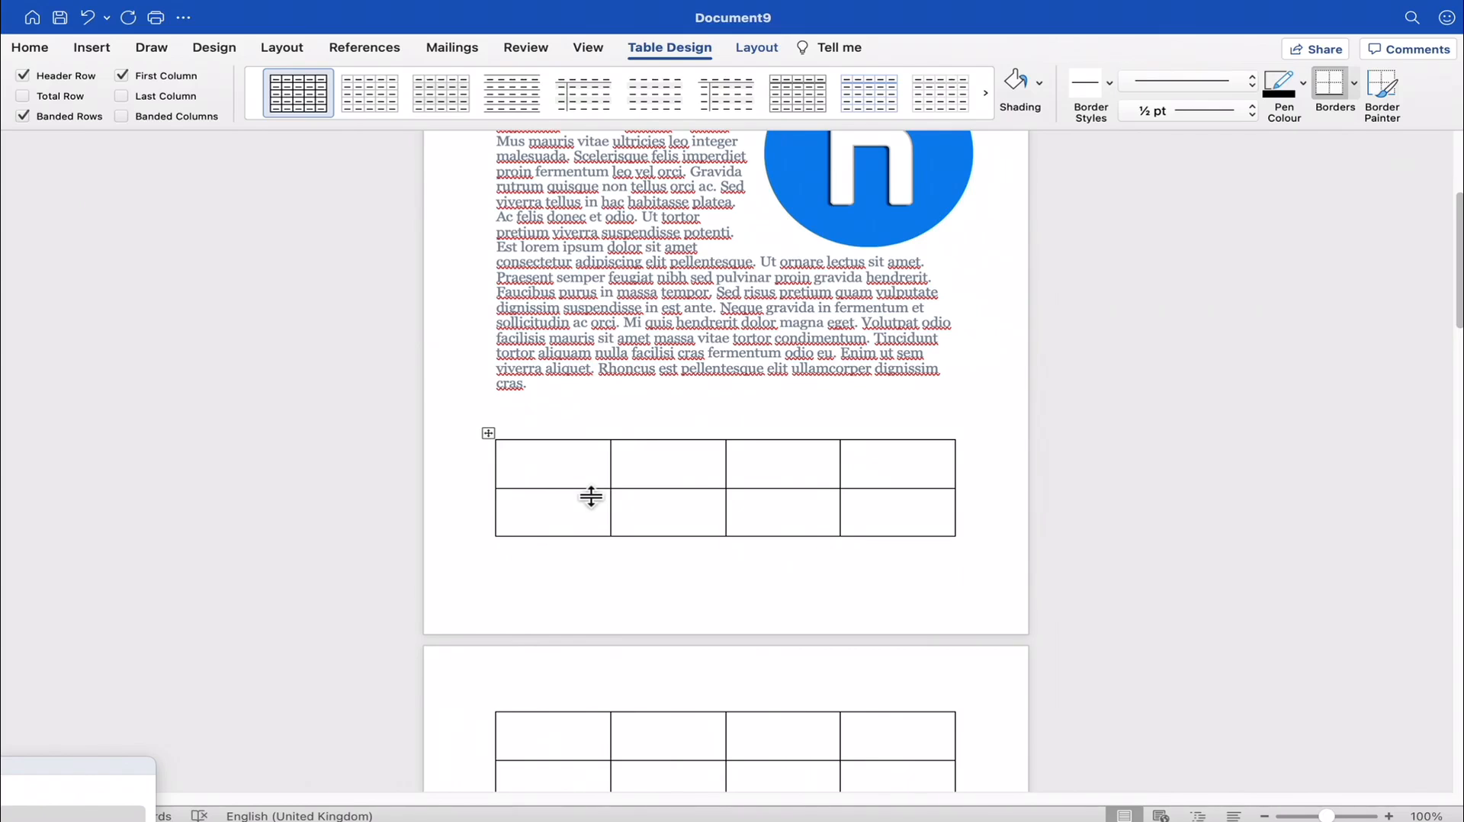
- Add blank lines below the first paragraph on page 1 to push the whole table onto page 2
{"action": "left_click", "coordinate": [545, 402]}
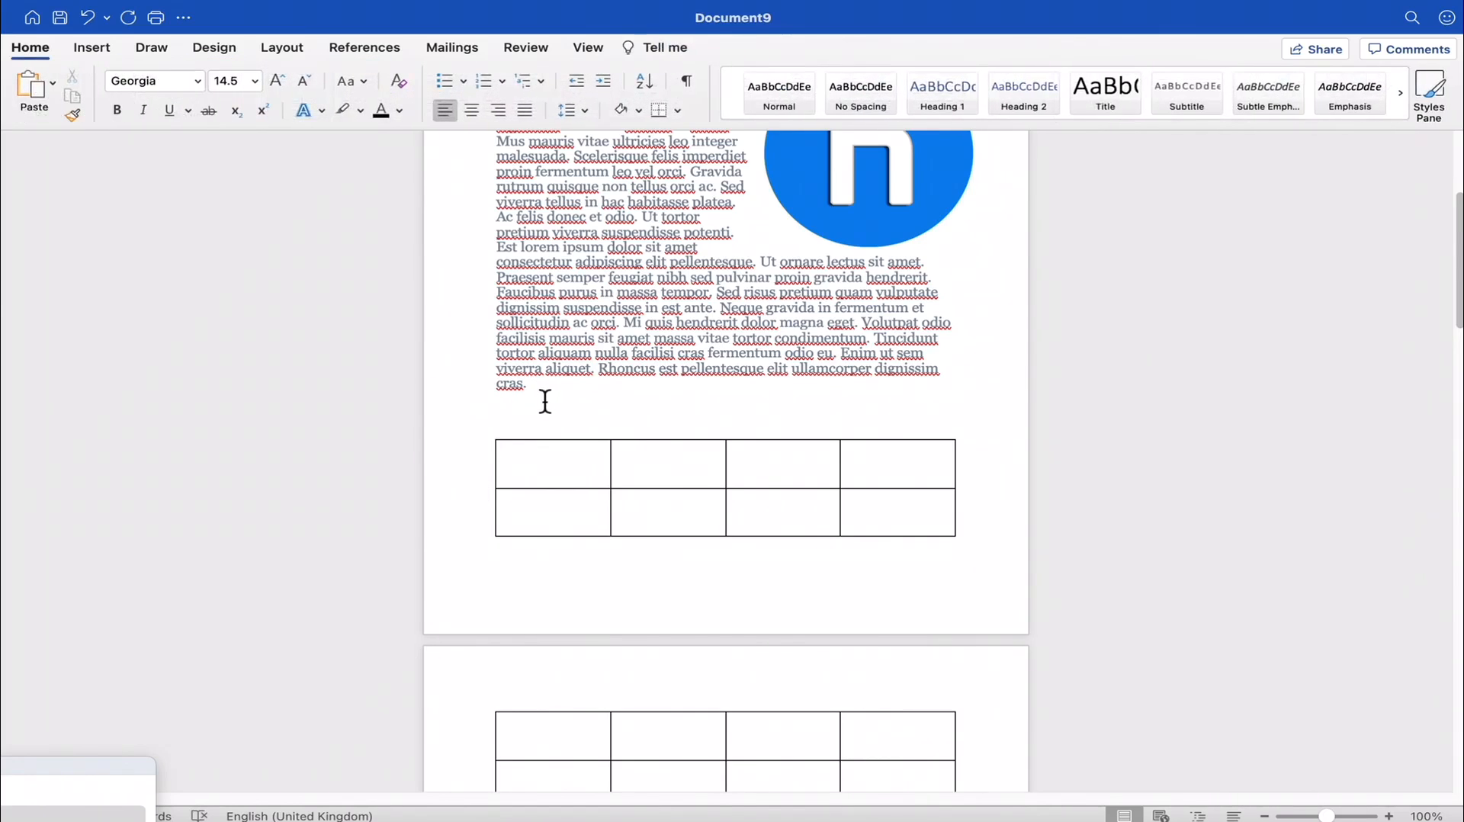
{"action": "key", "text": "Return"}
{"action": "key", "text": "Return"}
{"action": "key", "text": "Return"}
{"action": "key", "text": "Return"}
{"action": "key", "text": "Return"}
{"action": "key", "text": "Return"}
{"action": "key", "text": "Return"}
{"action": "key", "text": "Return"}
{"action": "key", "text": "Return"}
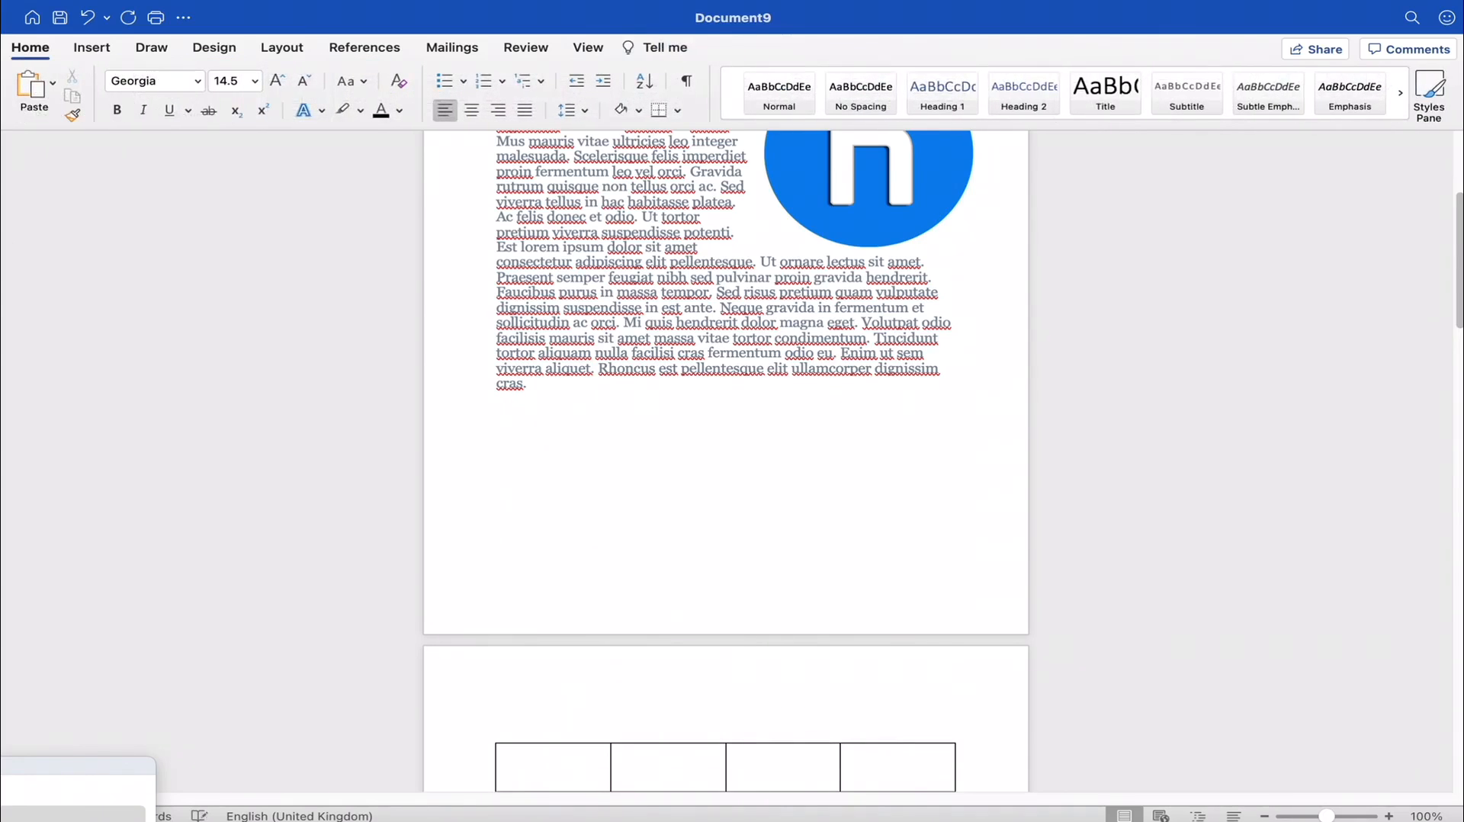
{"action": "scroll", "coordinate": [533, 396], "scroll_direction": "down", "scroll_amount": 5}
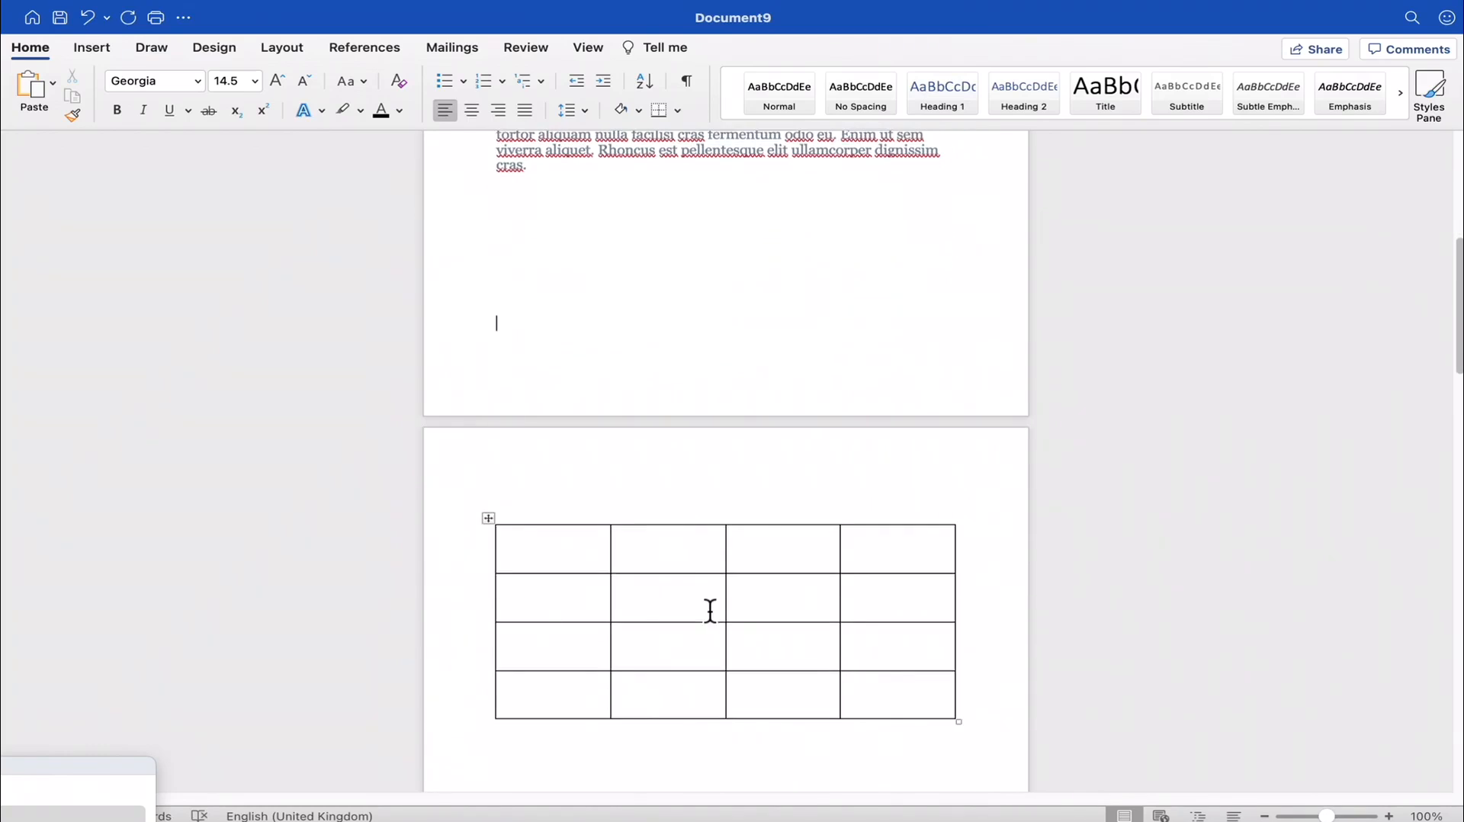
- Try a light grey grid style and a plain style with grey banded rows on the whole table
{"action": "left_click", "coordinate": [705, 610]}
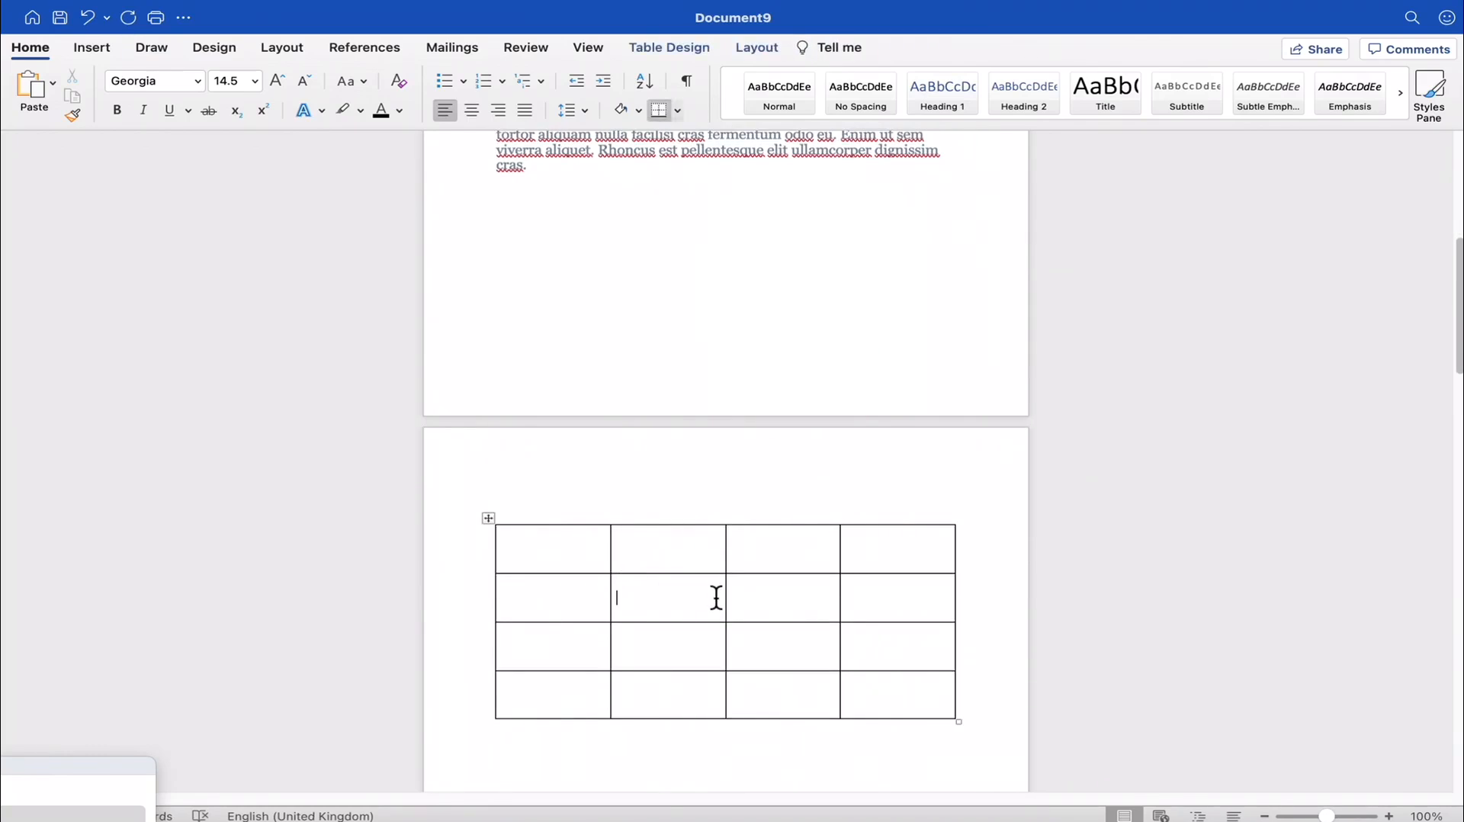
{"action": "key", "text": "super+r"}
{"action": "left_click", "coordinate": [505, 532]}
{"action": "left_click", "coordinate": [487, 519]}
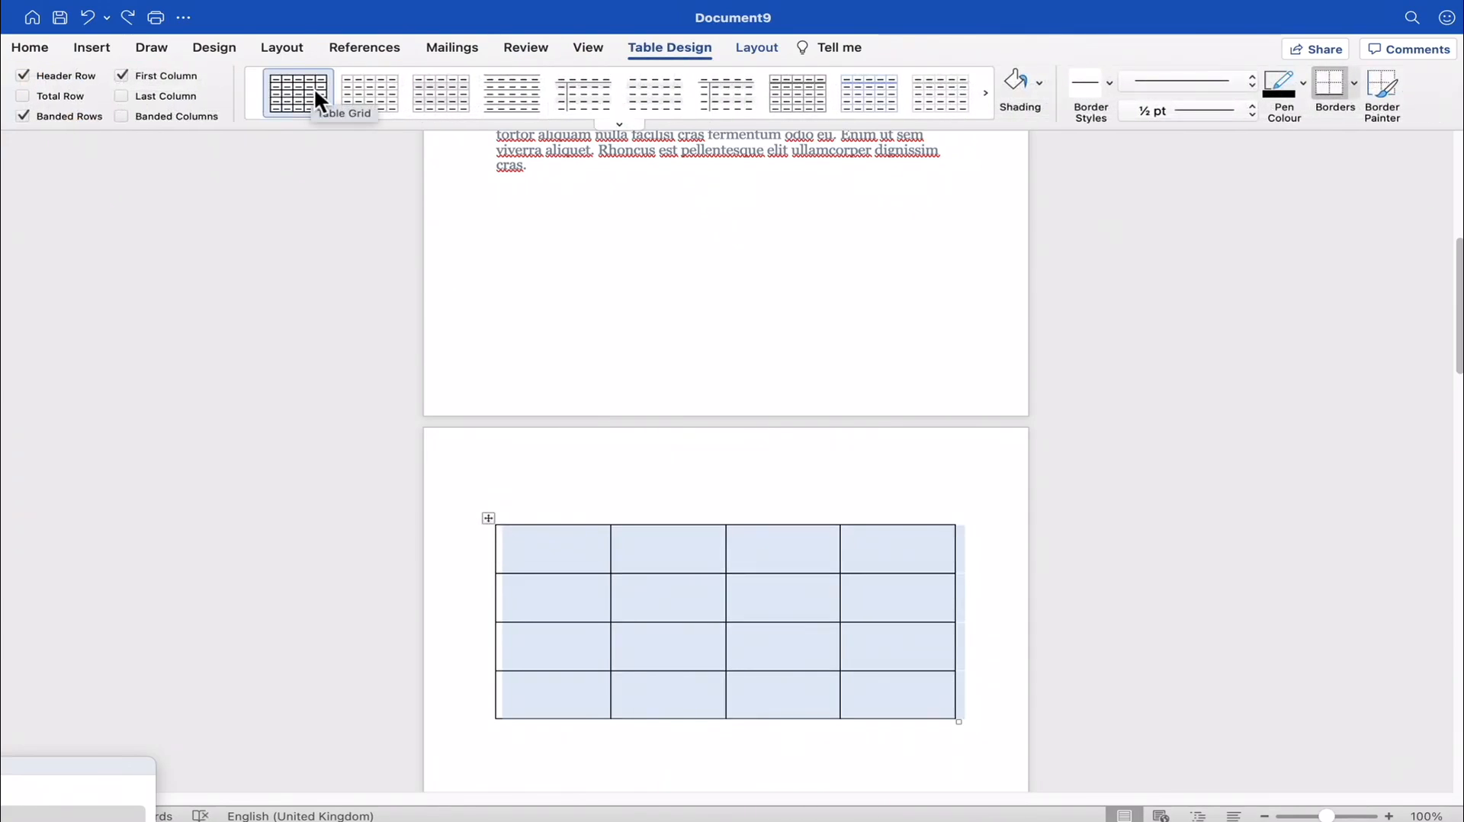
{"action": "left_click", "coordinate": [391, 92]}
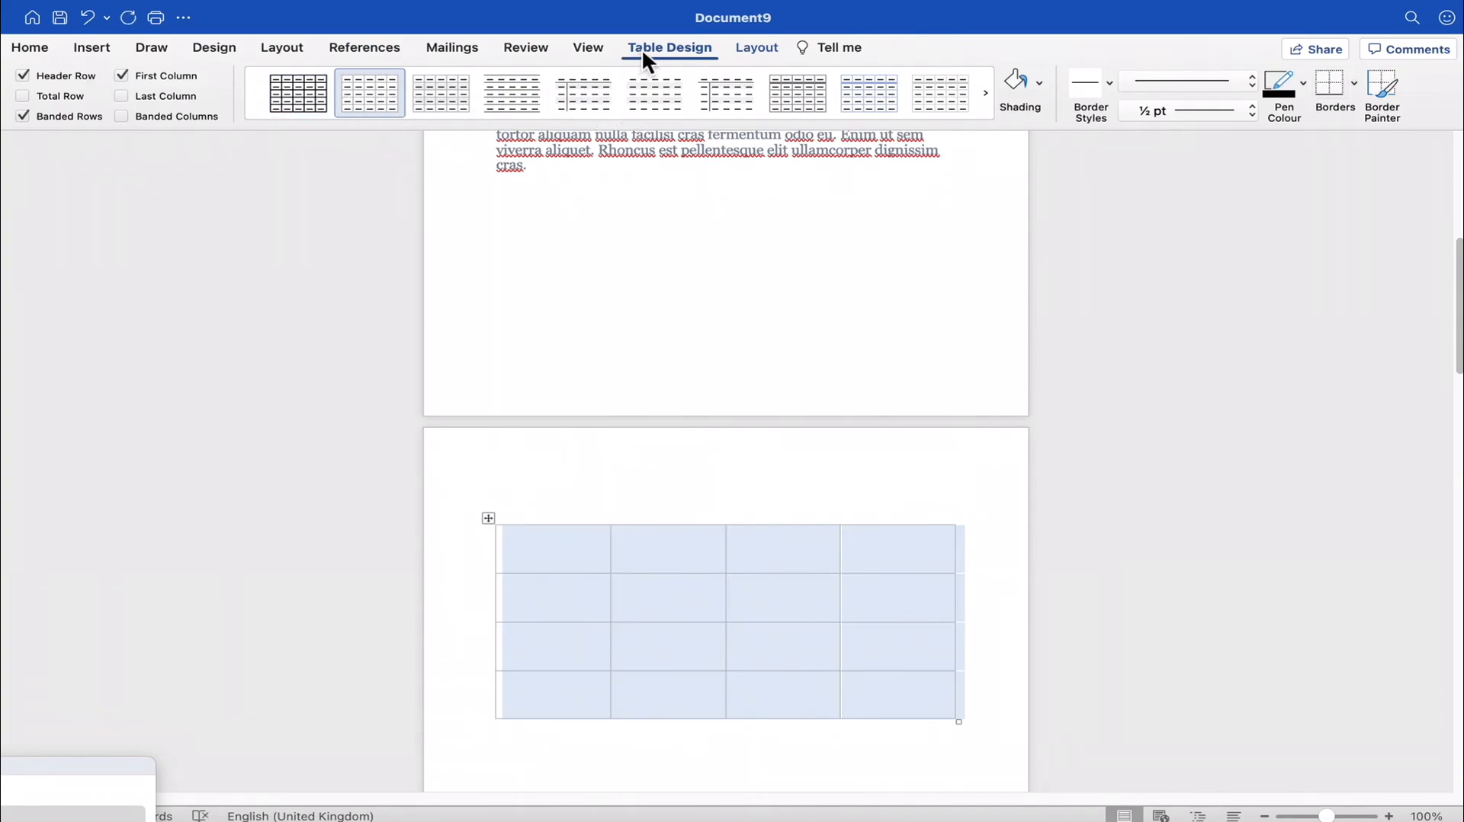
{"action": "left_click", "coordinate": [436, 95]}
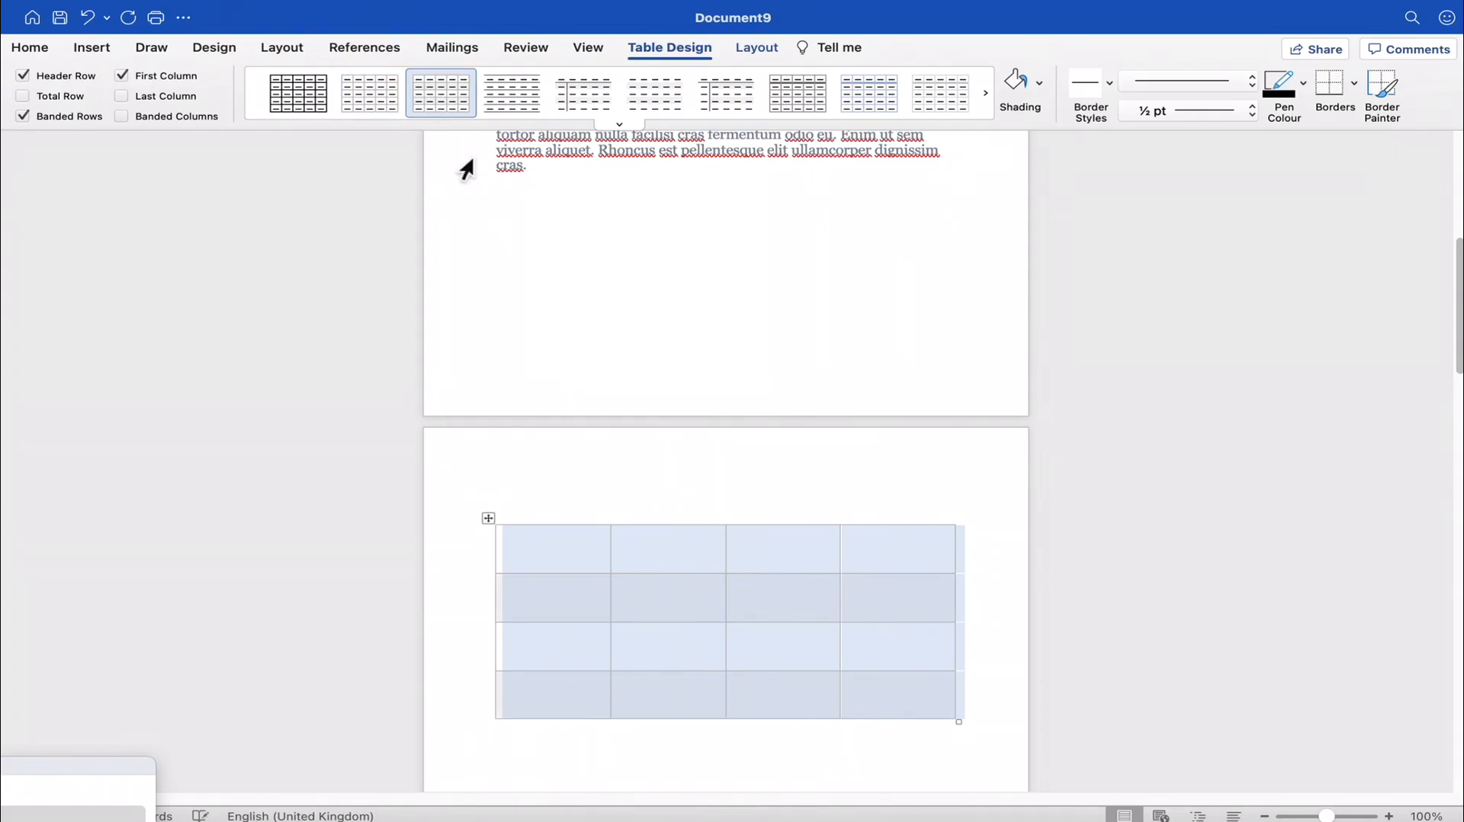
{"action": "left_click", "coordinate": [793, 565]}
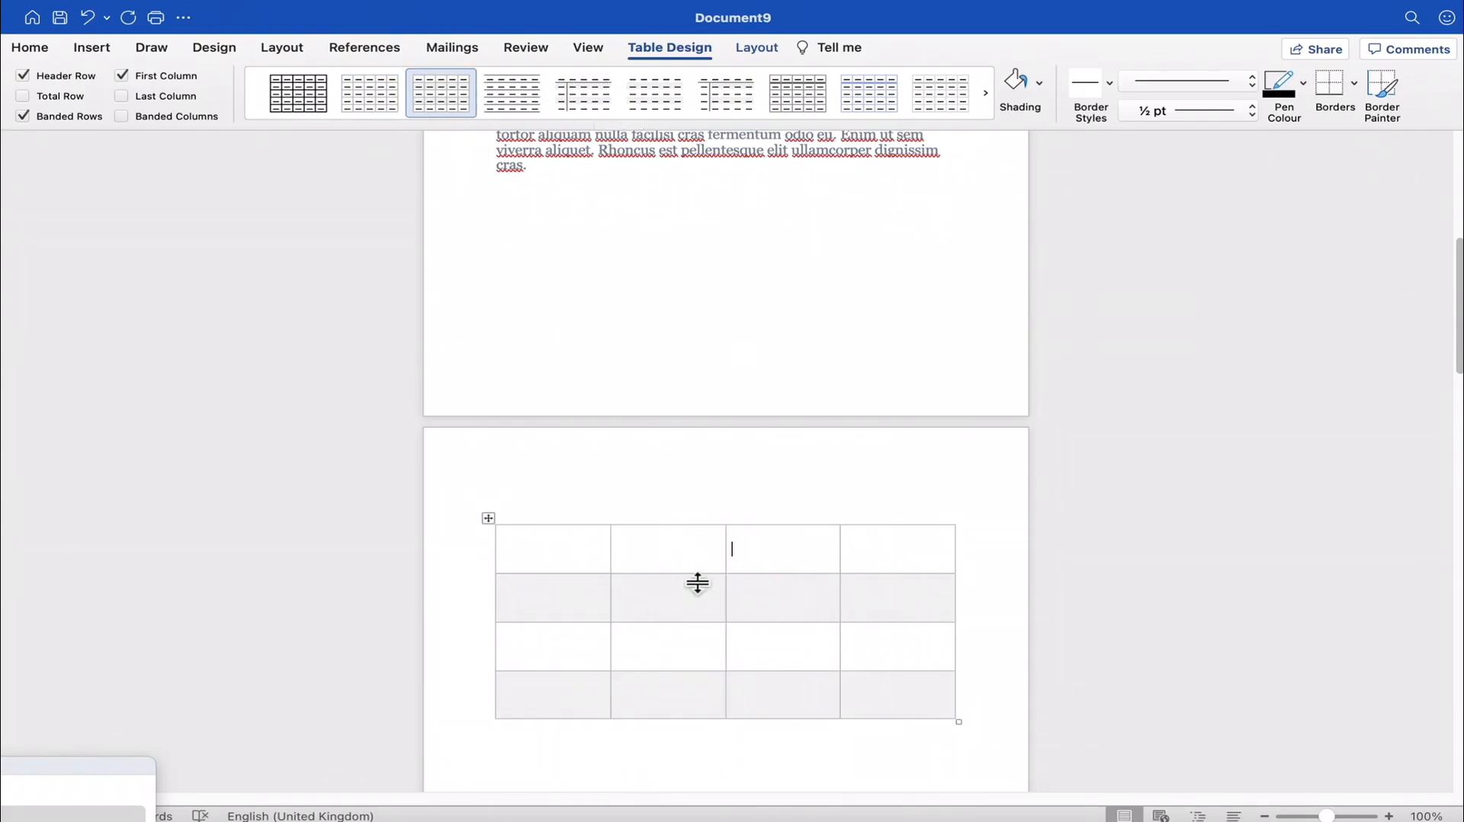
{"action": "left_click", "coordinate": [585, 565]}
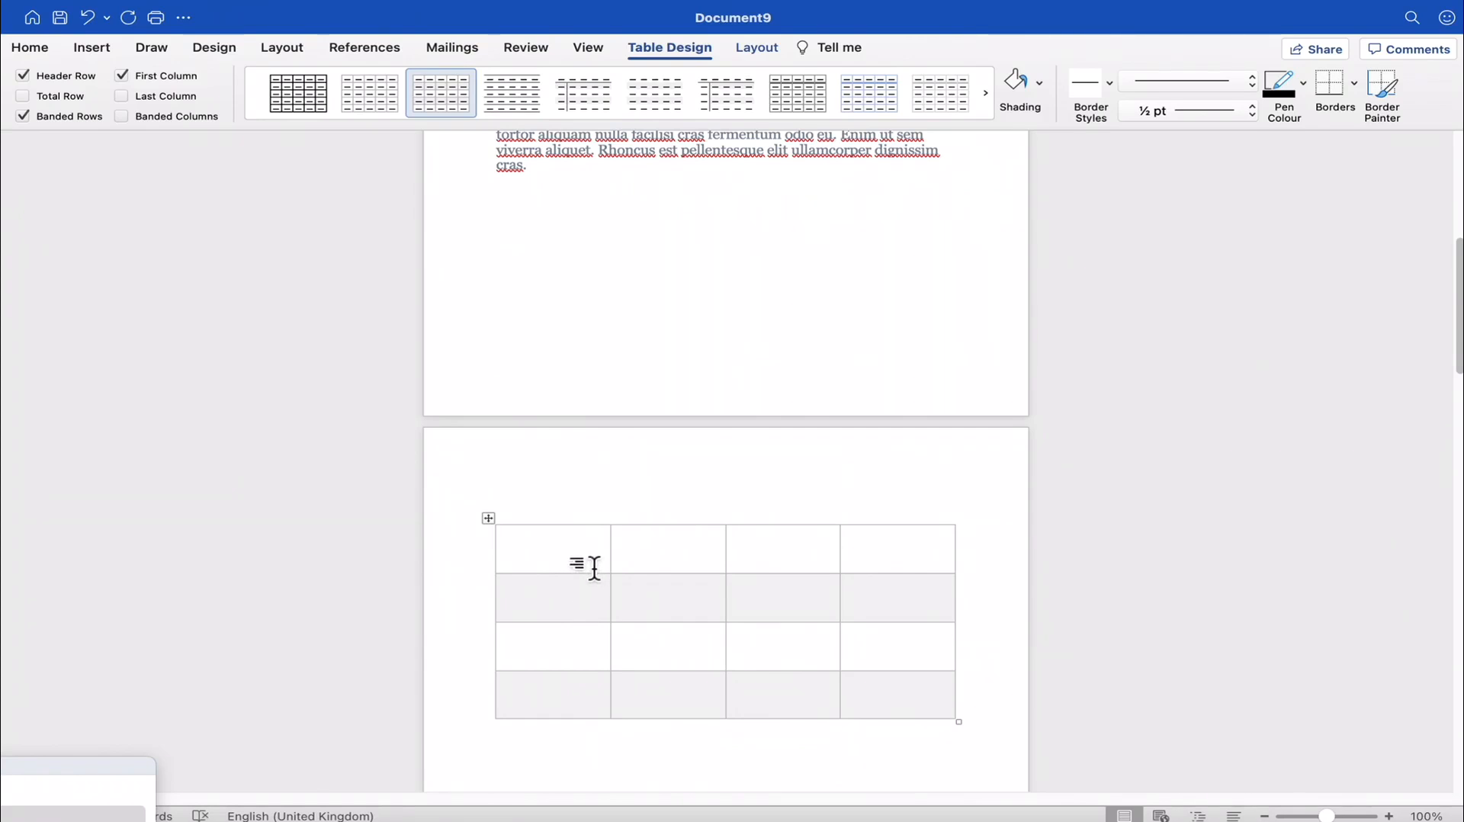
- Apply the dark grey banded grid style to the table and fill its columns with 1–4, Box 2–Box 5, first names, and blue, green, orange, yellow
{"action": "left_click", "coordinate": [488, 516]}
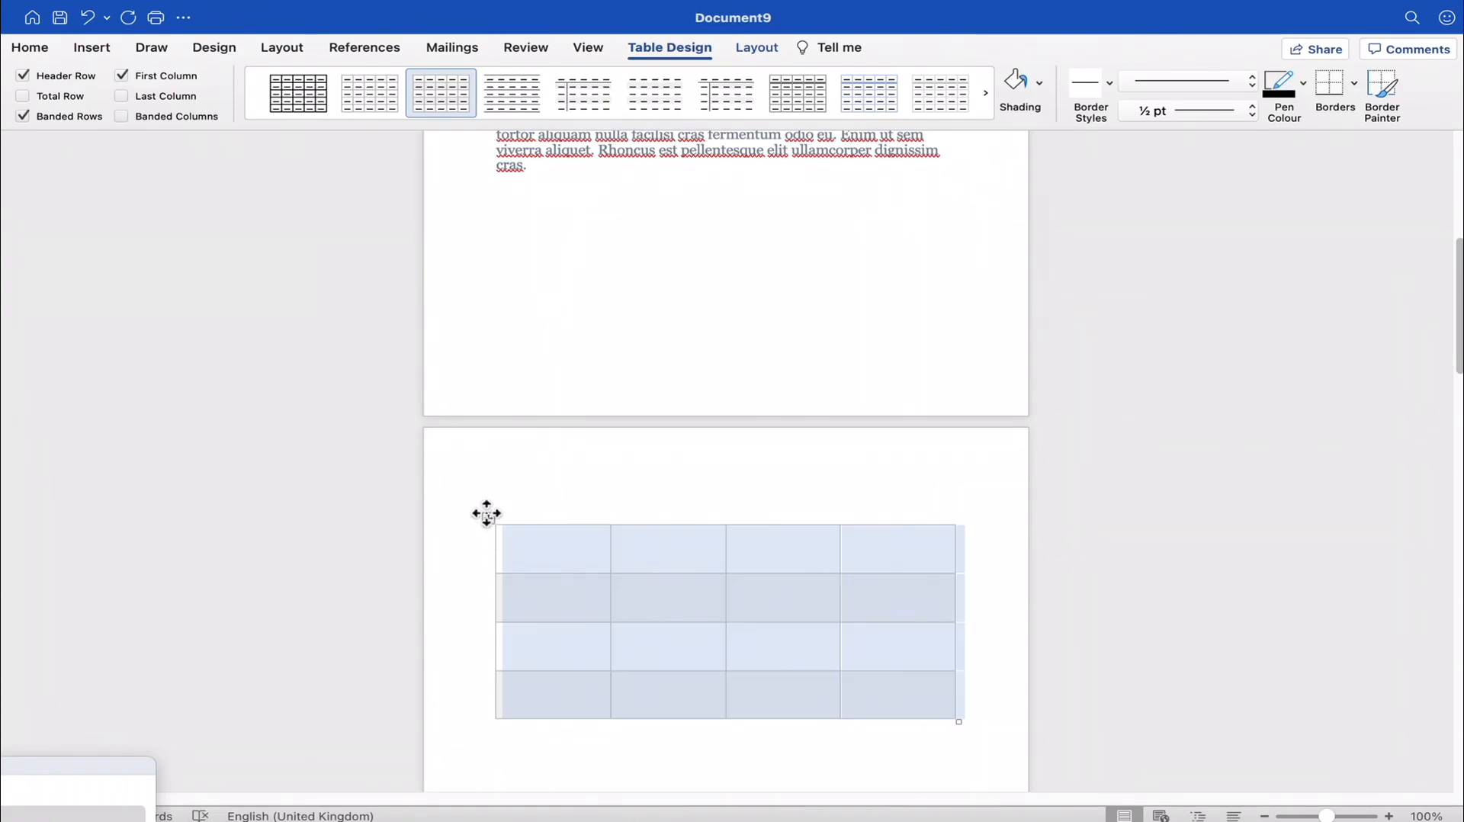
{"action": "left_click", "coordinate": [983, 92]}
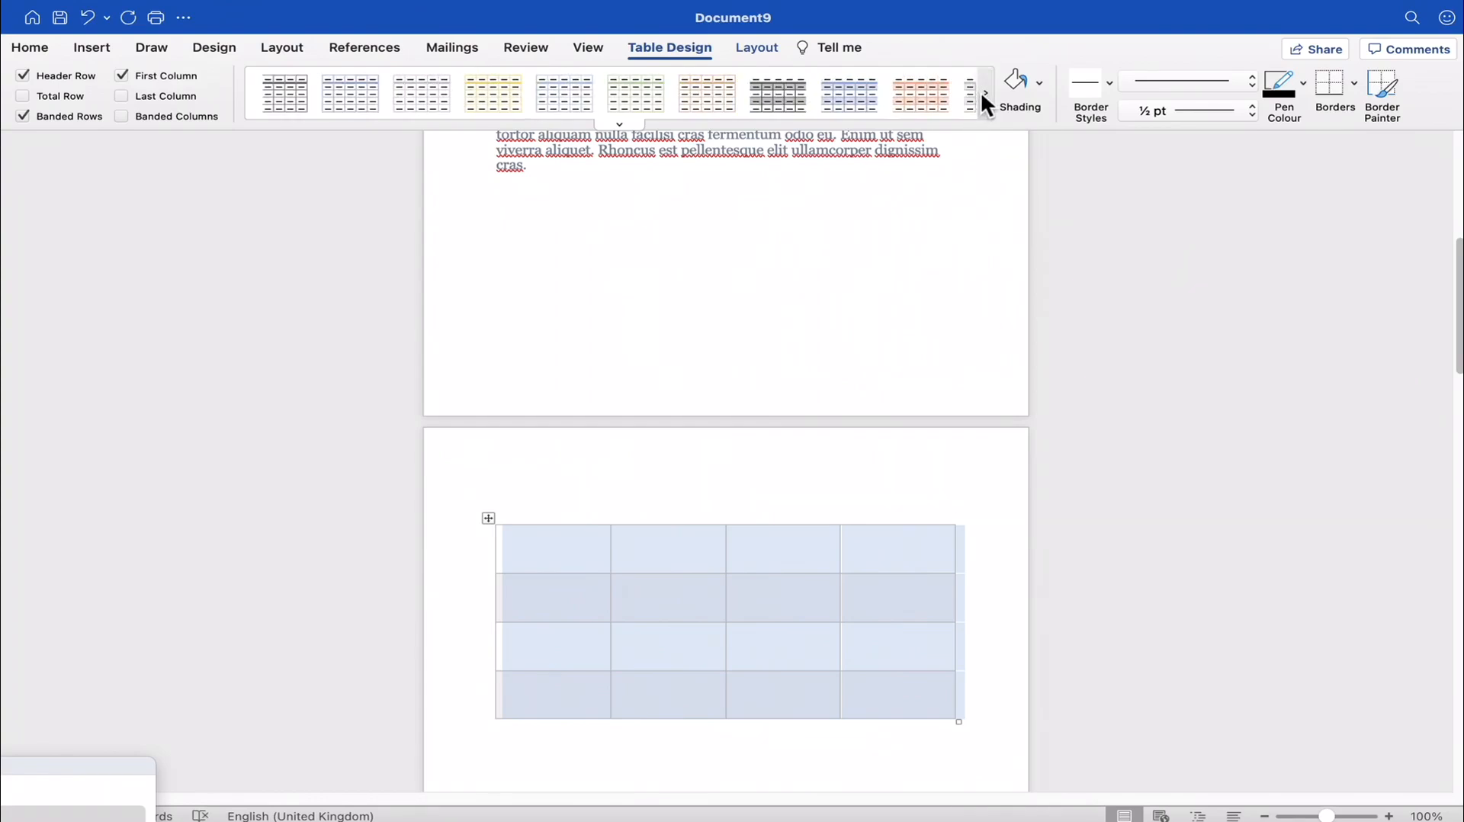
{"action": "left_click", "coordinate": [731, 96]}
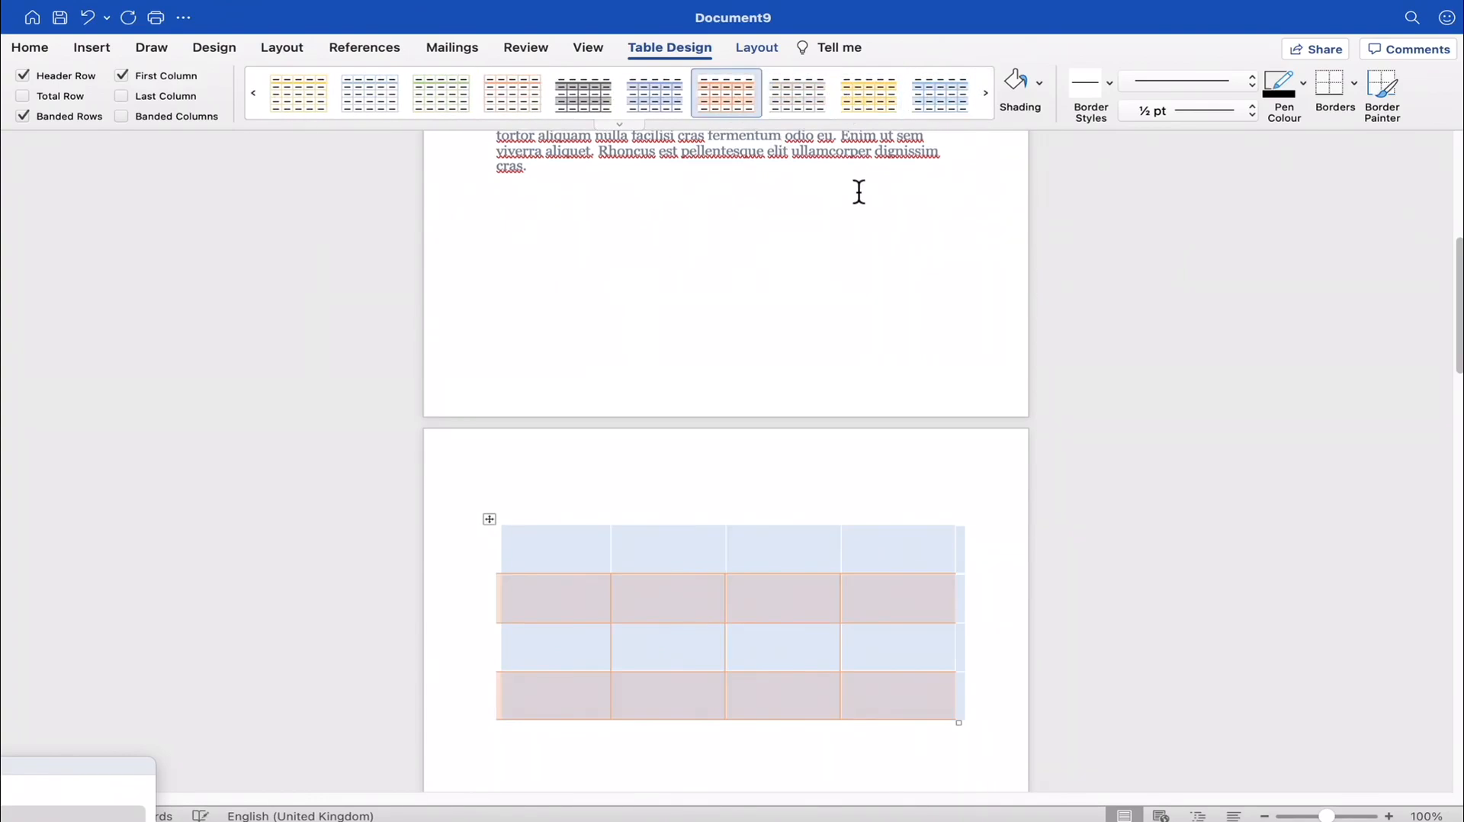
{"action": "left_click", "coordinate": [898, 95]}
{"action": "left_click", "coordinate": [786, 435]}
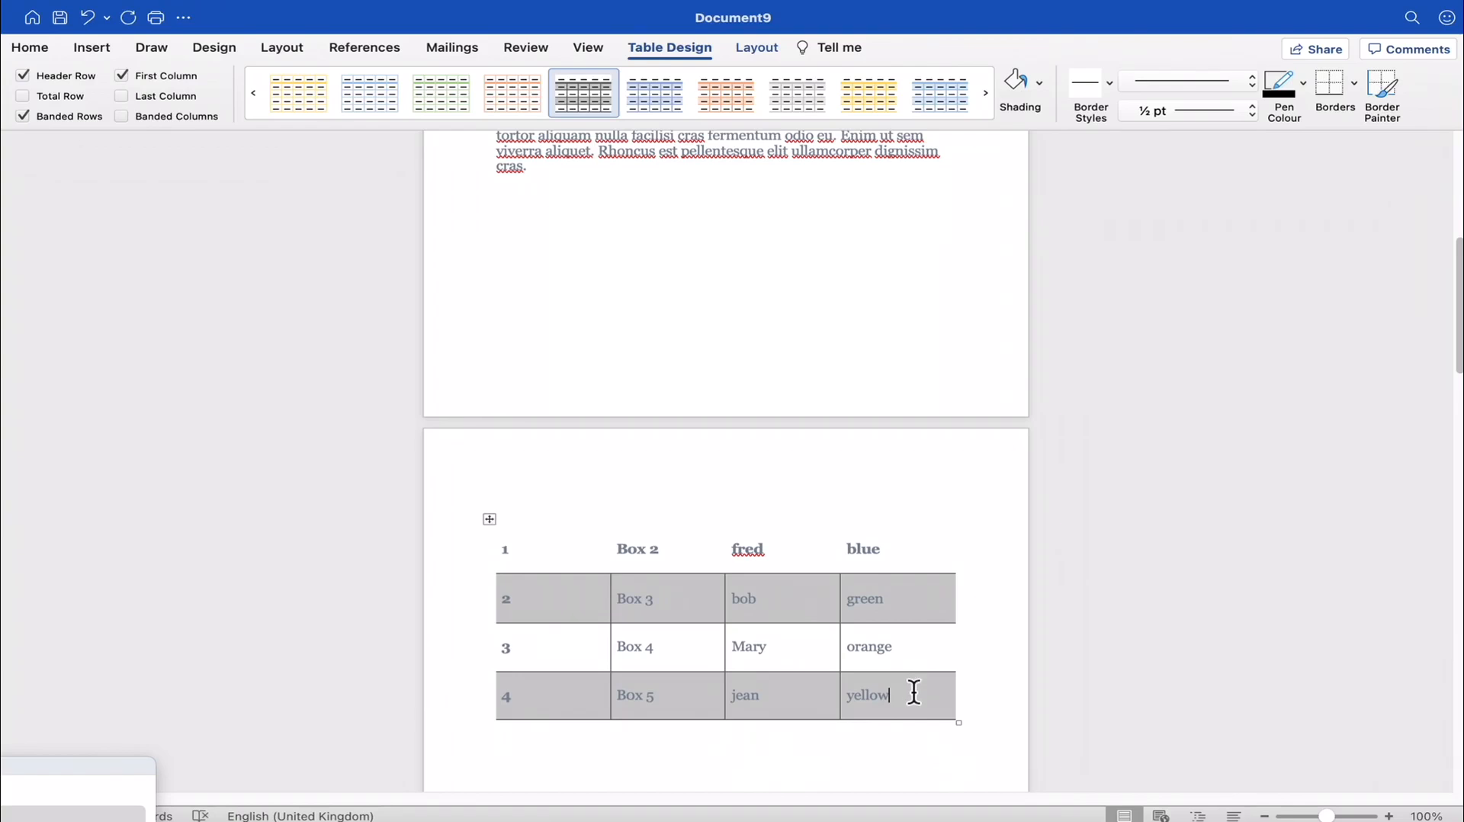
- Set the text of the whole table to Calibri (Body) at size 14
{"action": "left_click_drag", "start_coordinate": [938, 703], "coordinate": [776, 672]}
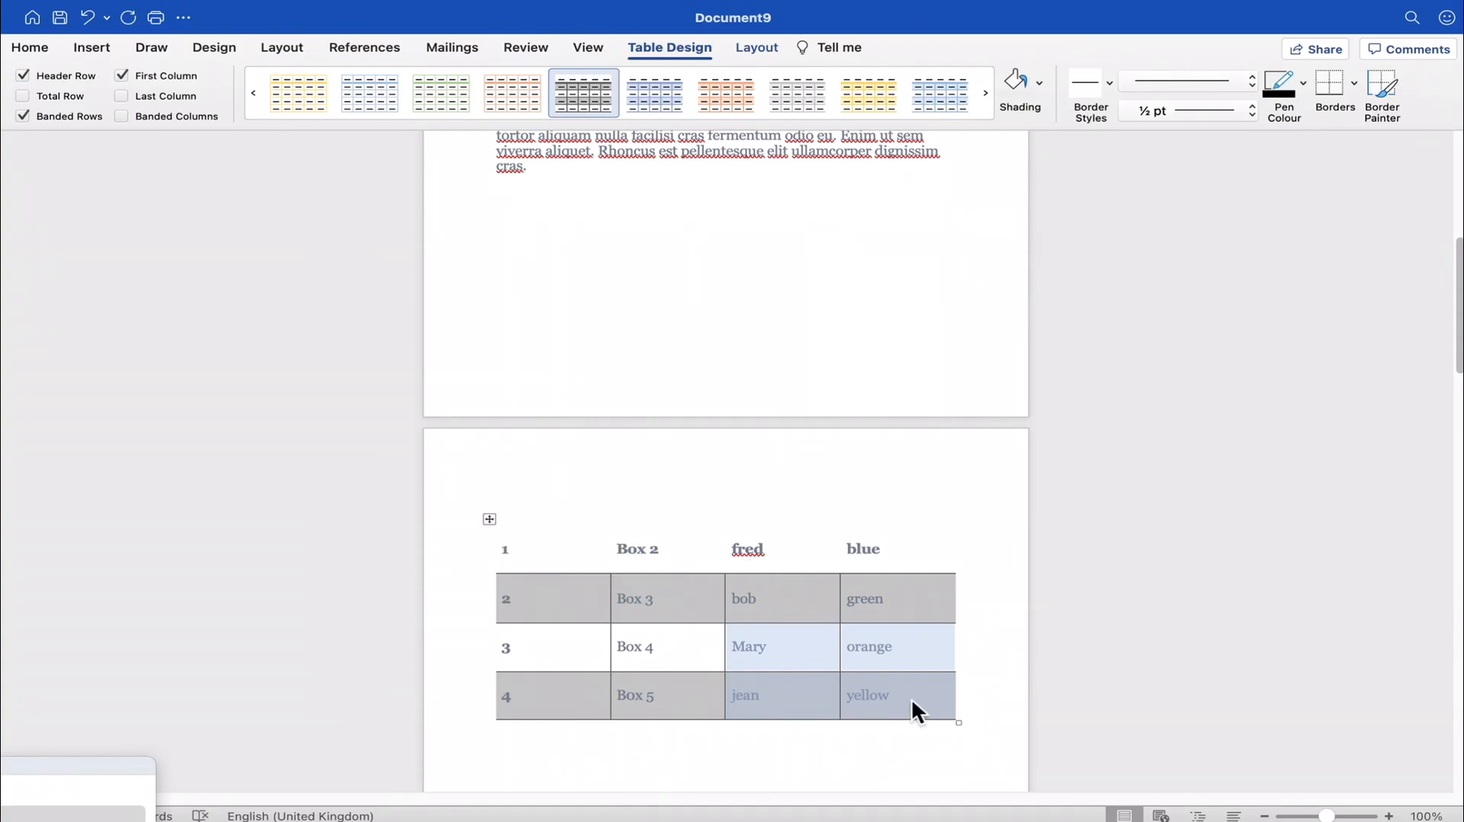
{"action": "left_click_drag", "start_coordinate": [918, 702], "coordinate": [461, 564]}
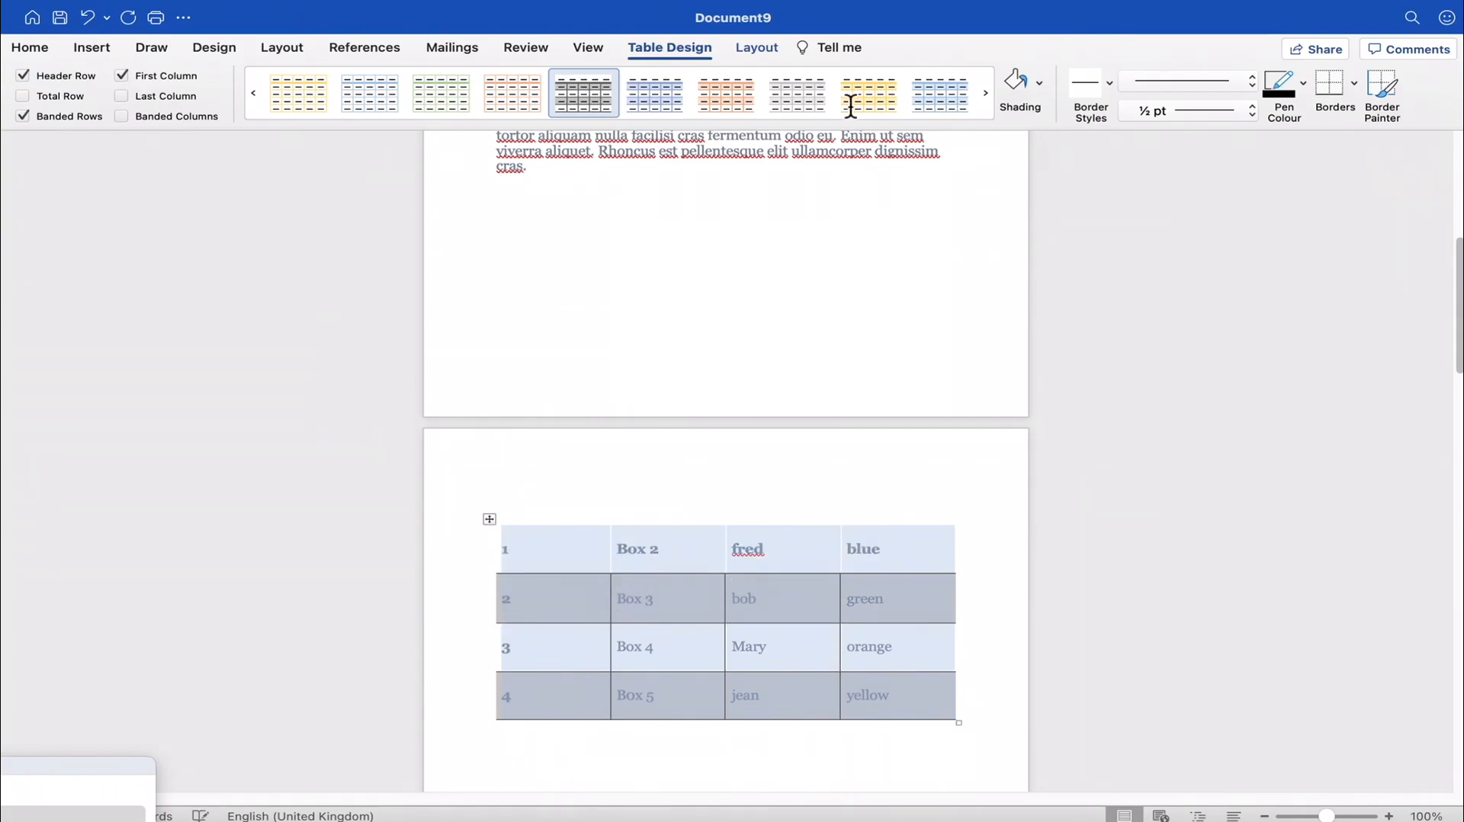
{"action": "left_click", "coordinate": [40, 49]}
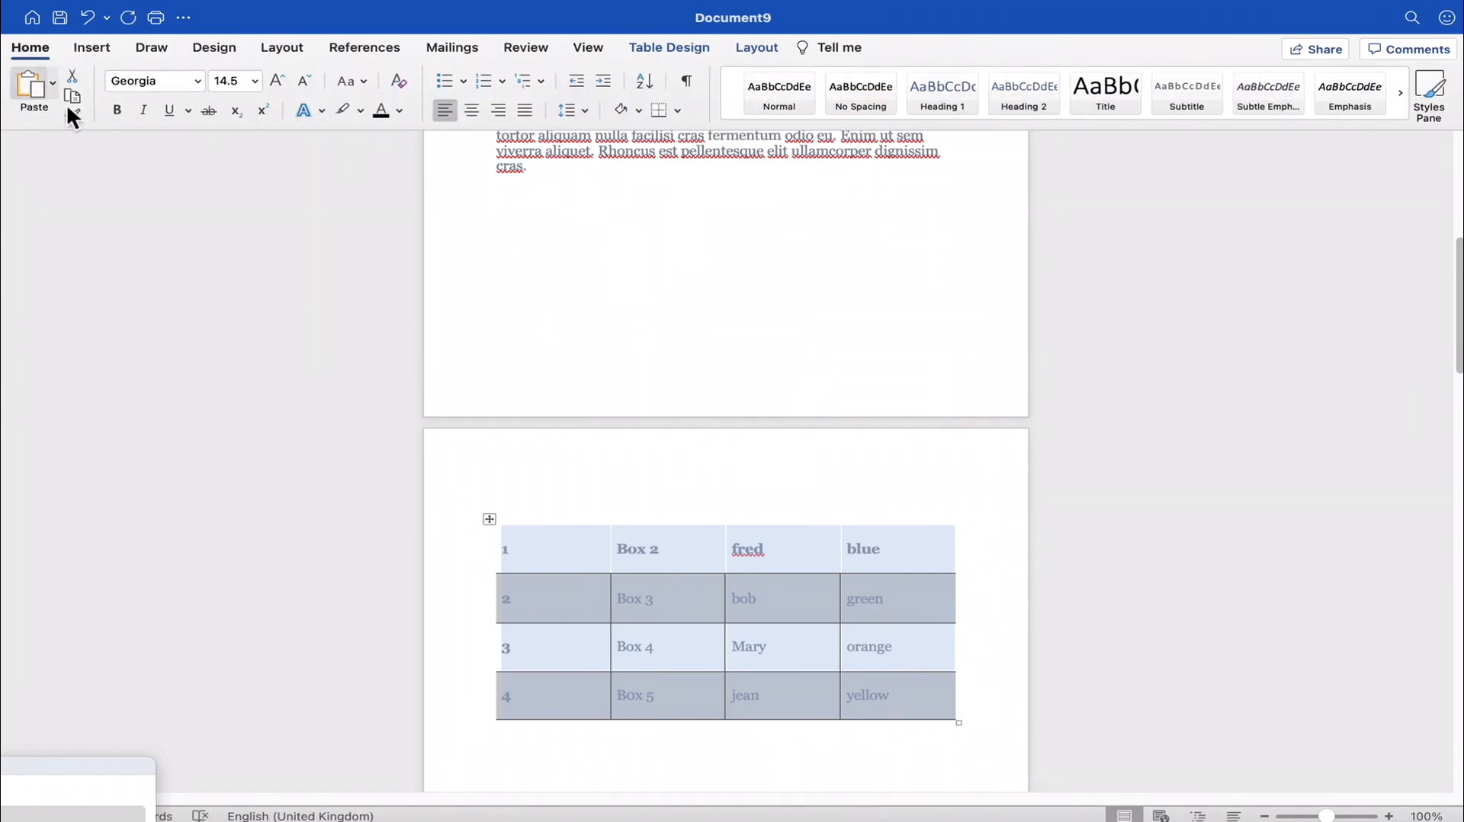
{"action": "left_click", "coordinate": [198, 80]}
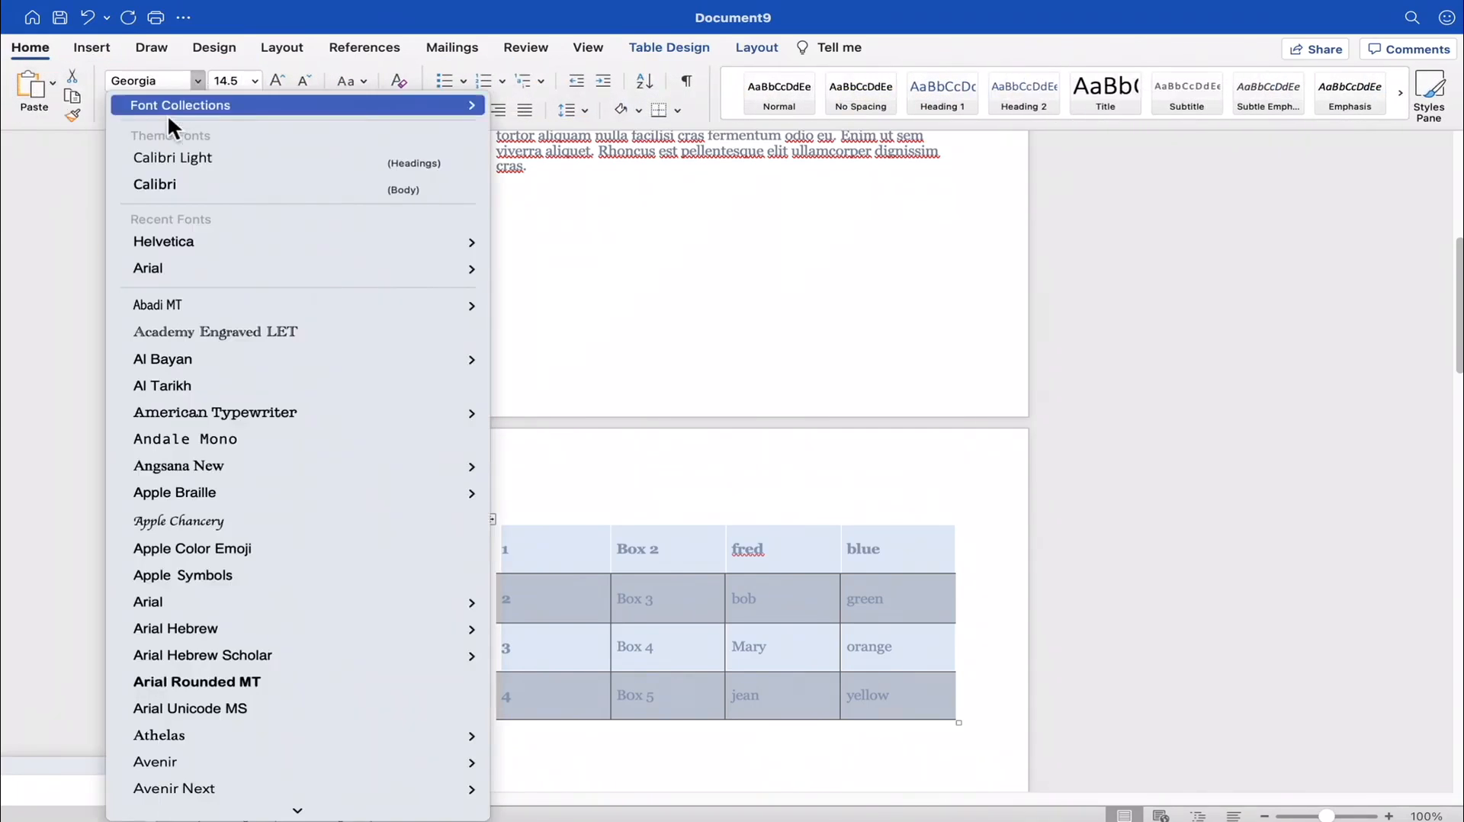
{"action": "left_click", "coordinate": [177, 184]}
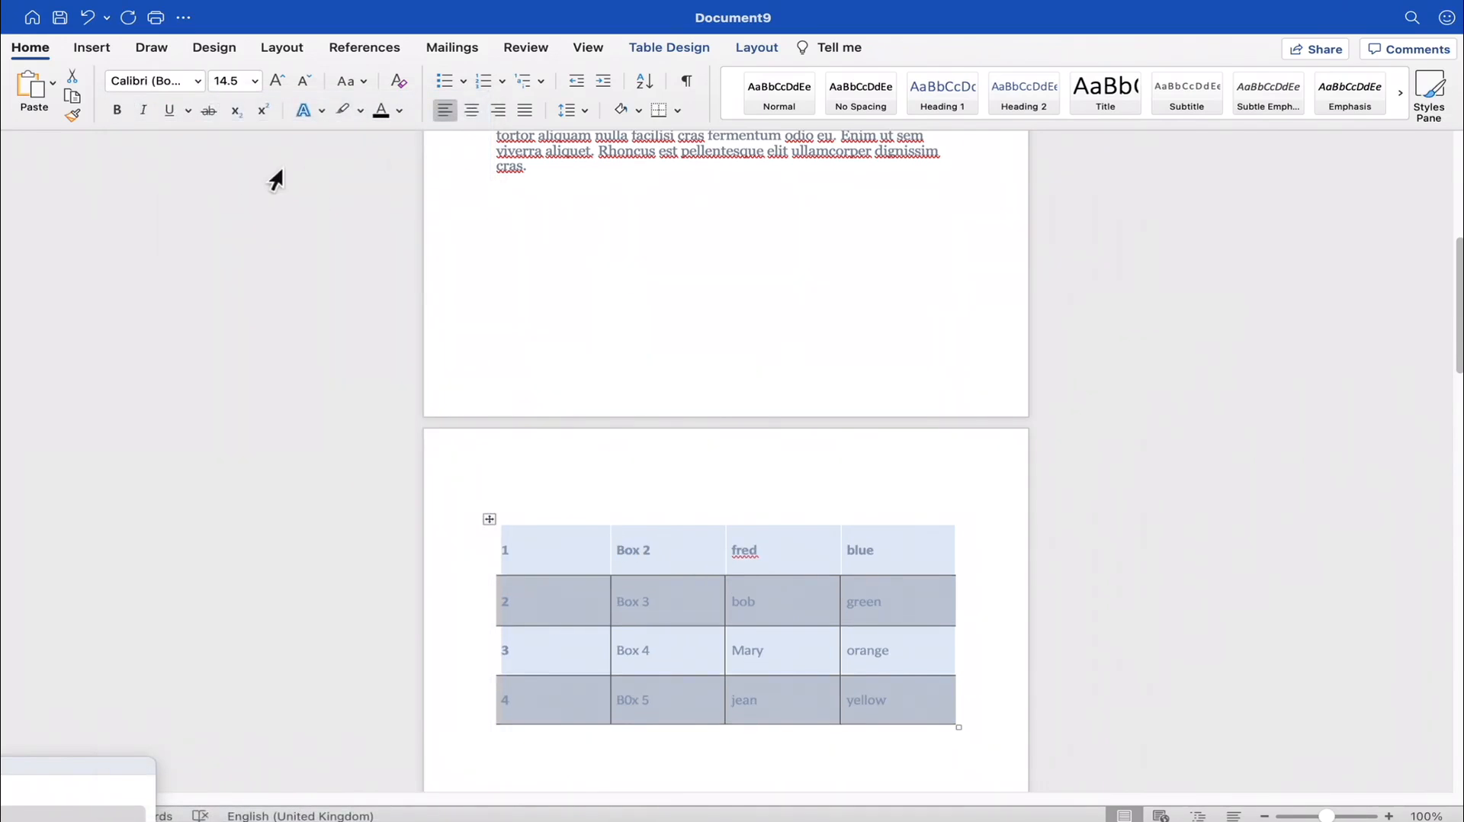
{"action": "left_click", "coordinate": [254, 81]}
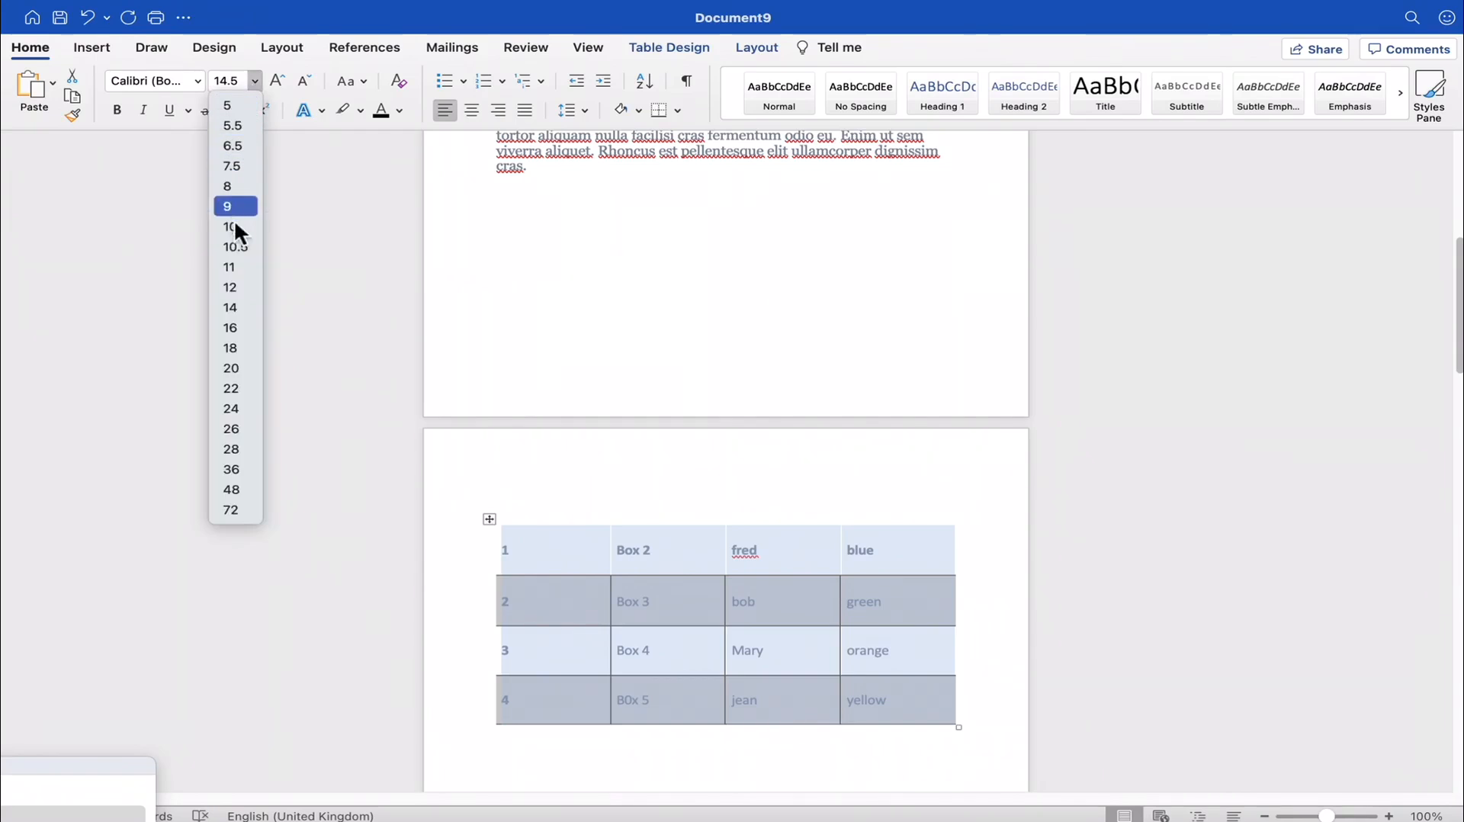
{"action": "left_click", "coordinate": [236, 308]}
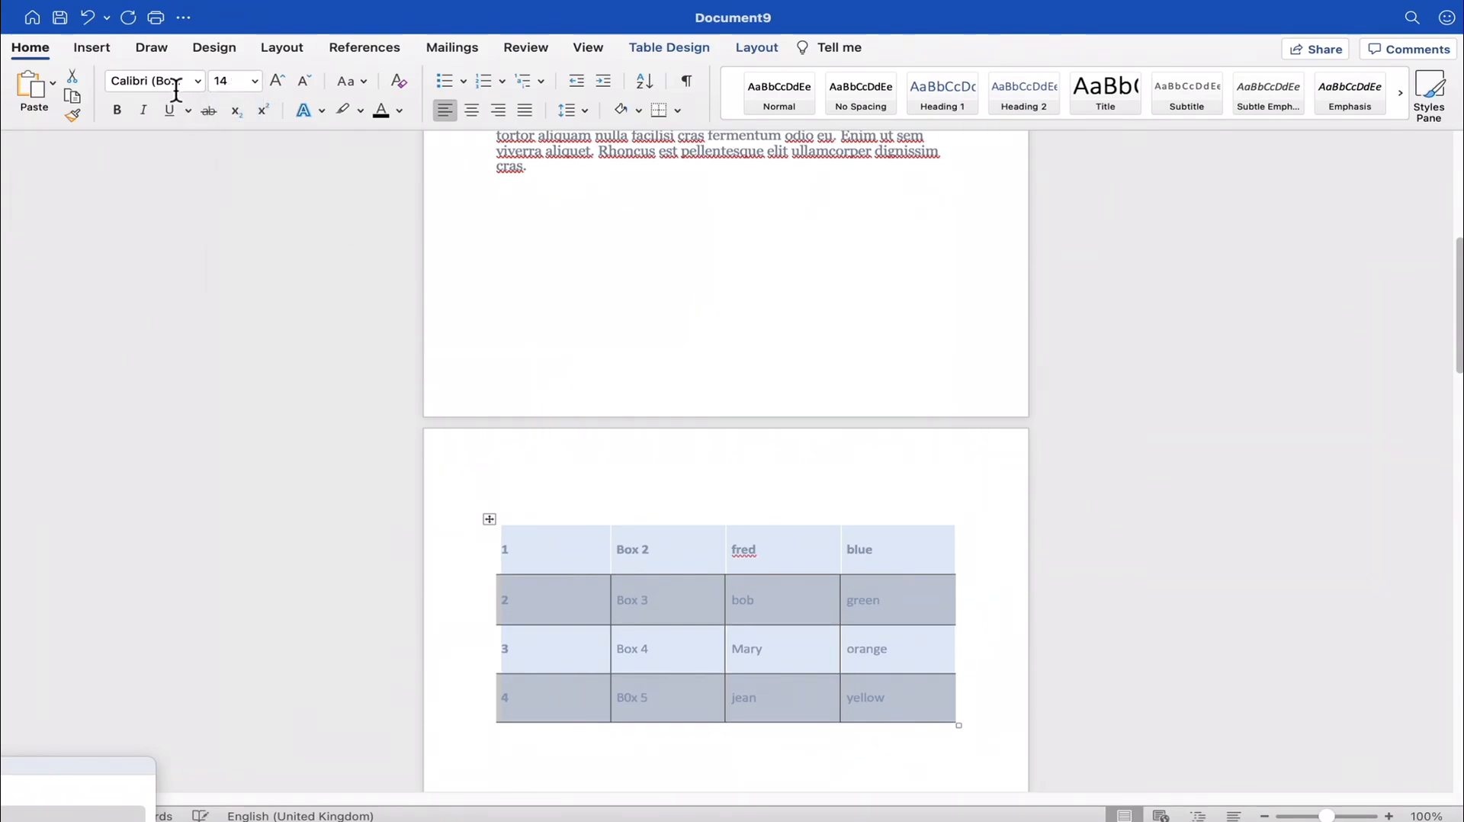
- Set the font colour of all the text in the table to black
{"action": "left_click", "coordinate": [400, 111]}
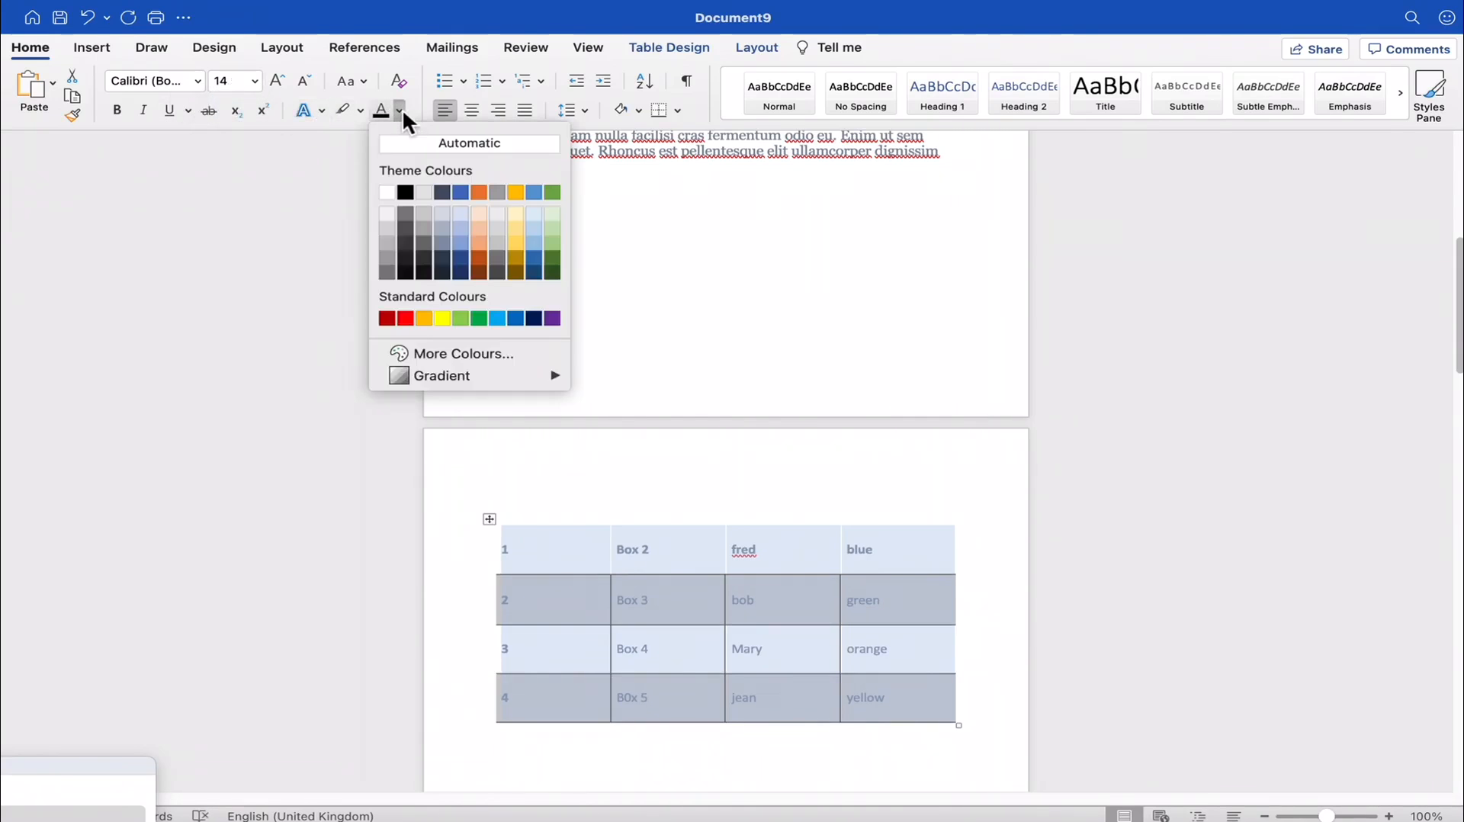
{"action": "left_click", "coordinate": [405, 192]}
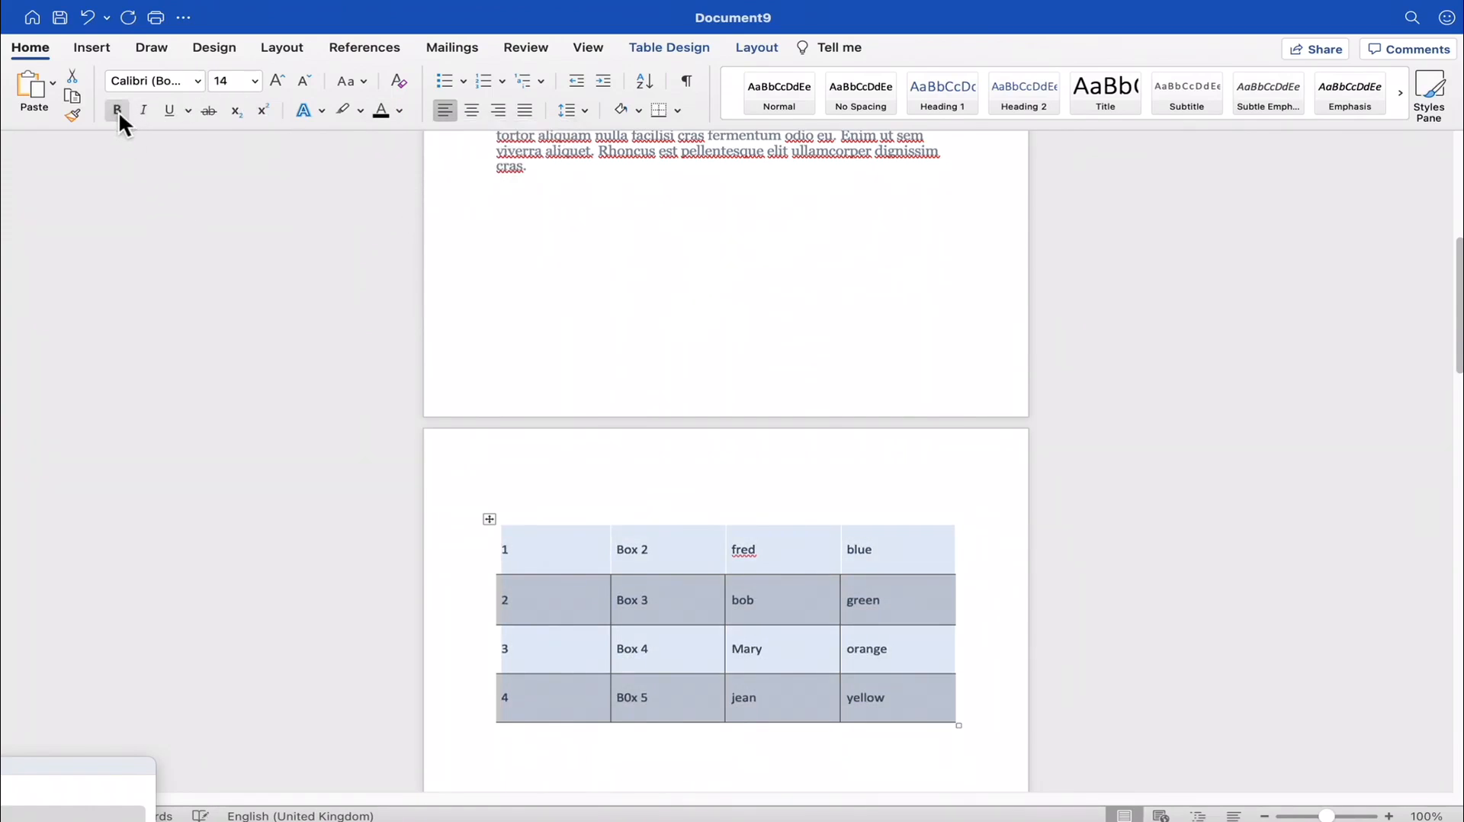
{"action": "left_click", "coordinate": [846, 513]}
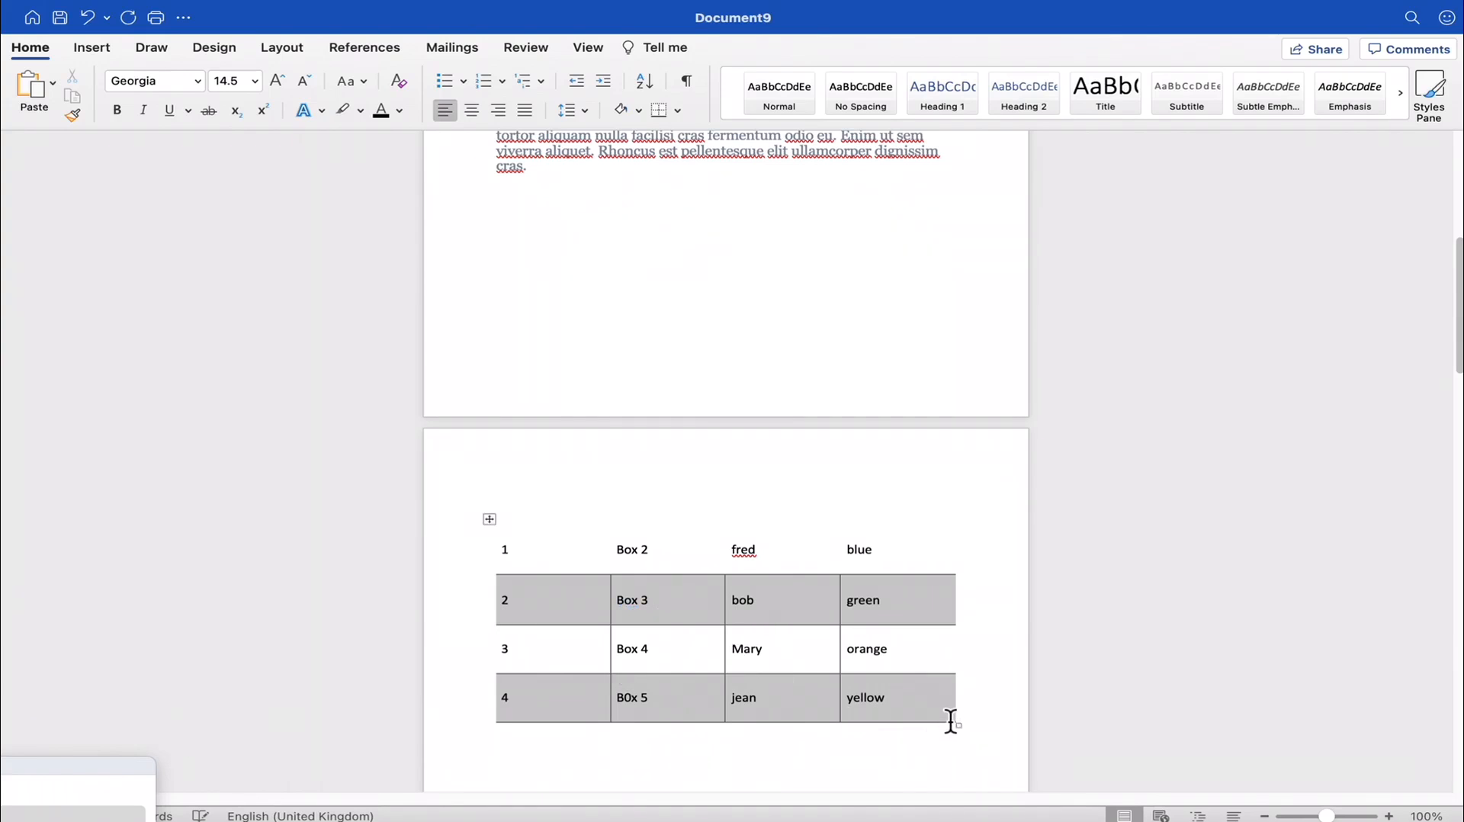
- Apply the plain table grid style with black cell borders and no shading to the whole table
{"action": "left_click", "coordinate": [951, 721]}
{"action": "left_click", "coordinate": [486, 517]}
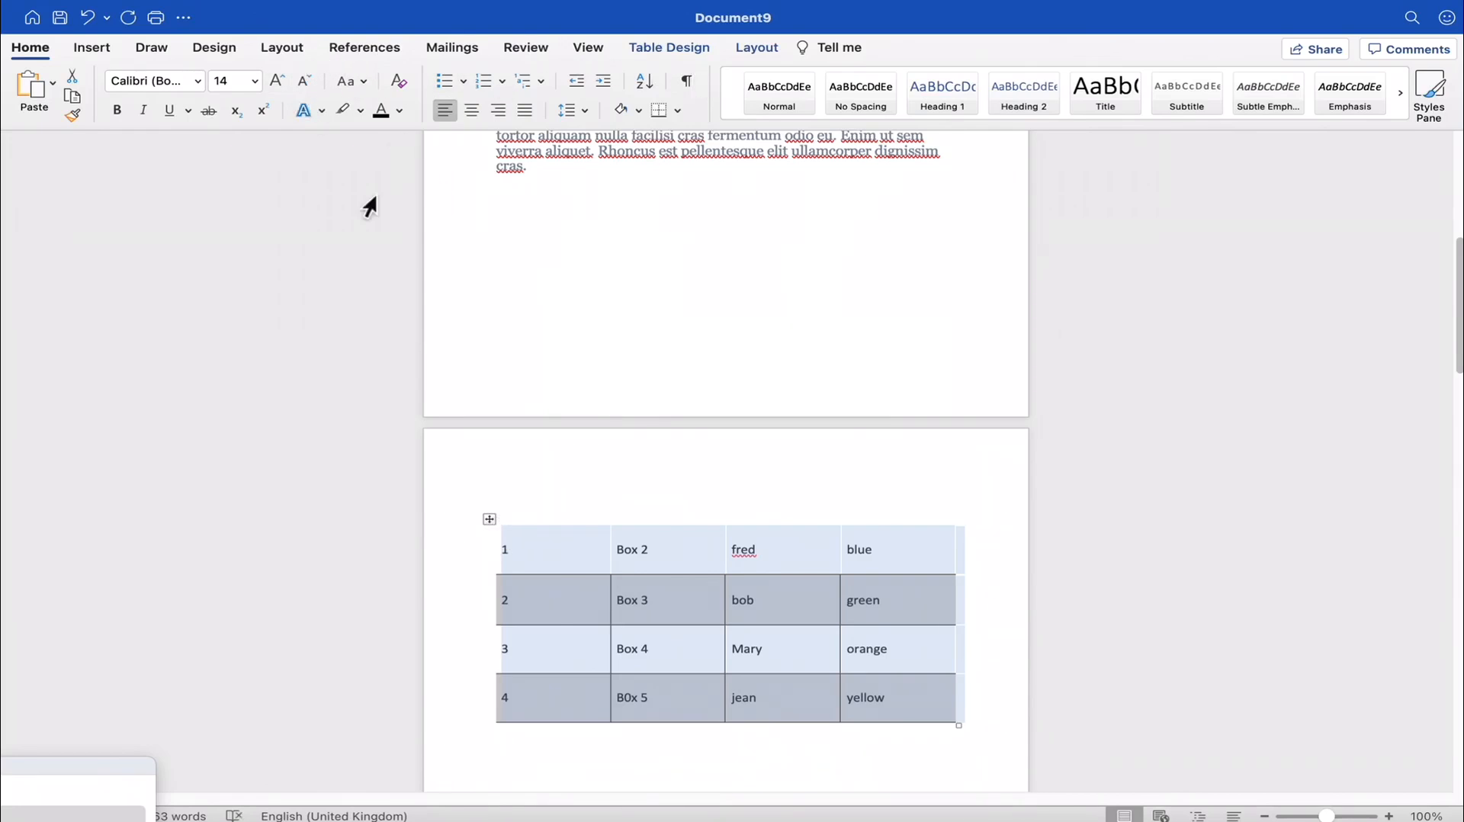
{"action": "double_click", "coordinate": [502, 529]}
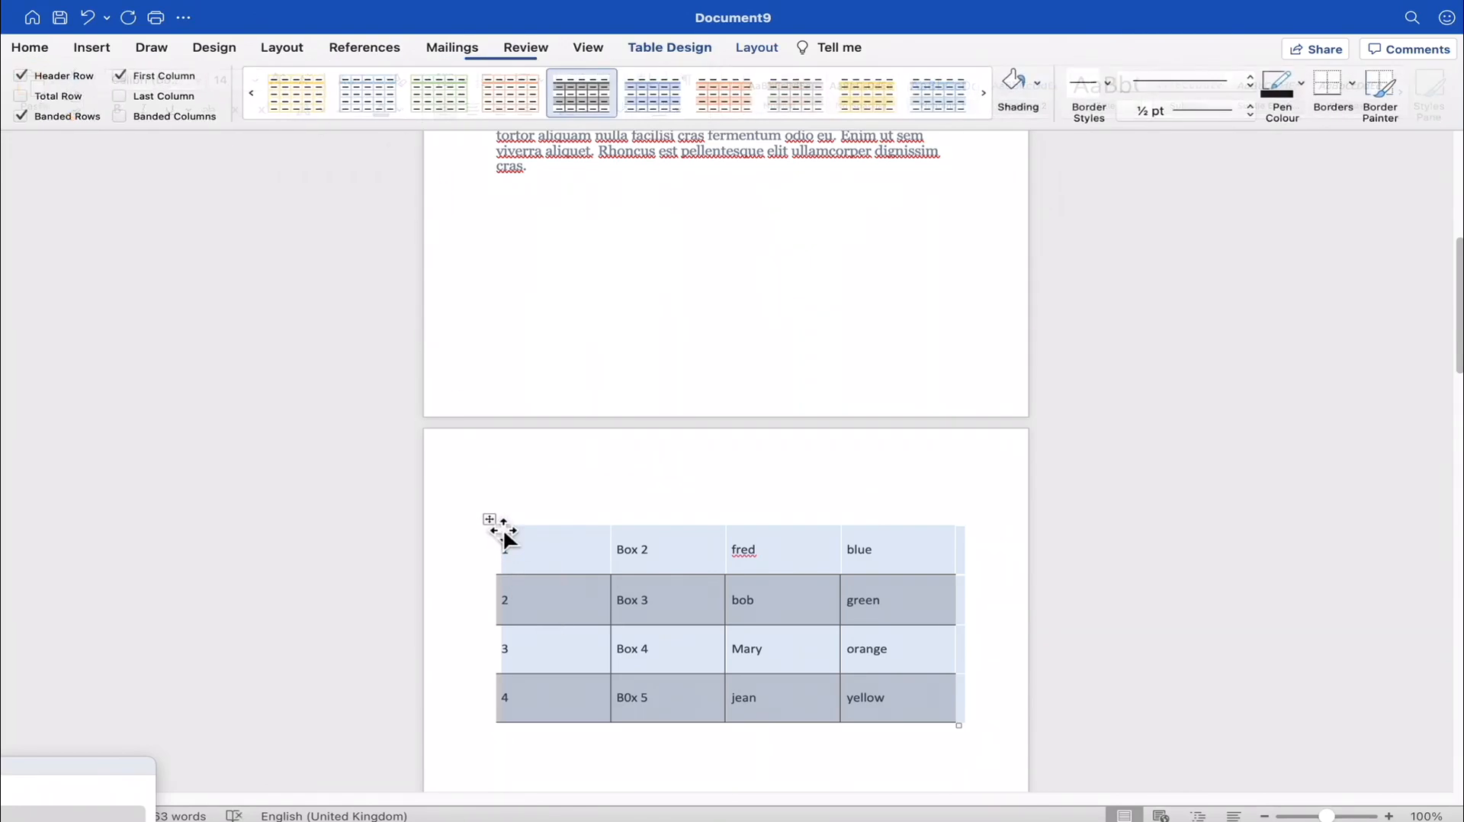
{"action": "left_click", "coordinate": [256, 94]}
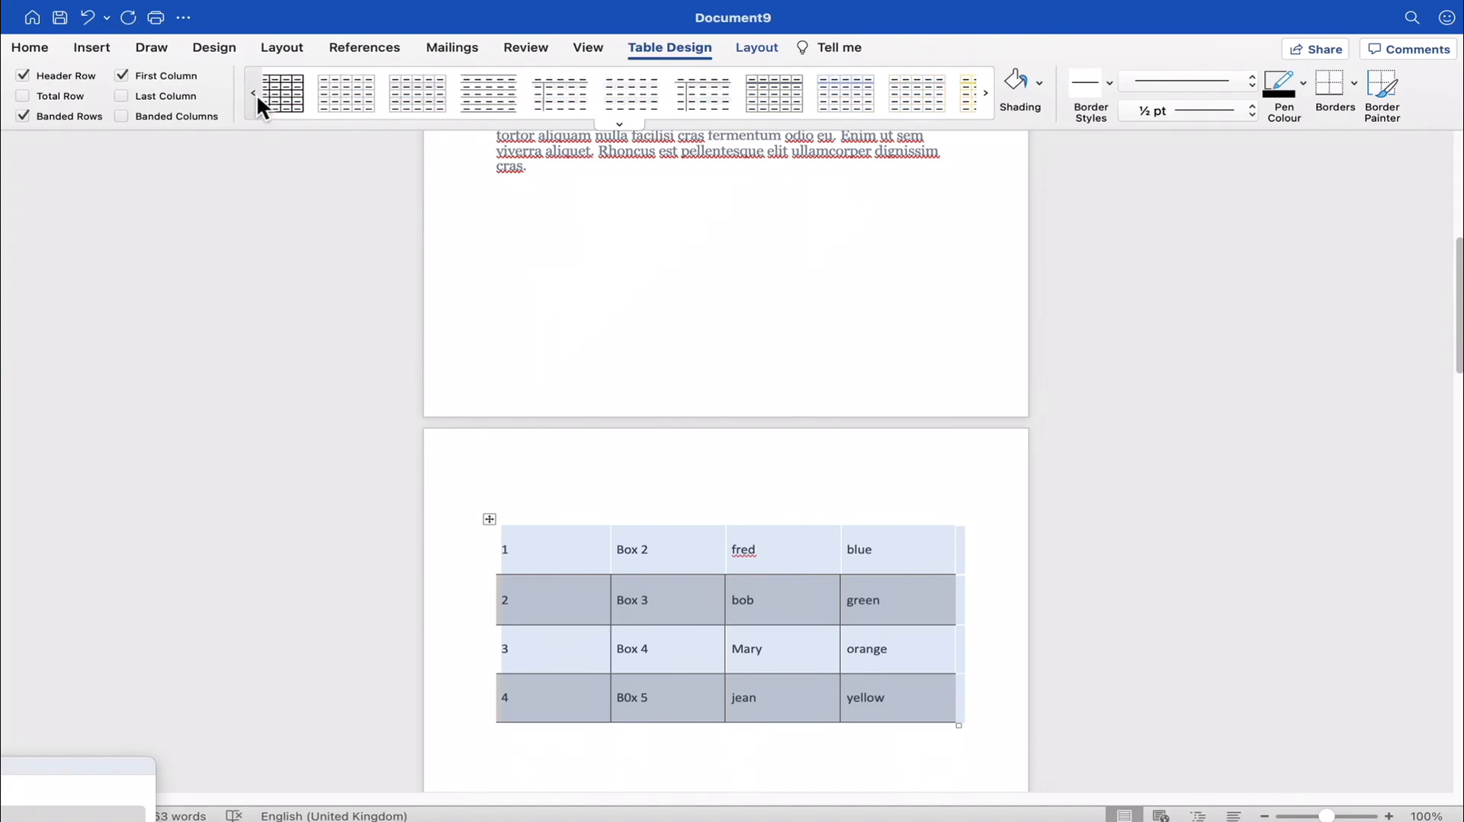
{"action": "left_click", "coordinate": [301, 91]}
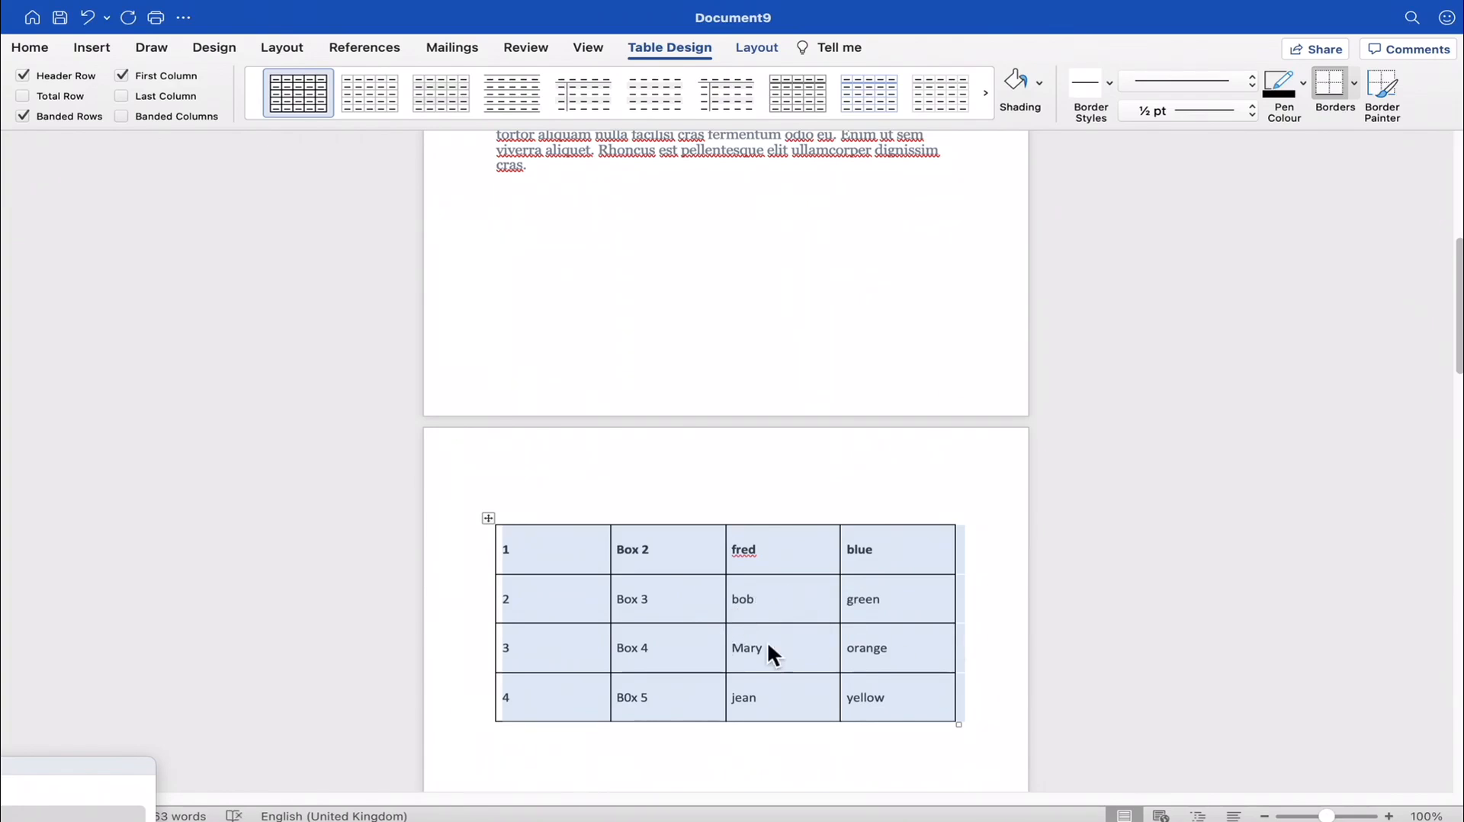
- Remove all borders from the table with the No Border option
{"action": "left_click", "coordinate": [1353, 89]}
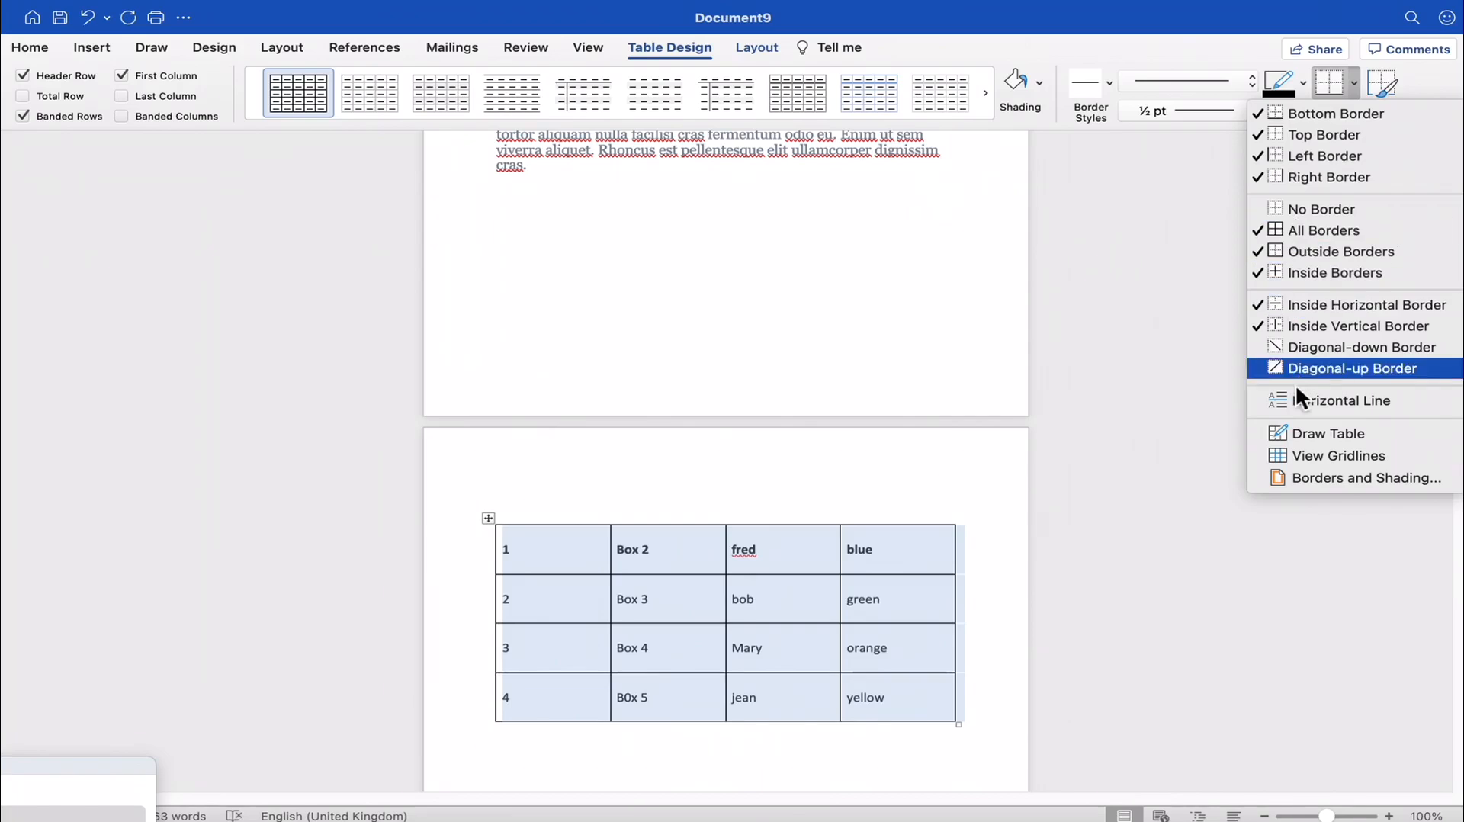
{"action": "left_click", "coordinate": [1325, 211]}
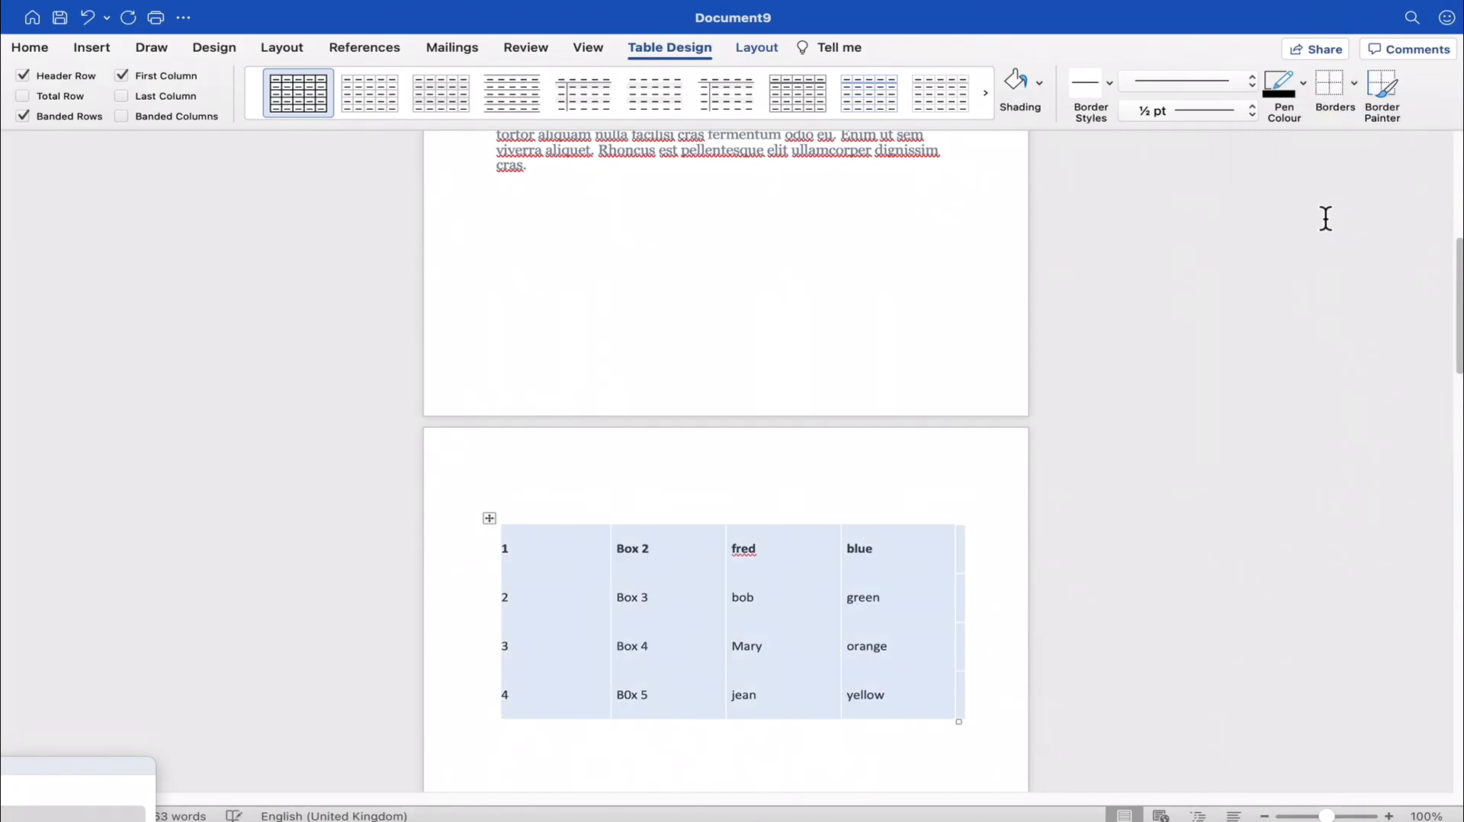
{"action": "left_click", "coordinate": [852, 472]}
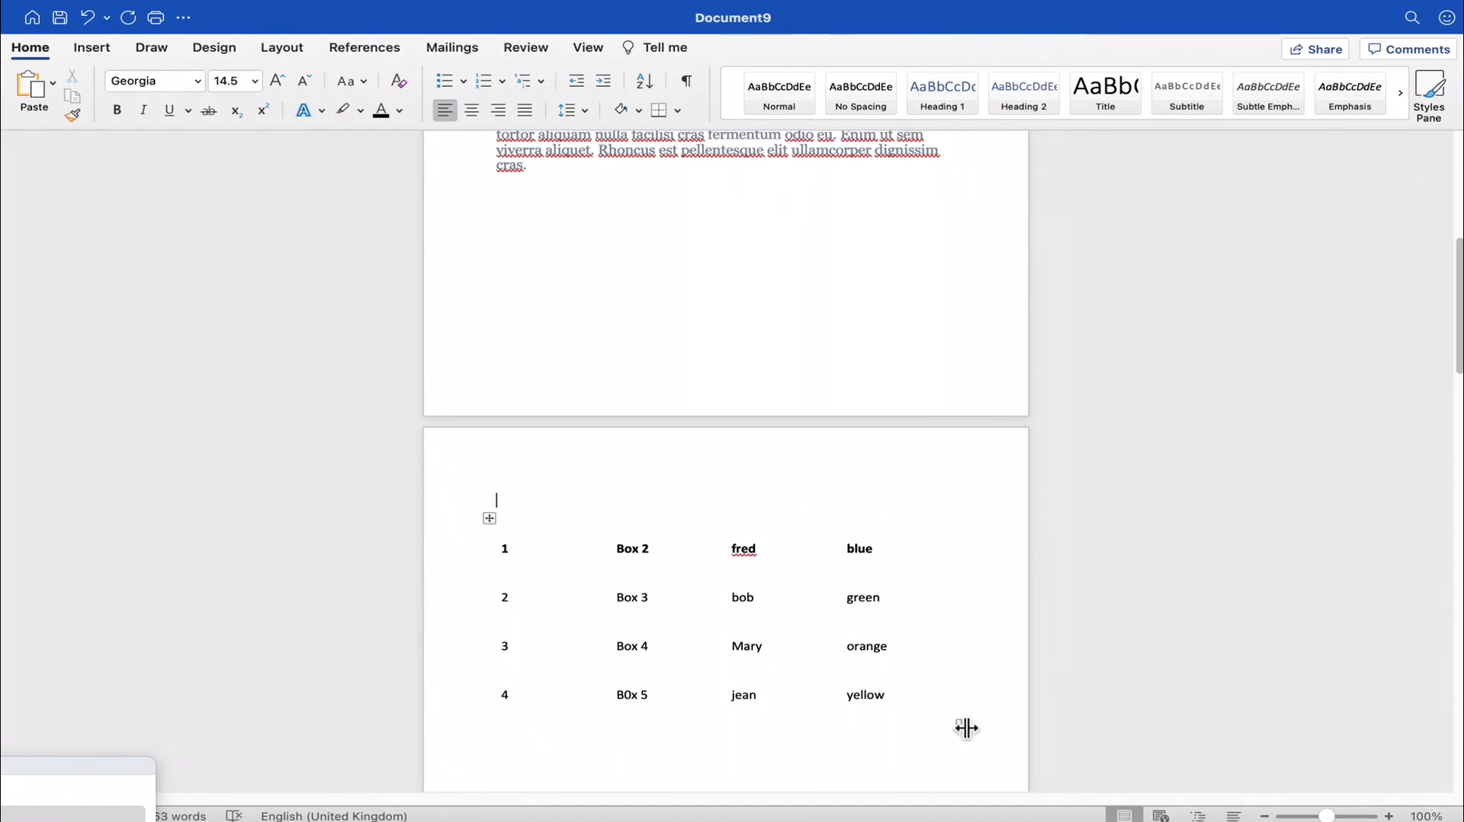
- Move the table from page 2 into the paragraph on page 1, directly below the line ending "quam vulputate"
{"action": "left_click_drag", "start_coordinate": [964, 728], "coordinate": [943, 678]}
{"action": "left_click", "coordinate": [943, 678]}
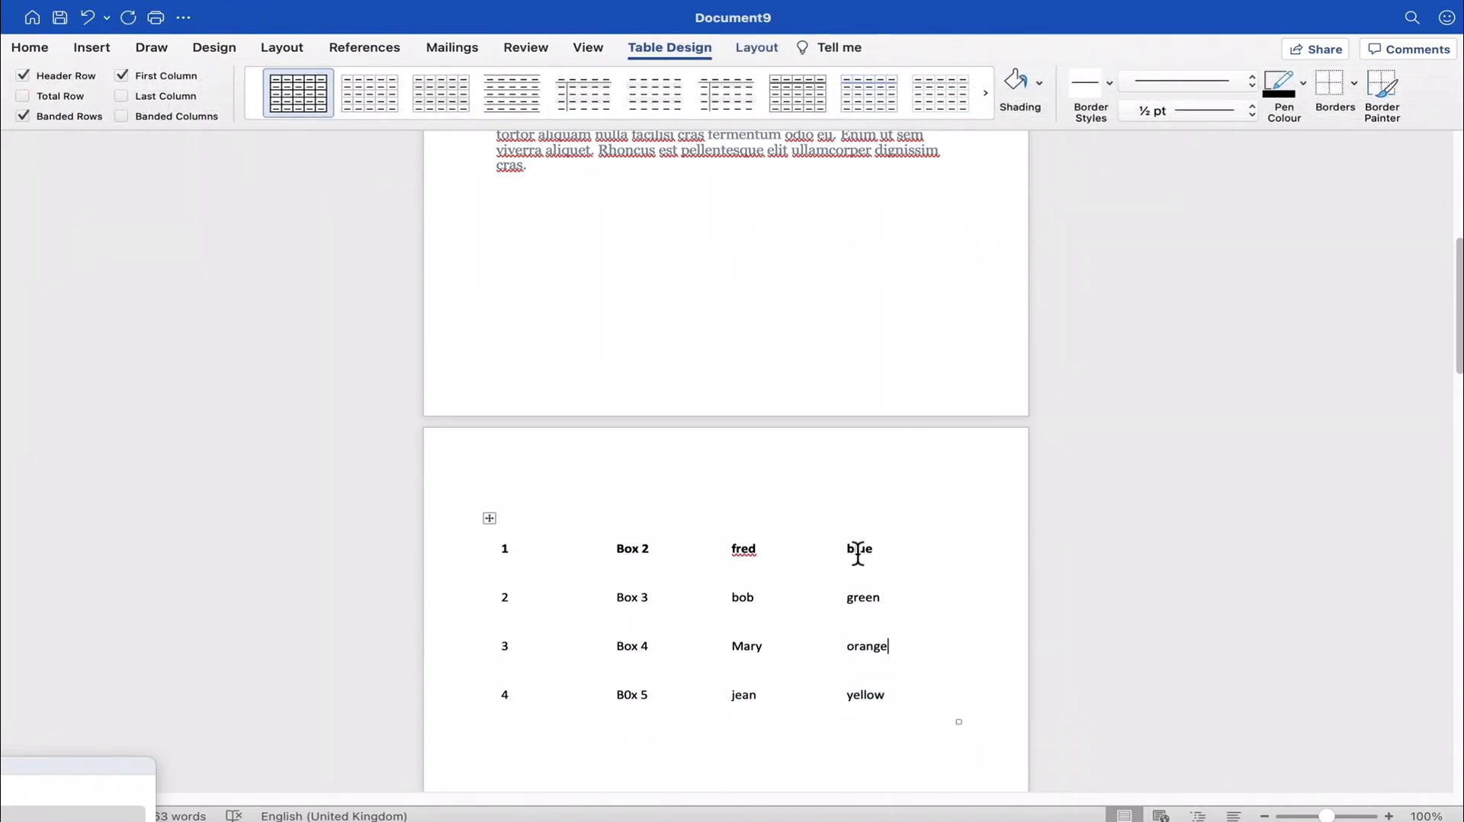
{"action": "left_click", "coordinate": [511, 513]}
{"action": "left_click_drag", "start_coordinate": [514, 510], "coordinate": [502, 210]}
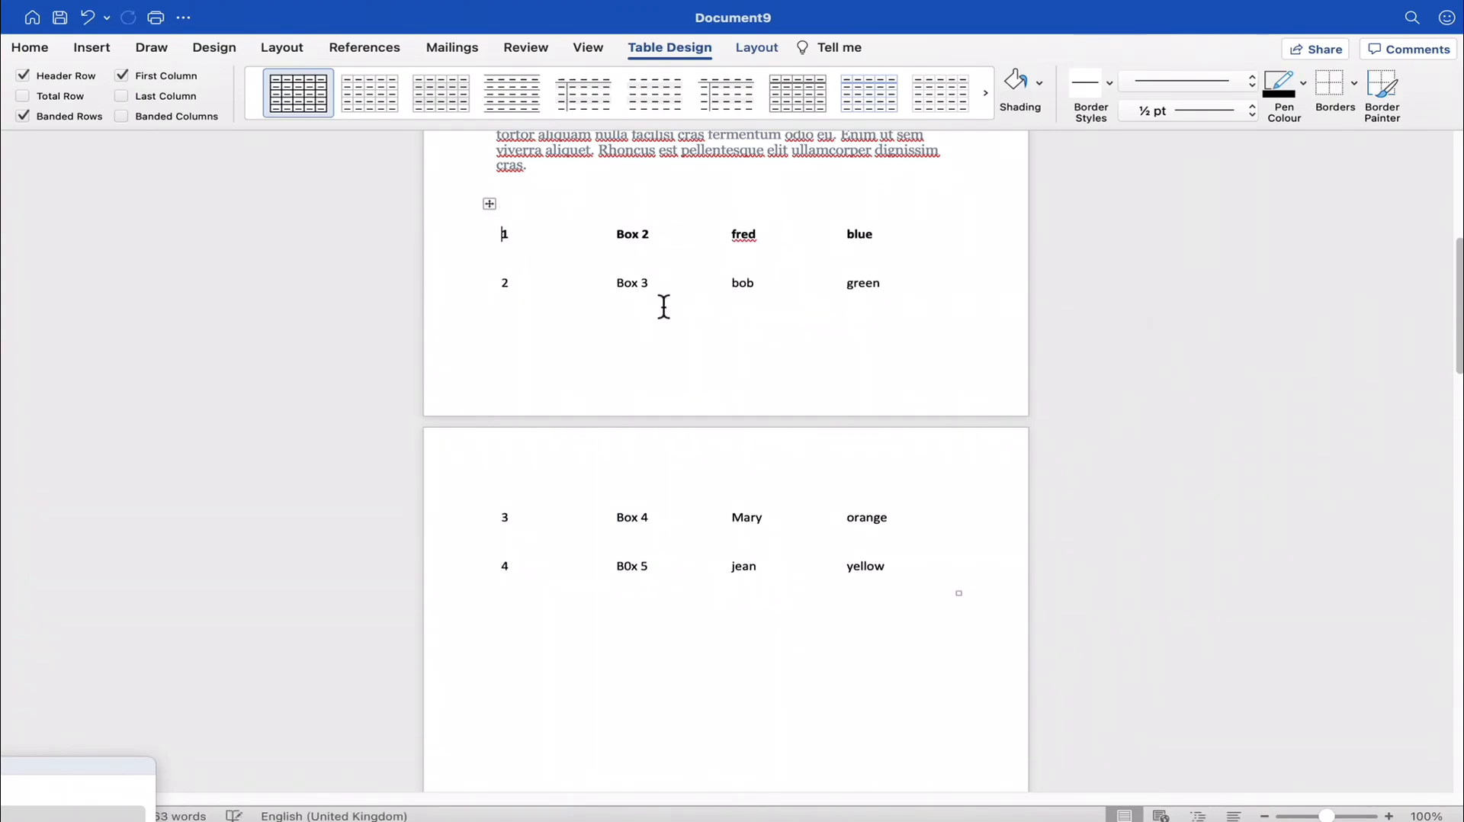
{"action": "scroll", "coordinate": [709, 542], "scroll_direction": "down", "scroll_amount": 2}
{"action": "scroll", "coordinate": [709, 542], "scroll_direction": "up", "scroll_amount": 6}
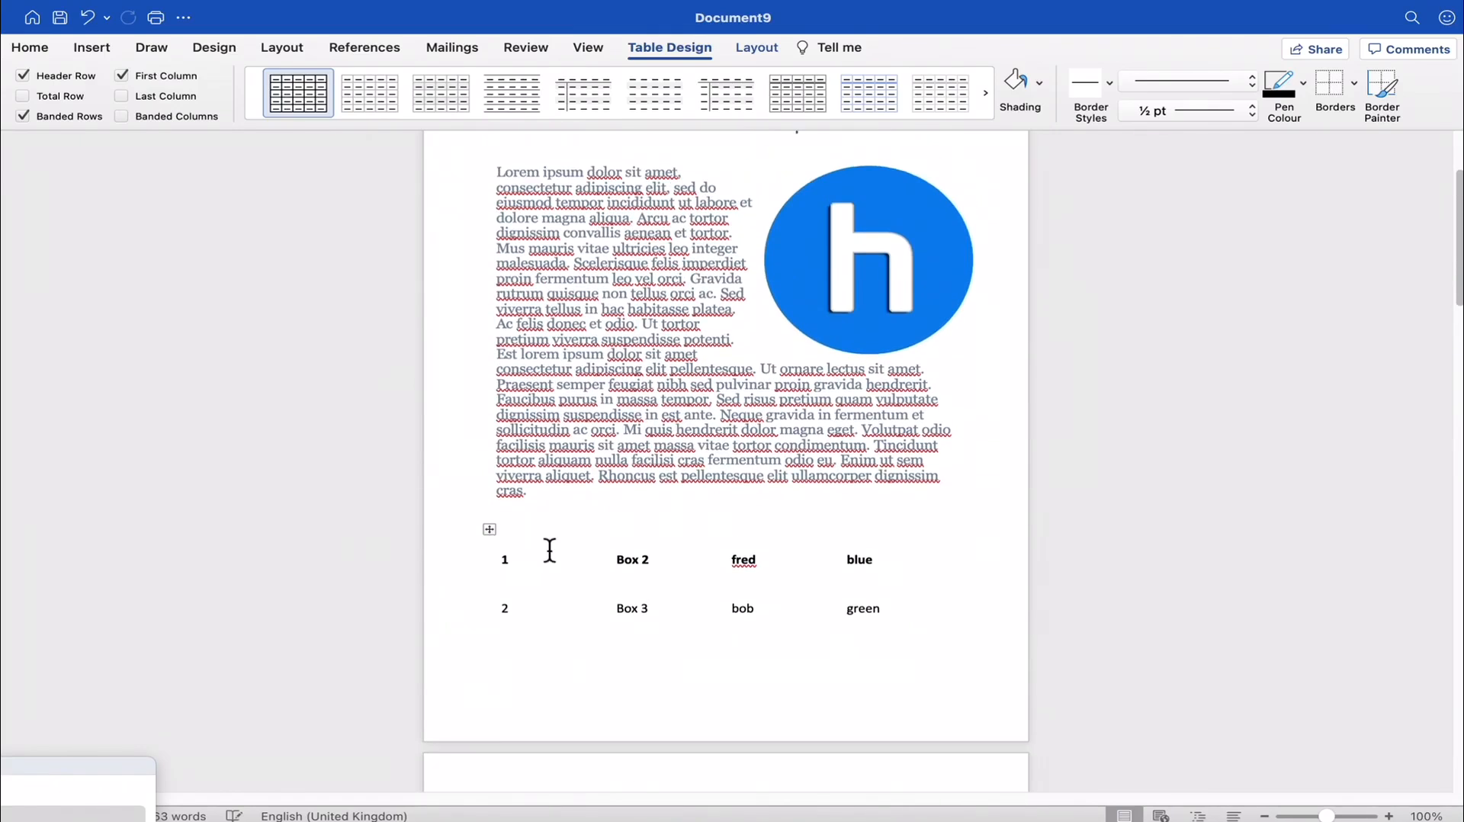
{"action": "left_click_drag", "start_coordinate": [503, 538], "coordinate": [494, 411]}
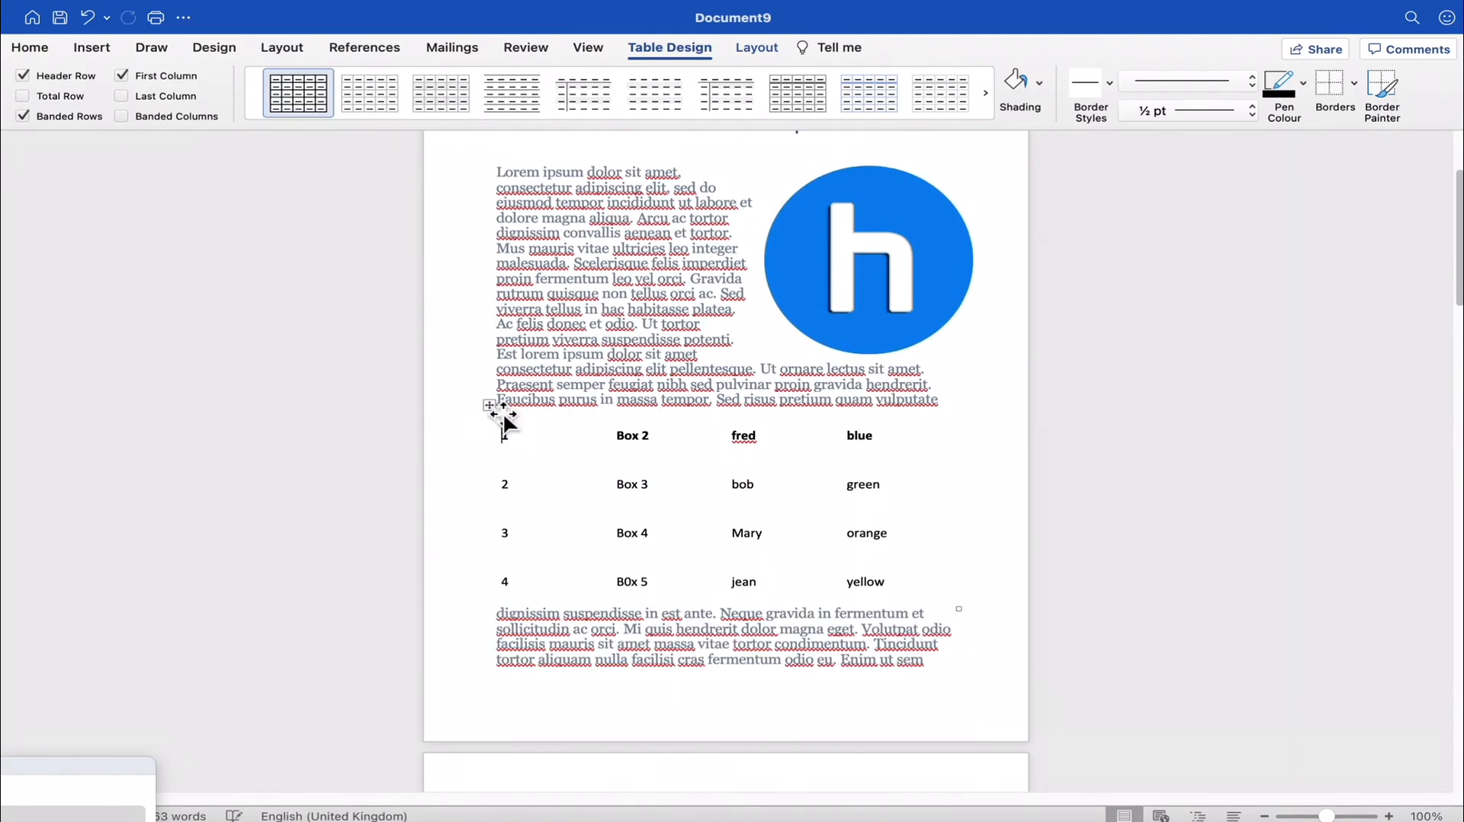
{"action": "left_click", "coordinate": [952, 534]}
- Bring up the commands for inserting elements into the document
{"action": "scroll", "coordinate": [882, 559], "scroll_direction": "down", "scroll_amount": 2}
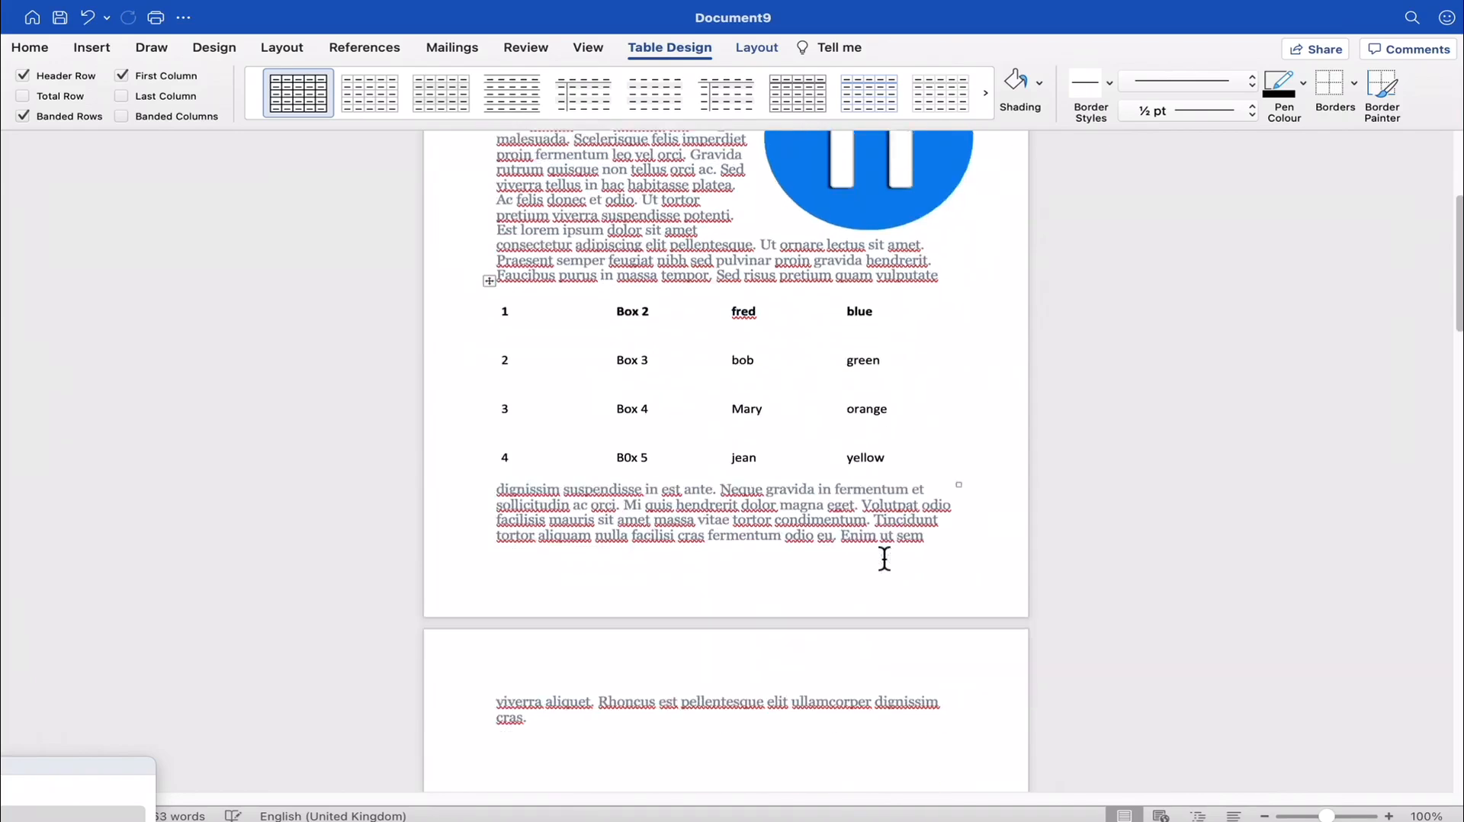
{"action": "scroll", "coordinate": [839, 541], "scroll_direction": "up", "scroll_amount": 5}
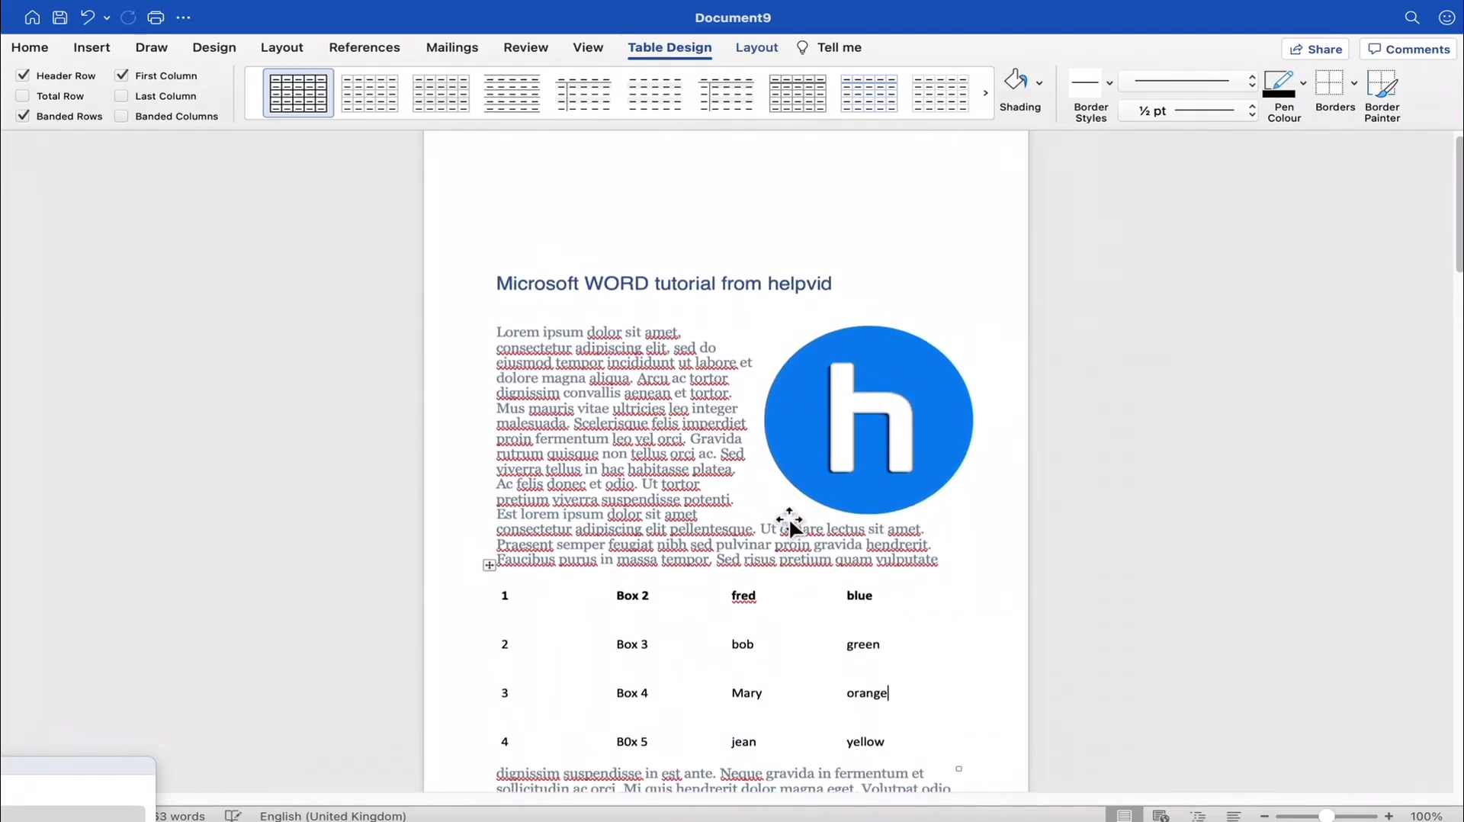
{"action": "left_click", "coordinate": [109, 55]}
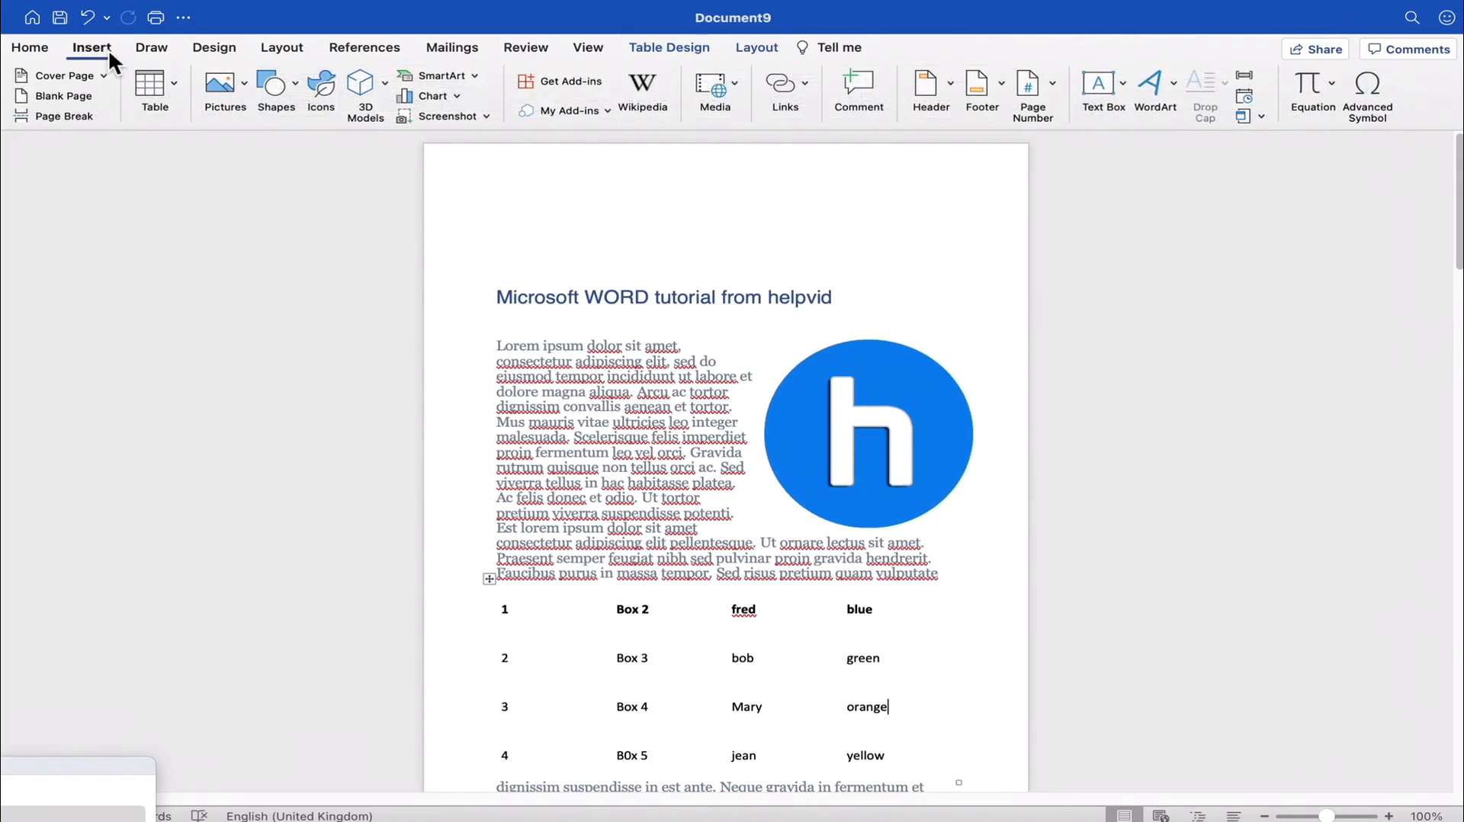
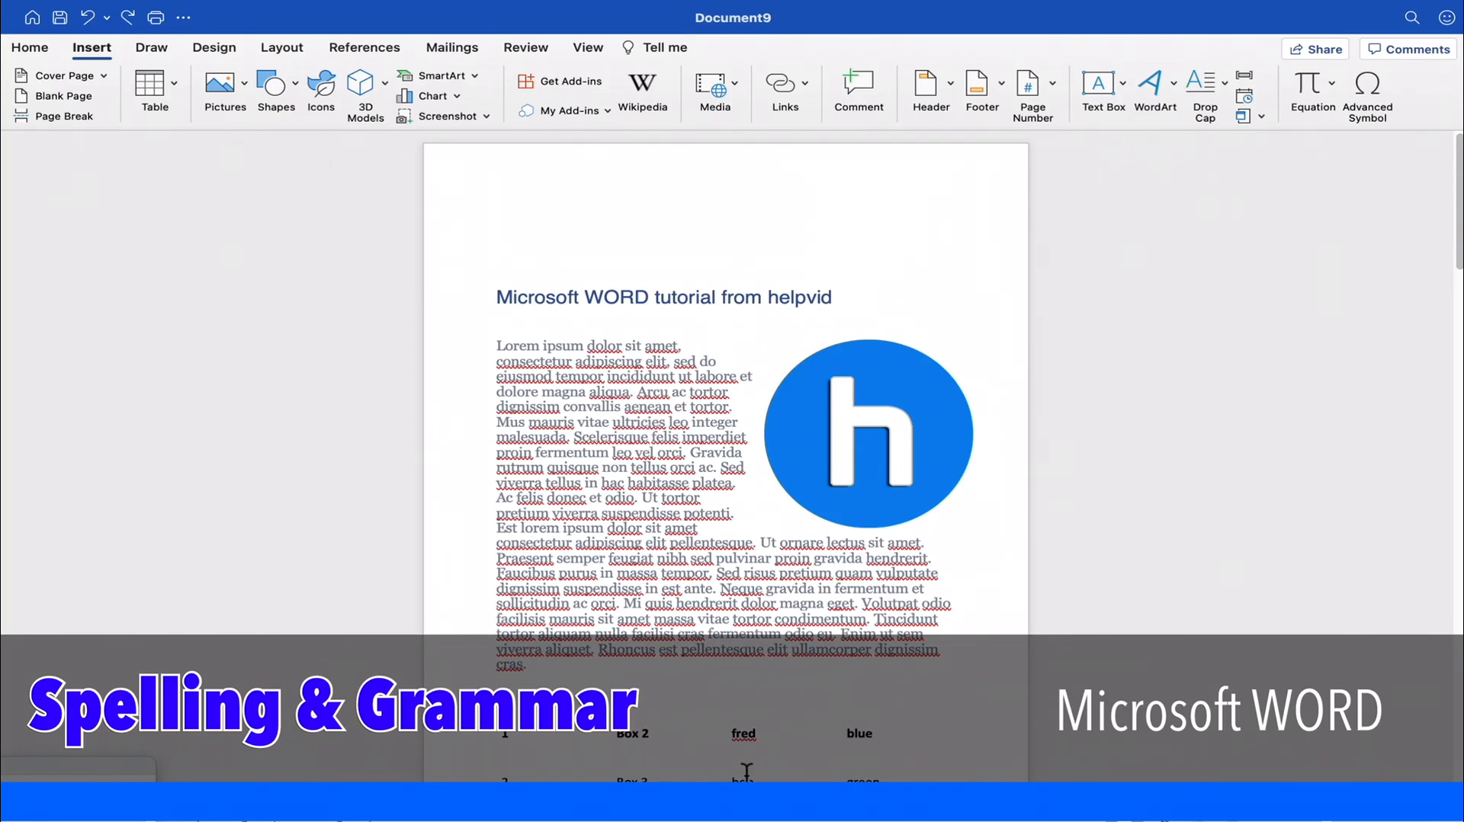
- Insert the misspelt word "microsoftt" before "dolor" in the first line of the body text
{"action": "scroll", "coordinate": [660, 588], "scroll_direction": "down", "scroll_amount": 8}
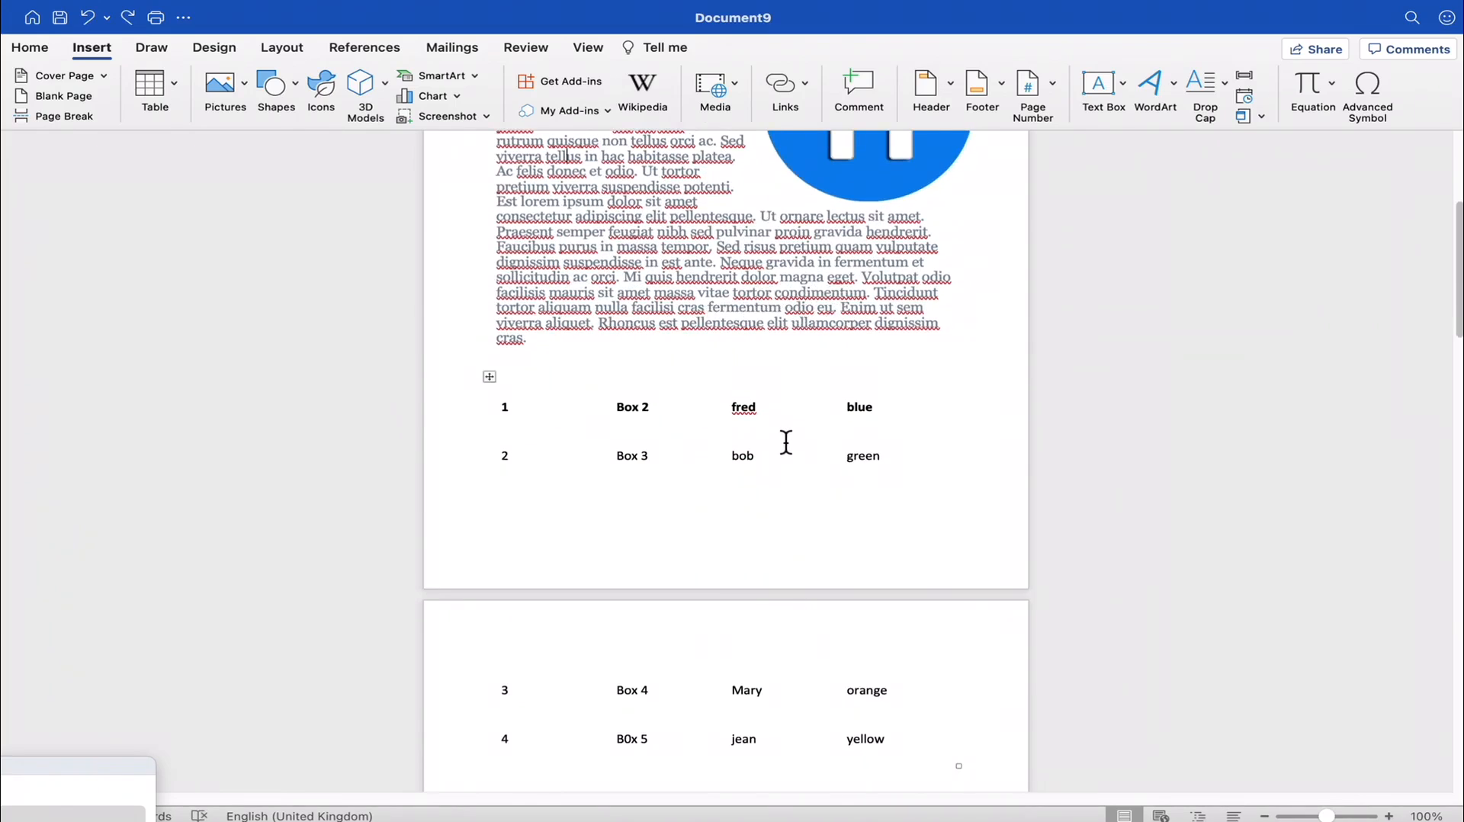
{"action": "scroll", "coordinate": [575, 266], "scroll_direction": "up", "scroll_amount": 3}
{"action": "scroll", "coordinate": [577, 260], "scroll_direction": "up", "scroll_amount": 4}
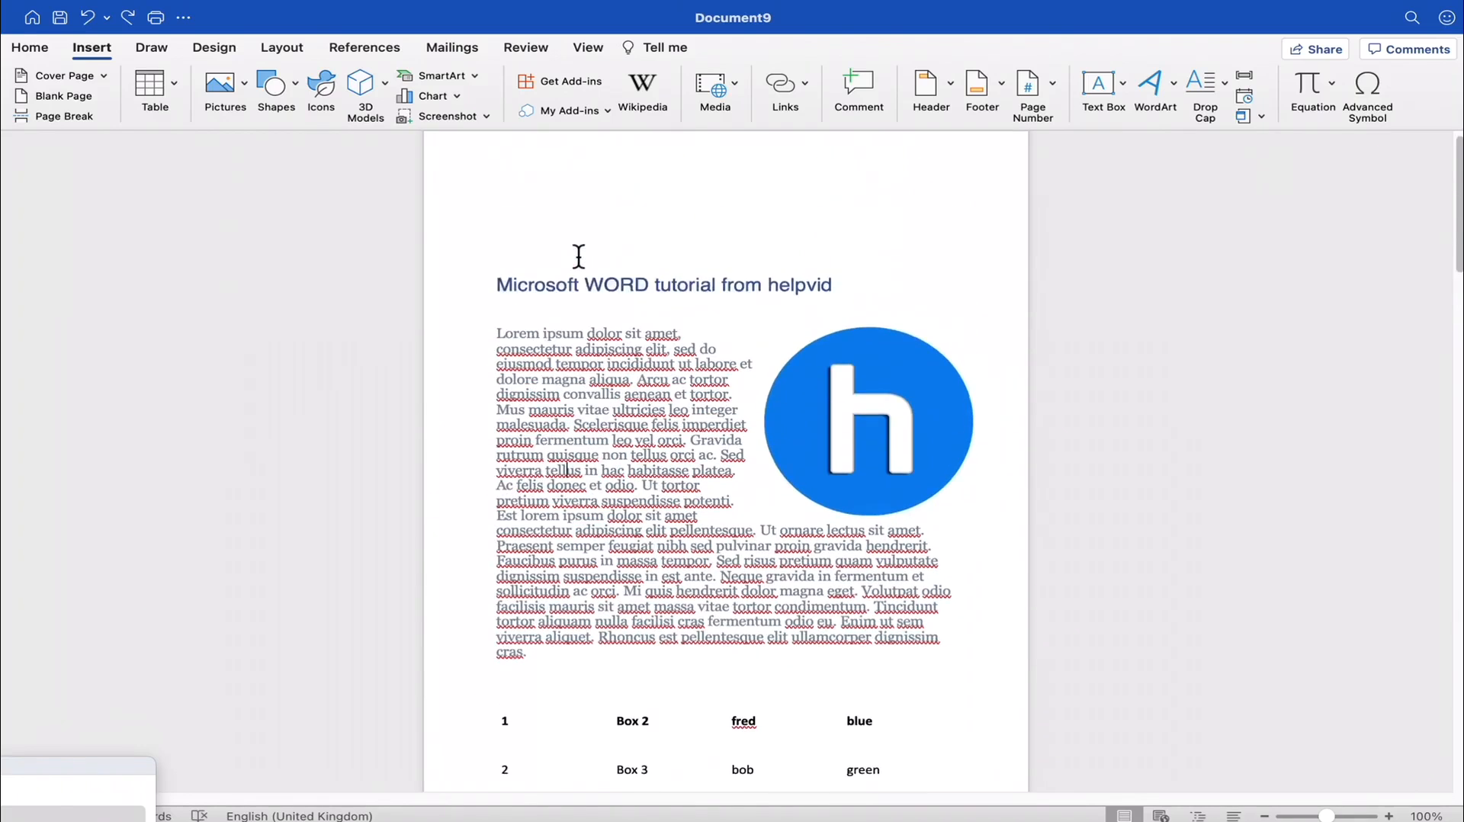
{"action": "scroll", "coordinate": [641, 483], "scroll_direction": "down", "scroll_amount": 14}
{"action": "scroll", "coordinate": [674, 526], "scroll_direction": "down", "scroll_amount": 15}
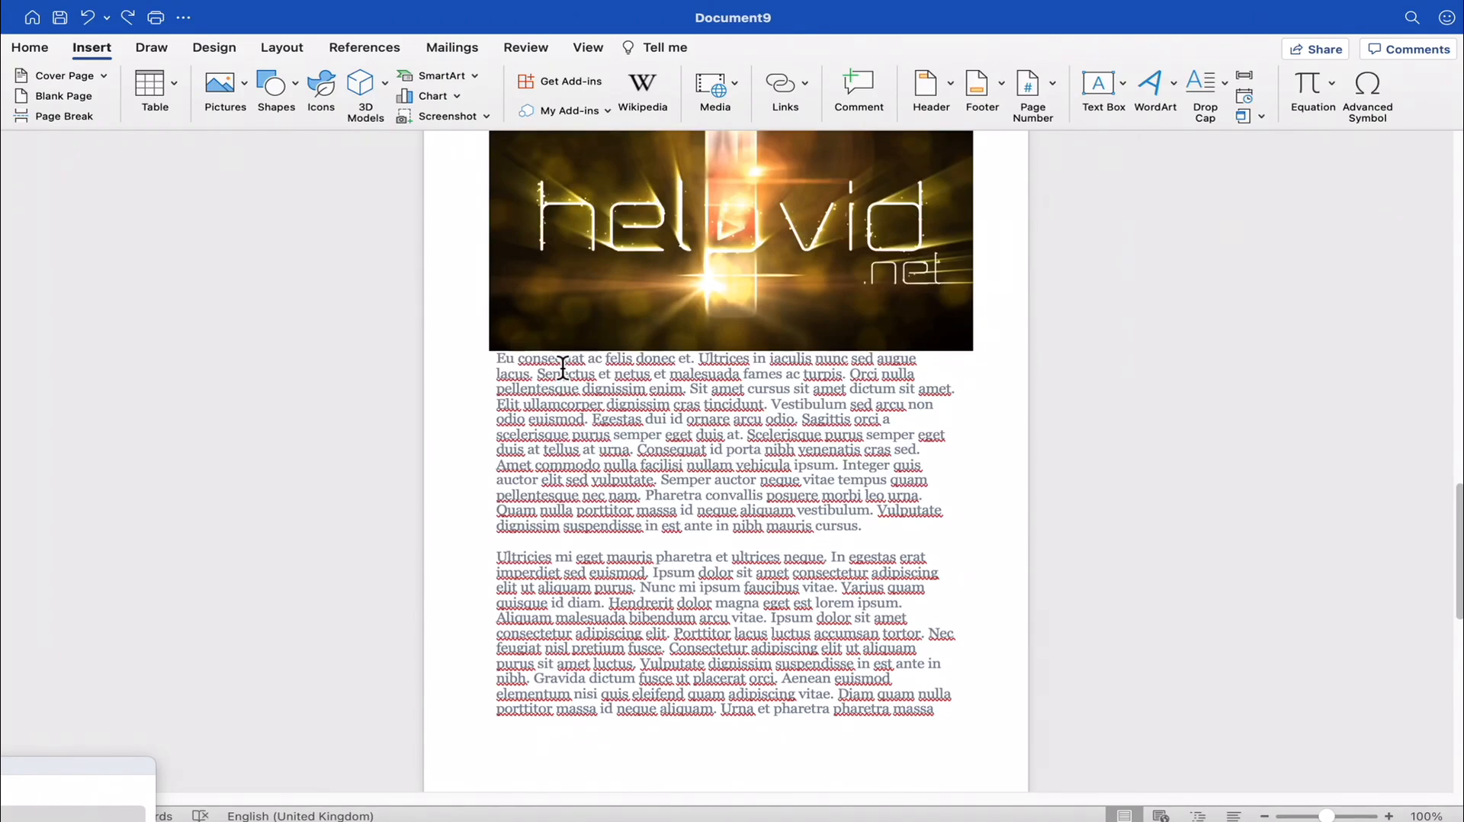
{"action": "scroll", "coordinate": [692, 609], "scroll_direction": "up", "scroll_amount": 5}
{"action": "scroll", "coordinate": [693, 610], "scroll_direction": "up", "scroll_amount": 20}
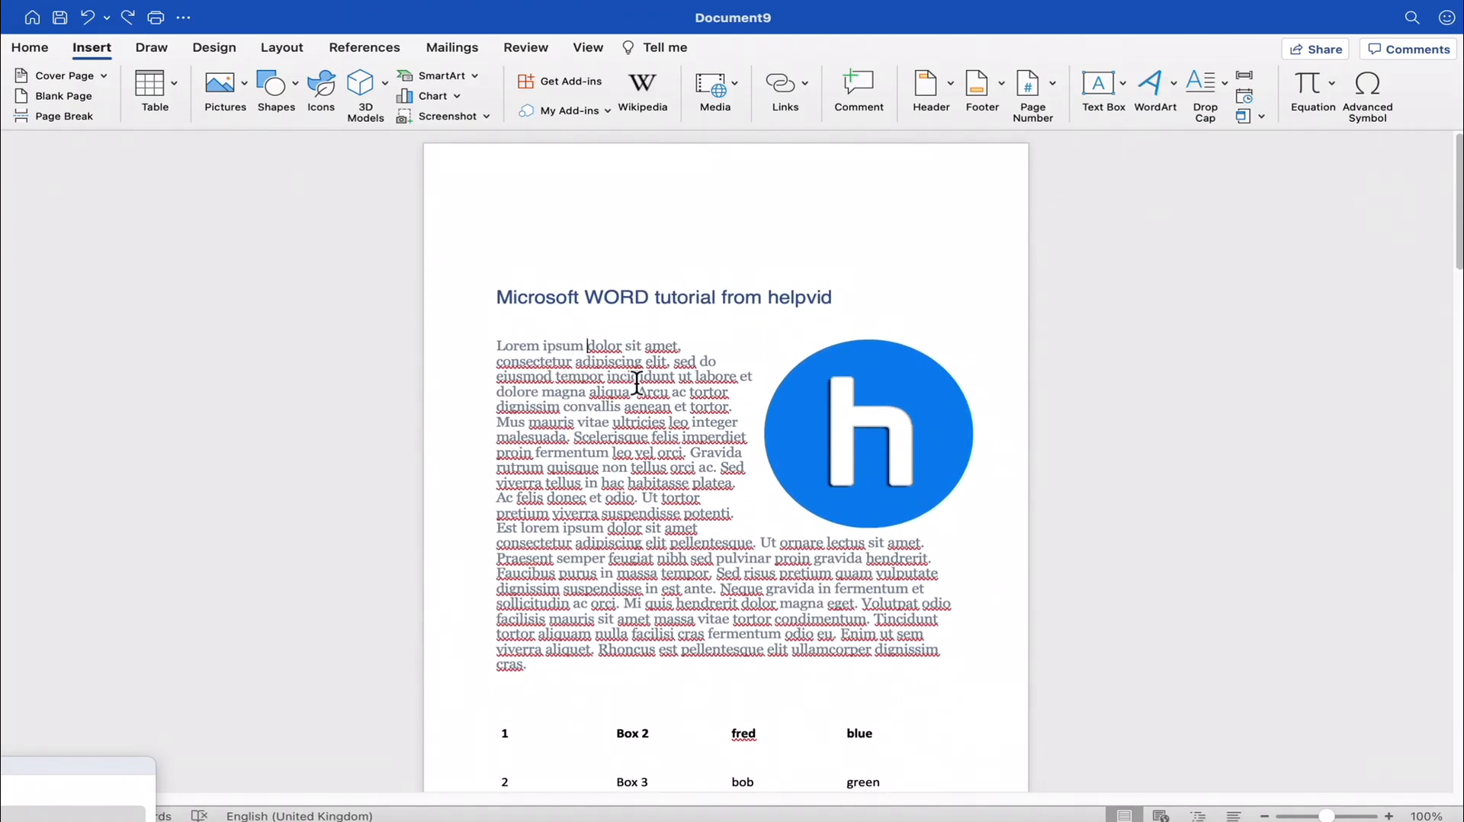
{"action": "type", "text": "mid"}
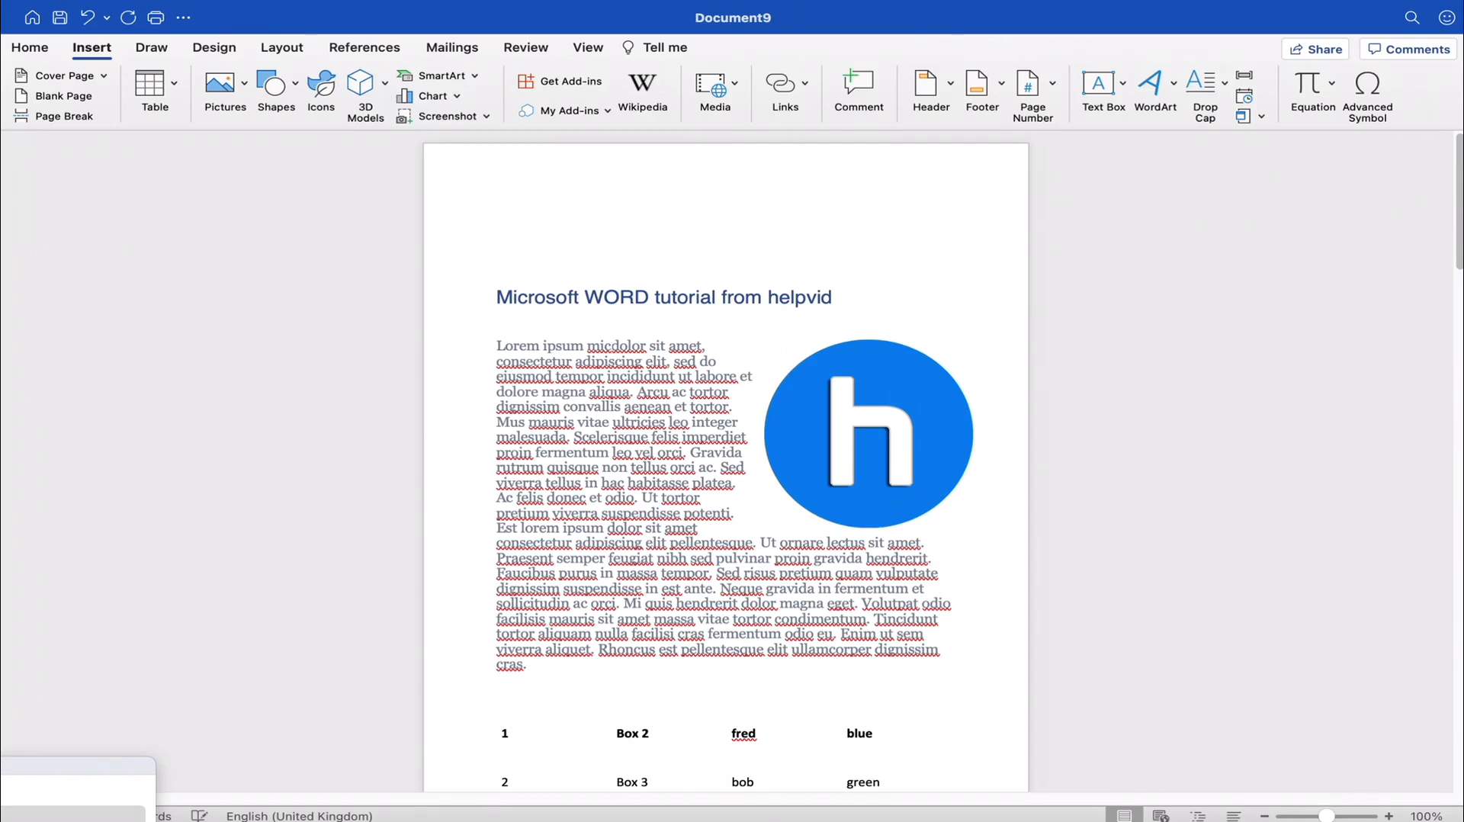
{"action": "type", "text": "rosoft"}
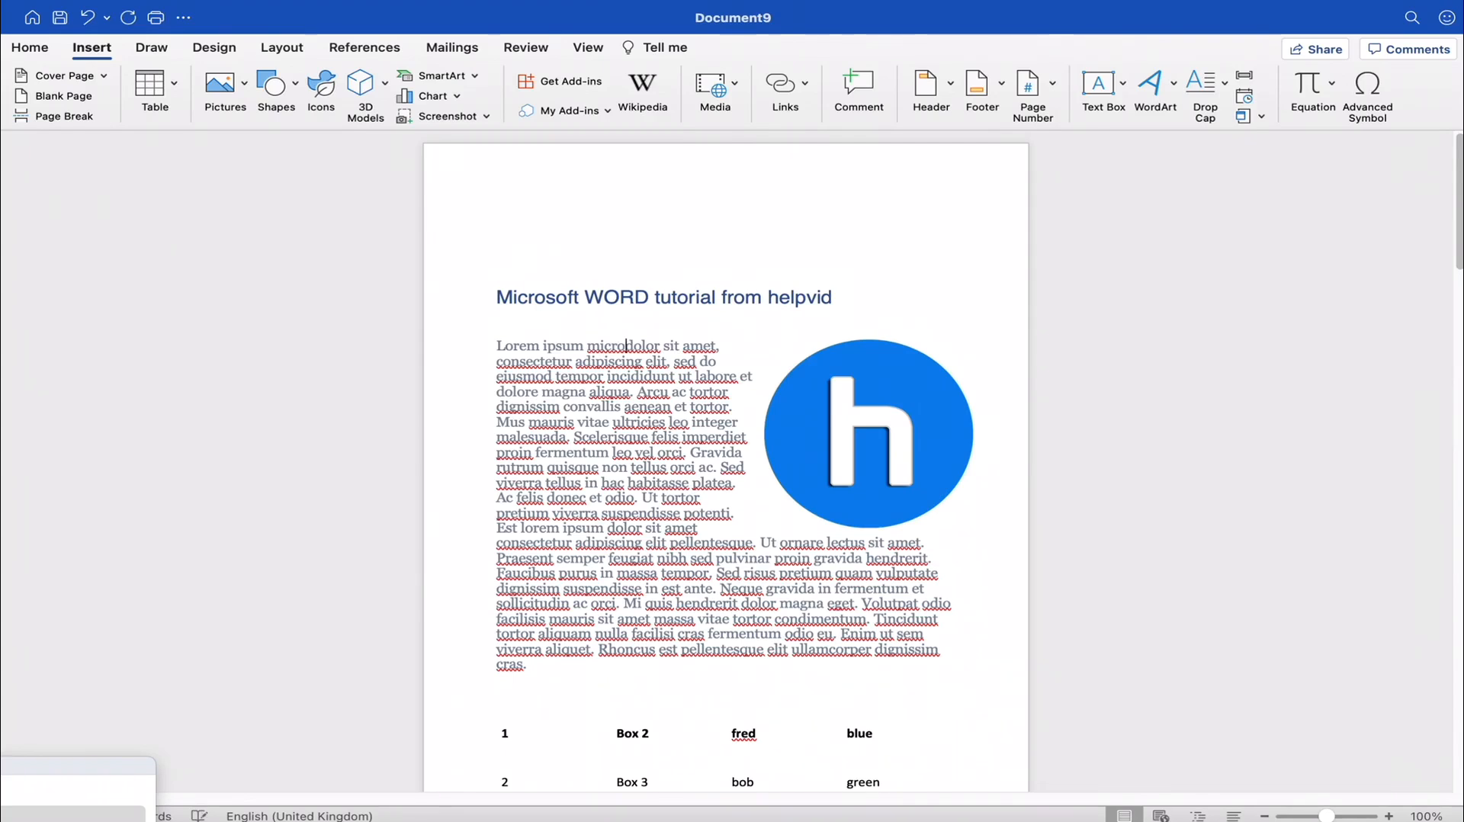
{"action": "type", "text": "t"}
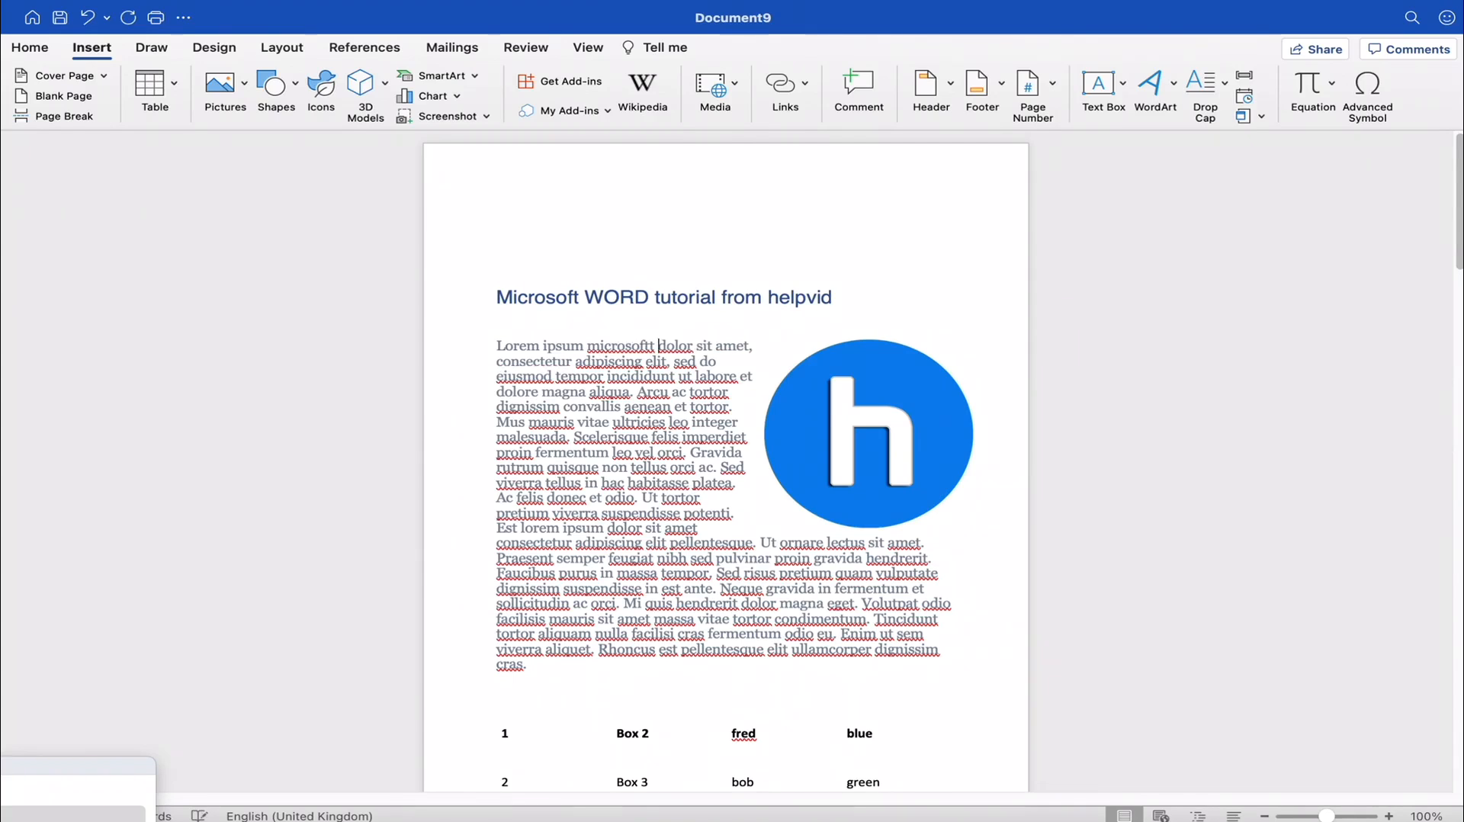
- Correct "microsoftt" in the first body line using the suggested spelling "Microsoft"
{"action": "double_click", "coordinate": [620, 353]}
{"action": "left_click", "coordinate": [627, 377]}
{"action": "right_click", "coordinate": [613, 345]}
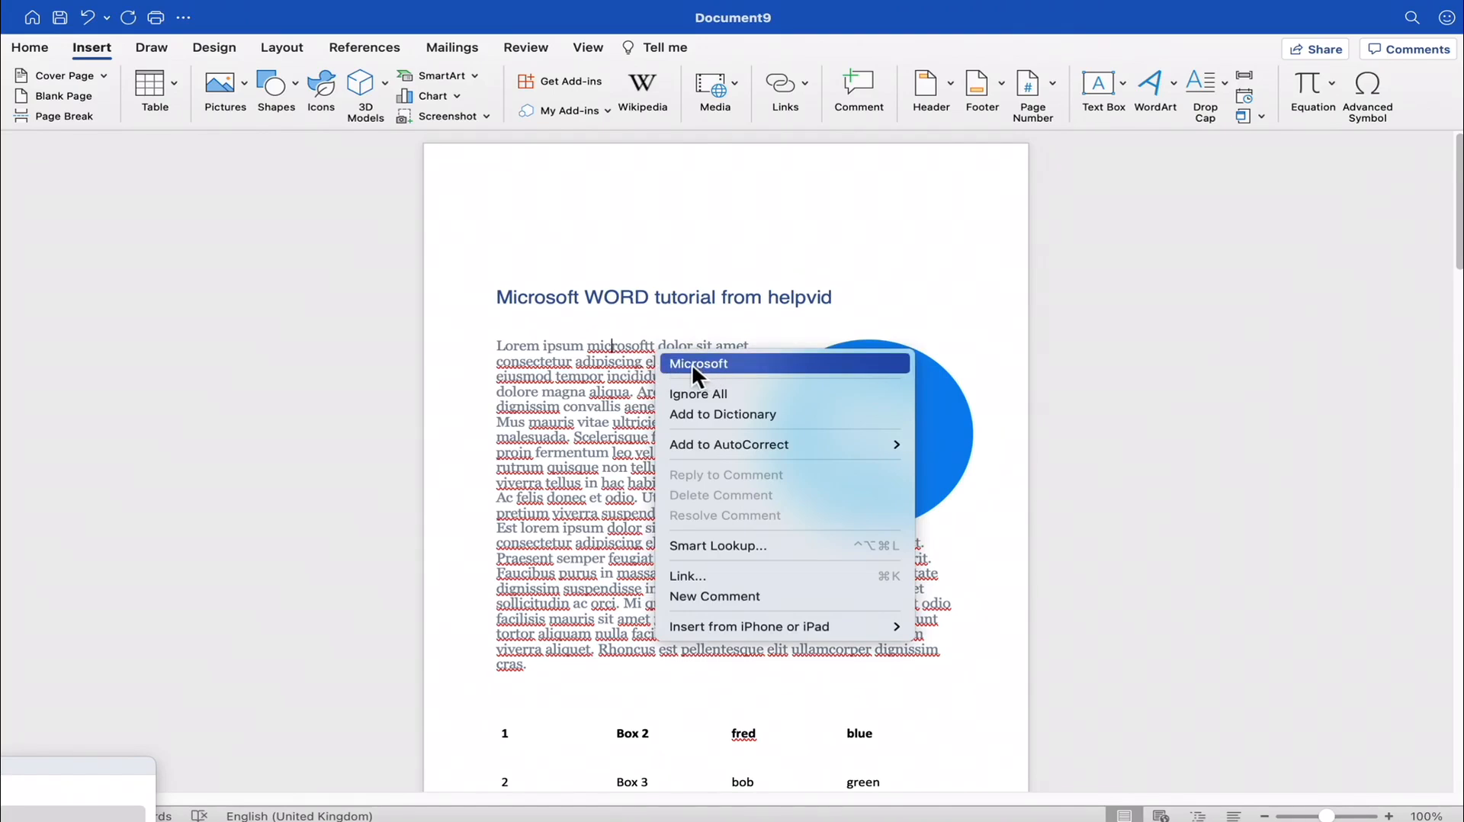
{"action": "left_click", "coordinate": [692, 363]}
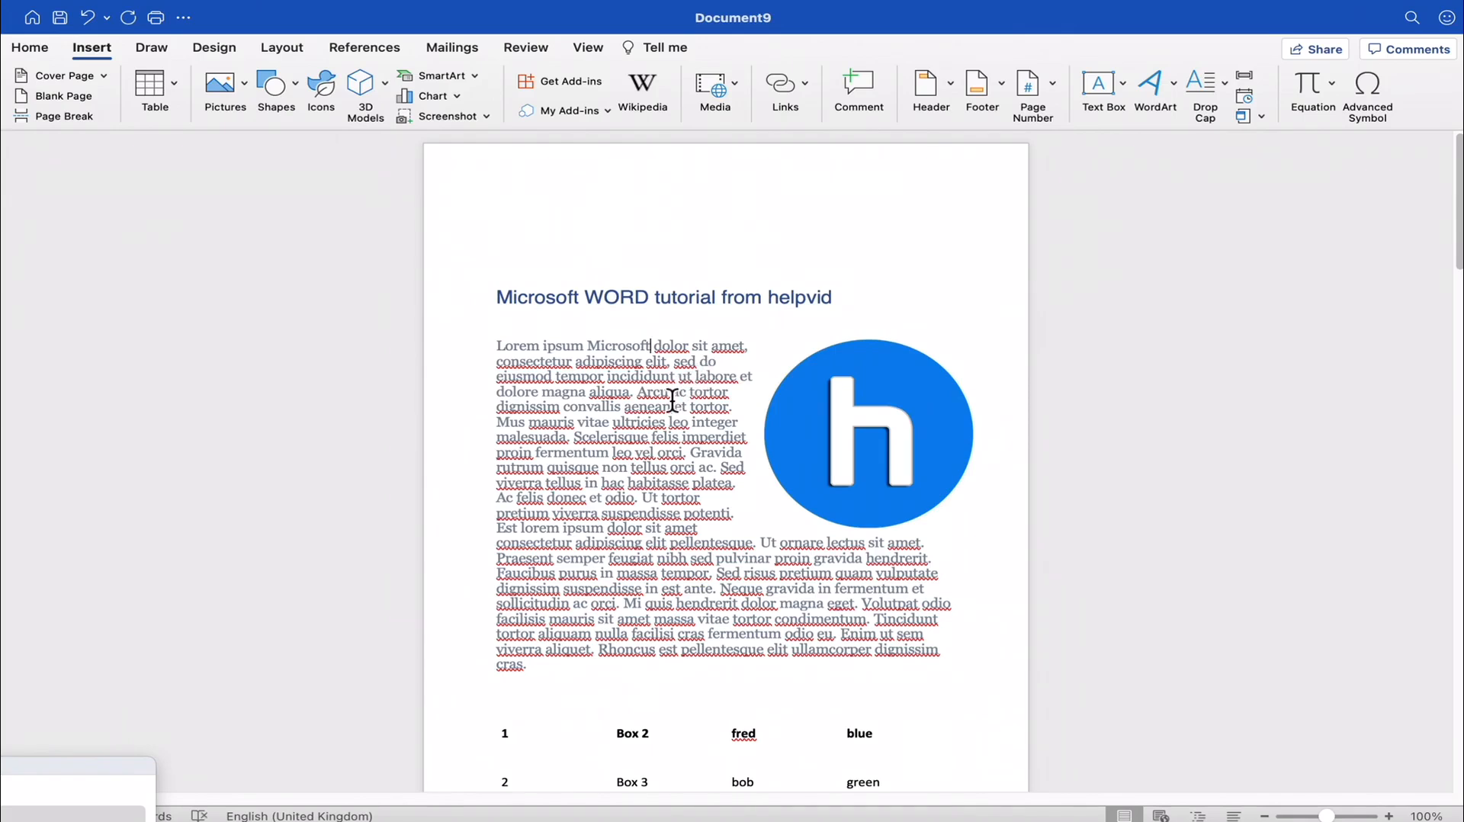
- Undo the spelling correction in the first line, then replace "microsoftt" with the suggested "Microsoft" again
{"action": "right_click", "coordinate": [668, 345]}
{"action": "left_click", "coordinate": [638, 381]}
{"action": "left_click", "coordinate": [89, 16]}
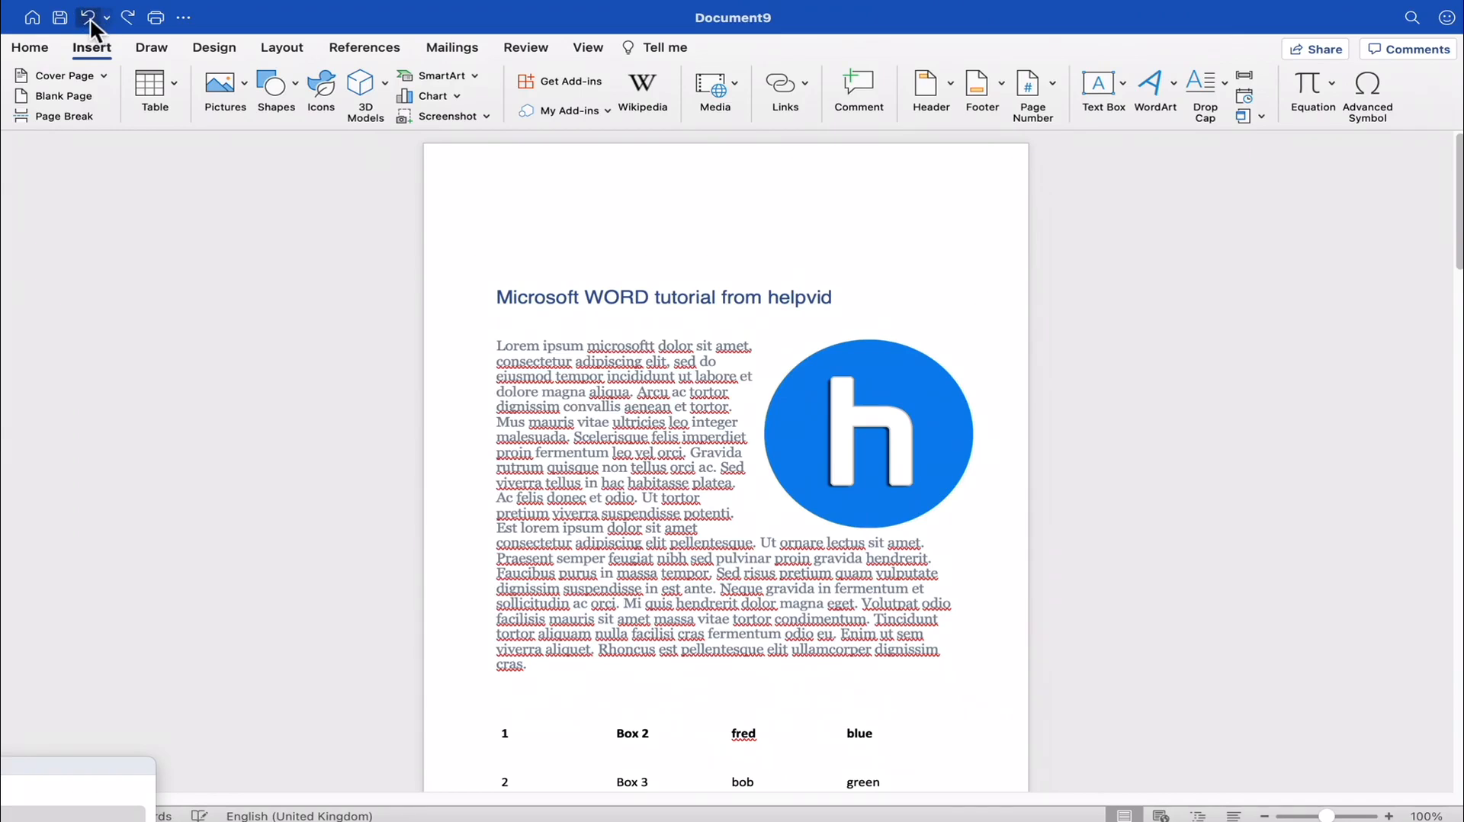
{"action": "right_click", "coordinate": [617, 347]}
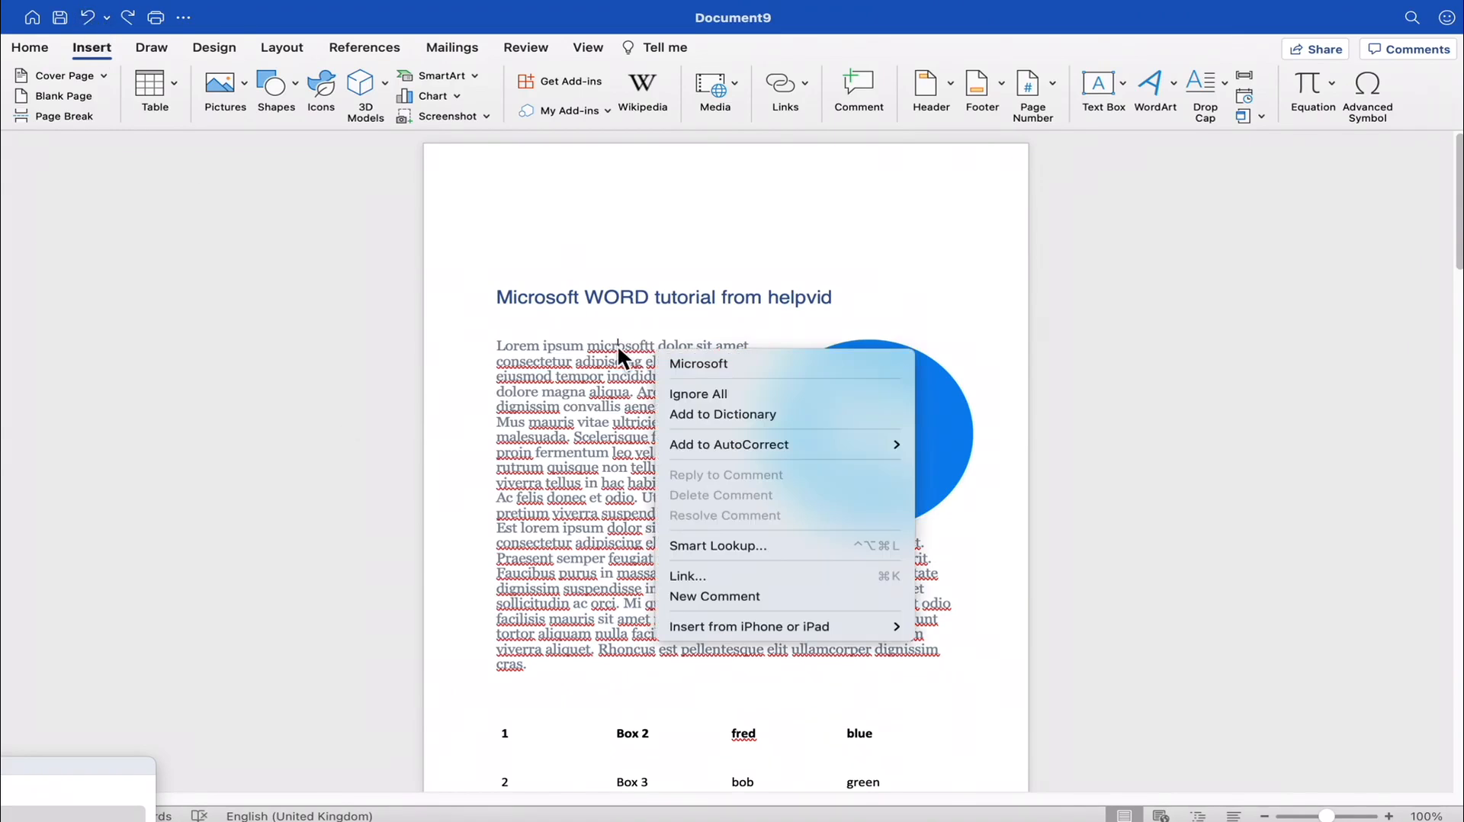
{"action": "left_click", "coordinate": [704, 363]}
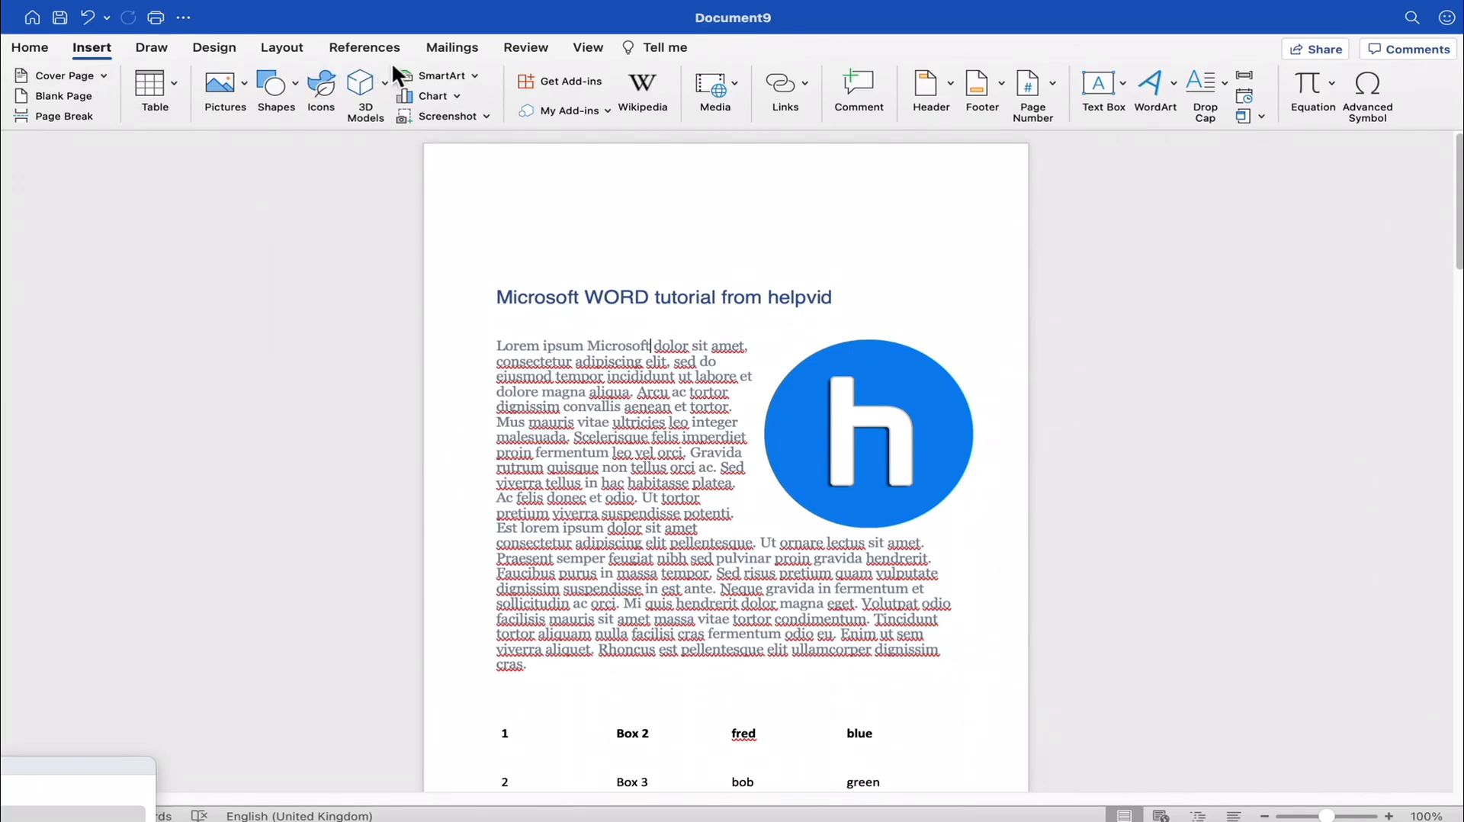
- Run the Spelling and Grammar check, examine the flagged word "dolor" and its suggestions, and cancel the check
{"action": "left_click", "coordinate": [526, 48]}
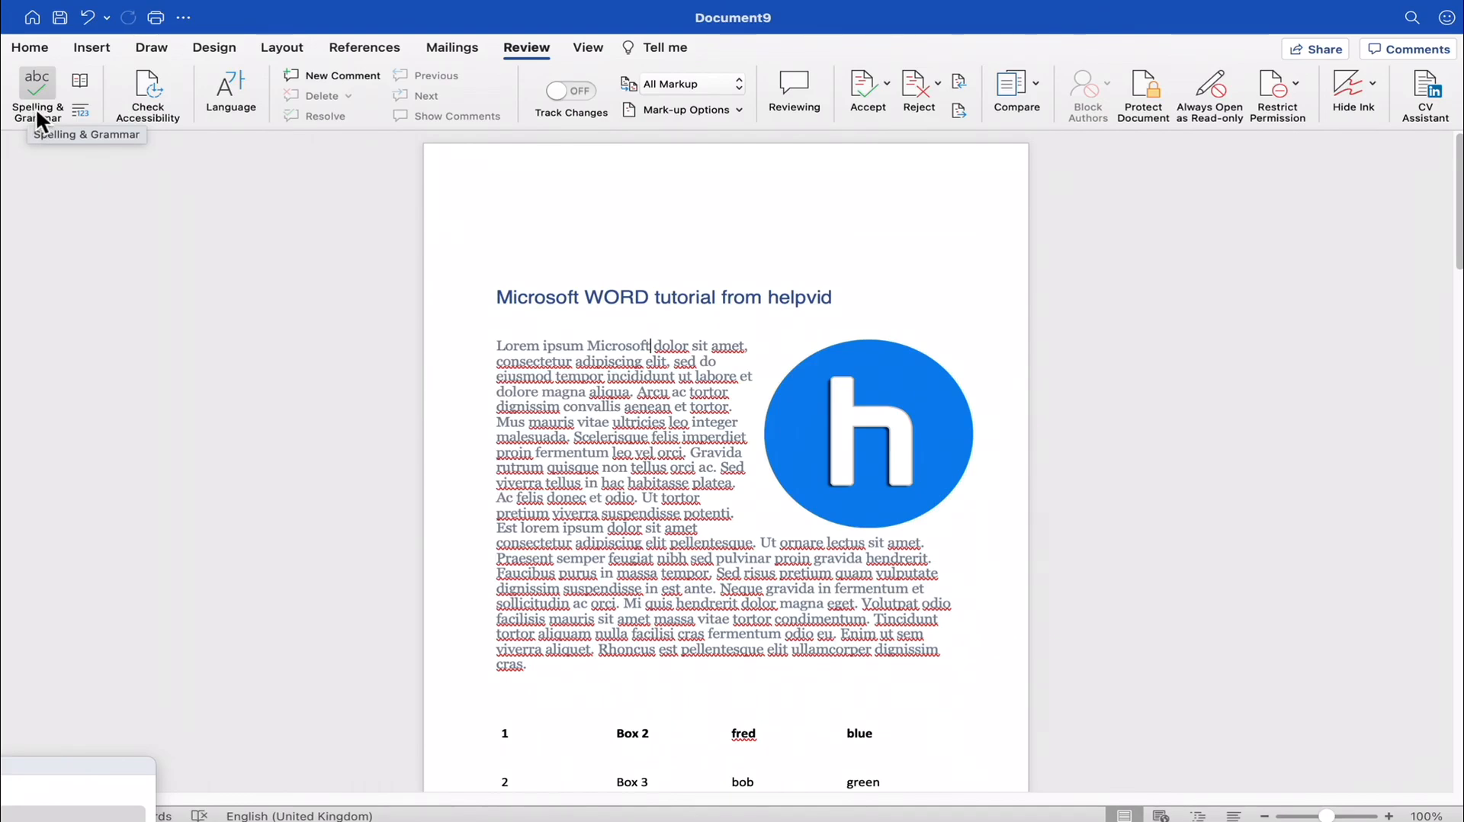
{"action": "left_click", "coordinate": [39, 89]}
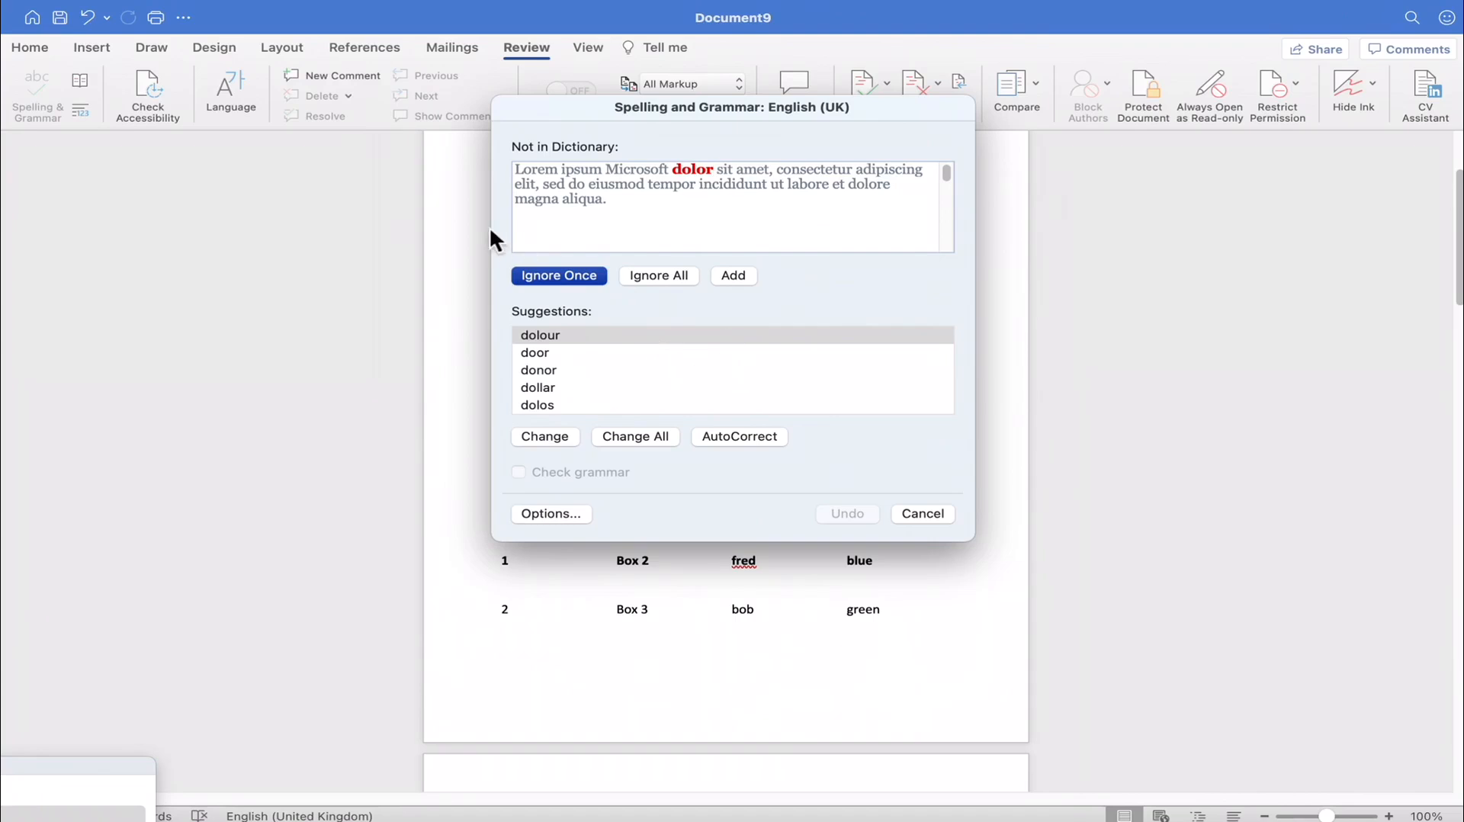
{"action": "mouse_move", "coordinate": [950, 171]}
{"action": "left_mouse_down"}
{"action": "mouse_move", "coordinate": [950, 235]}
{"action": "mouse_move", "coordinate": [943, 147]}
{"action": "left_mouse_up"}
{"action": "double_click", "coordinate": [691, 184]}
{"action": "double_click", "coordinate": [689, 172]}
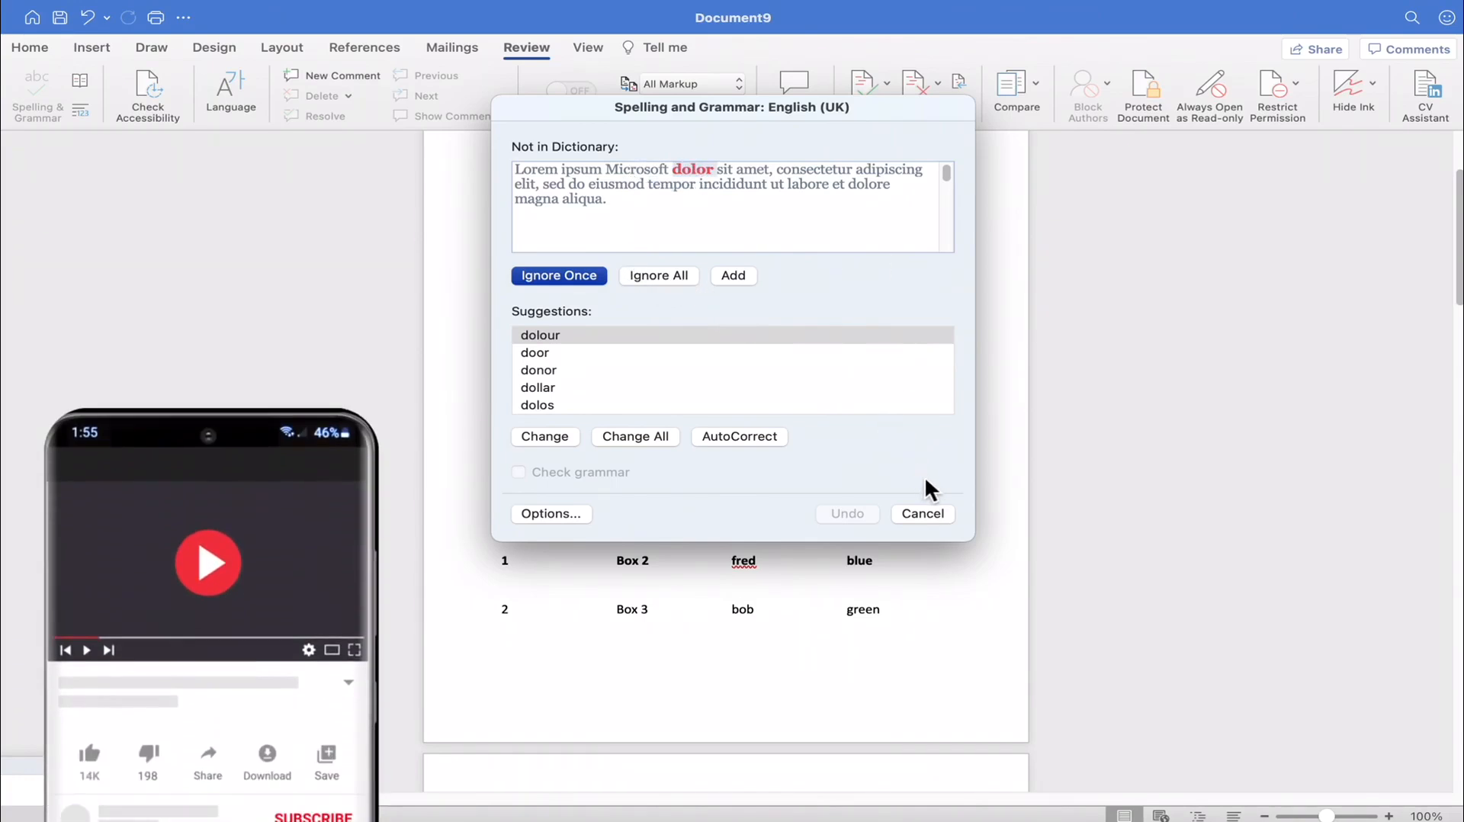
{"action": "left_click", "coordinate": [931, 514]}
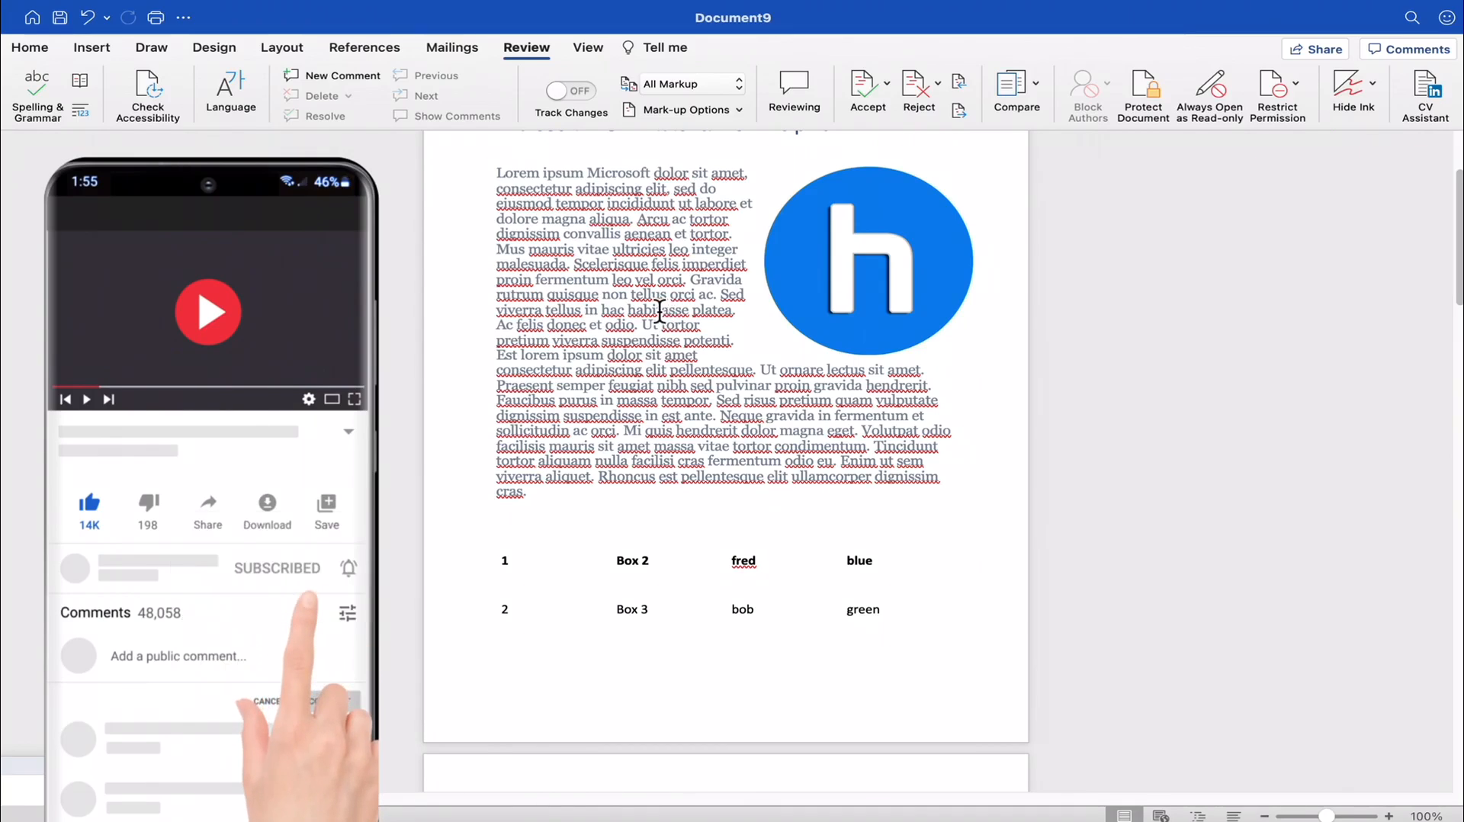
- Undo the "Microsoft" correction once more and reapply the suggested spelling to "microsoftt"
{"action": "left_click", "coordinate": [87, 17]}
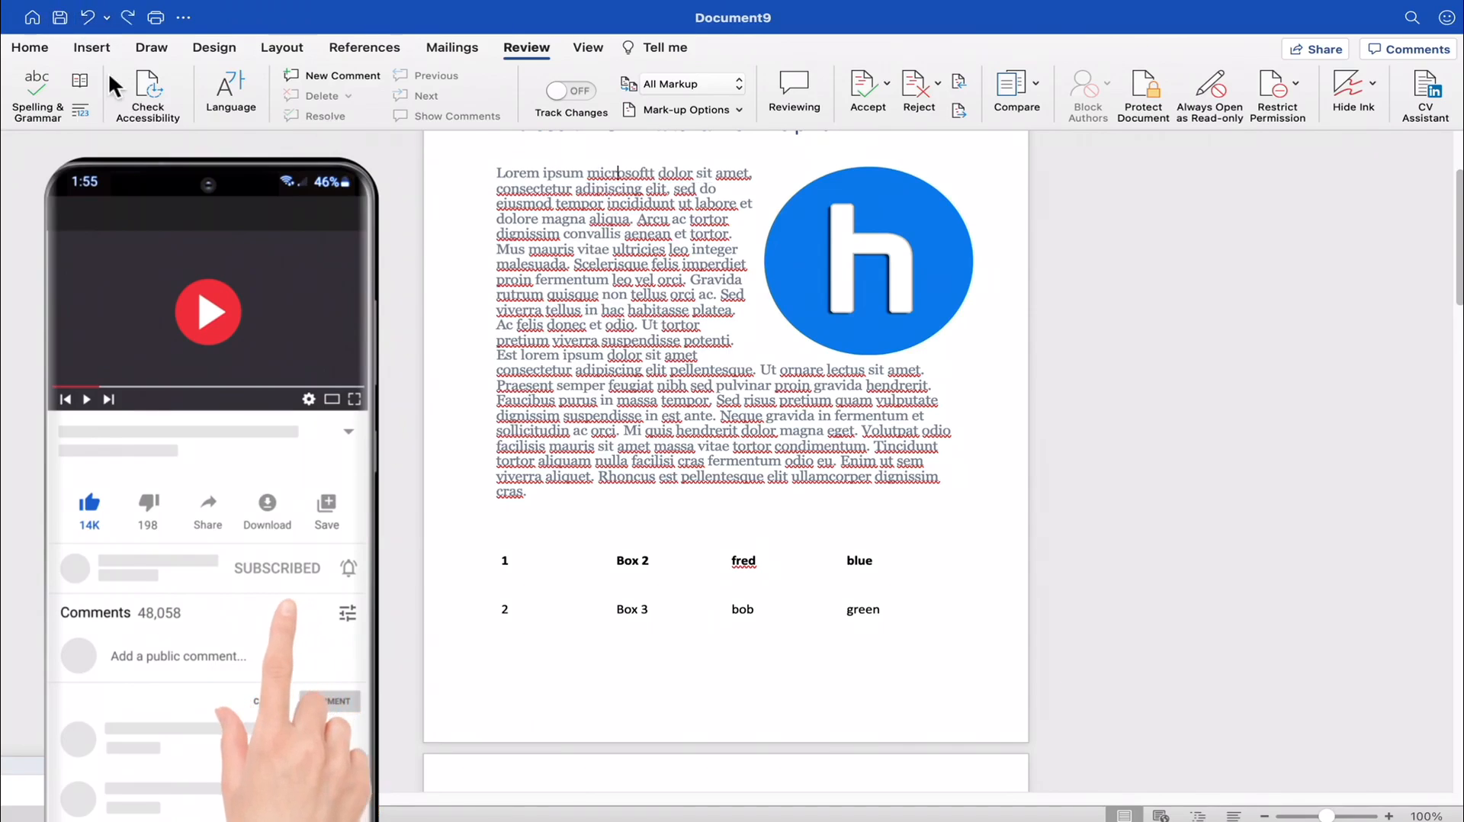
{"action": "right_click", "coordinate": [616, 175]}
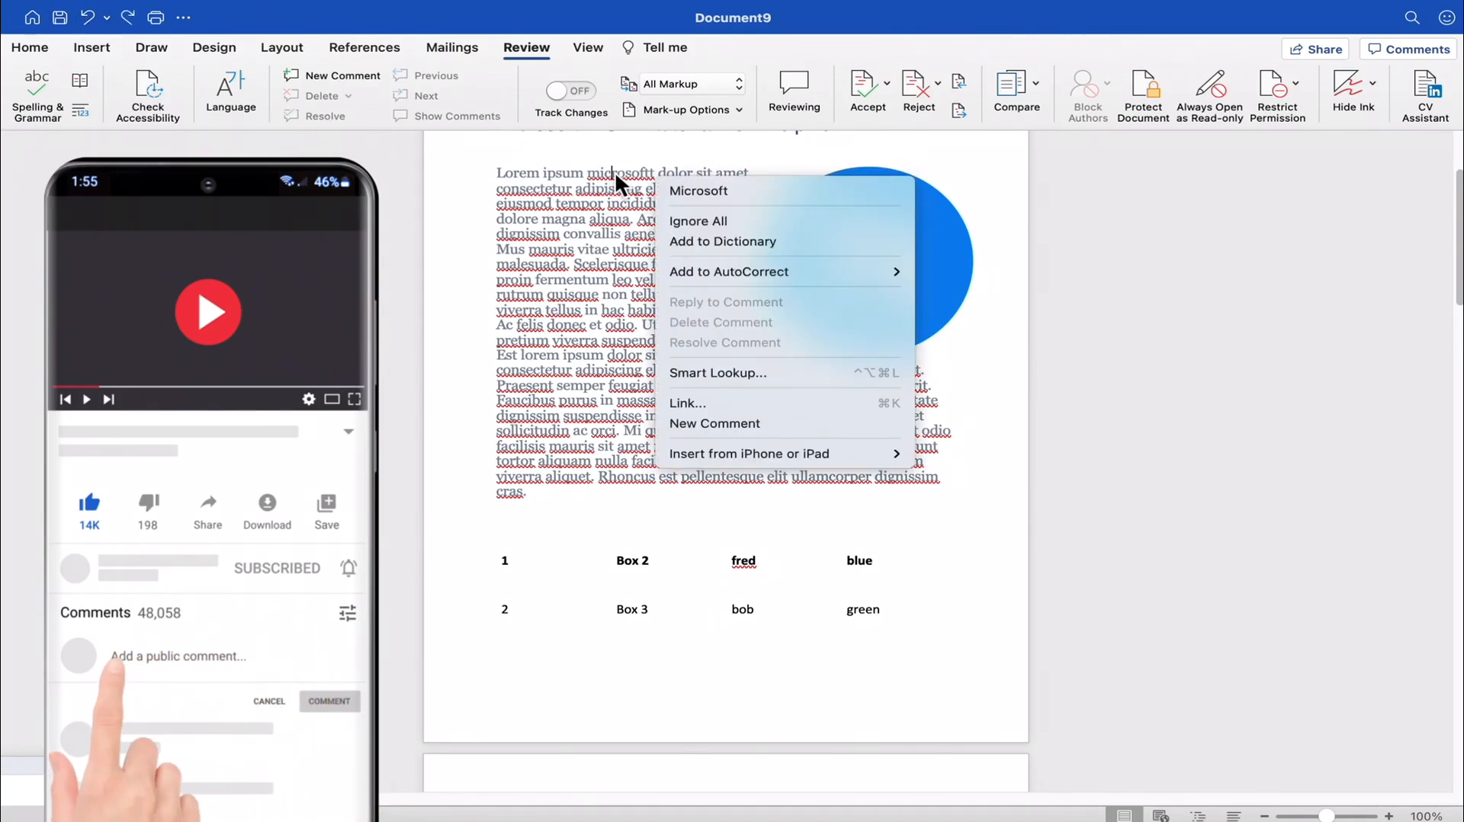
{"action": "left_click", "coordinate": [696, 191]}
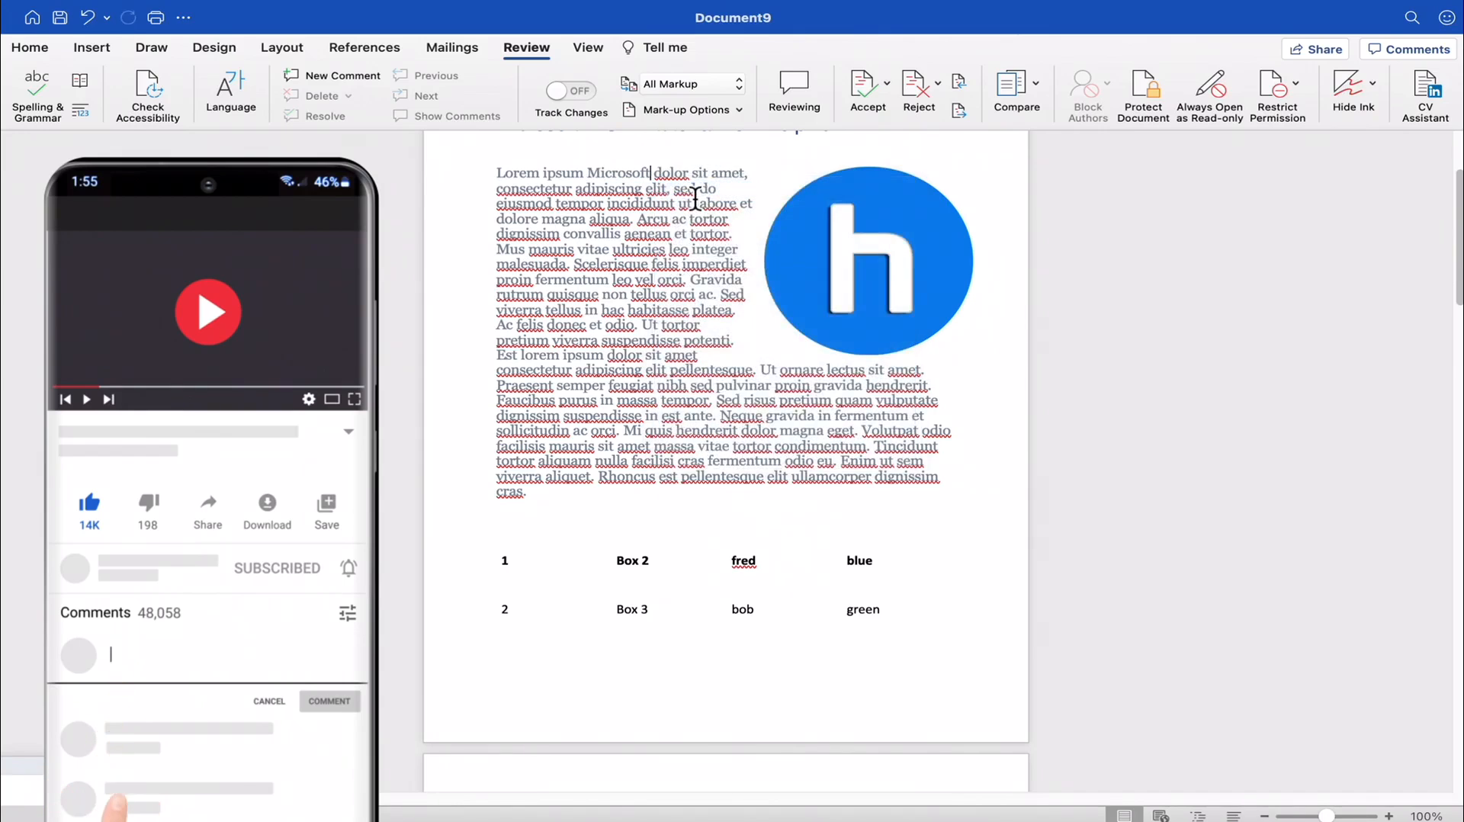
- Run the Spelling and Grammar check and AutoCorrect the flagged word "dolor" to "dolour"
{"action": "left_click", "coordinate": [516, 48]}
{"action": "left_click", "coordinate": [503, 56]}
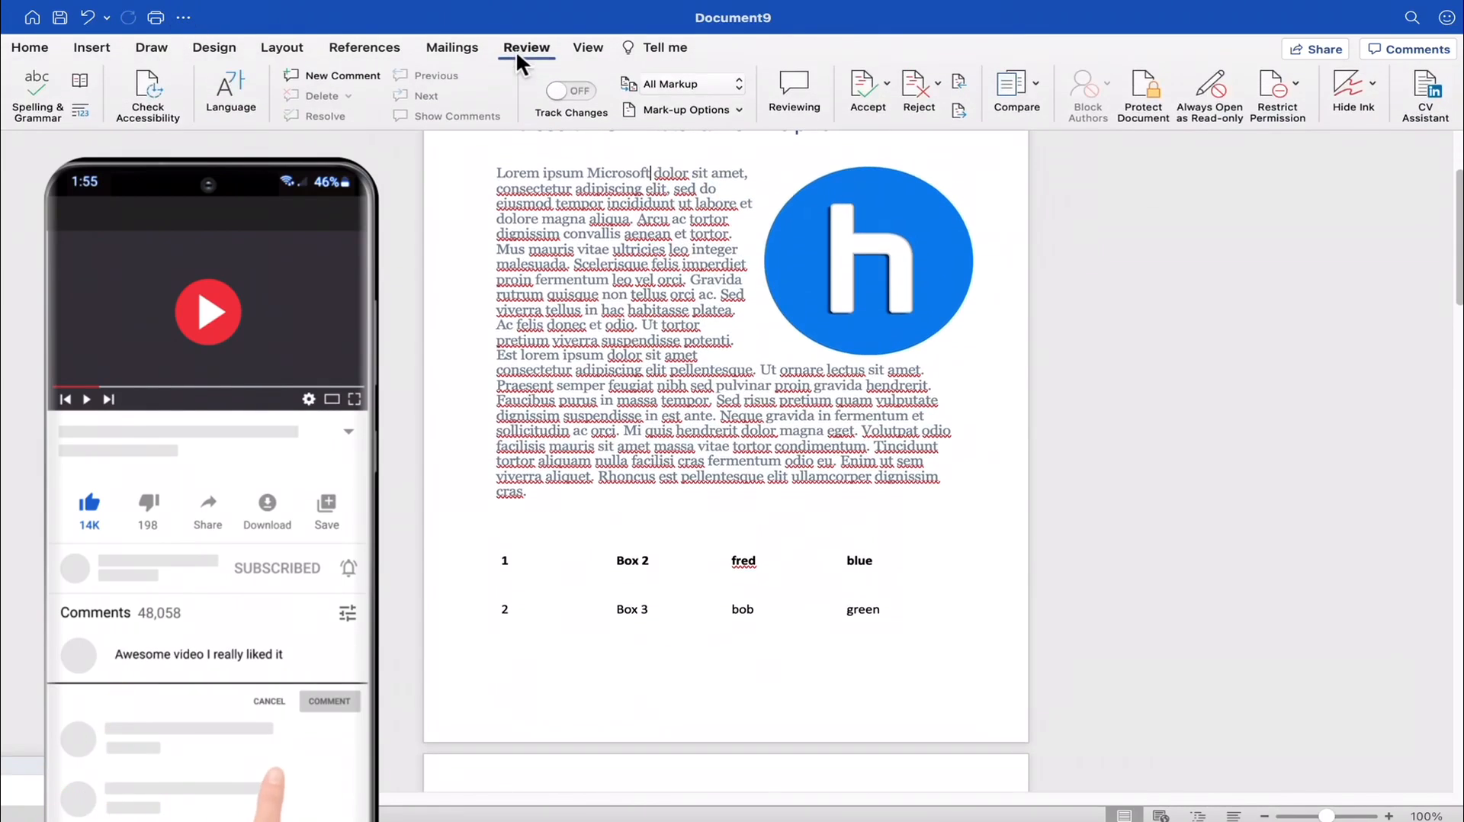
{"action": "left_click", "coordinate": [36, 87]}
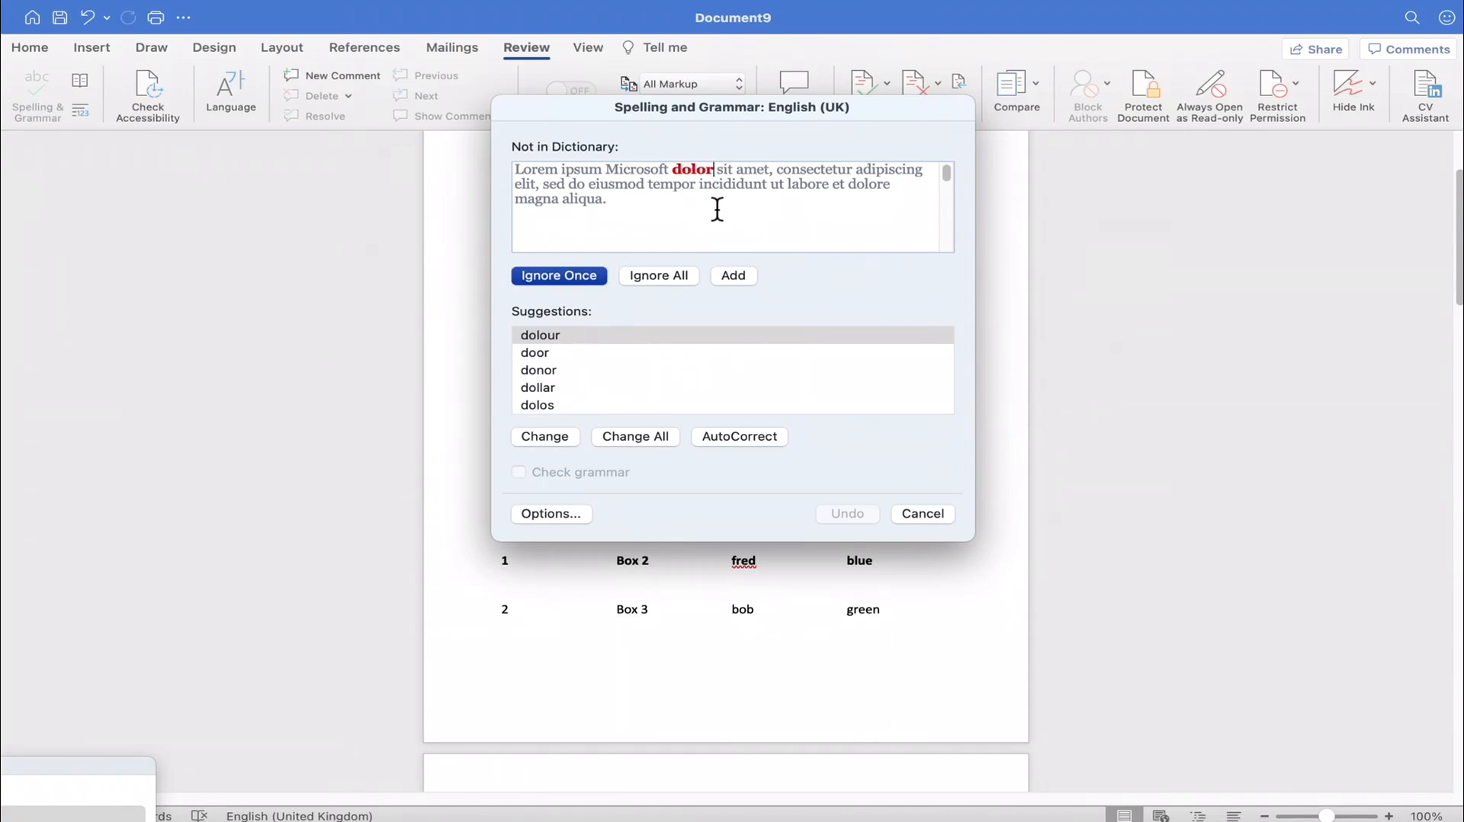
{"action": "left_click", "coordinate": [738, 436]}
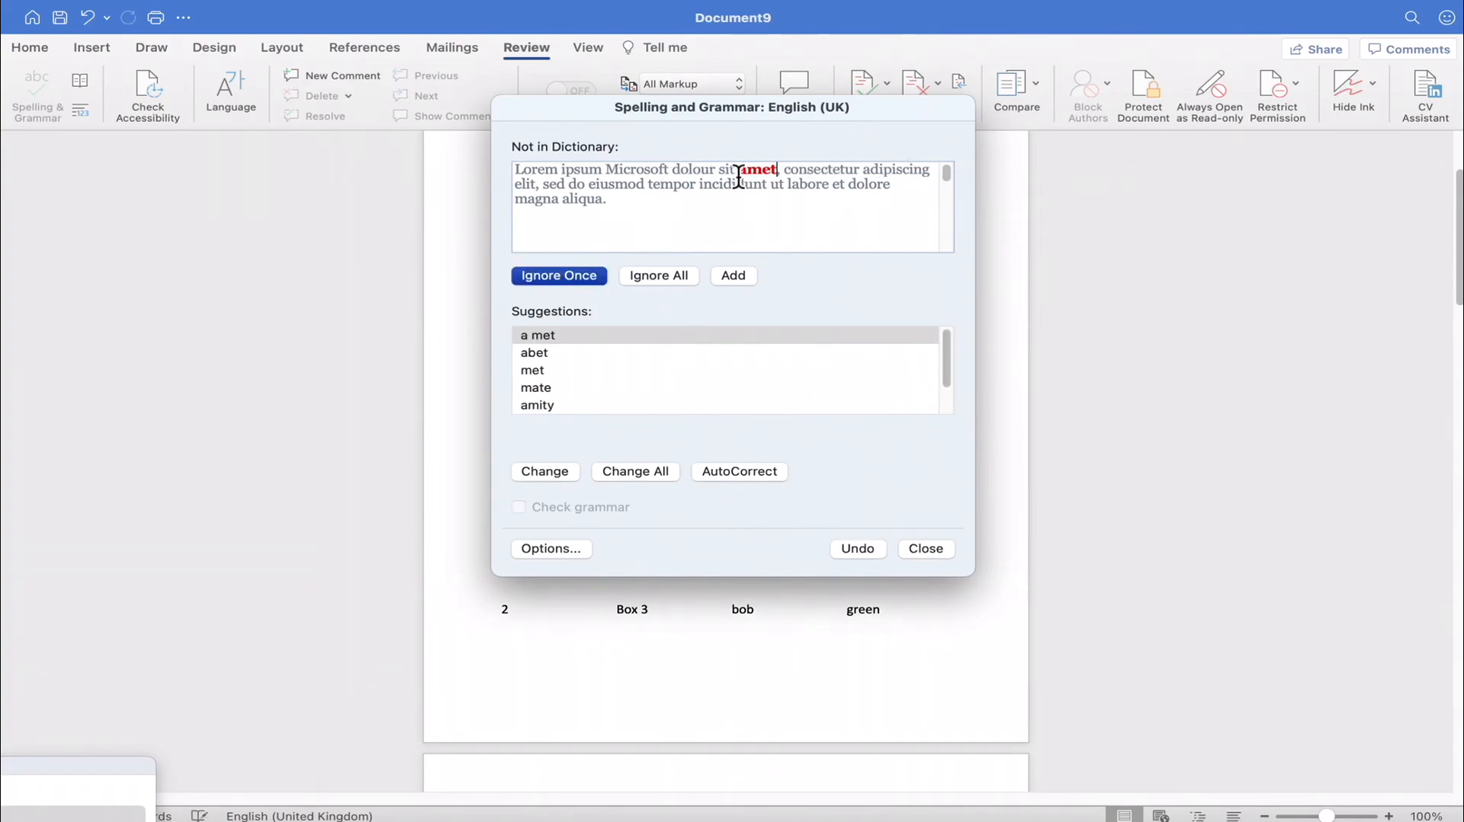
- Select the flagged word "amet" in the spelling check and ignore it once
{"action": "left_click_drag", "start_coordinate": [741, 174], "coordinate": [789, 176]}
{"action": "left_click", "coordinate": [785, 177]}
{"action": "double_click", "coordinate": [752, 176]}
{"action": "left_click", "coordinate": [797, 201]}
{"action": "double_click", "coordinate": [752, 176]}
{"action": "left_click", "coordinate": [801, 177]}
{"action": "double_click", "coordinate": [755, 174]}
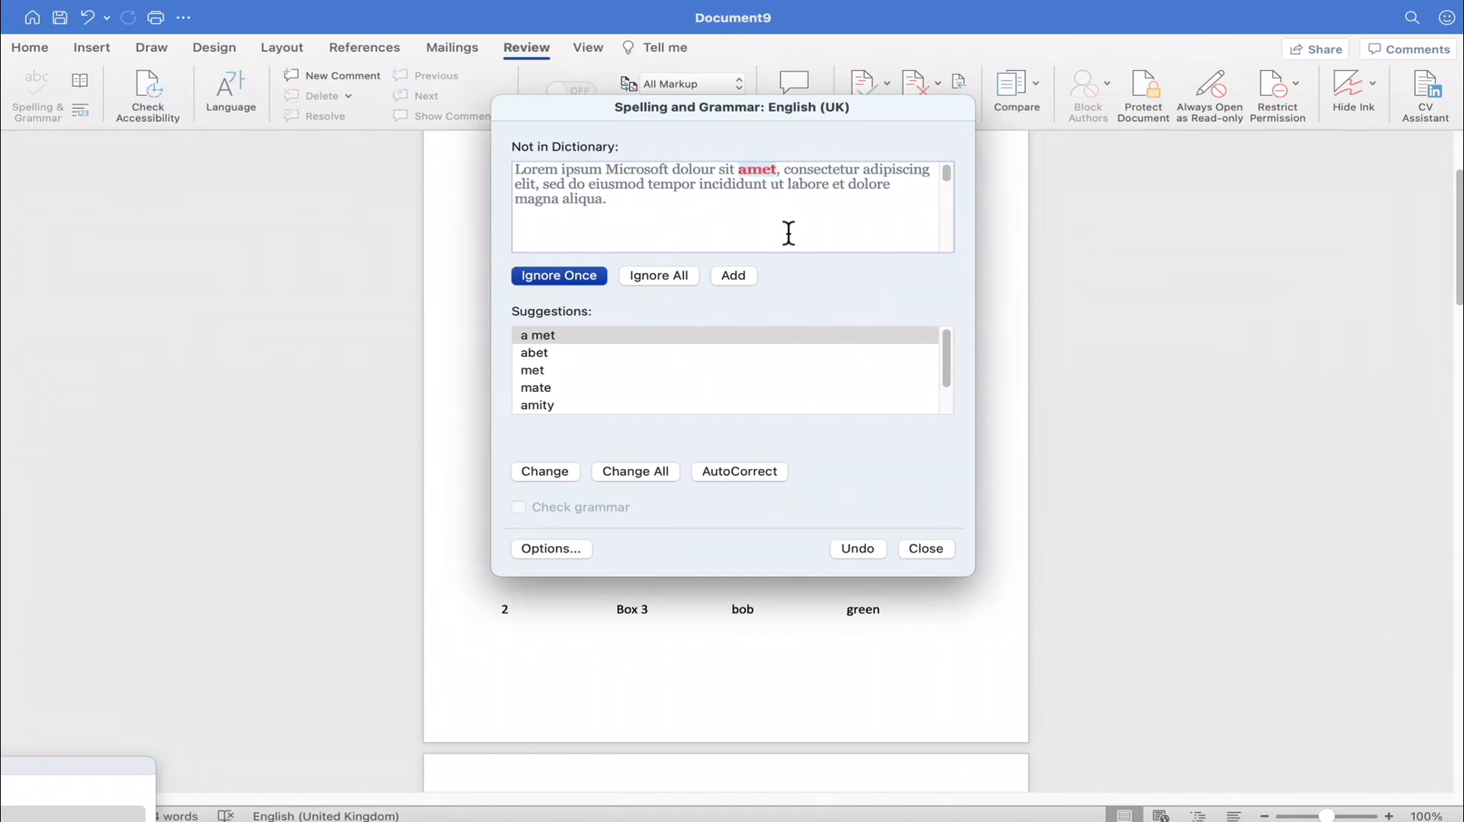
{"action": "left_click", "coordinate": [559, 279]}
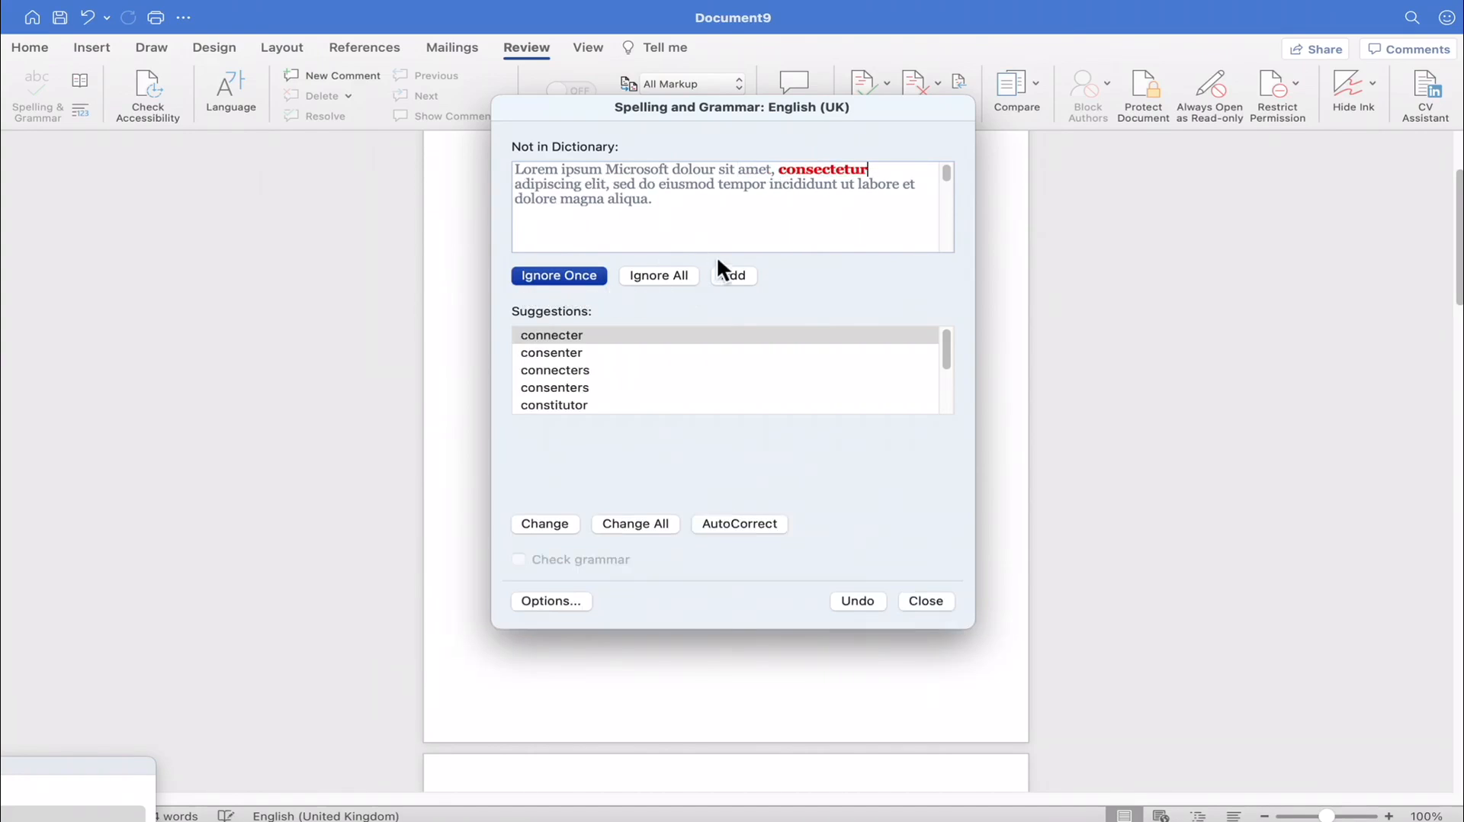
- Ignore all occurrences of the flagged words from "consectetur" through "eiusmod" and close the spelling check at "tempor"
{"action": "left_click", "coordinate": [669, 276]}
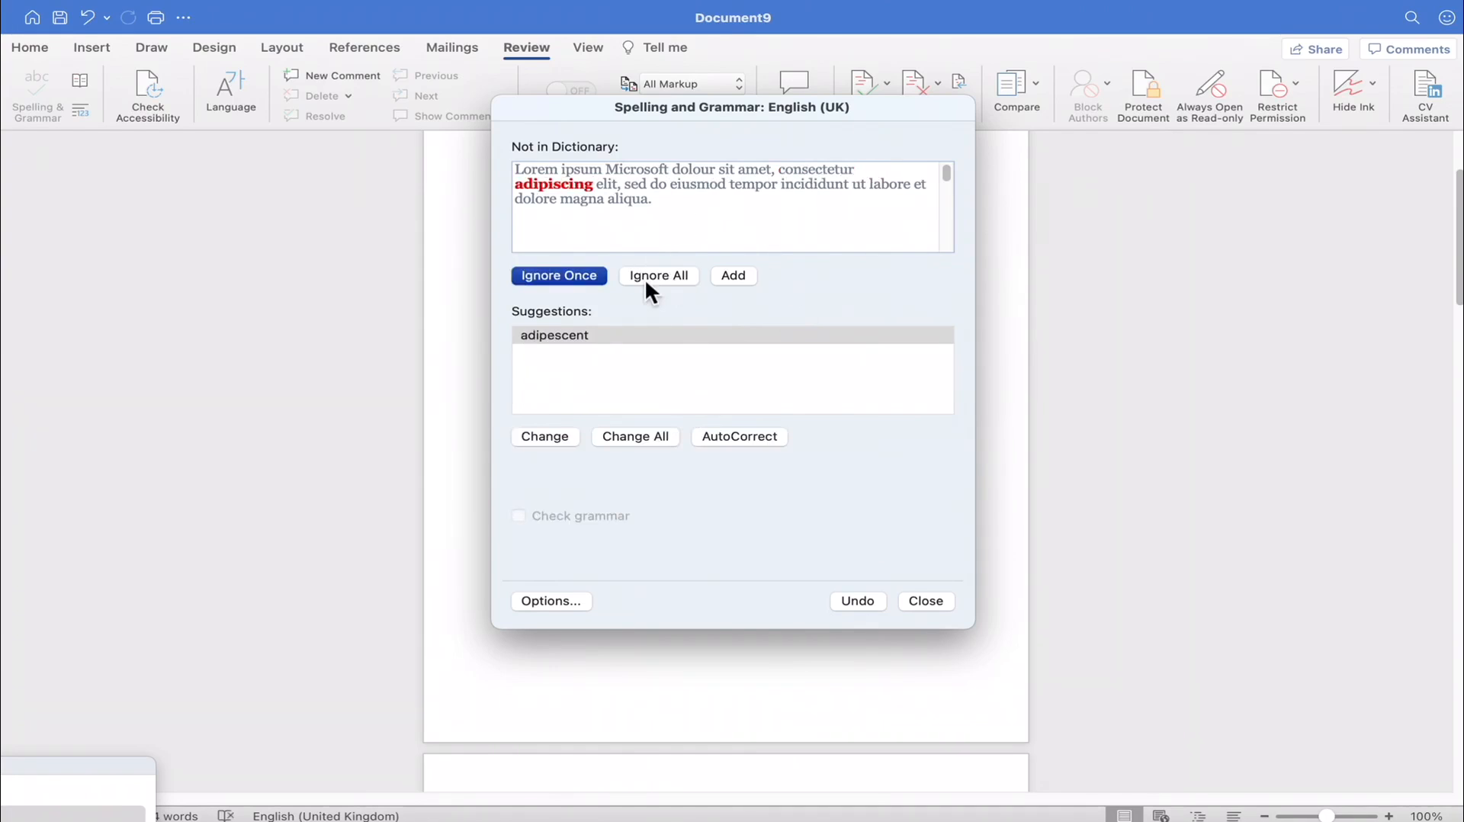
{"action": "left_click", "coordinate": [647, 277]}
{"action": "left_click", "coordinate": [648, 278]}
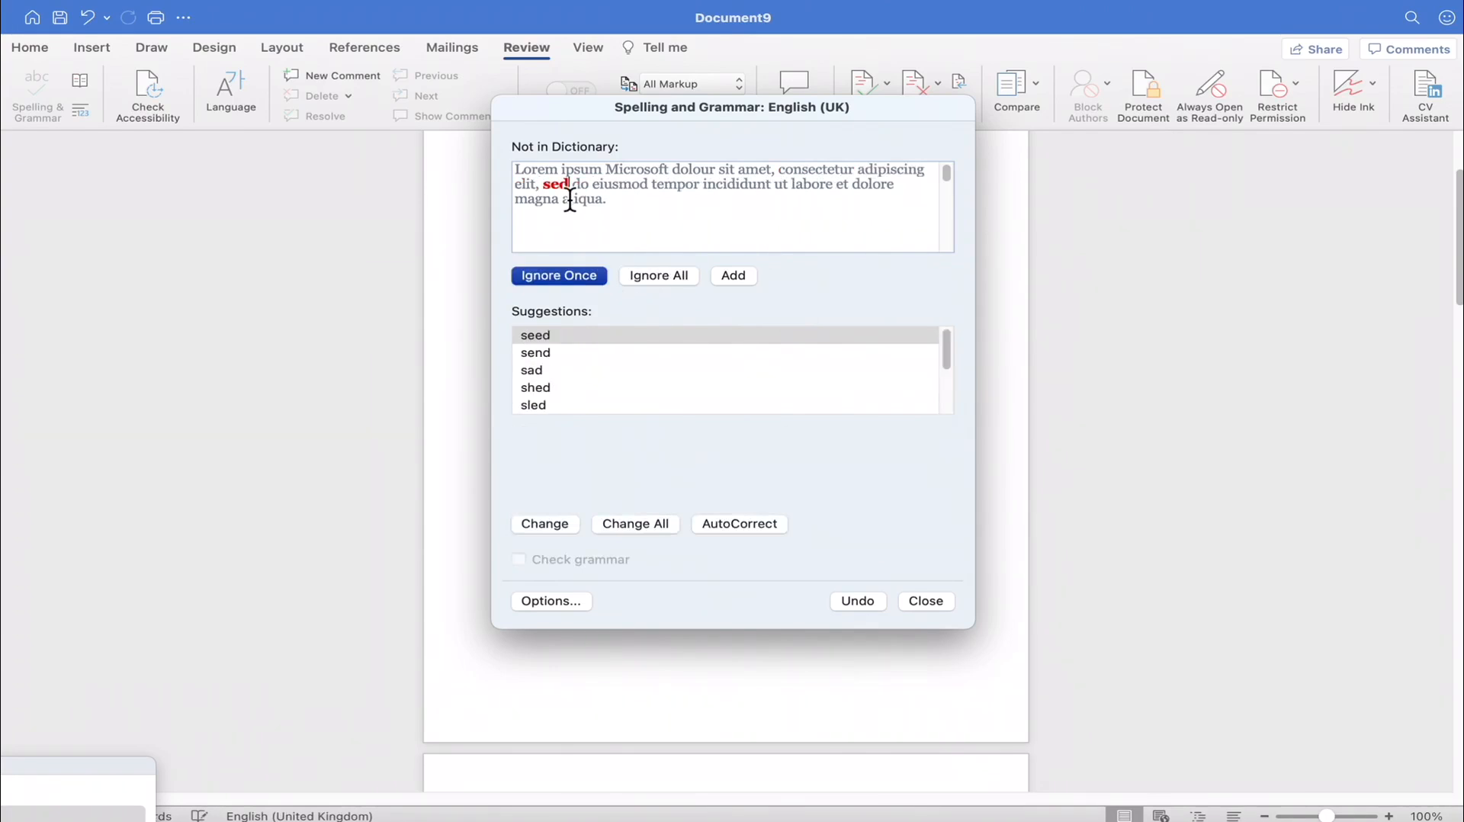
{"action": "left_click", "coordinate": [648, 276]}
{"action": "left_click", "coordinate": [651, 276]}
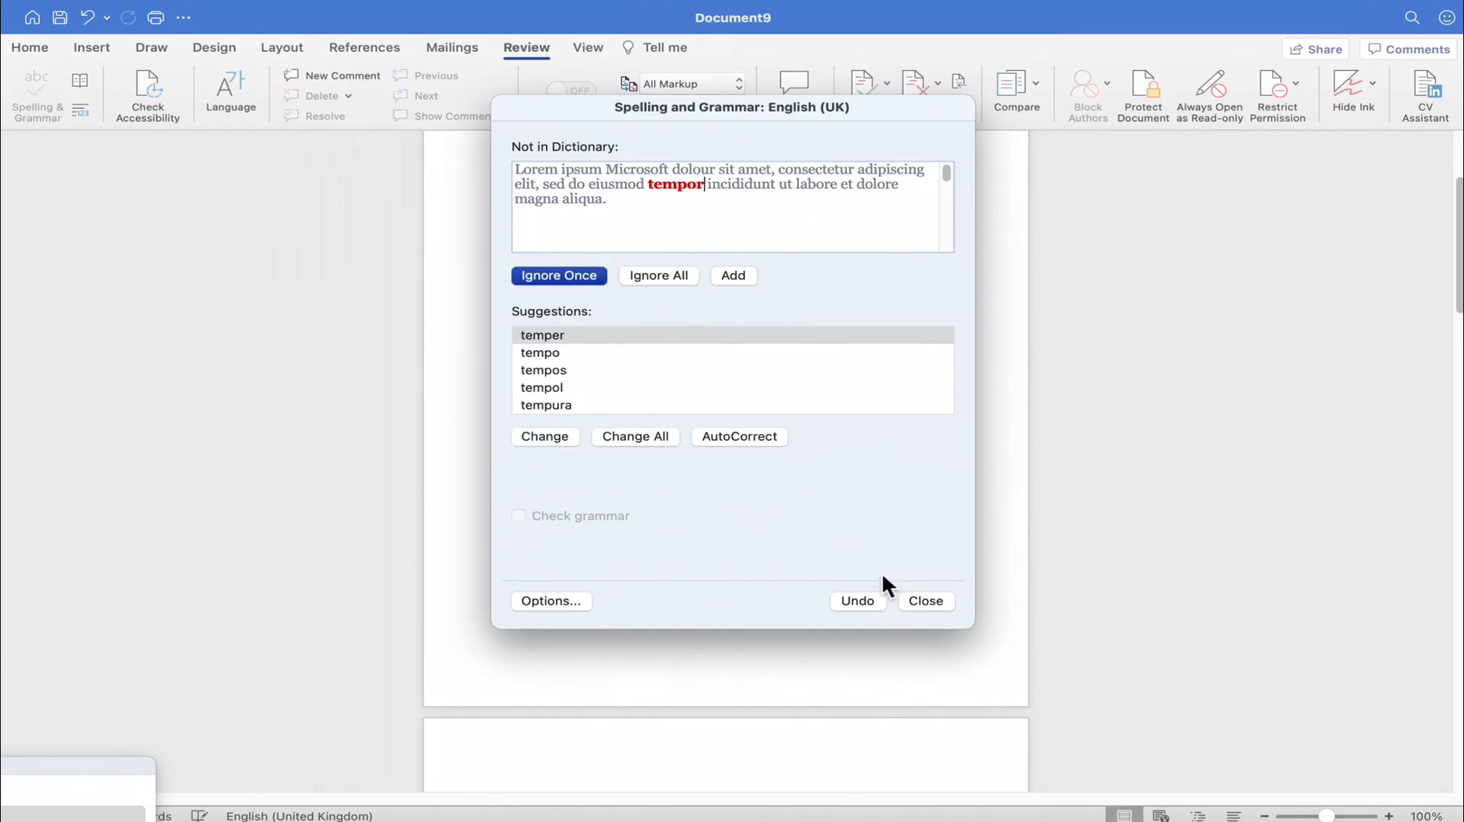
{"action": "left_click", "coordinate": [926, 601]}
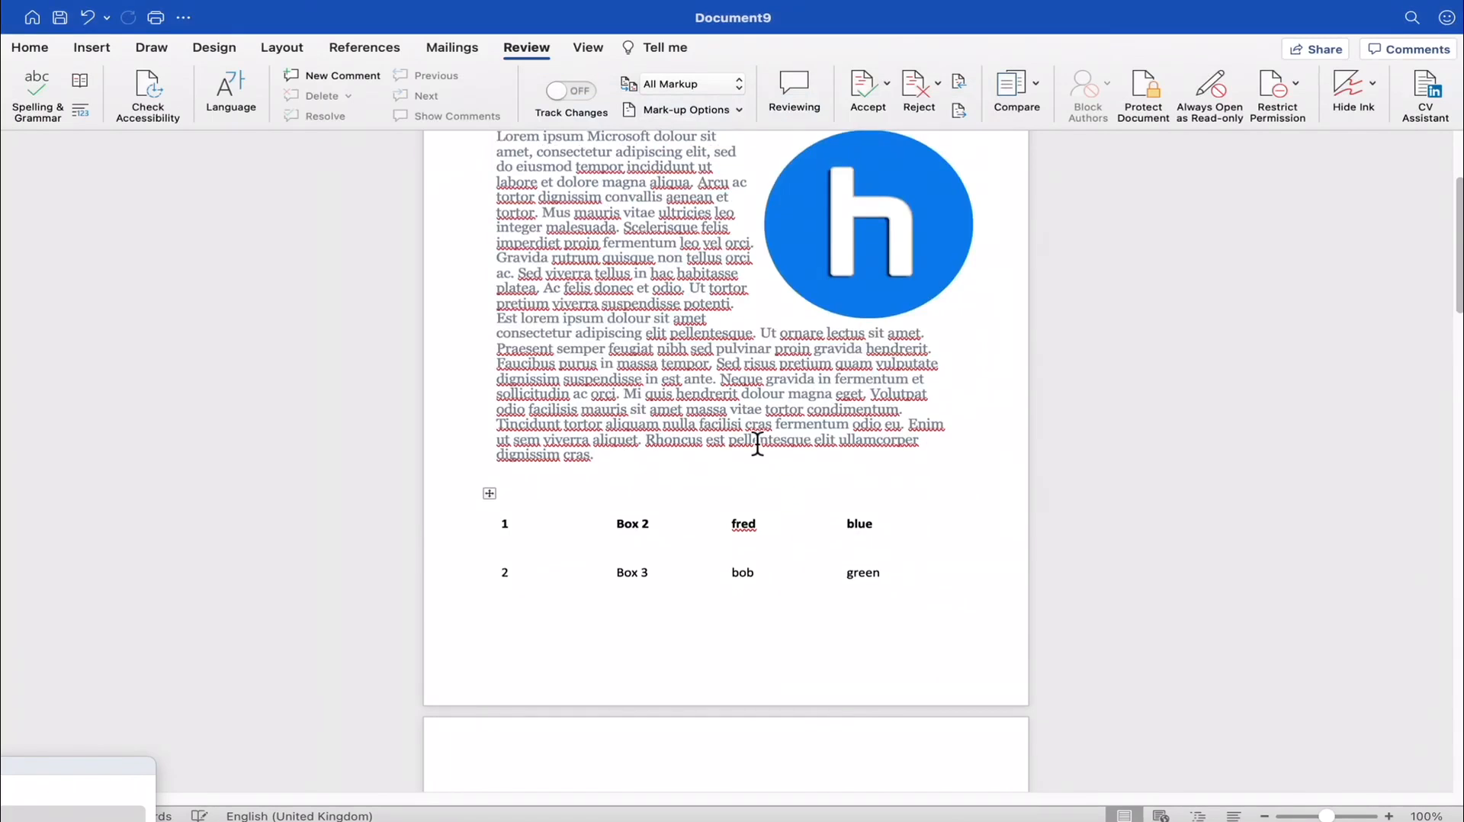
- Examine the checked text from "Microsoft" to "elit" in the opening lines of the first paragraph
{"action": "scroll", "coordinate": [758, 441], "scroll_direction": "down", "scroll_amount": 3}
{"action": "scroll", "coordinate": [722, 434], "scroll_direction": "up", "scroll_amount": 5}
{"action": "scroll", "coordinate": [697, 434], "scroll_direction": "up", "scroll_amount": 1}
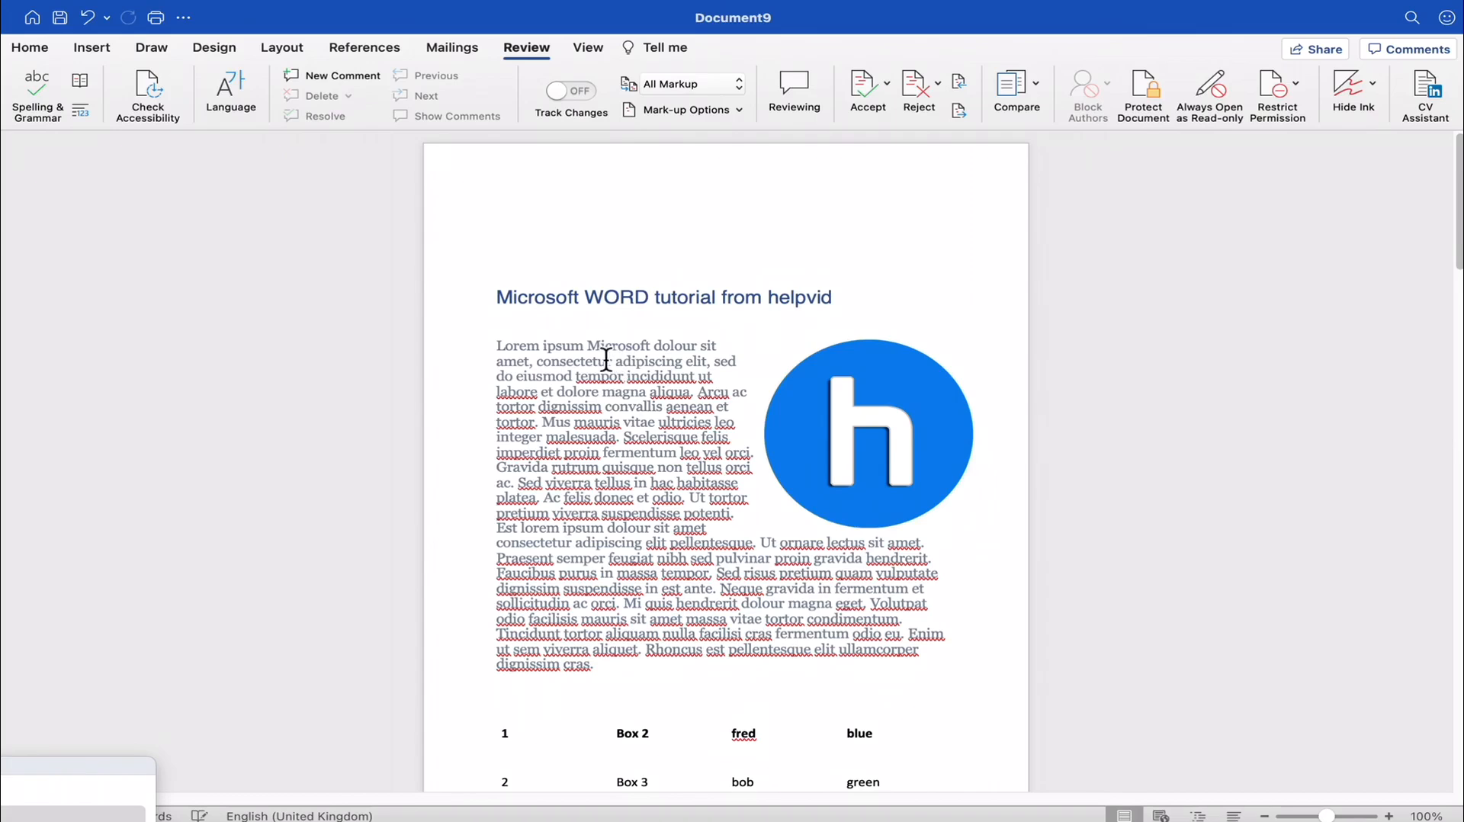
{"action": "left_click_drag", "start_coordinate": [587, 349], "coordinate": [701, 358]}
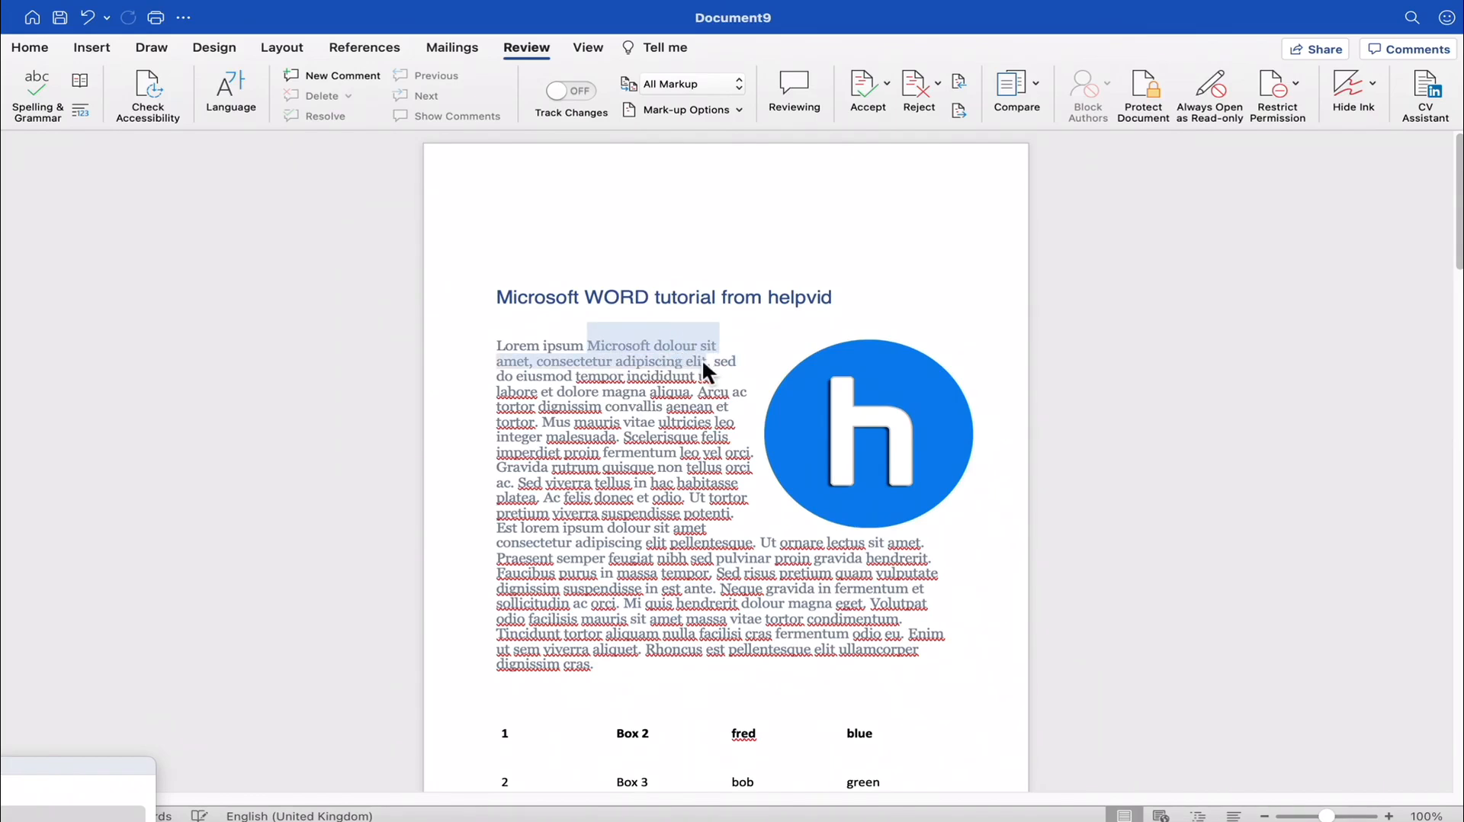
{"action": "left_click", "coordinate": [701, 359]}
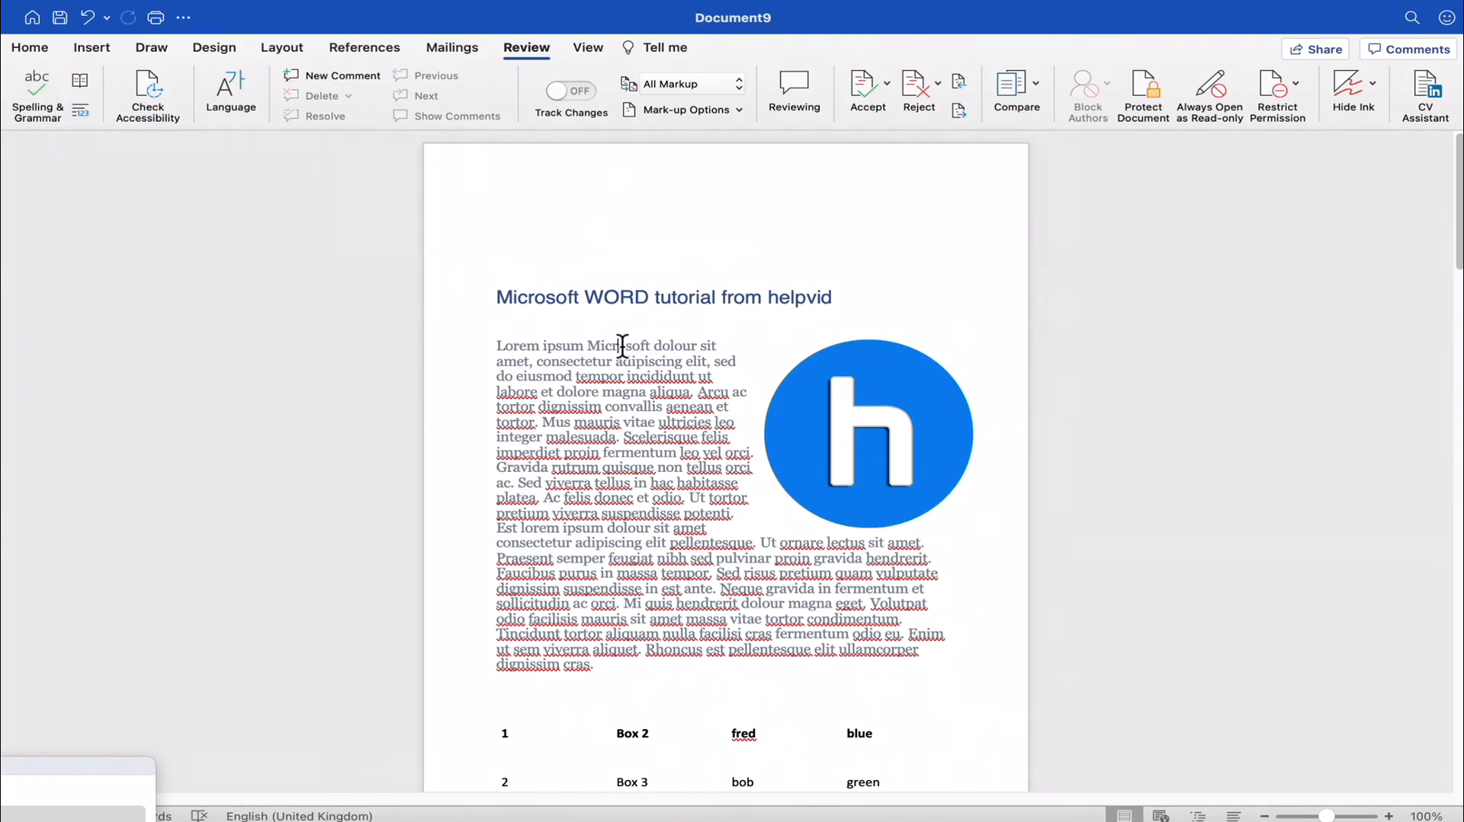
- Look up the heading word "tutorial" with Smart Lookup
{"action": "right_click", "coordinate": [634, 298]}
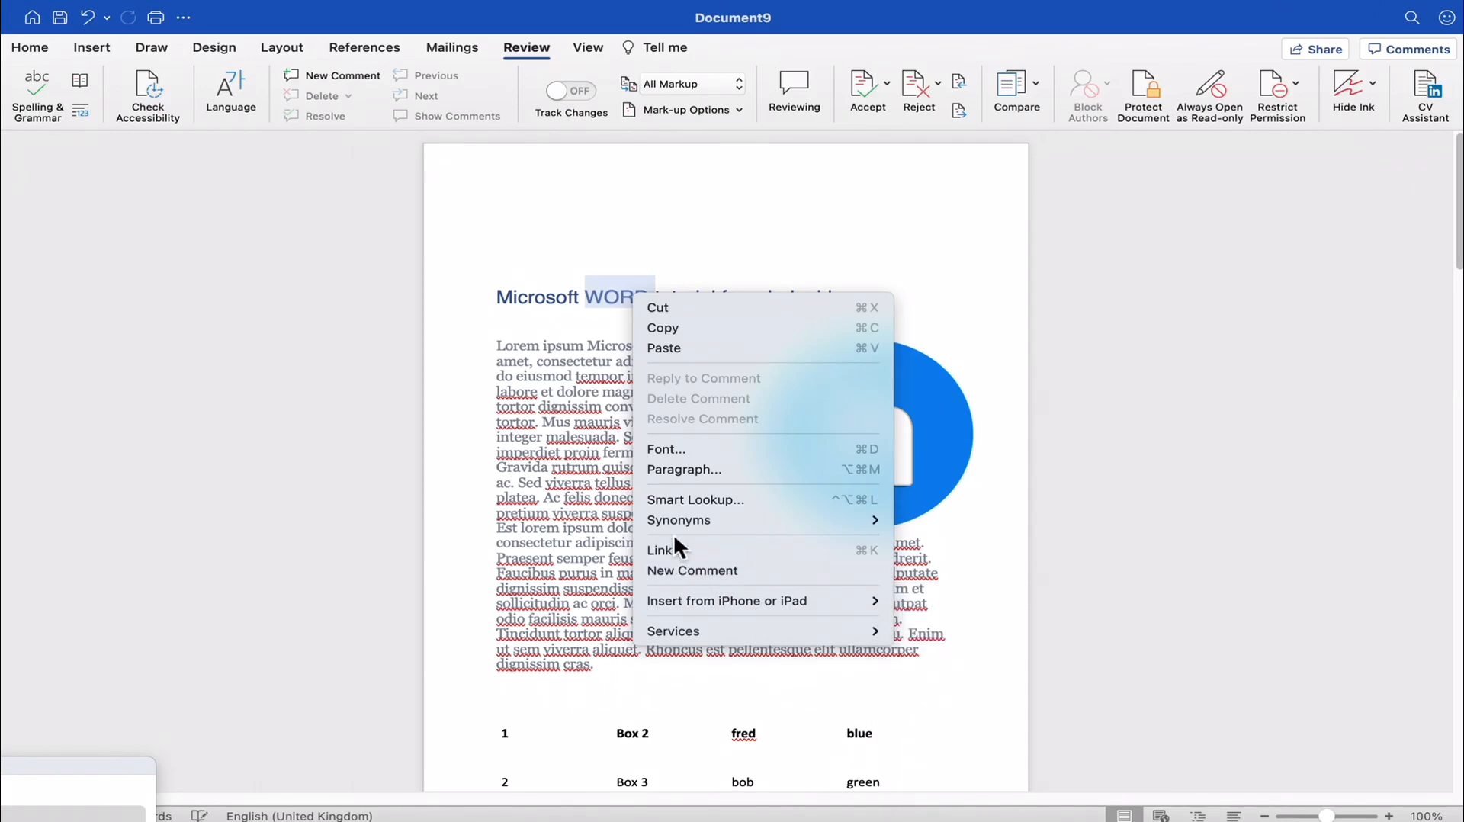
{"action": "left_click", "coordinate": [580, 350]}
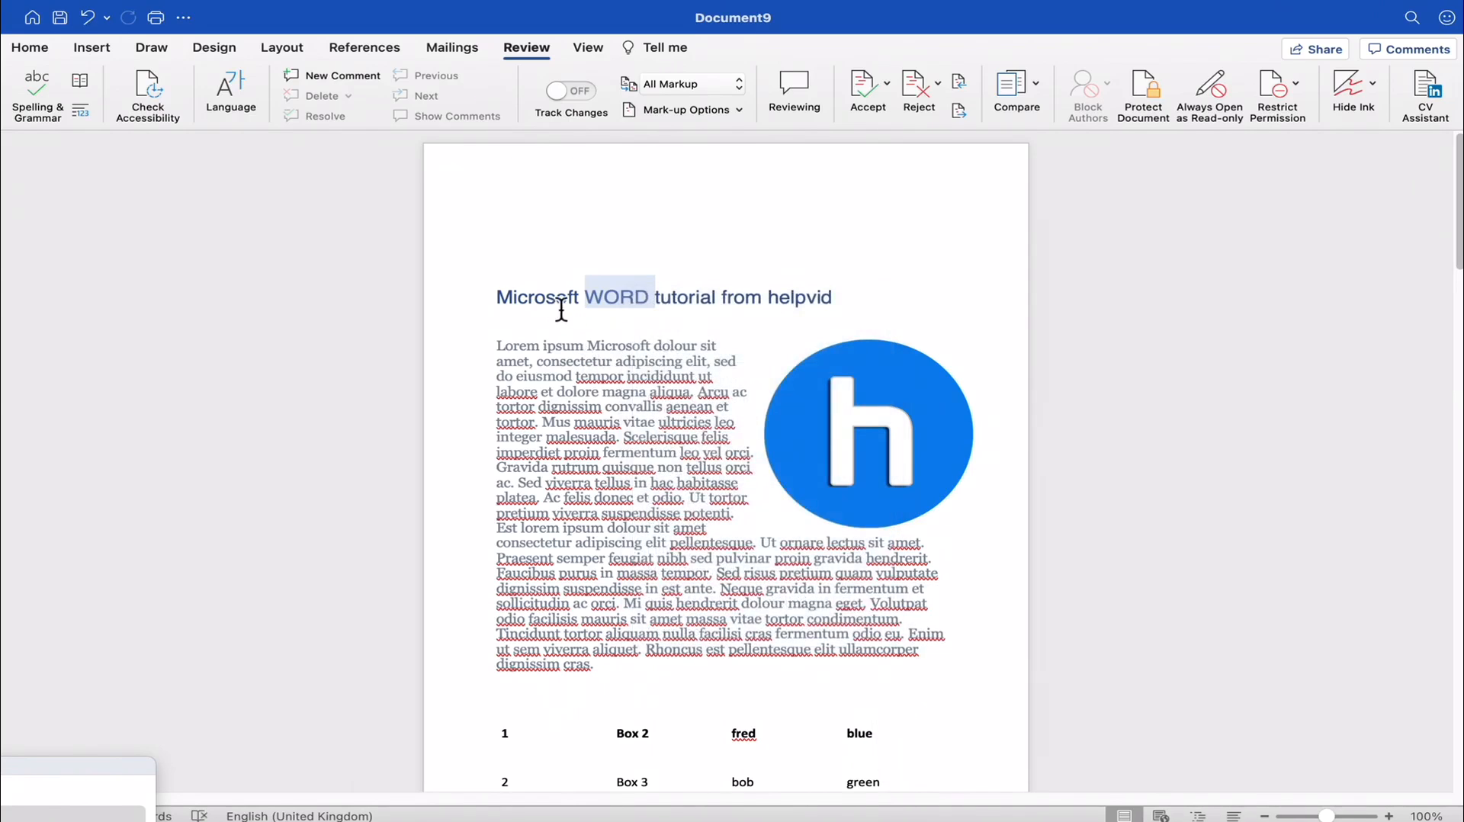
{"action": "right_click", "coordinate": [686, 301]}
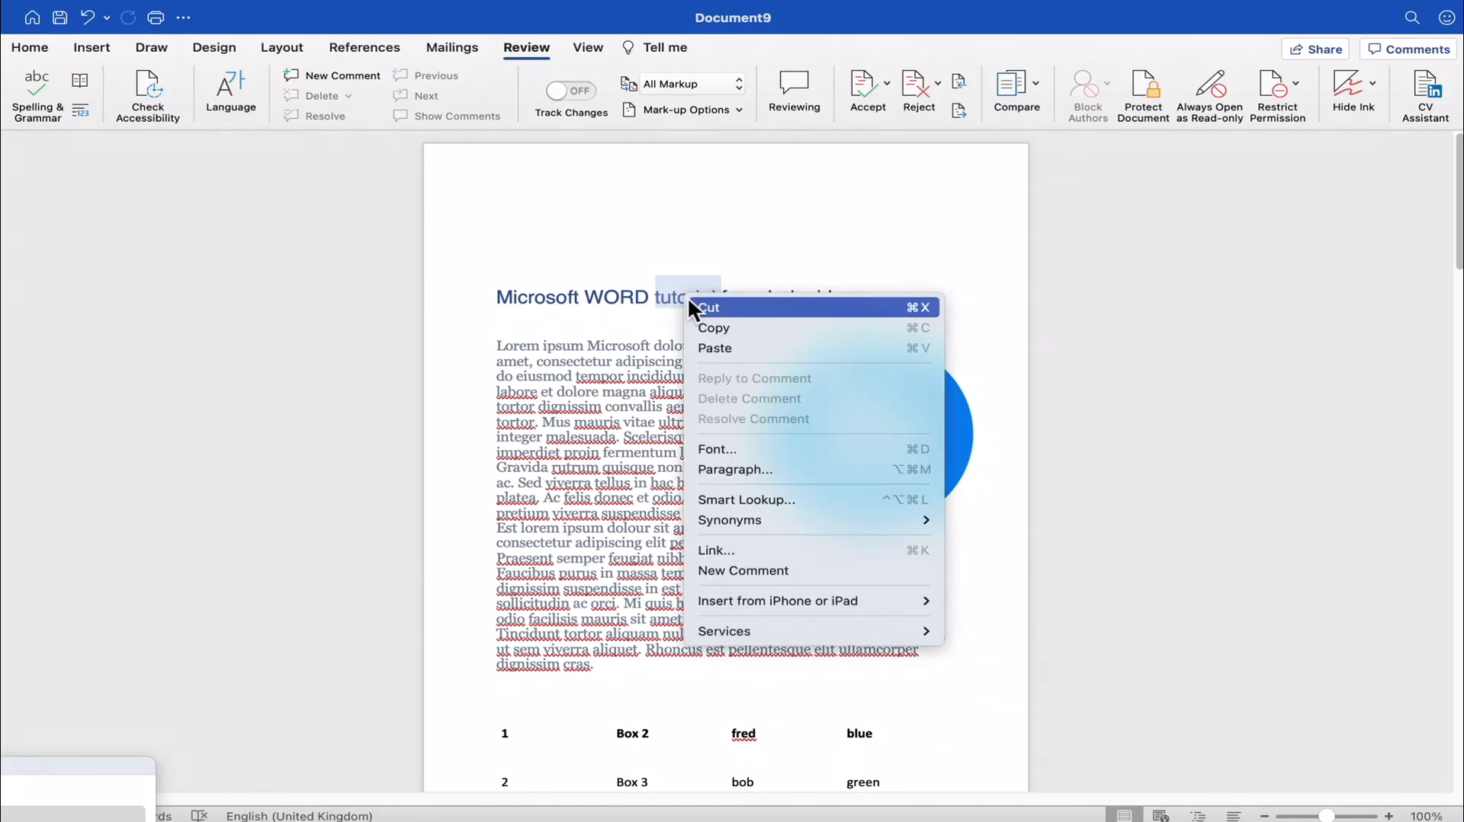
{"action": "left_click", "coordinate": [761, 499]}
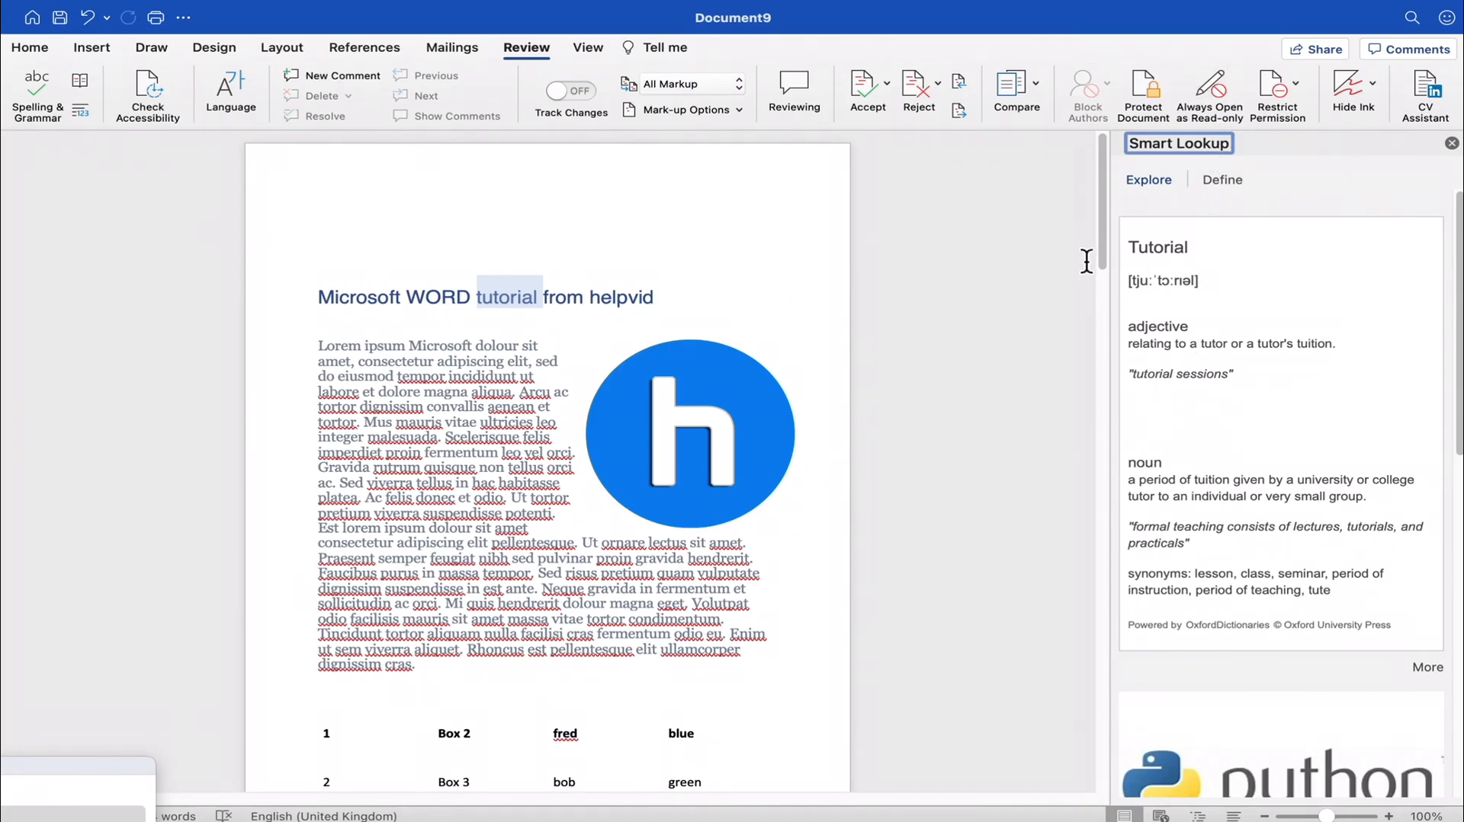
- Close the Smart Lookup results and change the page orientation to Landscape
{"action": "left_click", "coordinate": [1452, 145]}
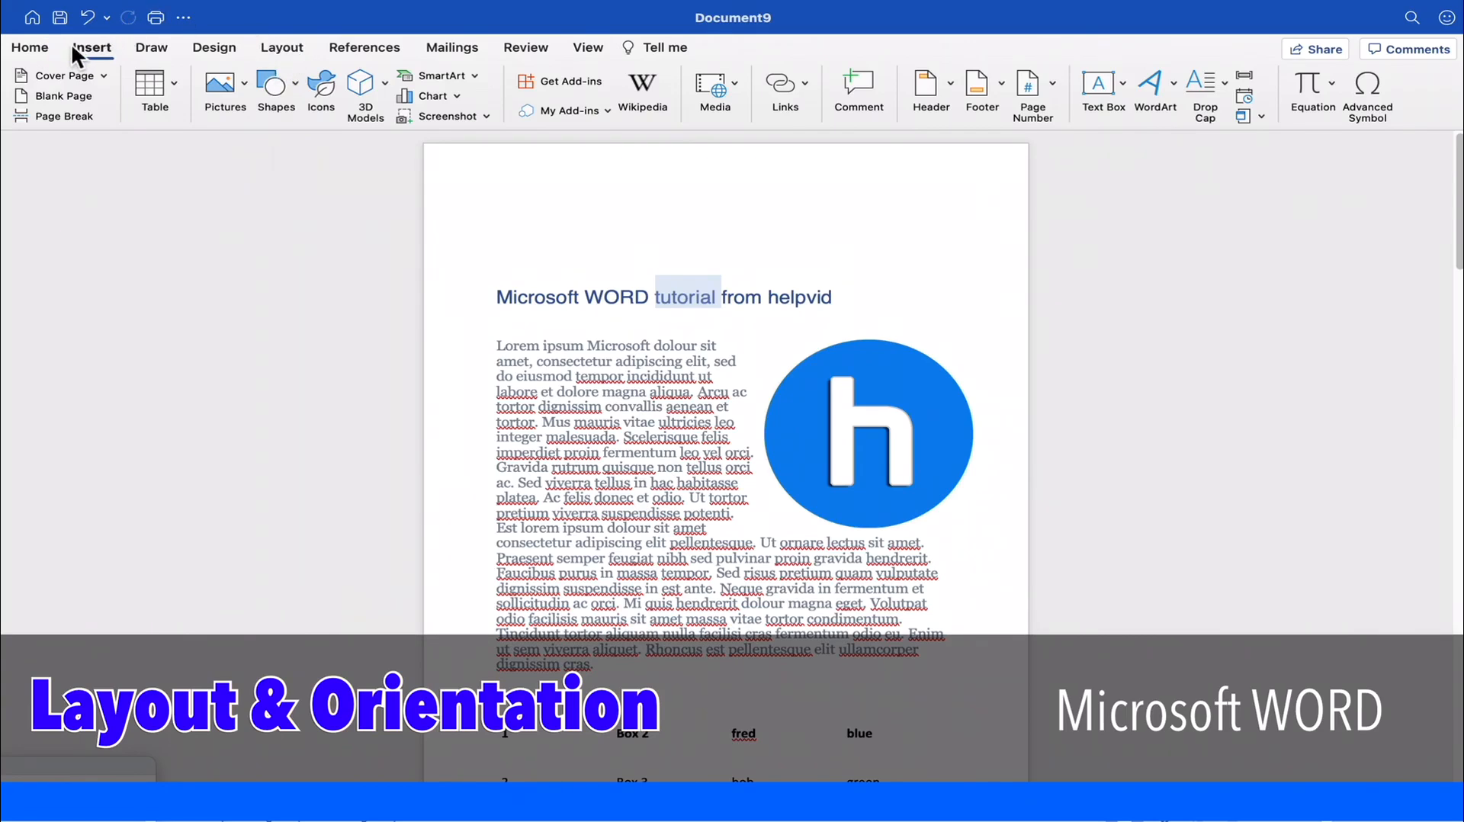
{"action": "left_click", "coordinate": [288, 49]}
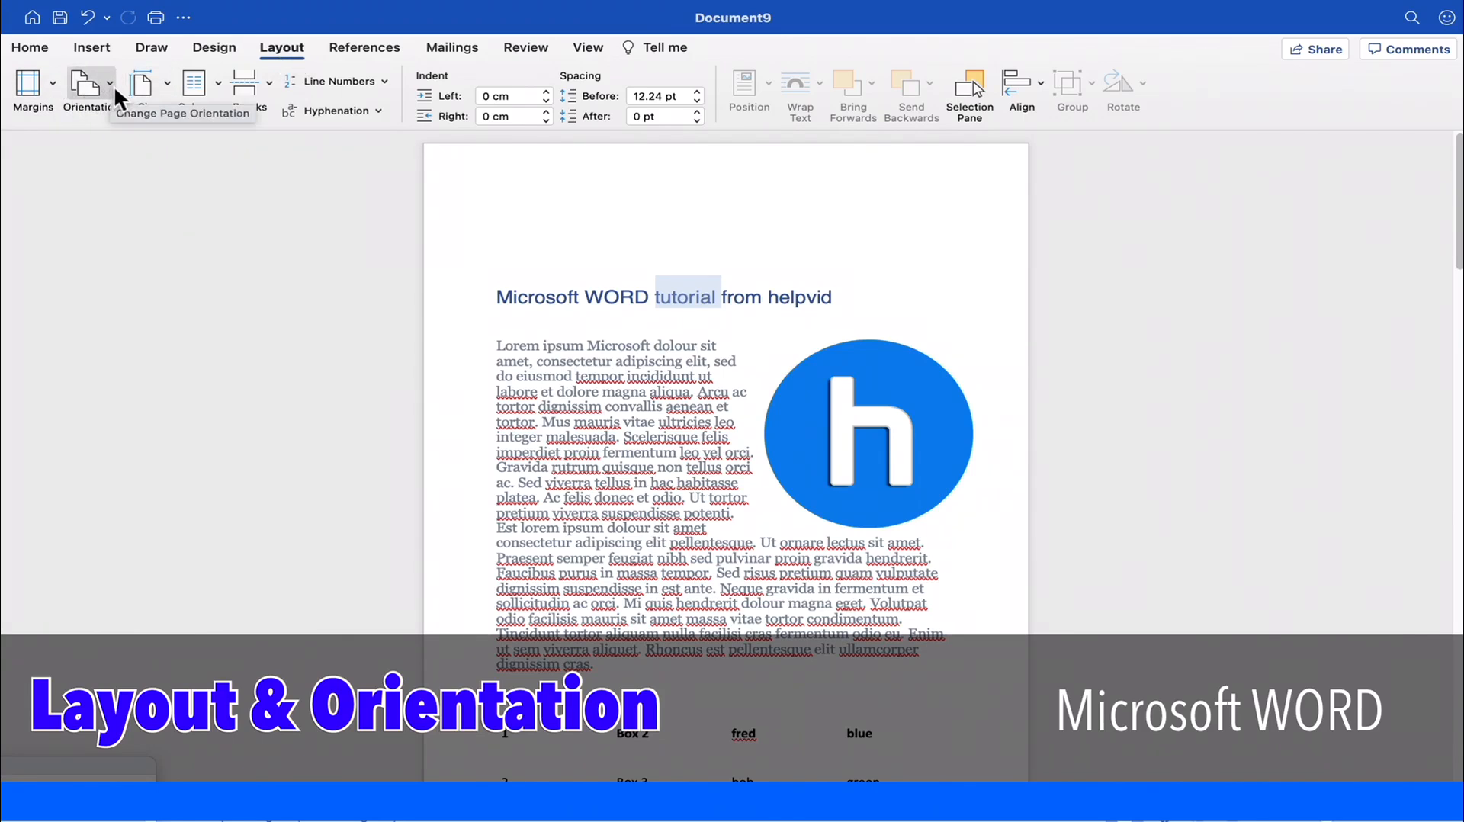
{"action": "left_click", "coordinate": [112, 84]}
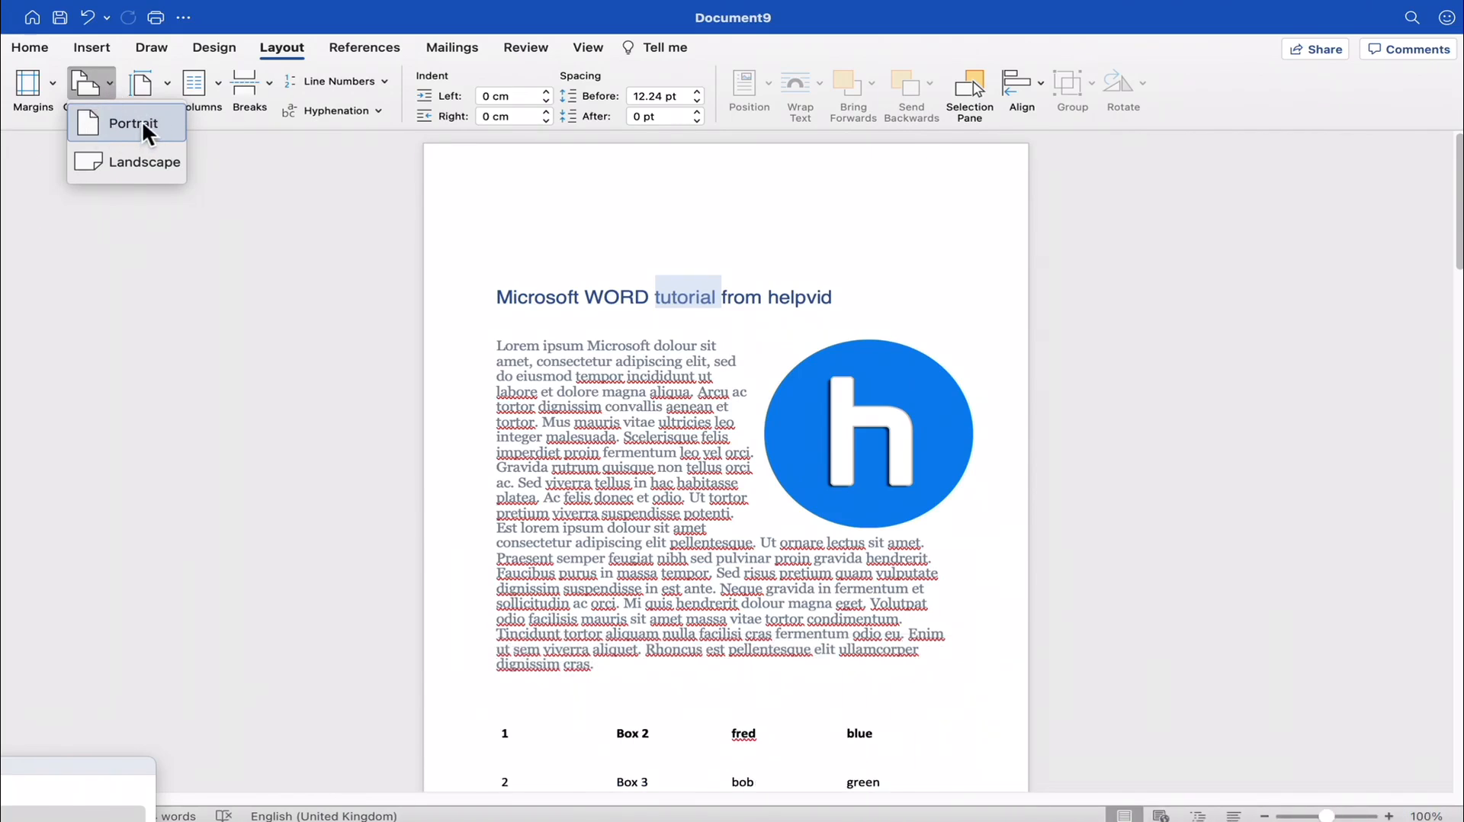
{"action": "left_click", "coordinate": [139, 163]}
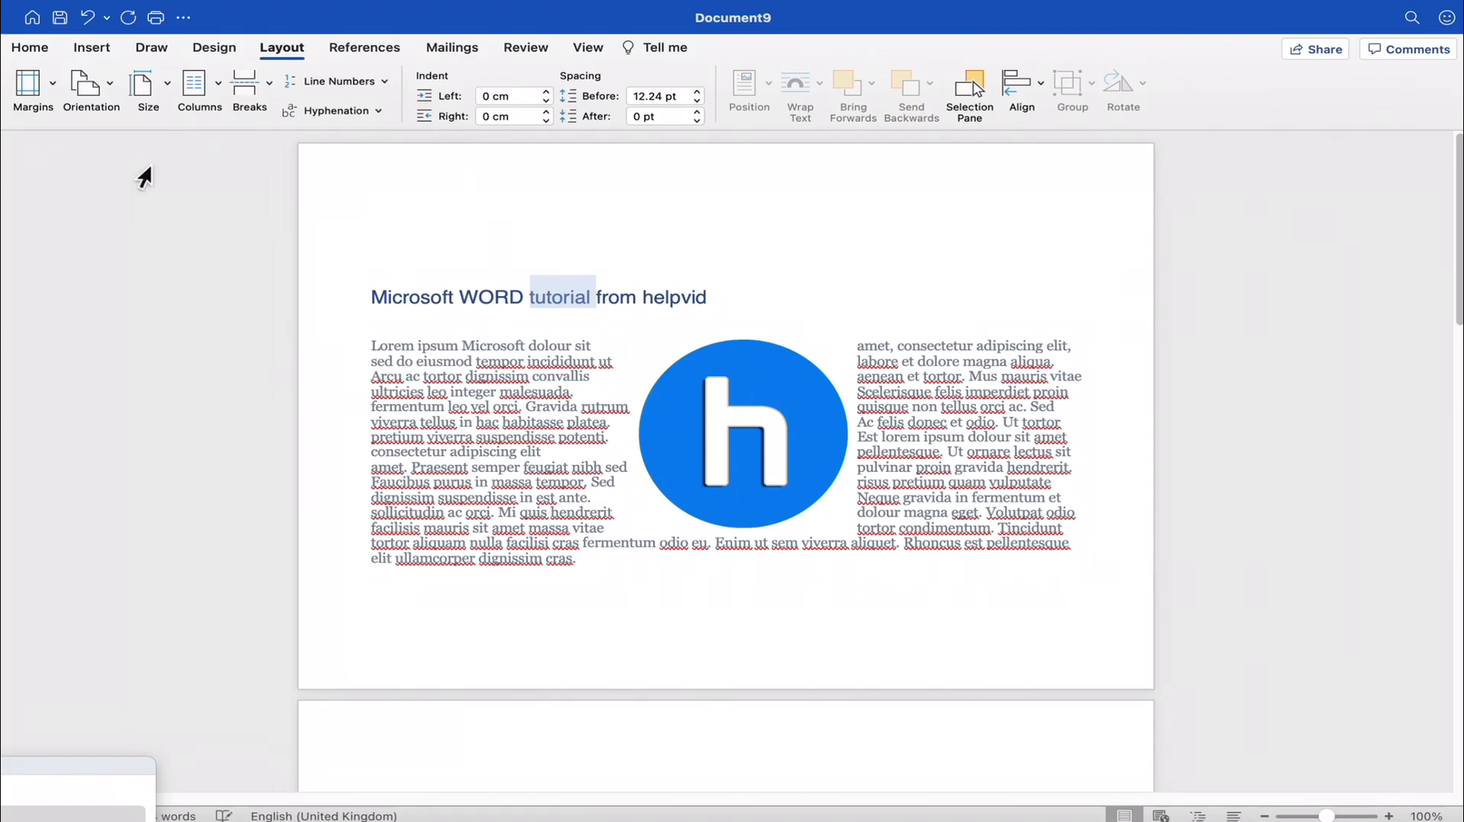
- Move the round logo picture to the right side of the first paragraph and review the landscape pages through to the last one
{"action": "left_click", "coordinate": [535, 379]}
{"action": "scroll", "coordinate": [556, 404], "scroll_direction": "down", "scroll_amount": 3}
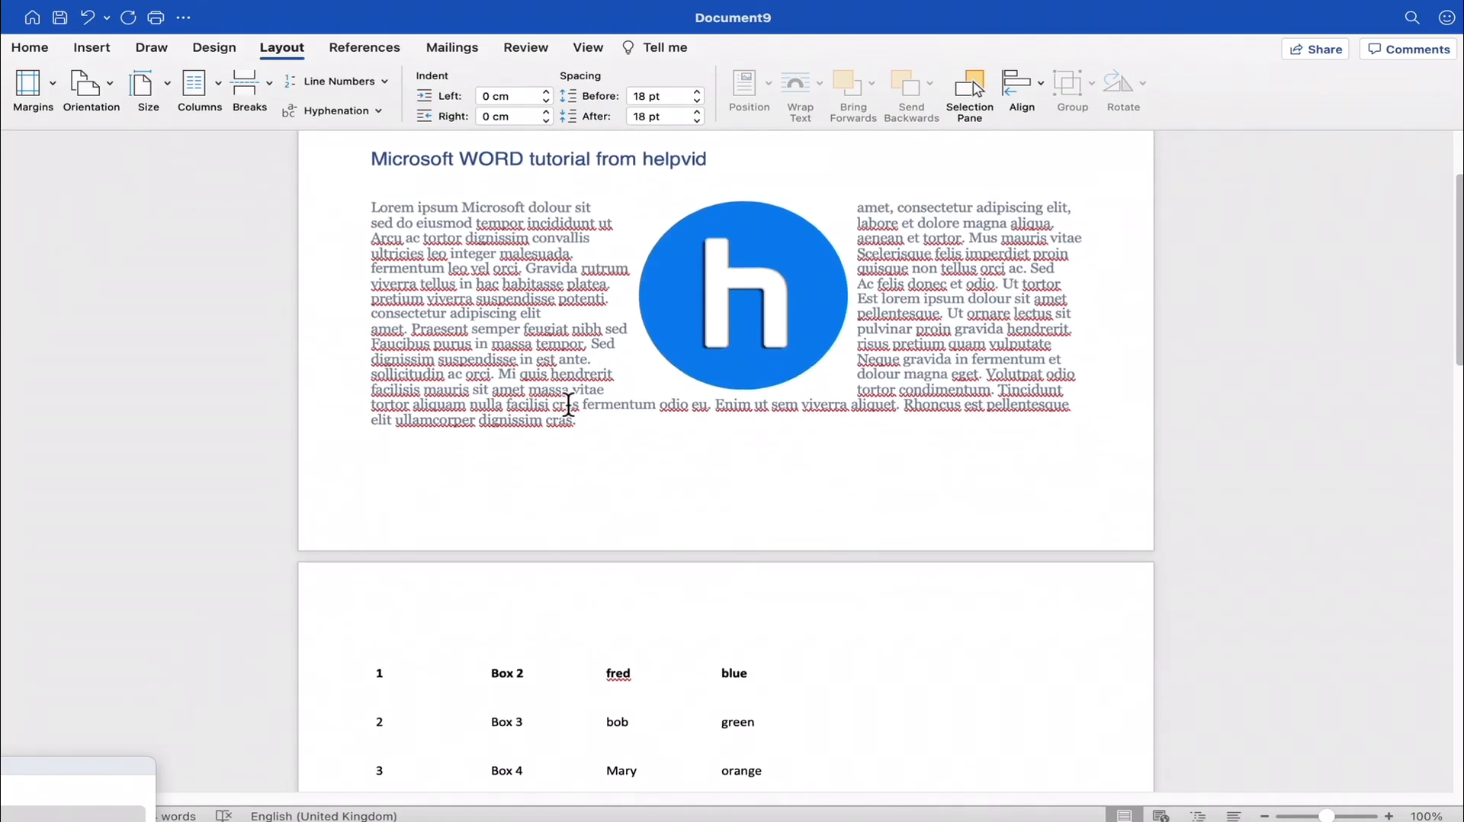
{"action": "scroll", "coordinate": [568, 423], "scroll_direction": "up", "scroll_amount": 3}
{"action": "scroll", "coordinate": [569, 430], "scroll_direction": "down", "scroll_amount": 10}
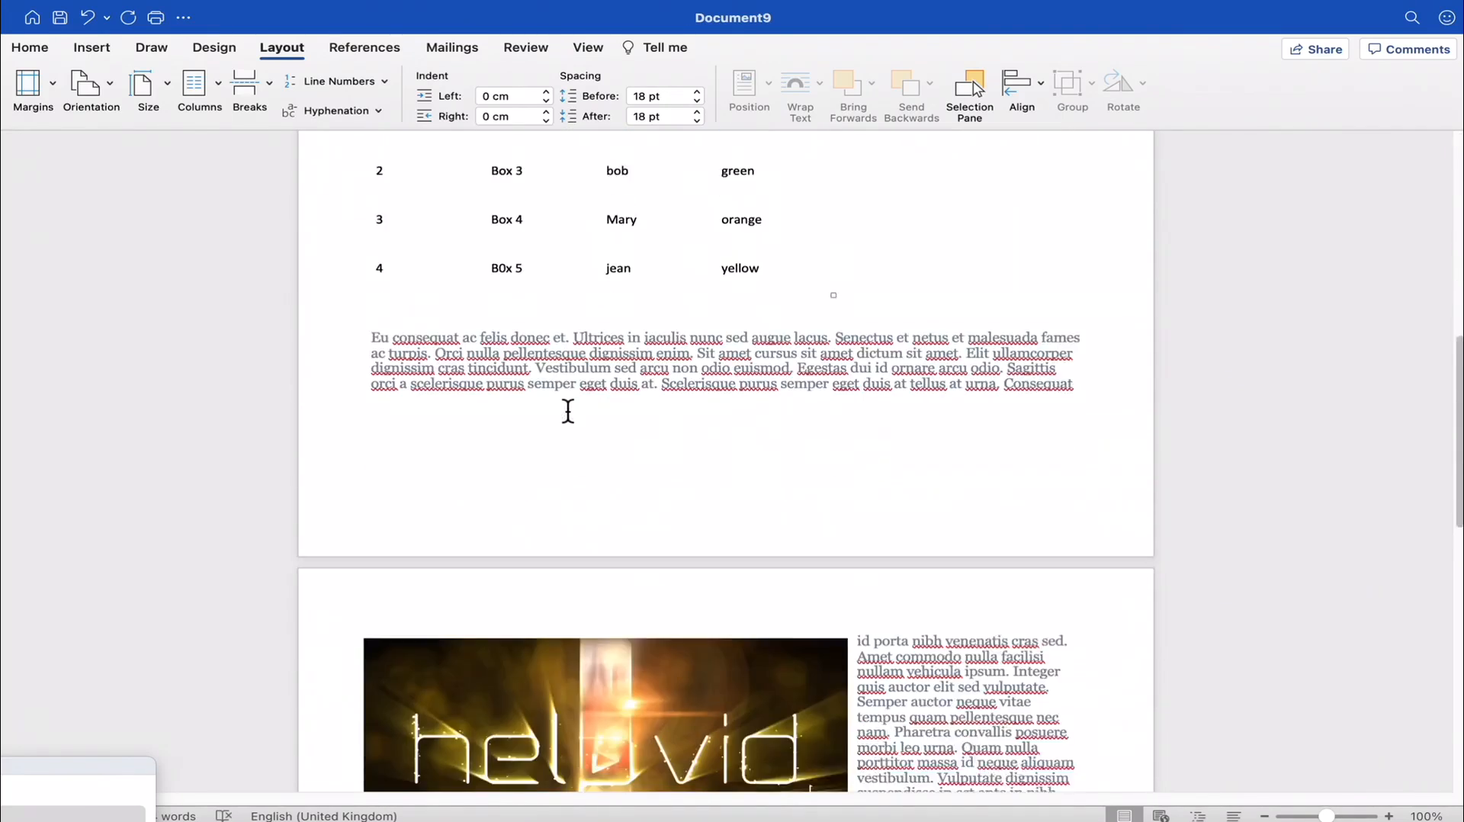
{"action": "scroll", "coordinate": [558, 419], "scroll_direction": "up", "scroll_amount": 10}
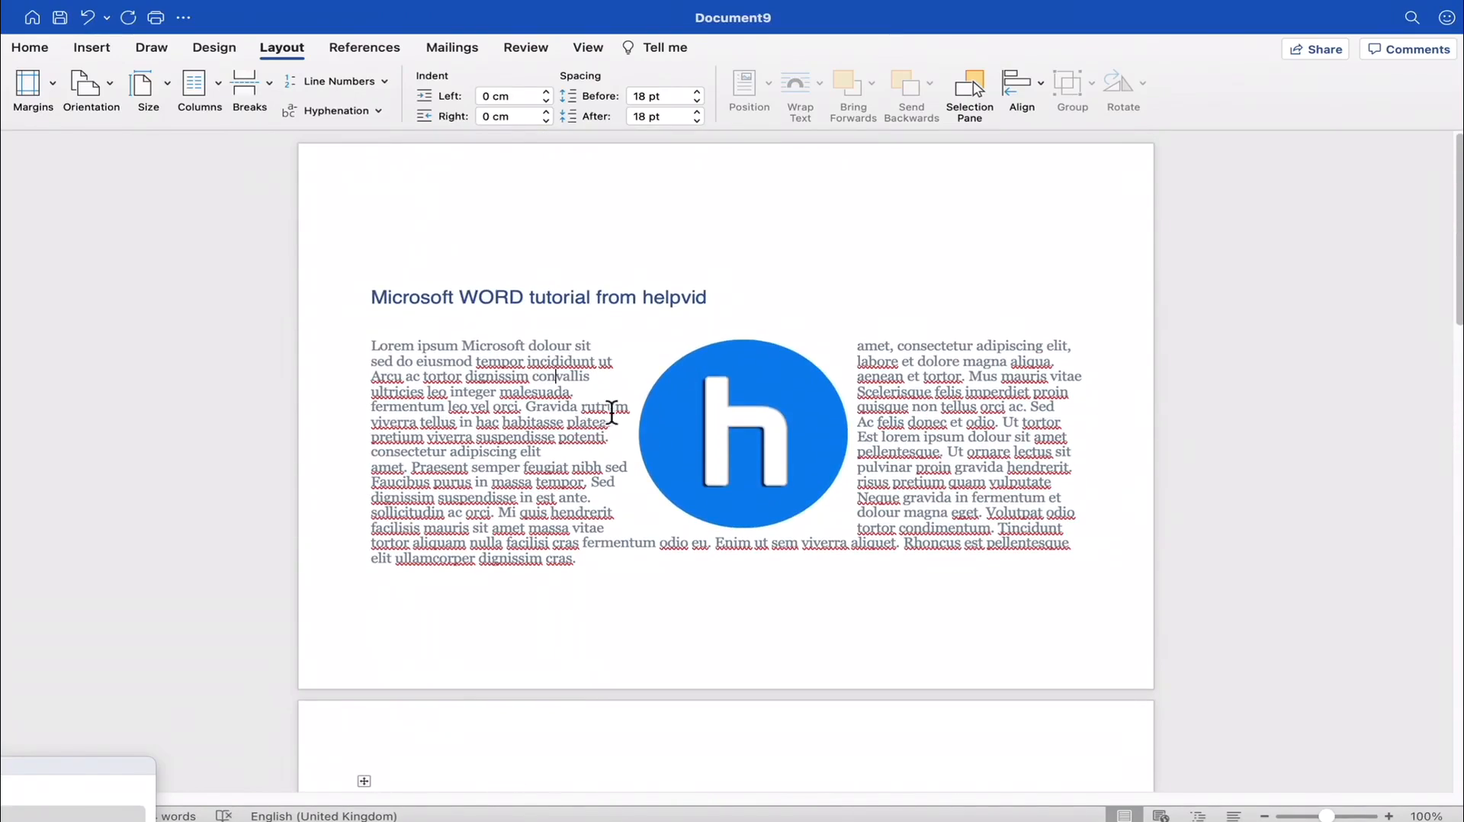
{"action": "left_click_drag", "start_coordinate": [734, 427], "coordinate": [987, 453]}
{"action": "scroll", "coordinate": [710, 467], "scroll_direction": "down", "scroll_amount": 15}
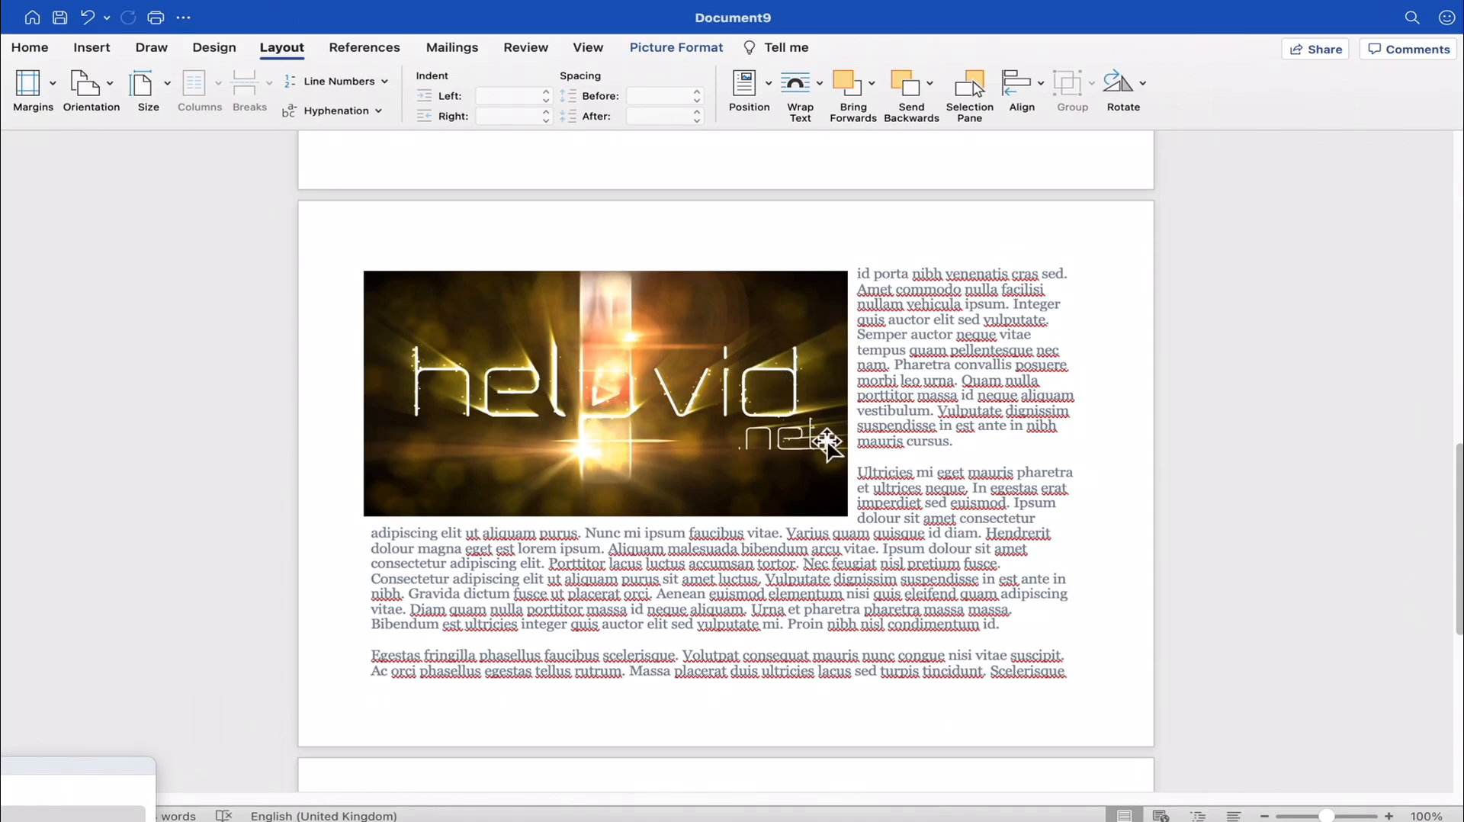
{"action": "left_click", "coordinate": [1014, 462]}
{"action": "scroll", "coordinate": [907, 469], "scroll_direction": "down", "scroll_amount": 6}
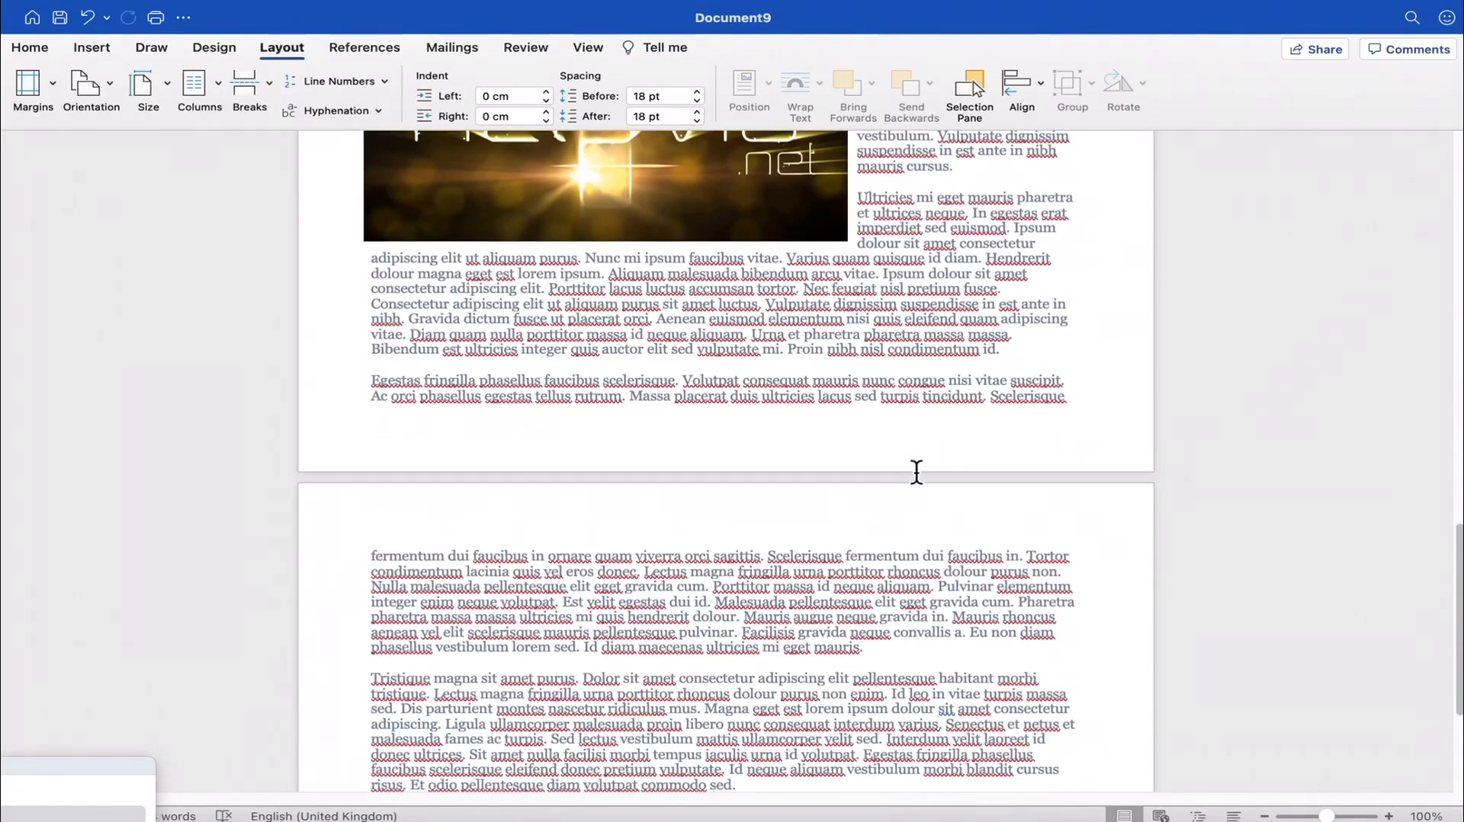
{"action": "scroll", "coordinate": [894, 444], "scroll_direction": "down", "scroll_amount": 2}
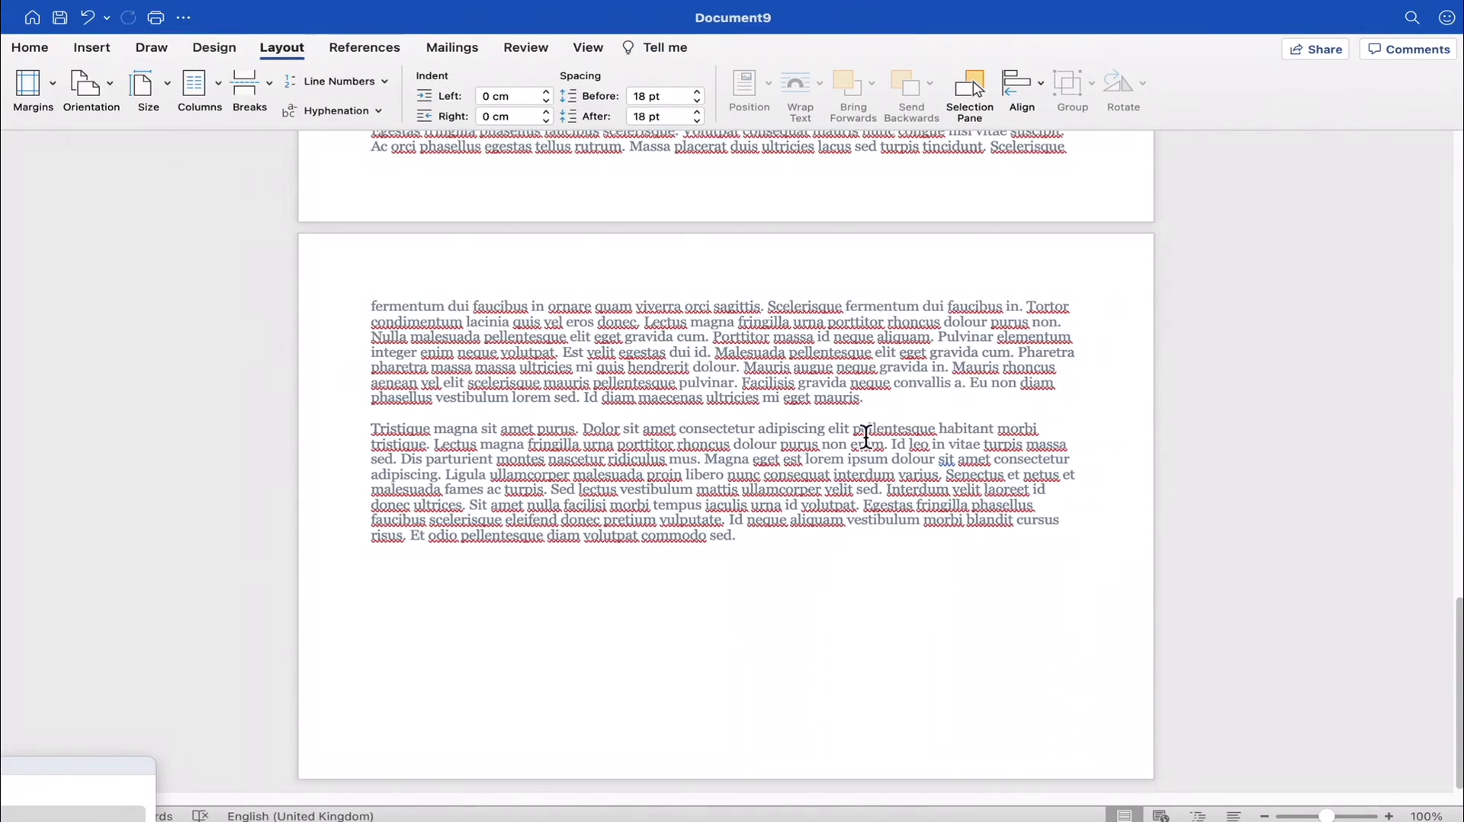
{"action": "scroll", "coordinate": [866, 436], "scroll_direction": "up", "scroll_amount": 20}
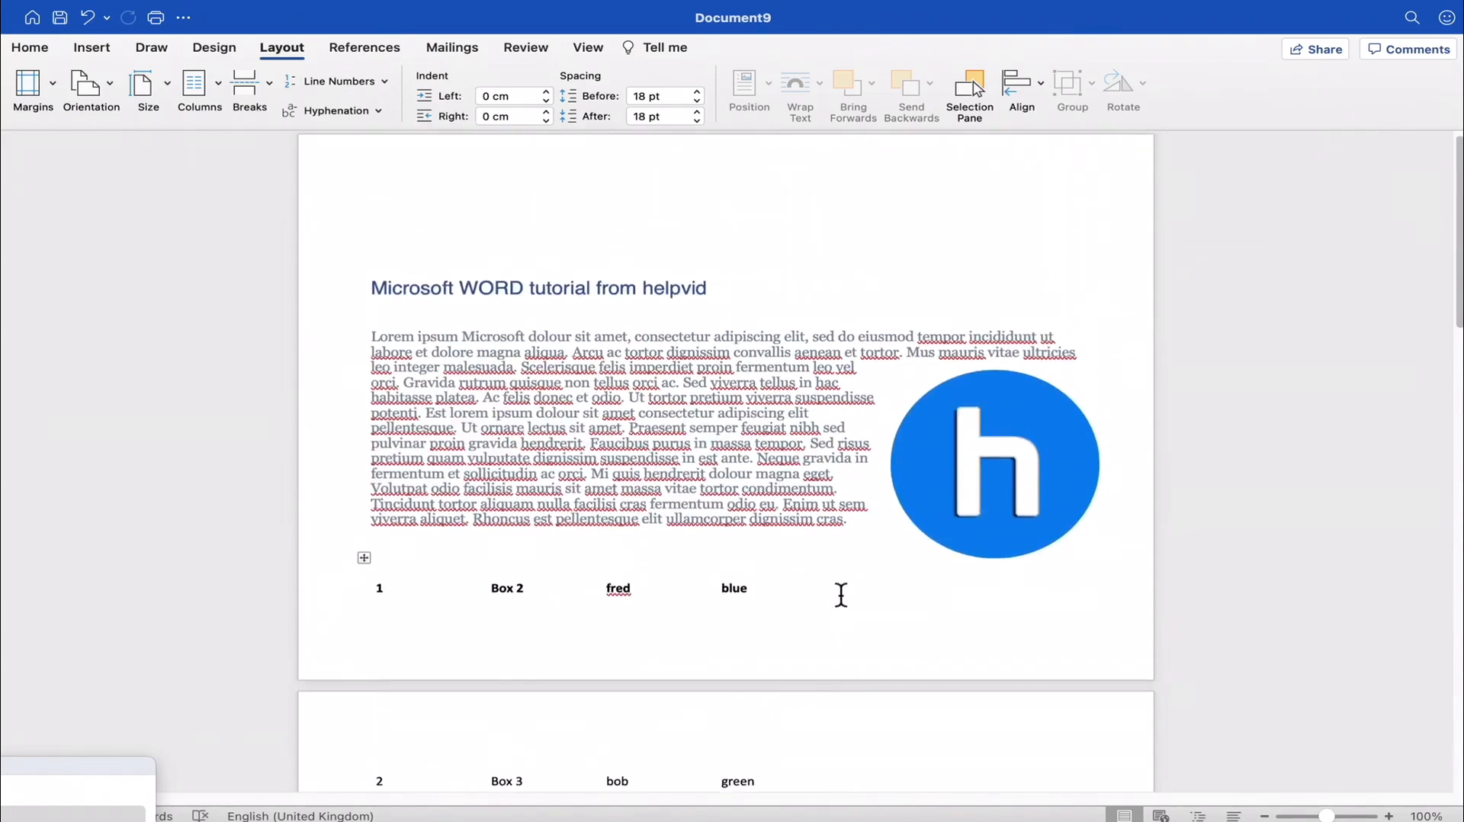
- Look through the available paper sizes and choose A4 for the document
{"action": "left_click", "coordinate": [176, 90]}
{"action": "left_click", "coordinate": [175, 90]}
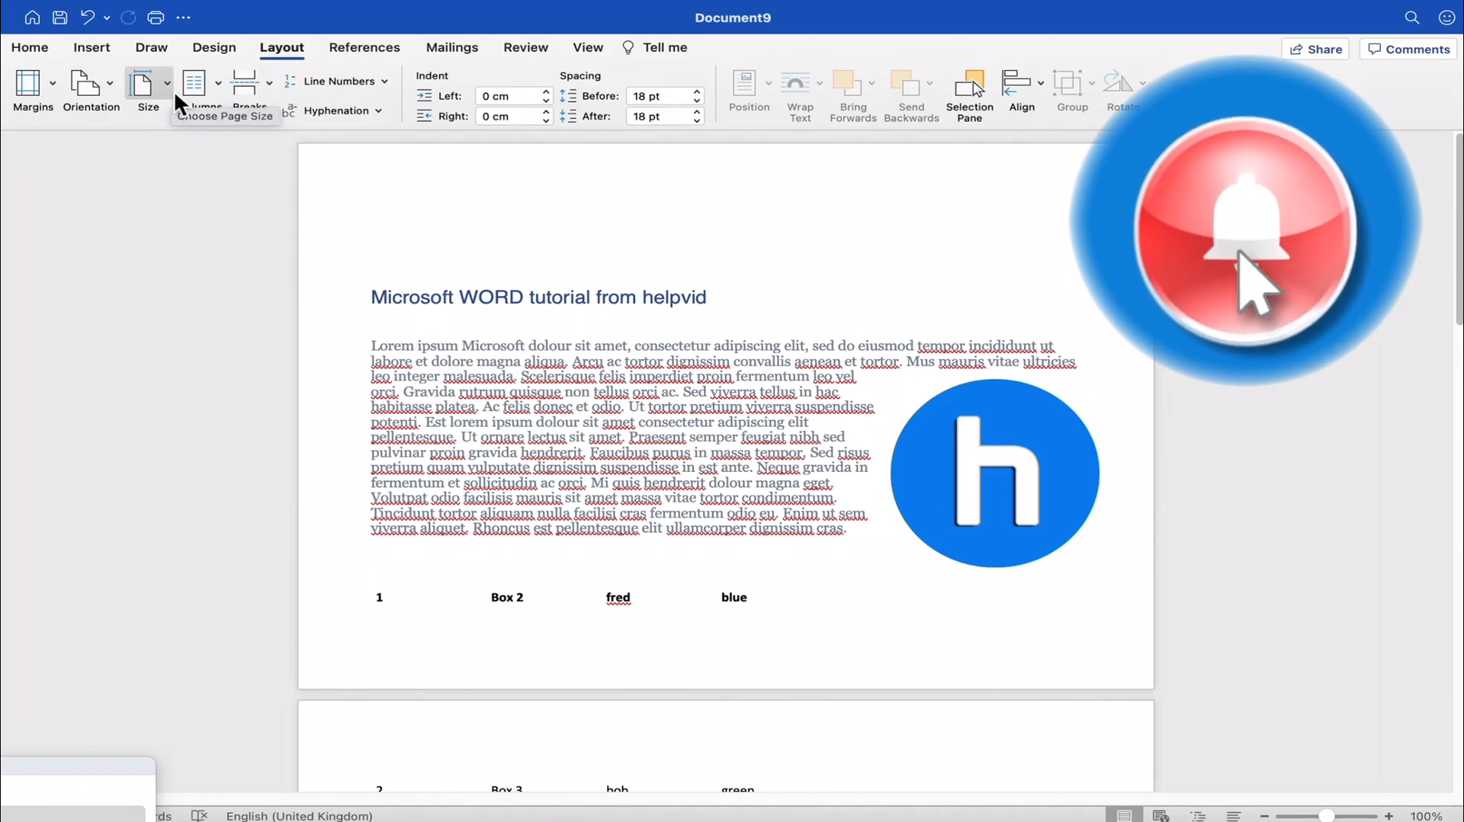
{"action": "left_click", "coordinate": [166, 84]}
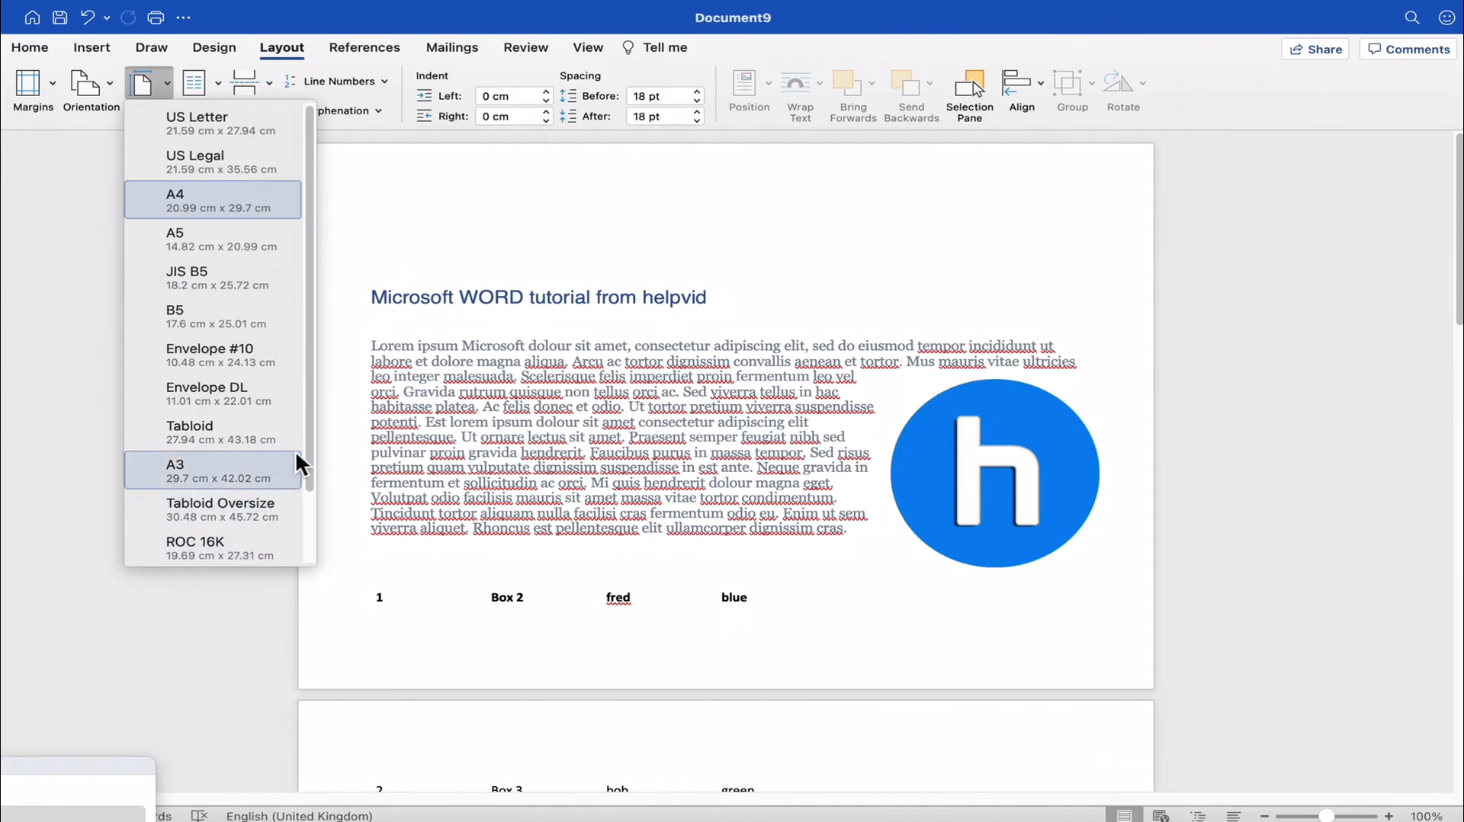
{"action": "left_click_drag", "start_coordinate": [308, 449], "coordinate": [309, 526]}
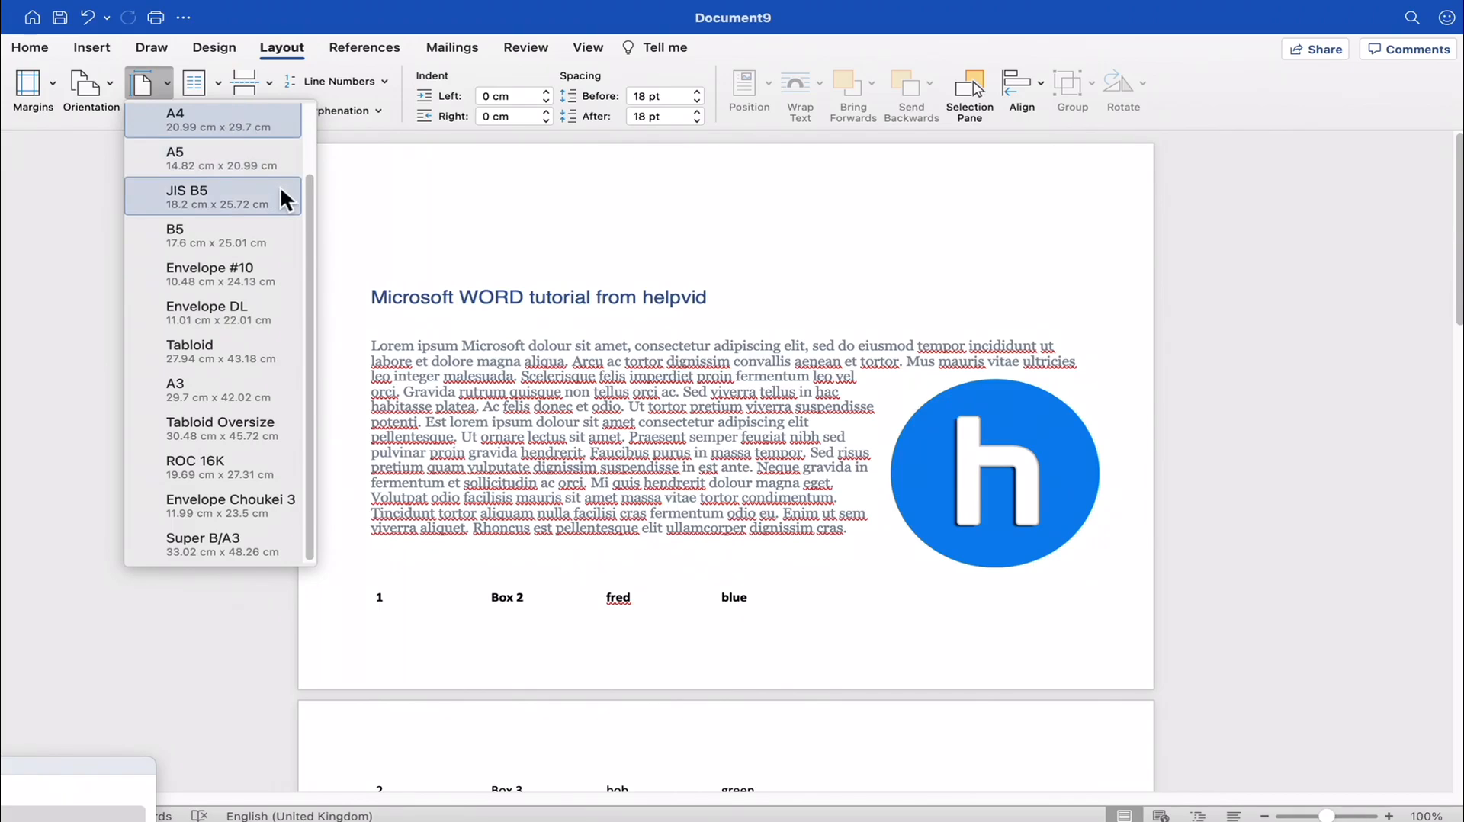
{"action": "left_click_drag", "start_coordinate": [307, 197], "coordinate": [268, 137]}
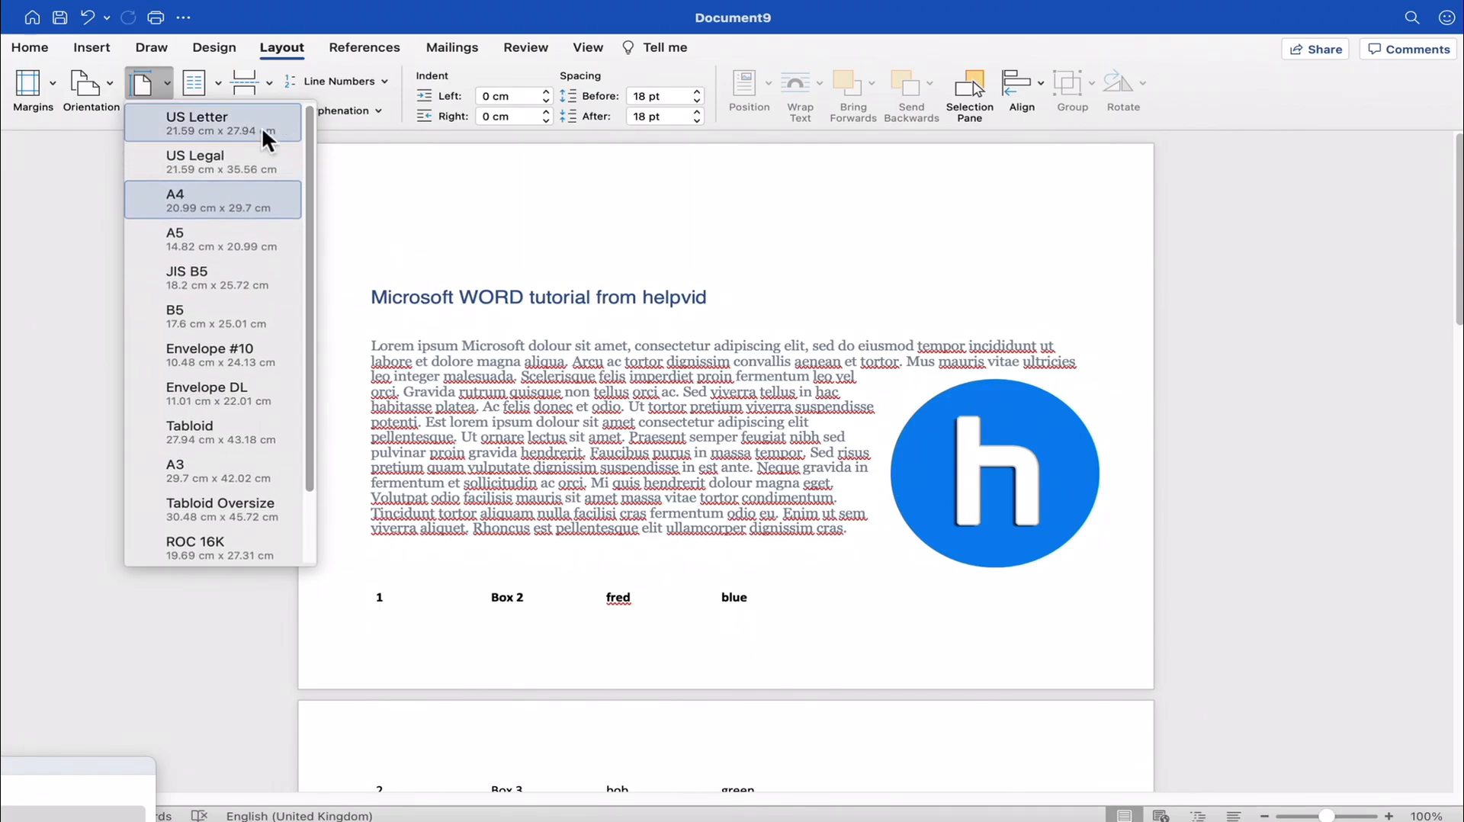
{"action": "left_click", "coordinate": [207, 200]}
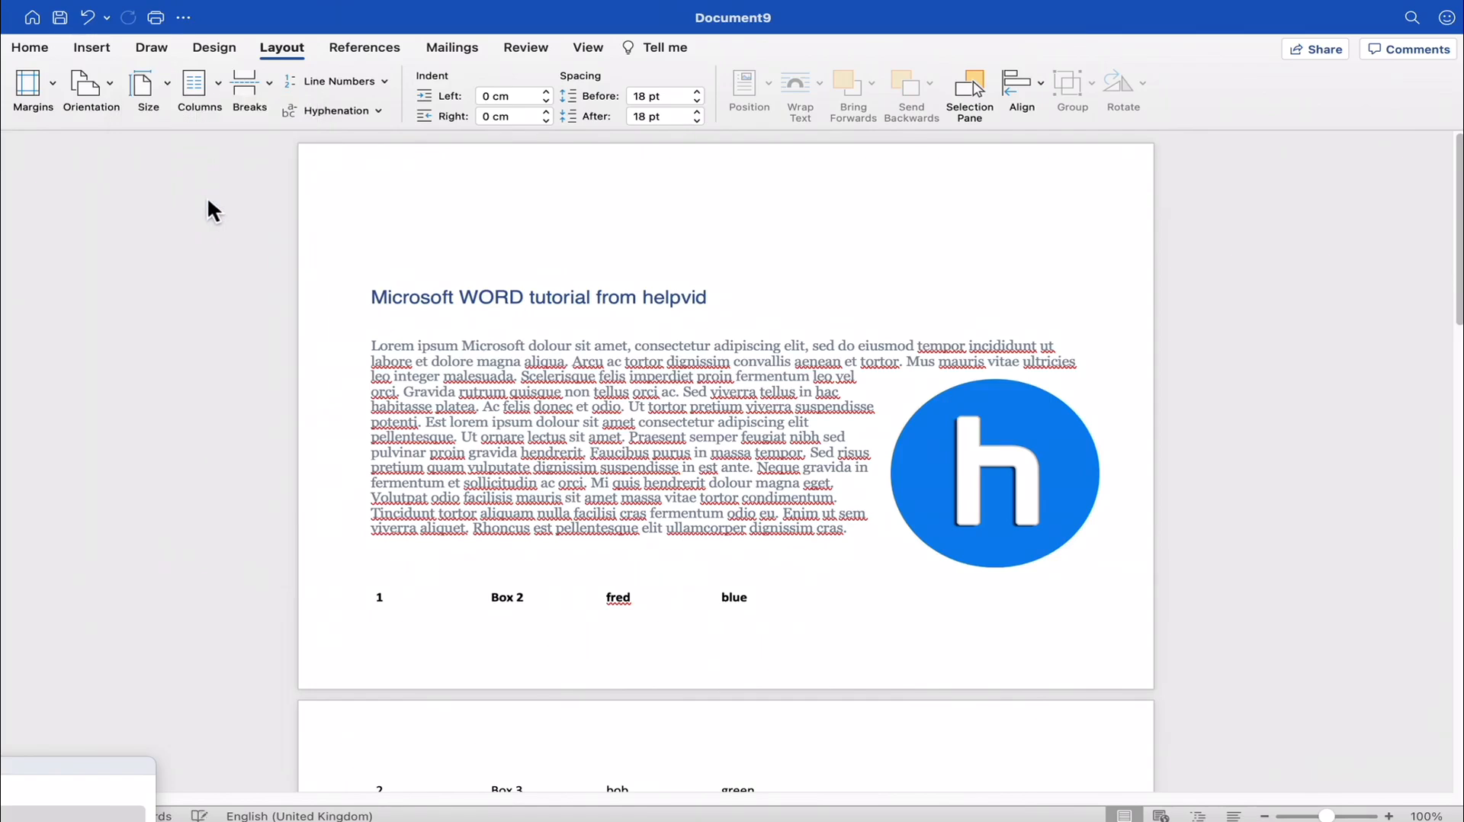
- Examine the layout of the A4 landscape pages, including the heading and first paragraph on the first page
{"action": "scroll", "coordinate": [408, 349], "scroll_direction": "down", "scroll_amount": 10}
{"action": "left_click", "coordinate": [519, 342]}
{"action": "scroll", "coordinate": [503, 374], "scroll_direction": "down", "scroll_amount": 2}
{"action": "scroll", "coordinate": [488, 395], "scroll_direction": "down", "scroll_amount": 3}
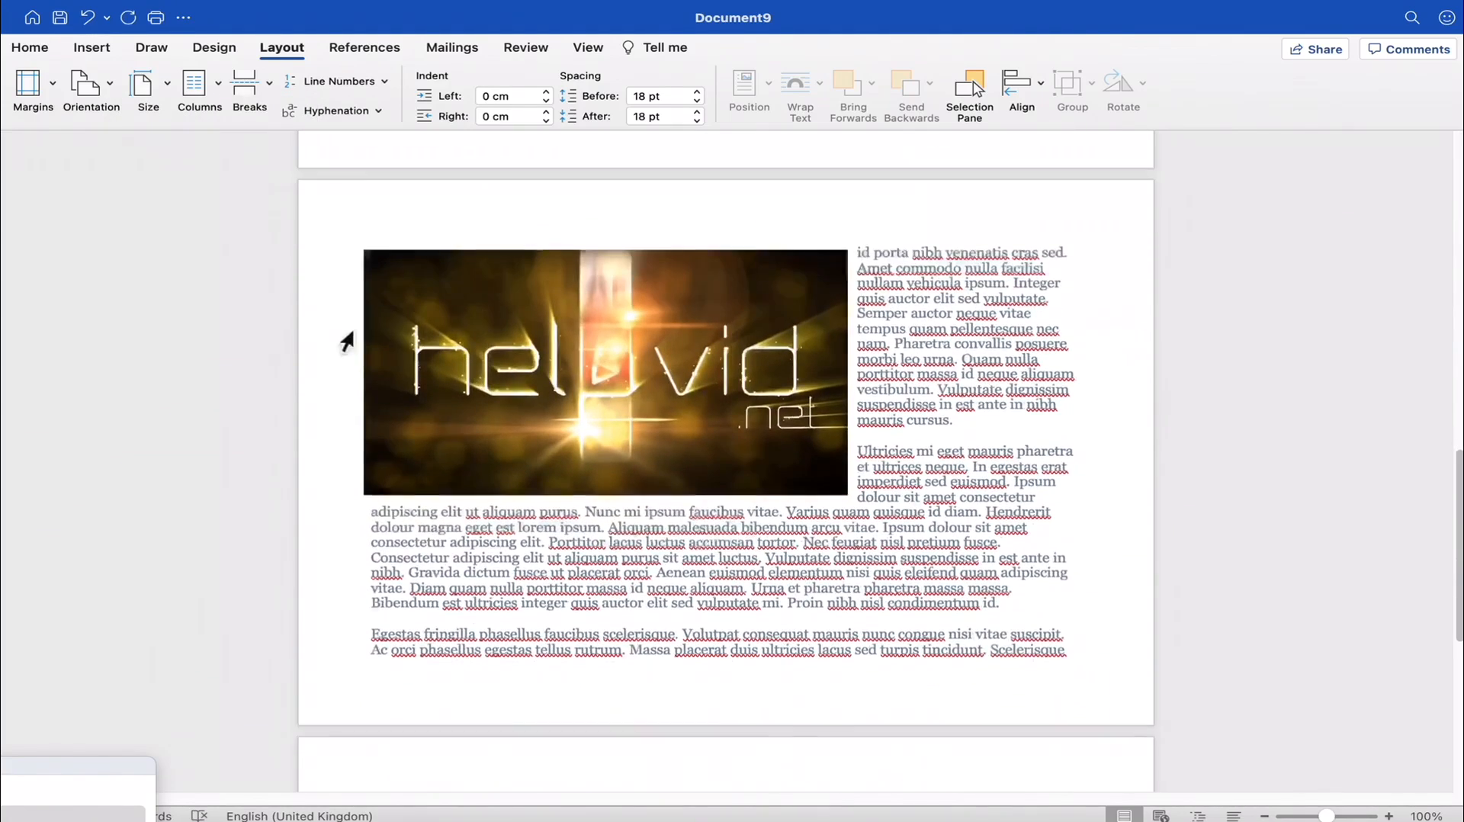
{"action": "scroll", "coordinate": [575, 480], "scroll_direction": "up", "scroll_amount": 12}
{"action": "scroll", "coordinate": [560, 482], "scroll_direction": "up", "scroll_amount": 3}
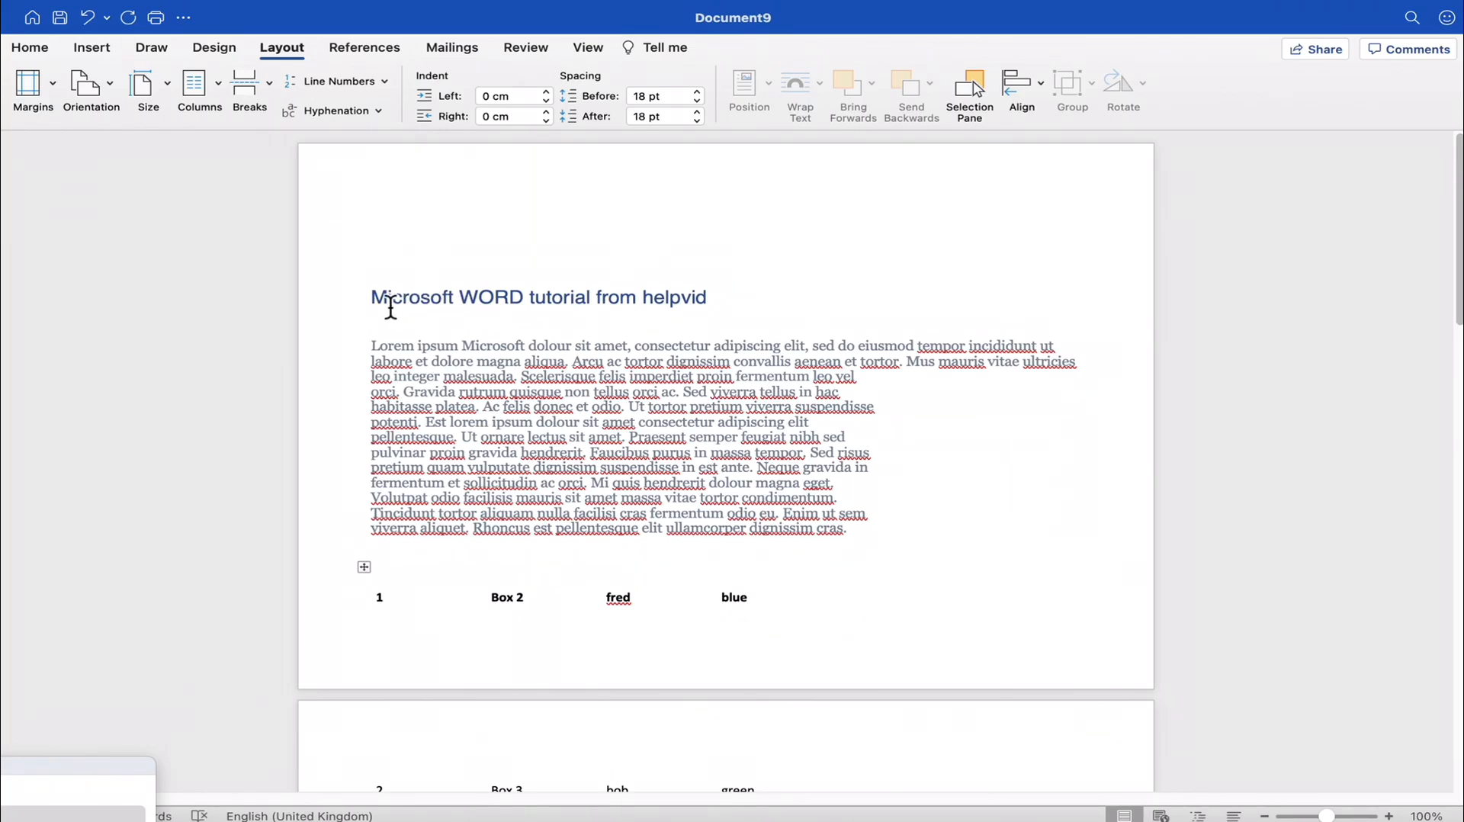
{"action": "left_click_drag", "start_coordinate": [374, 299], "coordinate": [833, 539]}
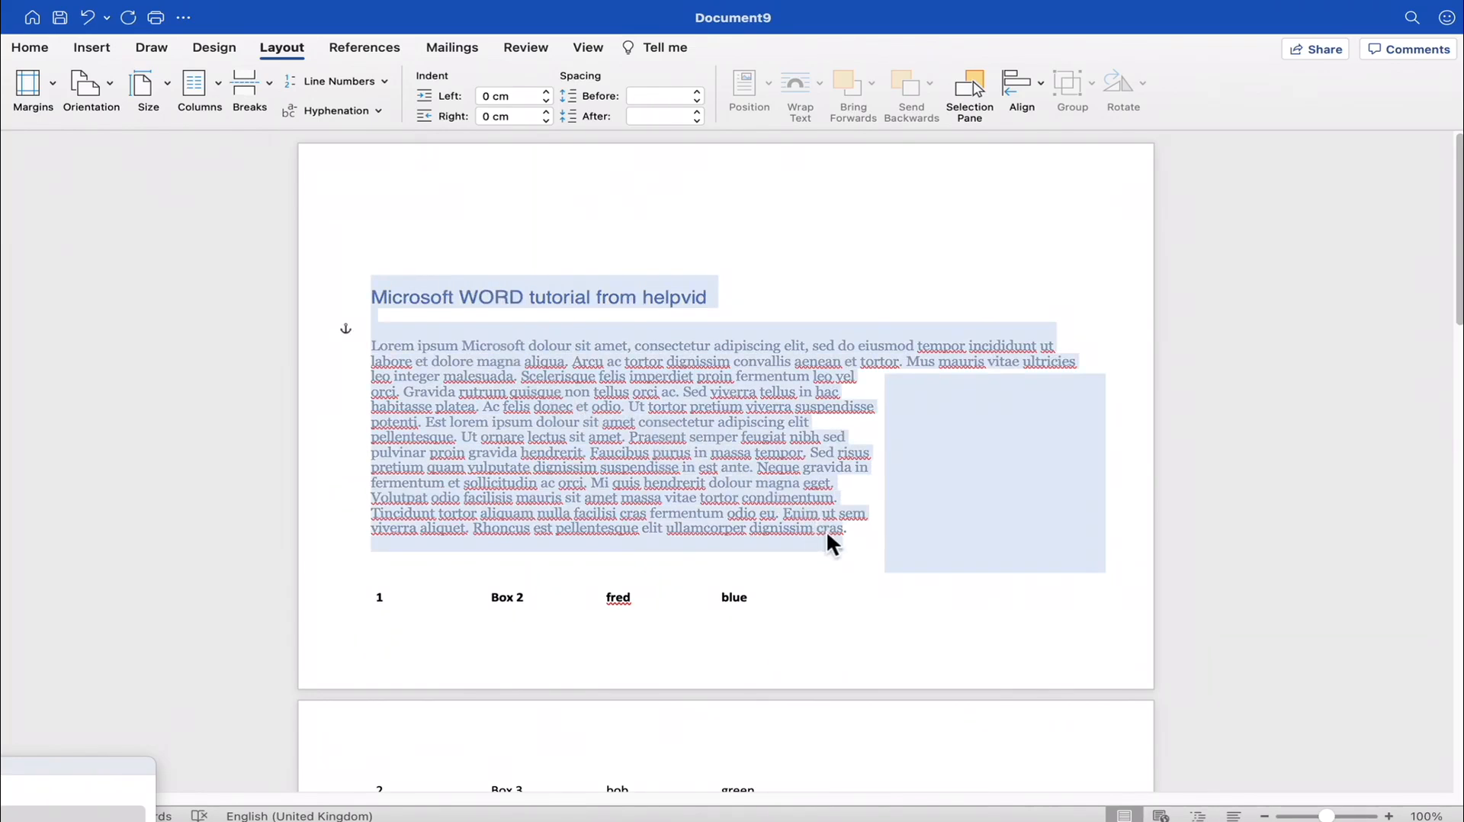
{"action": "left_click", "coordinate": [630, 412]}
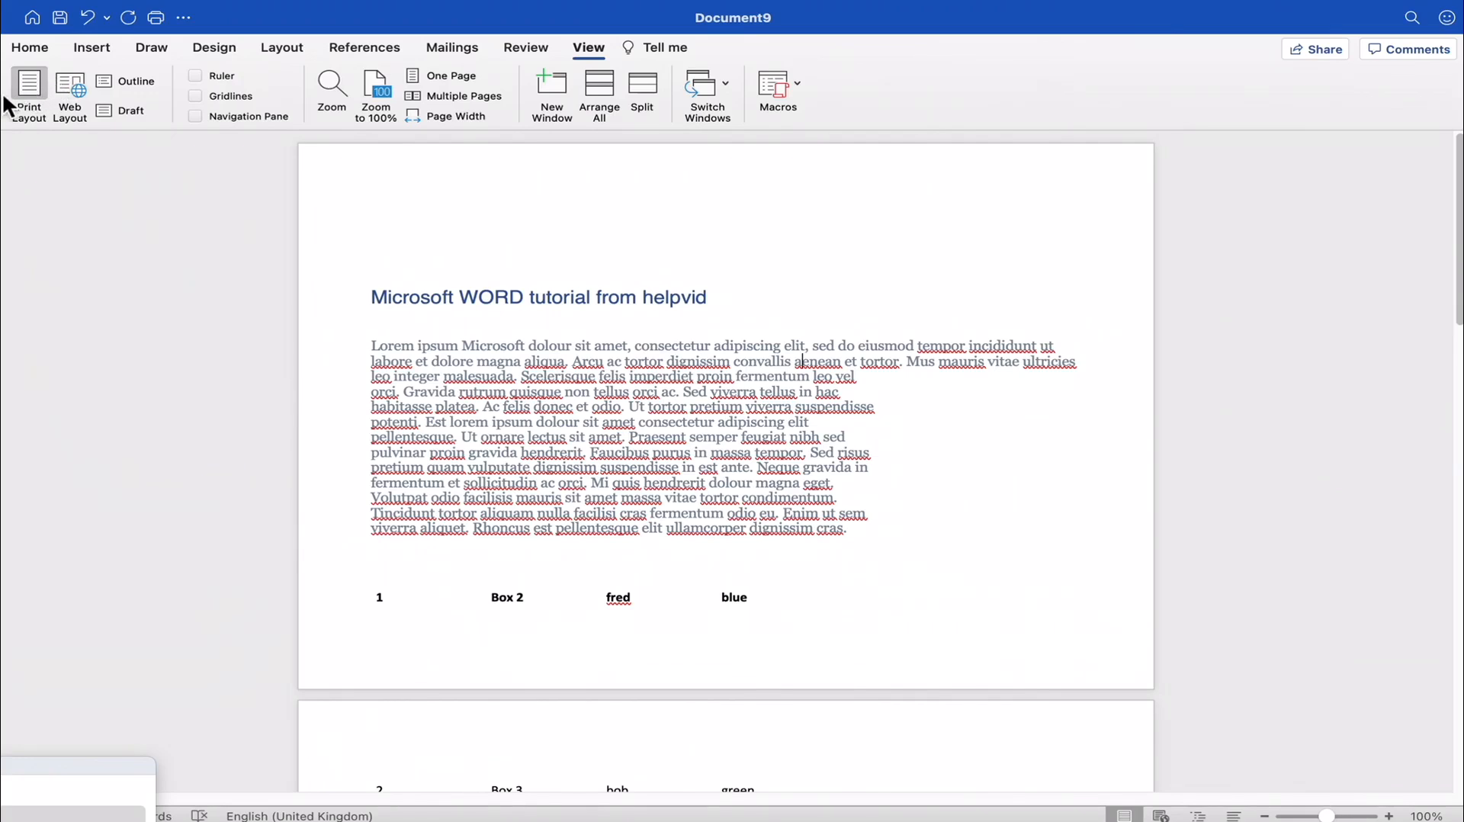
- View the document in Web Layout, look through its content, and return to Print Layout
{"action": "left_click", "coordinate": [278, 47]}
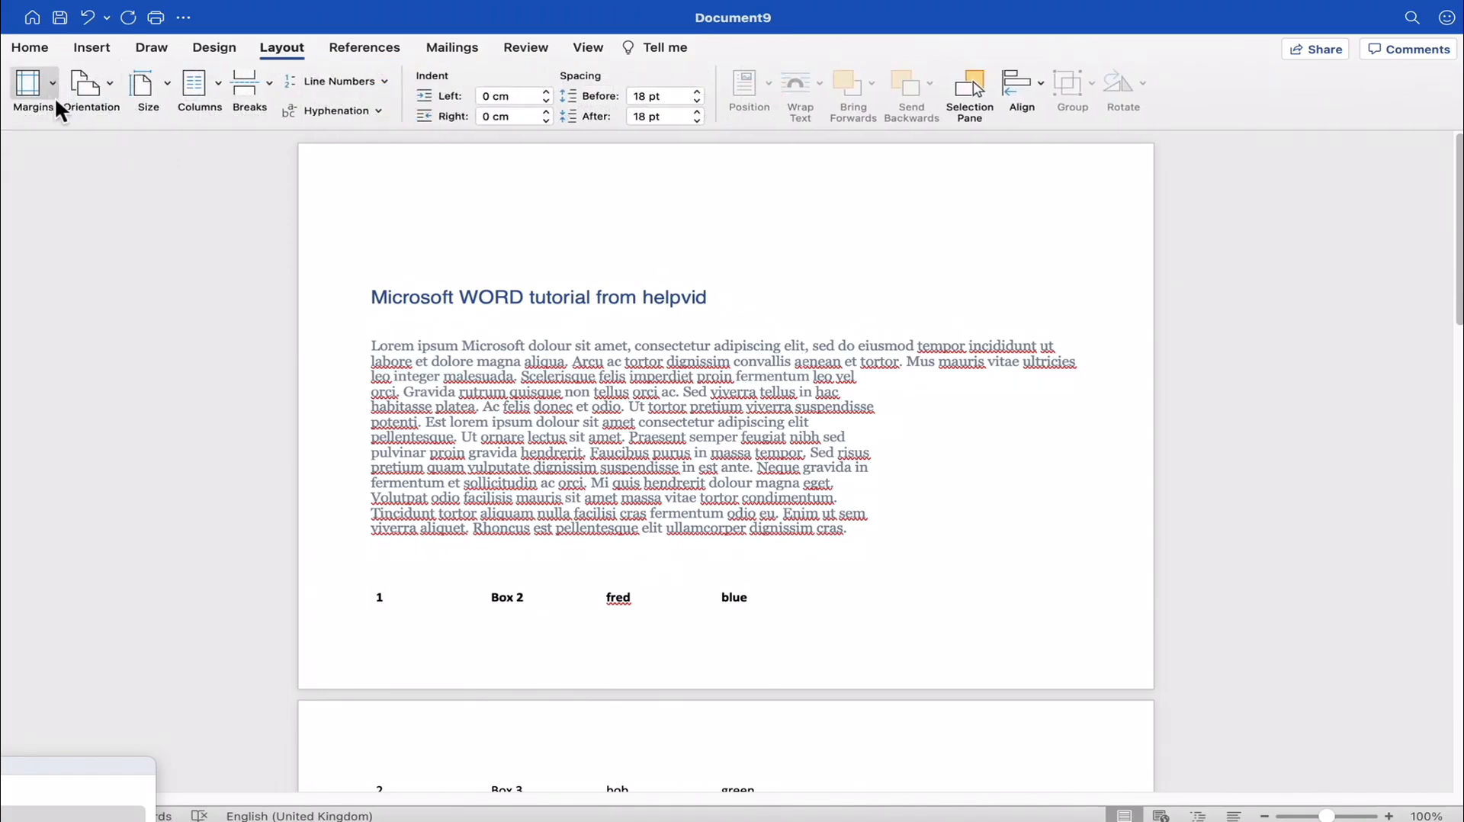
{"action": "left_click", "coordinate": [102, 84]}
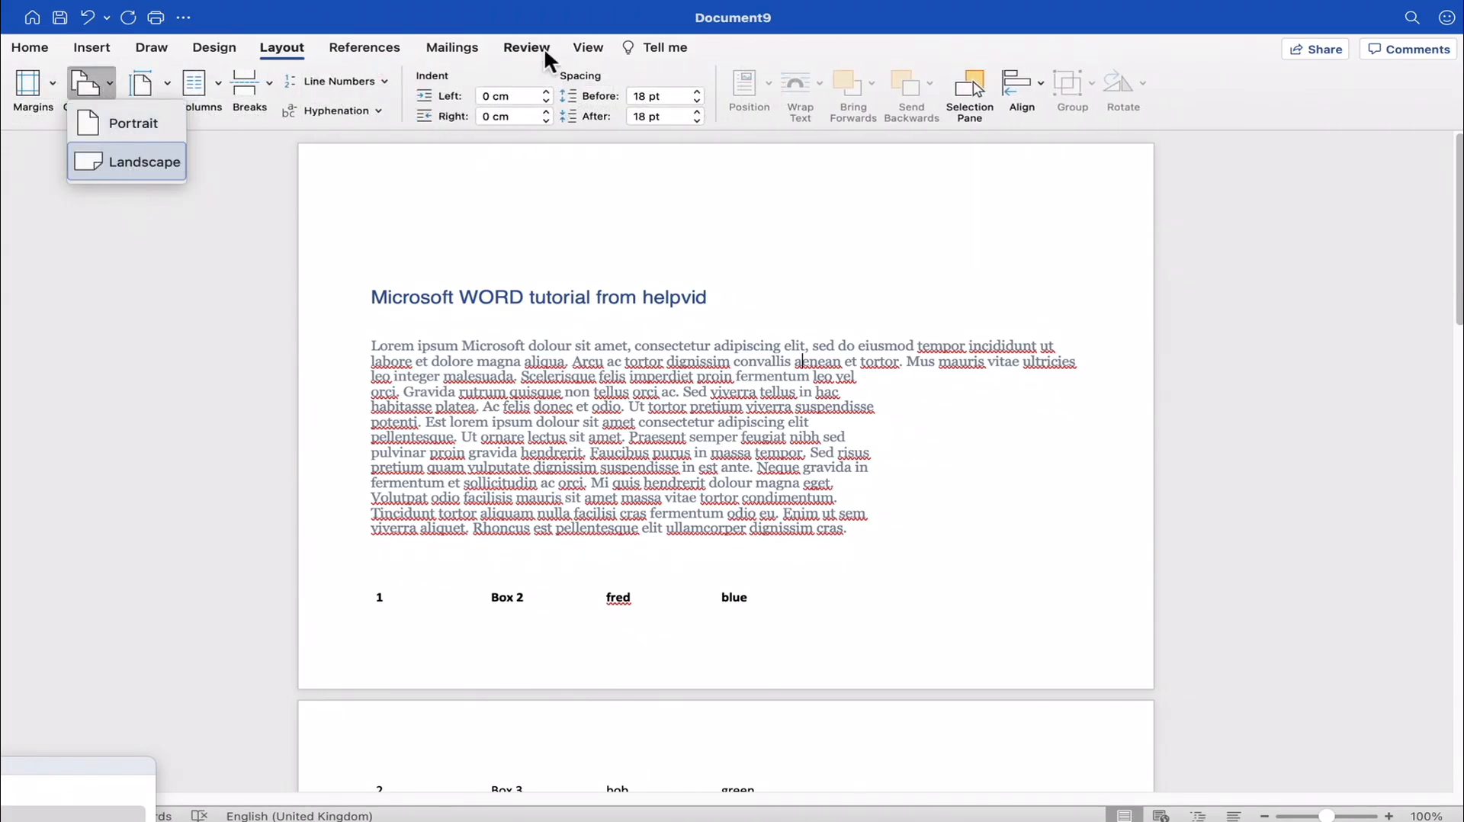
{"action": "left_click", "coordinate": [588, 49]}
{"action": "left_click", "coordinate": [588, 49]}
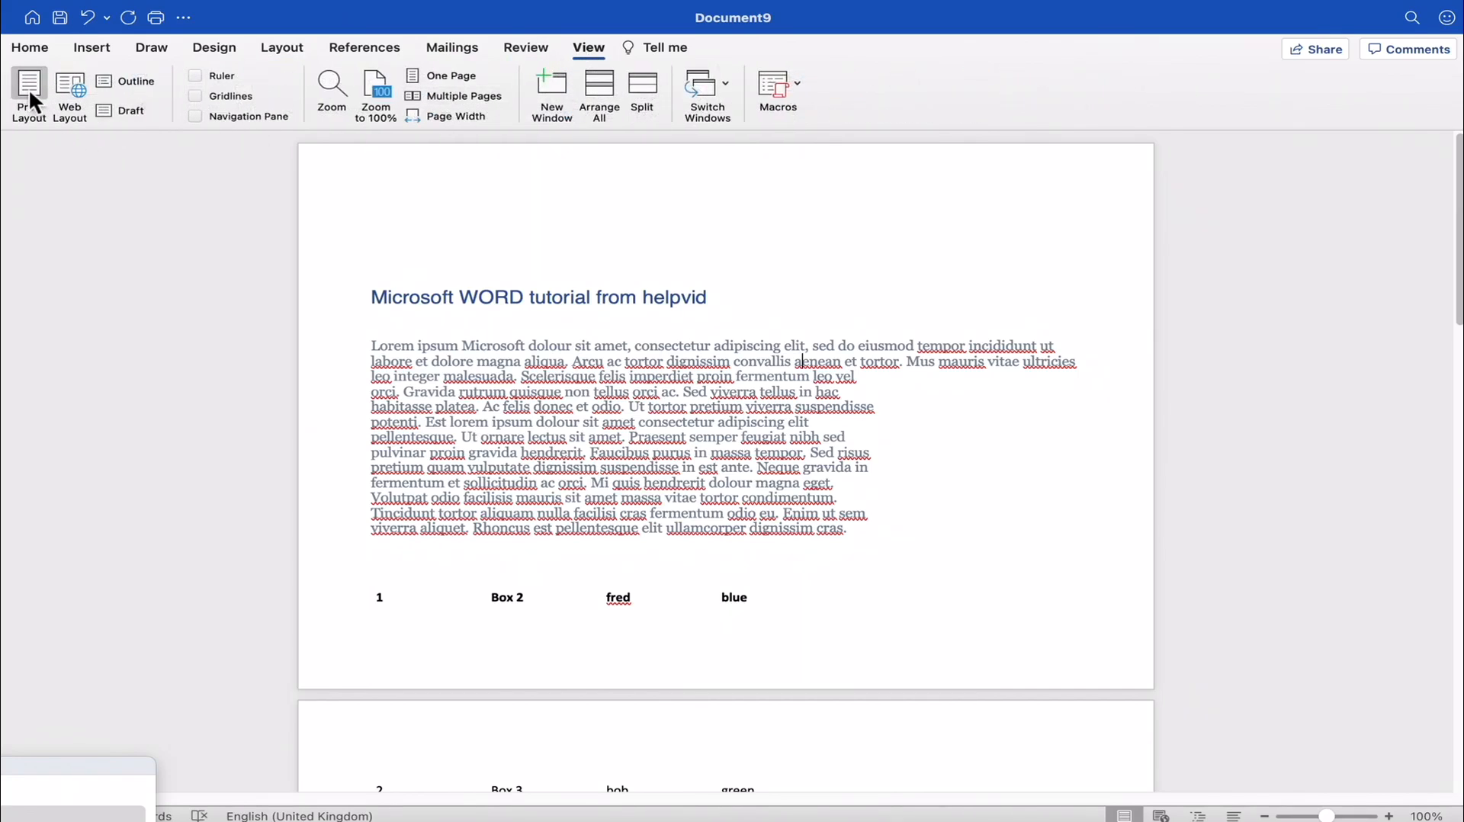
{"action": "left_click", "coordinate": [70, 84]}
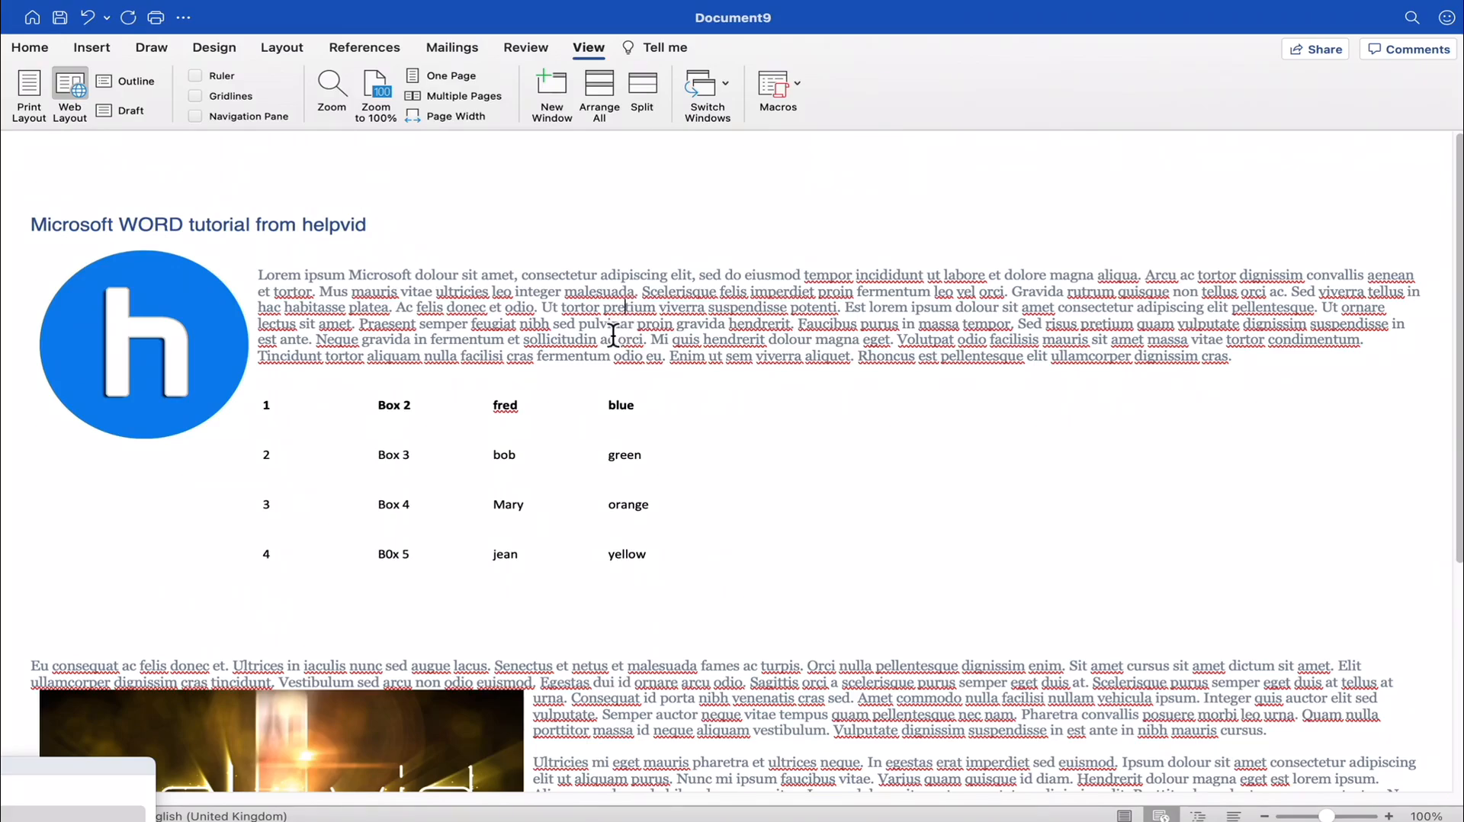
{"action": "scroll", "coordinate": [615, 334], "scroll_direction": "down", "scroll_amount": 5}
{"action": "scroll", "coordinate": [612, 328], "scroll_direction": "up", "scroll_amount": 5}
{"action": "scroll", "coordinate": [542, 326], "scroll_direction": "down", "scroll_amount": 8}
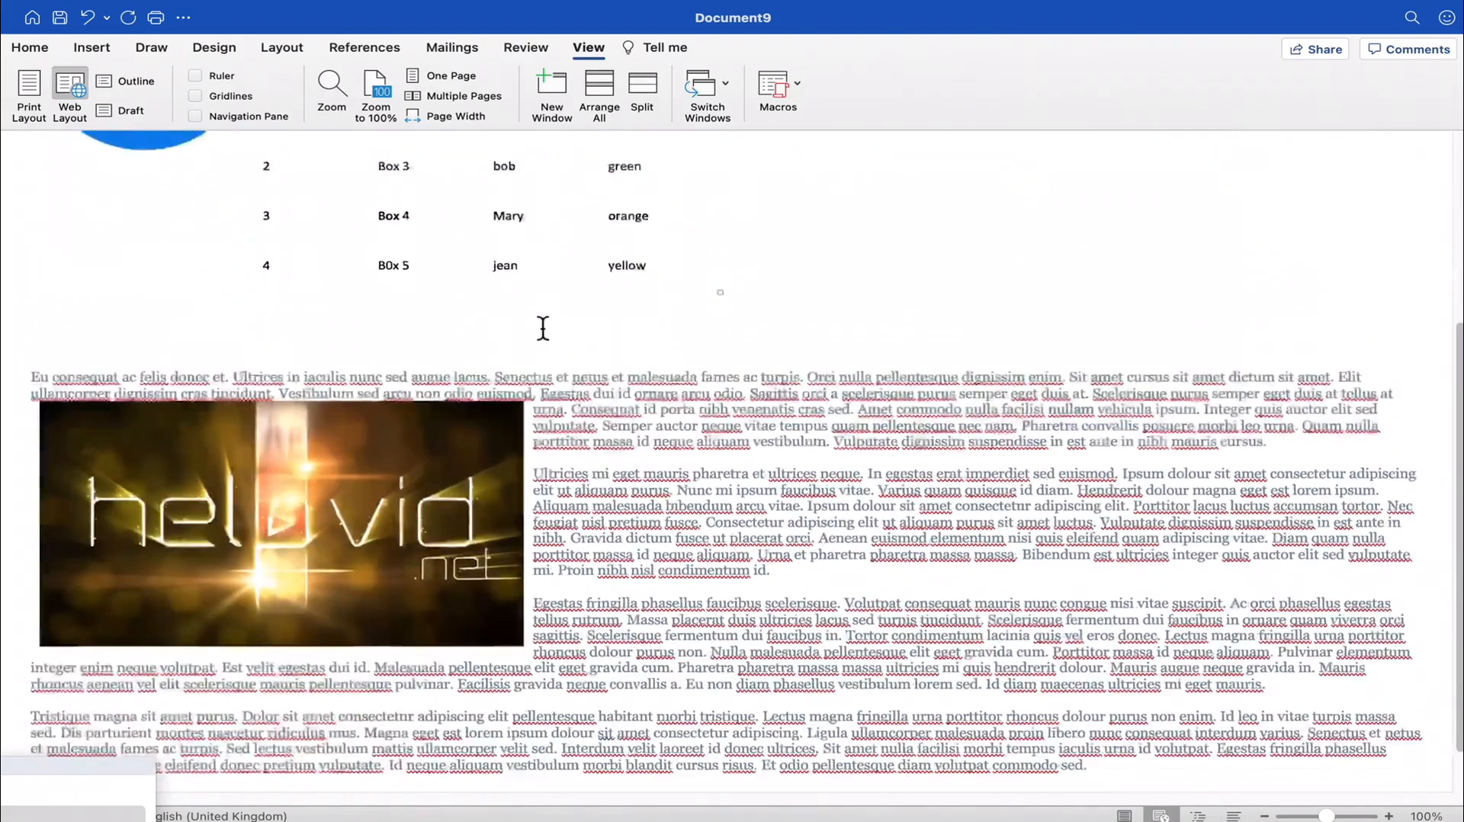
{"action": "scroll", "coordinate": [533, 326], "scroll_direction": "up", "scroll_amount": 8}
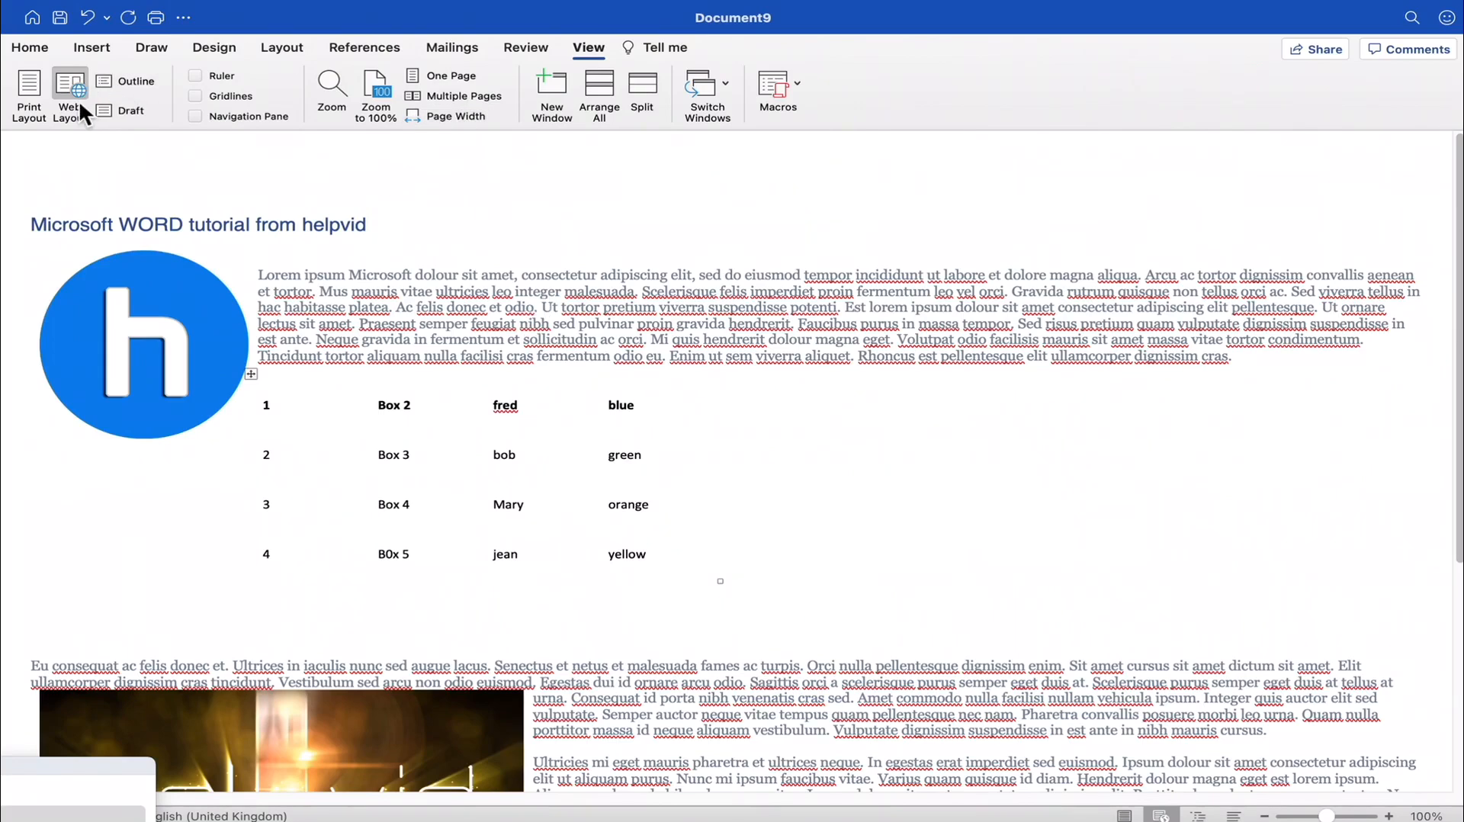
{"action": "left_click", "coordinate": [31, 92]}
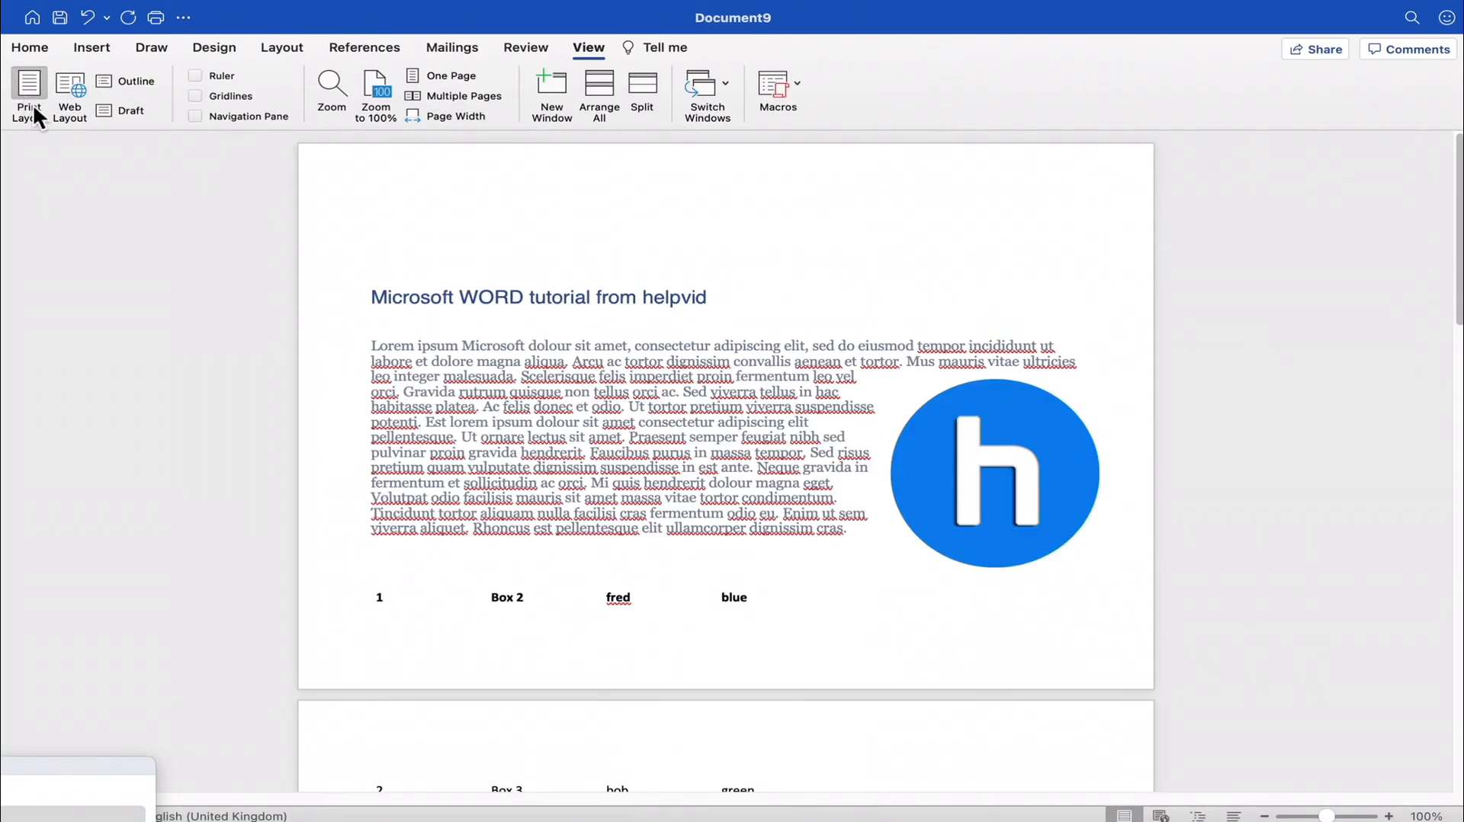
- Show the ruler and gridlines on the page and hide both again
{"action": "left_click", "coordinate": [197, 74]}
{"action": "left_click", "coordinate": [197, 95]}
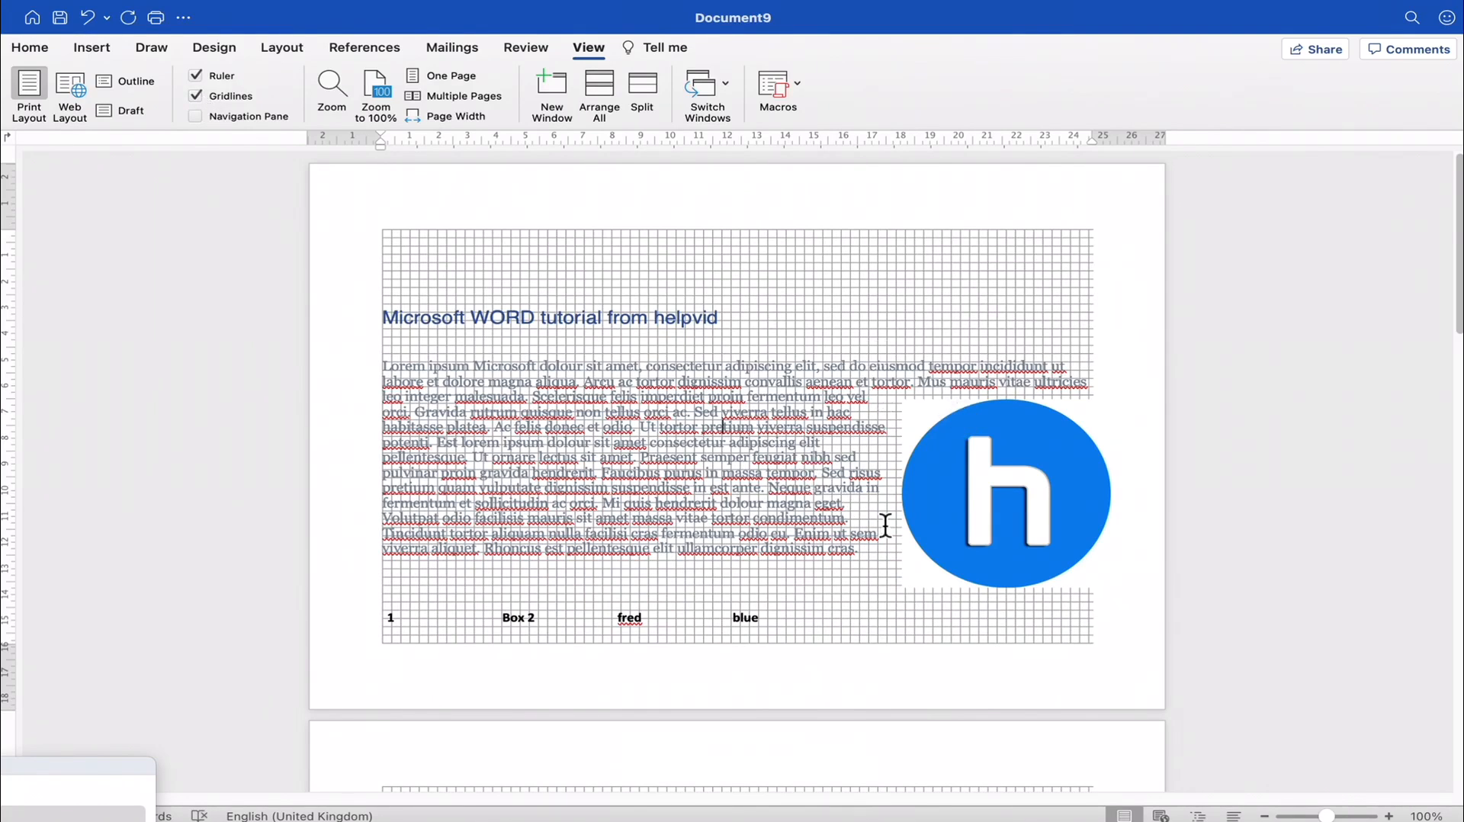
{"action": "left_click", "coordinate": [203, 94]}
{"action": "left_click", "coordinate": [195, 76]}
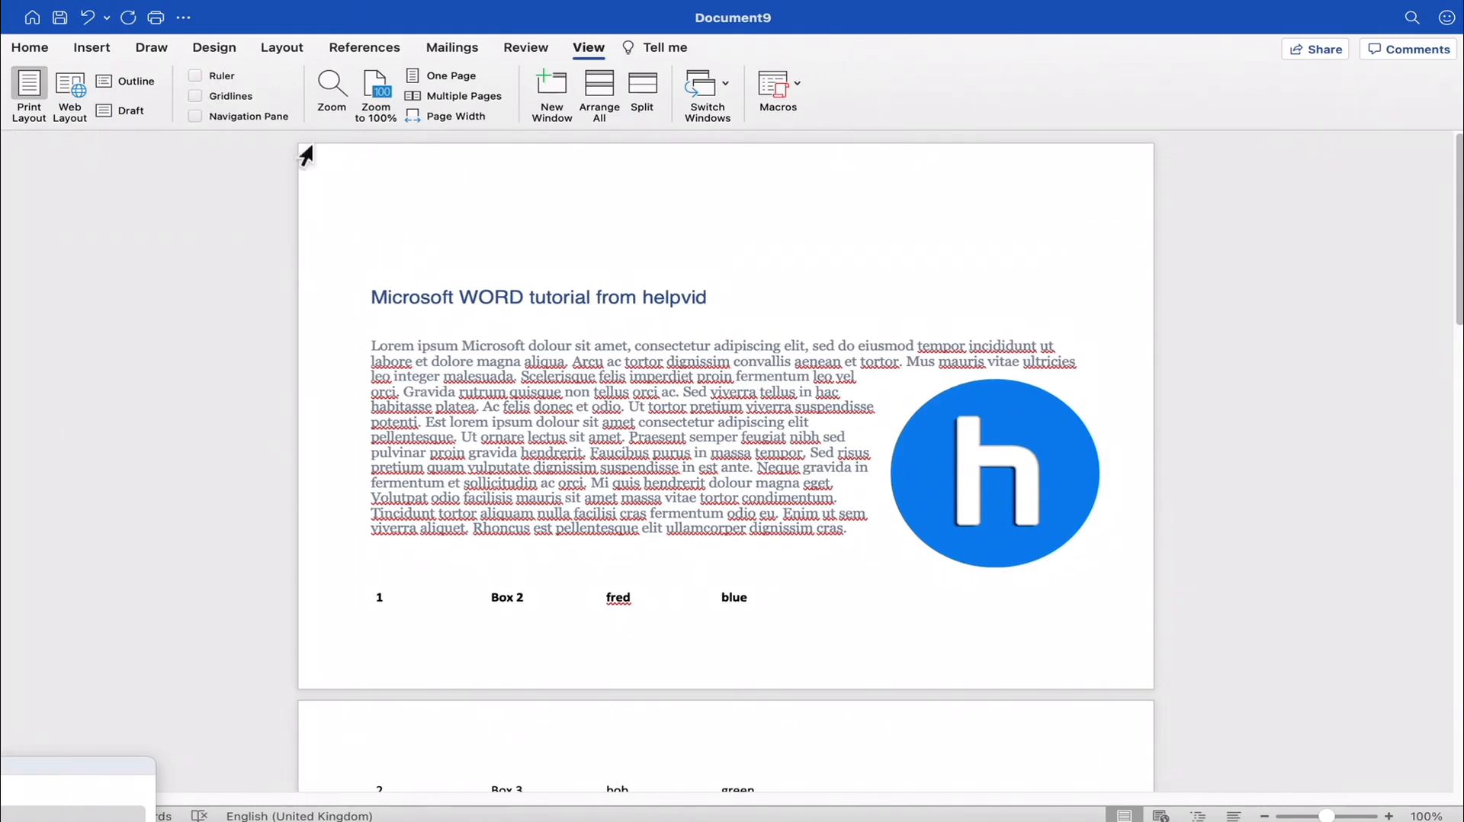
- Set the zoom to 150% and select the first paragraph's text from "consectetur" to "cras"
{"action": "left_click", "coordinate": [337, 94]}
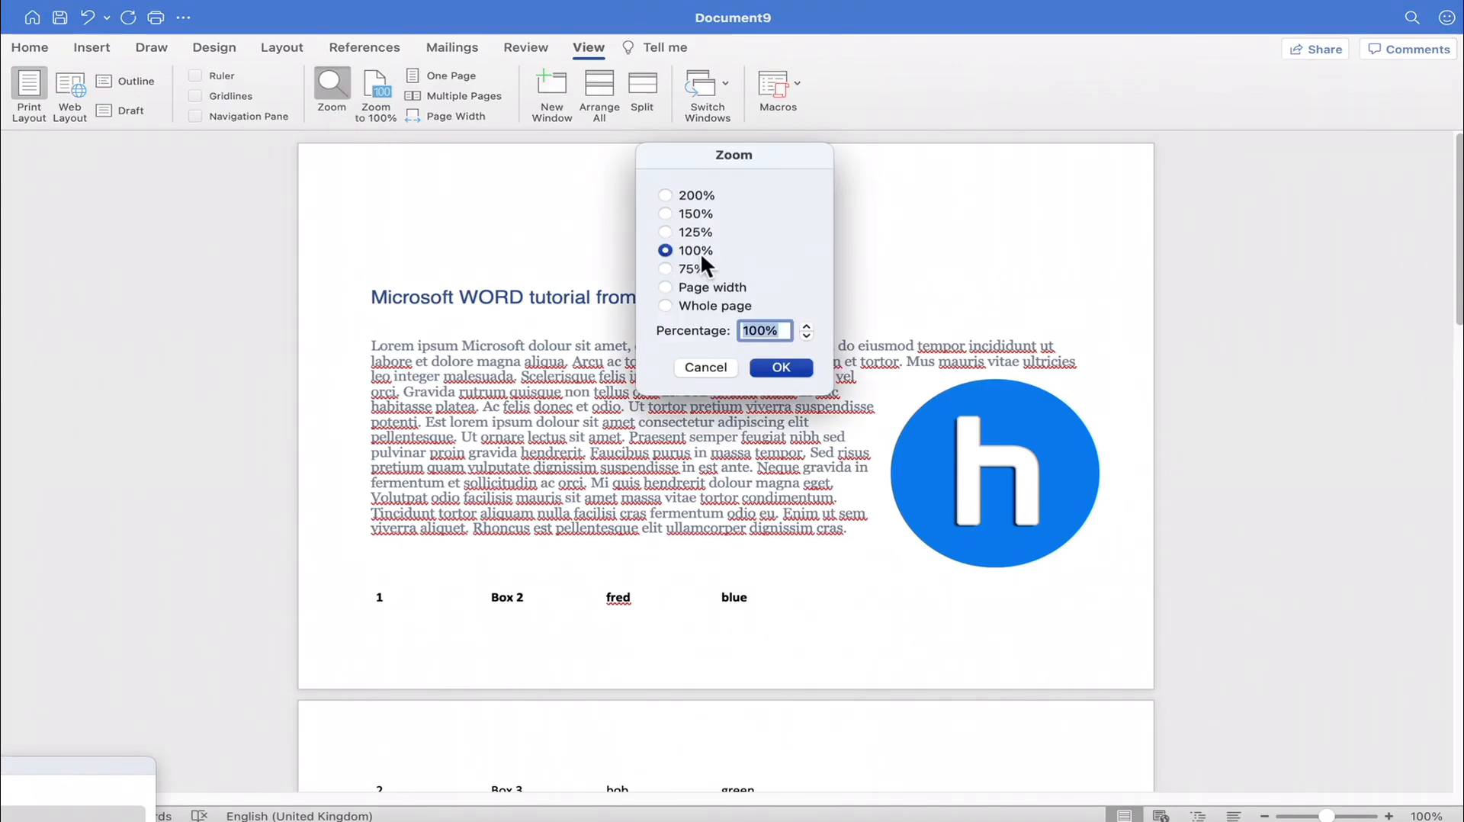
{"action": "left_click", "coordinate": [666, 214]}
{"action": "left_click", "coordinate": [781, 364]}
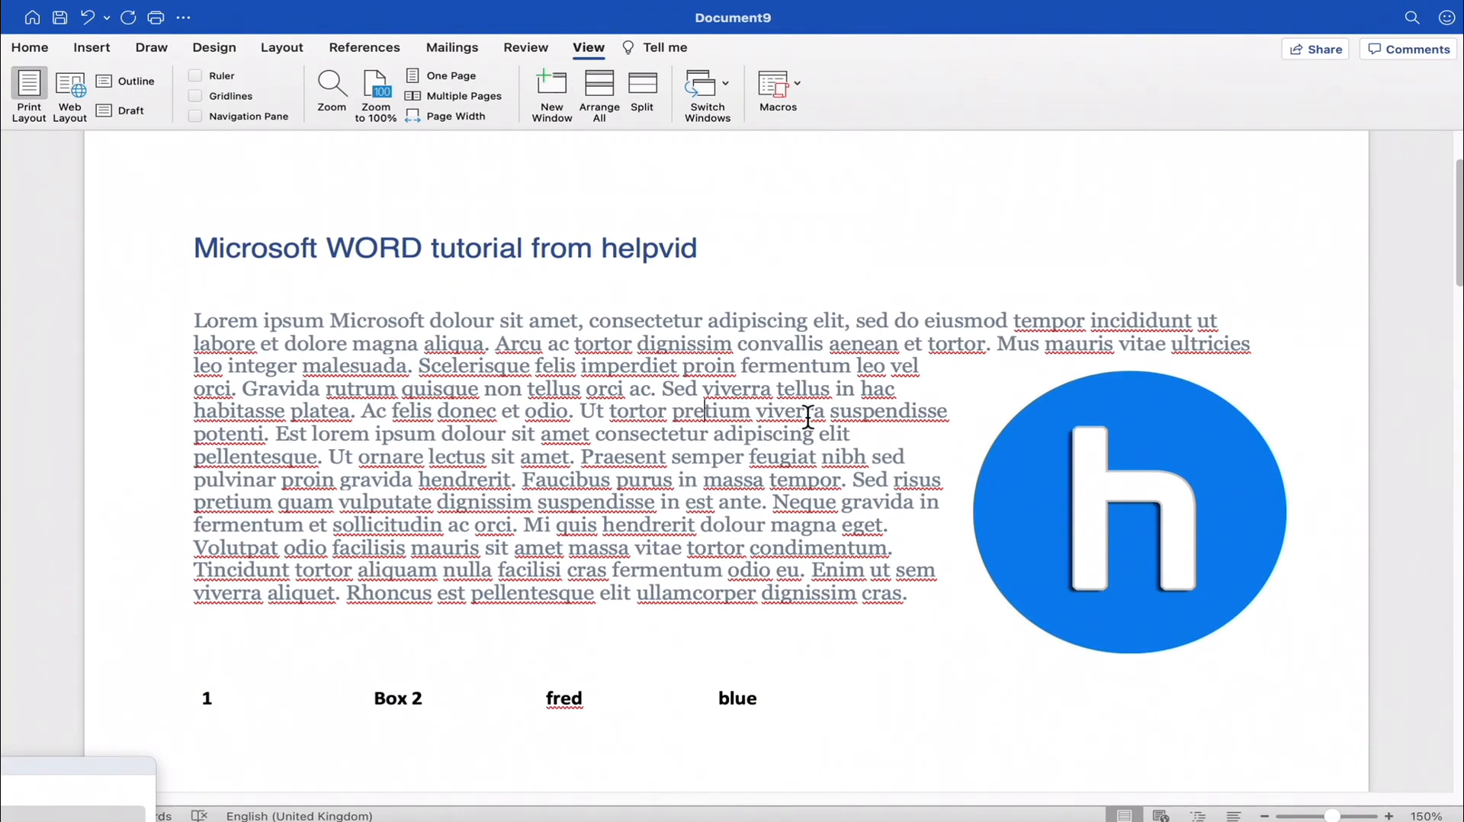
{"action": "left_click_drag", "start_coordinate": [666, 324], "coordinate": [882, 600]}
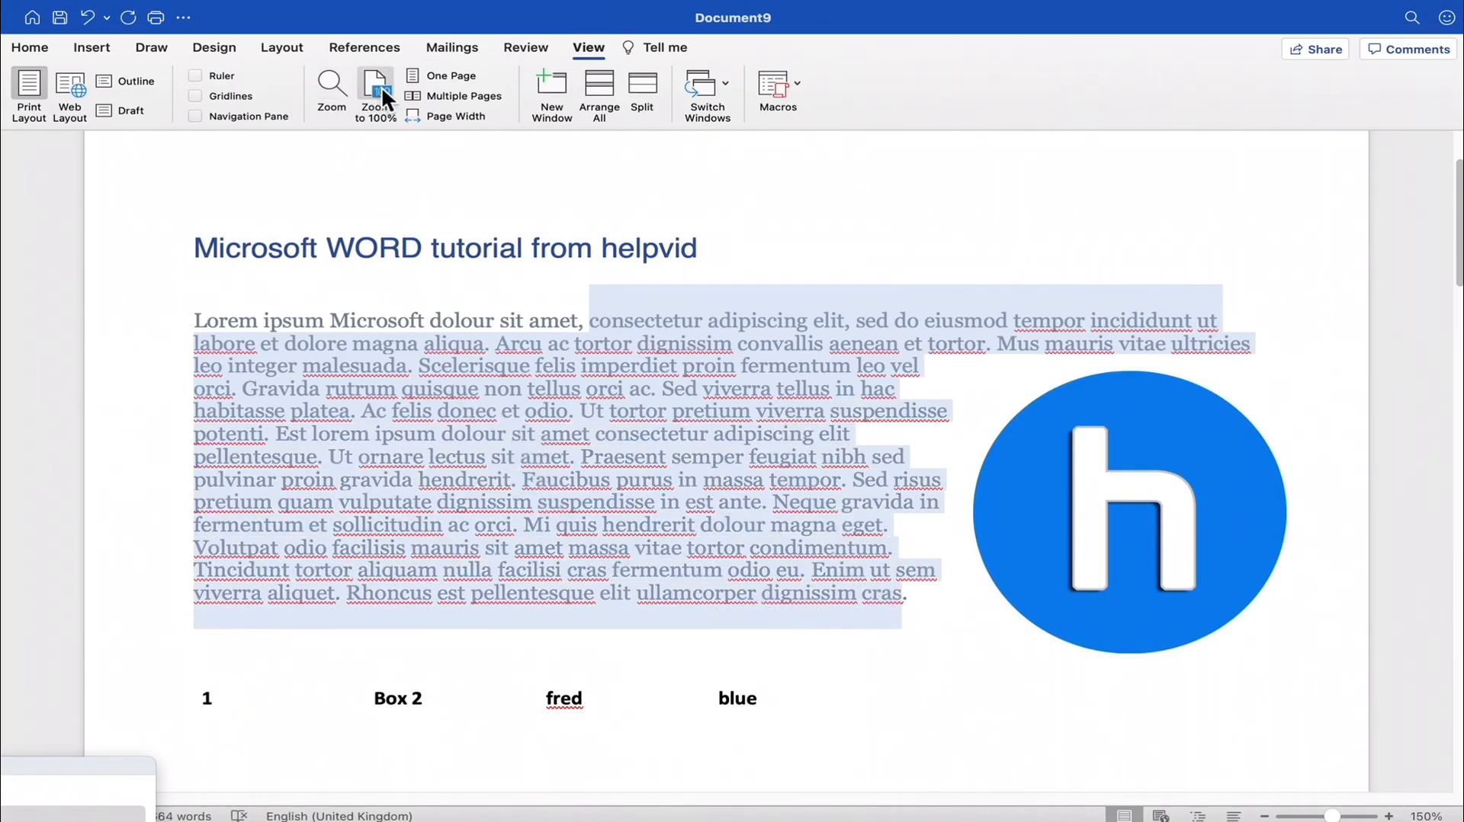
- Set the zoom to 100% and switch to the One Page view
{"action": "left_click", "coordinate": [333, 87]}
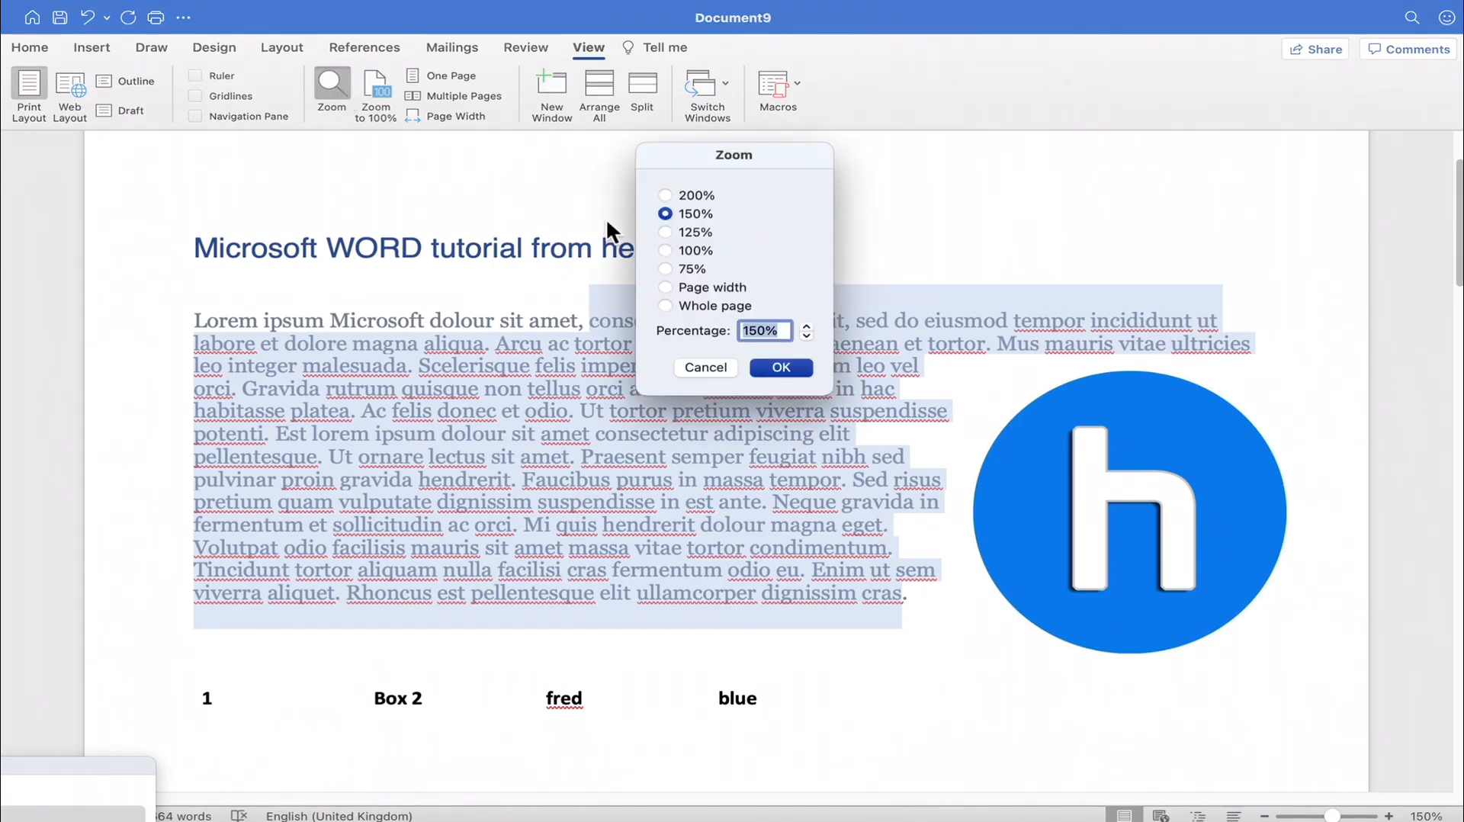
{"action": "left_click", "coordinate": [667, 248]}
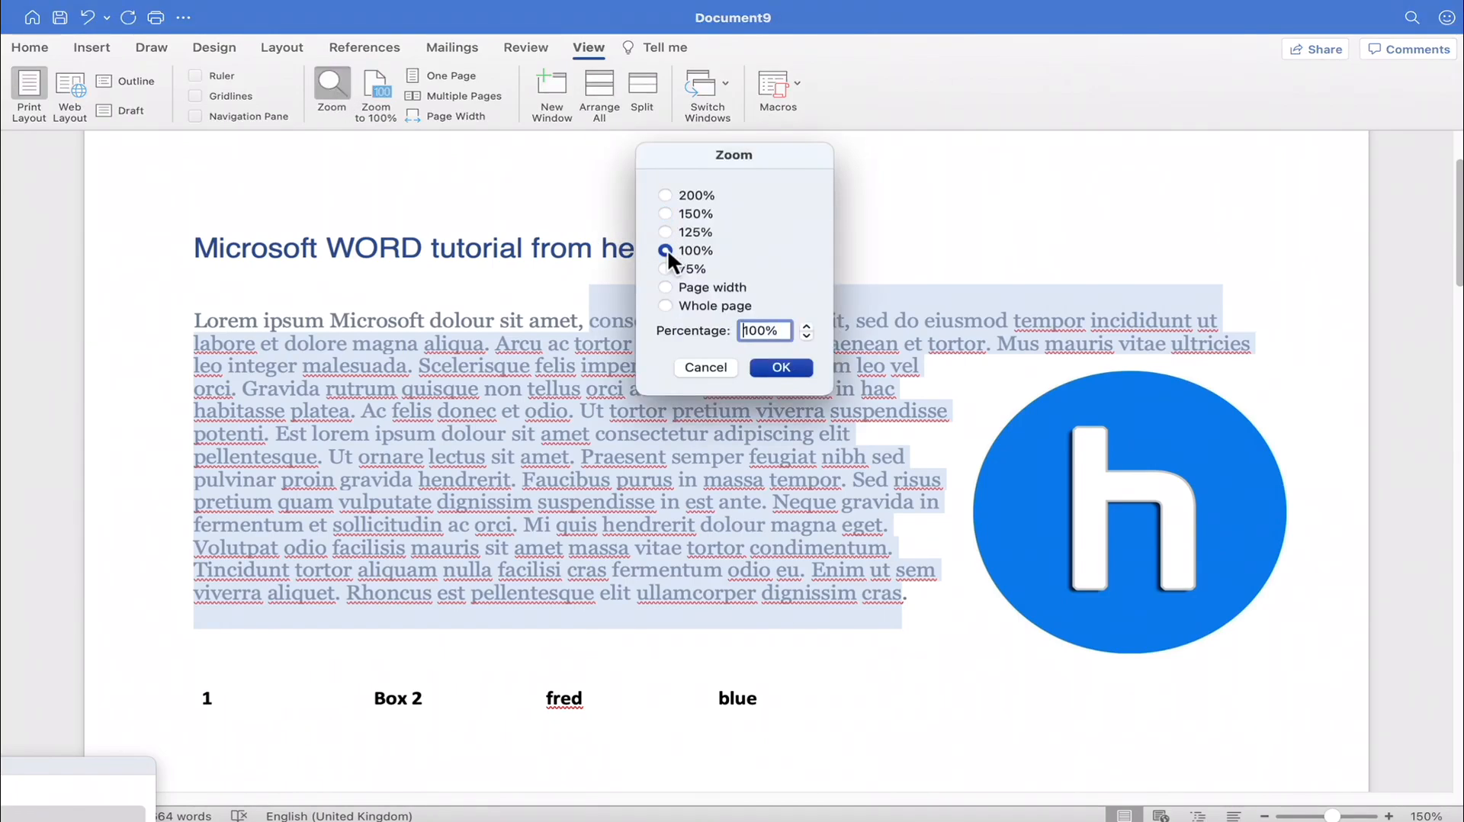
{"action": "left_click", "coordinate": [782, 367]}
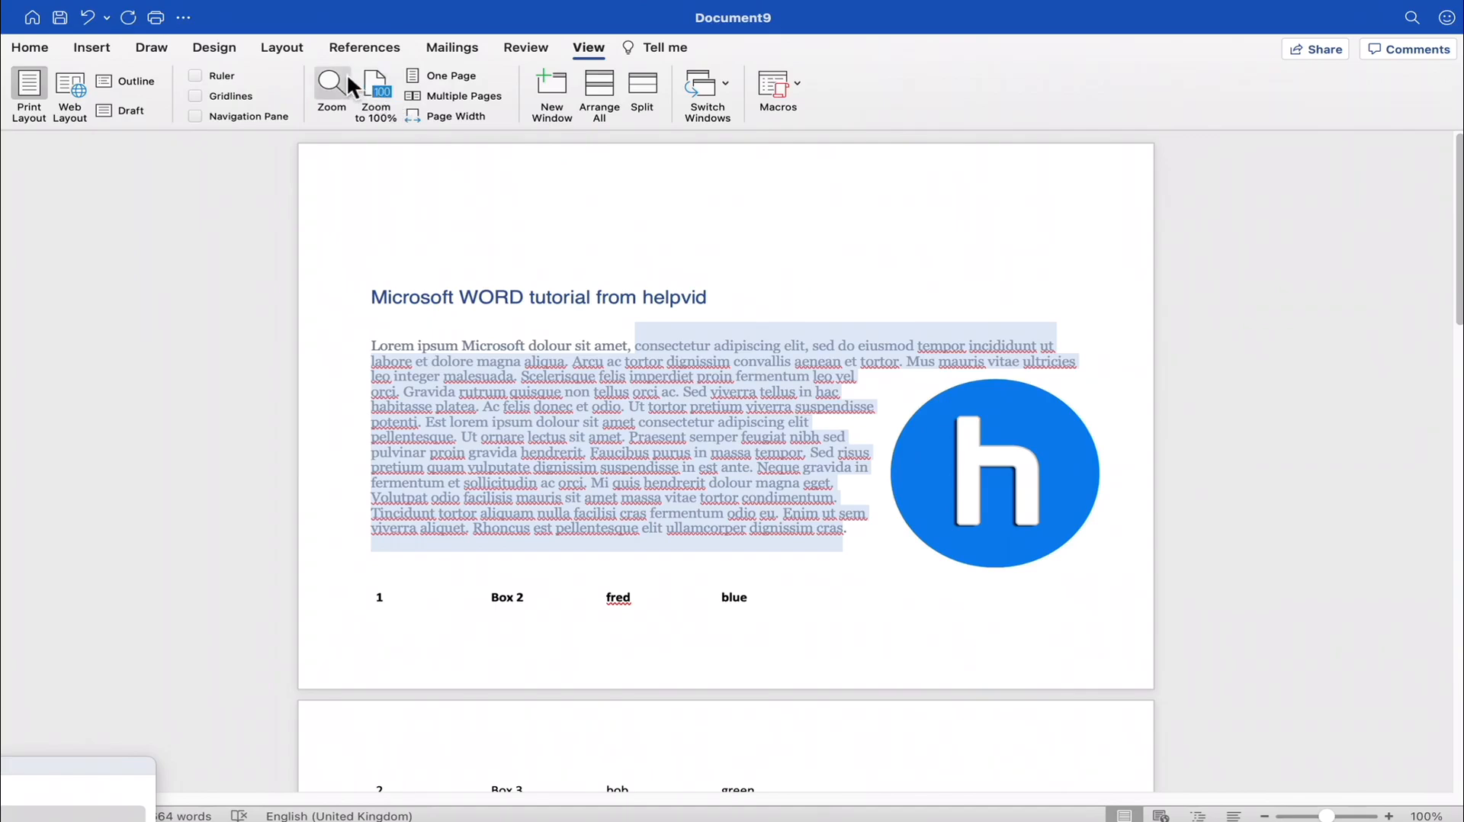
{"action": "left_click", "coordinate": [439, 75]}
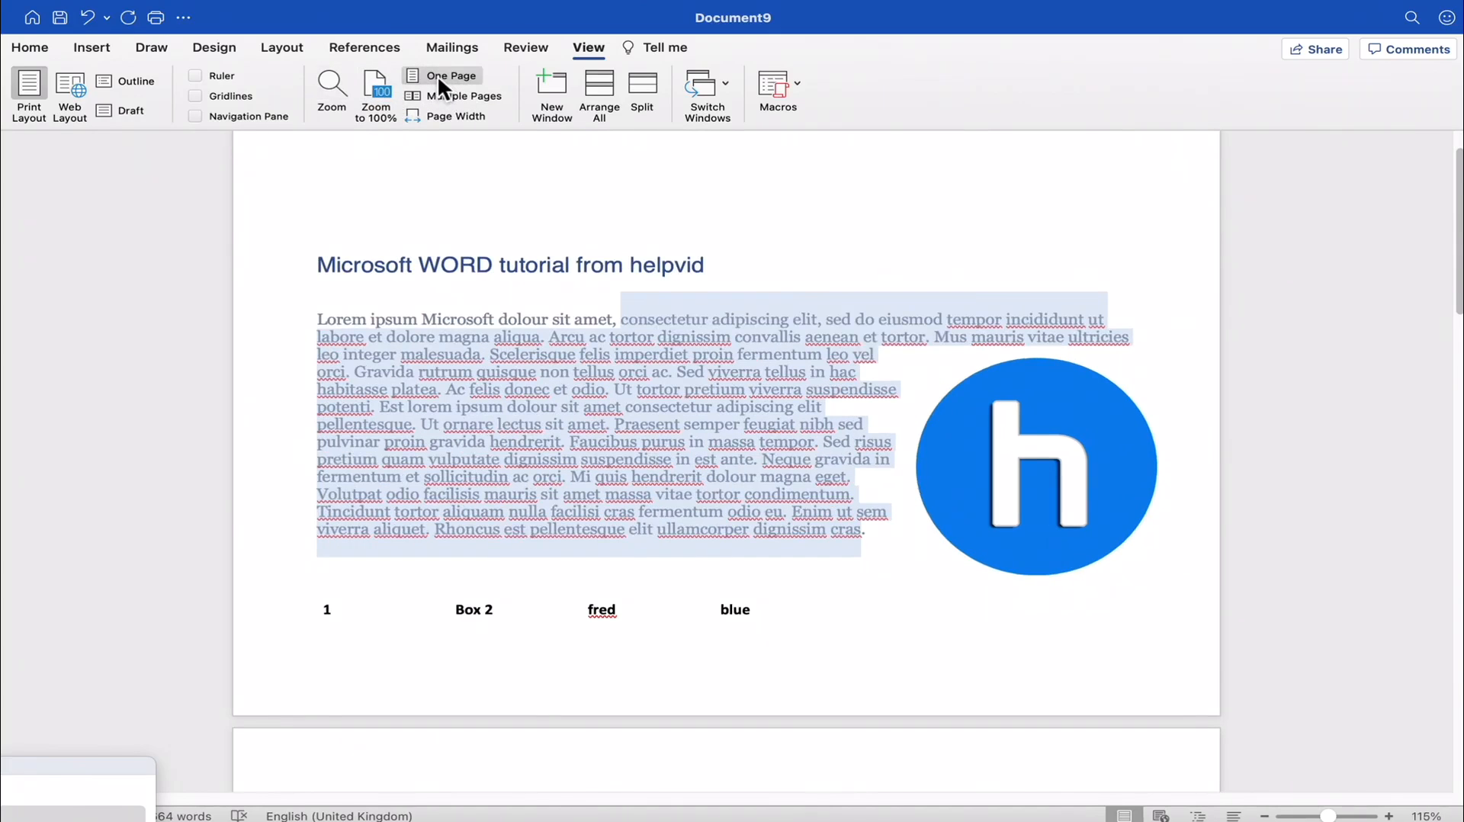
- Show the document in the Multiple Pages view and set its page orientation to Portrait
{"action": "left_click", "coordinate": [452, 99]}
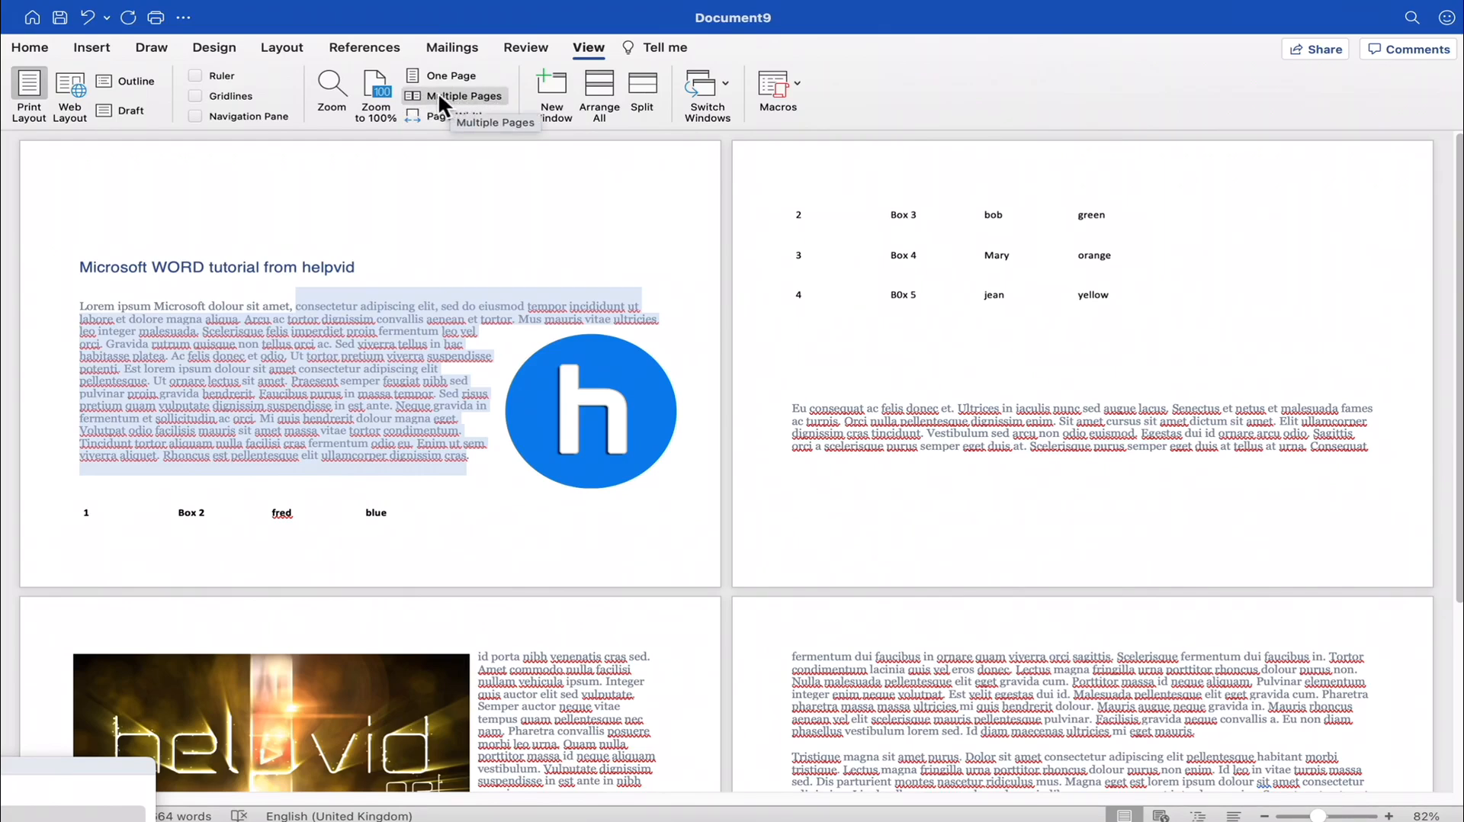
{"action": "left_click", "coordinate": [280, 49]}
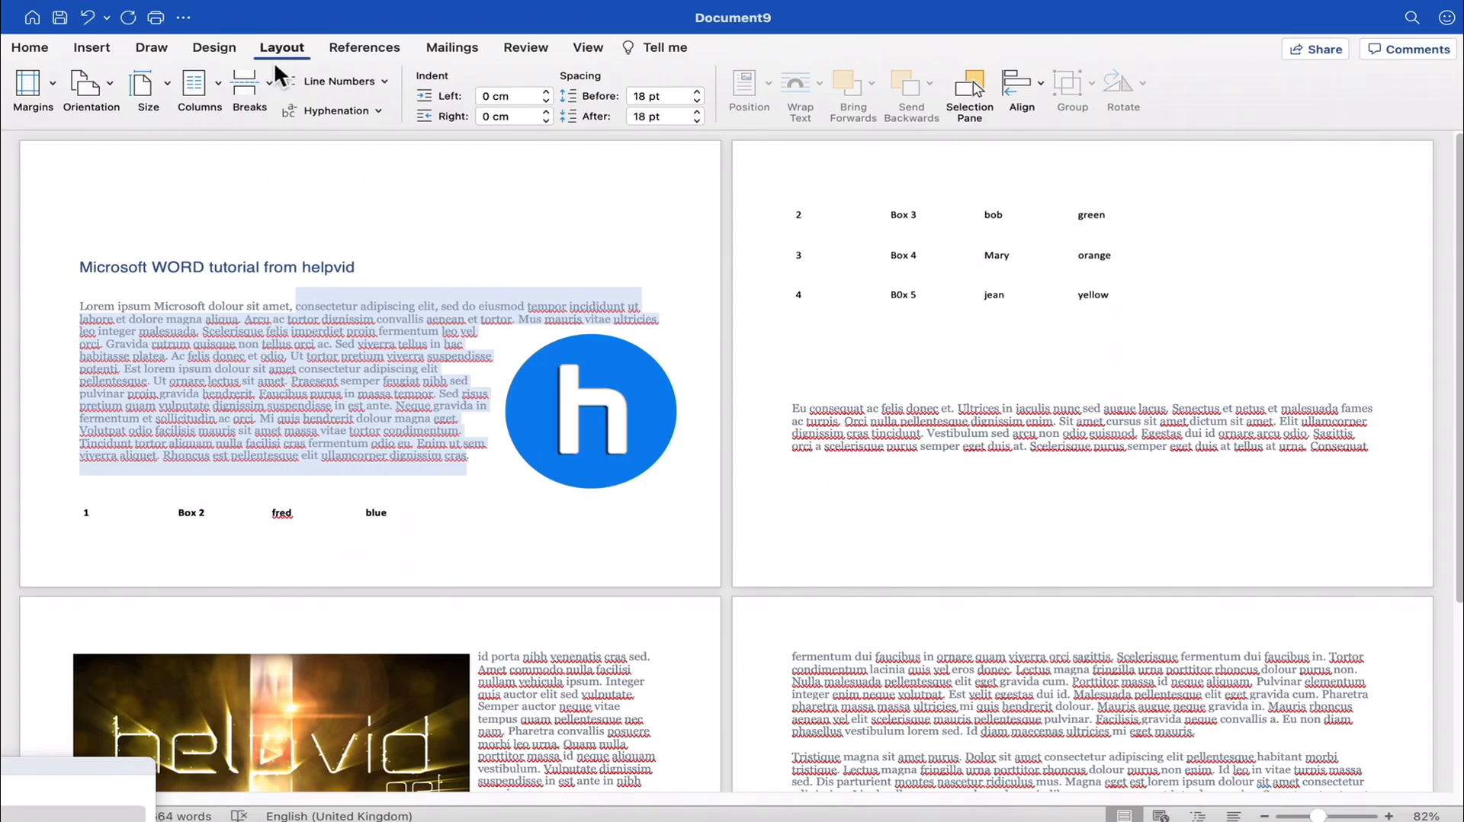
{"action": "left_click", "coordinate": [120, 97]}
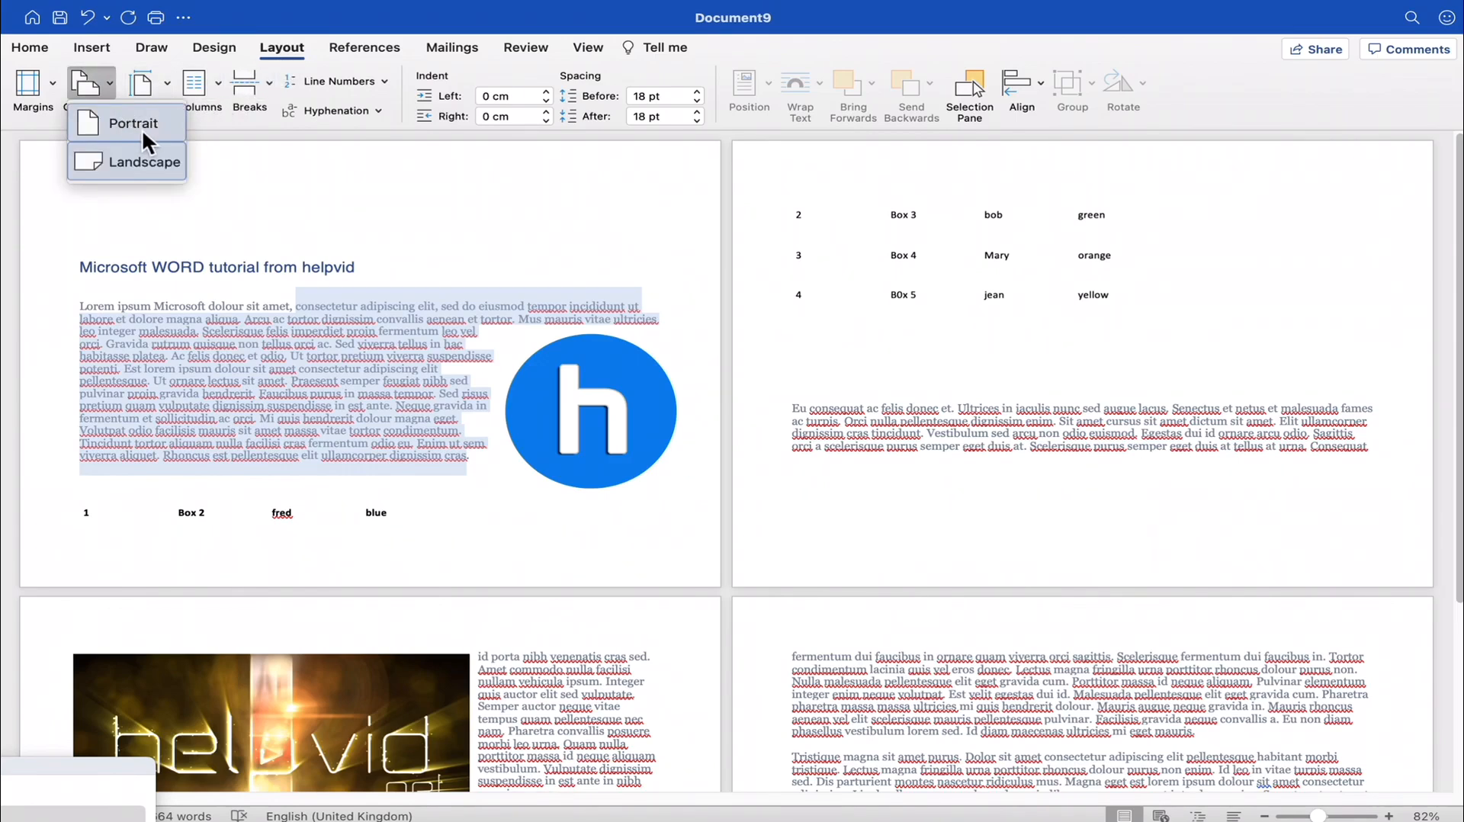
{"action": "left_click", "coordinate": [143, 129]}
- Move the round blue logo picture inward and slightly down so it sits within the first paragraph's text
{"action": "left_click", "coordinate": [490, 266]}
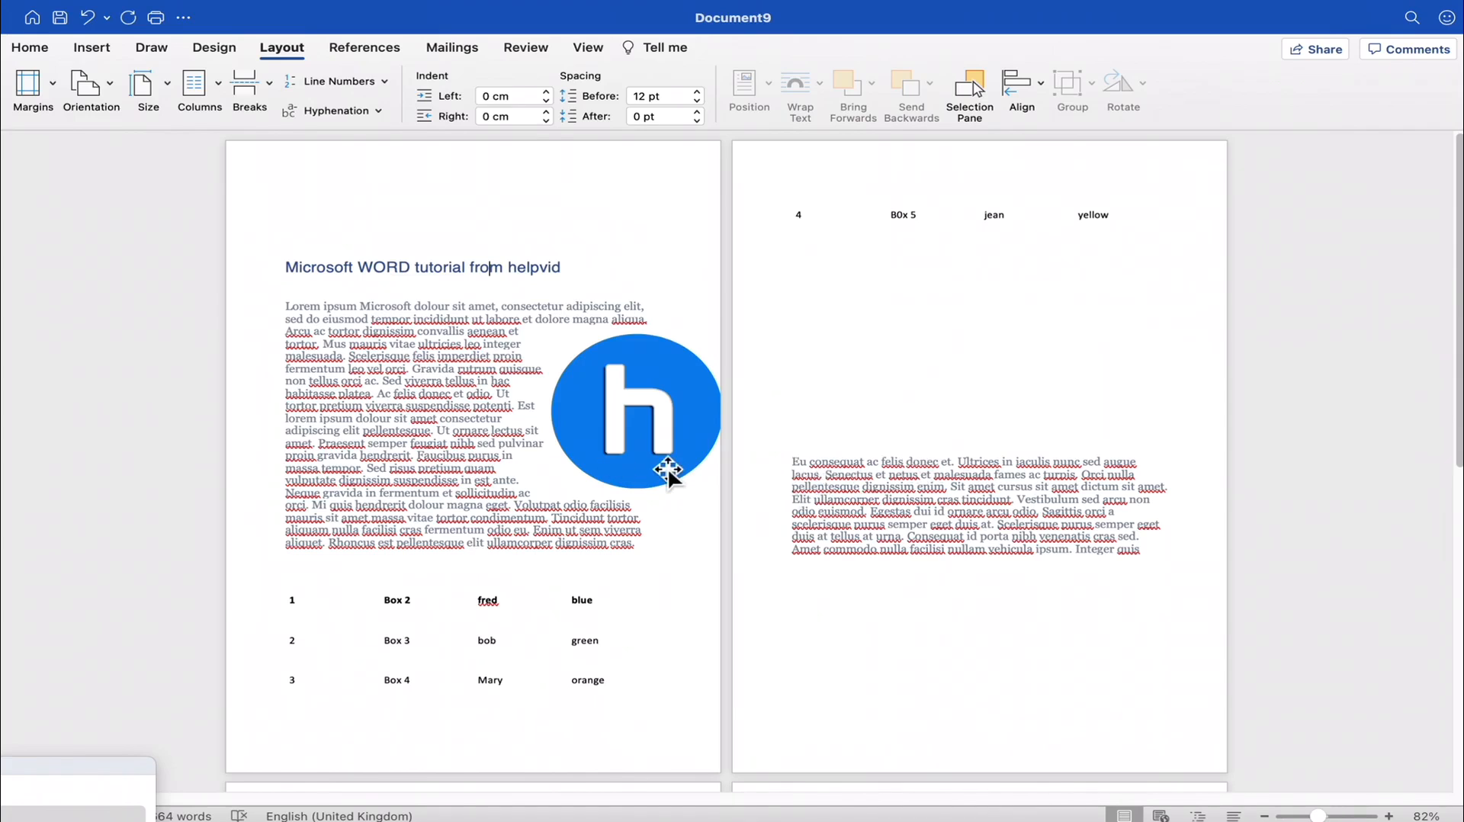
{"action": "left_click_drag", "start_coordinate": [670, 467], "coordinate": [581, 489]}
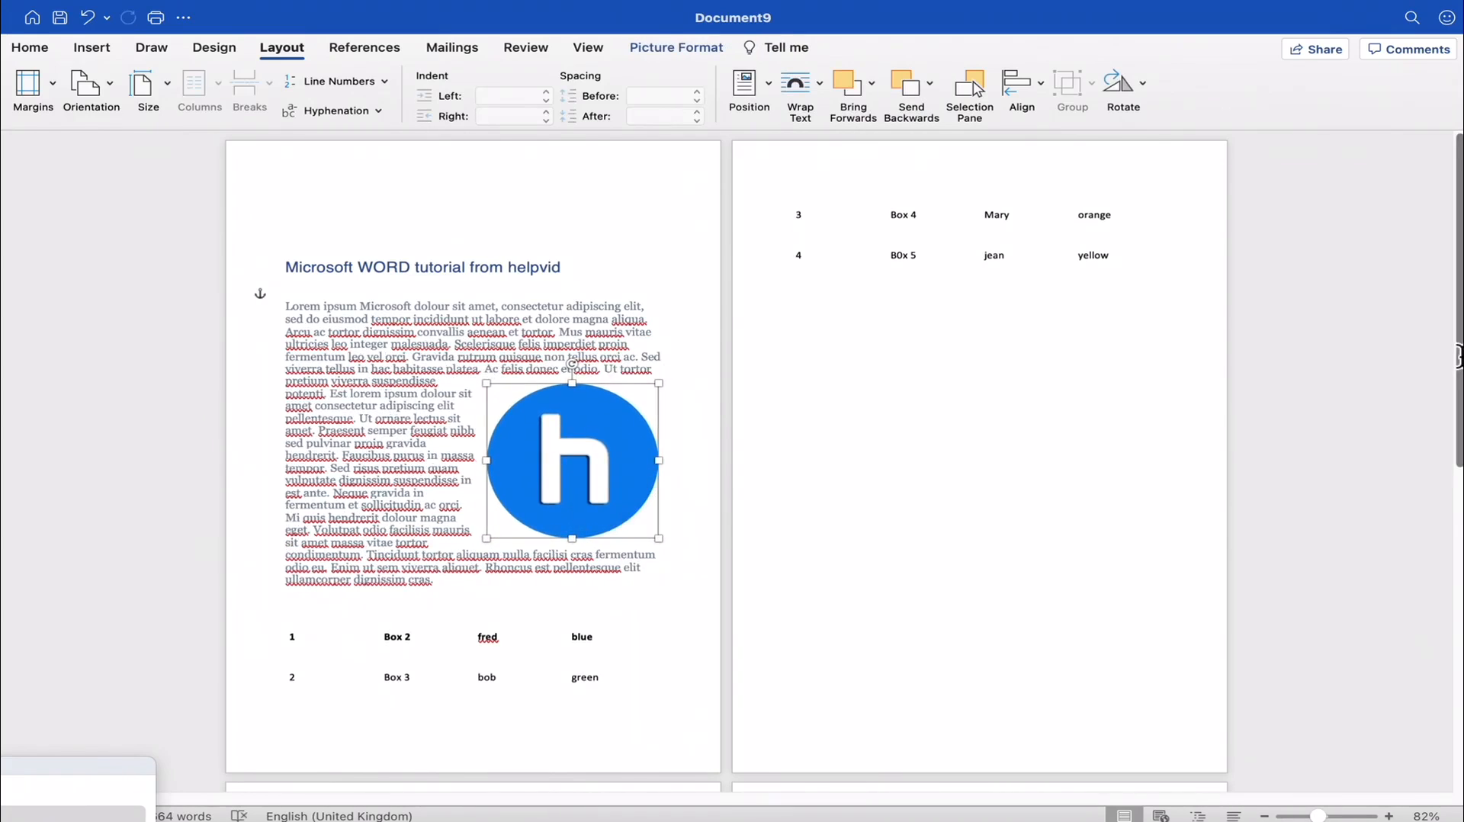
{"action": "left_click_drag", "start_coordinate": [1458, 360], "coordinate": [1444, 313]}
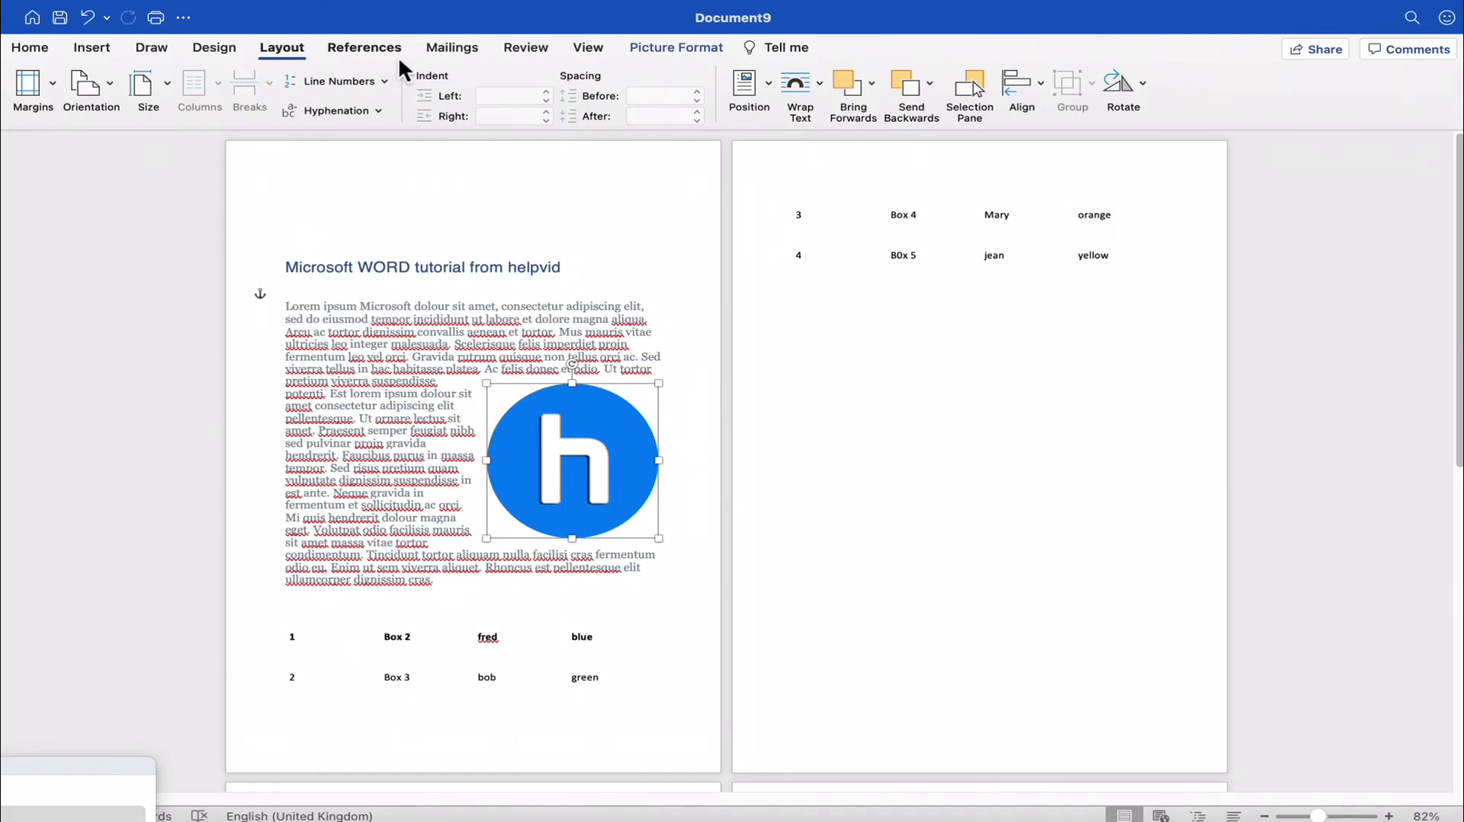
- Select the first paragraph's text from "Lorem" to the second "consectetur adipiscing elit", and collapse and restore the ribbon
{"action": "left_click", "coordinate": [592, 51]}
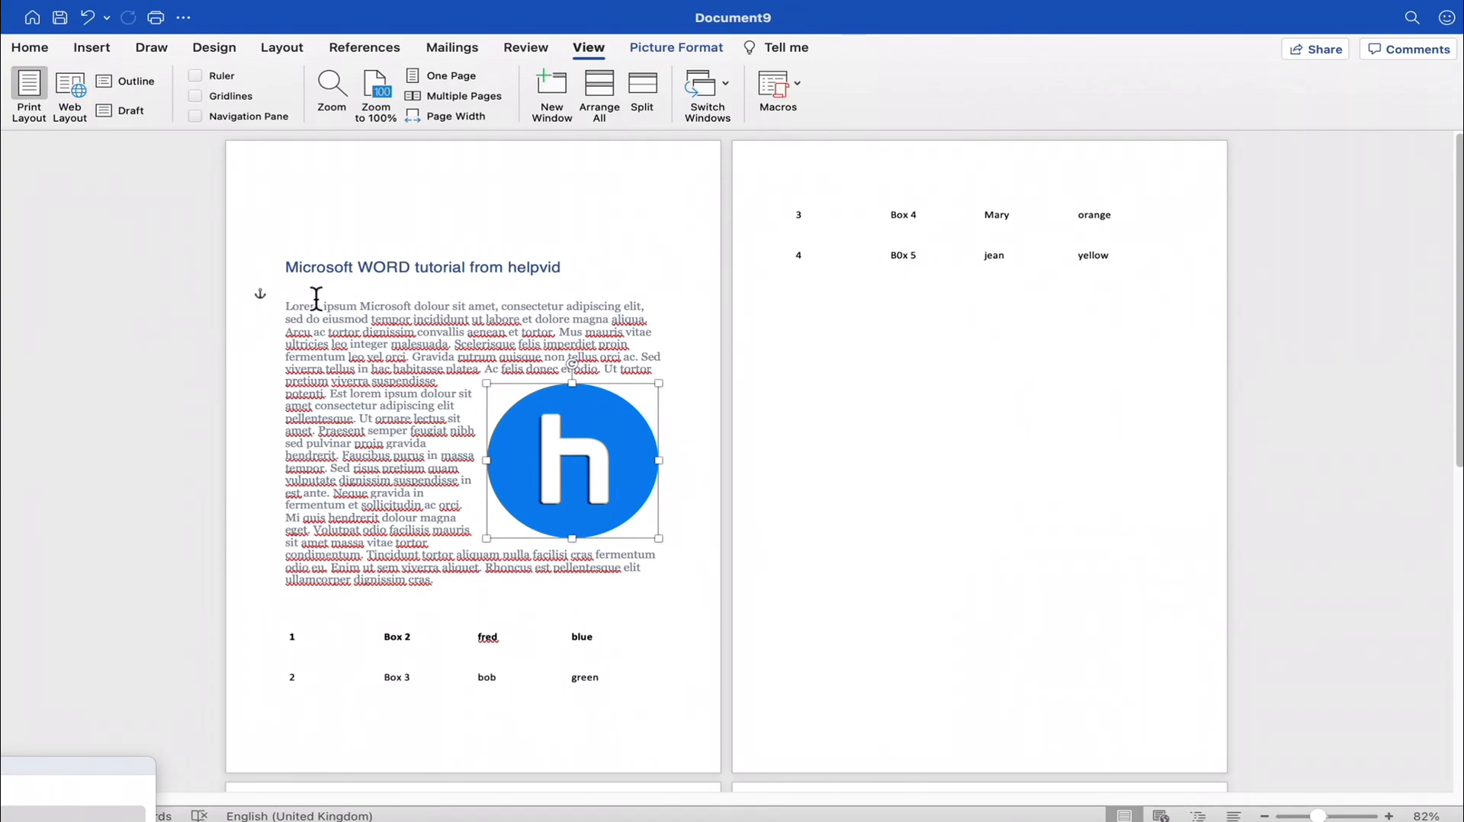
{"action": "left_click_drag", "start_coordinate": [308, 305], "coordinate": [464, 347]}
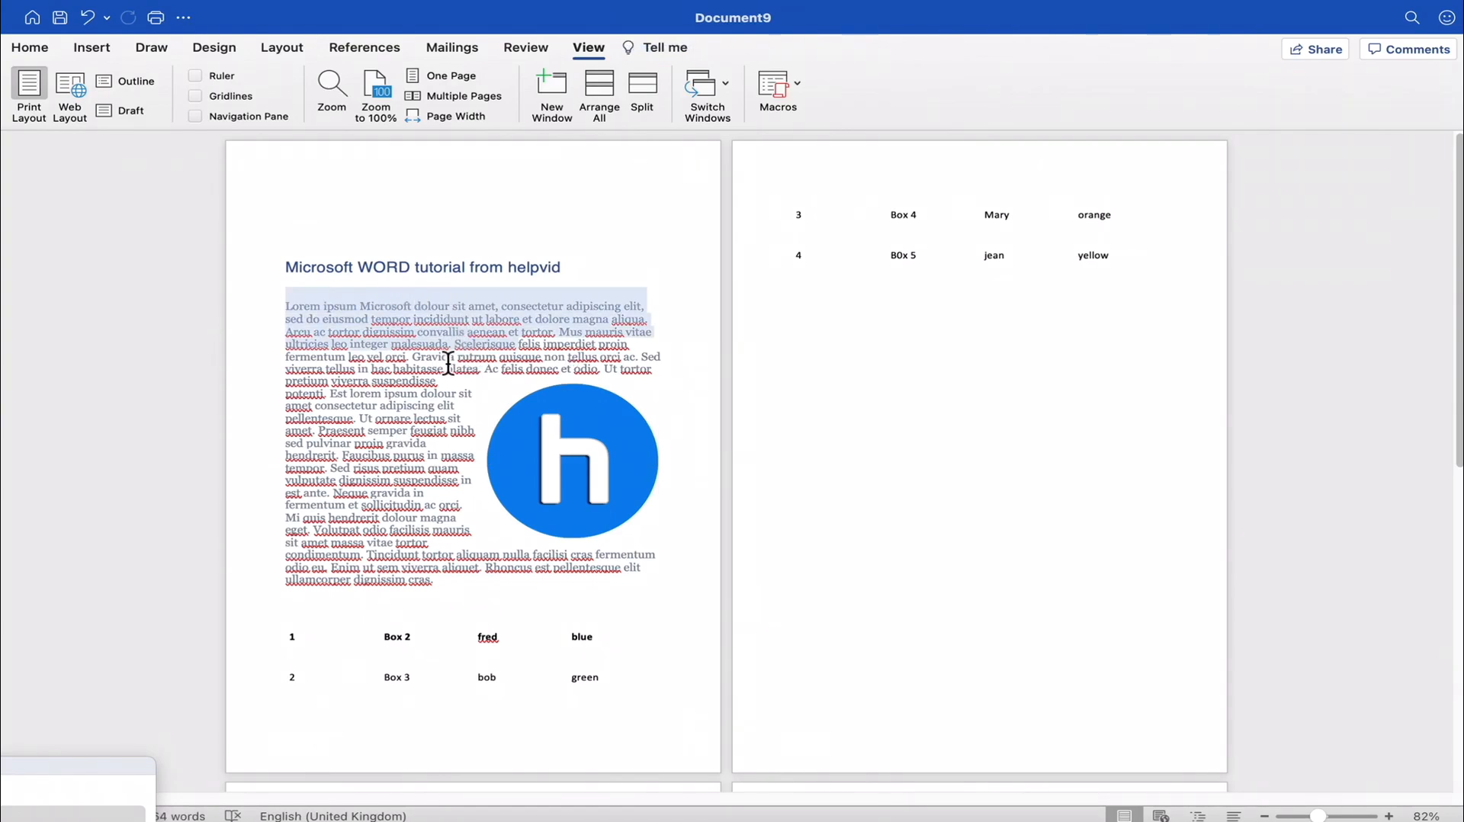
{"action": "left_click", "coordinate": [333, 320]}
{"action": "left_click_drag", "start_coordinate": [288, 310], "coordinate": [455, 407]}
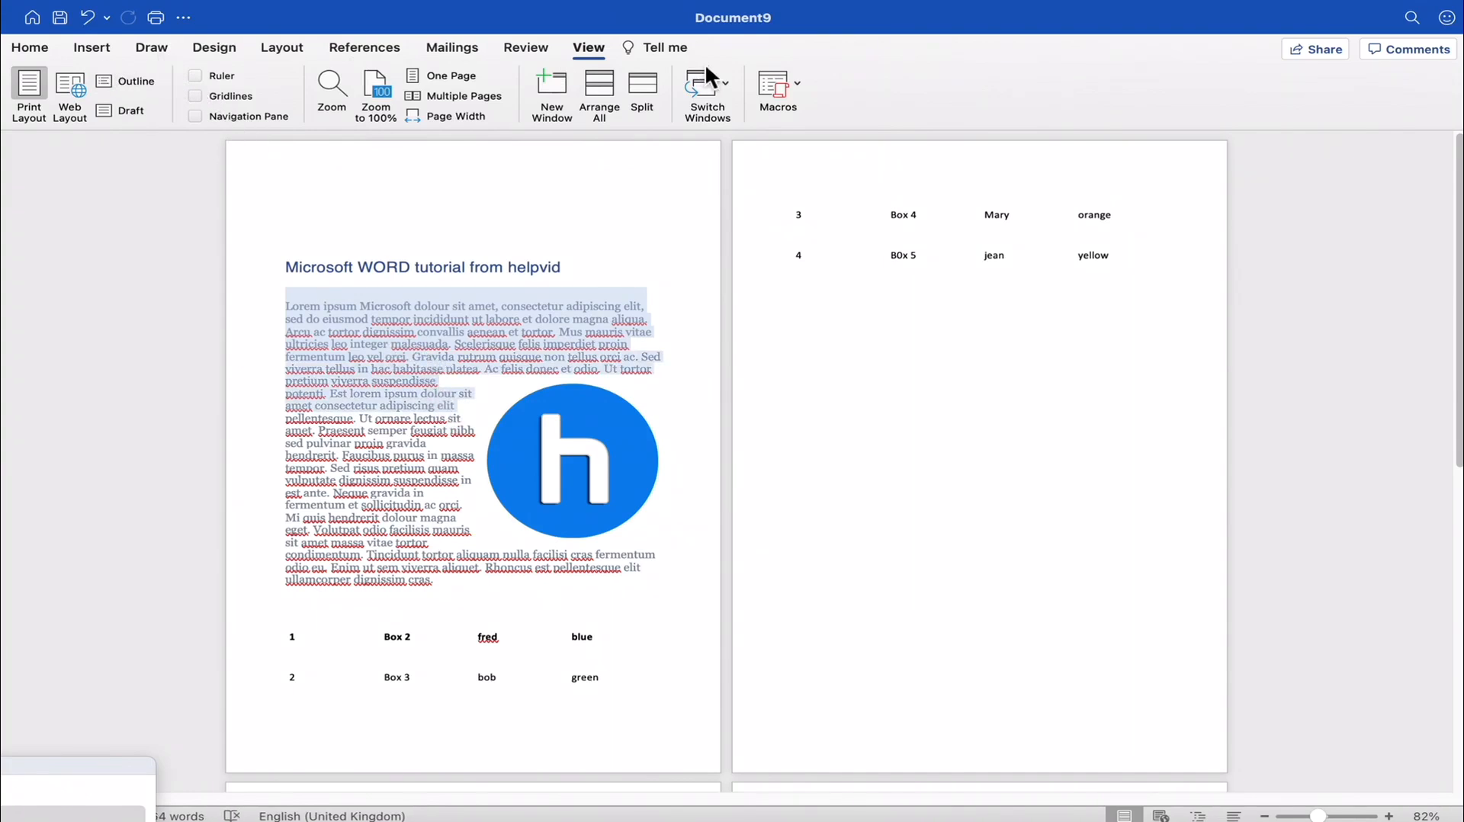
{"action": "left_click", "coordinate": [606, 49]}
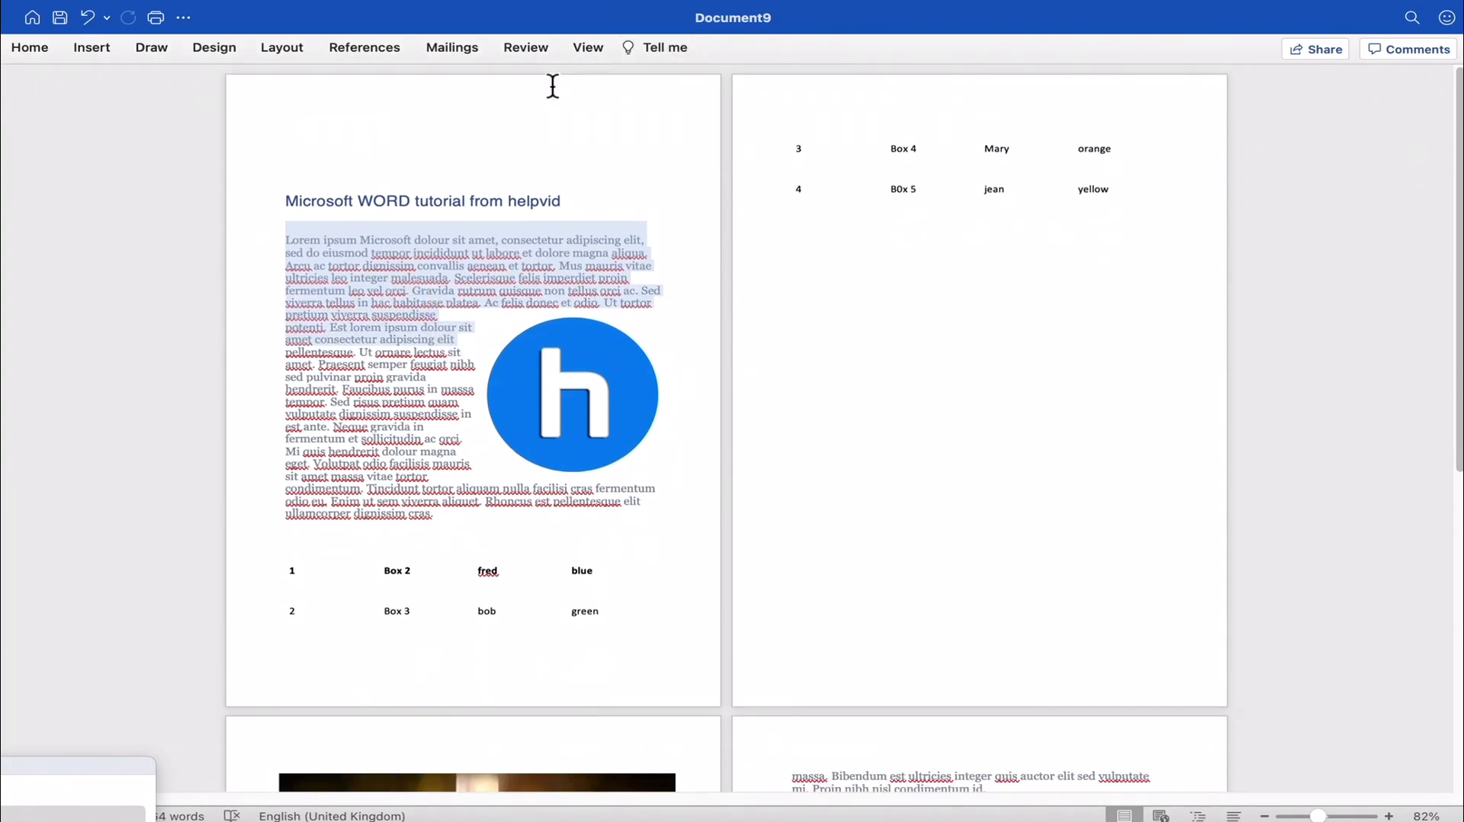
{"action": "left_click", "coordinate": [589, 50]}
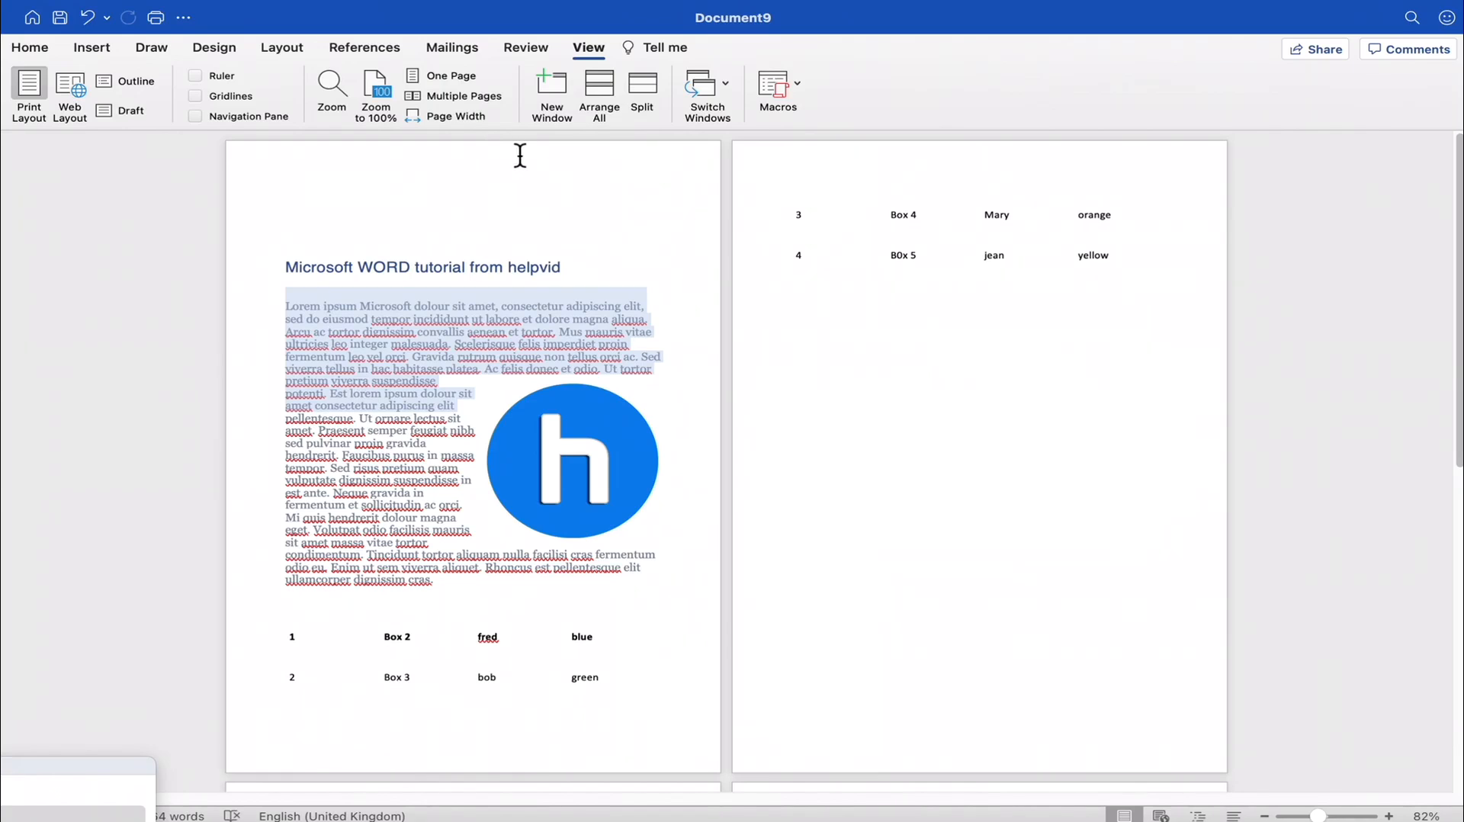
- Select the title and a part of the first paragraph, and look at the font name and the available font sizes
{"action": "left_click", "coordinate": [46, 47]}
{"action": "left_click", "coordinate": [414, 353]}
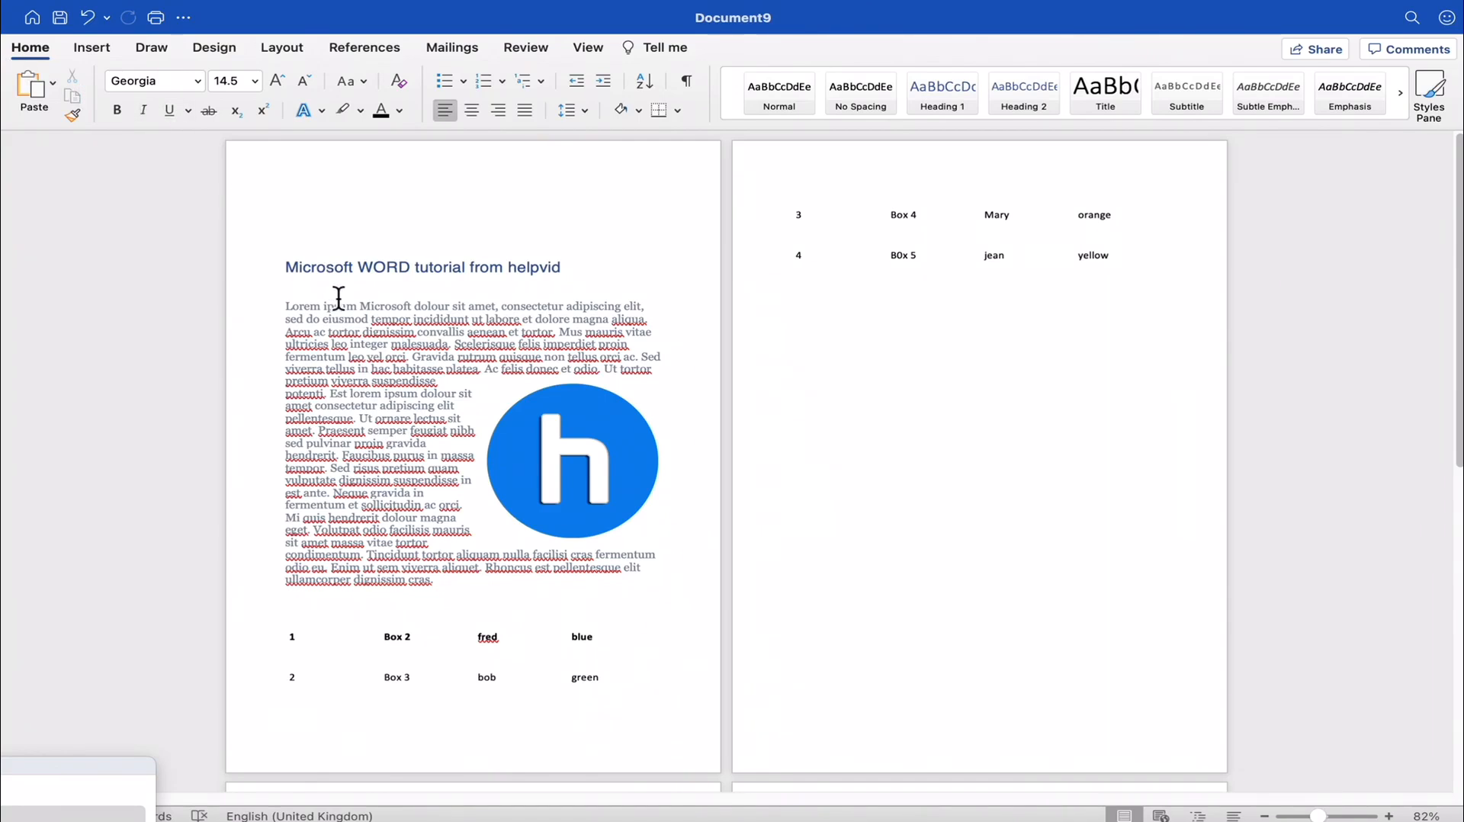
{"action": "left_click_drag", "start_coordinate": [300, 275], "coordinate": [523, 284]}
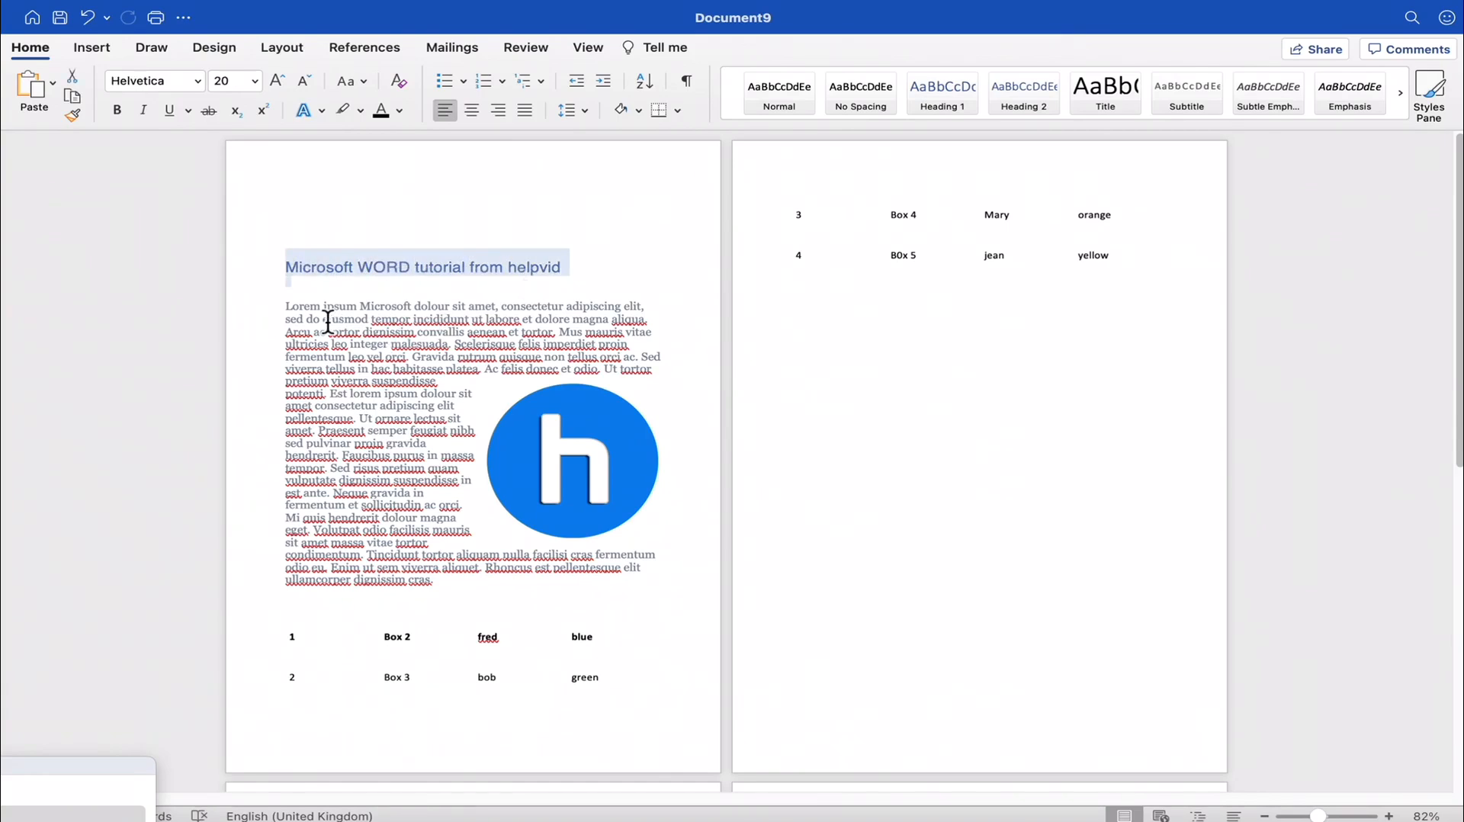
{"action": "mouse_move", "coordinate": [306, 320]}
{"action": "left_mouse_down"}
{"action": "mouse_move", "coordinate": [439, 374]}
{"action": "mouse_move", "coordinate": [411, 493]}
{"action": "left_mouse_up"}
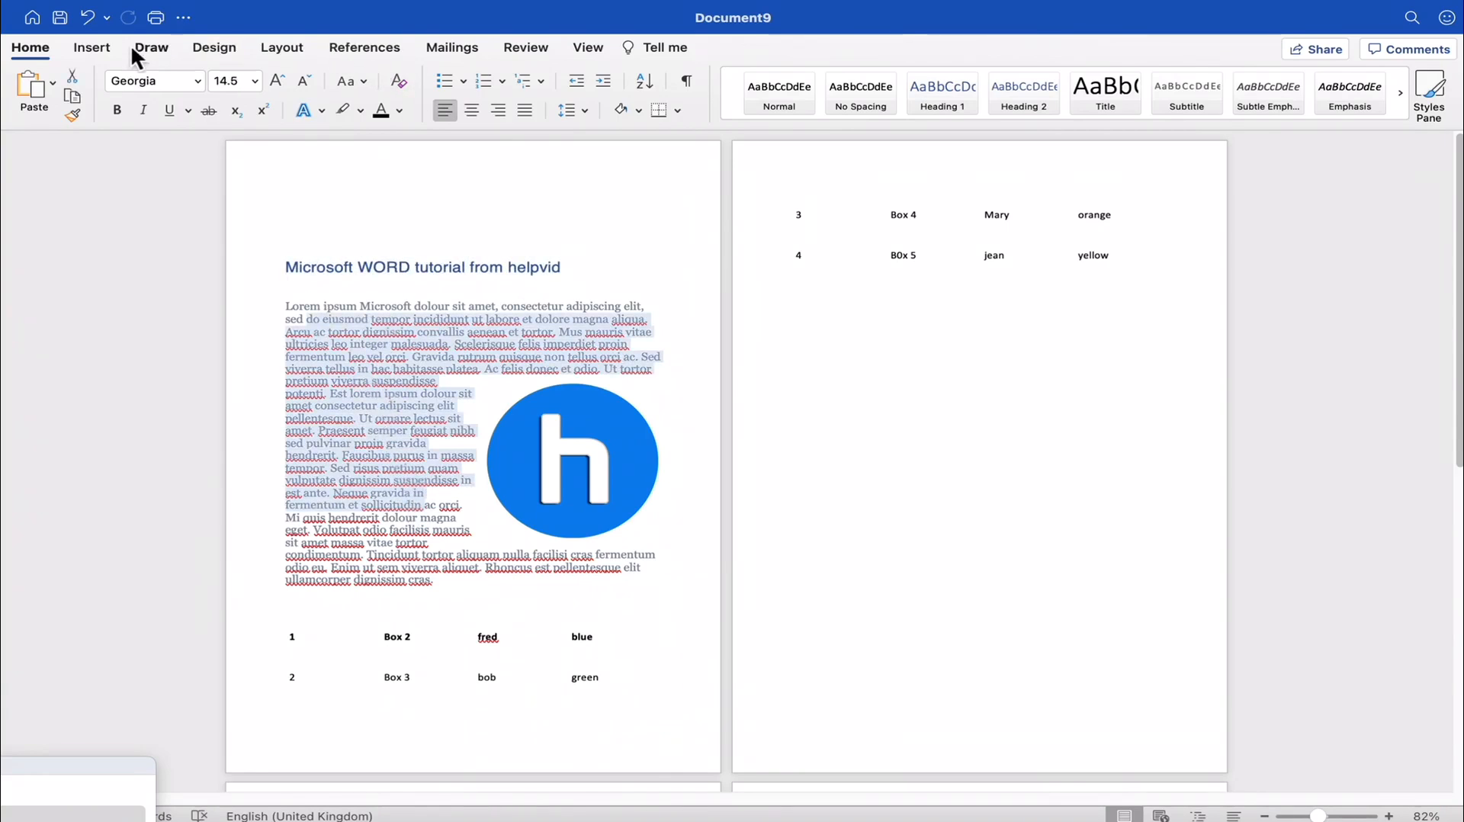
{"action": "left_click", "coordinate": [158, 86]}
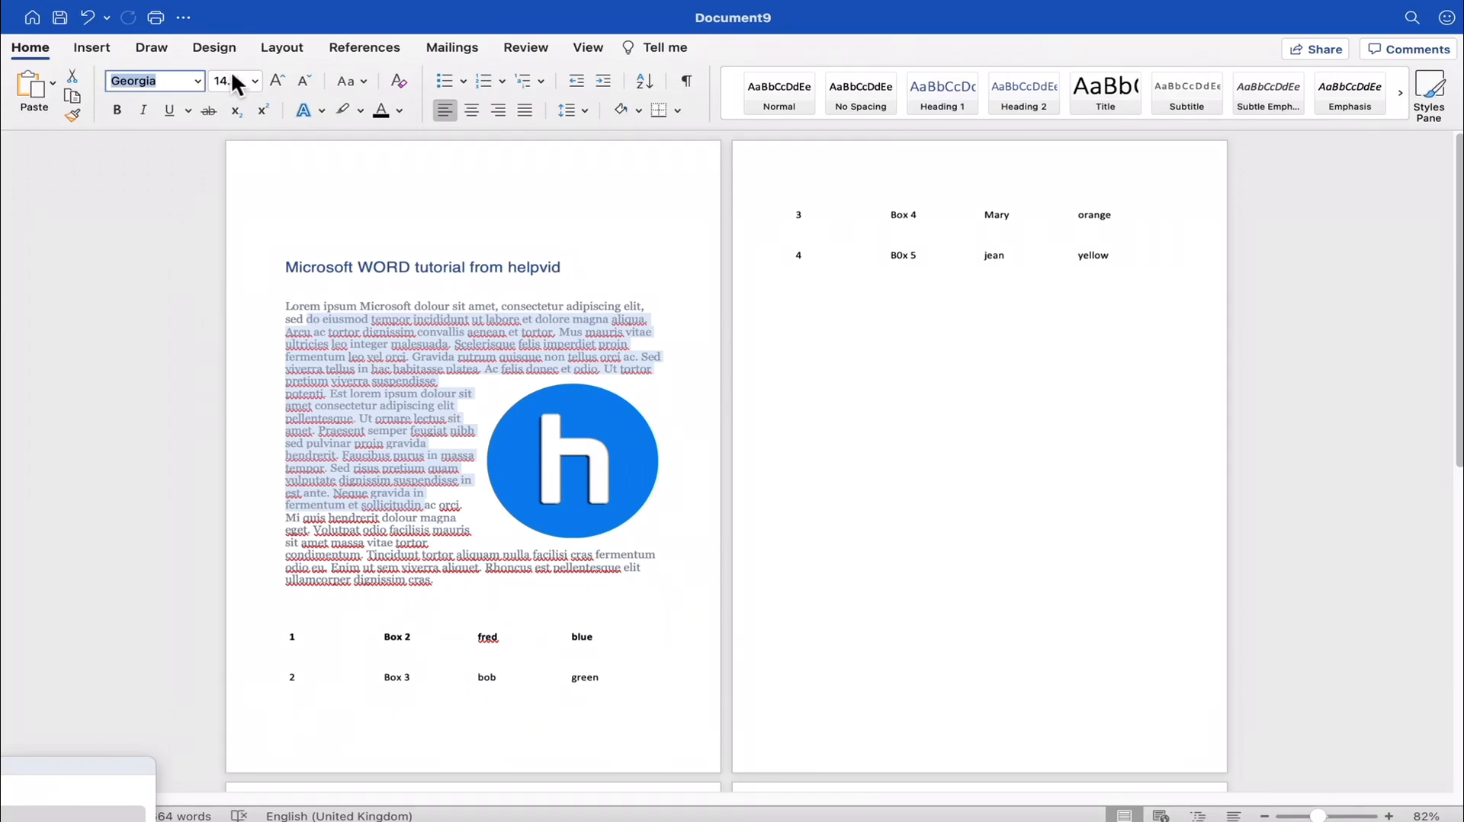
{"action": "left_click", "coordinate": [254, 83]}
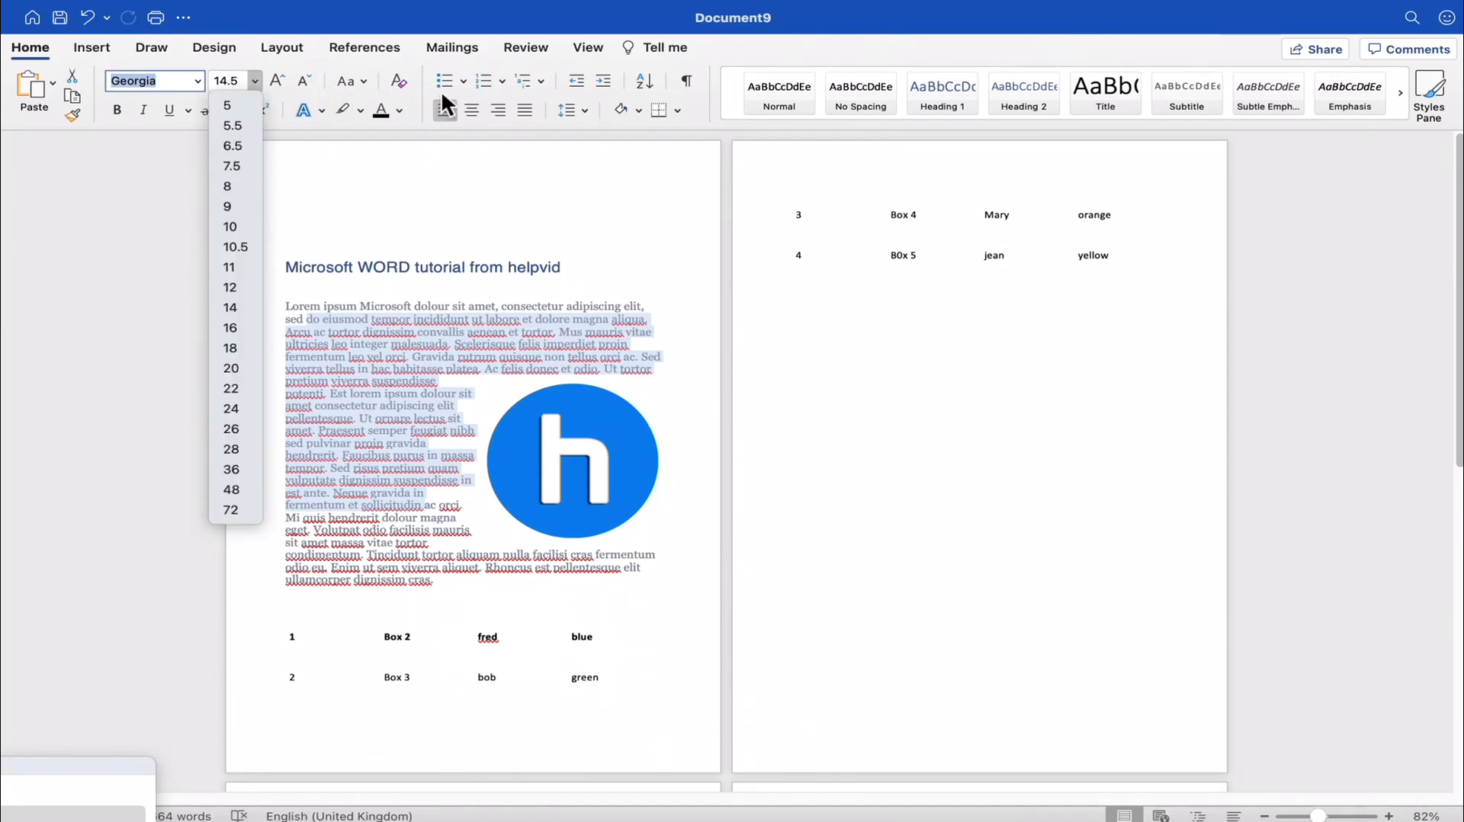
{"action": "left_click", "coordinate": [522, 325]}
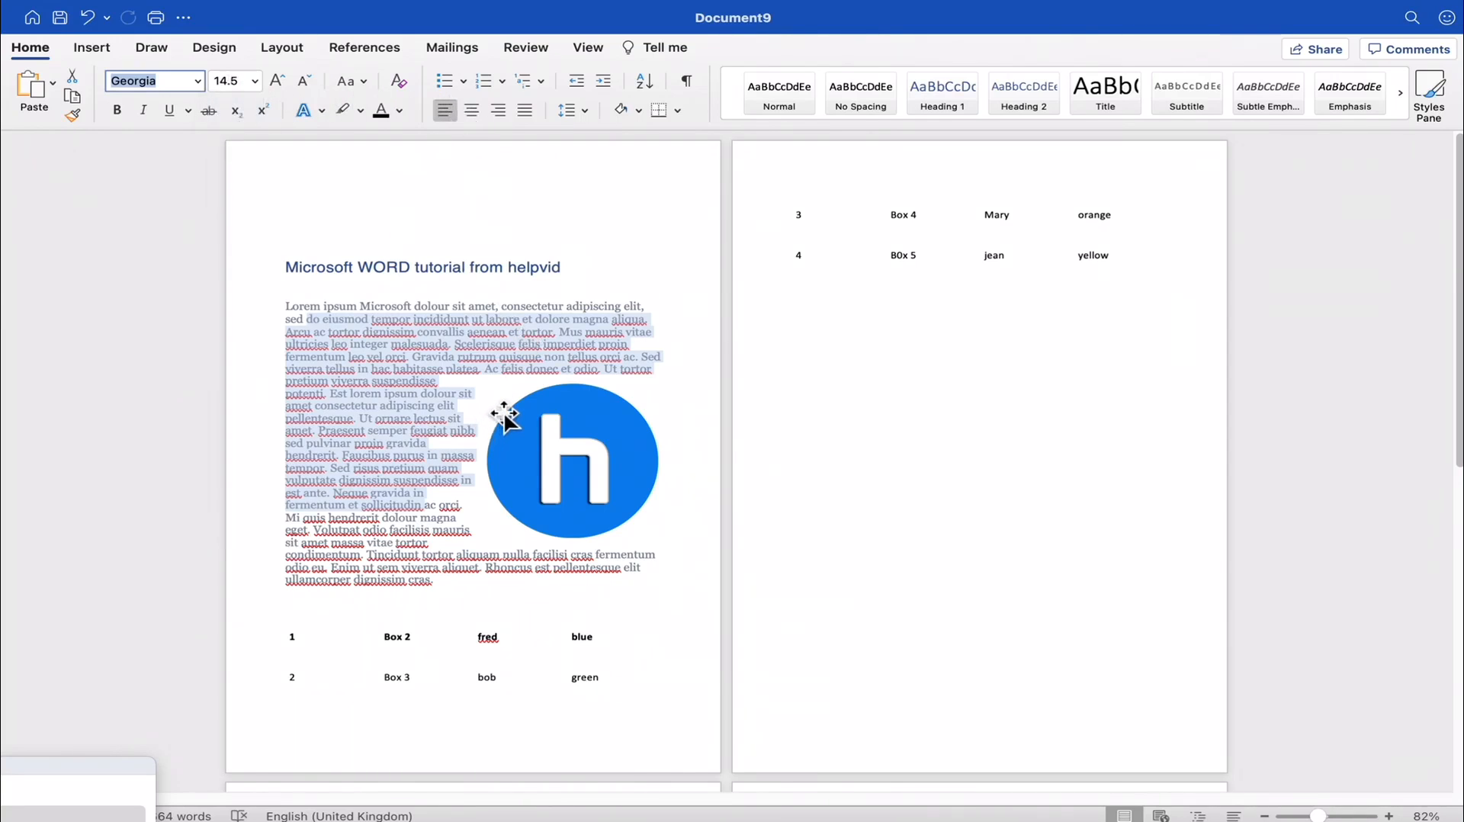
{"action": "left_click", "coordinate": [946, 513]}
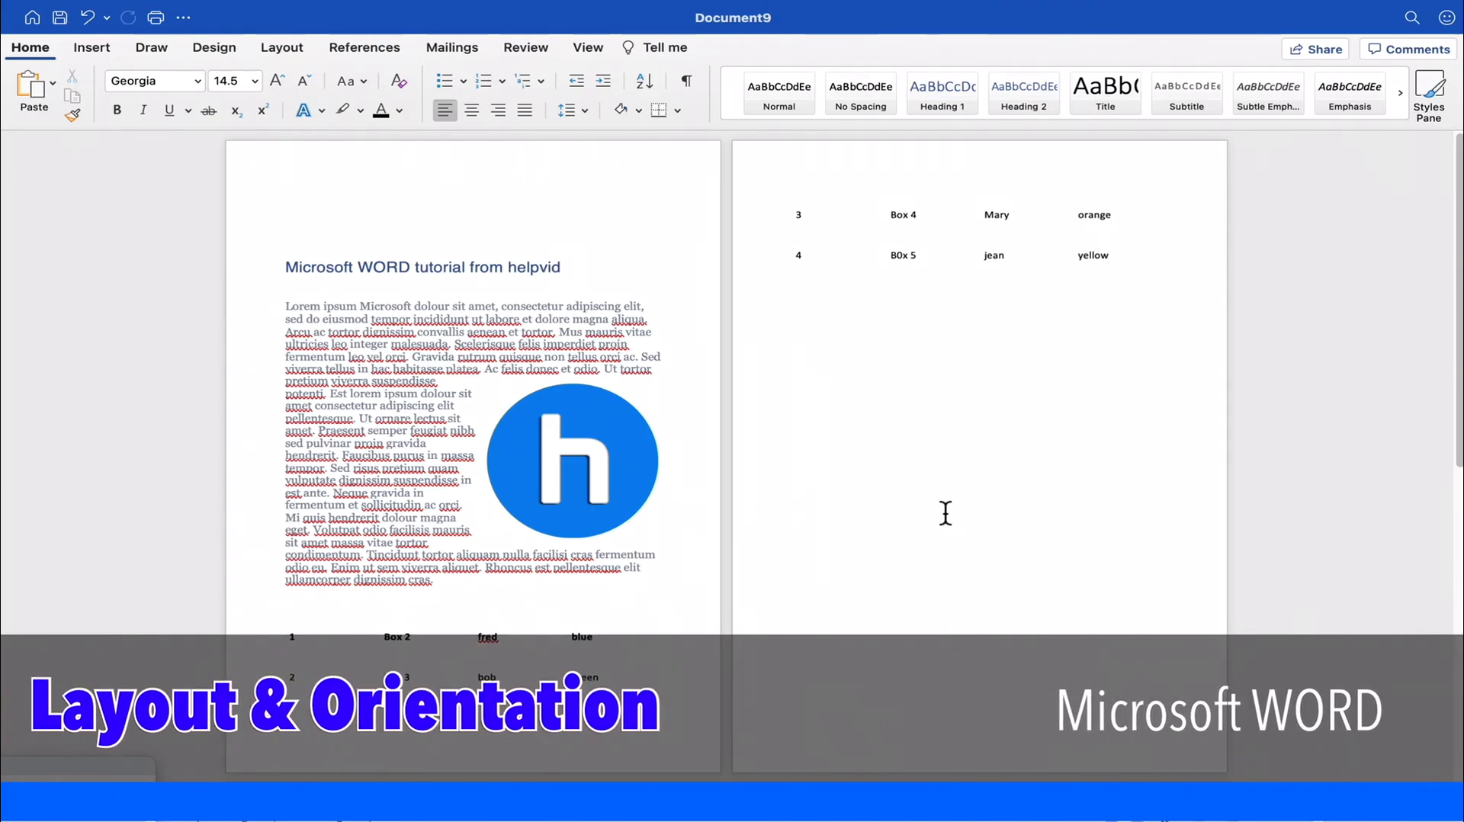
- Save the document to the Desktop as "my title" in Word Document (.docx) format, looking through the tags and file formats
{"action": "left_click", "coordinate": [60, 18]}
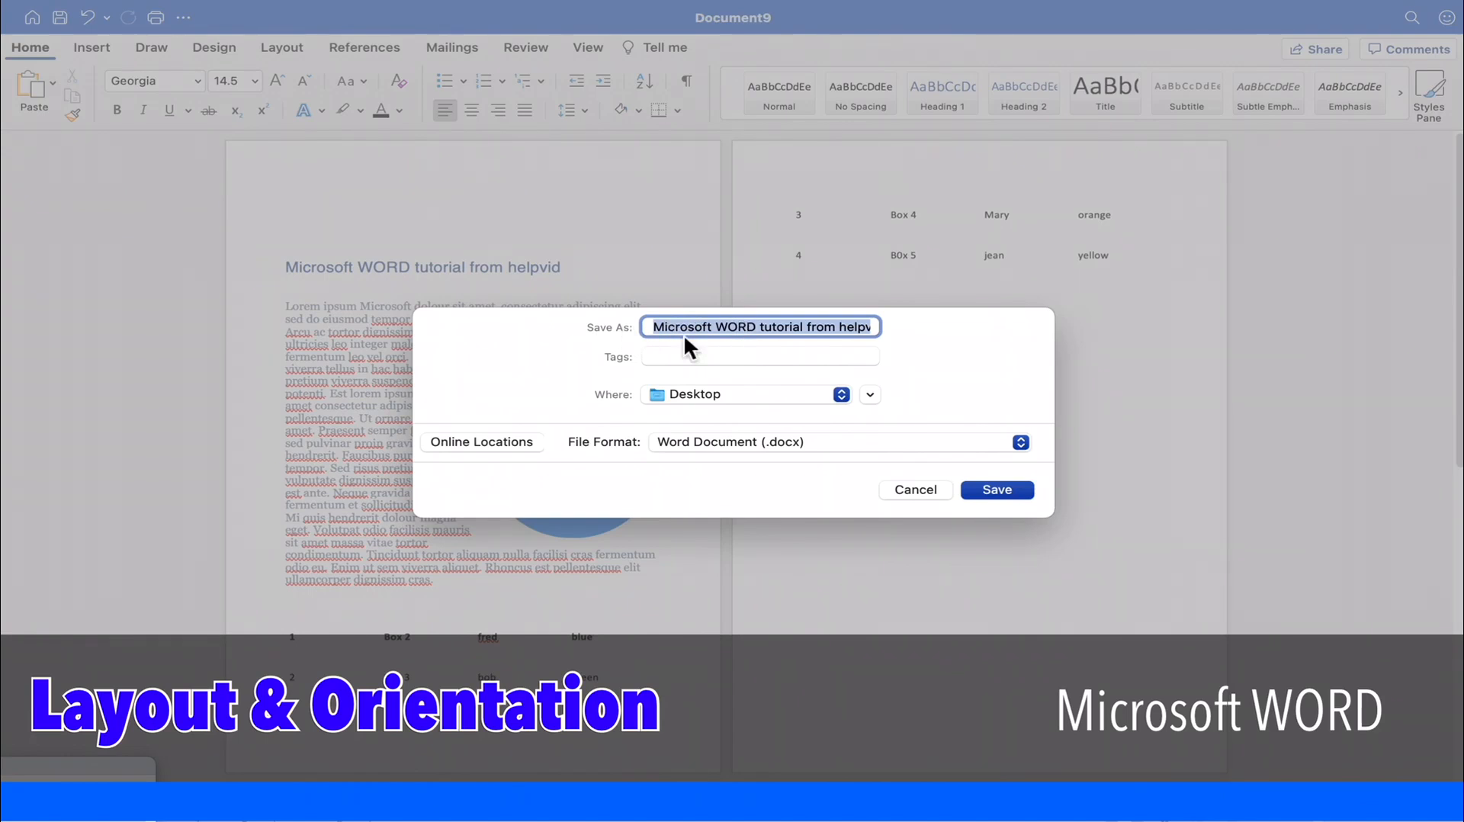
{"action": "type", "text": "my title.docx"}
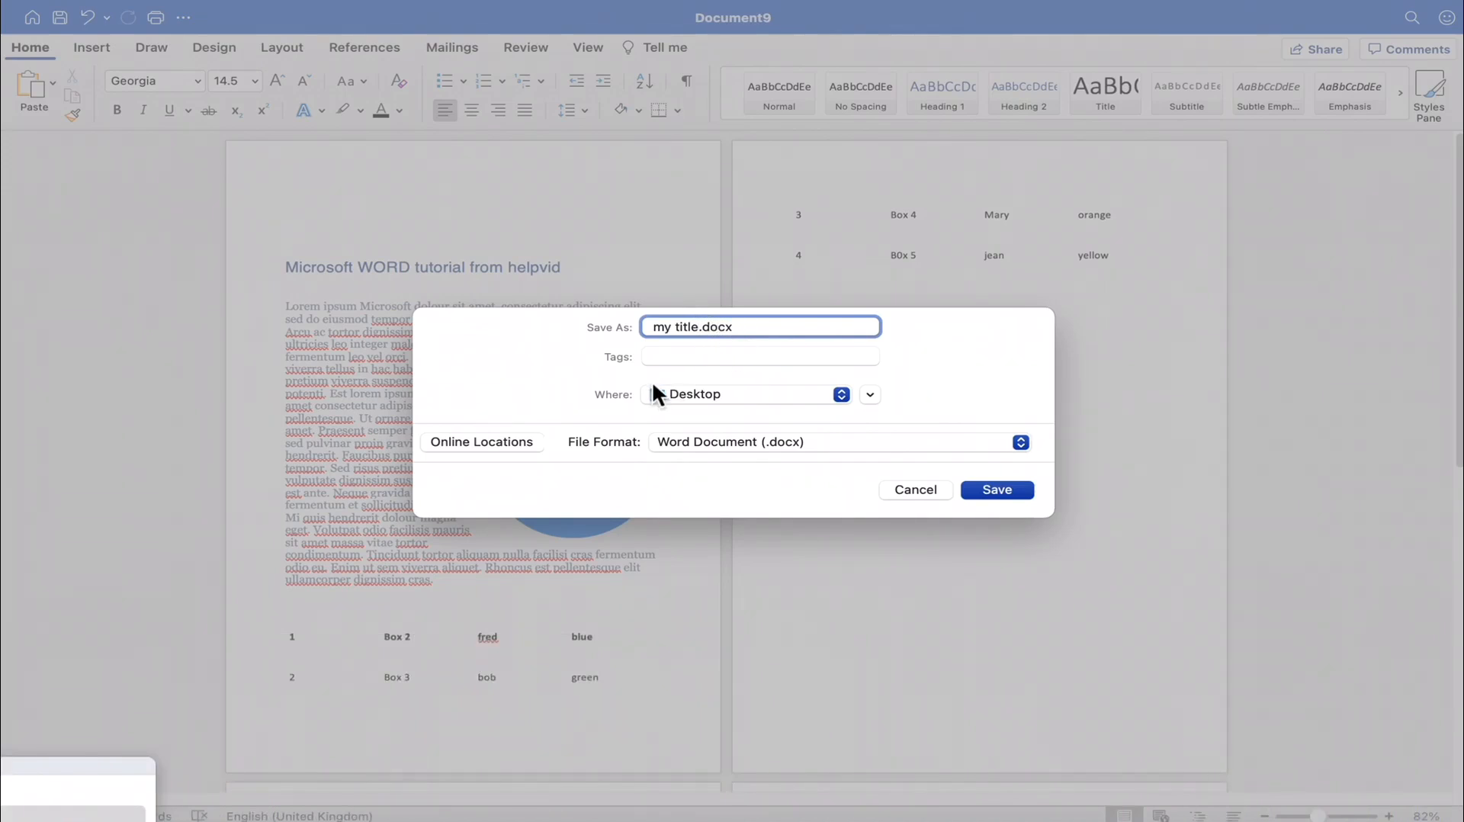
{"action": "left_click", "coordinate": [671, 360]}
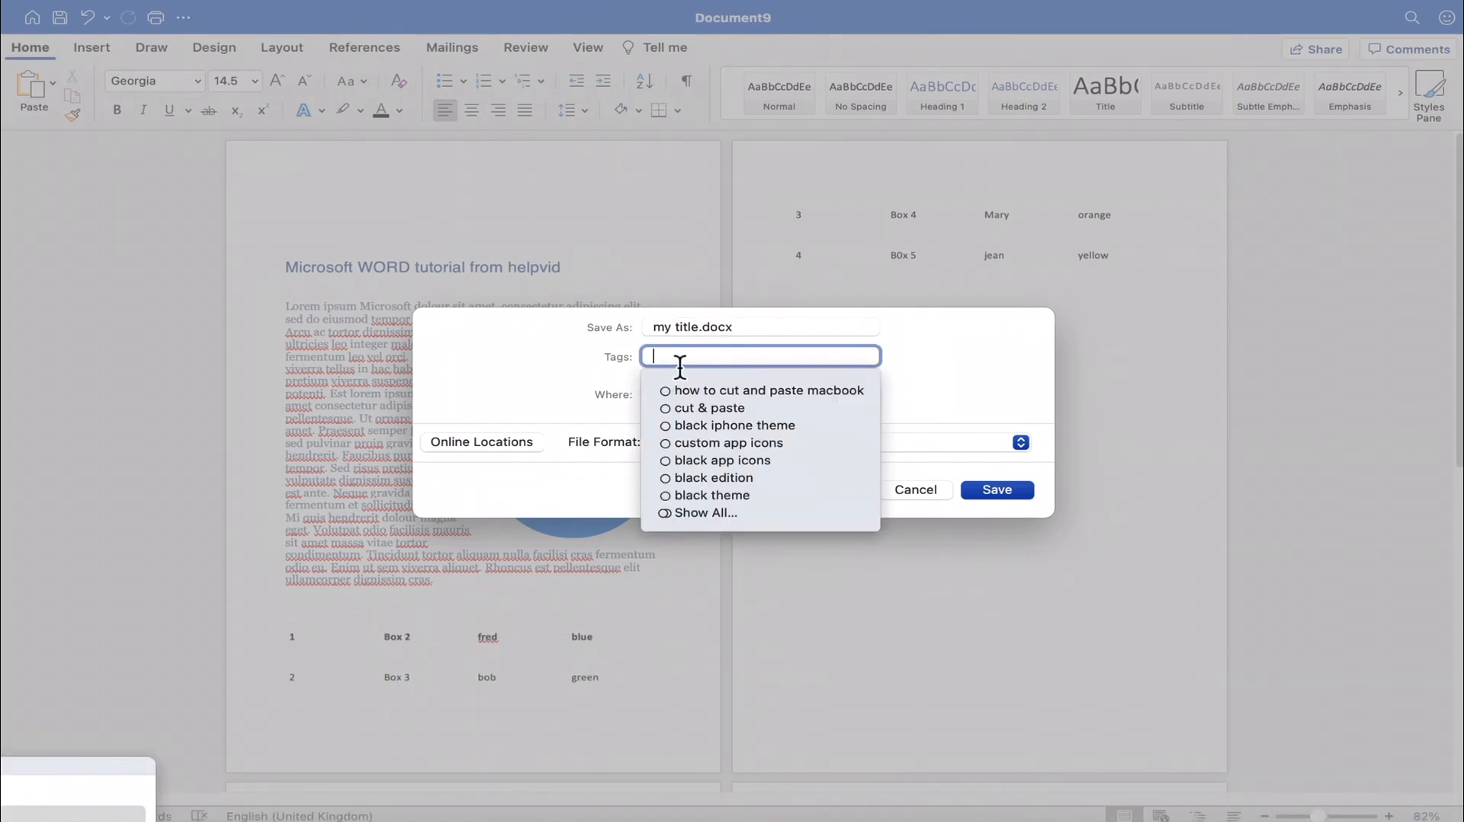
{"action": "left_click", "coordinate": [599, 397]}
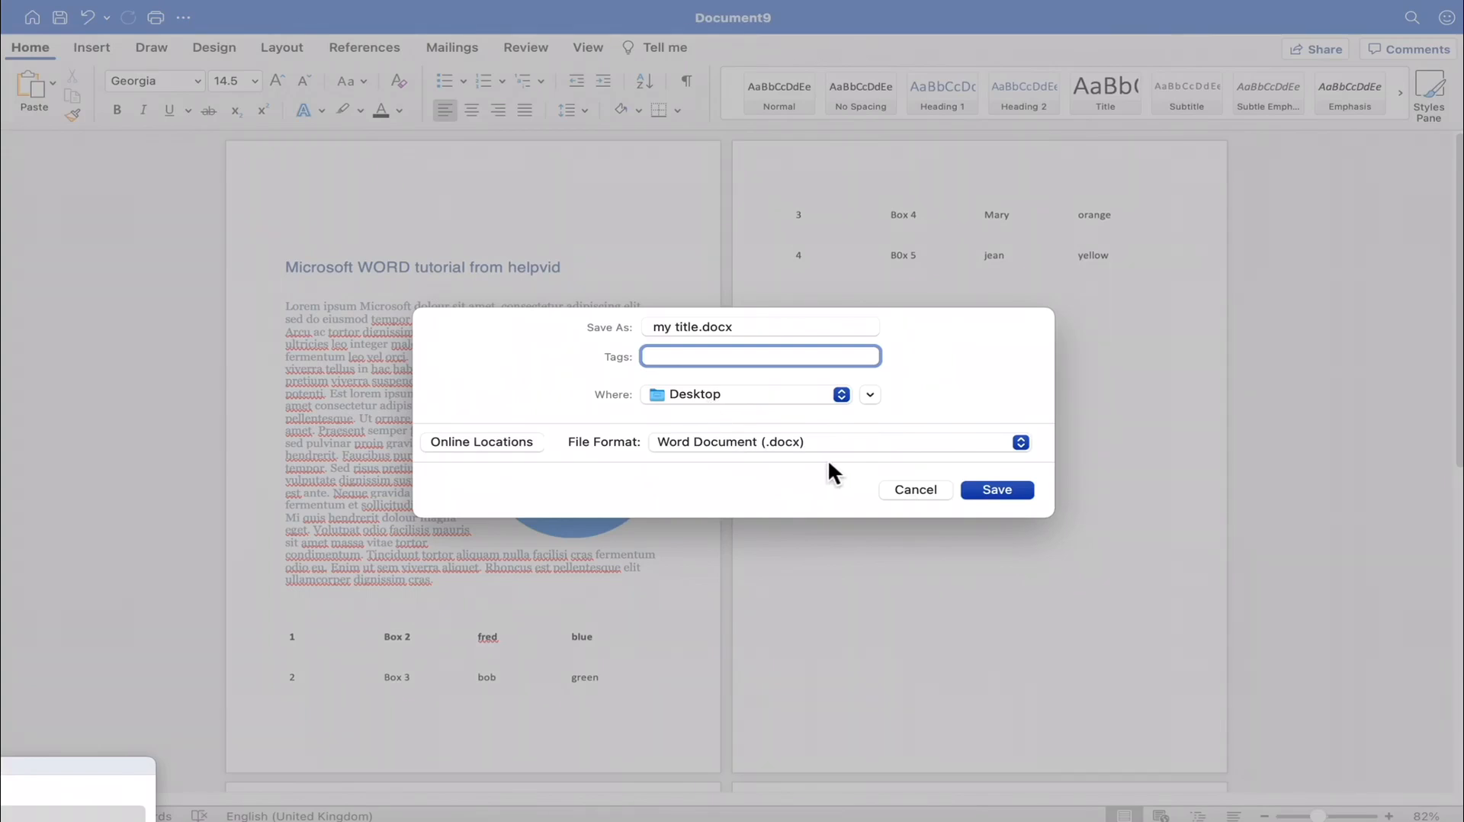
{"action": "left_click", "coordinate": [1020, 443]}
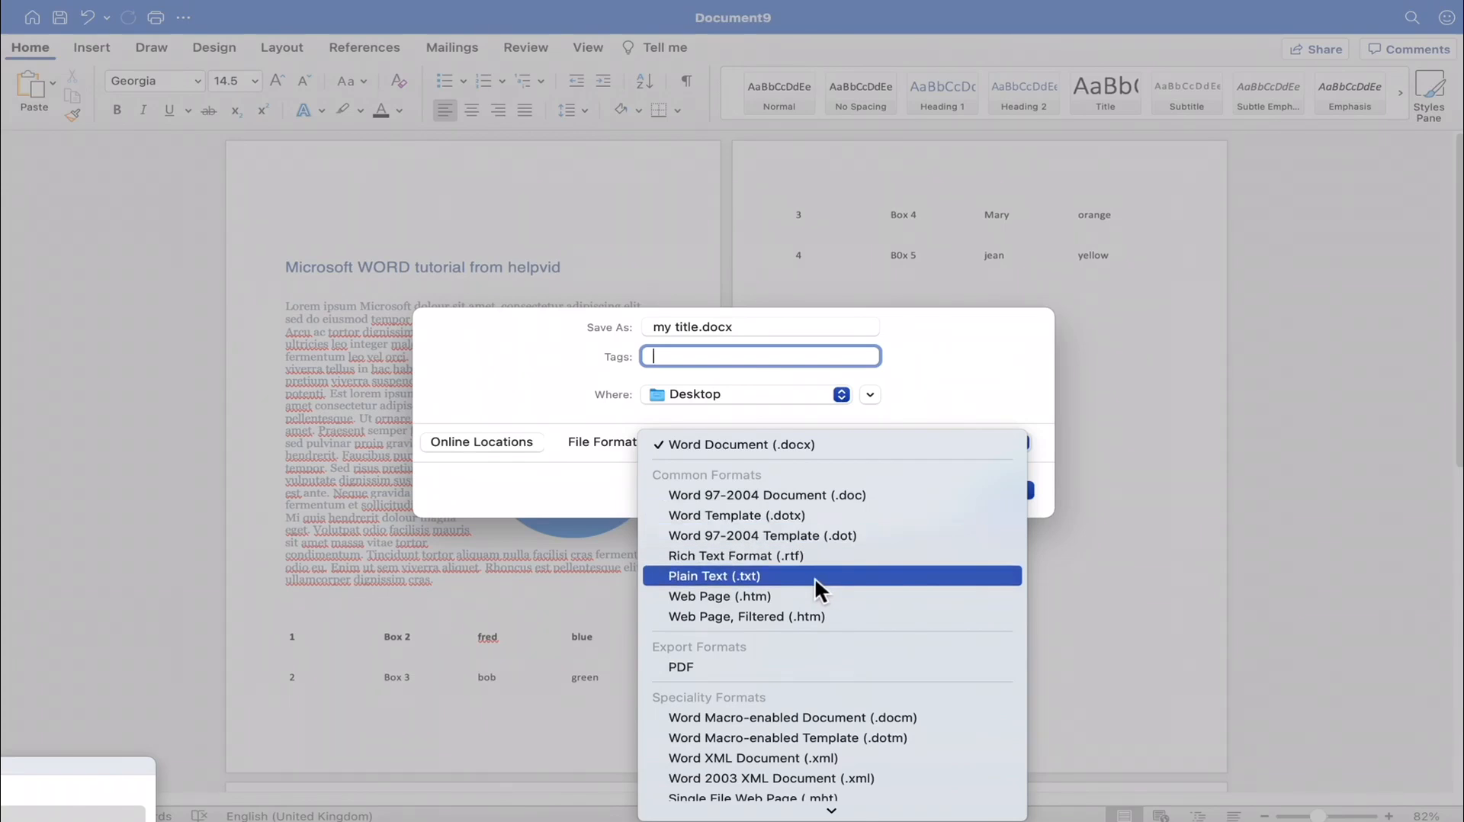
{"action": "scroll", "coordinate": [857, 578], "scroll_direction": "down", "scroll_amount": 1}
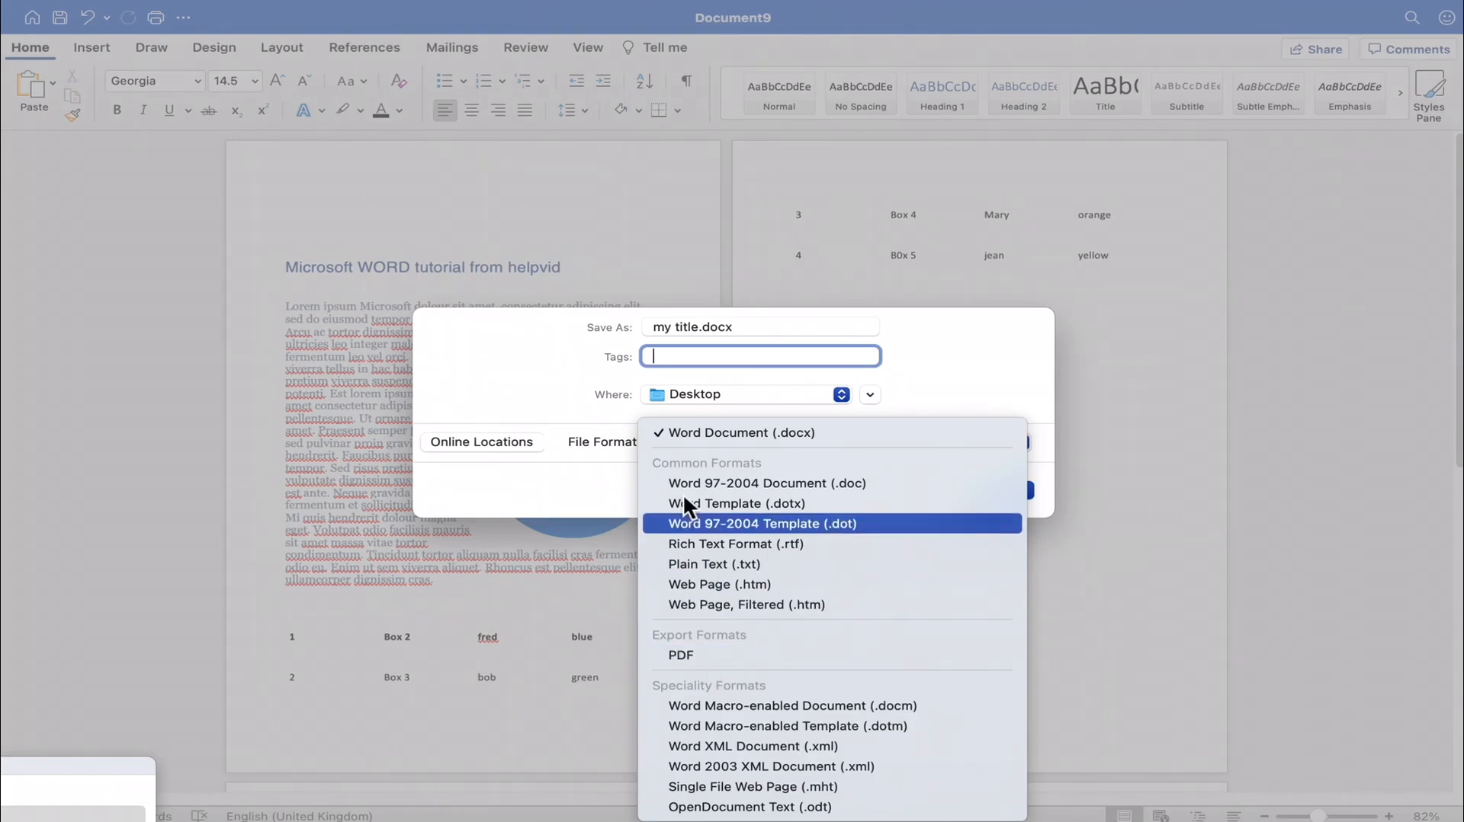
{"action": "left_click", "coordinate": [648, 418]}
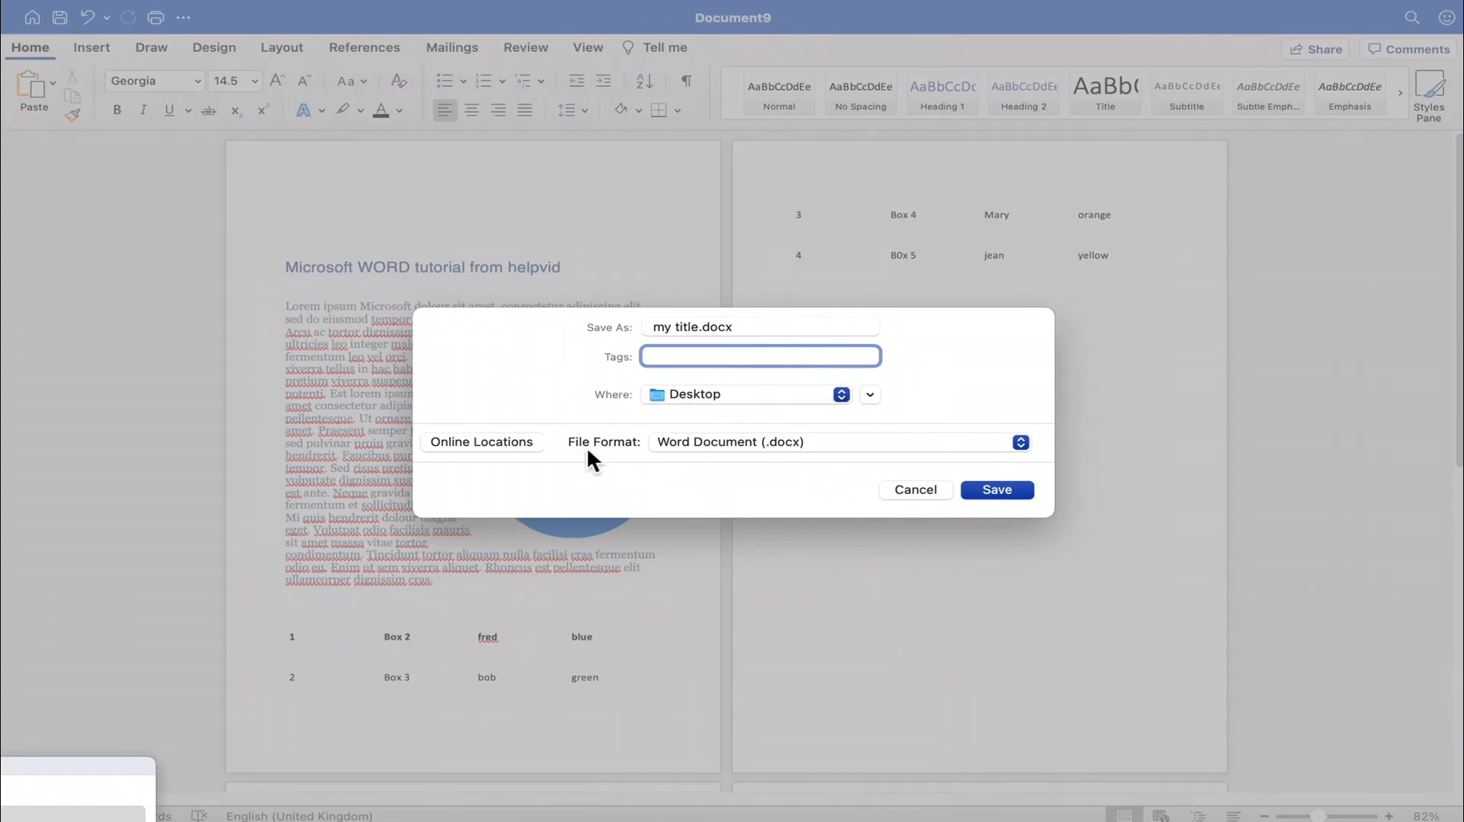
{"action": "left_click", "coordinate": [999, 488]}
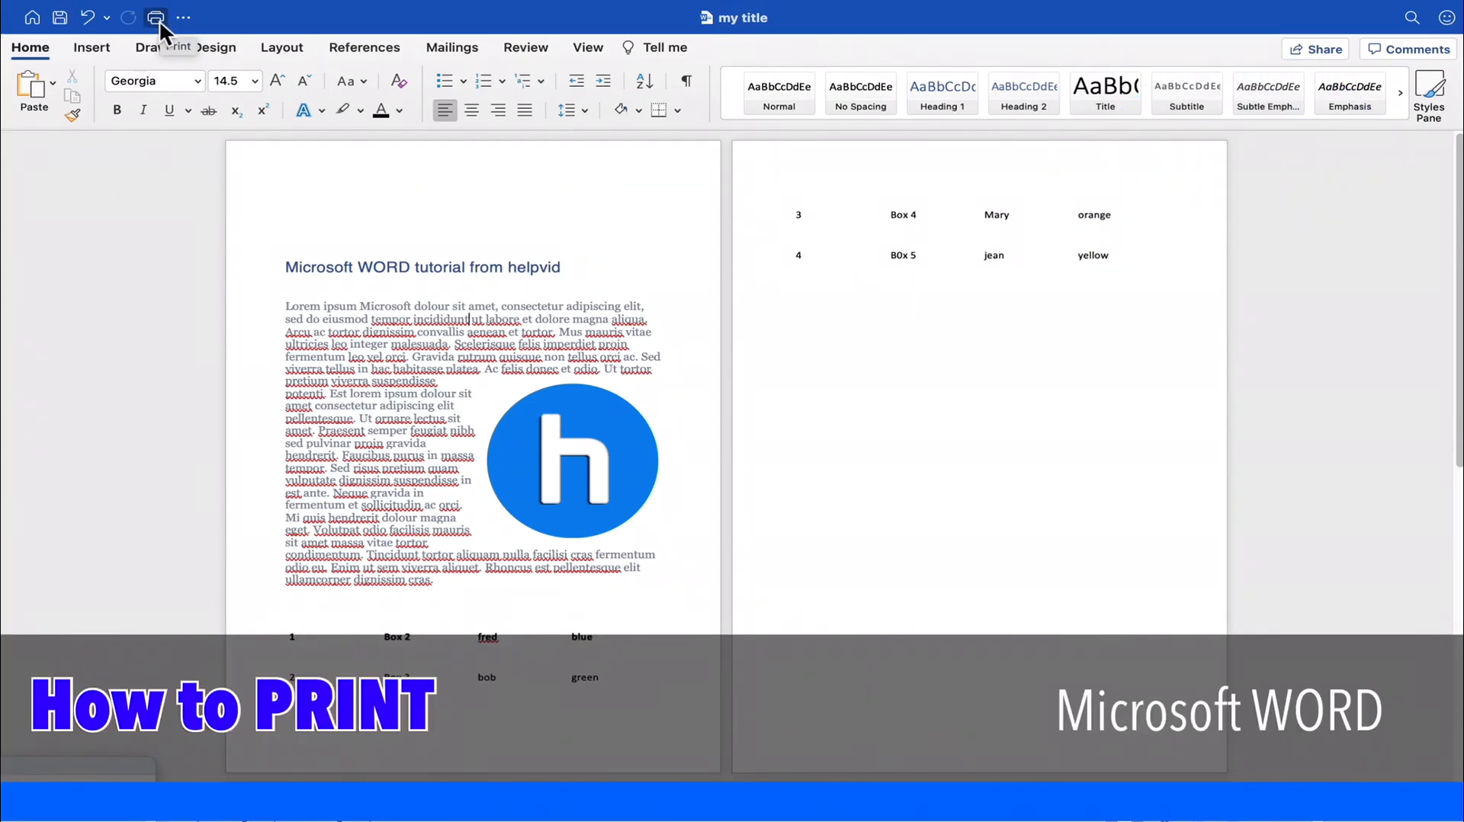
- View the print settings and preview twice, cancelling each time without printing
{"action": "left_click", "coordinate": [159, 21]}
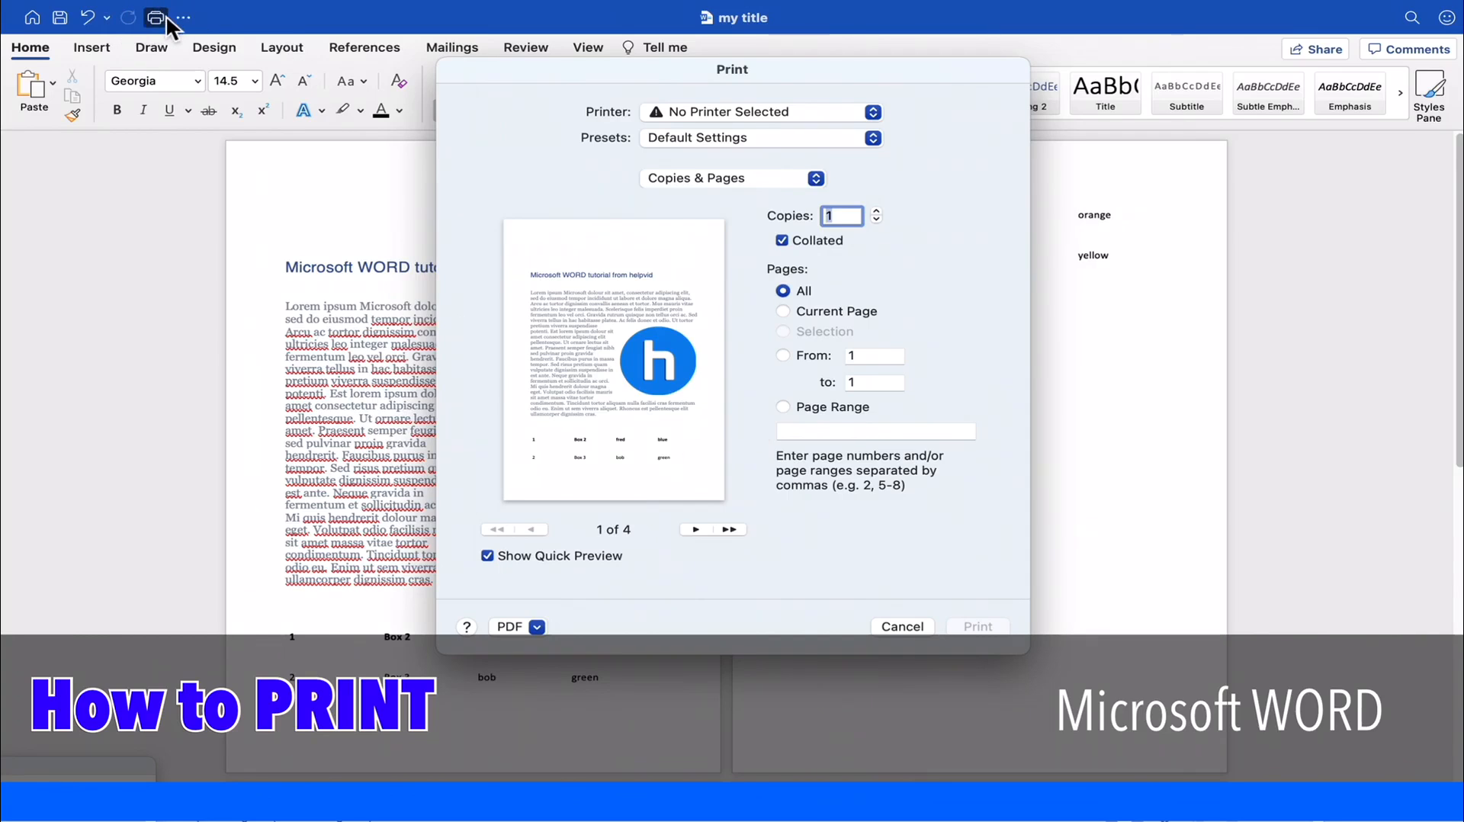
{"action": "left_click", "coordinate": [924, 625]}
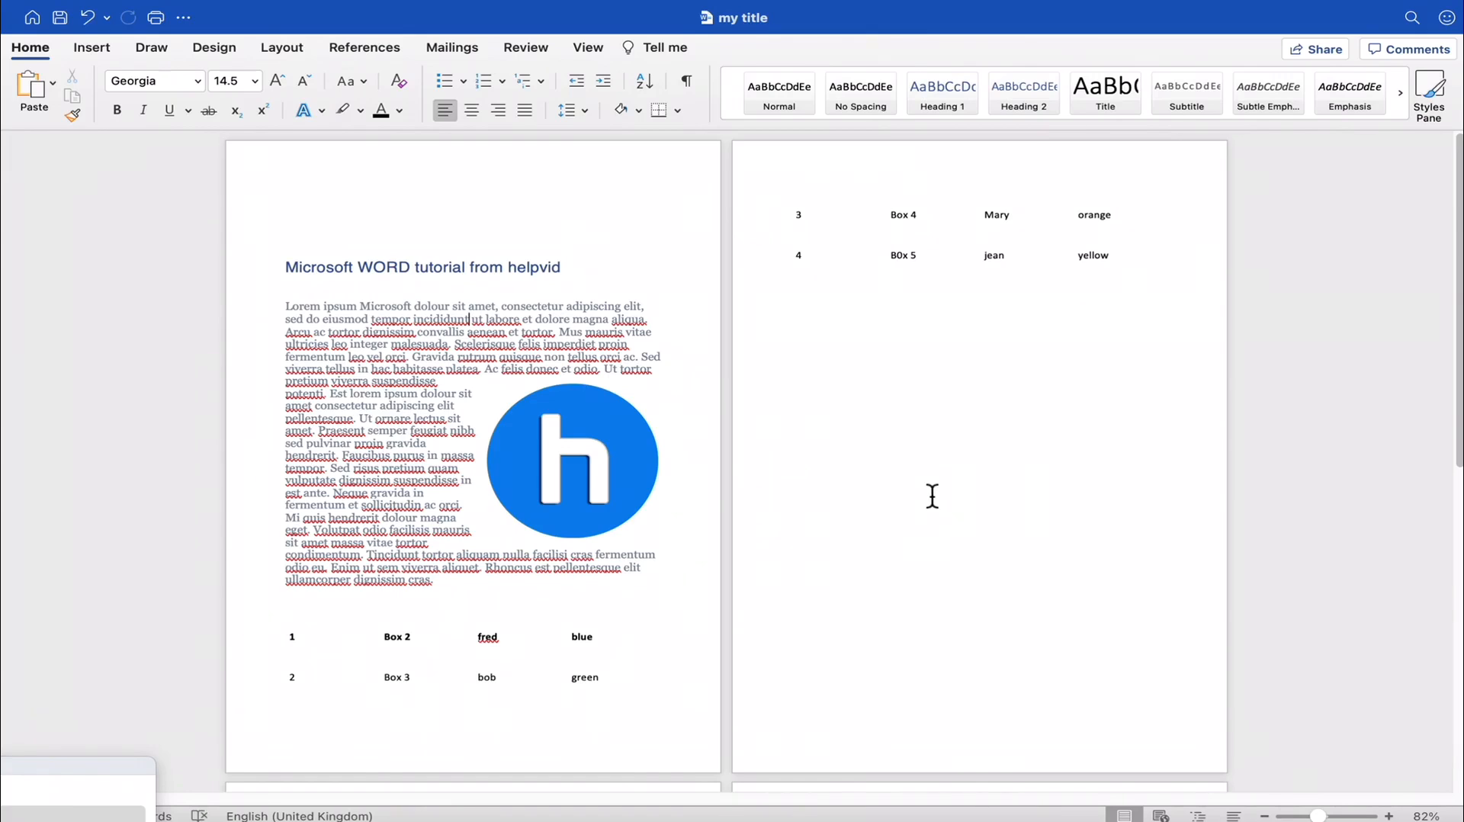
{"action": "key", "text": "super+p"}
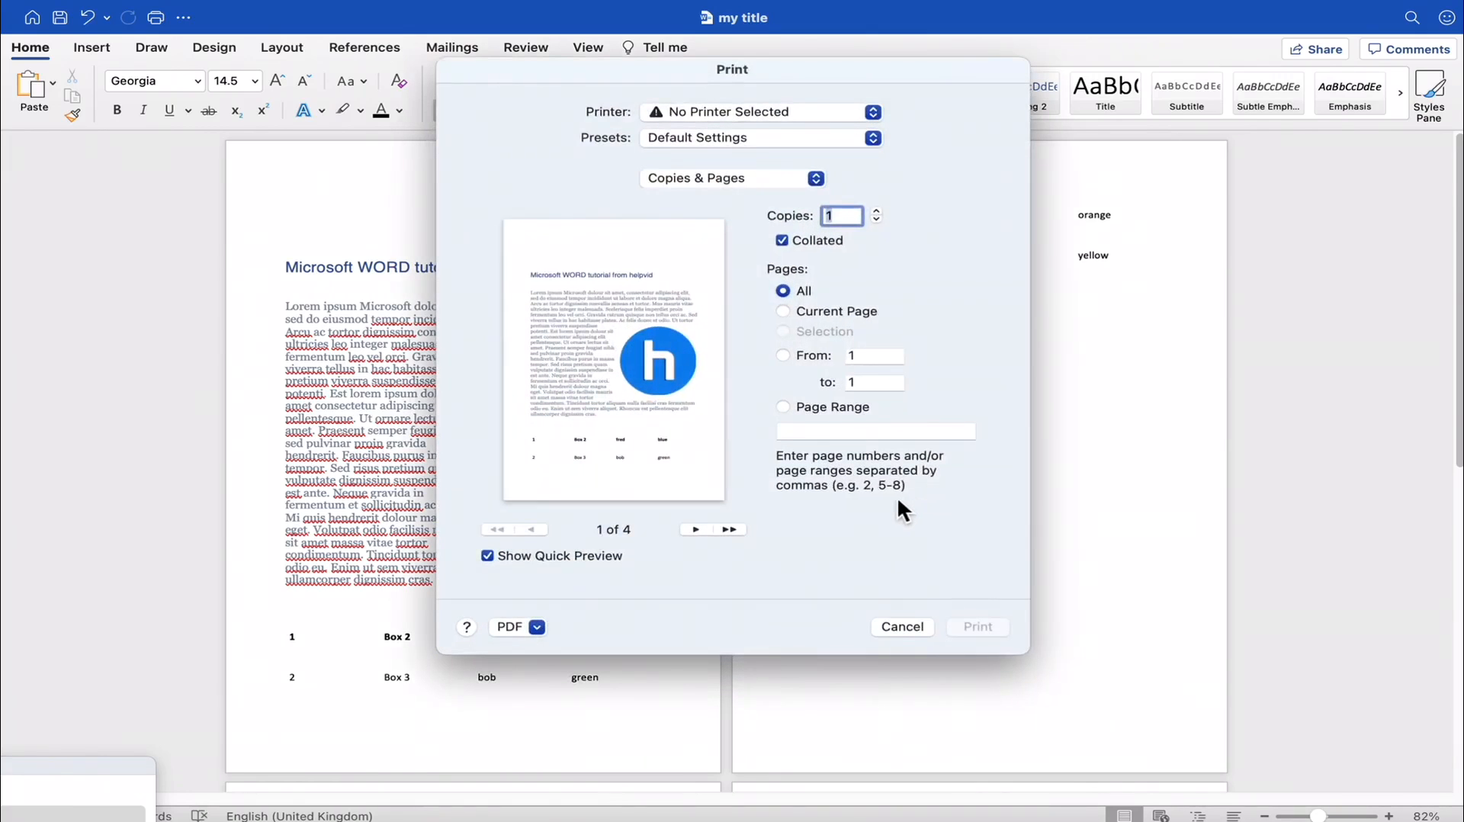
{"action": "left_click", "coordinate": [901, 627]}
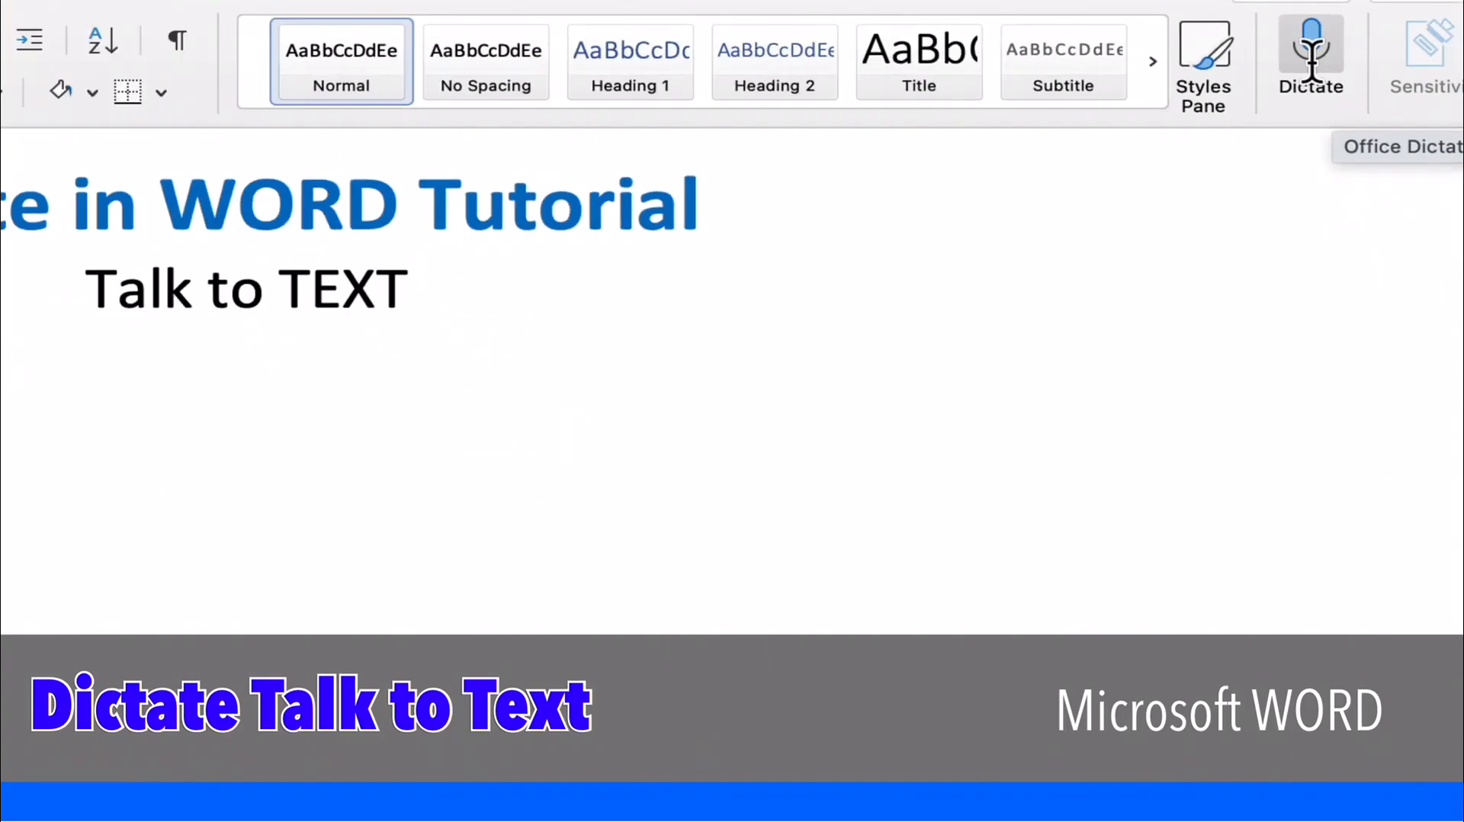
- Start dictation below the "Talk to TEXT" line and resume the microphone after it pauses
{"action": "left_click", "coordinate": [1311, 57]}
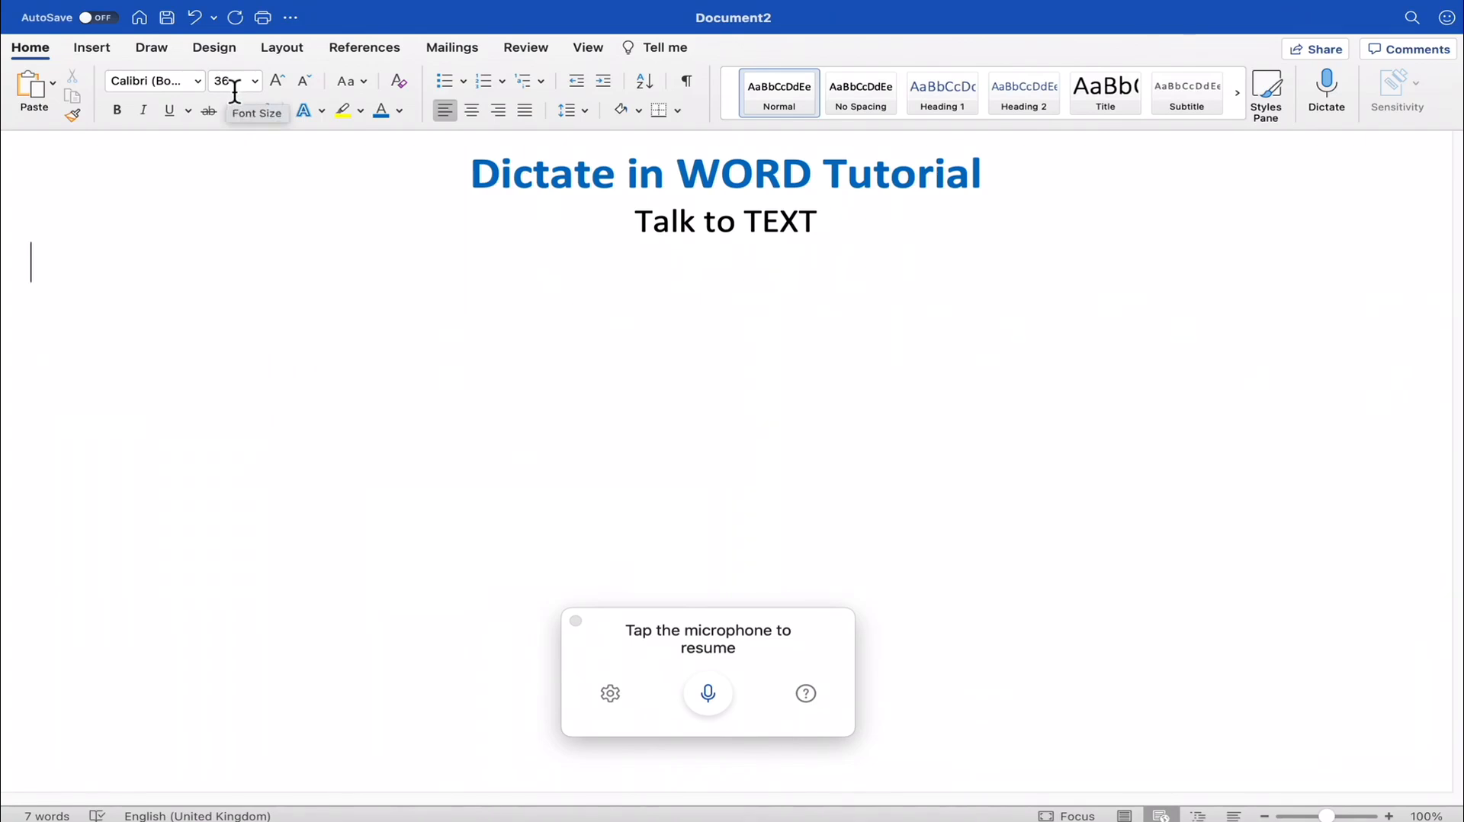
{"action": "left_click", "coordinate": [712, 694]}
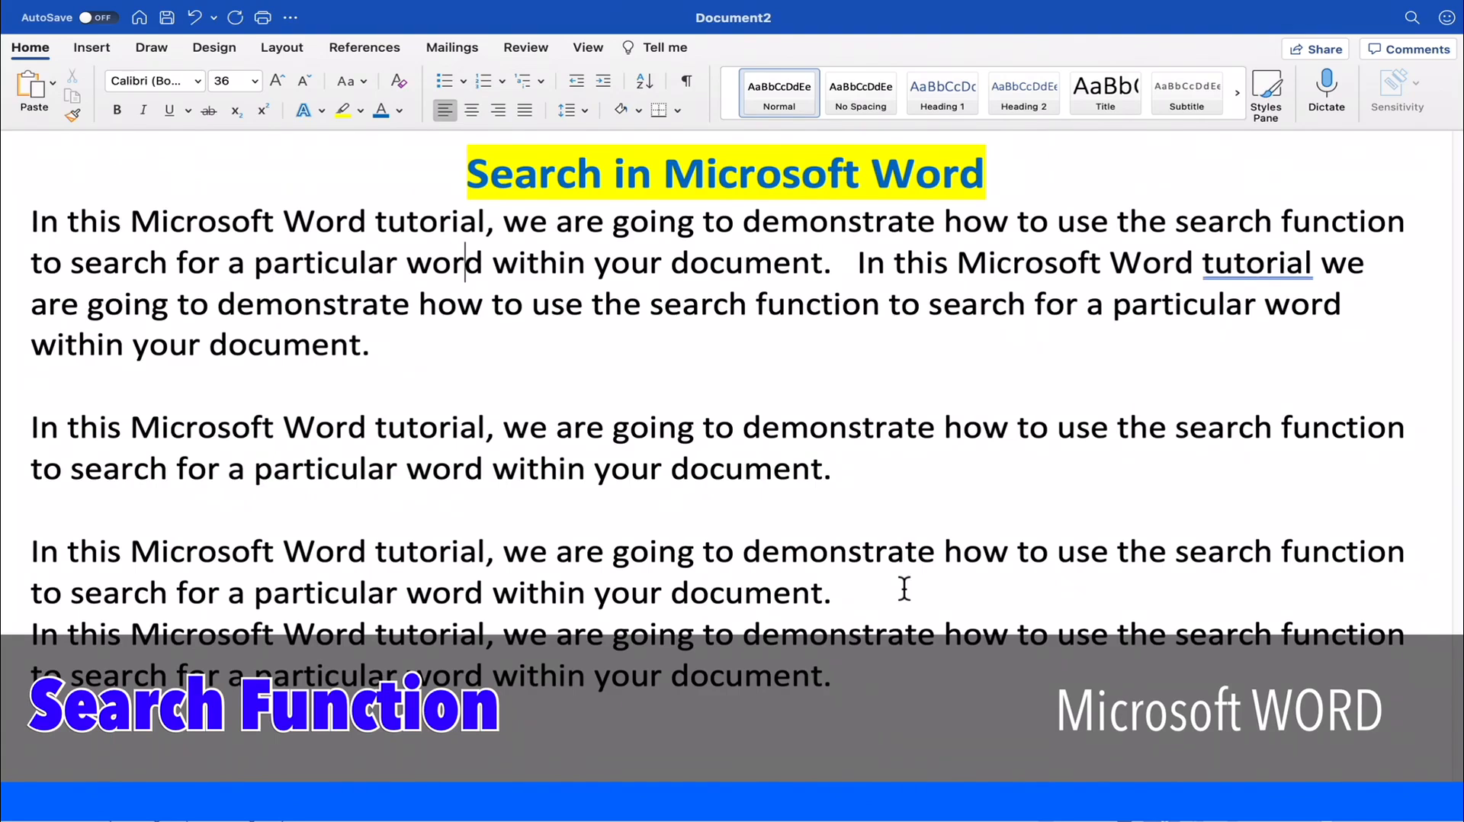
- Correct the flagged word "tutorial" in the first paragraph with the suggested "tutorial,"
{"action": "right_click", "coordinate": [1279, 268]}
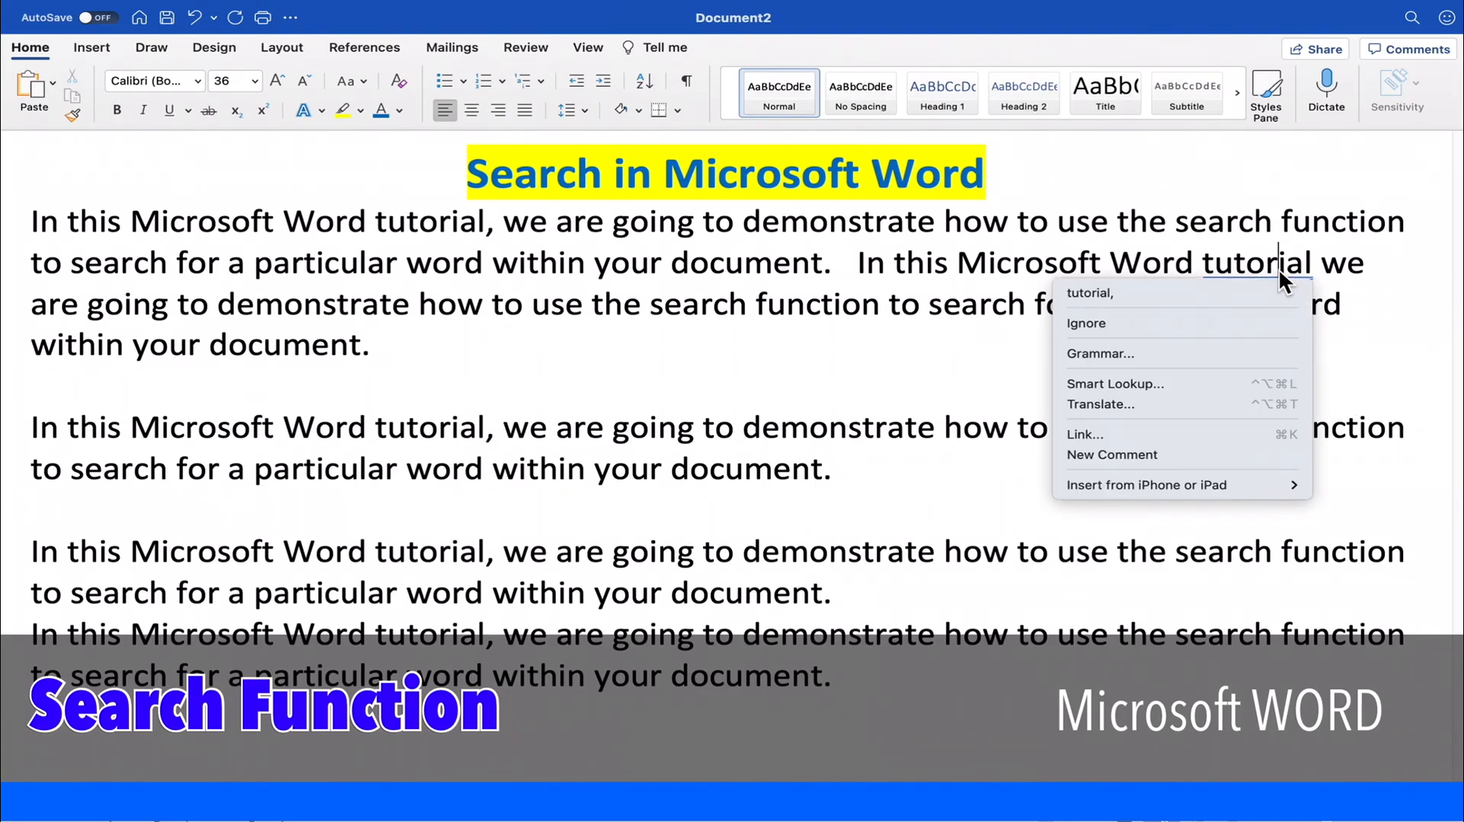
{"action": "left_click", "coordinate": [1224, 292]}
{"action": "mouse_move", "coordinate": [1412, 18]}
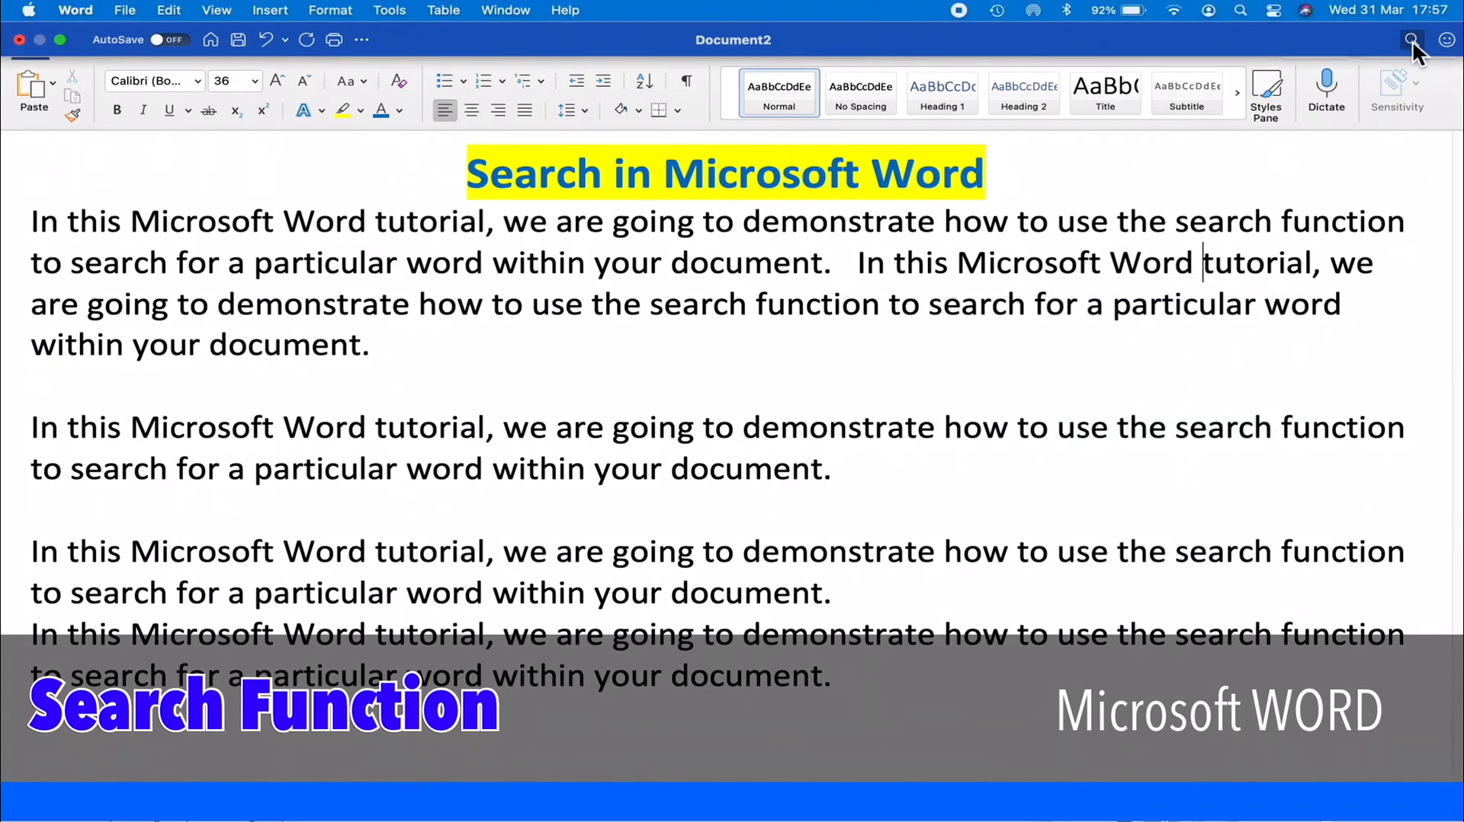
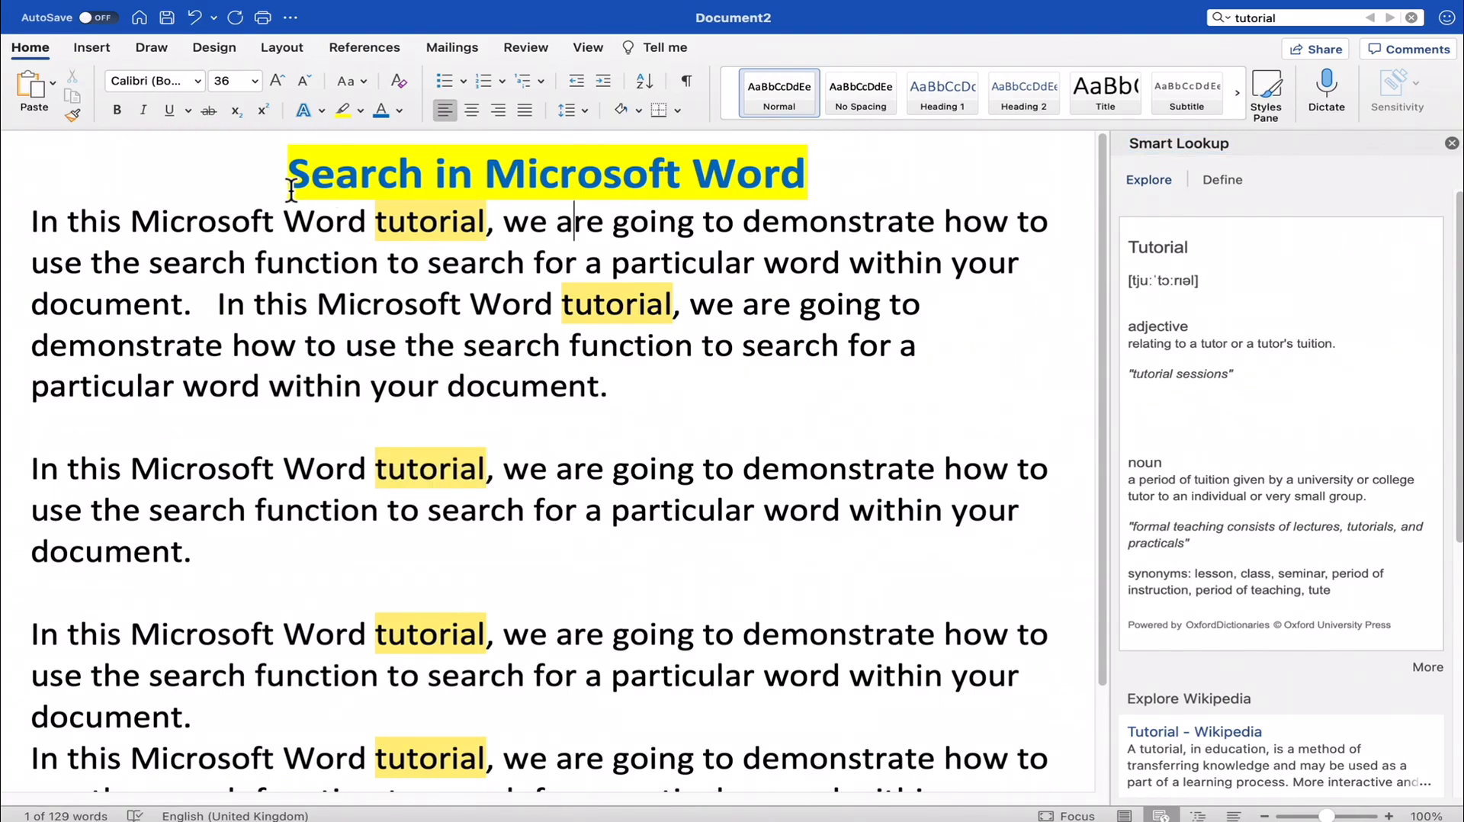
- Select the title "Search in Microsoft Word" and close the Smart Lookup results
{"action": "left_click_drag", "start_coordinate": [288, 173], "coordinate": [807, 187]}
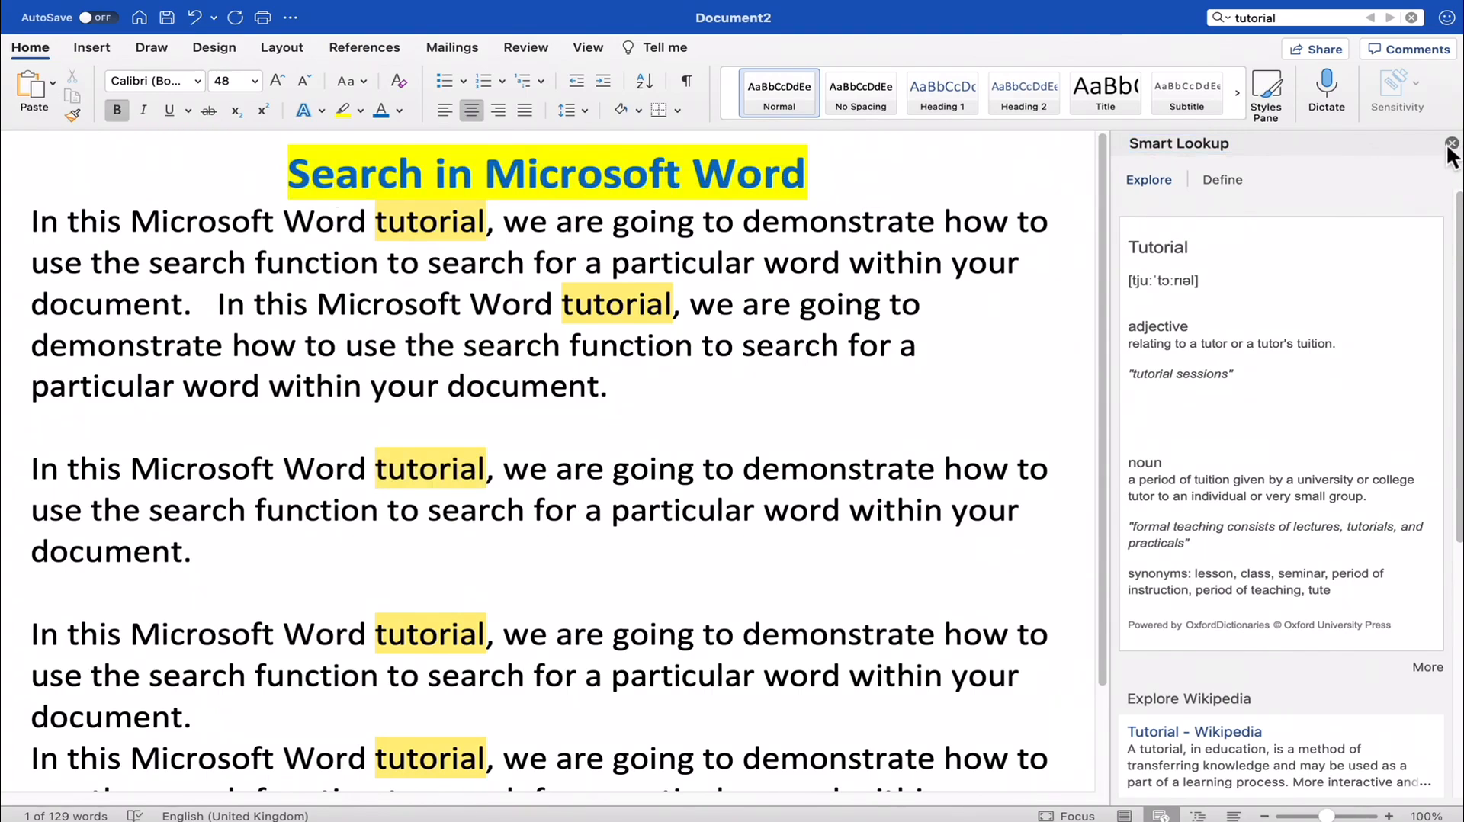
{"action": "left_click", "coordinate": [1450, 144]}
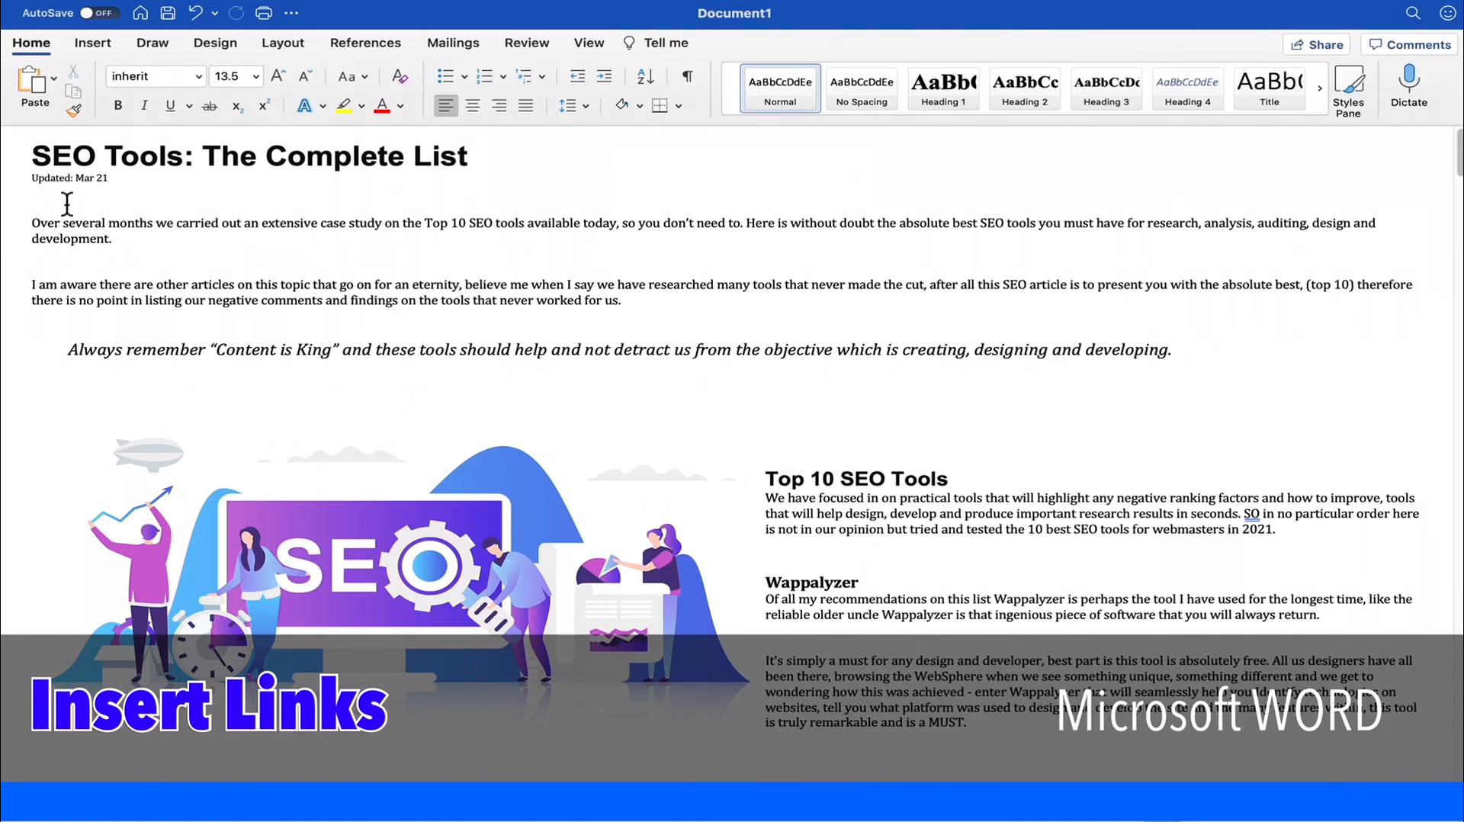
{"action": "left_click_drag", "start_coordinate": [34, 158], "coordinate": [510, 148]}
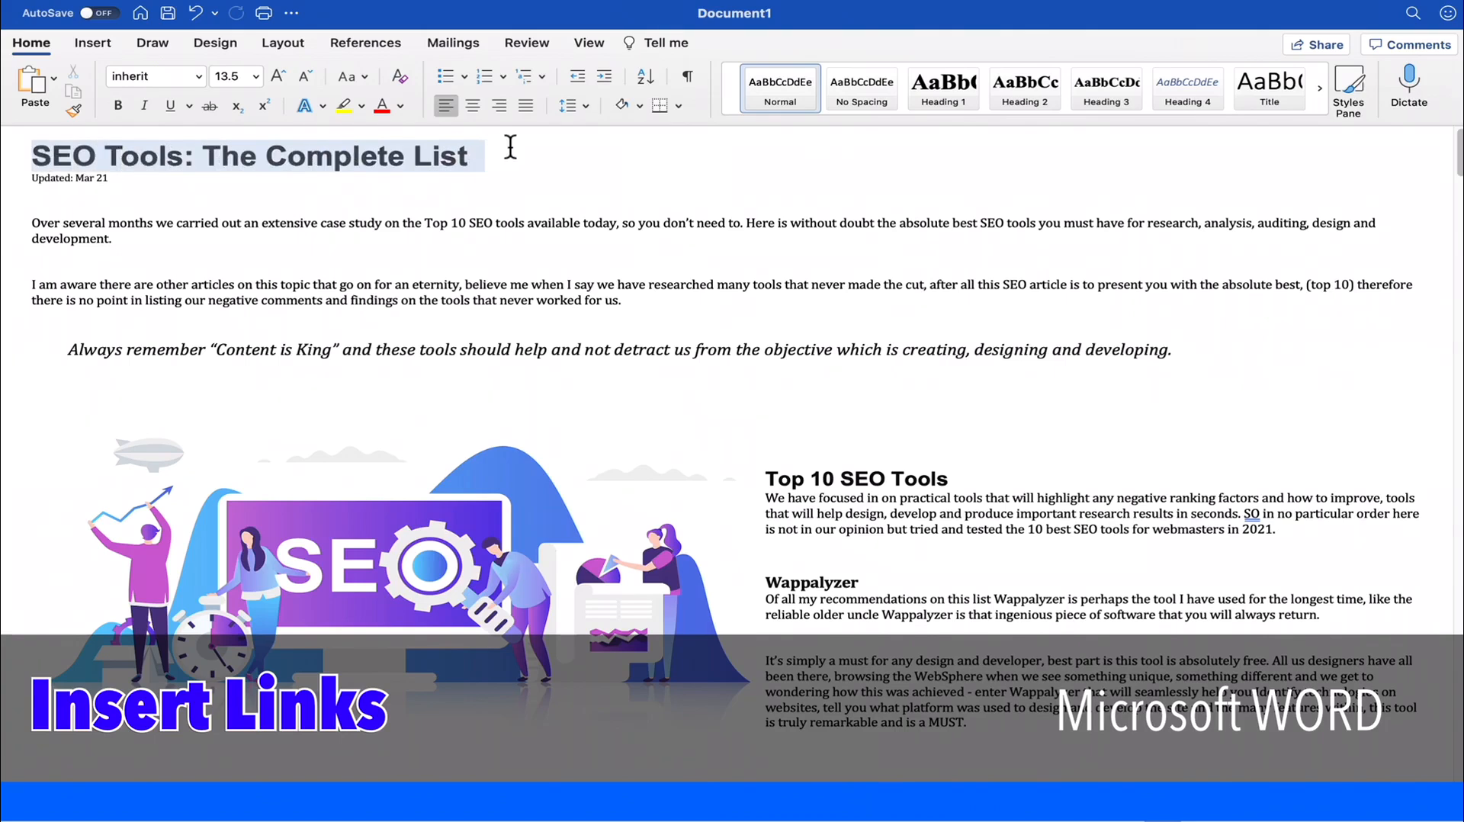
{"action": "left_click", "coordinate": [561, 201]}
{"action": "left_click_drag", "start_coordinate": [201, 156], "coordinate": [530, 167]}
{"action": "left_click", "coordinate": [529, 164]}
{"action": "left_click_drag", "start_coordinate": [34, 157], "coordinate": [490, 160]}
{"action": "left_click", "coordinate": [490, 161]}
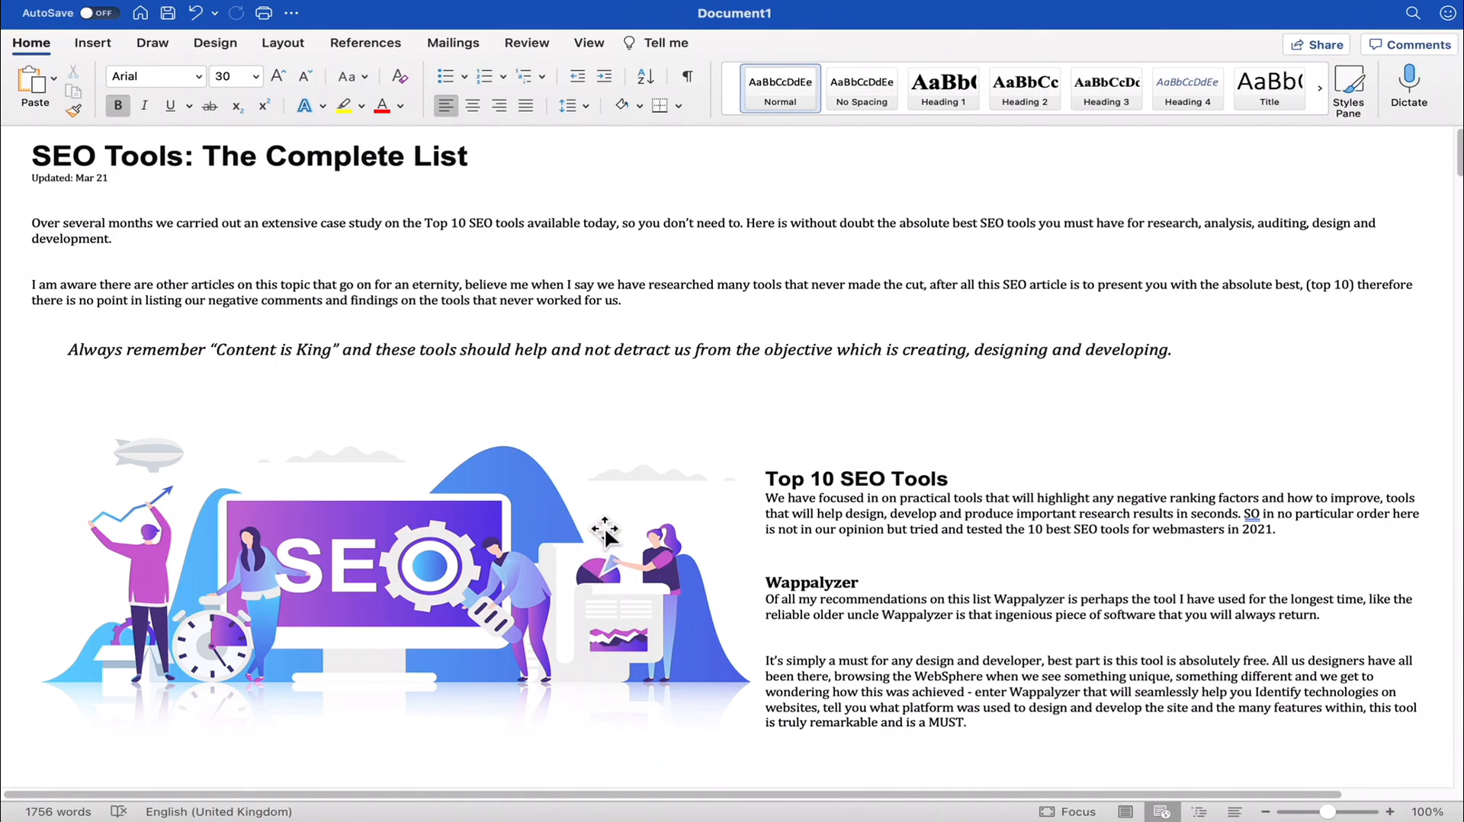
- Correct the flagged word "there" to "their" in the paragraph above the Wappalyzer section's empty "Official Website:" line
{"action": "scroll", "coordinate": [602, 526], "scroll_direction": "down", "scroll_amount": 5}
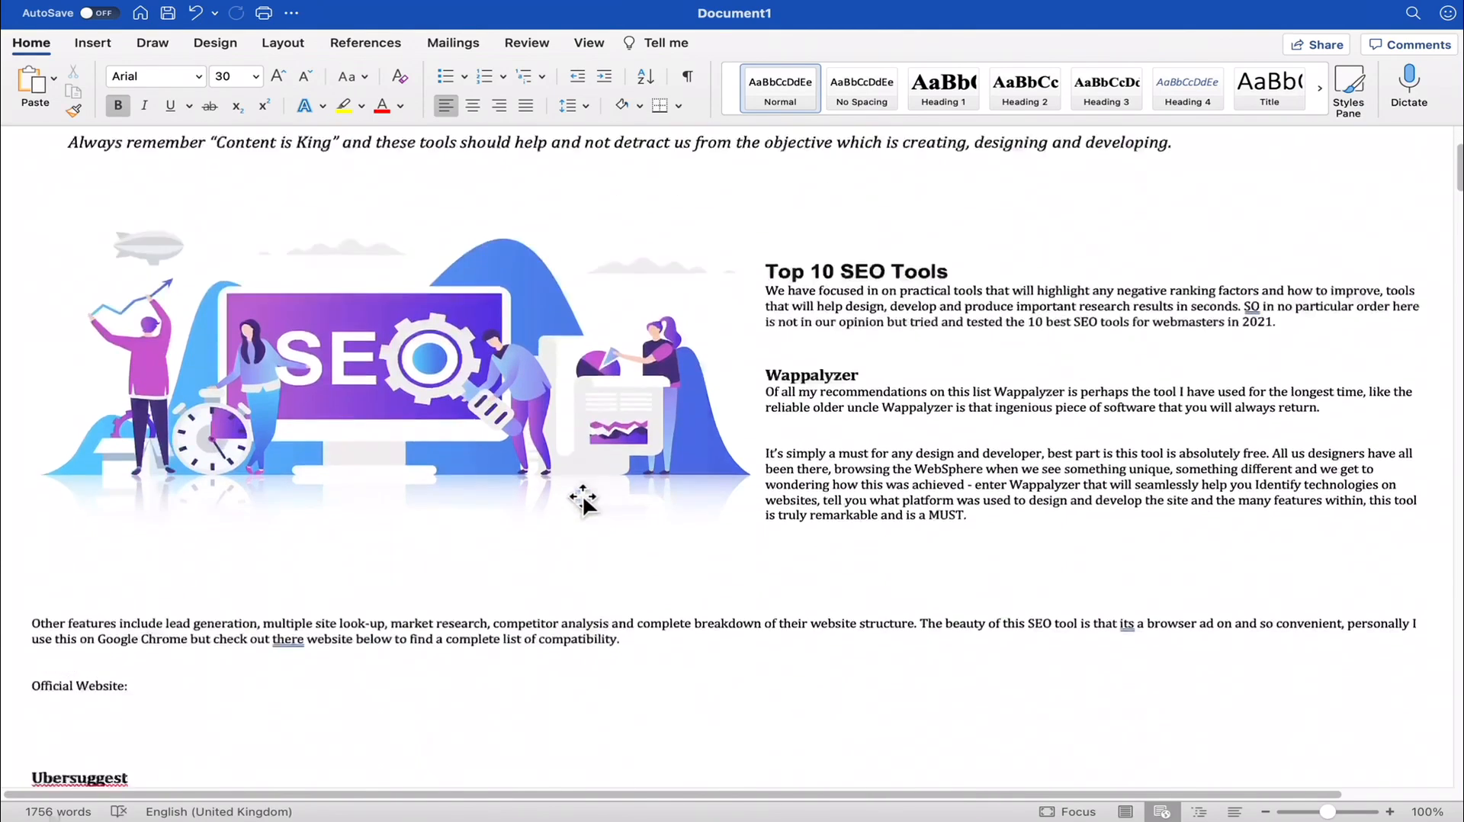
{"action": "left_click_drag", "start_coordinate": [35, 557], "coordinate": [132, 557]}
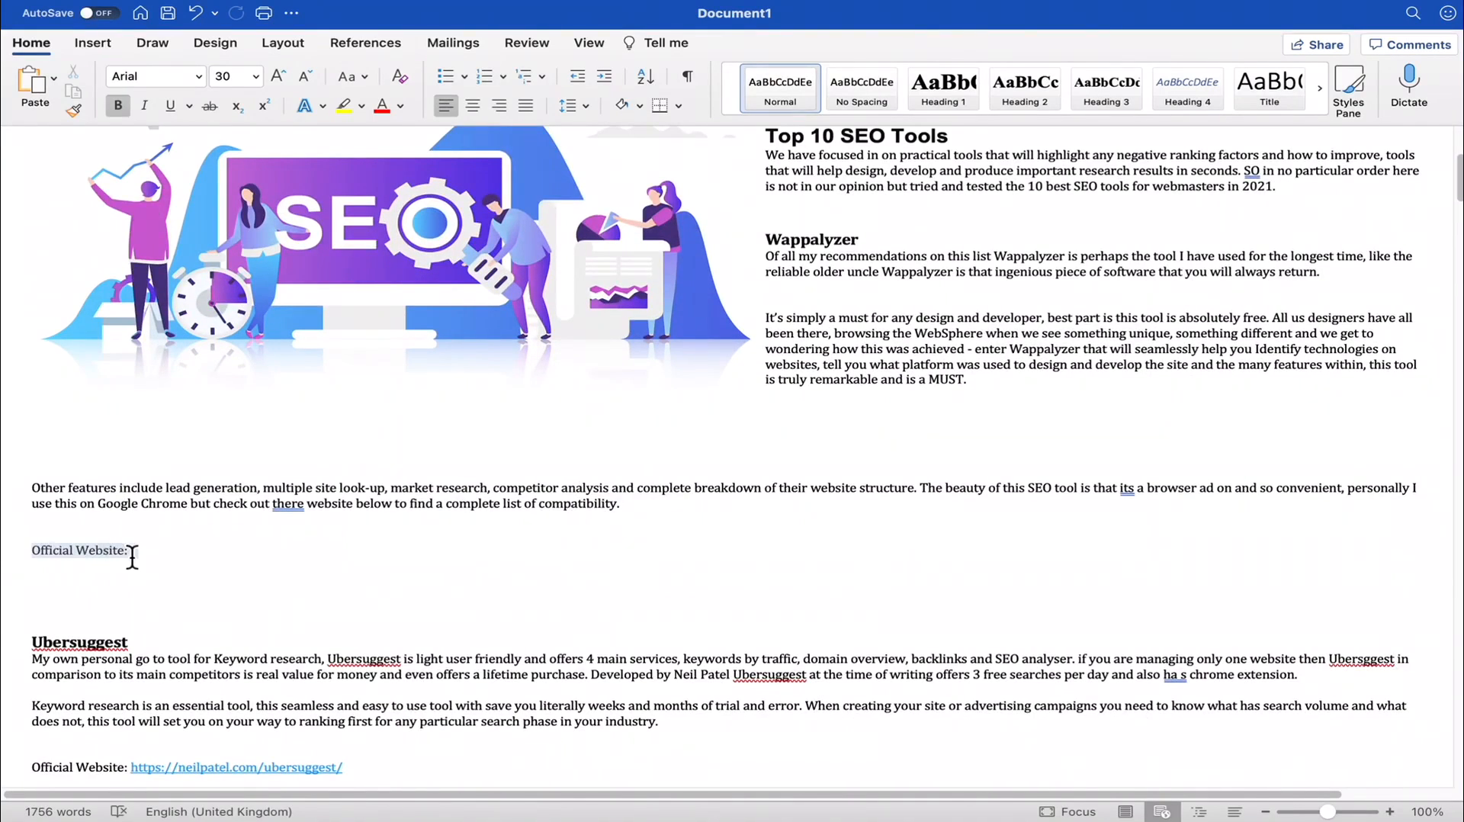
{"action": "left_click", "coordinate": [133, 556]}
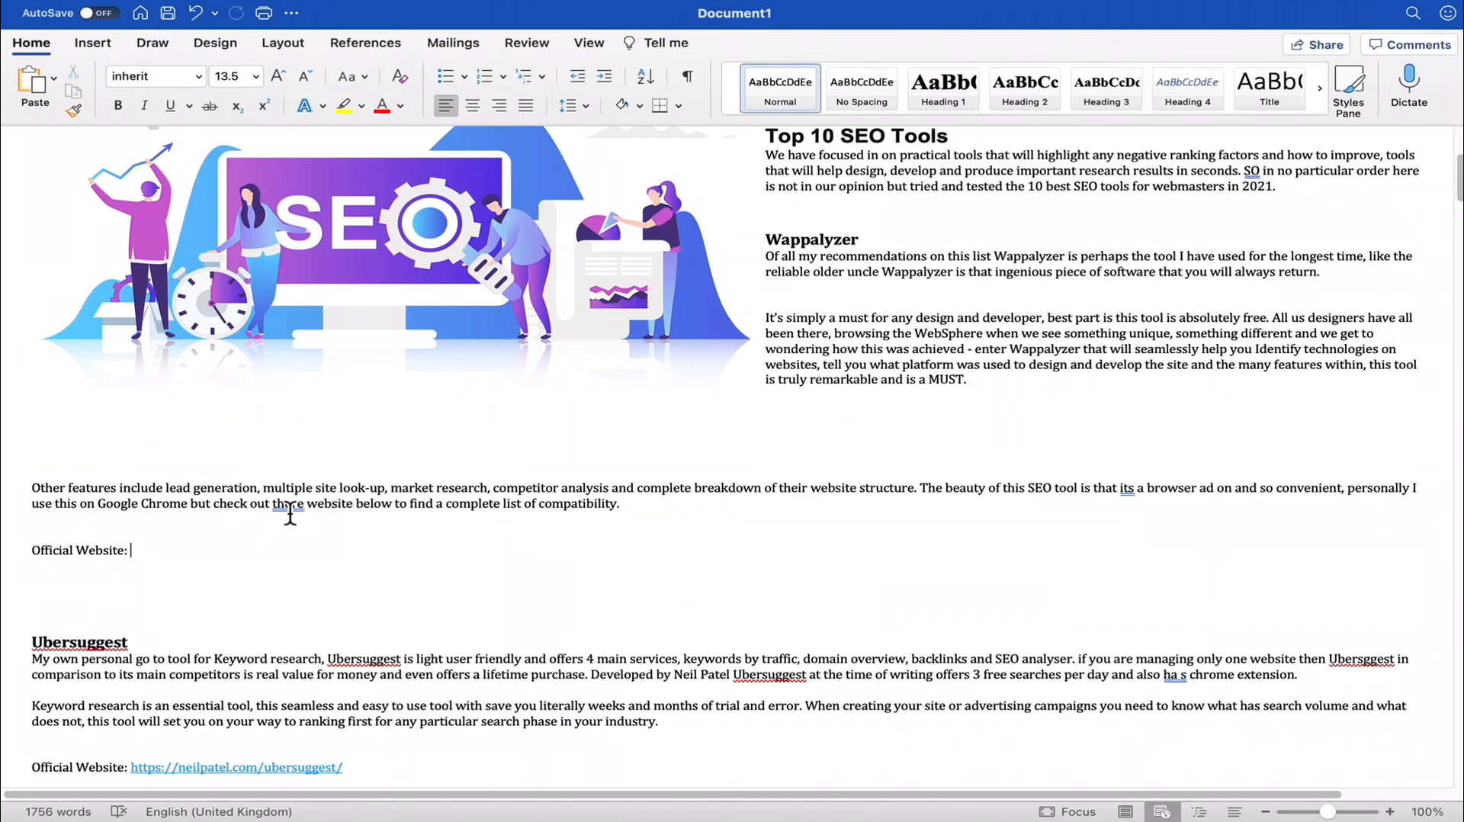
{"action": "right_click", "coordinate": [286, 504]}
{"action": "left_click", "coordinate": [348, 520]}
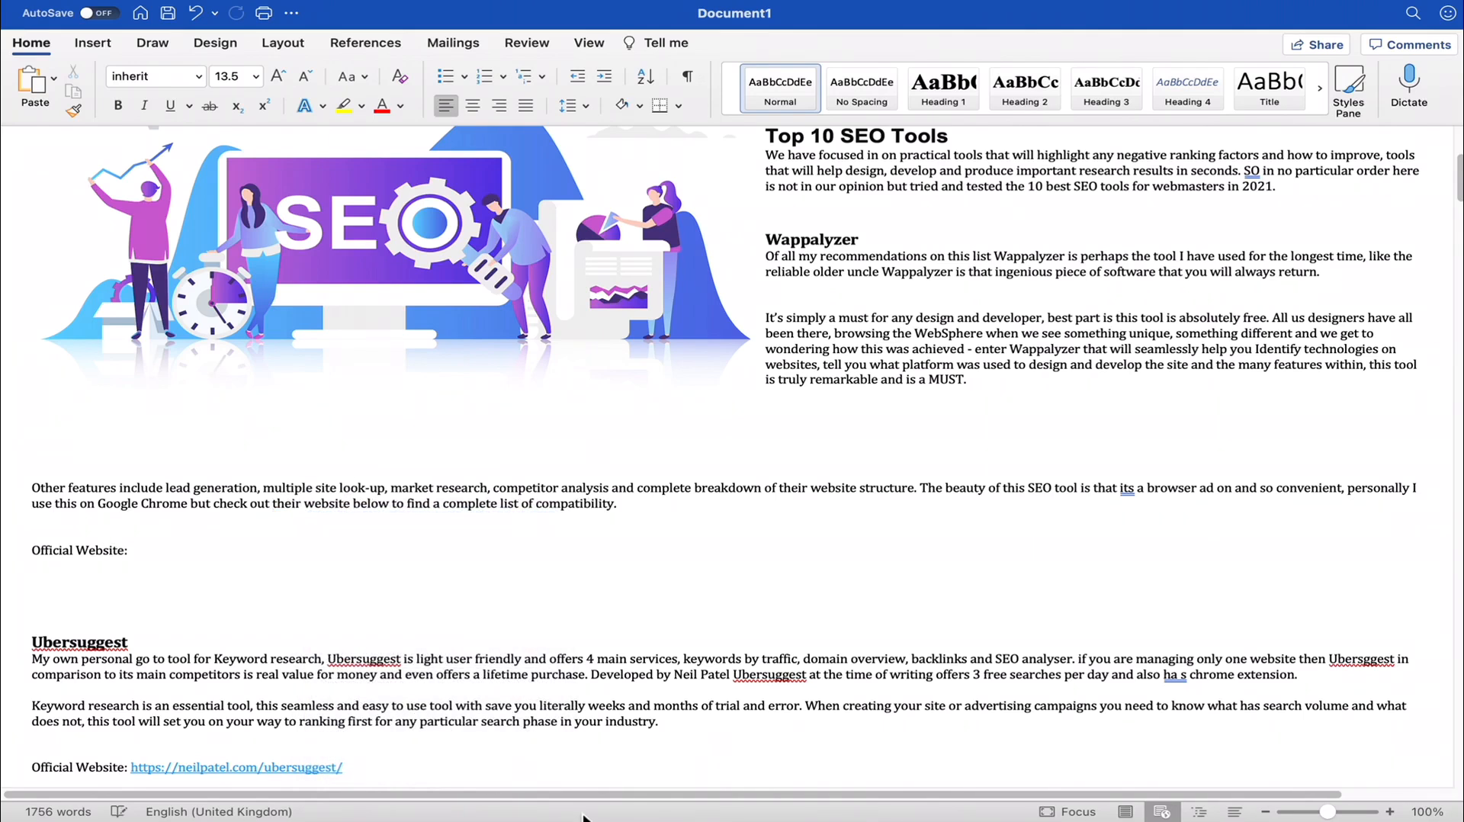
- Switch to Chrome and copy the web address of the open Wappalyzer page
{"action": "mouse_move", "coordinate": [1288, 814]}
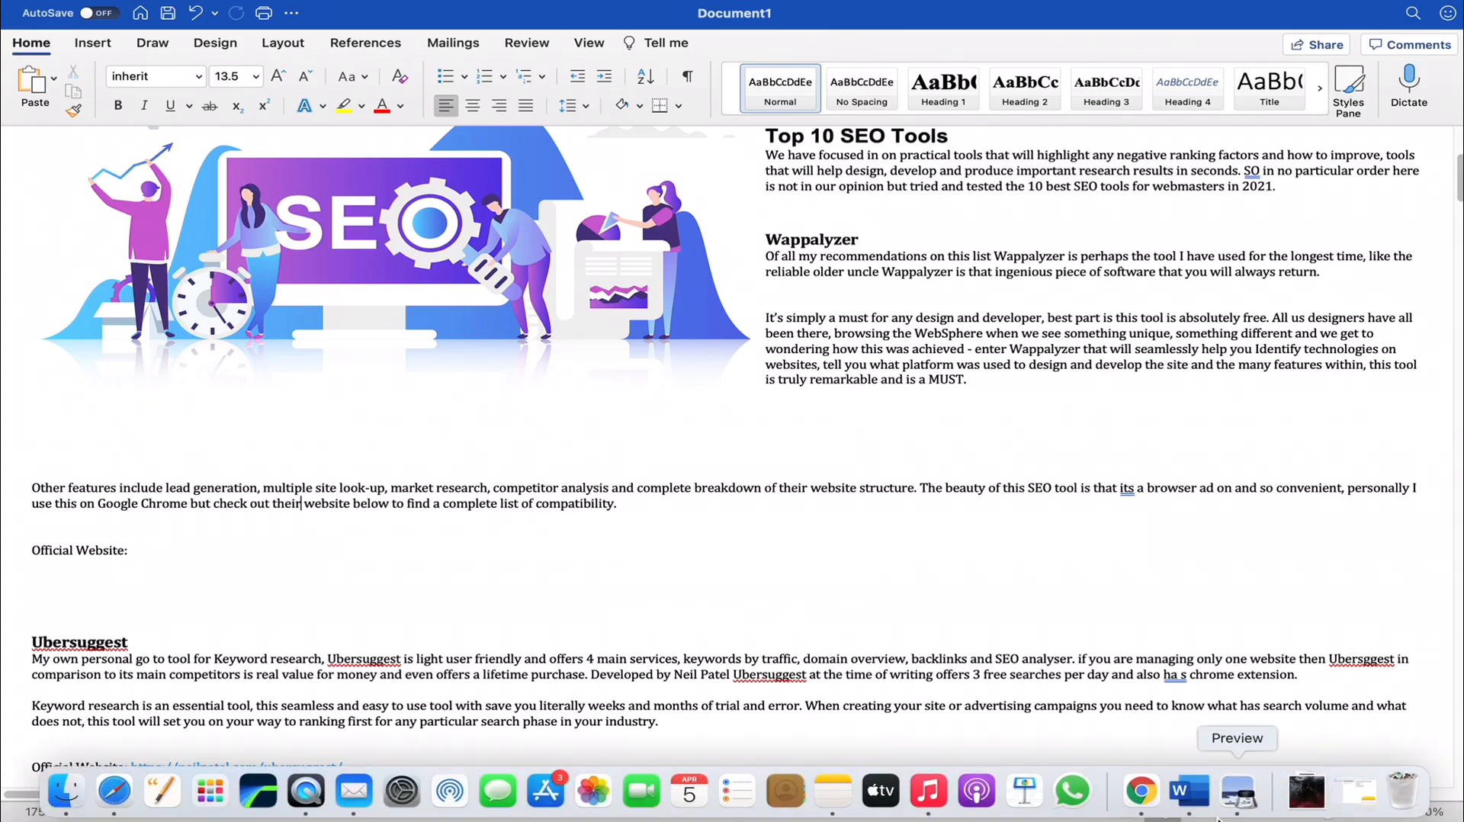
{"action": "left_click", "coordinate": [1144, 807]}
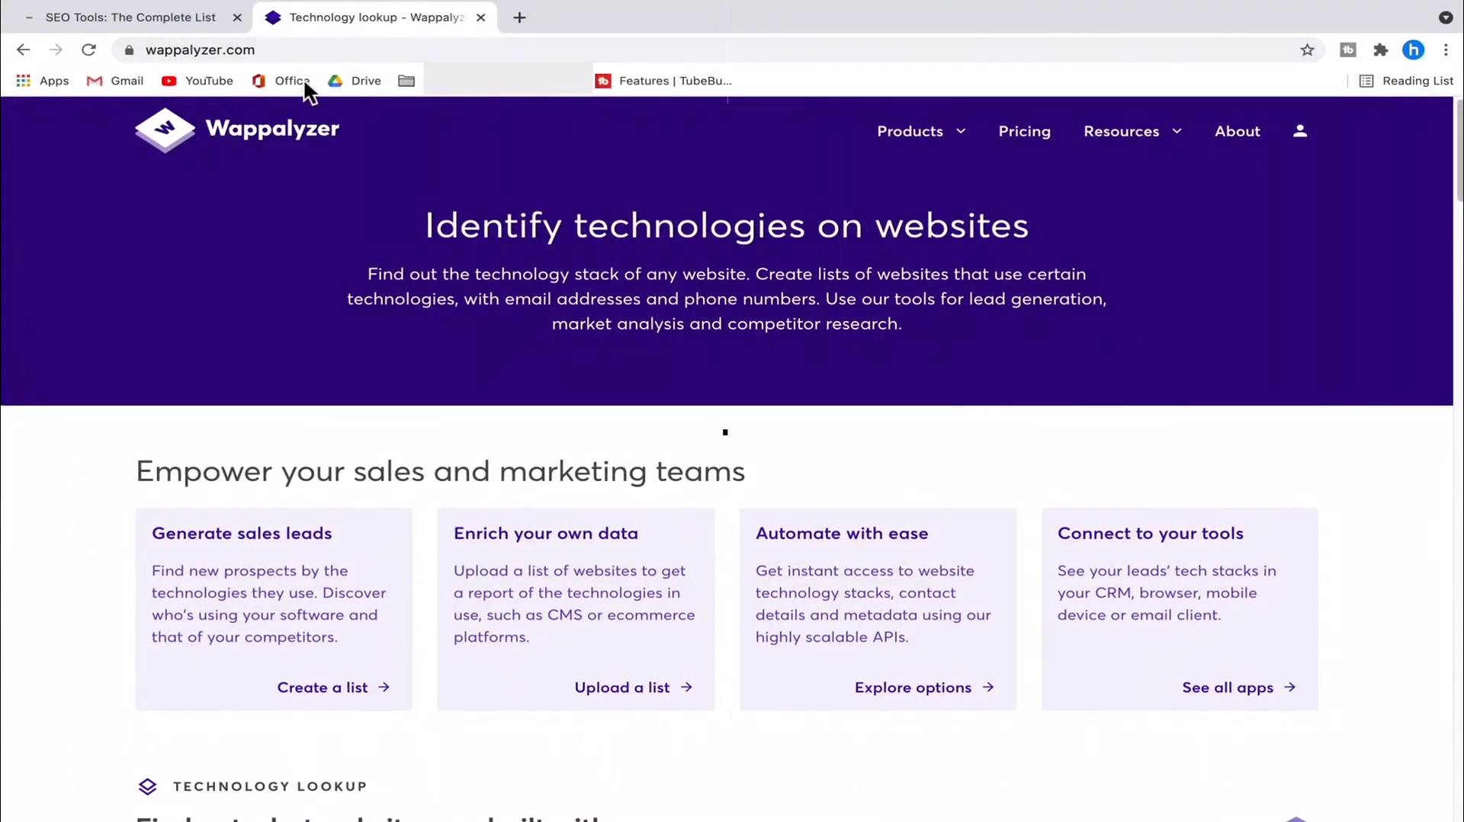
{"action": "left_click", "coordinate": [229, 49]}
{"action": "right_click", "coordinate": [163, 50]}
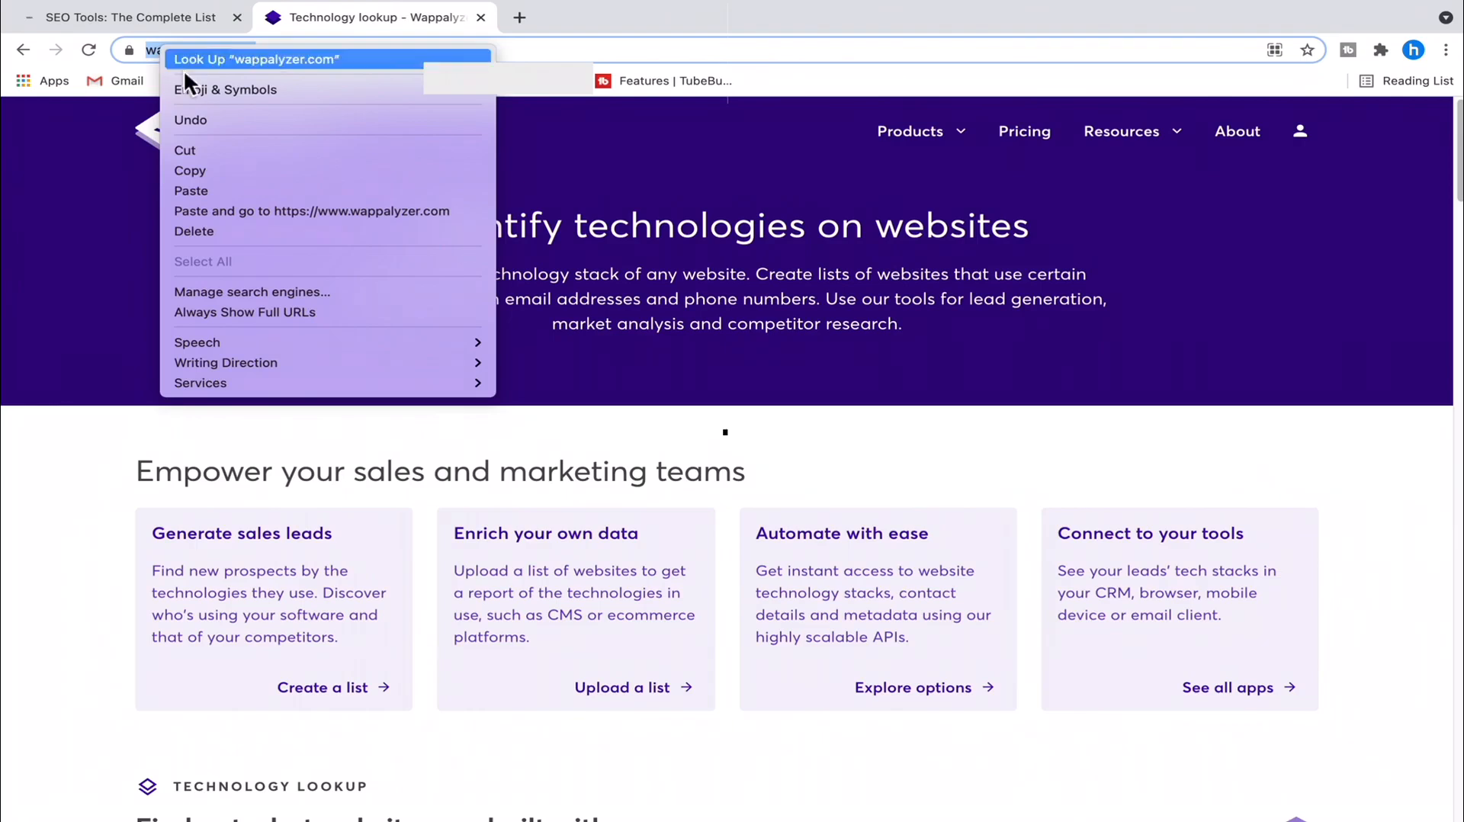
{"action": "left_click", "coordinate": [223, 172]}
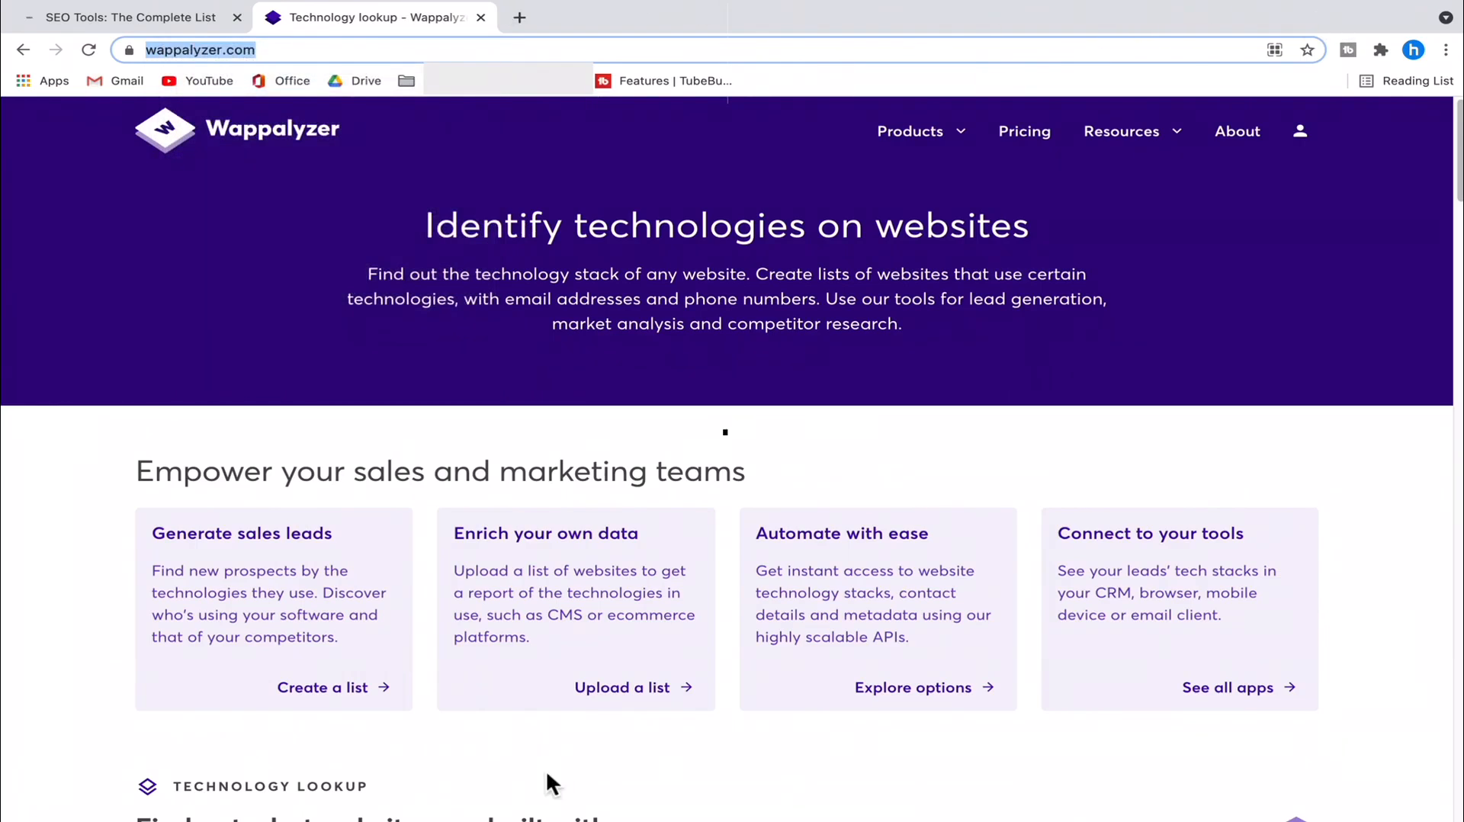
- Return to Word and paste the copied address after "Official Website:" in the Wappalyzer section
{"action": "mouse_move", "coordinate": [495, 816]}
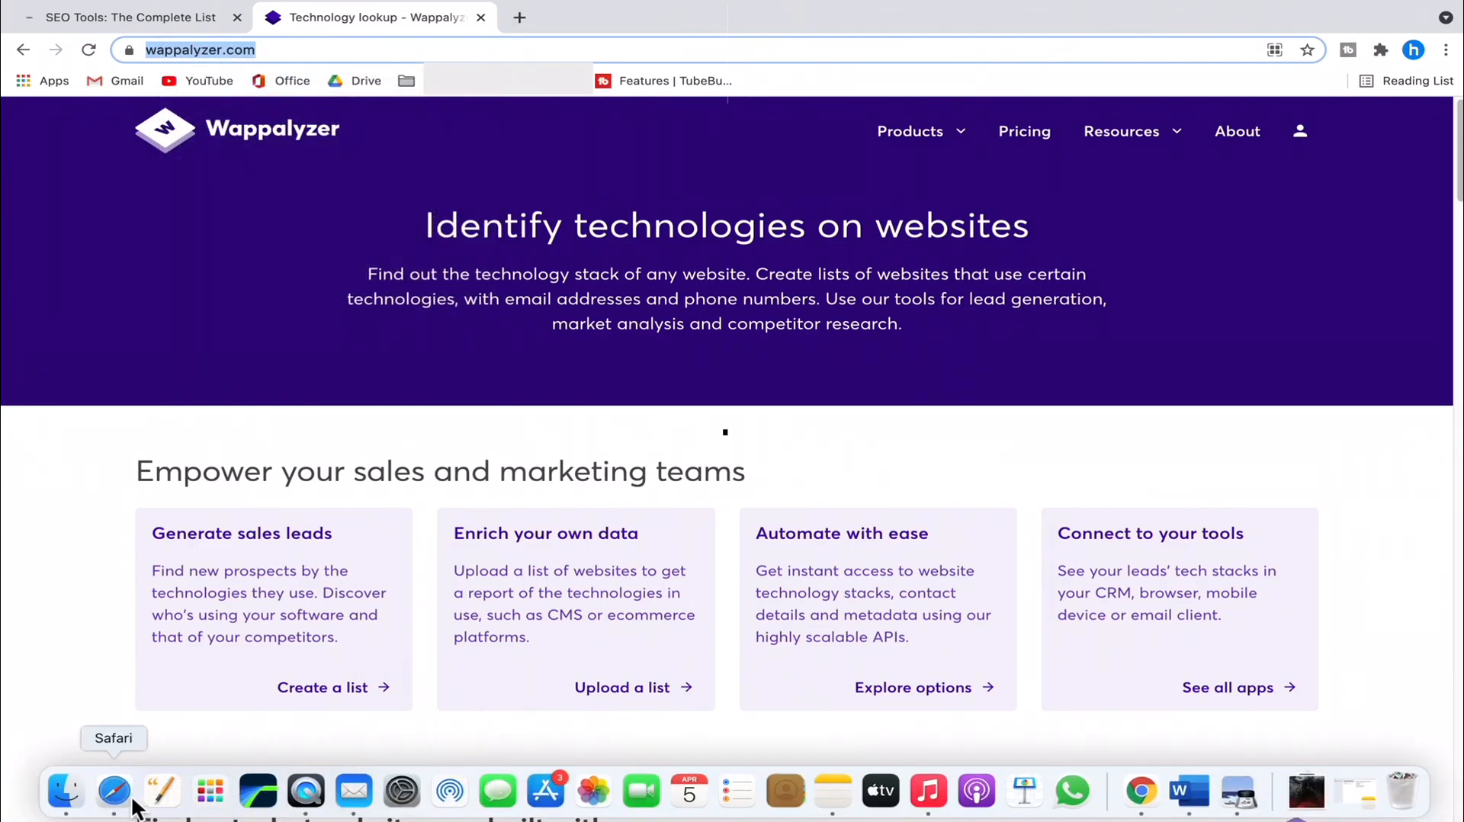
{"action": "left_click", "coordinate": [1184, 793]}
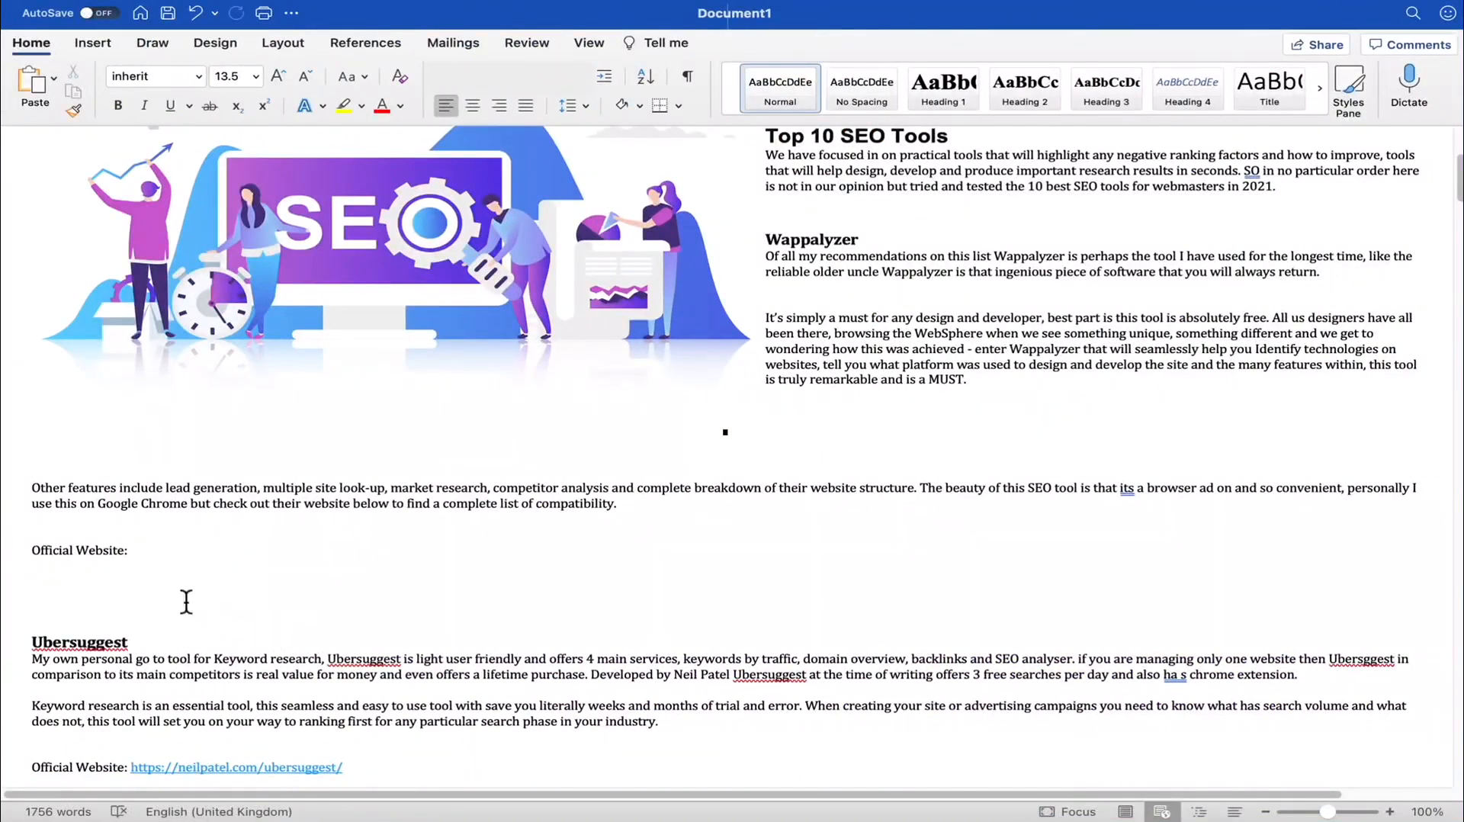
{"action": "left_click", "coordinate": [141, 560]}
{"action": "right_click", "coordinate": [143, 562]}
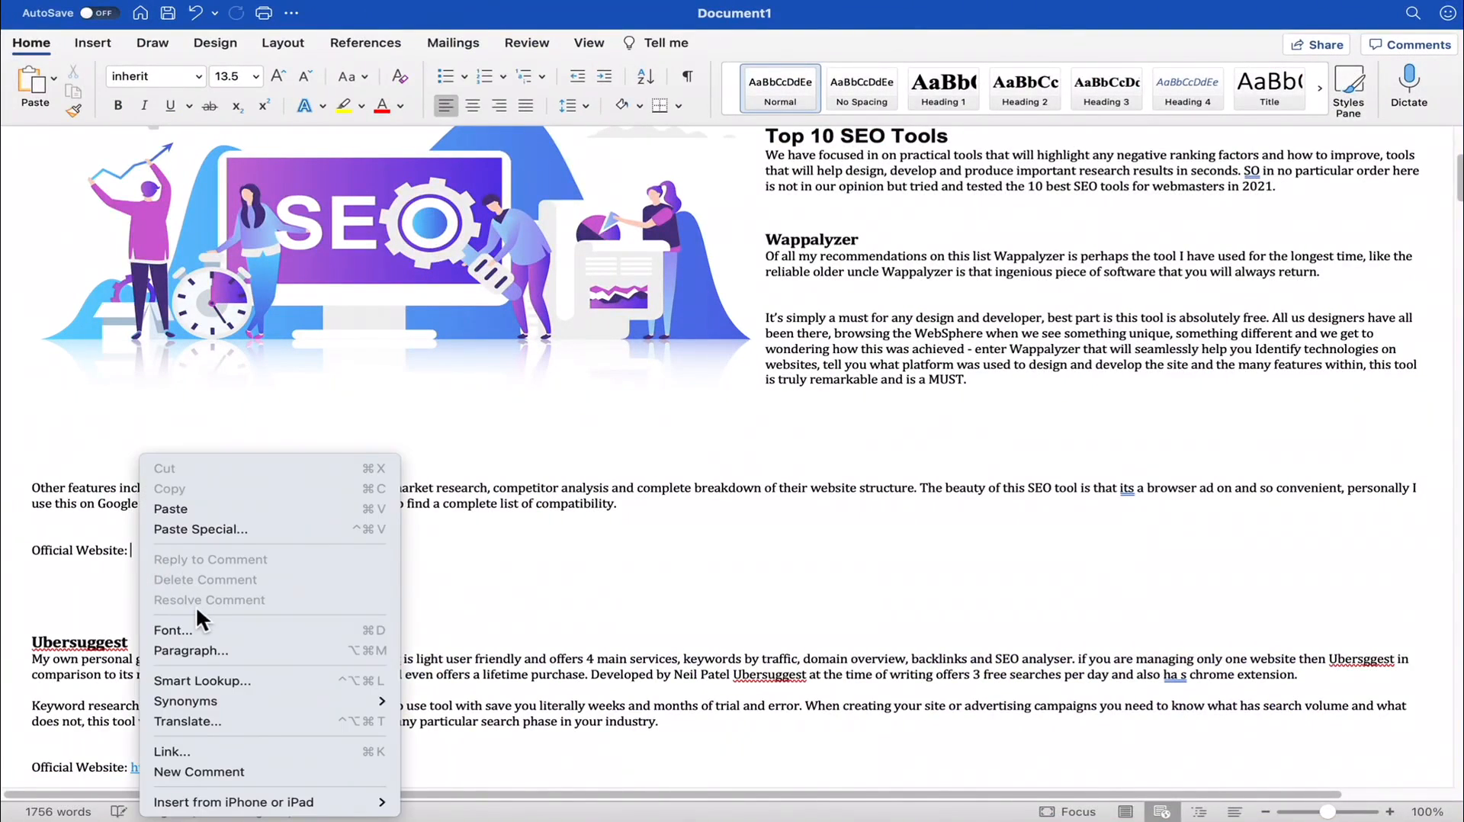
{"action": "left_click", "coordinate": [196, 511]}
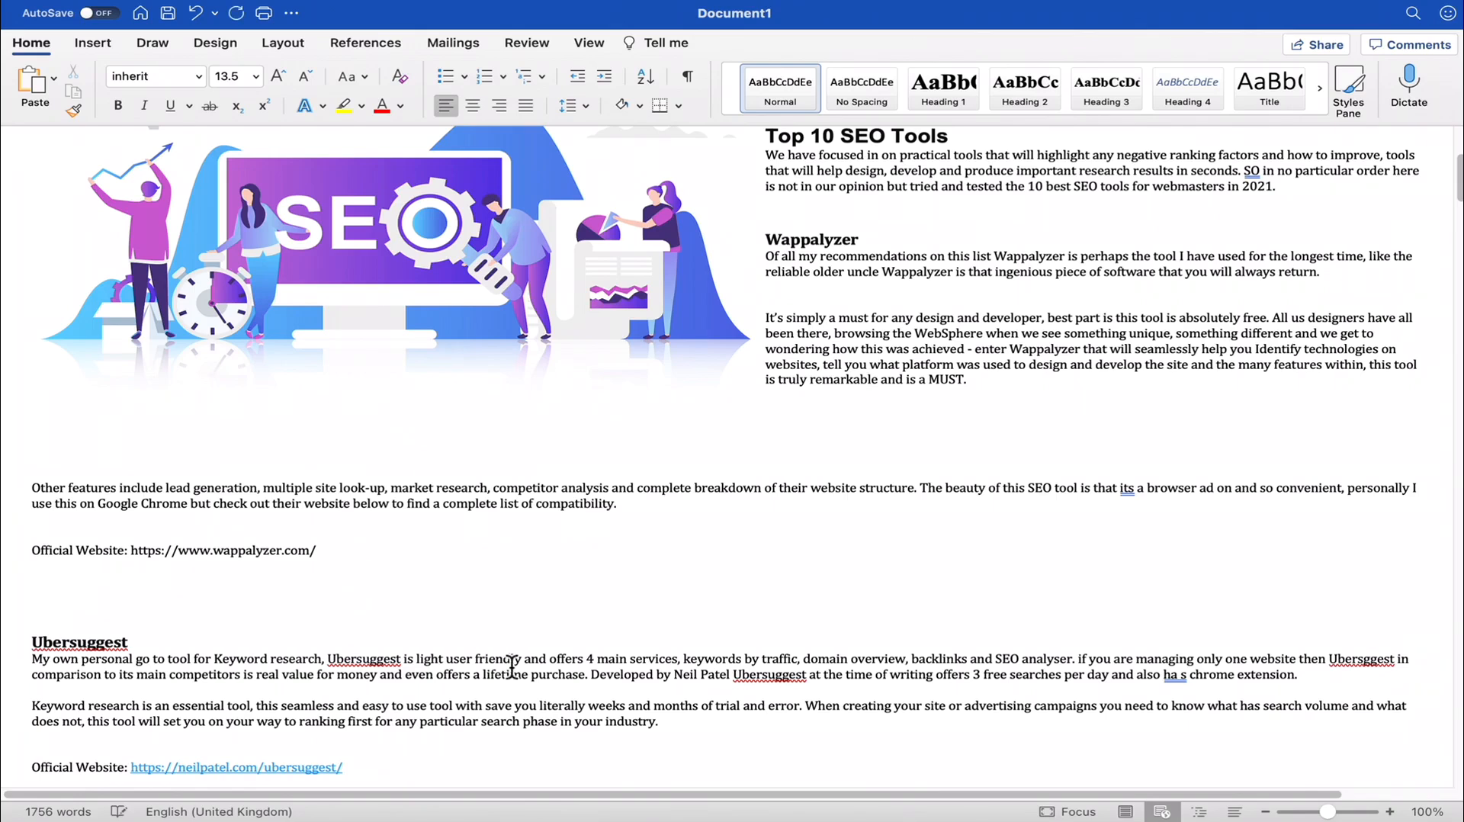
{"action": "double_click", "coordinate": [217, 556]}
{"action": "left_click", "coordinate": [356, 603]}
{"action": "left_click_drag", "start_coordinate": [132, 554], "coordinate": [323, 549]}
{"action": "key", "text": "cmd+c"}
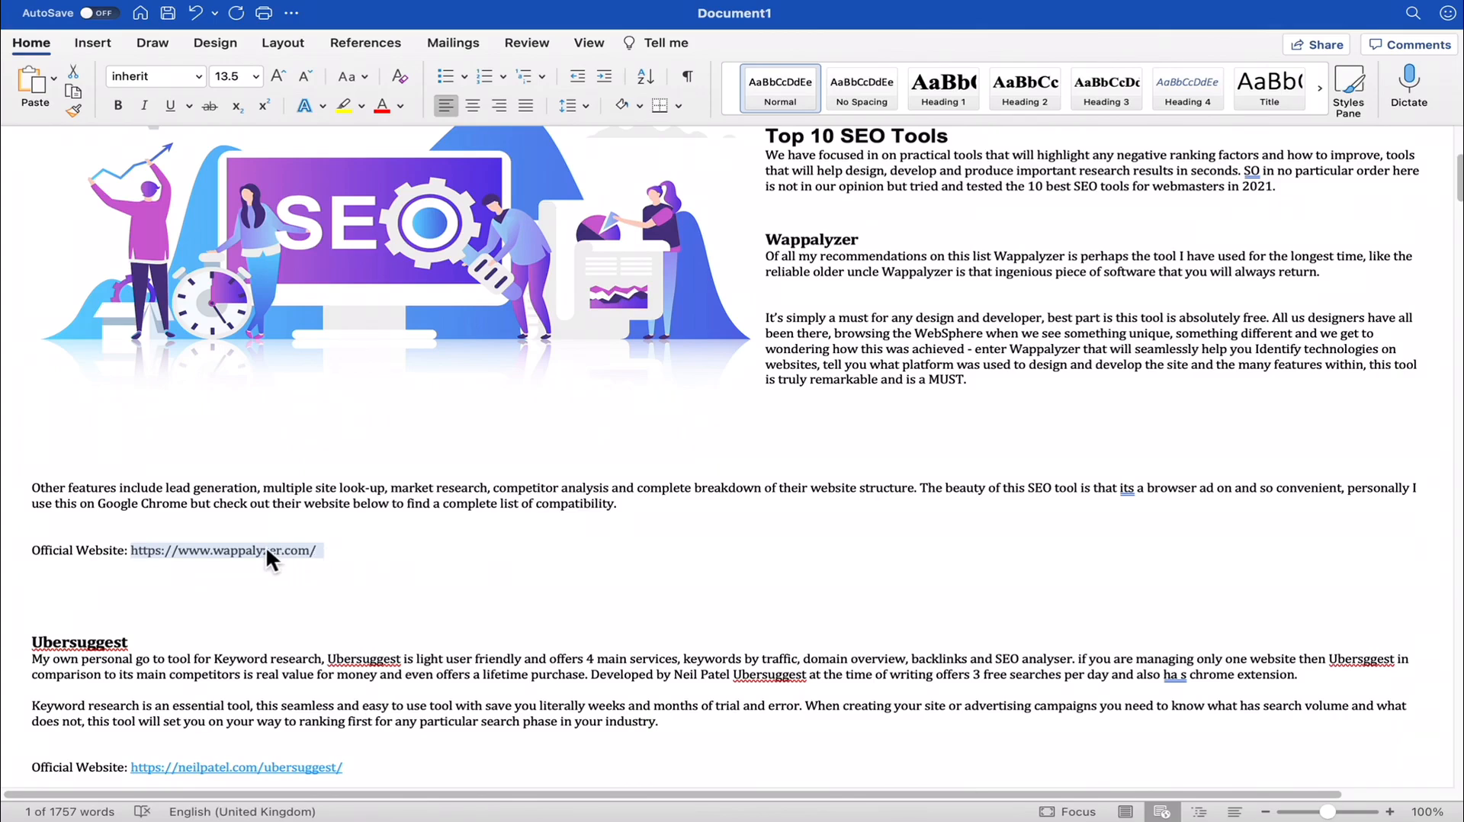
{"action": "right_click", "coordinate": [267, 563]}
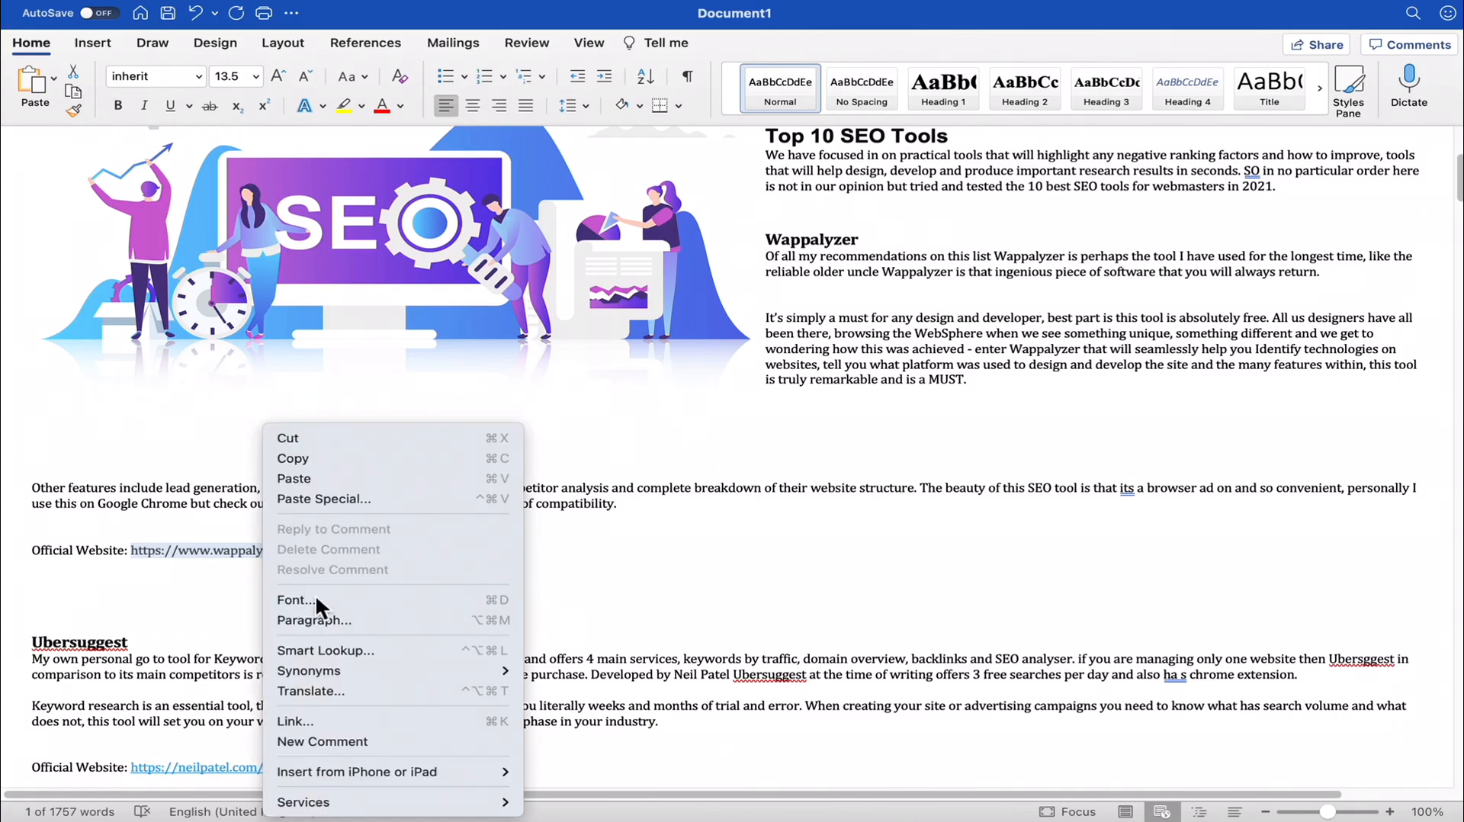
{"action": "left_click", "coordinate": [299, 723]}
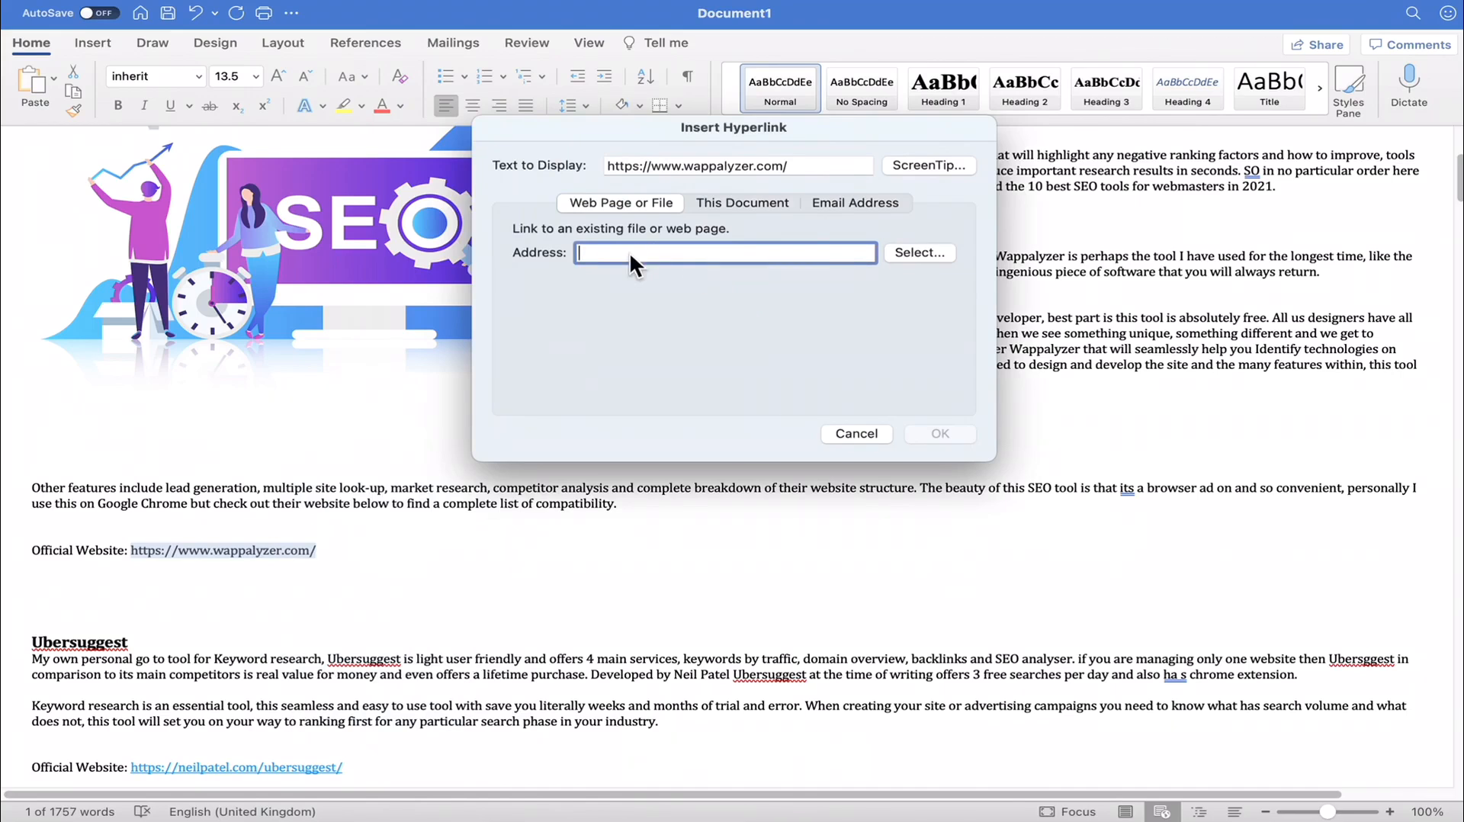
{"action": "right_click", "coordinate": [629, 251]}
{"action": "left_click", "coordinate": [674, 300]}
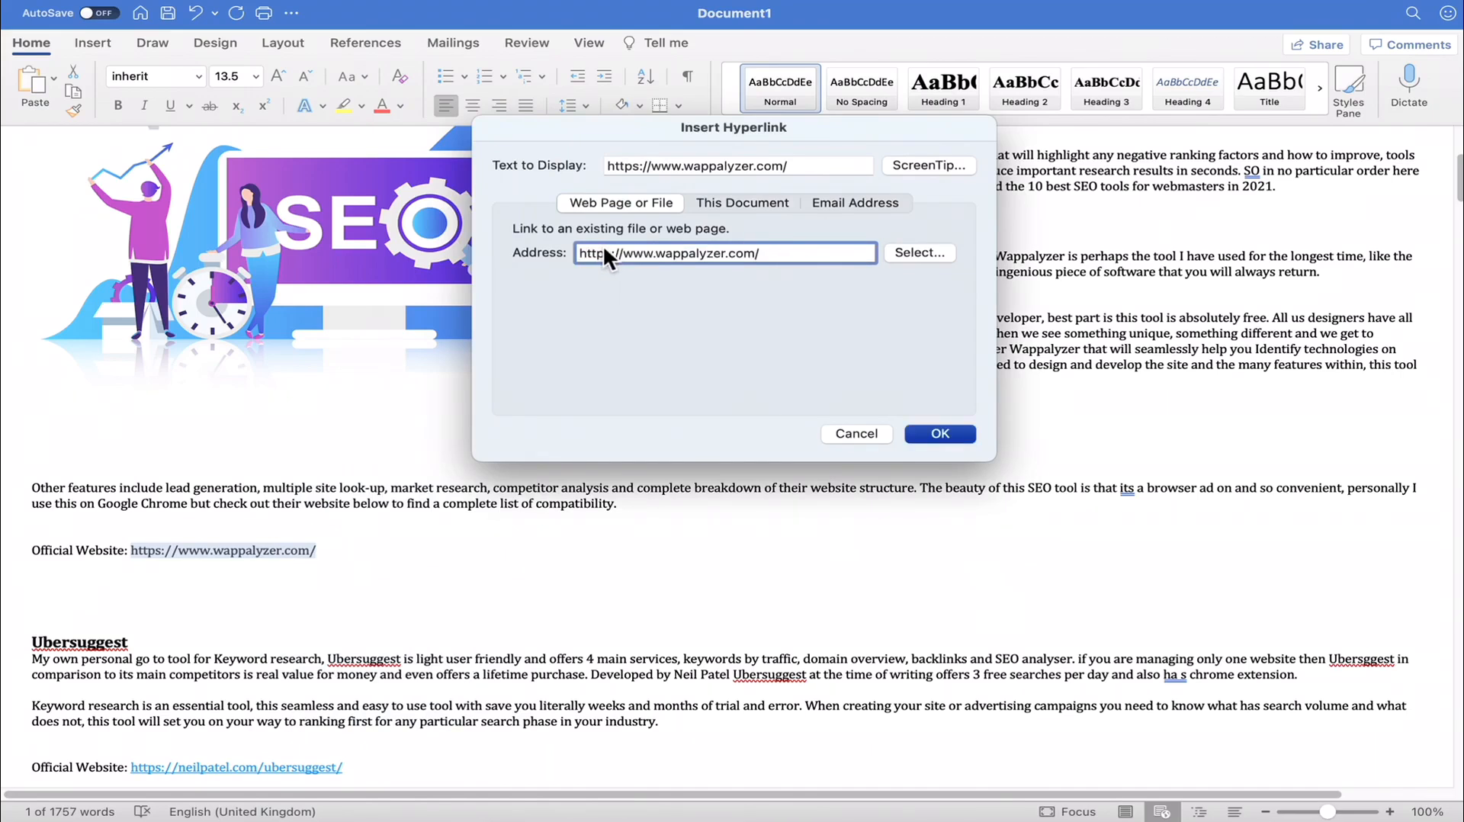
{"action": "left_click", "coordinate": [940, 433]}
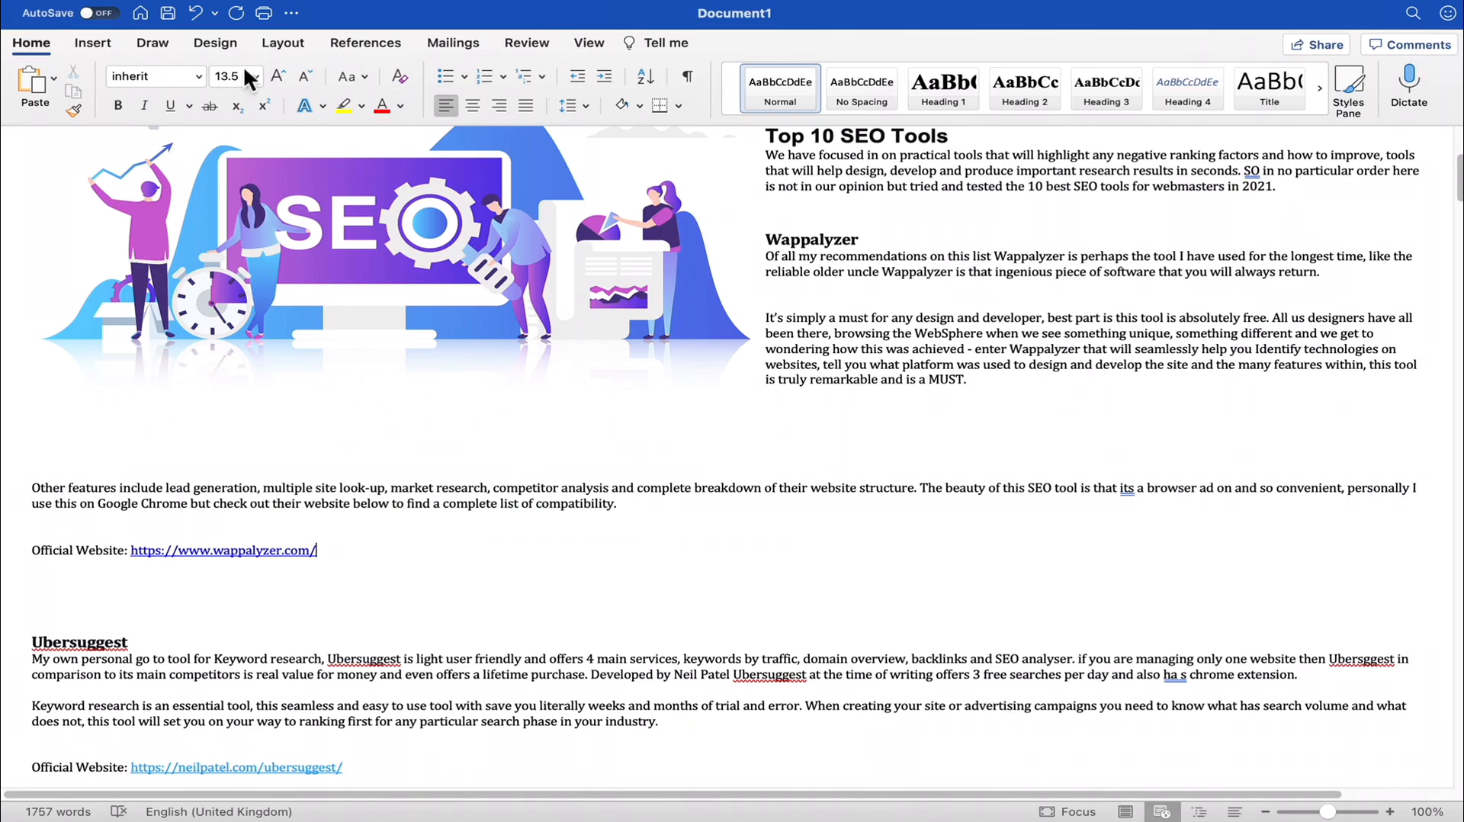
- View the hyperlink settings of the Wappalyzer address and close them without changing anything
{"action": "left_click", "coordinate": [107, 48]}
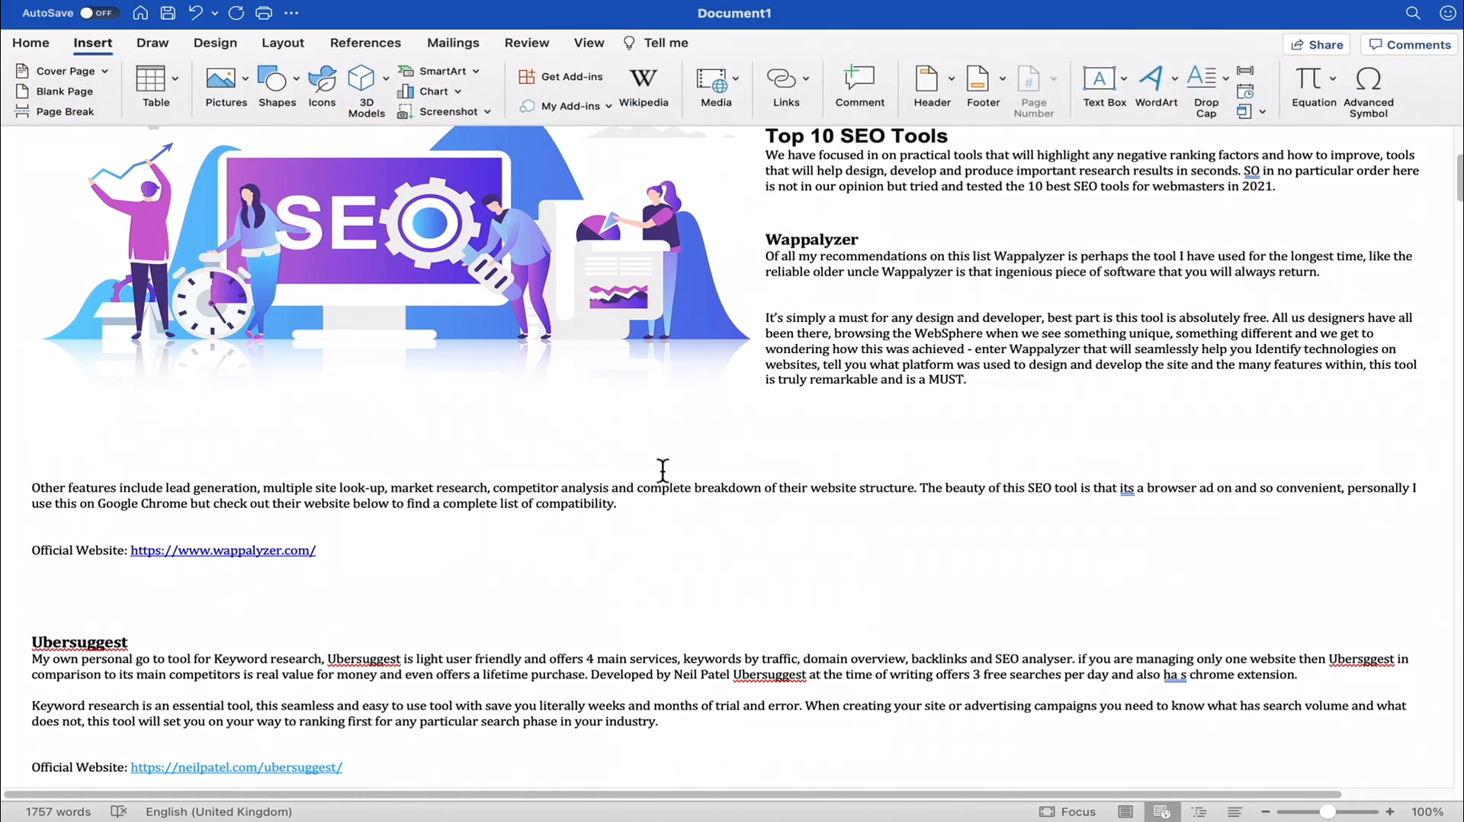
{"action": "left_click", "coordinate": [124, 587]}
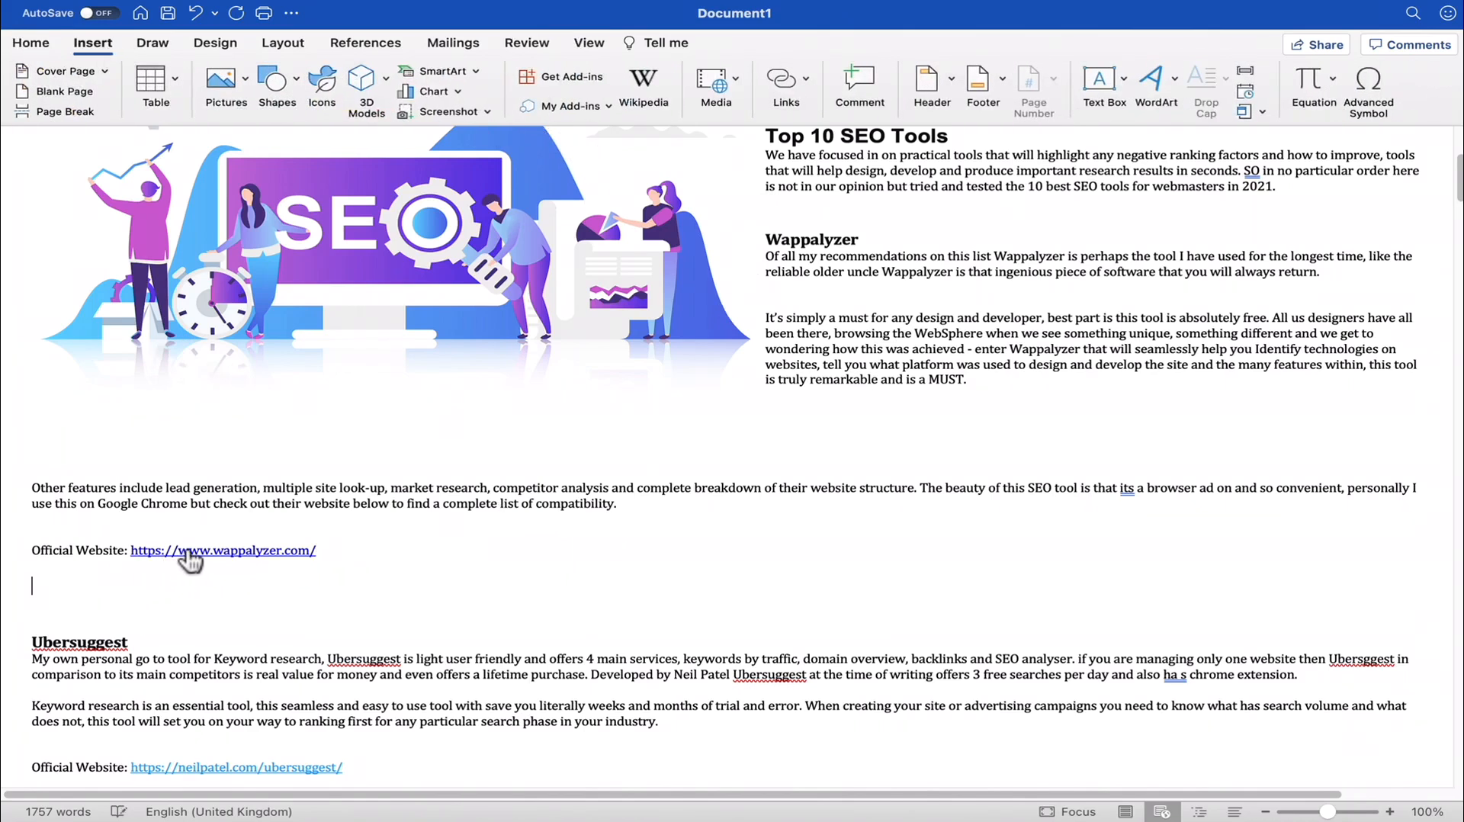
{"action": "left_click_drag", "start_coordinate": [345, 567], "coordinate": [196, 553]}
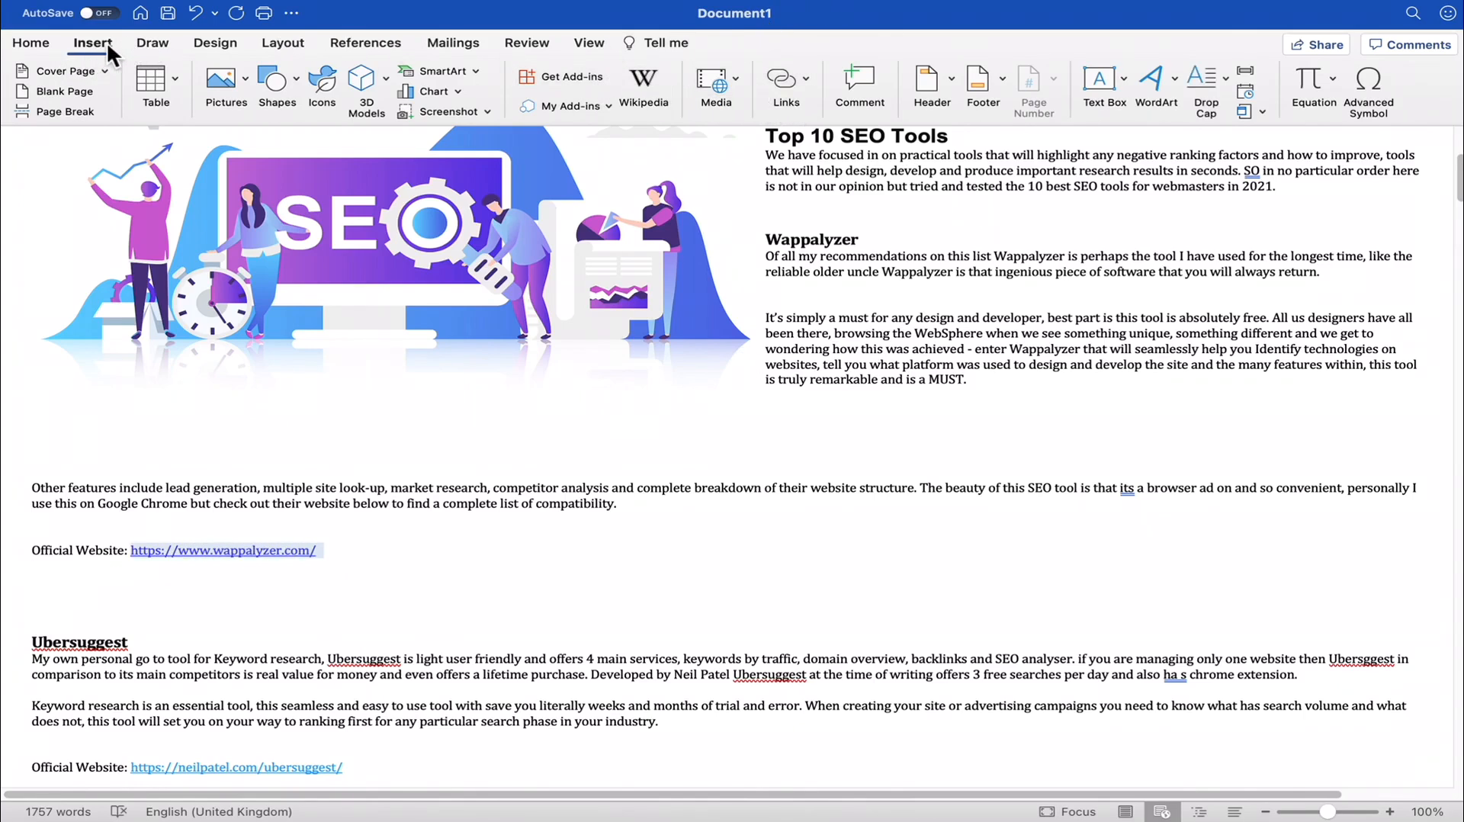
{"action": "left_click", "coordinate": [806, 84]}
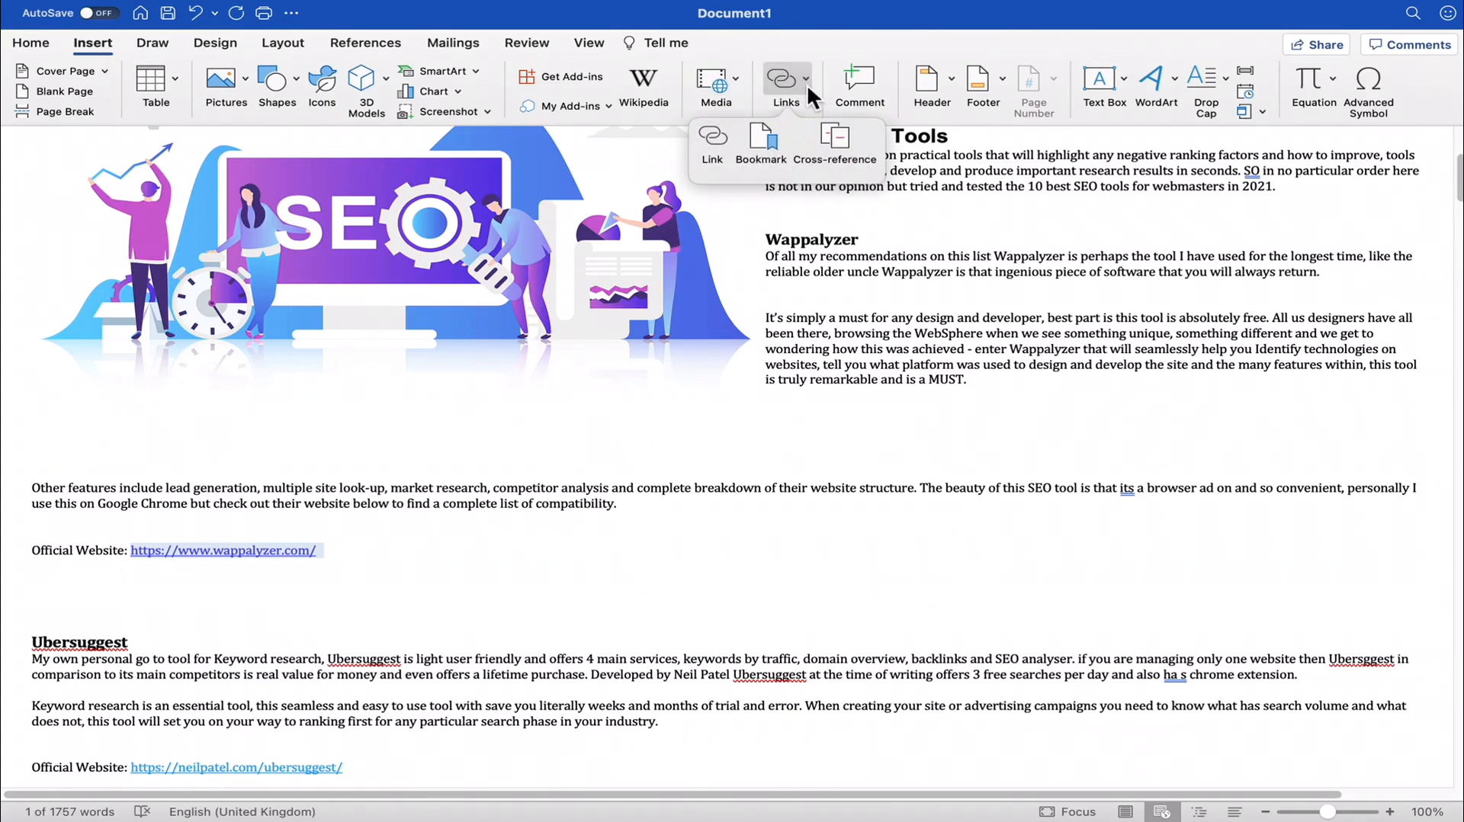
{"action": "left_click", "coordinate": [717, 138]}
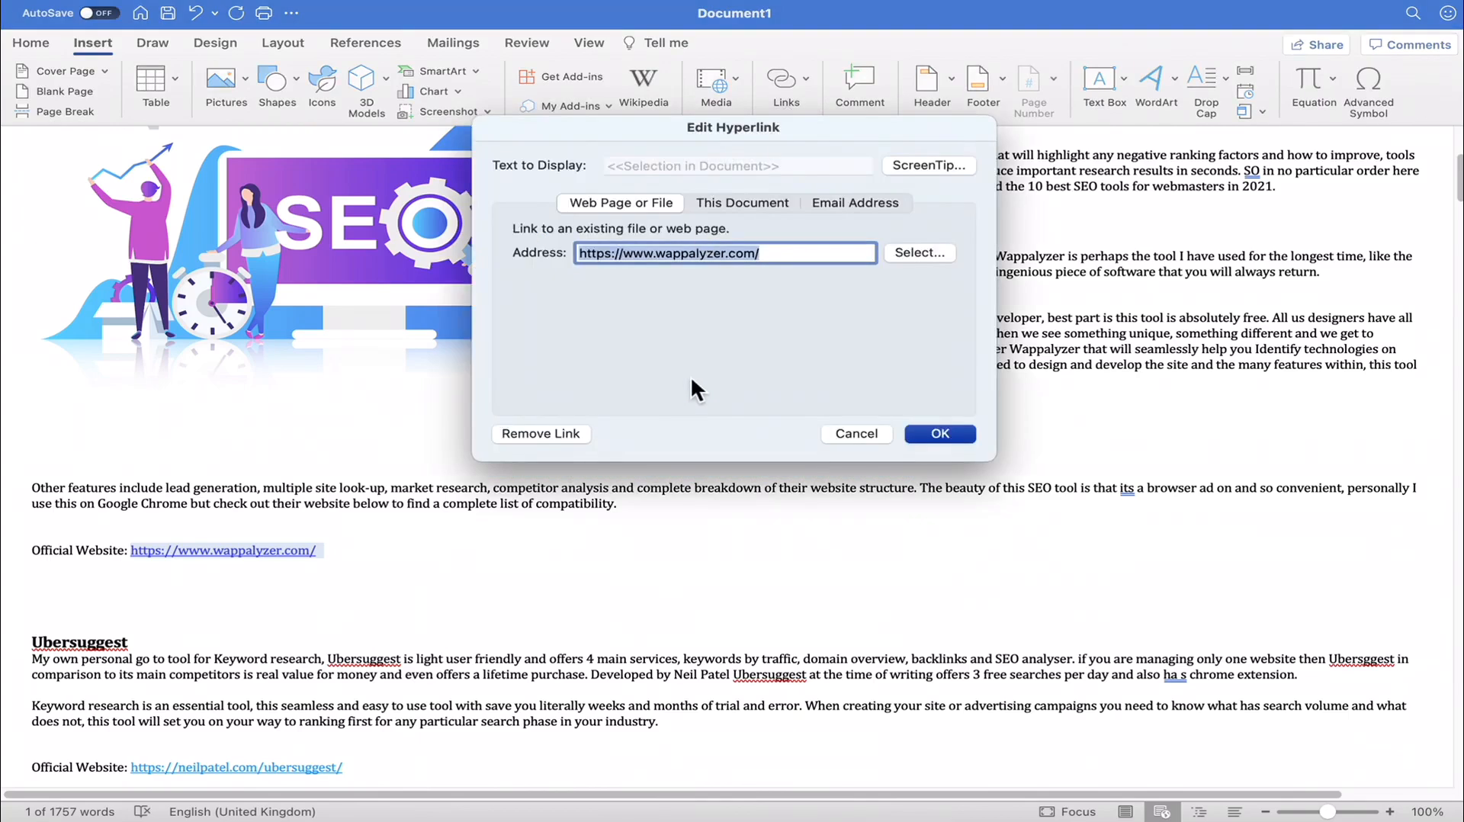
{"action": "left_click", "coordinate": [851, 428]}
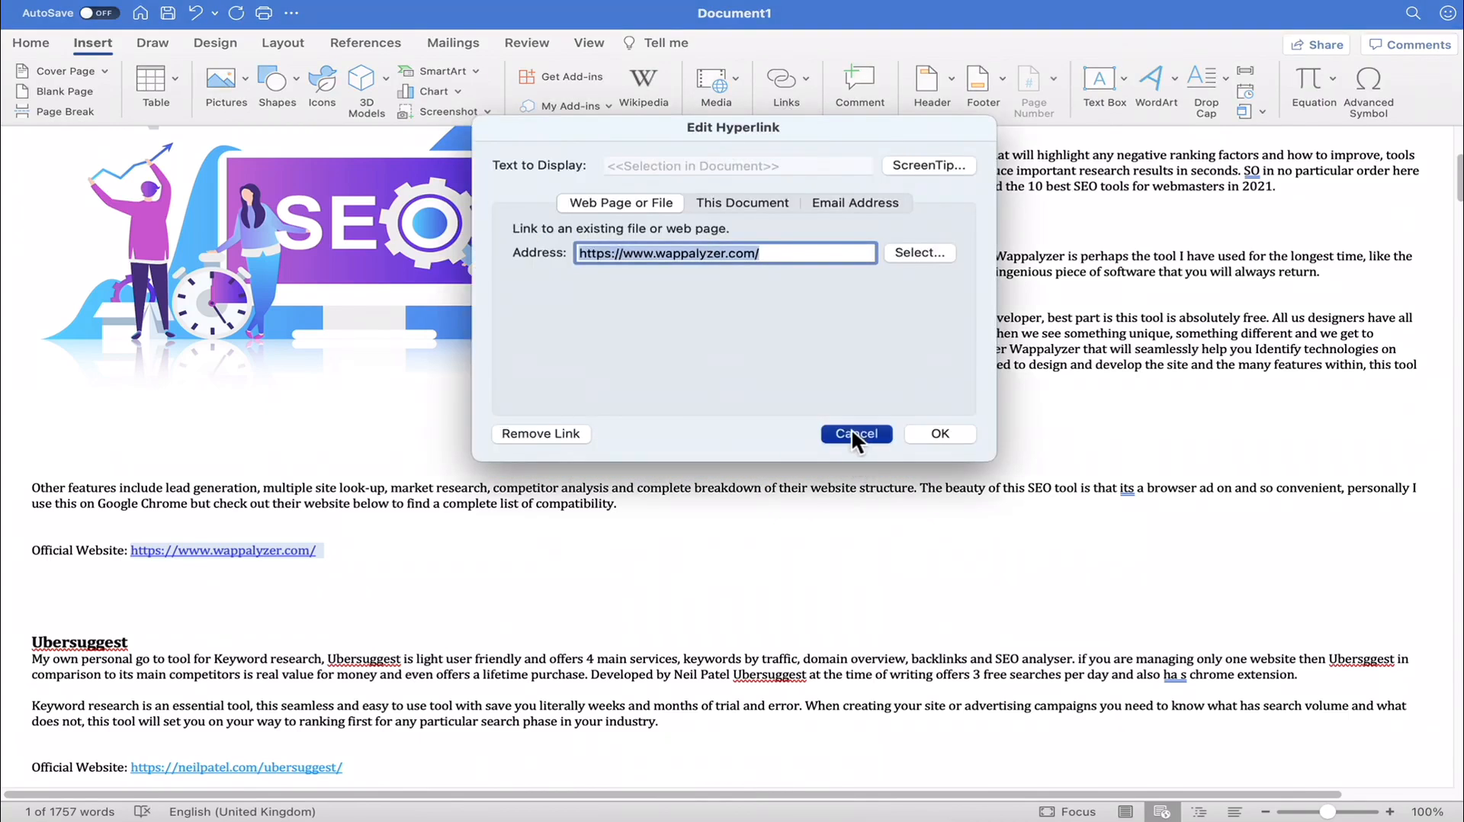
{"action": "left_click", "coordinate": [362, 549]}
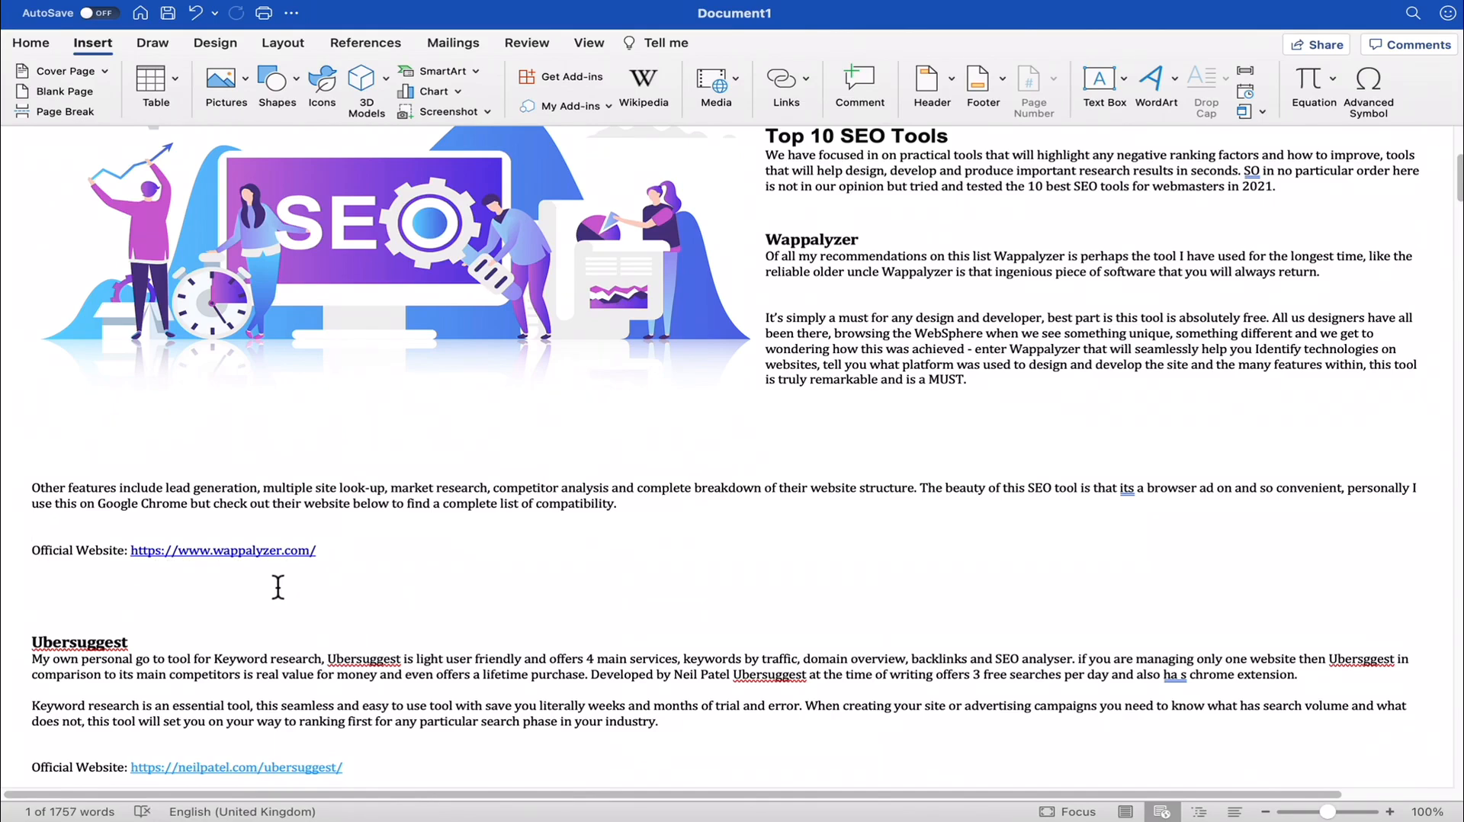
- Add the text "look here" after the Wappalyzer link and hyperlink it to the copied Wappalyzer address
{"action": "left_click", "coordinate": [396, 570]}
{"action": "left_click", "coordinate": [397, 564]}
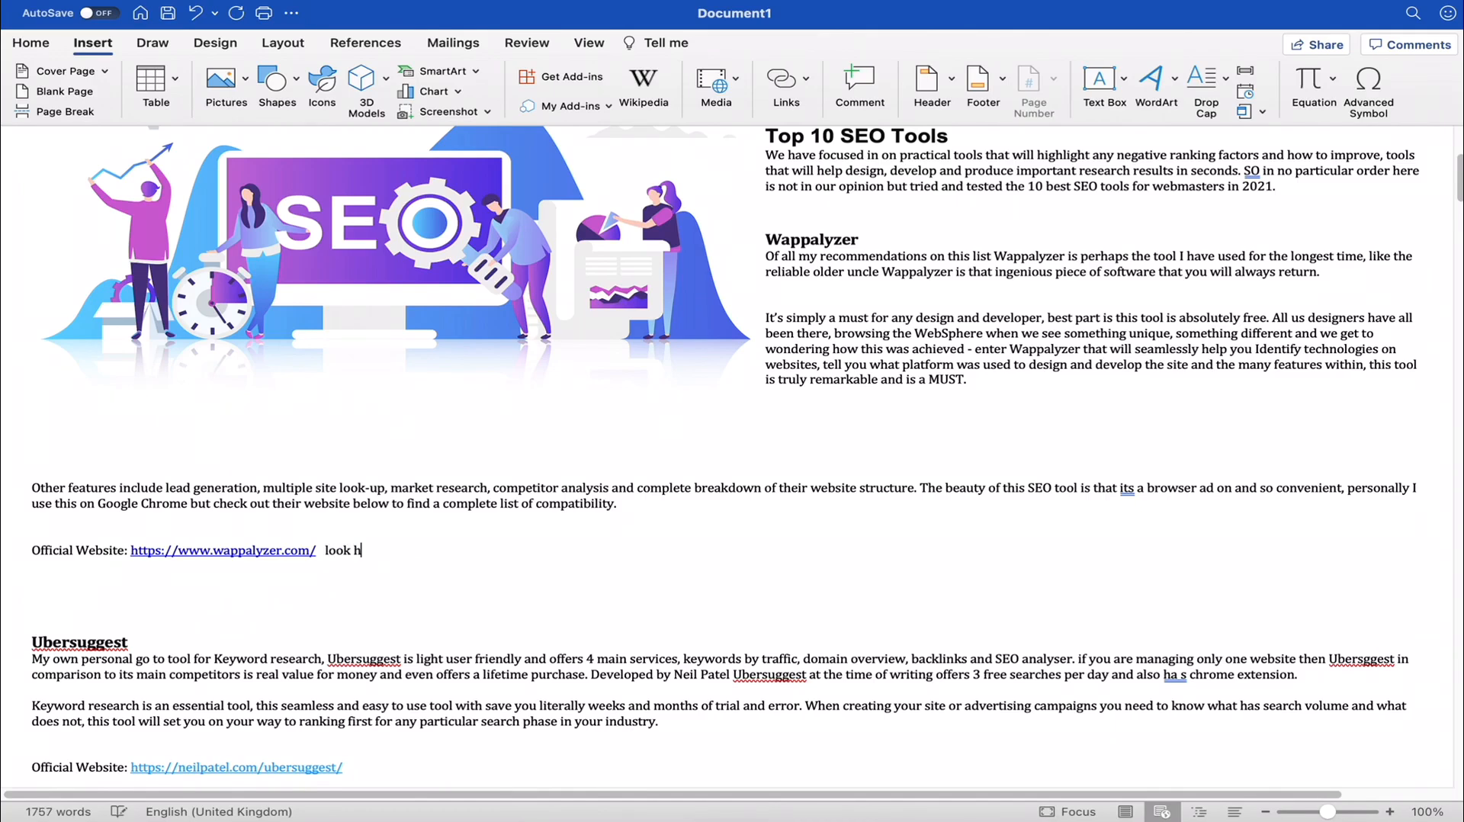
{"action": "left_click_drag", "start_coordinate": [385, 551], "coordinate": [326, 552]}
{"action": "right_click", "coordinate": [353, 551]}
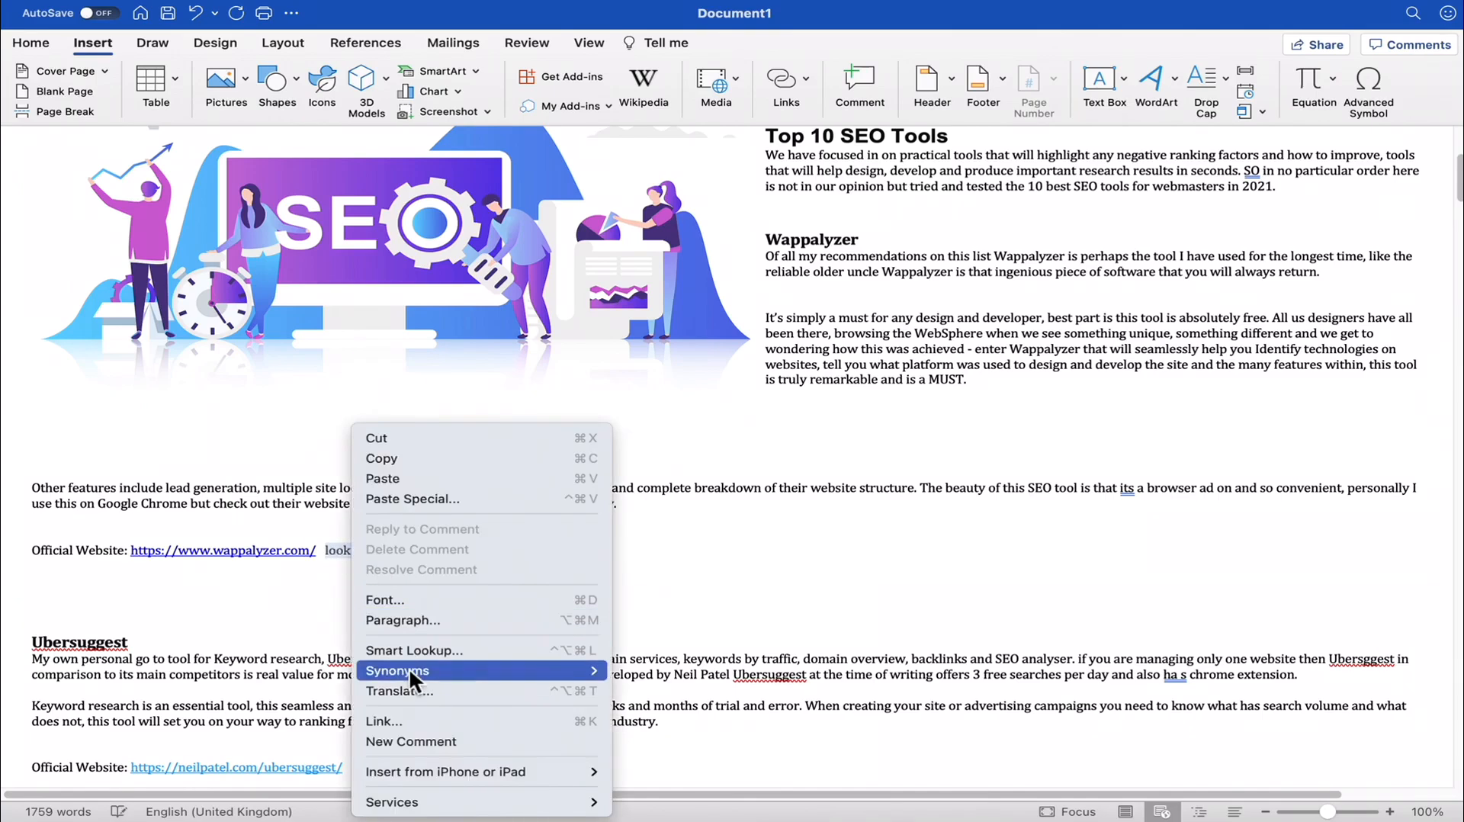
{"action": "left_click", "coordinate": [410, 724]}
{"action": "right_click", "coordinate": [689, 252]}
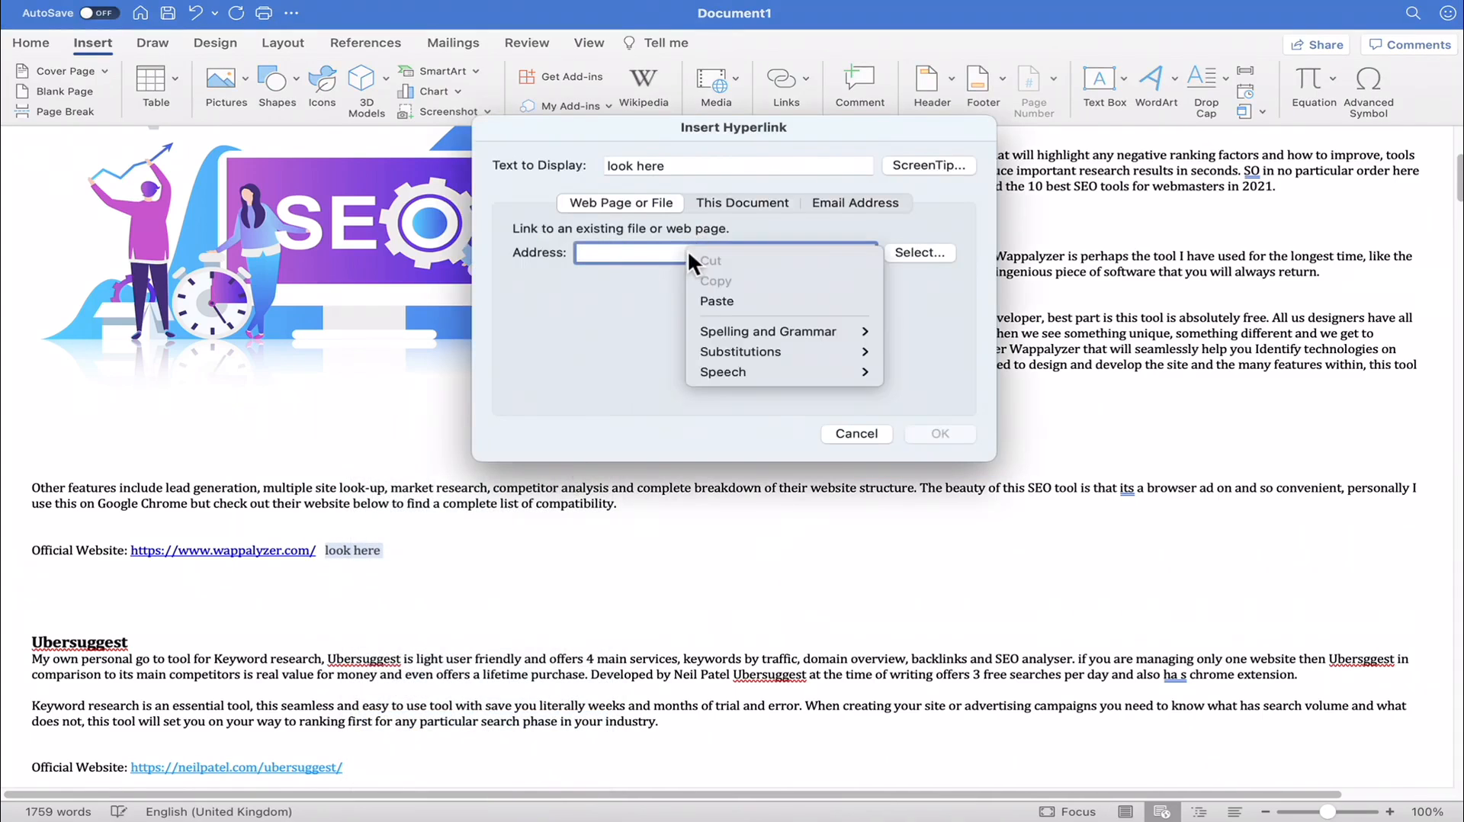
{"action": "left_click", "coordinate": [728, 300]}
{"action": "left_click", "coordinate": [934, 433]}
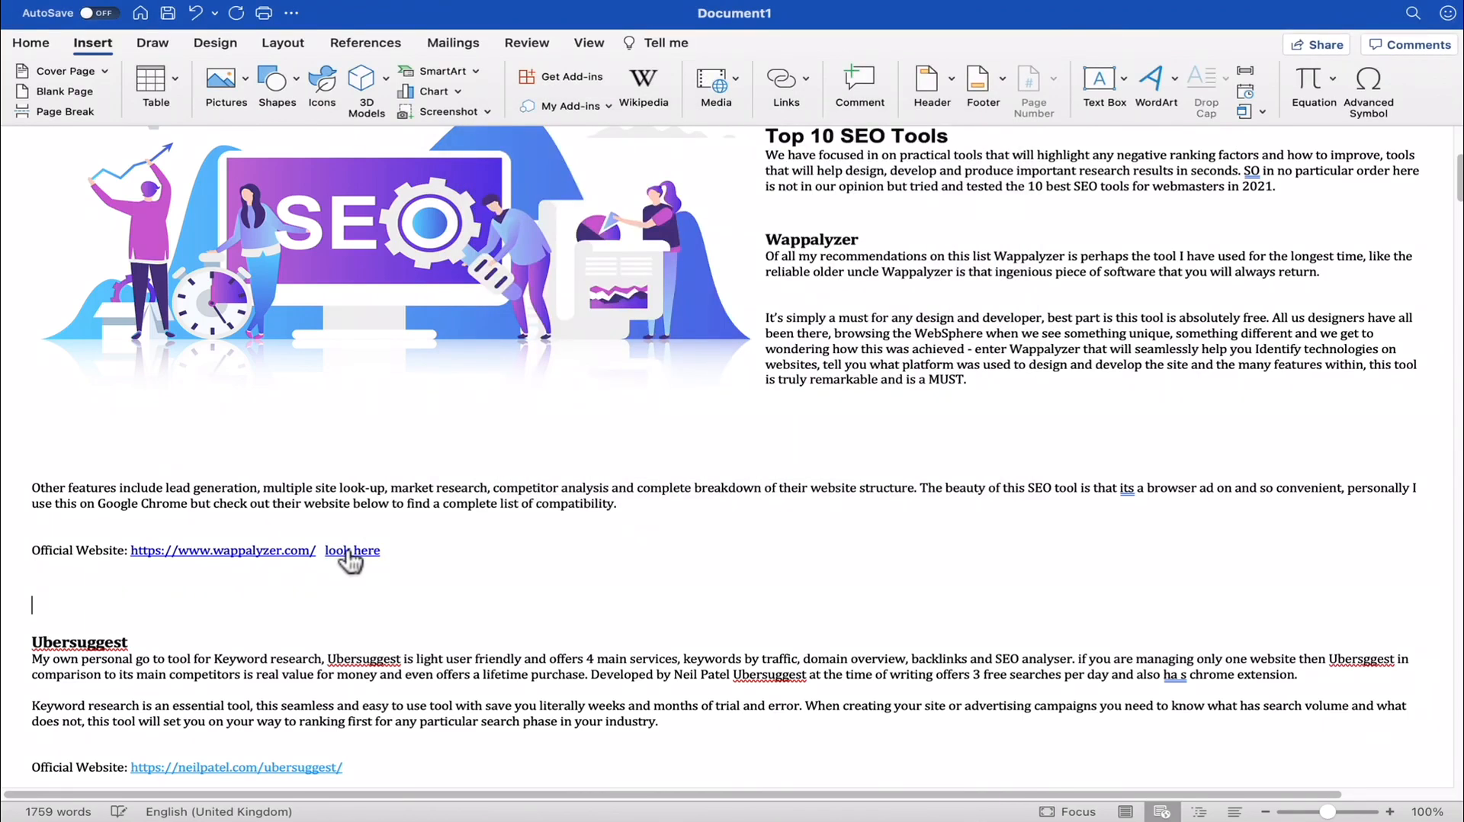
- Test the "look here" link and the Wappalyzer address link in the browser, returning to Word in between
{"action": "left_click", "coordinate": [351, 550]}
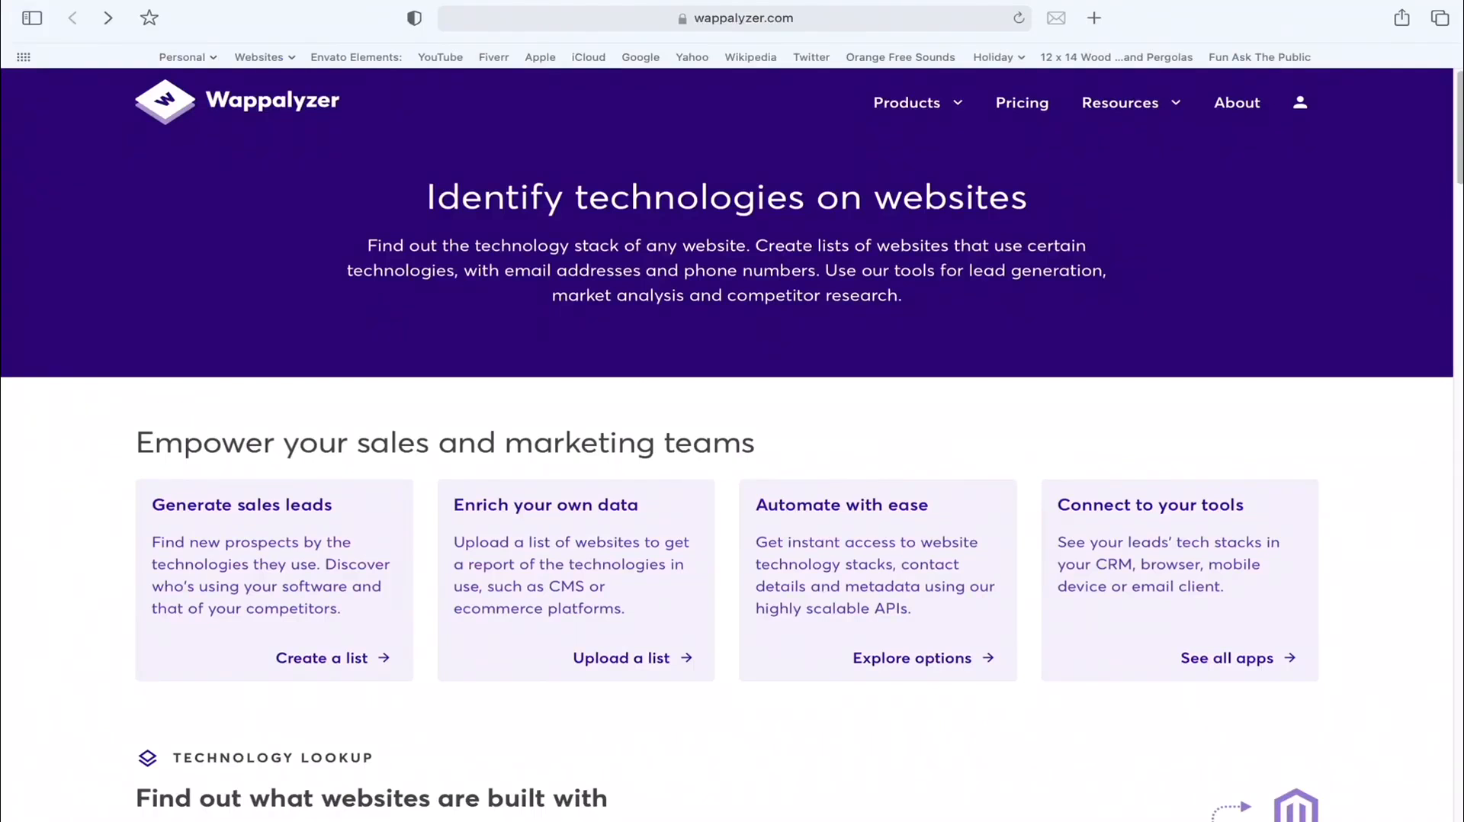
{"action": "mouse_move", "coordinate": [389, 814]}
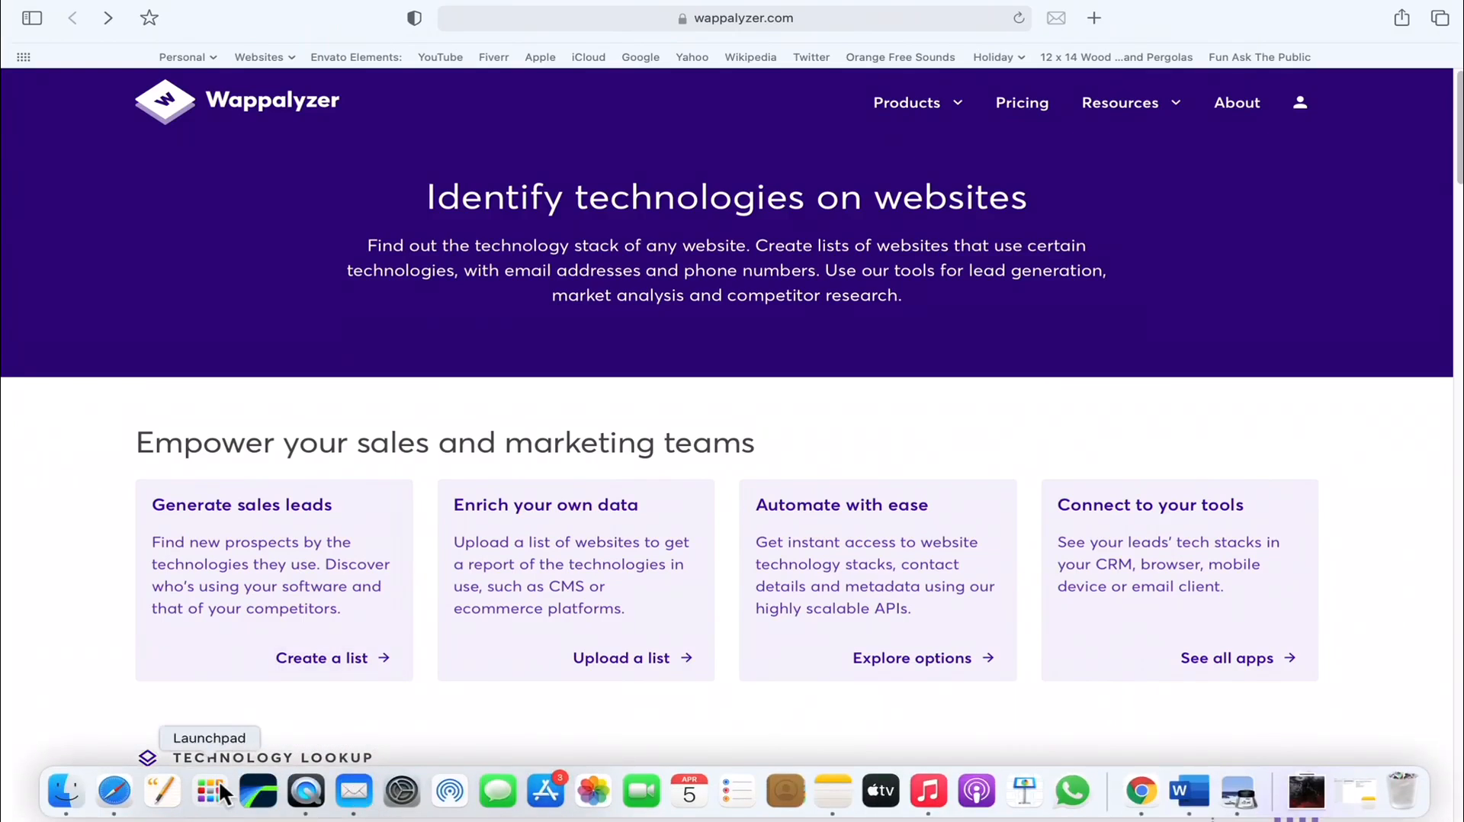
{"action": "left_click", "coordinate": [1188, 791]}
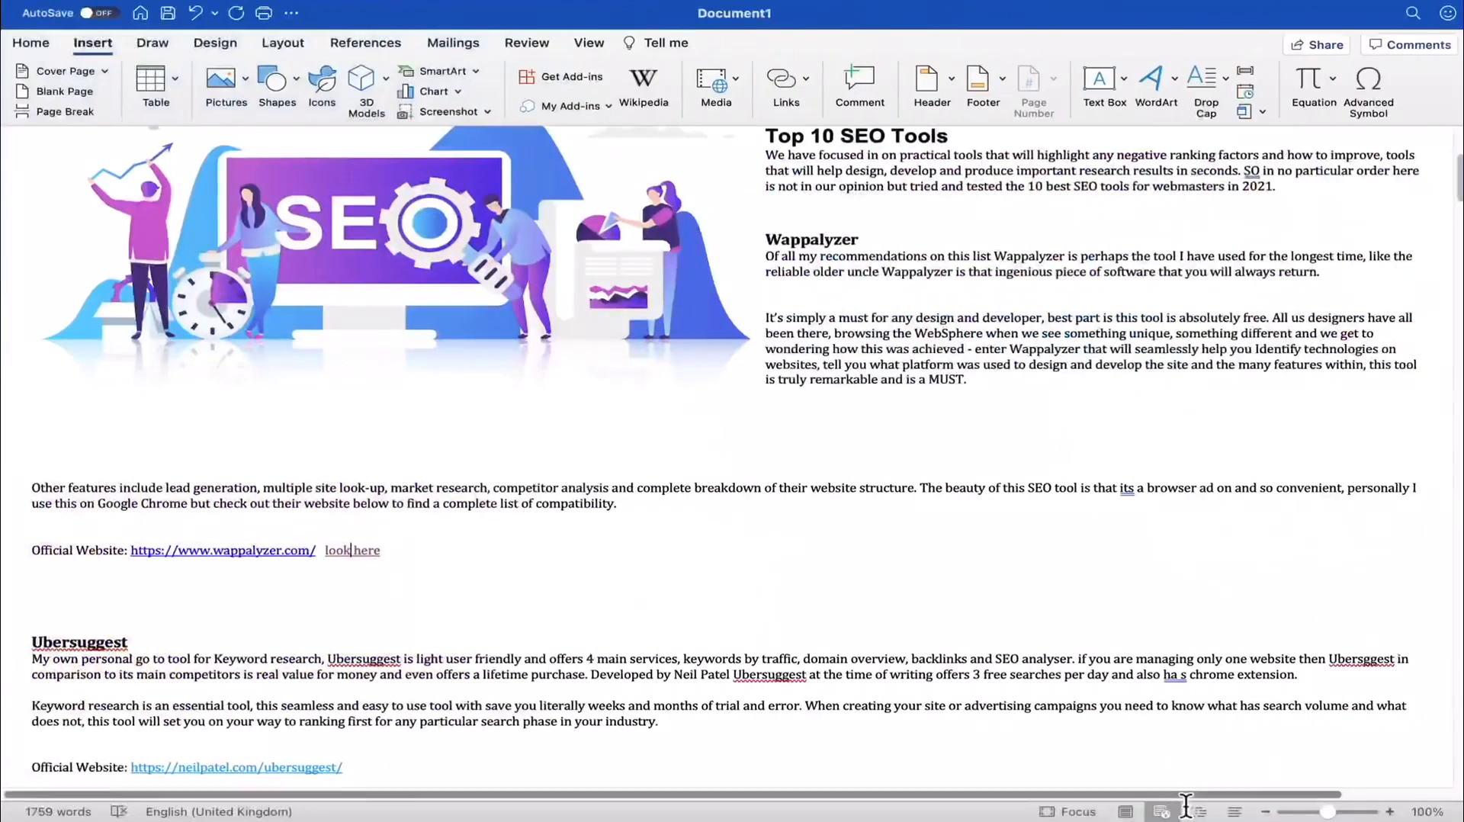
{"action": "left_click", "coordinate": [212, 555]}
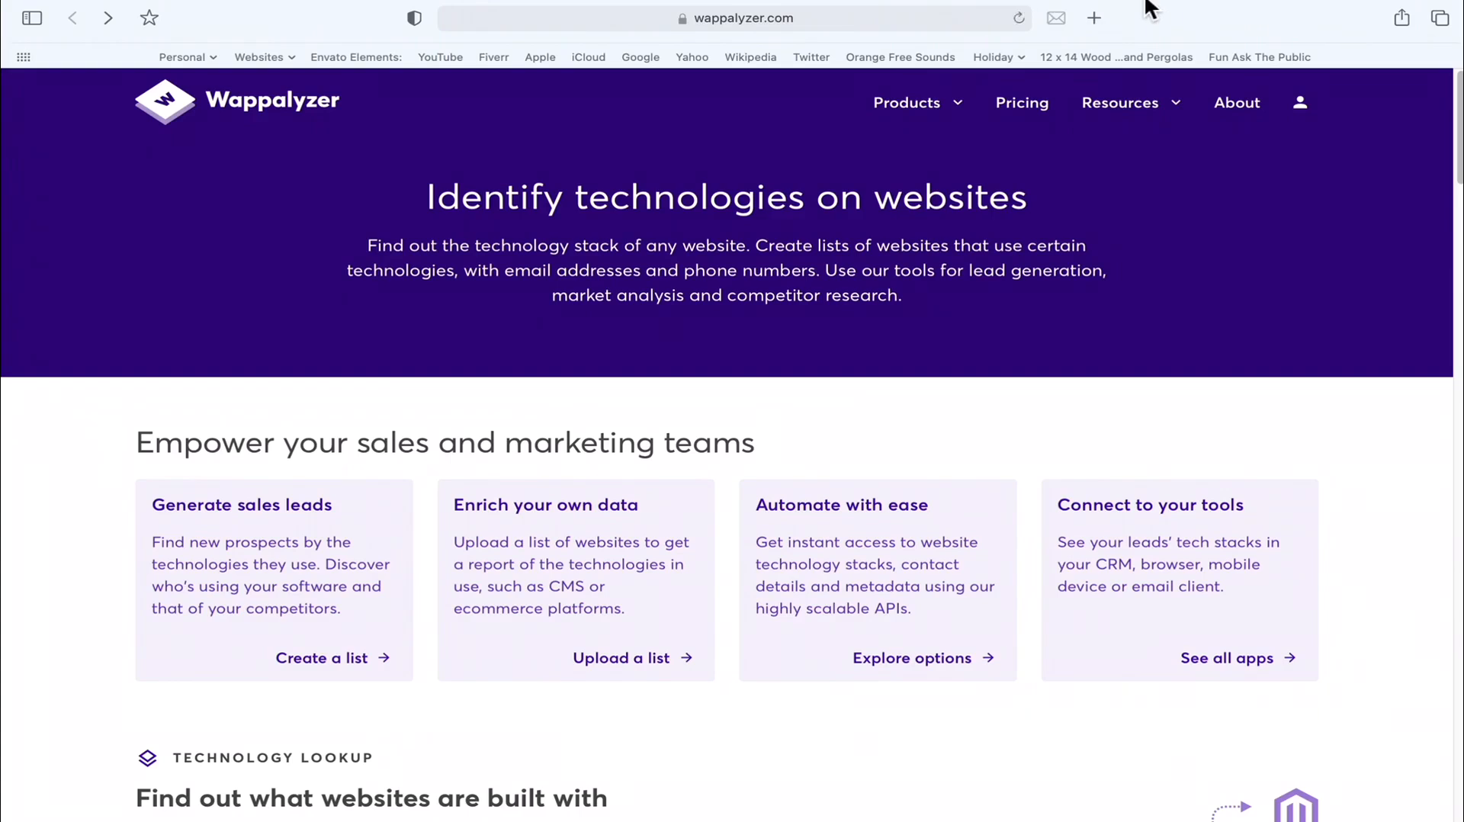
{"action": "mouse_move", "coordinate": [1149, 6]}
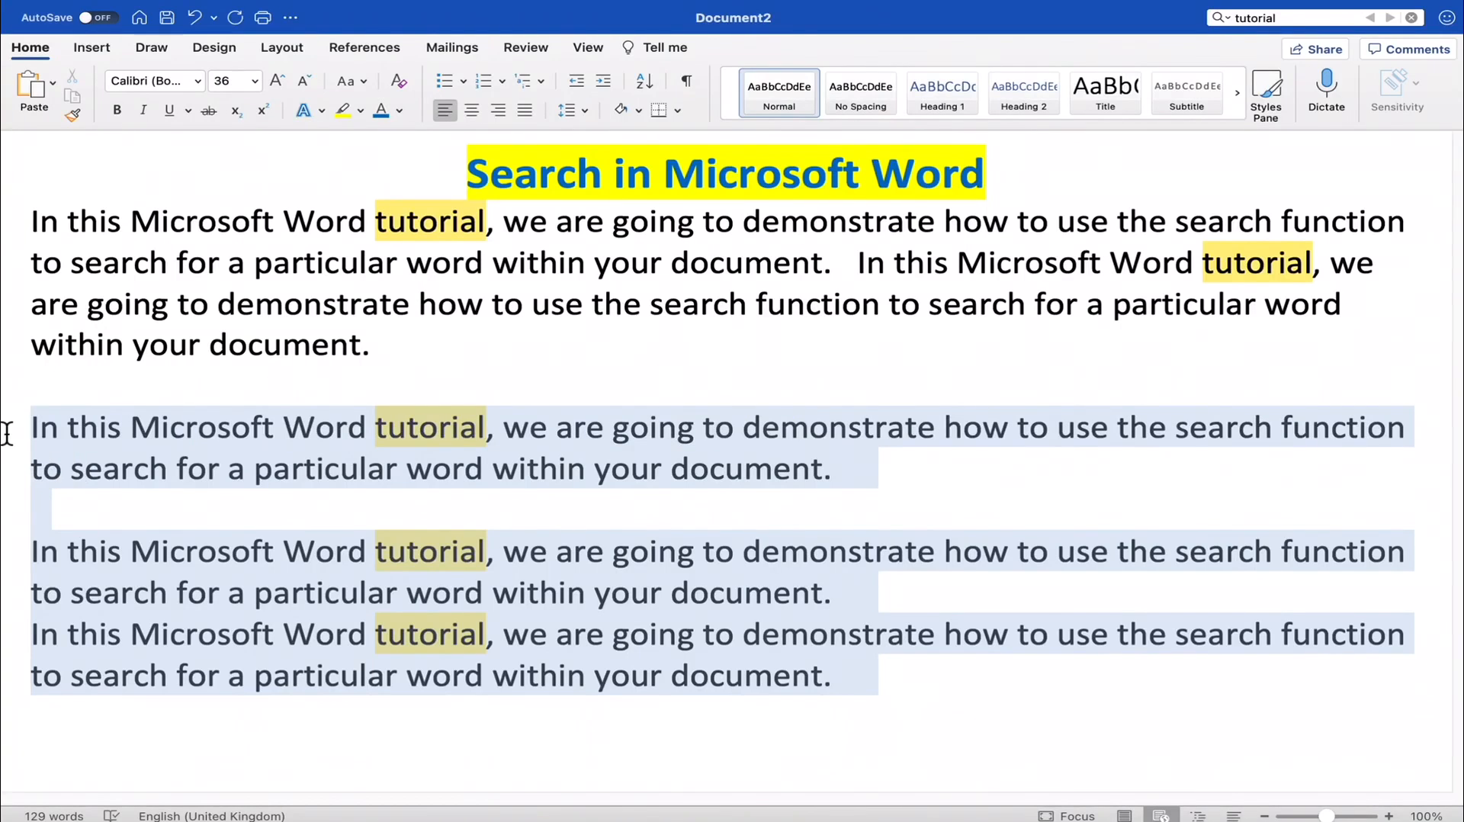